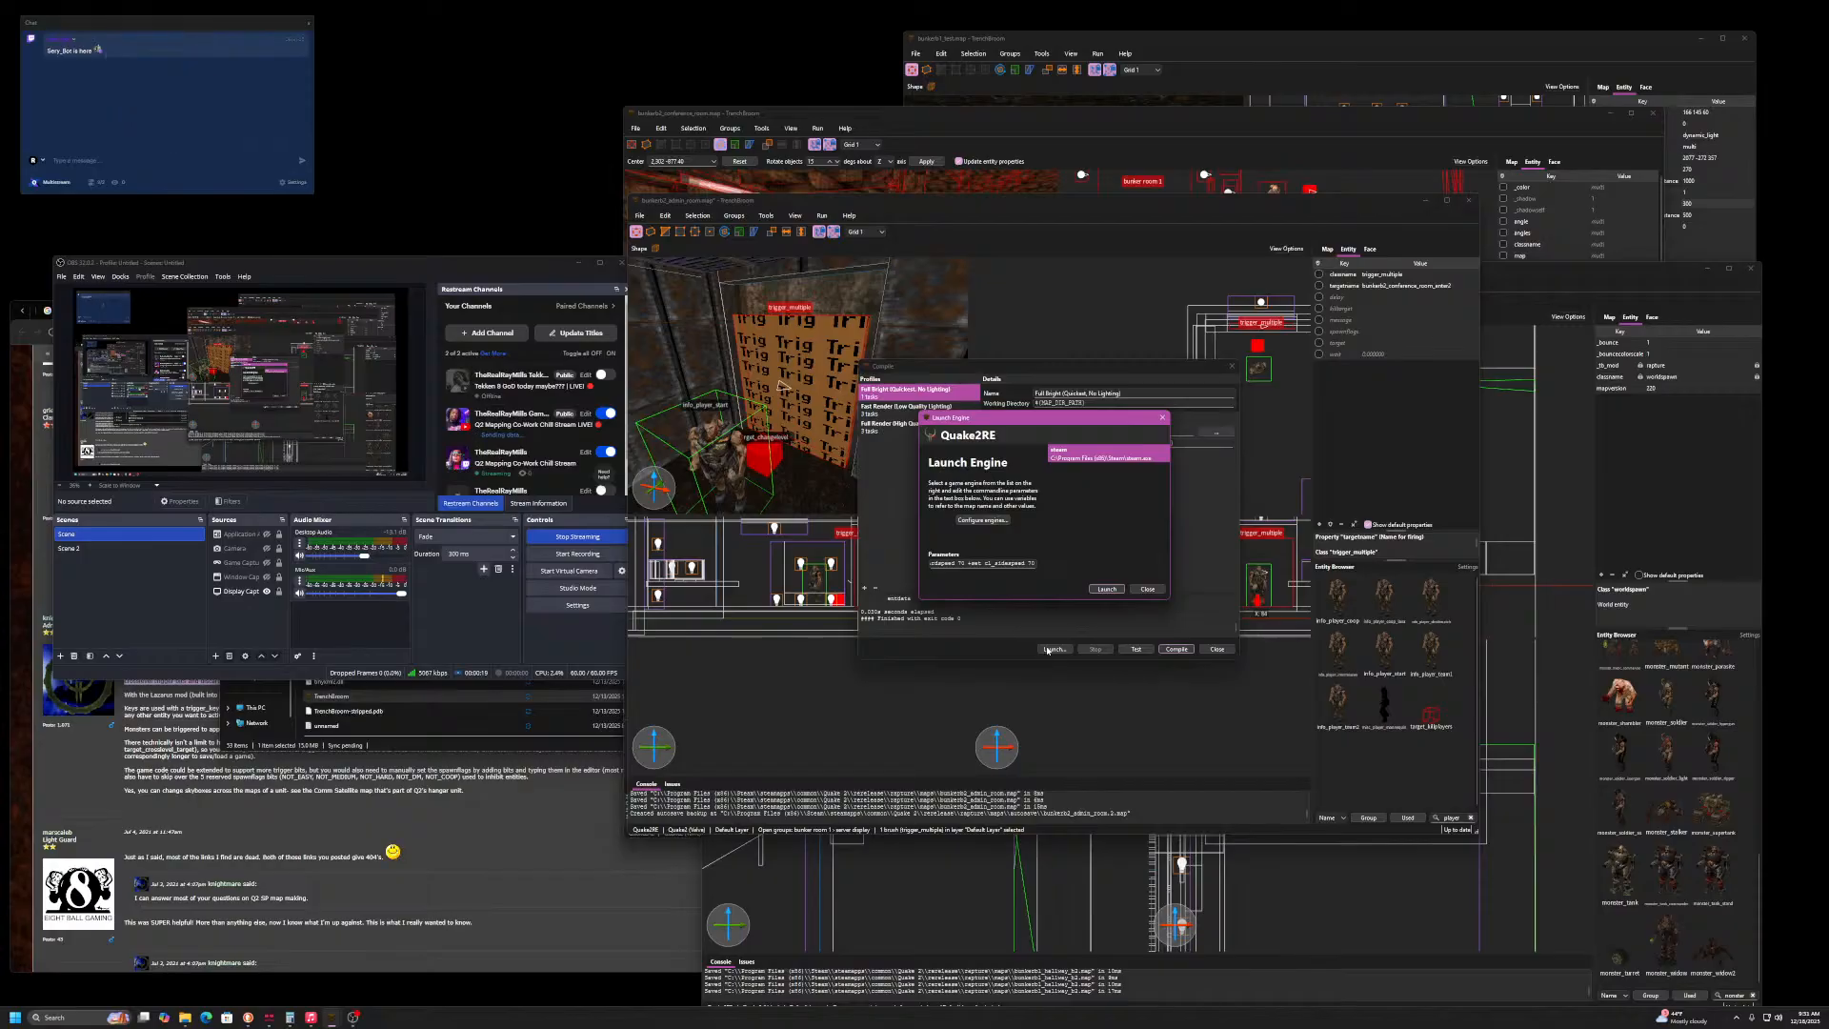
- Launch the compiled admin room map in Quake2RE, walk around the room to test its exit, and close the game
{"action": "left_click", "coordinate": [1095, 588]}
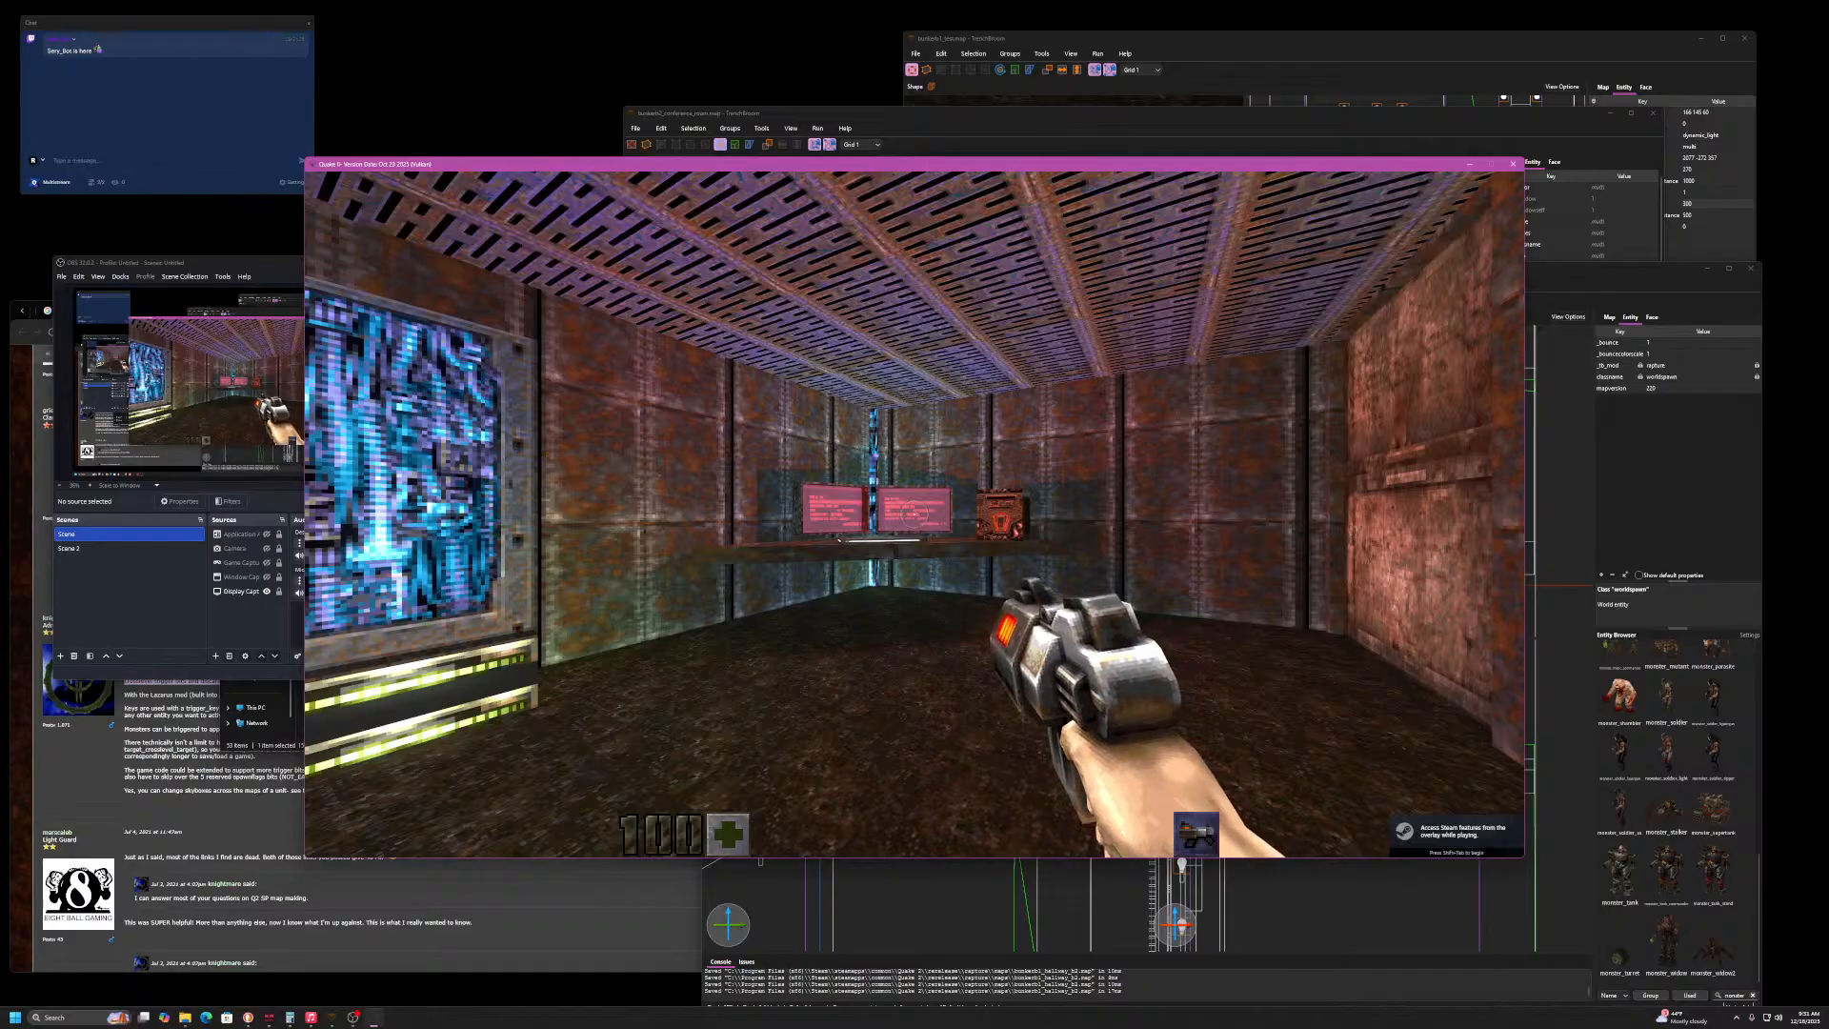
{"action": "key", "text": "w"}
{"action": "key", "text": "w"}
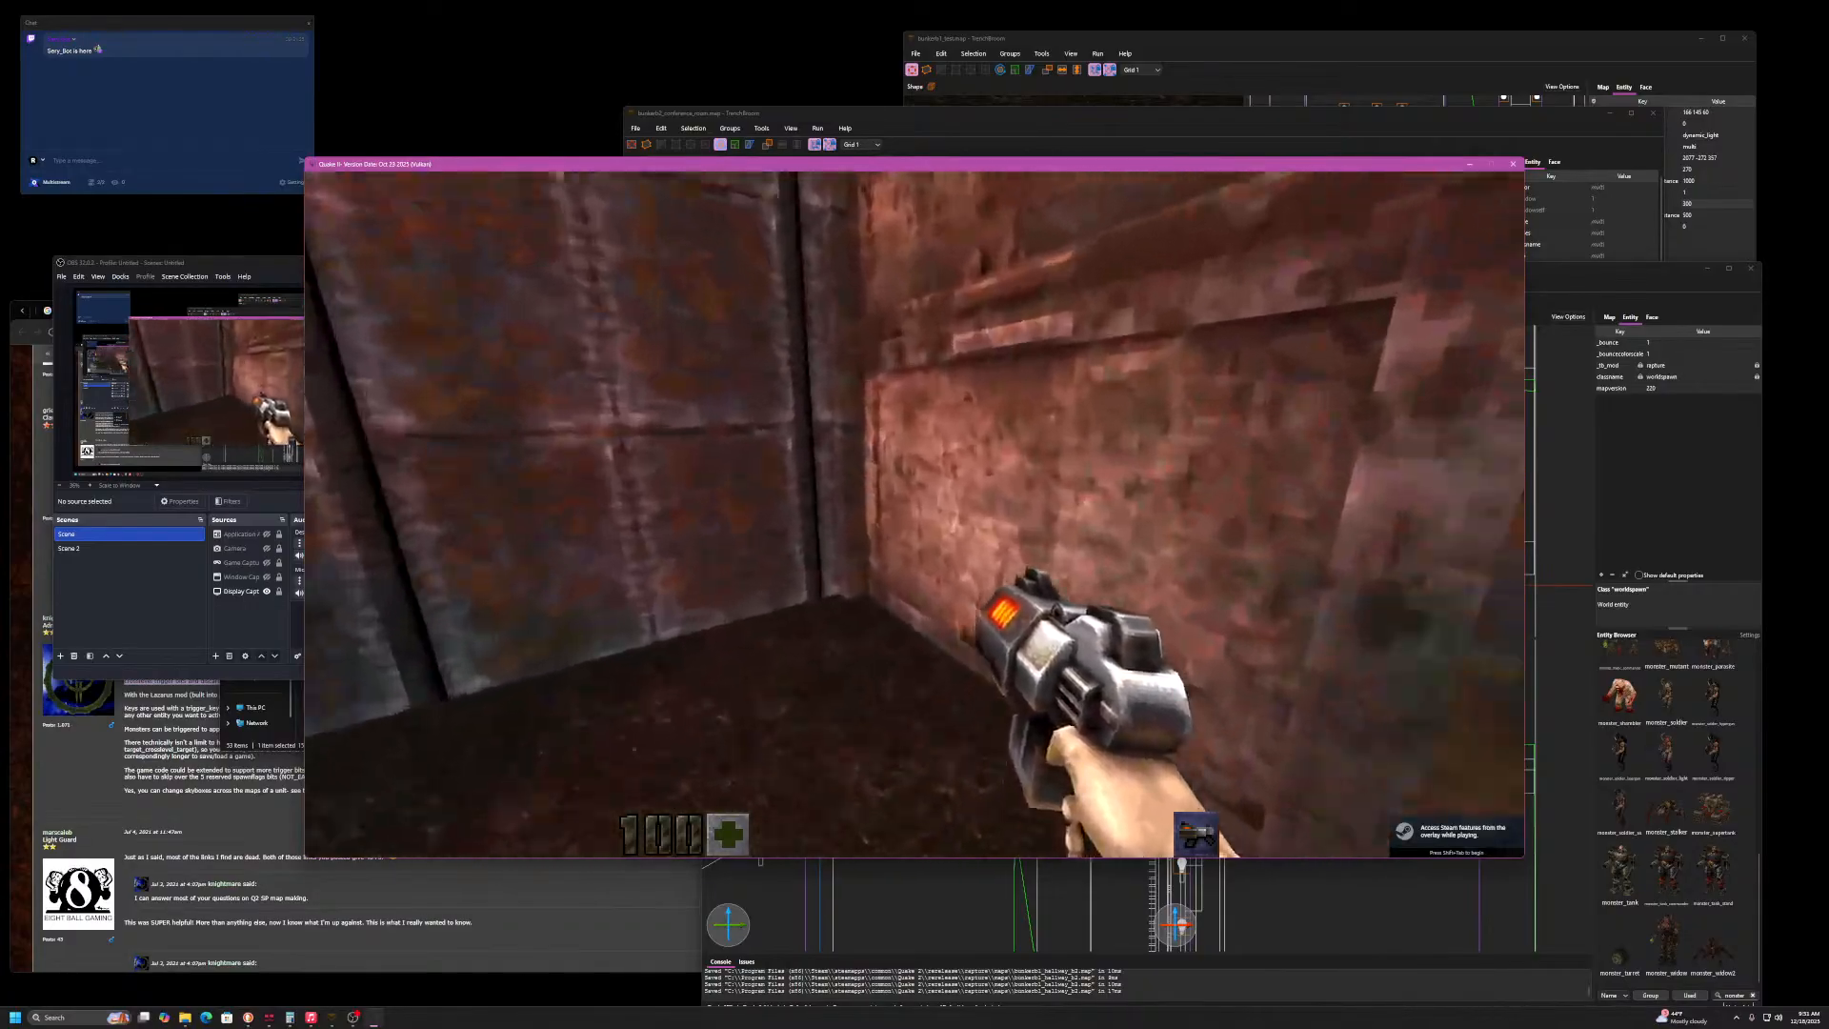
{"action": "key", "text": "w"}
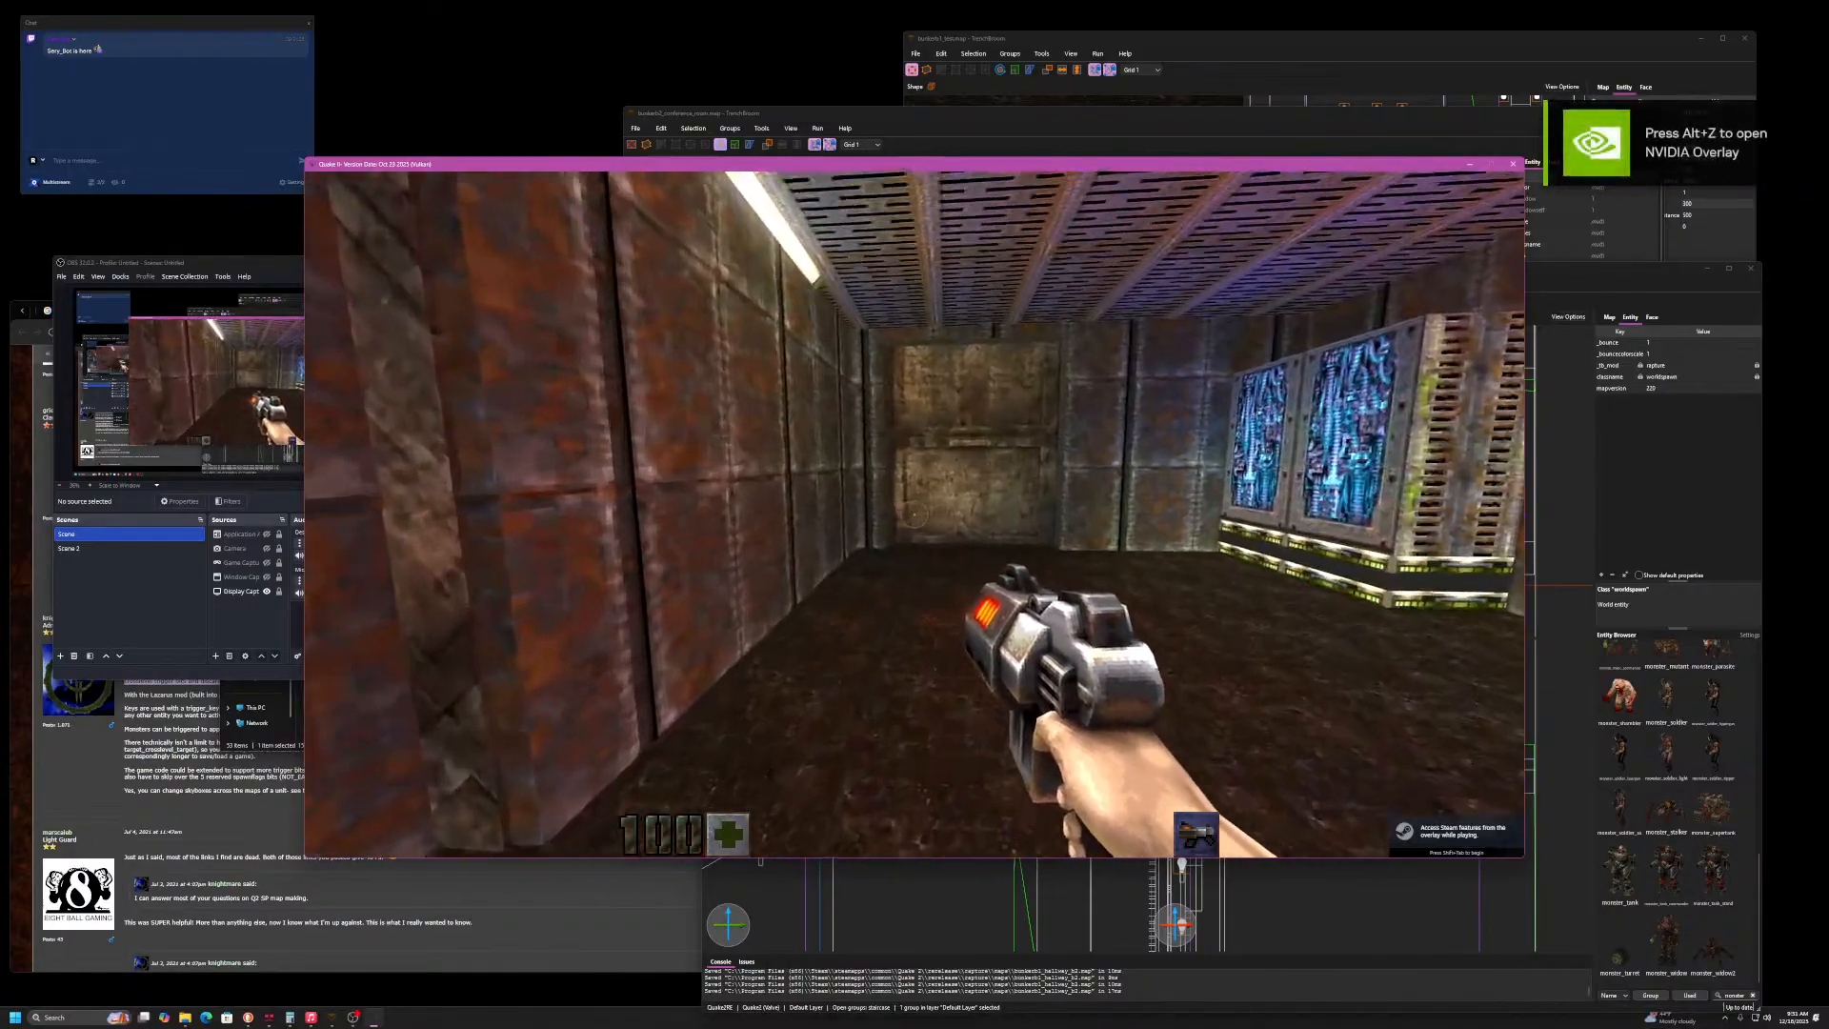
{"action": "key", "text": "w"}
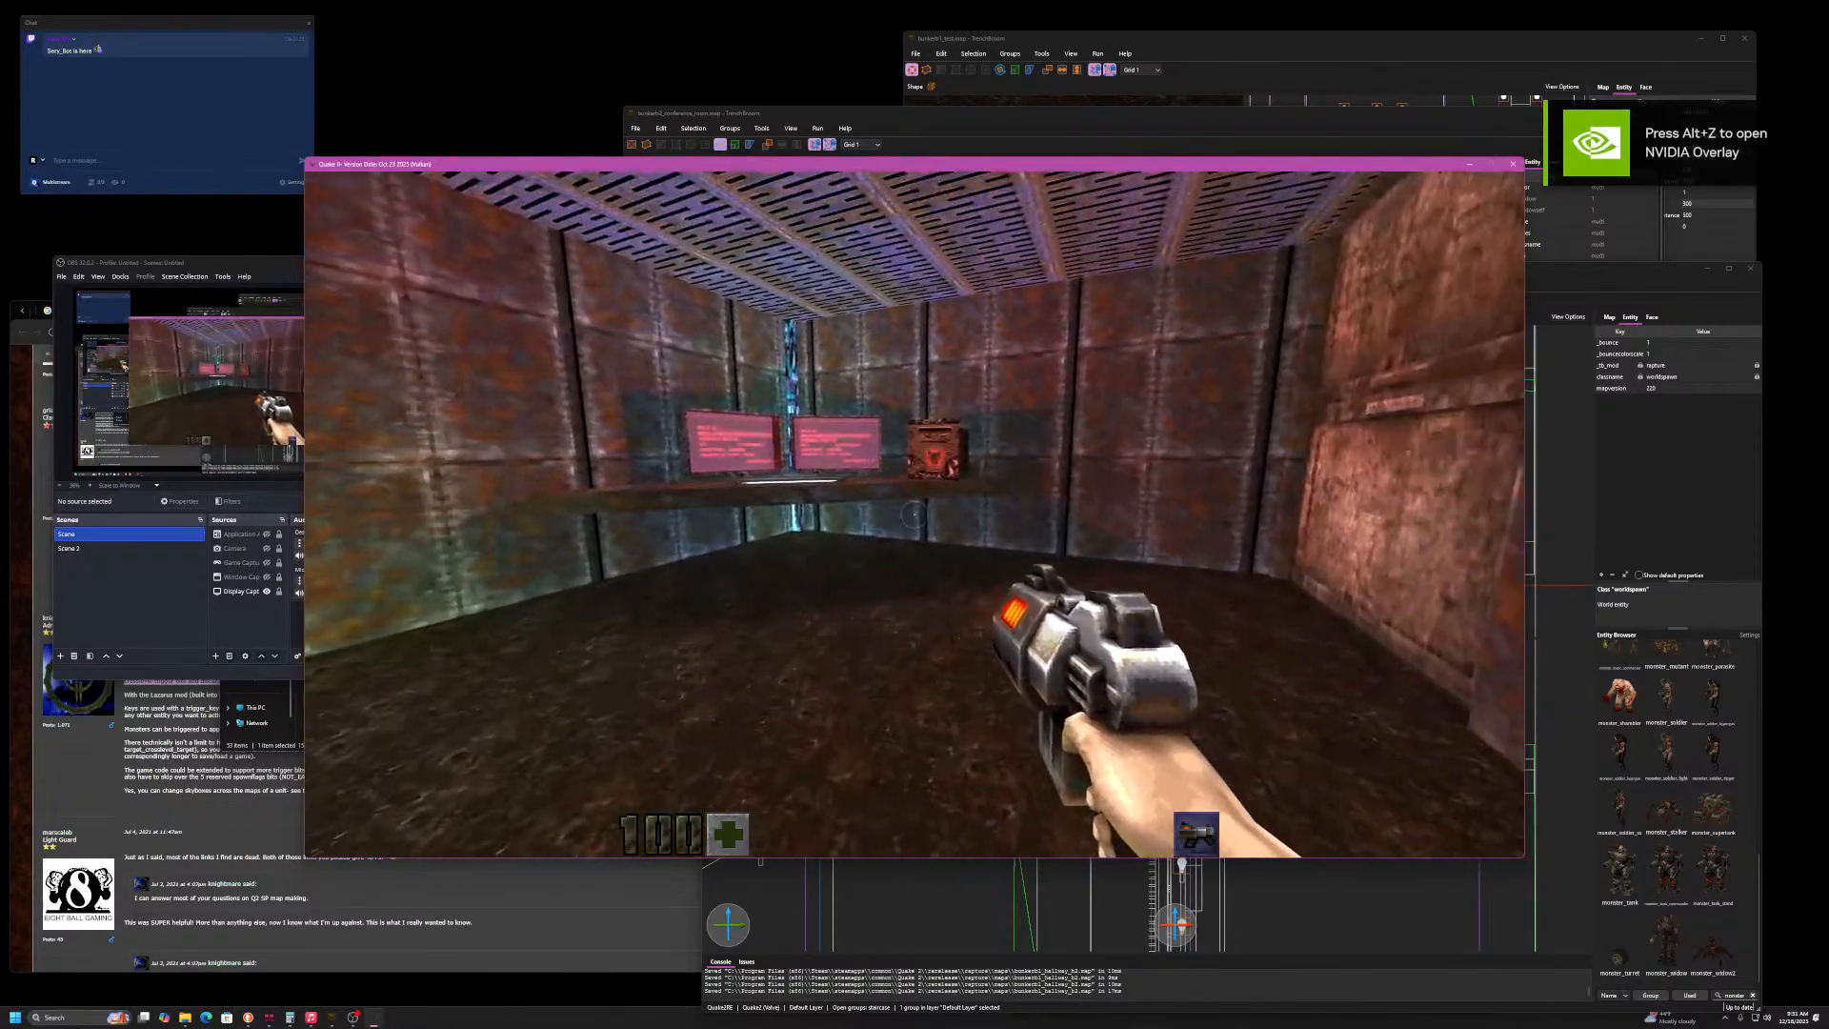
{"action": "key", "text": "Escape"}
{"action": "left_click", "coordinate": [1514, 164]}
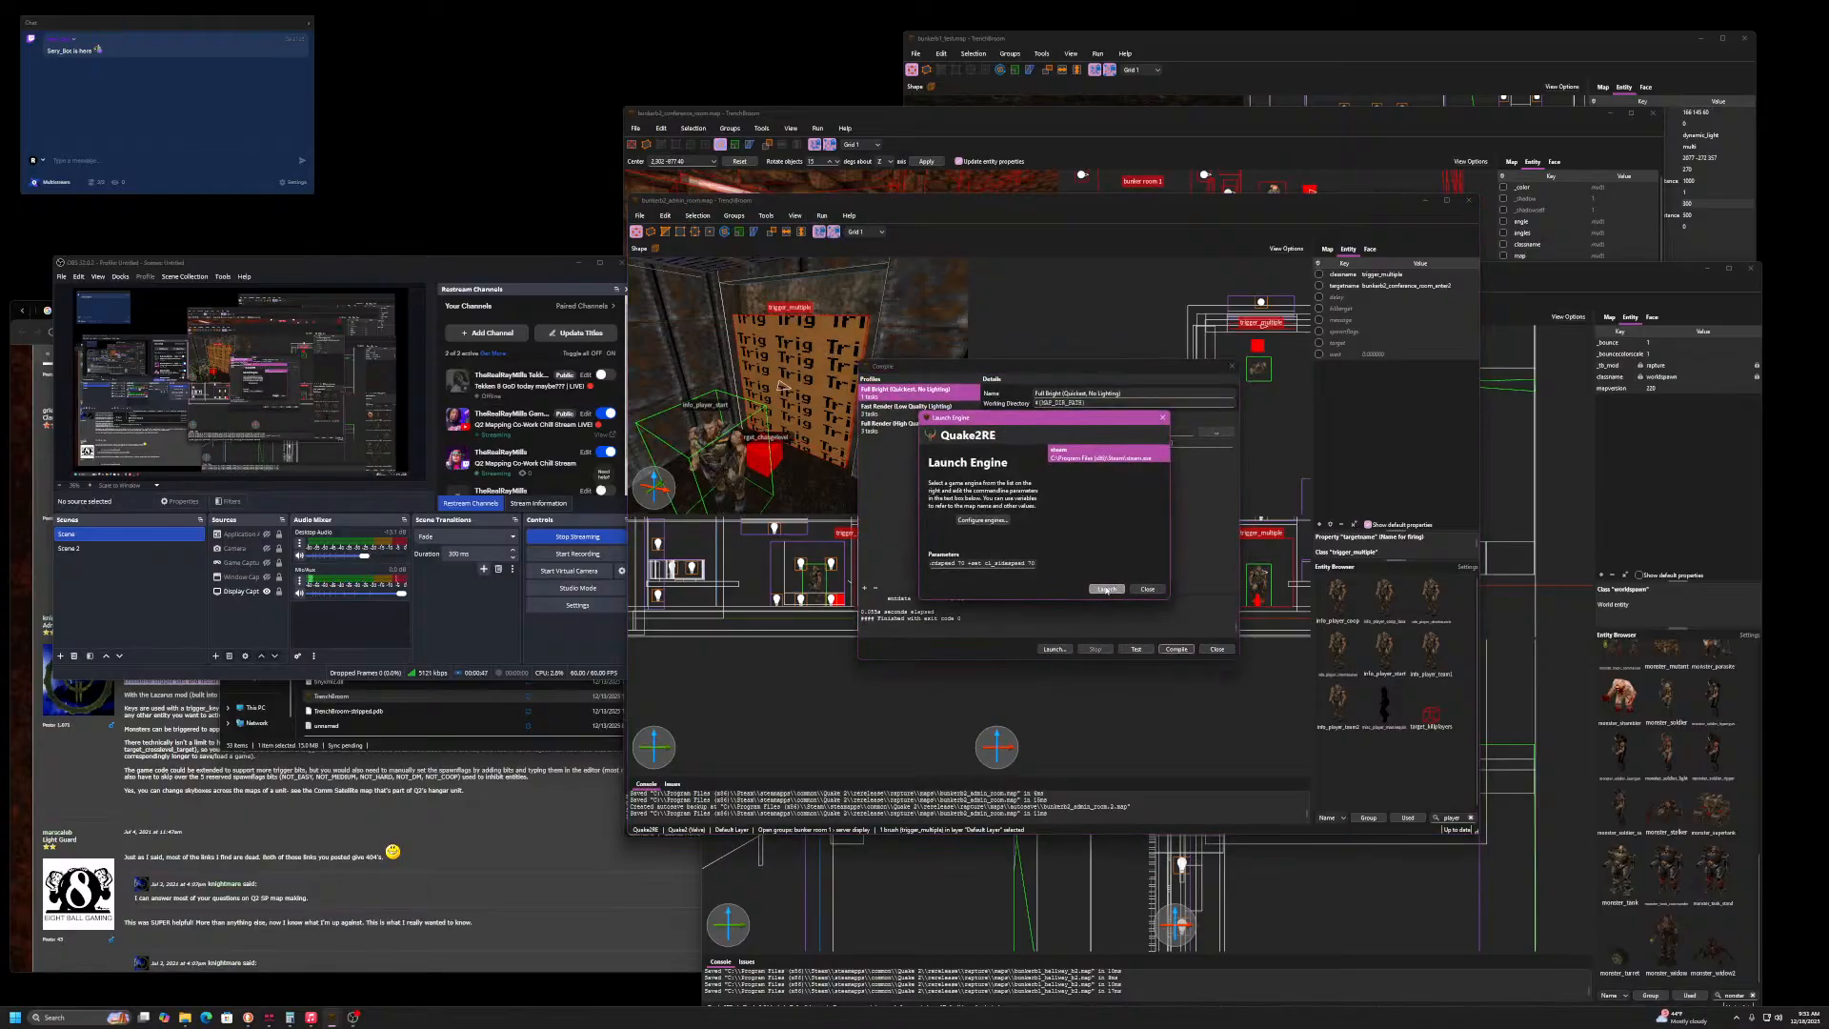
- Relaunch the admin room map and walk up to its doorways to test the level-change trigger again
{"action": "left_click", "coordinate": [1106, 588]}
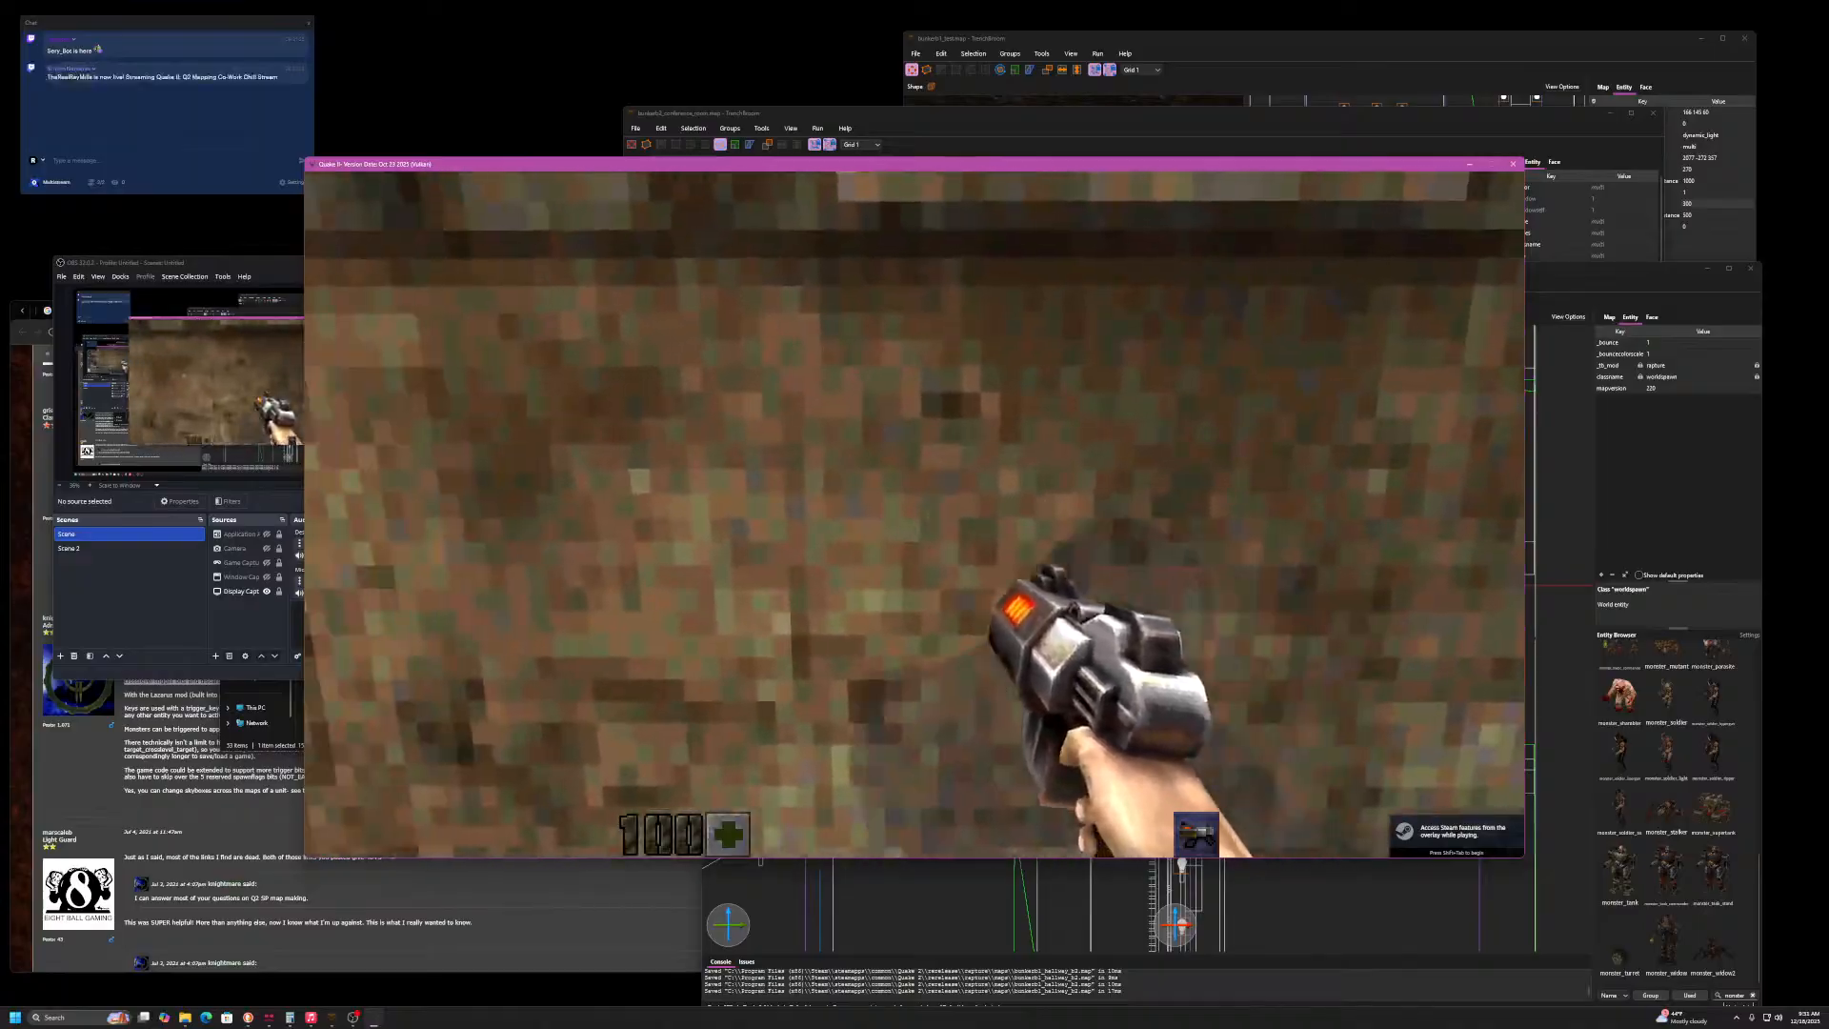
{"action": "key", "text": "w"}
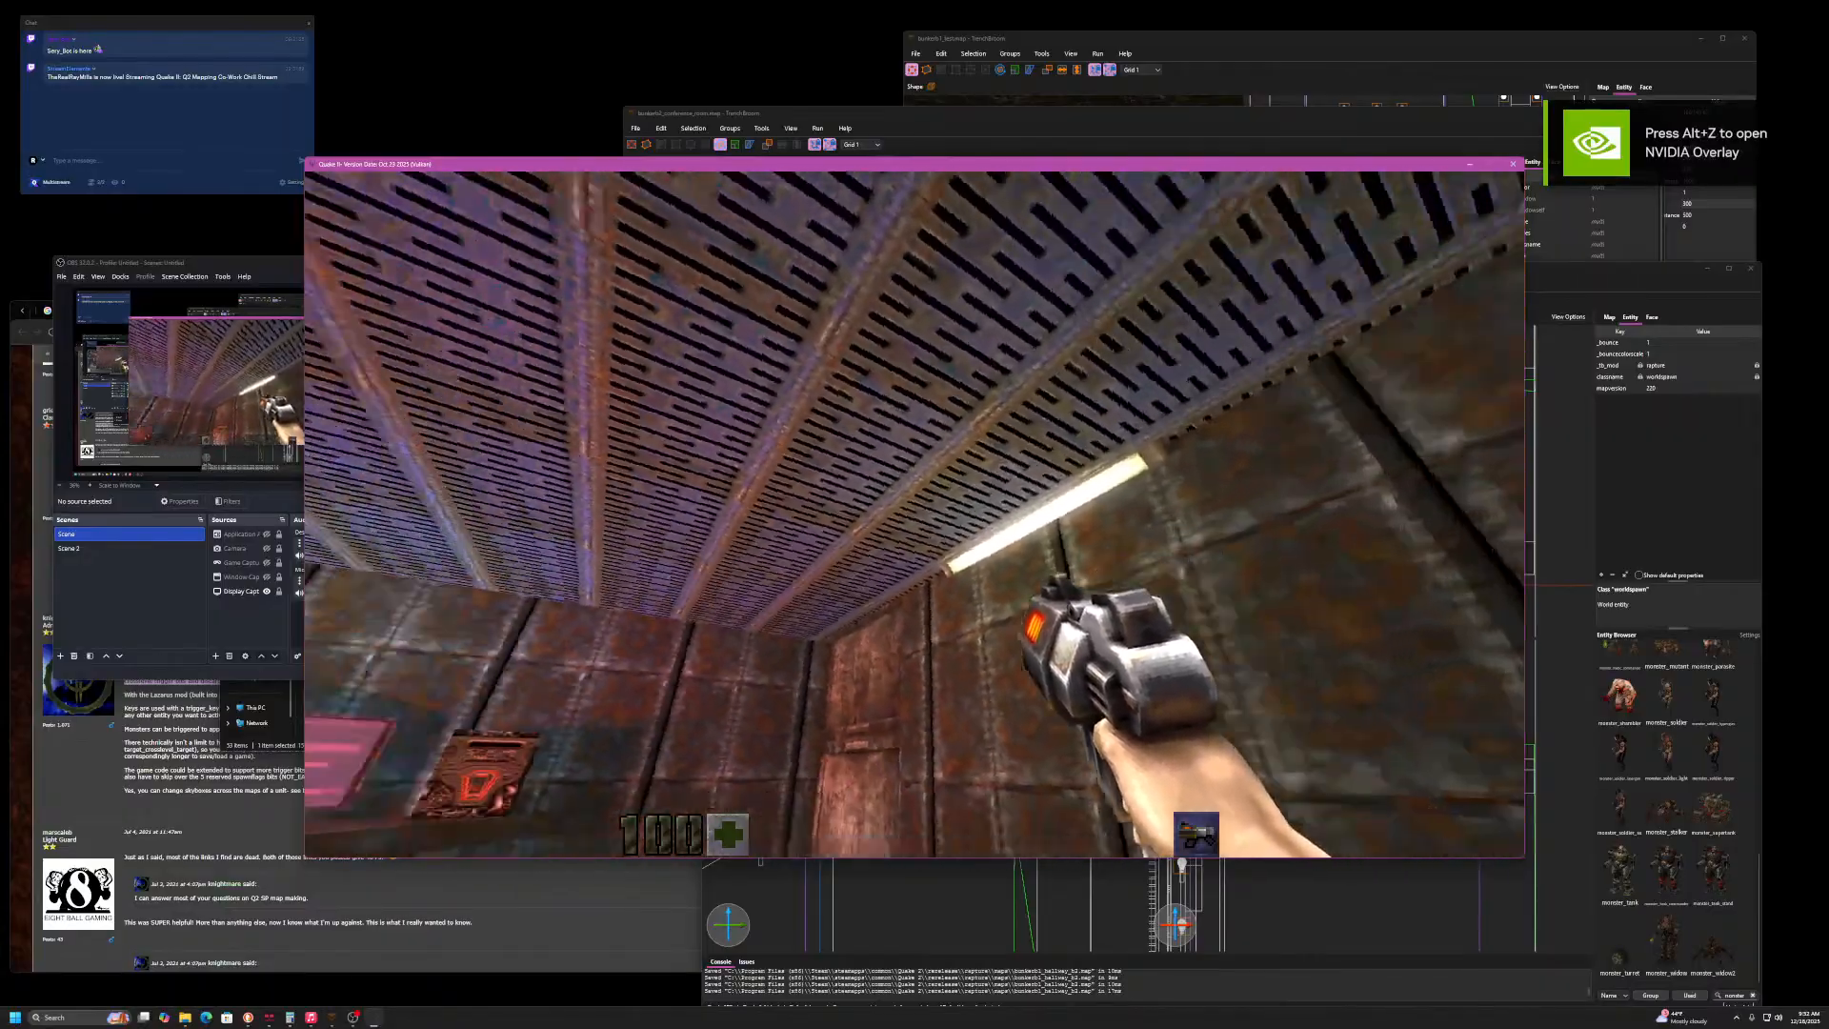
{"action": "key", "text": "w"}
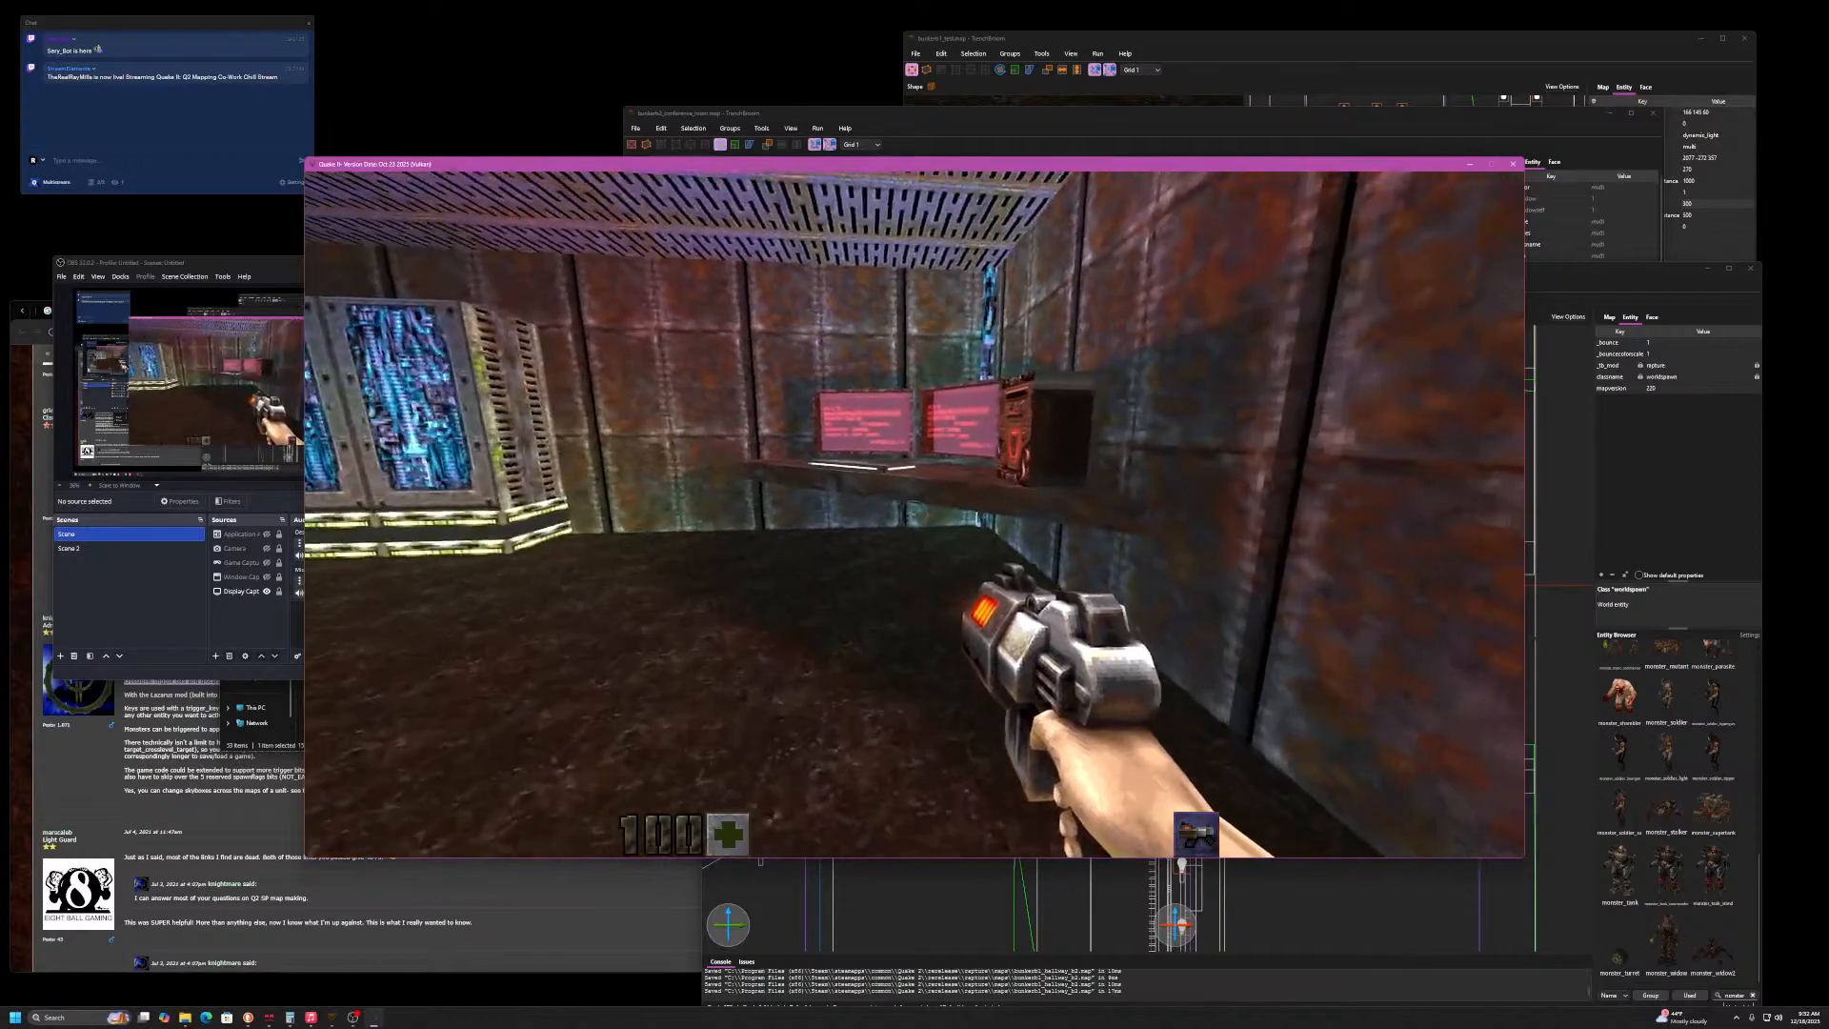
{"action": "key", "text": "w"}
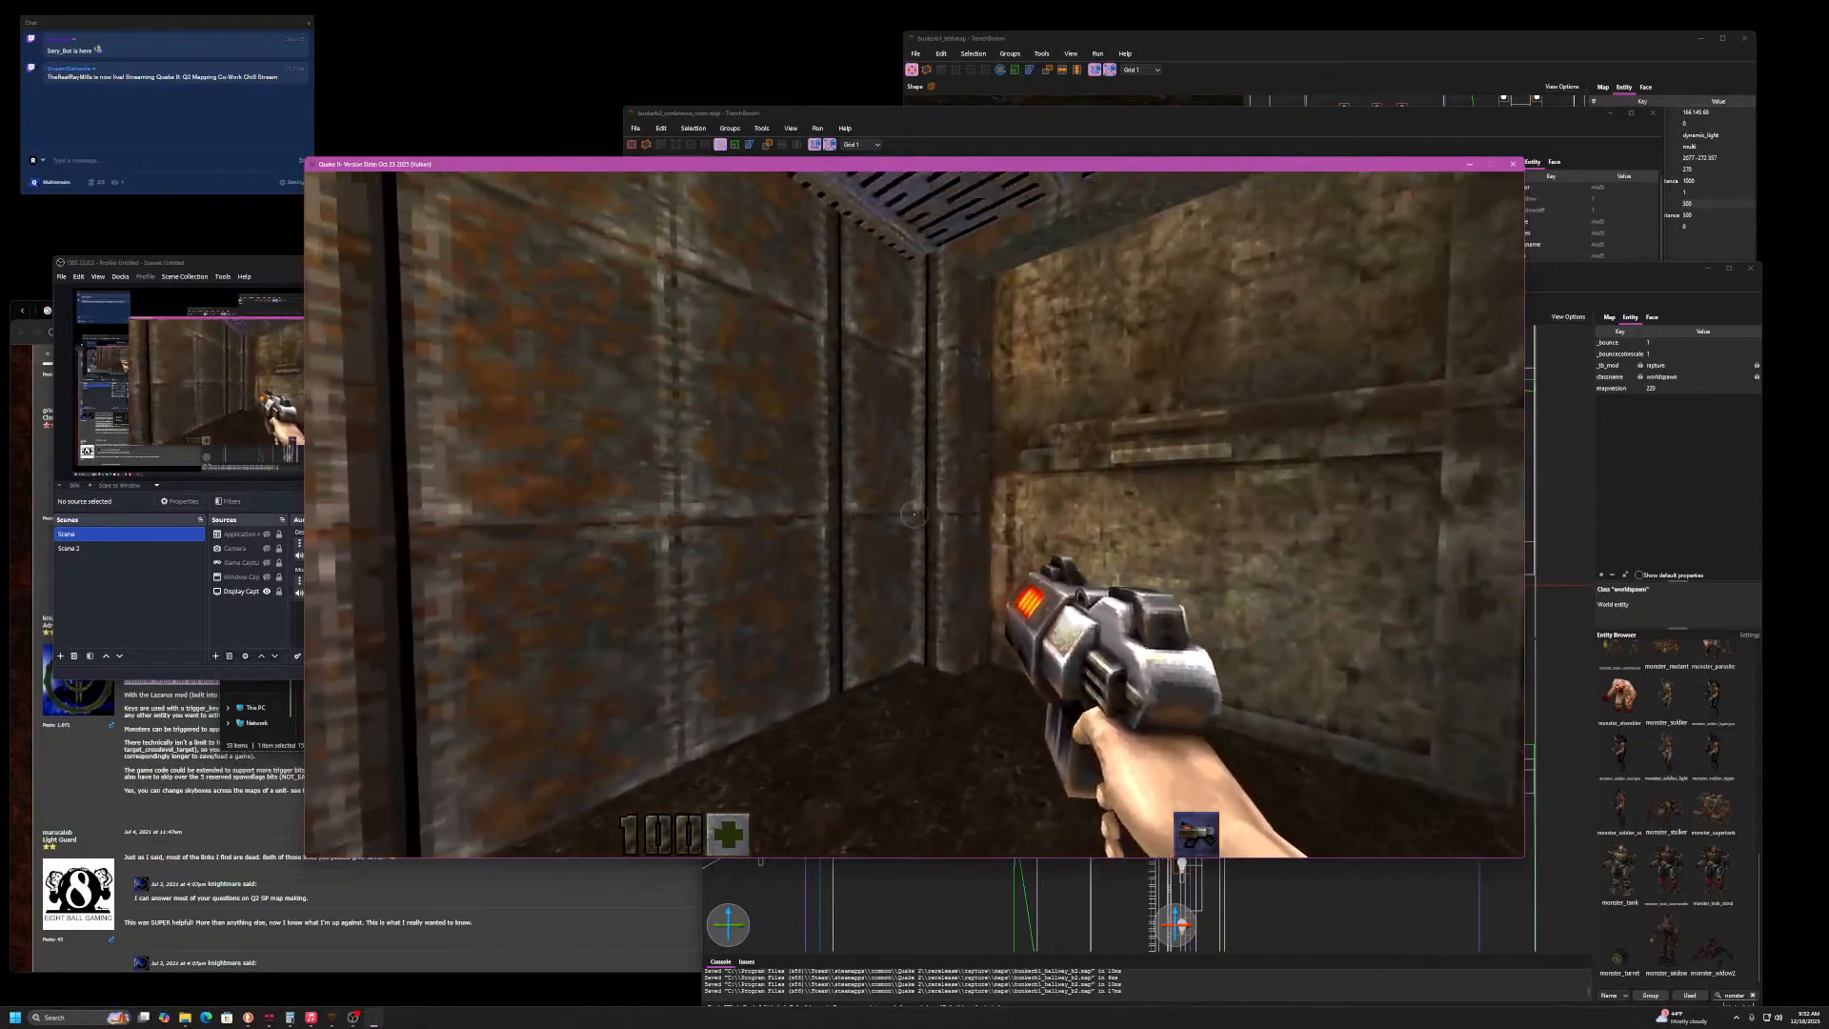
{"action": "key", "text": "a"}
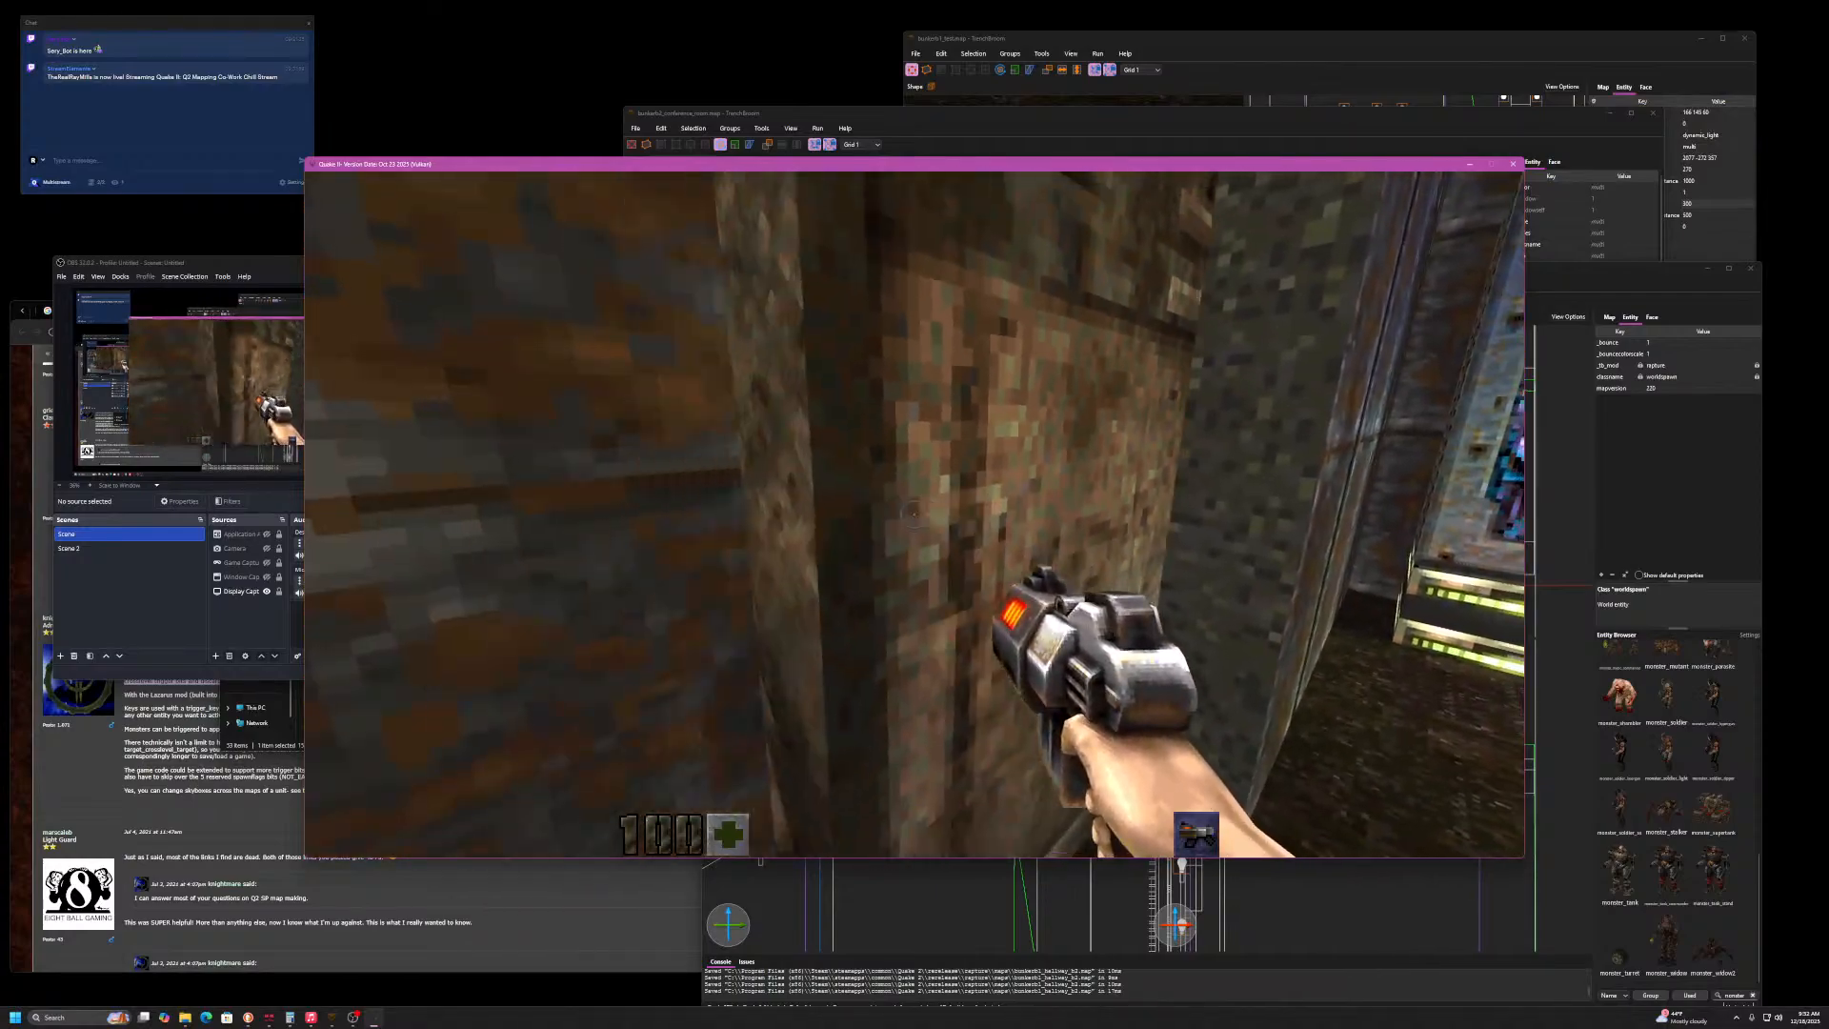
- Quit the game and close the engine launch and compile dialogs to return to the admin room map
{"action": "key", "text": "Escape"}
{"action": "key", "text": "Escape"}
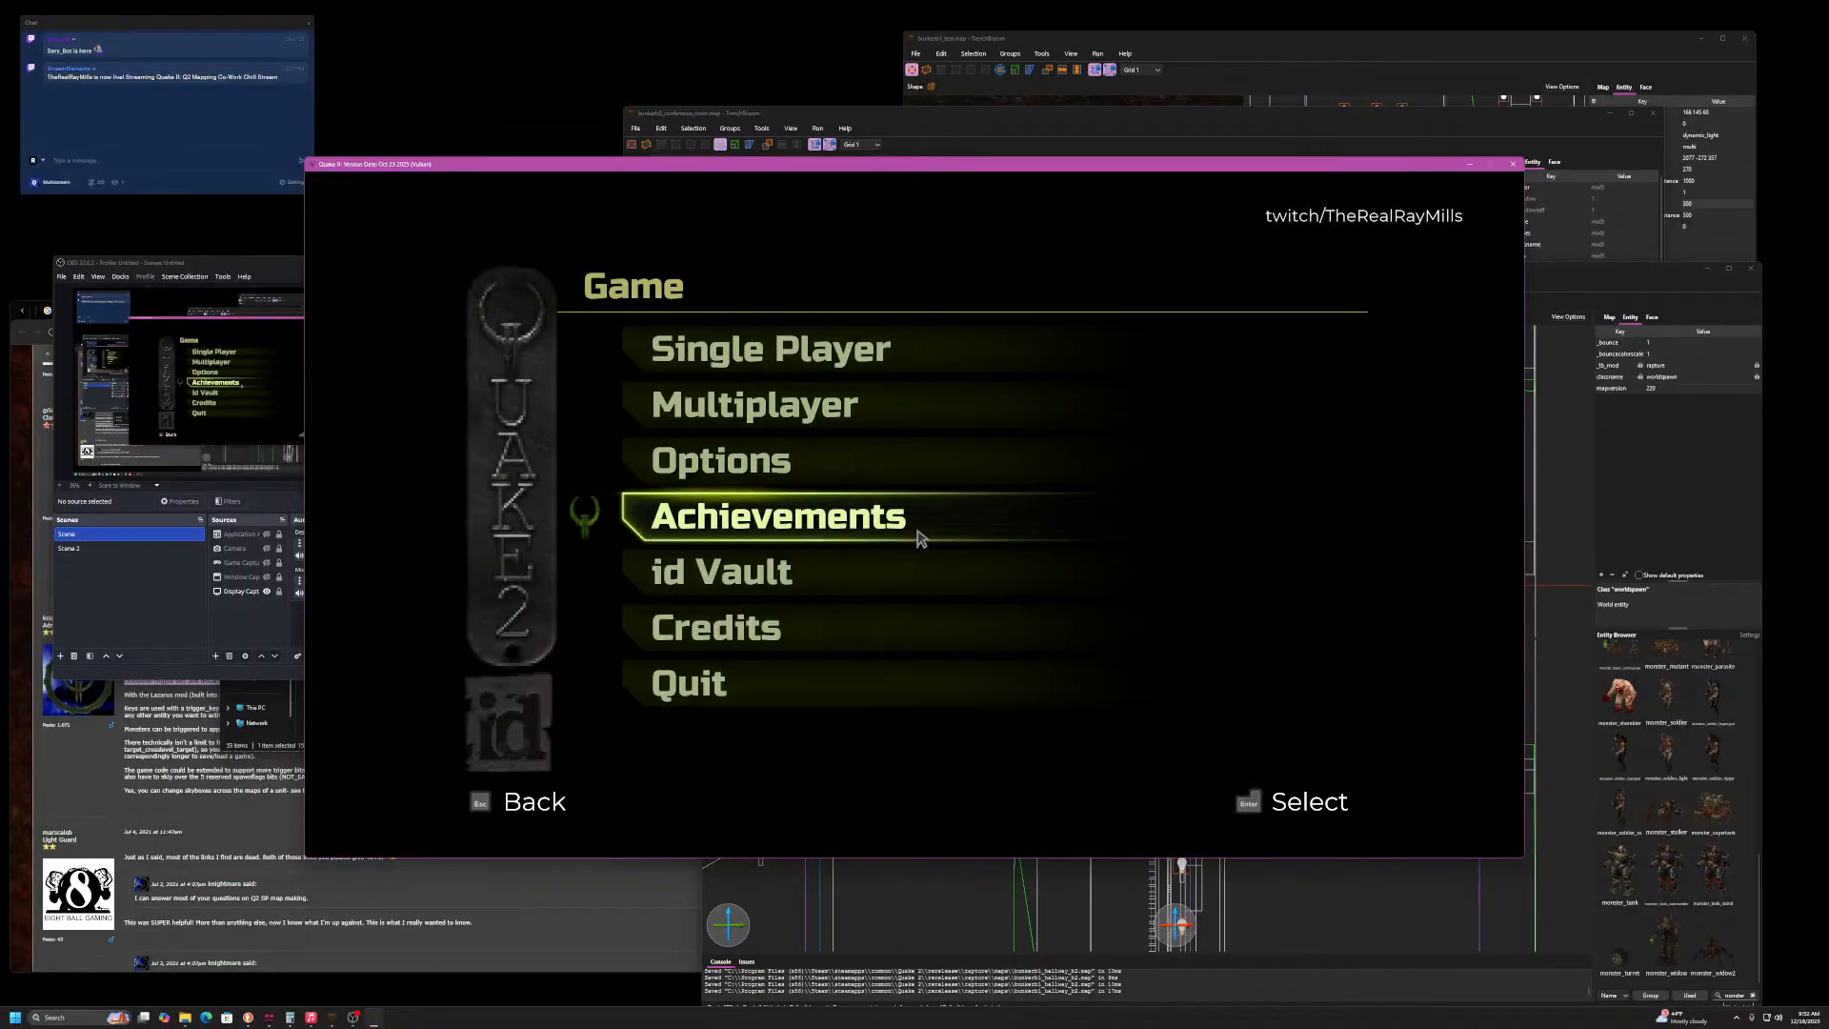
{"action": "left_click", "coordinate": [986, 705]}
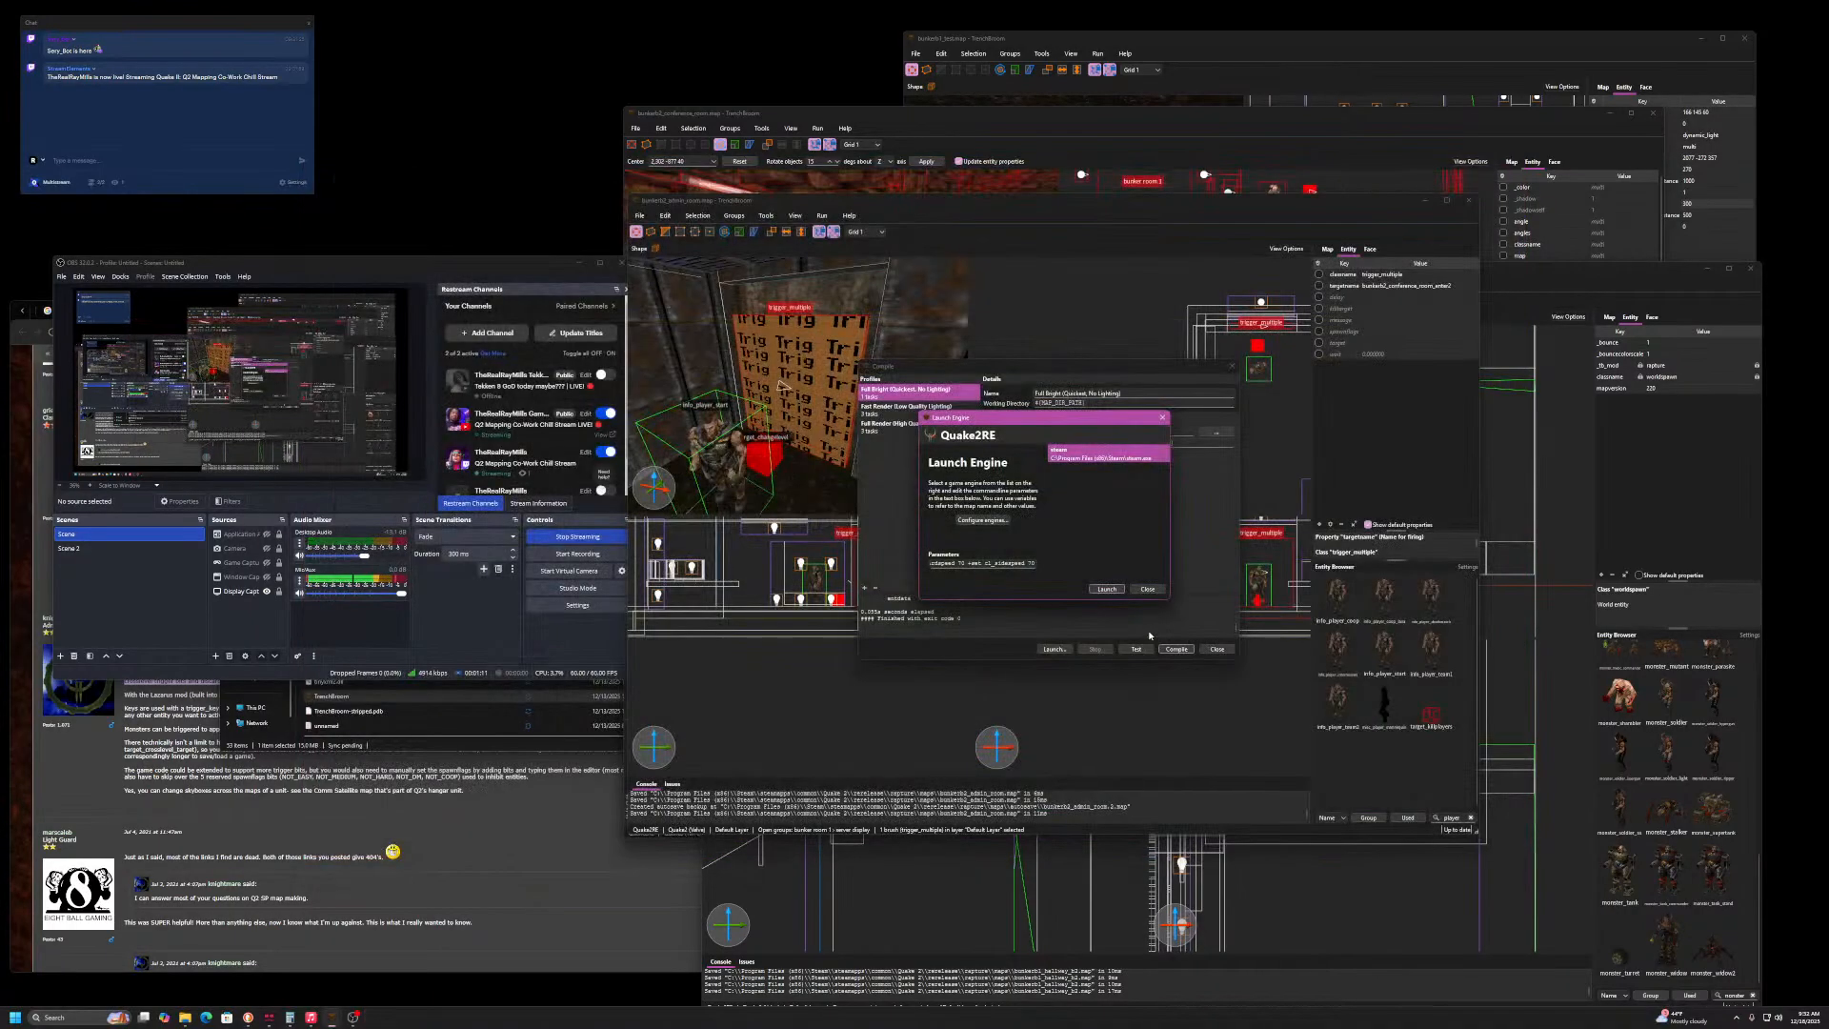
{"action": "left_click", "coordinate": [1147, 589]}
{"action": "left_click", "coordinate": [1217, 649]}
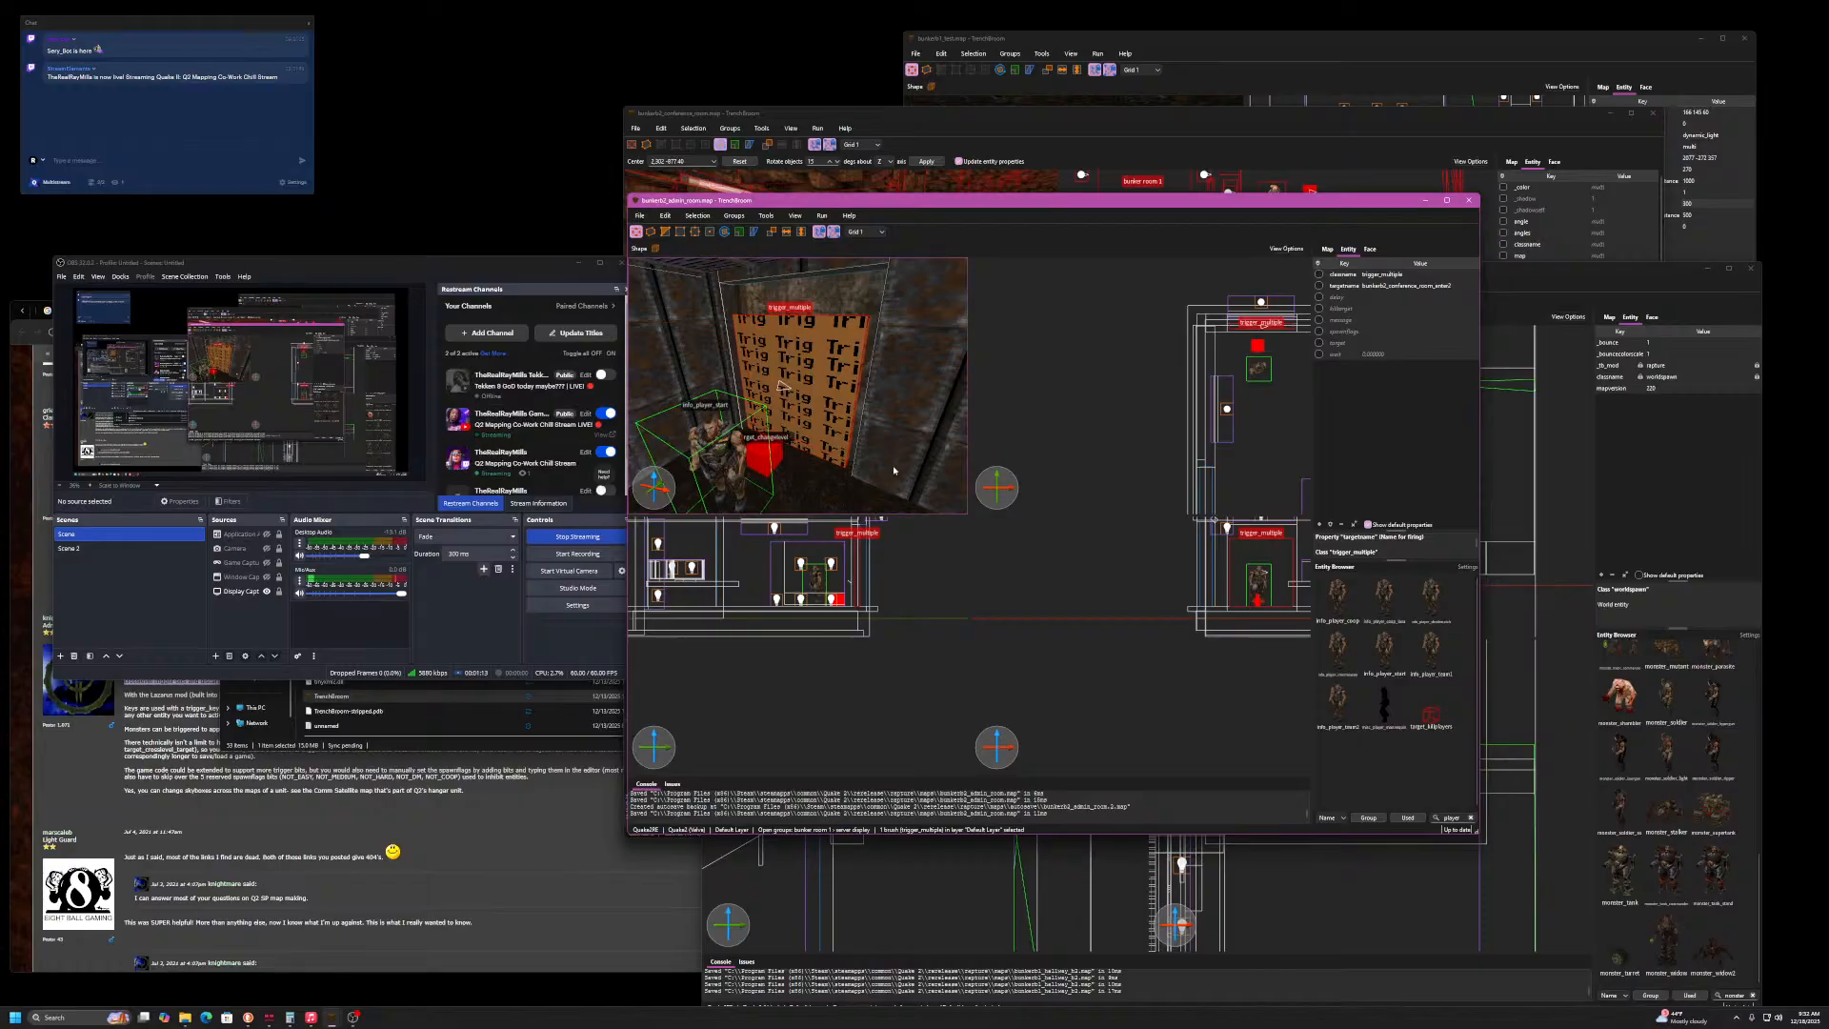
- Rename the targetname key of the admin room doorway's trigger_multiple to target
{"action": "left_click", "coordinate": [785, 439]}
{"action": "right_click_drag", "start_coordinate": [815, 425], "coordinate": [773, 427]}
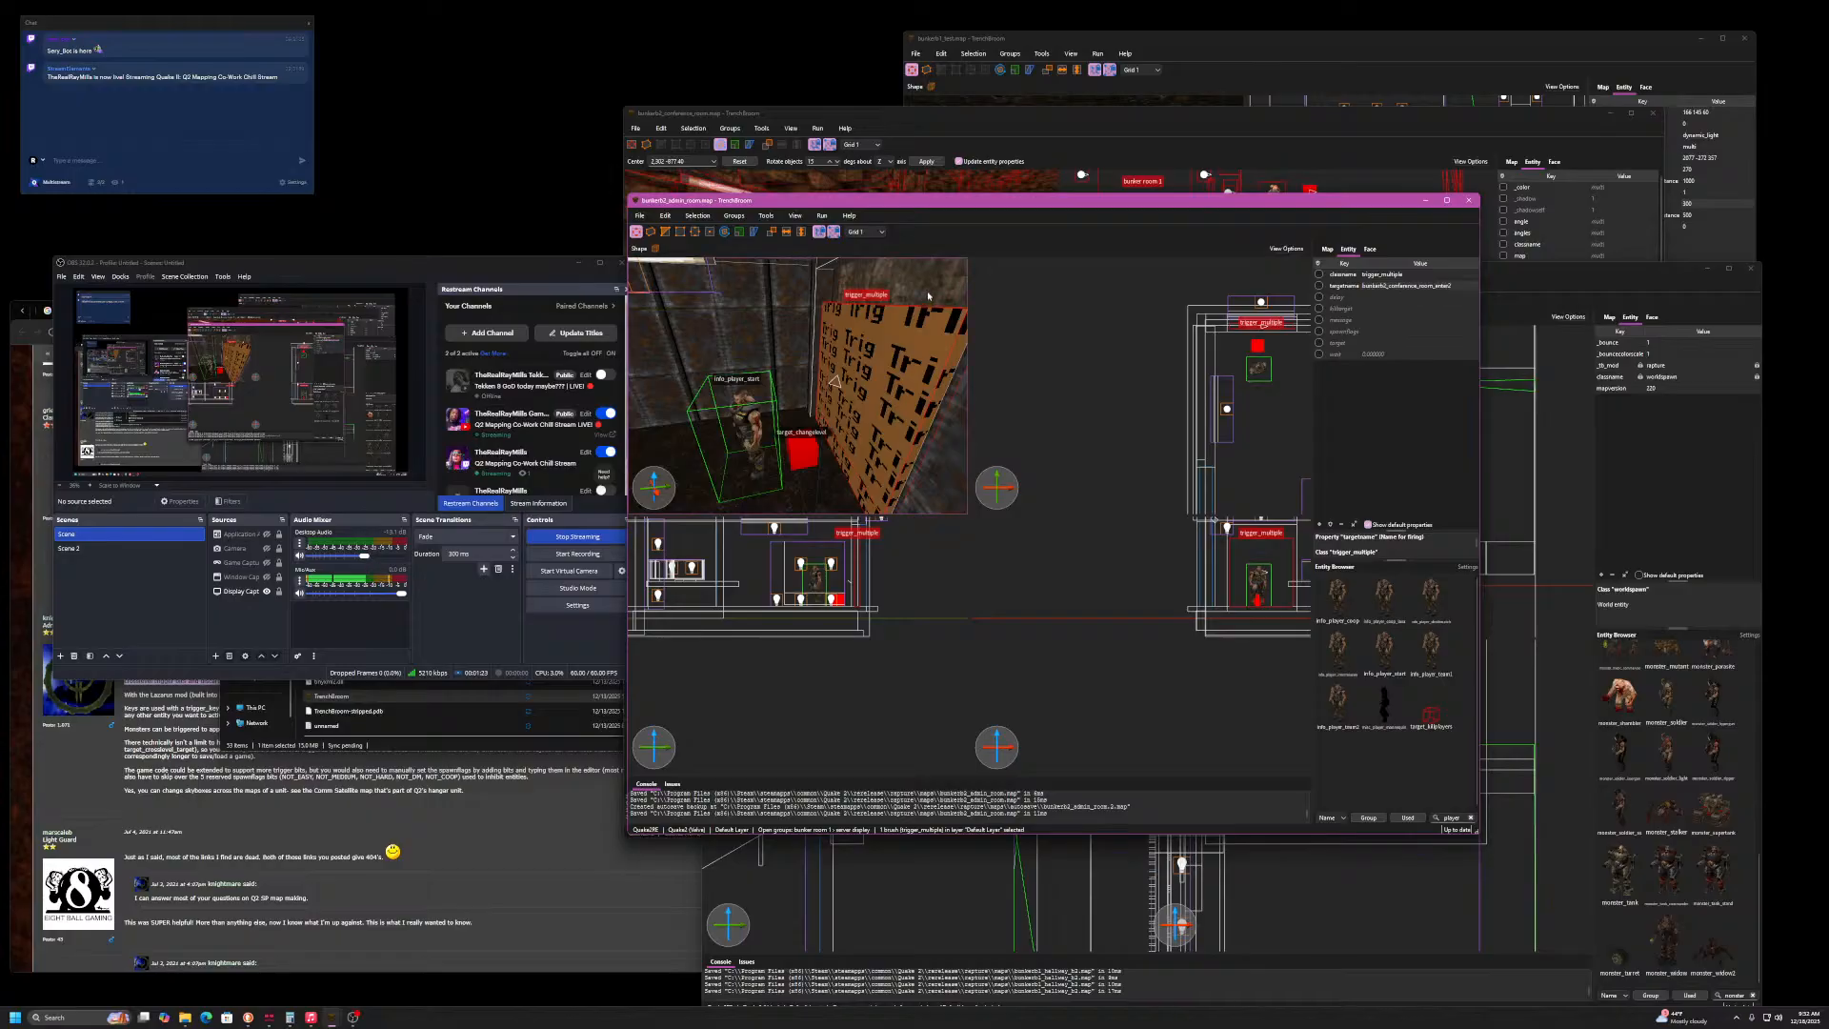
{"action": "key", "text": "ctrl+z"}
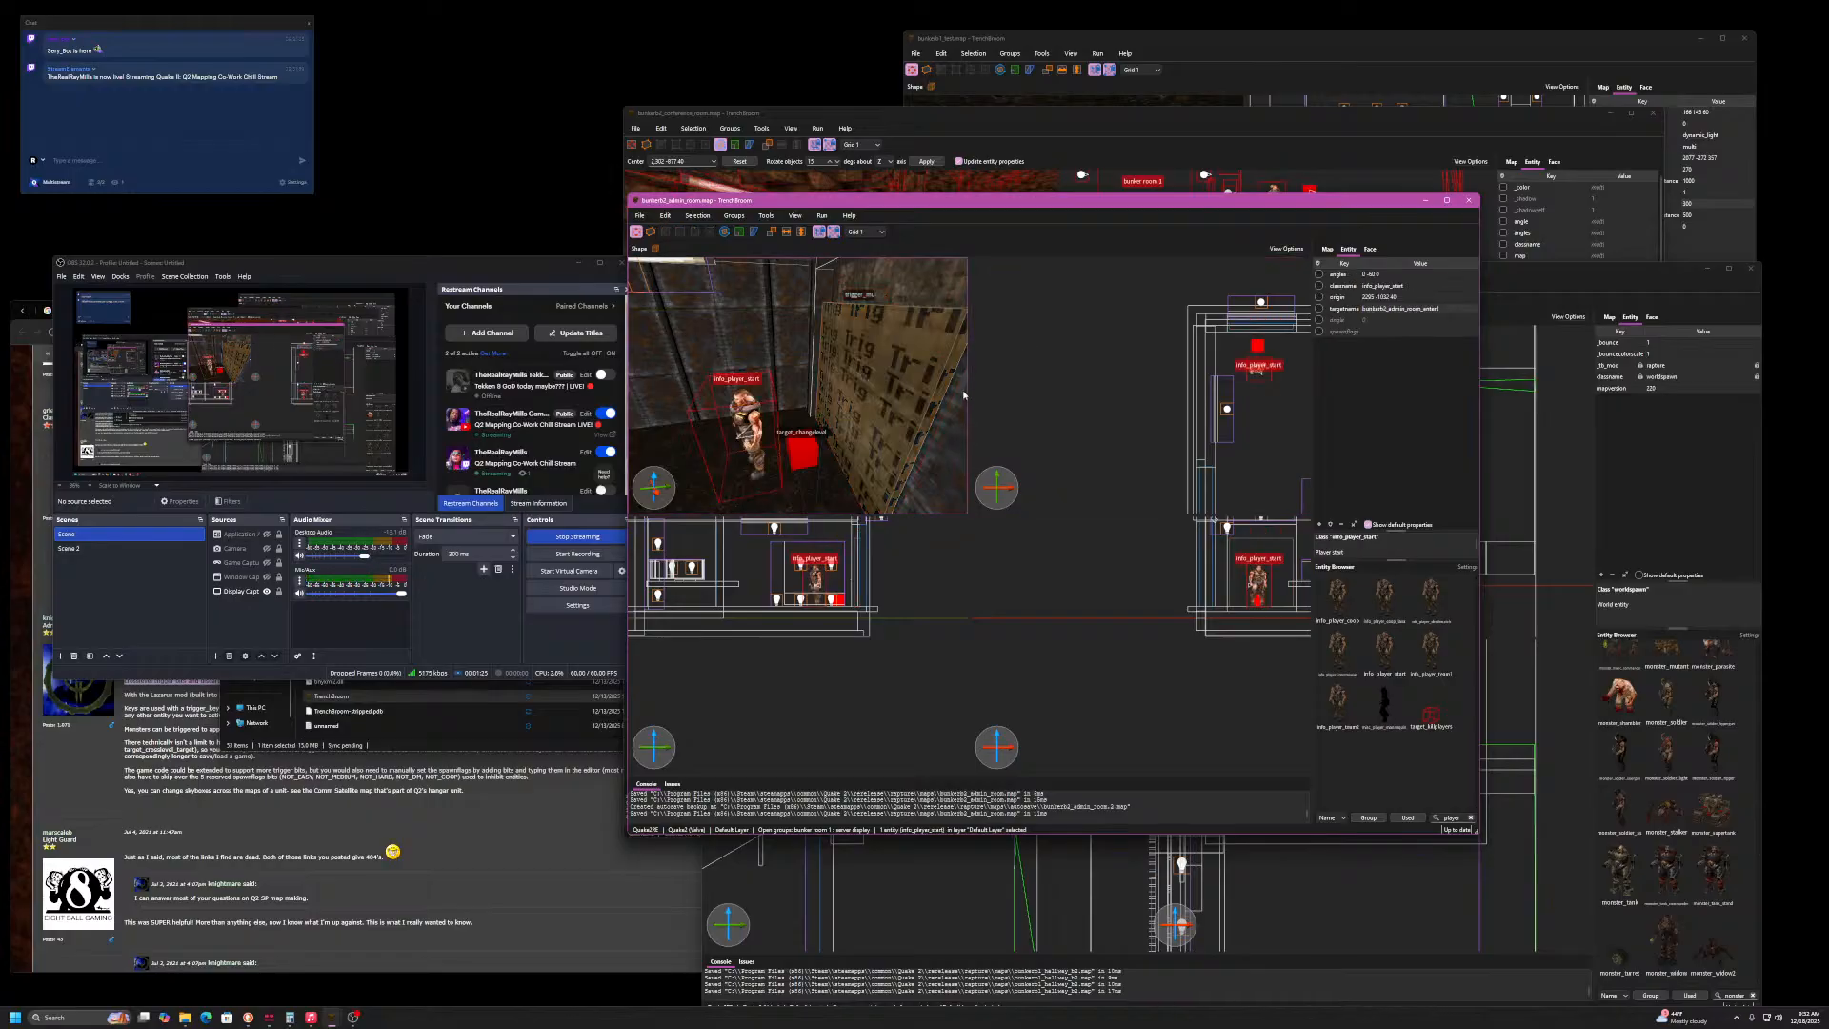
{"action": "left_click", "coordinate": [898, 426]}
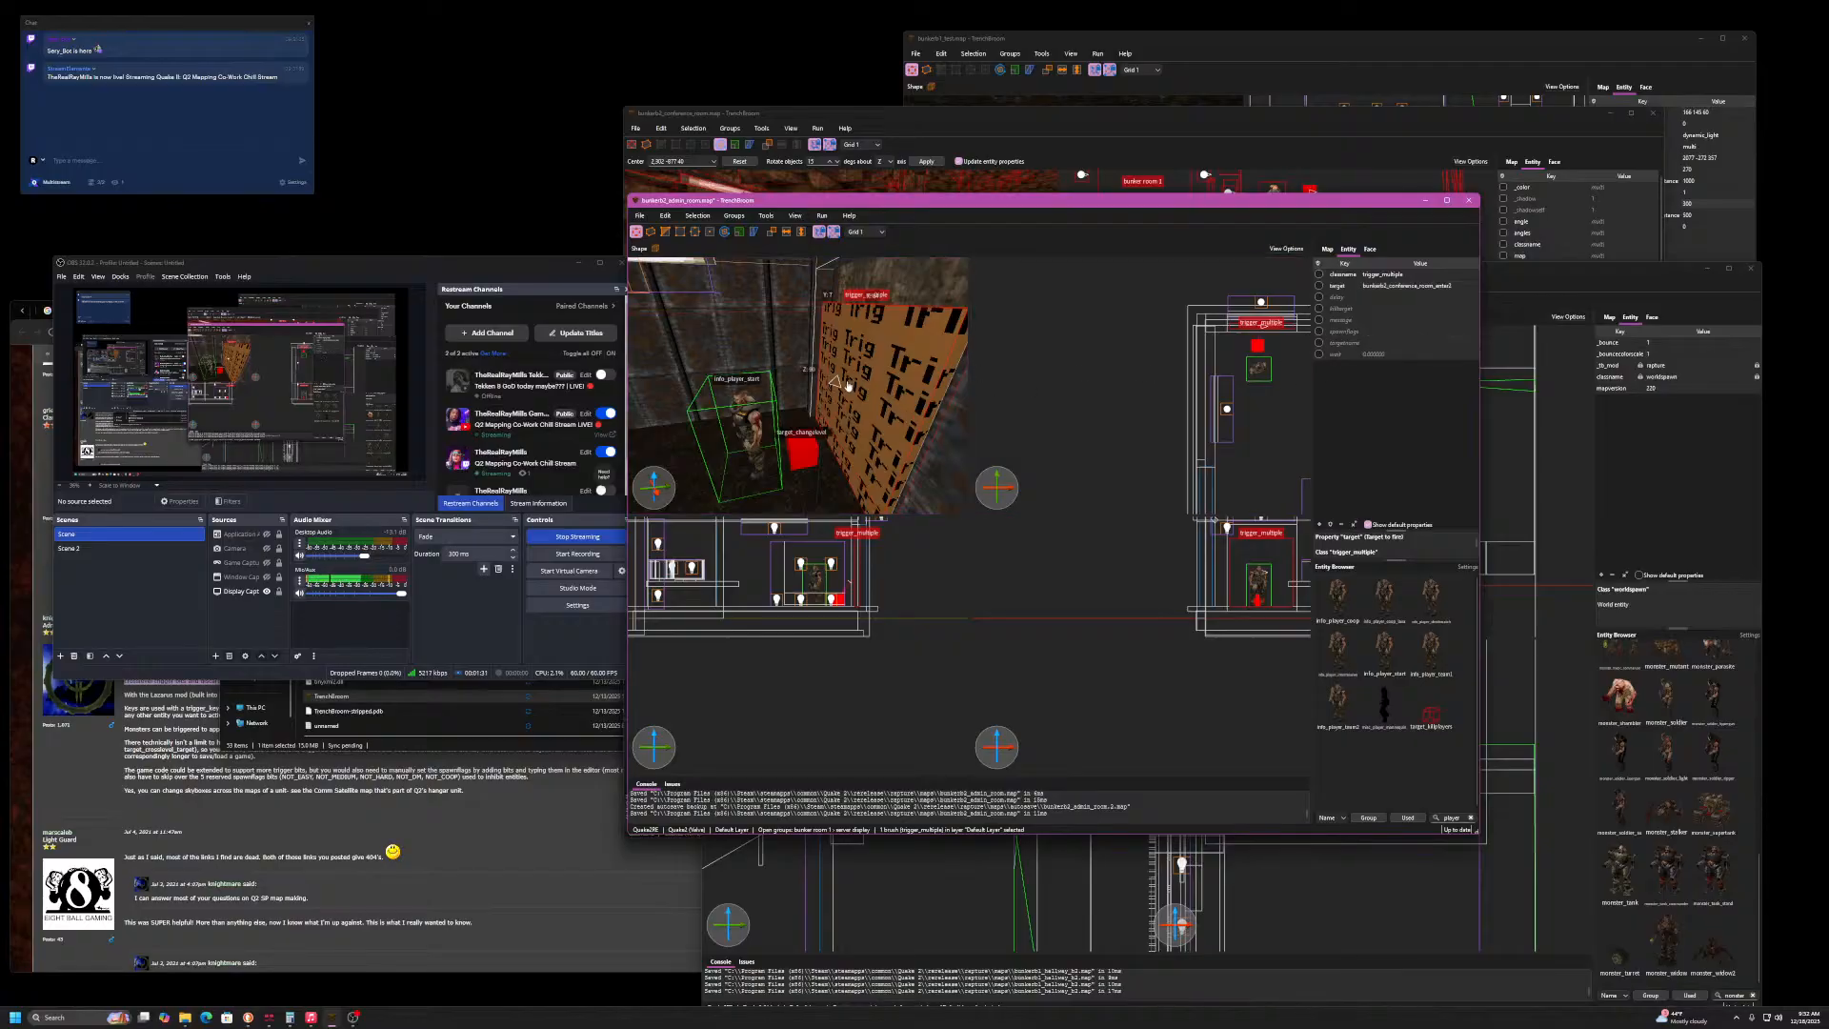
- Select and delete brushes from the admin room's outer shell, around the wall and beneath the floor
{"action": "mouse_move", "coordinate": [847, 386]}
{"action": "right_mouse_down"}
{"action": "mouse_move", "coordinate": [881, 391]}
{"action": "mouse_move", "coordinate": [841, 342]}
{"action": "mouse_move", "coordinate": [817, 353]}
{"action": "mouse_move", "coordinate": [853, 327]}
{"action": "mouse_move", "coordinate": [827, 358]}
{"action": "mouse_move", "coordinate": [856, 351]}
{"action": "mouse_move", "coordinate": [830, 333]}
{"action": "right_mouse_up"}
{"action": "left_click", "coordinate": [866, 357]}
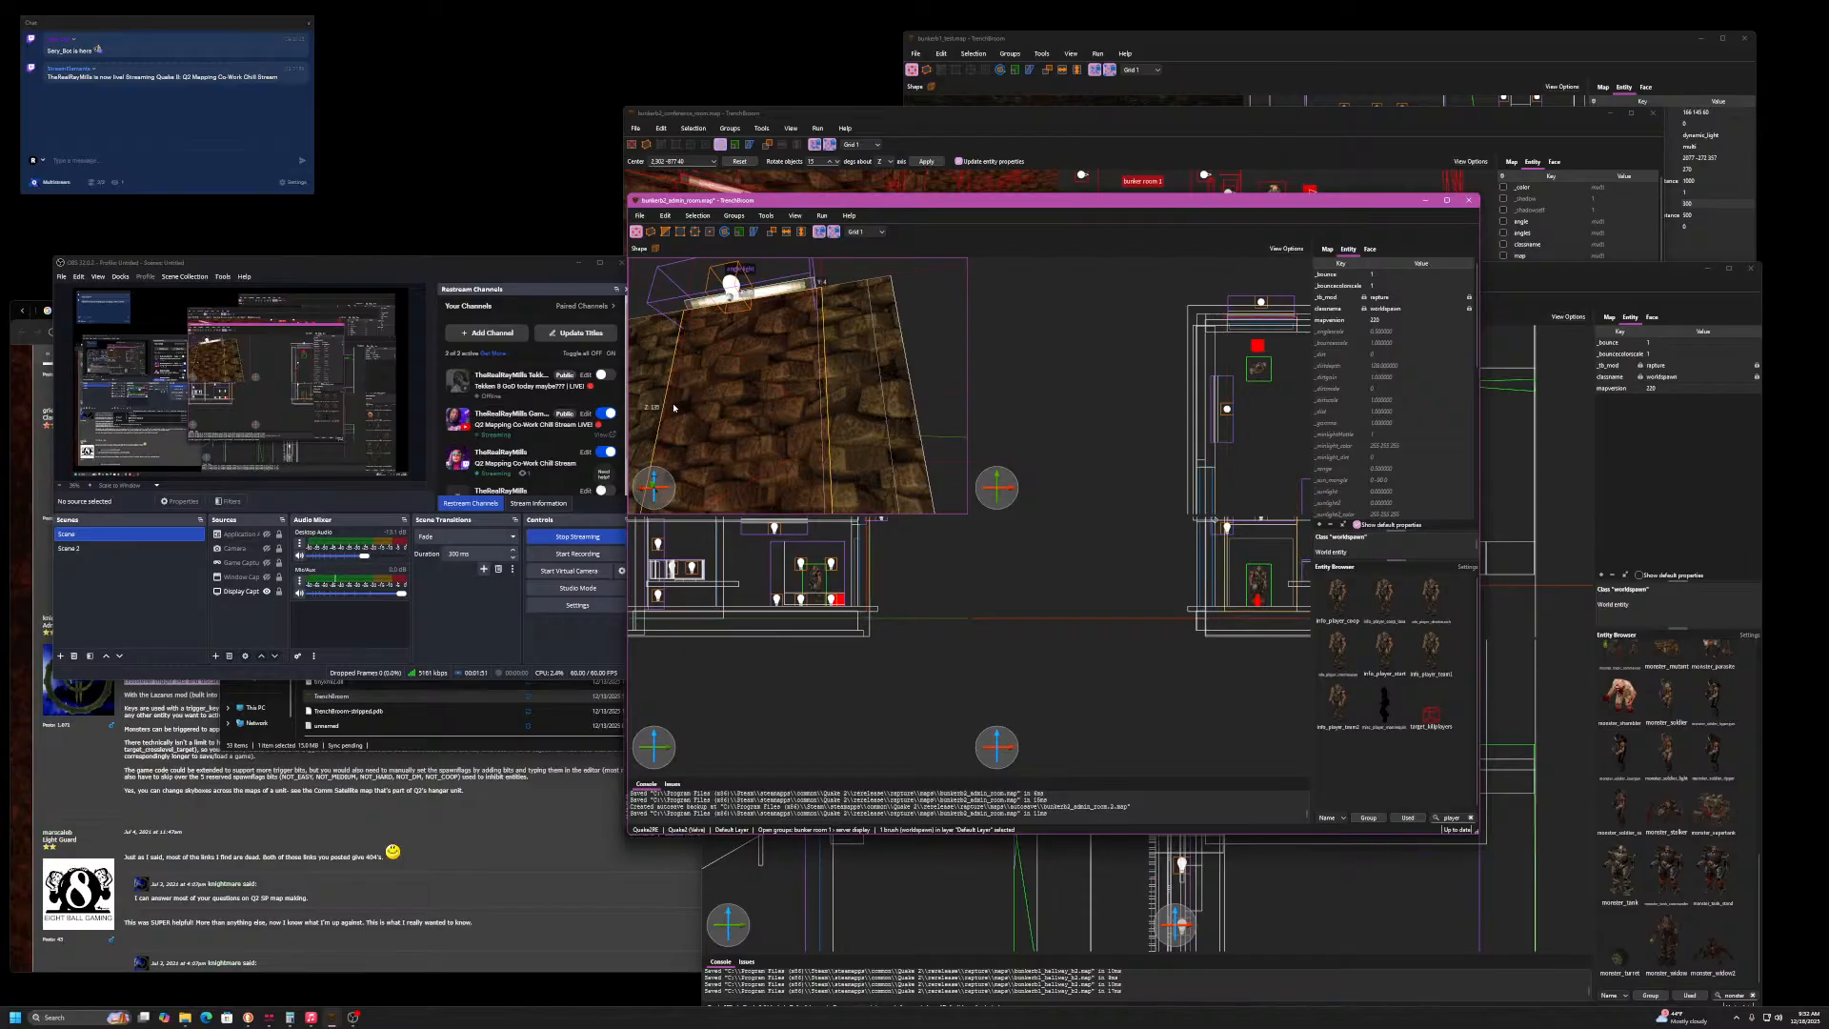
{"action": "mouse_move", "coordinate": [704, 391]}
{"action": "right_mouse_down"}
{"action": "mouse_move", "coordinate": [753, 302]}
{"action": "mouse_move", "coordinate": [686, 329]}
{"action": "mouse_move", "coordinate": [746, 333]}
{"action": "mouse_move", "coordinate": [724, 305]}
{"action": "mouse_move", "coordinate": [675, 339]}
{"action": "mouse_move", "coordinate": [809, 329]}
{"action": "mouse_move", "coordinate": [827, 365]}
{"action": "mouse_move", "coordinate": [930, 377]}
{"action": "mouse_move", "coordinate": [883, 364]}
{"action": "mouse_move", "coordinate": [829, 436]}
{"action": "mouse_move", "coordinate": [849, 403]}
{"action": "mouse_move", "coordinate": [786, 378]}
{"action": "right_mouse_up"}
{"action": "left_click", "coordinate": [821, 359]}
{"action": "key", "text": "Delete"}
{"action": "left_click", "coordinate": [786, 378]}
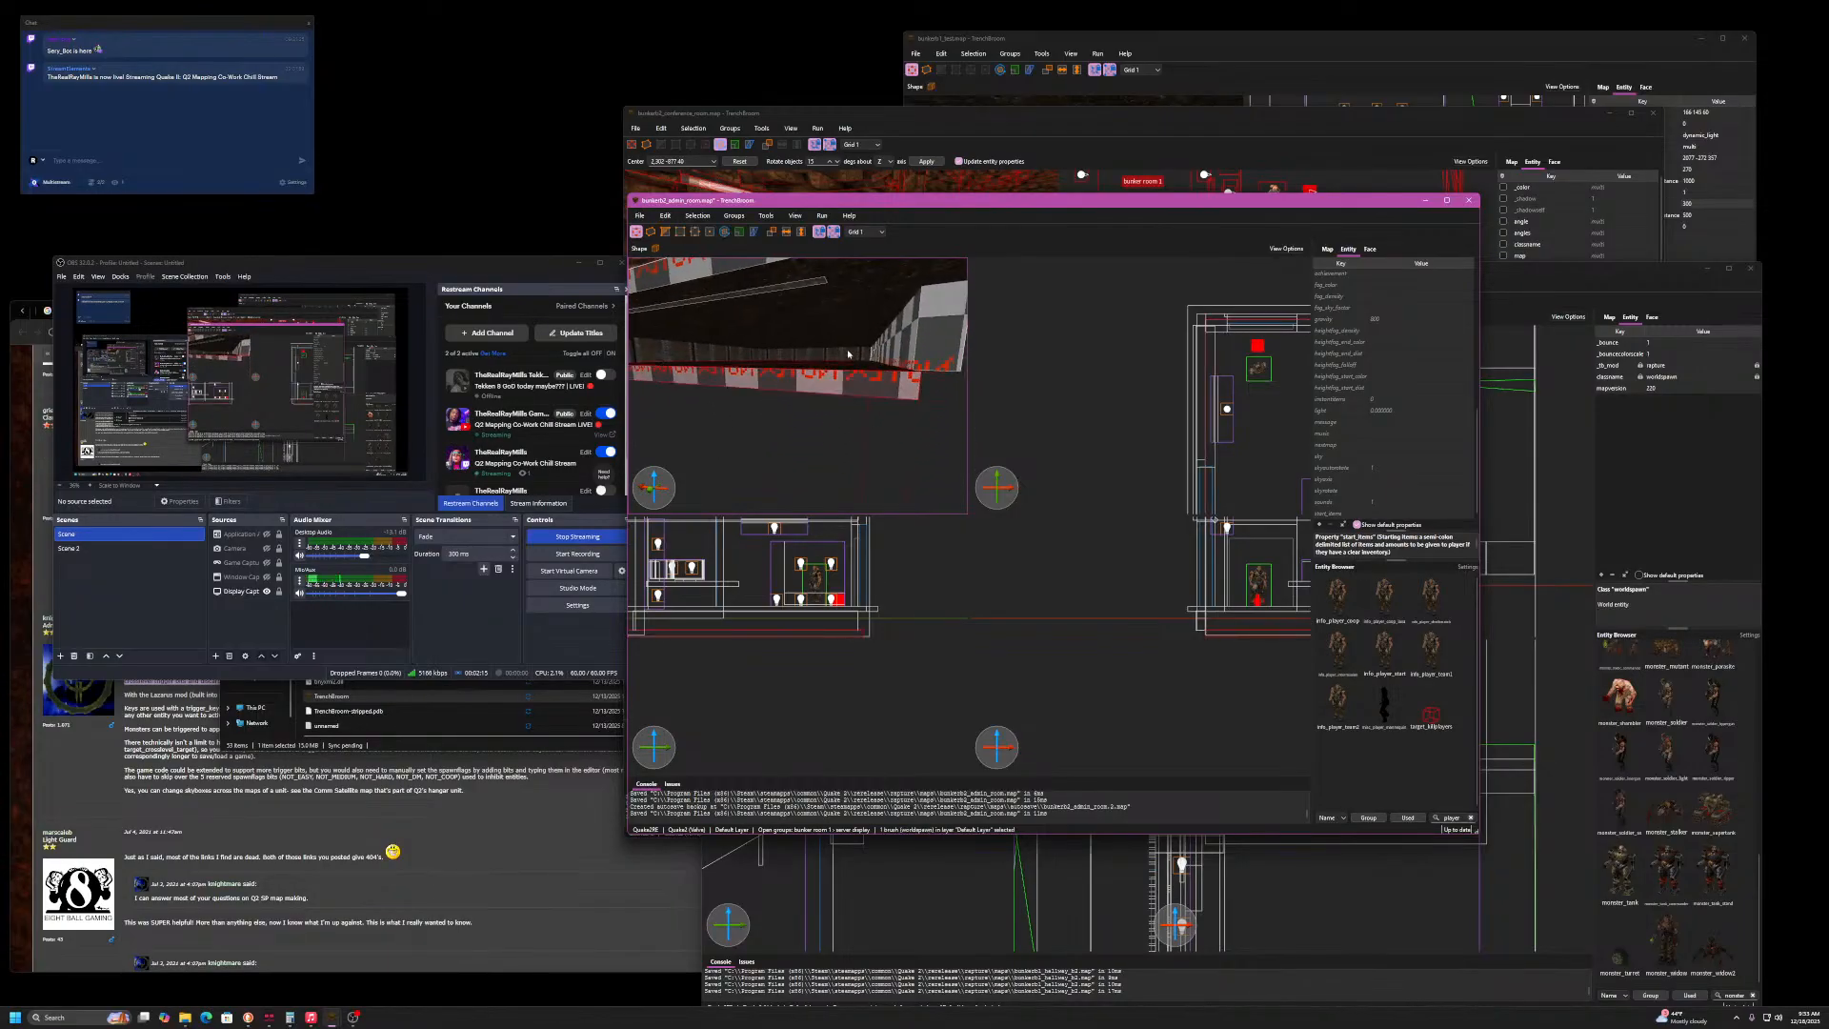
{"action": "key", "text": "Delete"}
{"action": "left_click", "coordinate": [889, 342]}
{"action": "right_click_drag", "start_coordinate": [890, 343], "coordinate": [868, 314]}
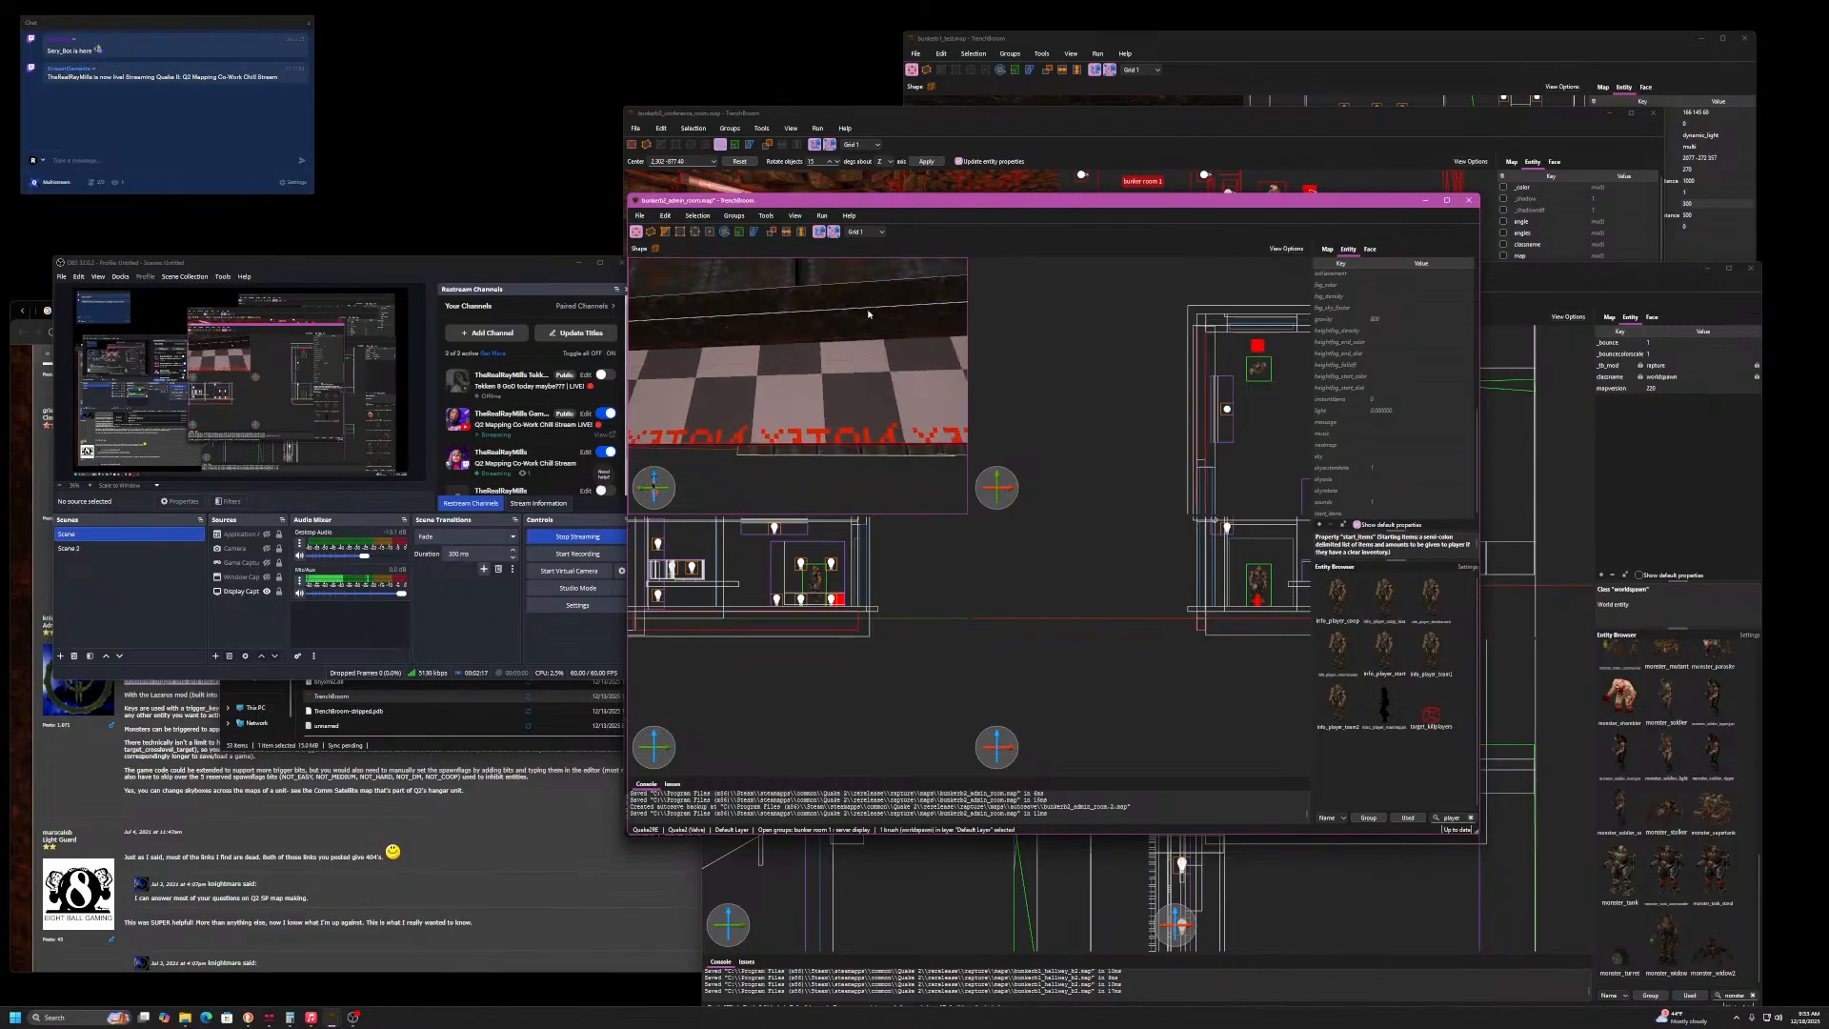
- Examine the admin room's floor brushes from outside and below, ending back inside the room
{"action": "scroll", "coordinate": [868, 313], "scroll_direction": "down", "scroll_amount": 8}
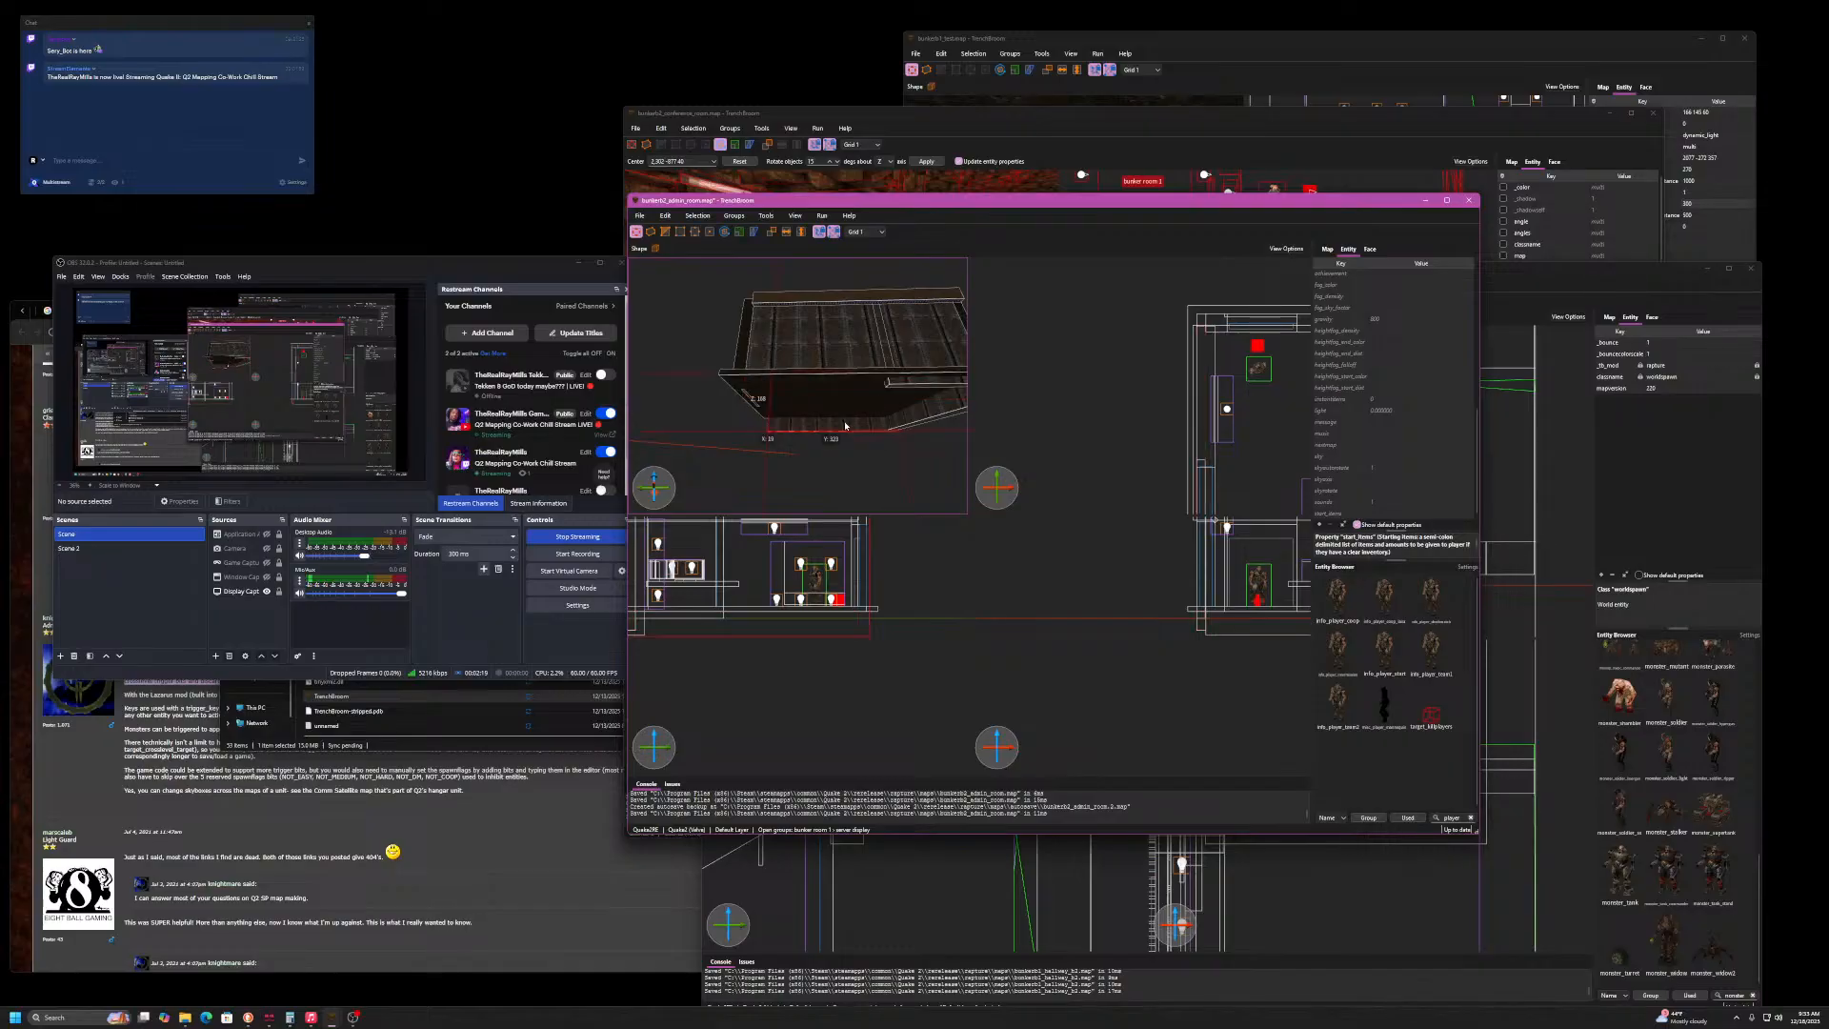
{"action": "mouse_move", "coordinate": [830, 438]}
{"action": "right_mouse_down", "text": "alt"}
{"action": "mouse_move", "coordinate": [789, 445]}
{"action": "mouse_move", "coordinate": [870, 465]}
{"action": "mouse_move", "coordinate": [929, 454]}
{"action": "mouse_move", "coordinate": [870, 441]}
{"action": "mouse_move", "coordinate": [869, 473]}
{"action": "mouse_move", "coordinate": [979, 489]}
{"action": "right_mouse_up", "text": "alt"}
{"action": "scroll", "coordinate": [829, 445], "scroll_direction": "up", "scroll_amount": 5}
{"action": "scroll", "coordinate": [871, 440], "scroll_direction": "up", "scroll_amount": 3}
{"action": "left_click", "coordinate": [867, 452]}
{"action": "scroll", "coordinate": [833, 479], "scroll_direction": "down", "scroll_amount": 4}
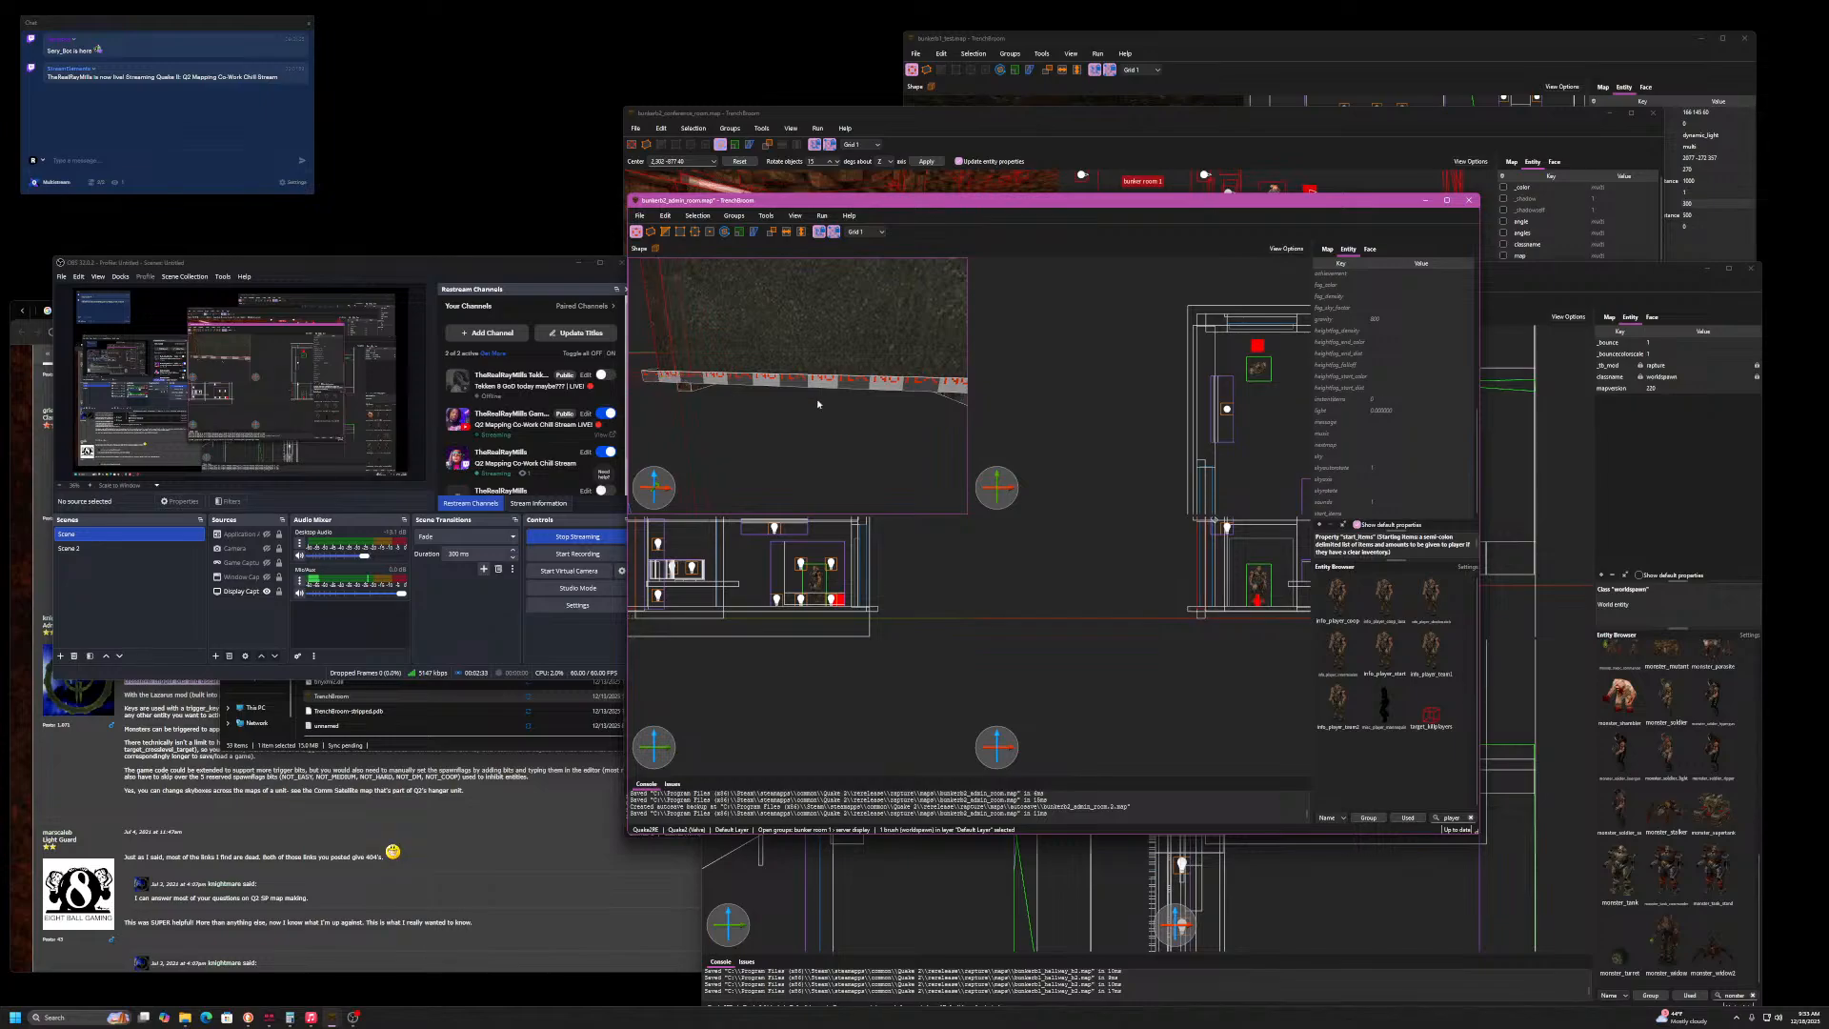
{"action": "mouse_move", "coordinate": [817, 404]}
{"action": "right_mouse_down", "text": "alt"}
{"action": "mouse_move", "coordinate": [749, 441]}
{"action": "mouse_move", "coordinate": [763, 397]}
{"action": "mouse_move", "coordinate": [830, 423]}
{"action": "mouse_move", "coordinate": [895, 419]}
{"action": "mouse_move", "coordinate": [881, 462]}
{"action": "mouse_move", "coordinate": [855, 458]}
{"action": "mouse_move", "coordinate": [910, 401]}
{"action": "mouse_move", "coordinate": [839, 416]}
{"action": "mouse_move", "coordinate": [792, 398]}
{"action": "right_mouse_up", "text": "alt"}
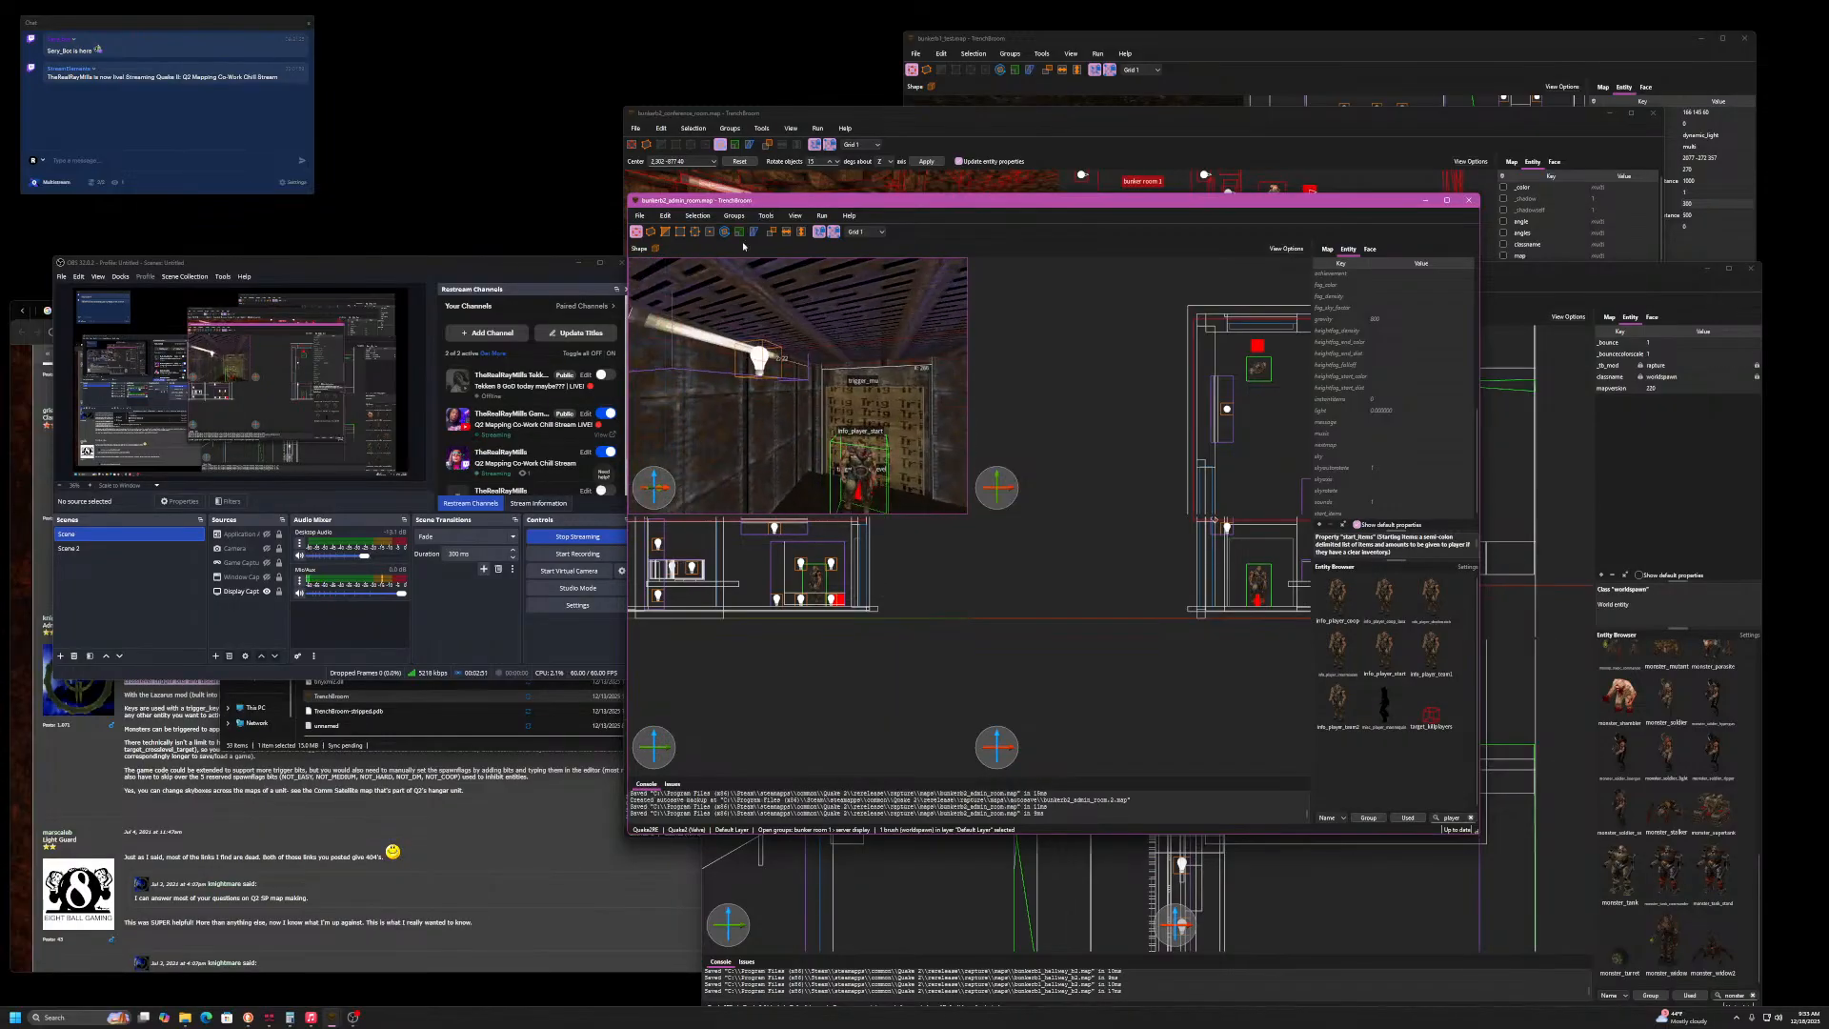
- Compile the admin room map with the Full Bright (Quickest, No Lighting) profile and launch it in Quake2RE
{"action": "left_click", "coordinate": [838, 231]}
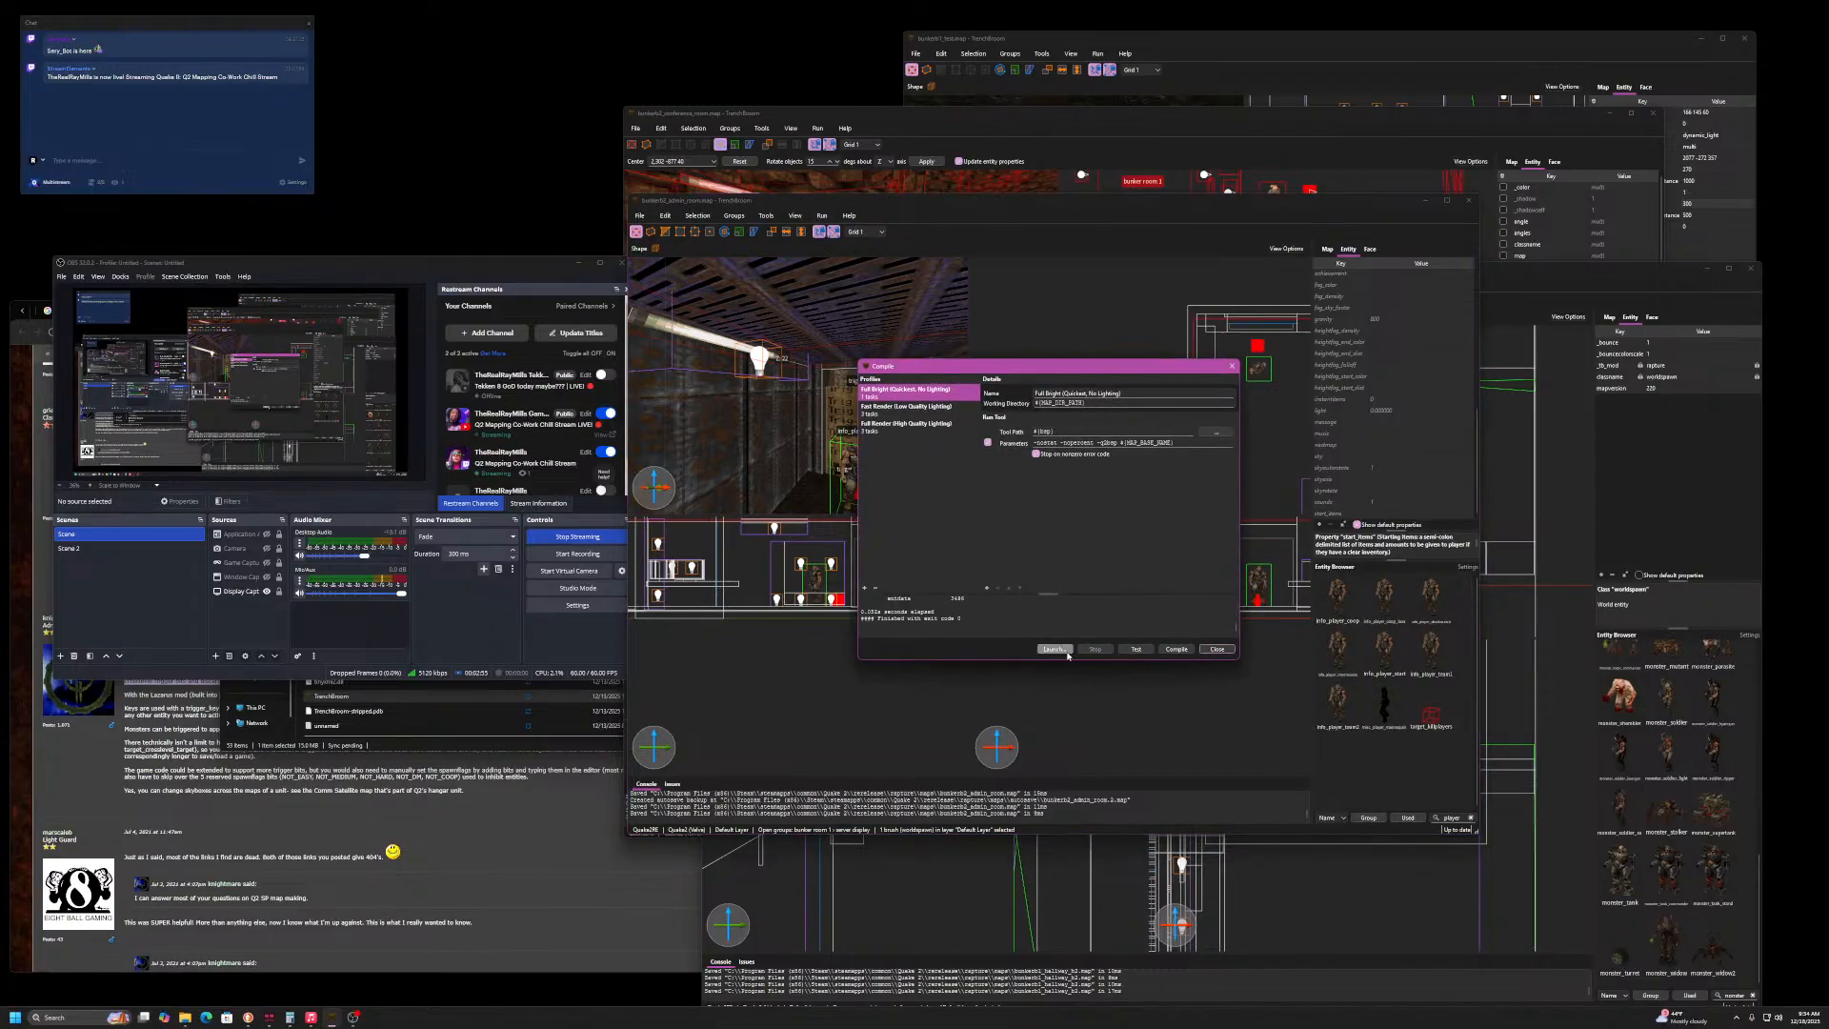
{"action": "left_click", "coordinate": [1056, 648]}
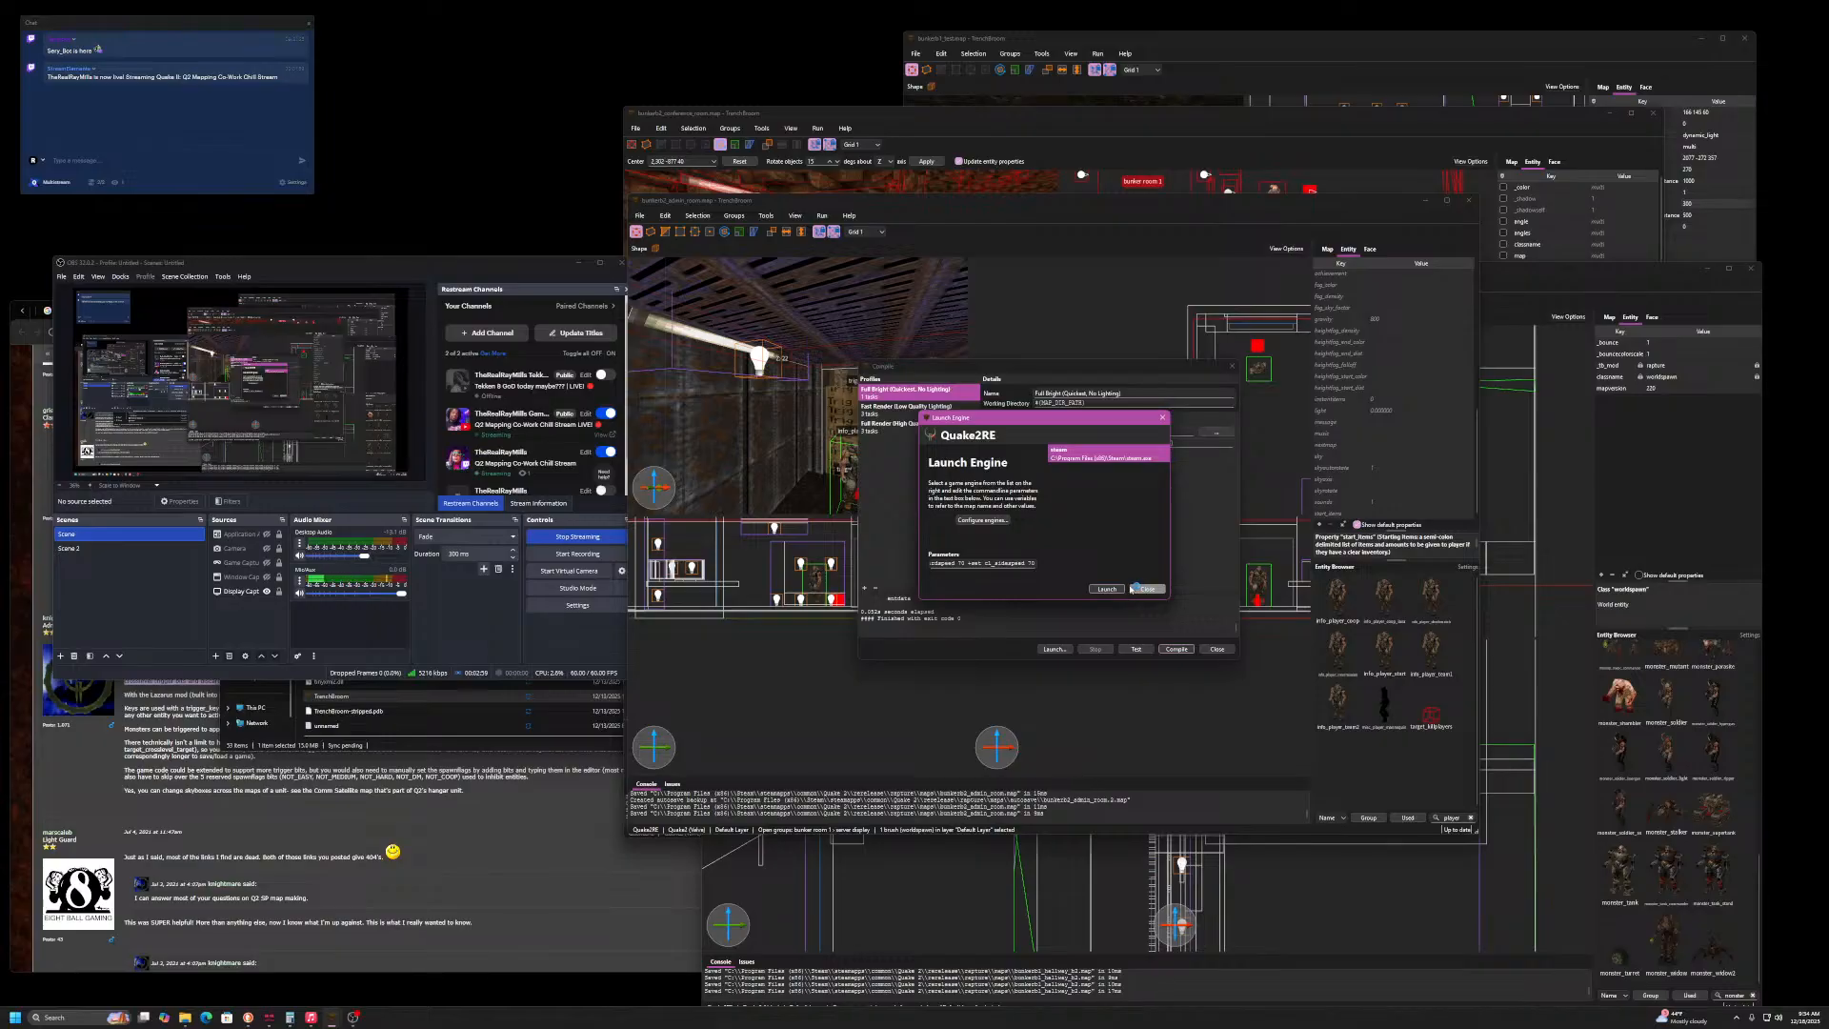
{"action": "left_click", "coordinate": [1107, 589]}
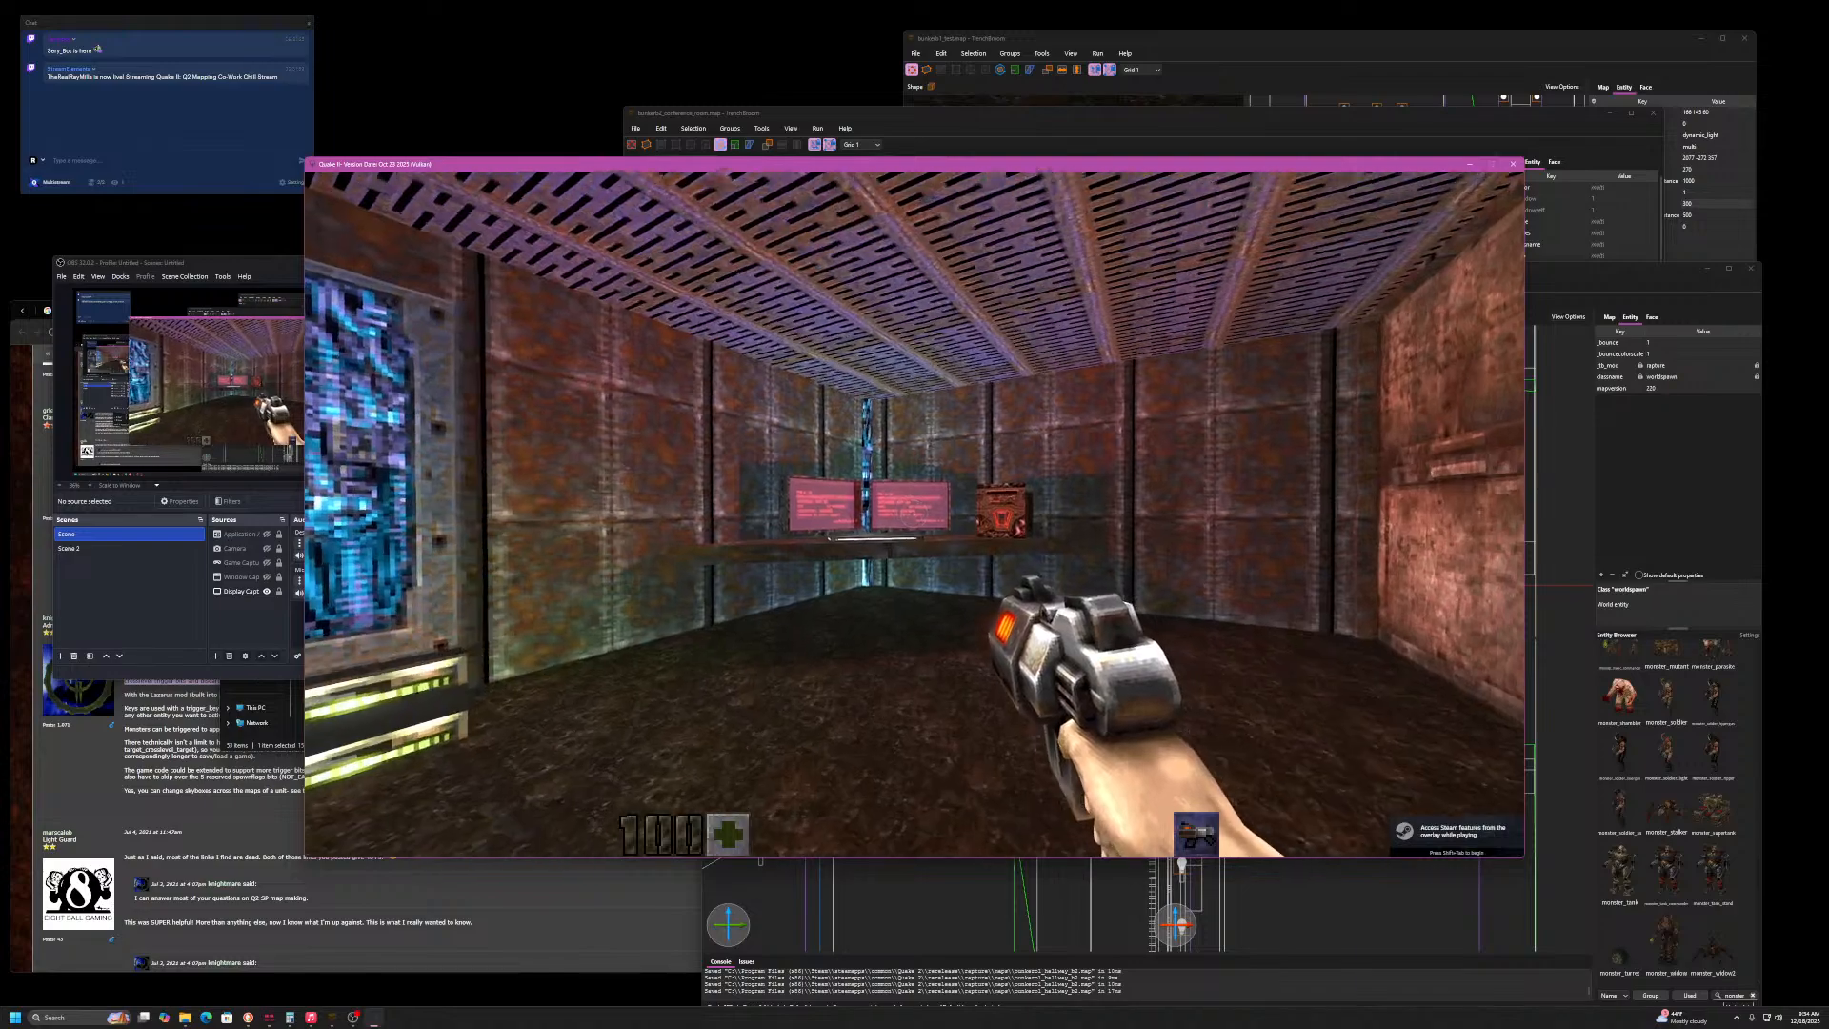
- Walk through the doorways between the admin room and the conference room to test the level transitions
{"action": "key", "text": "w"}
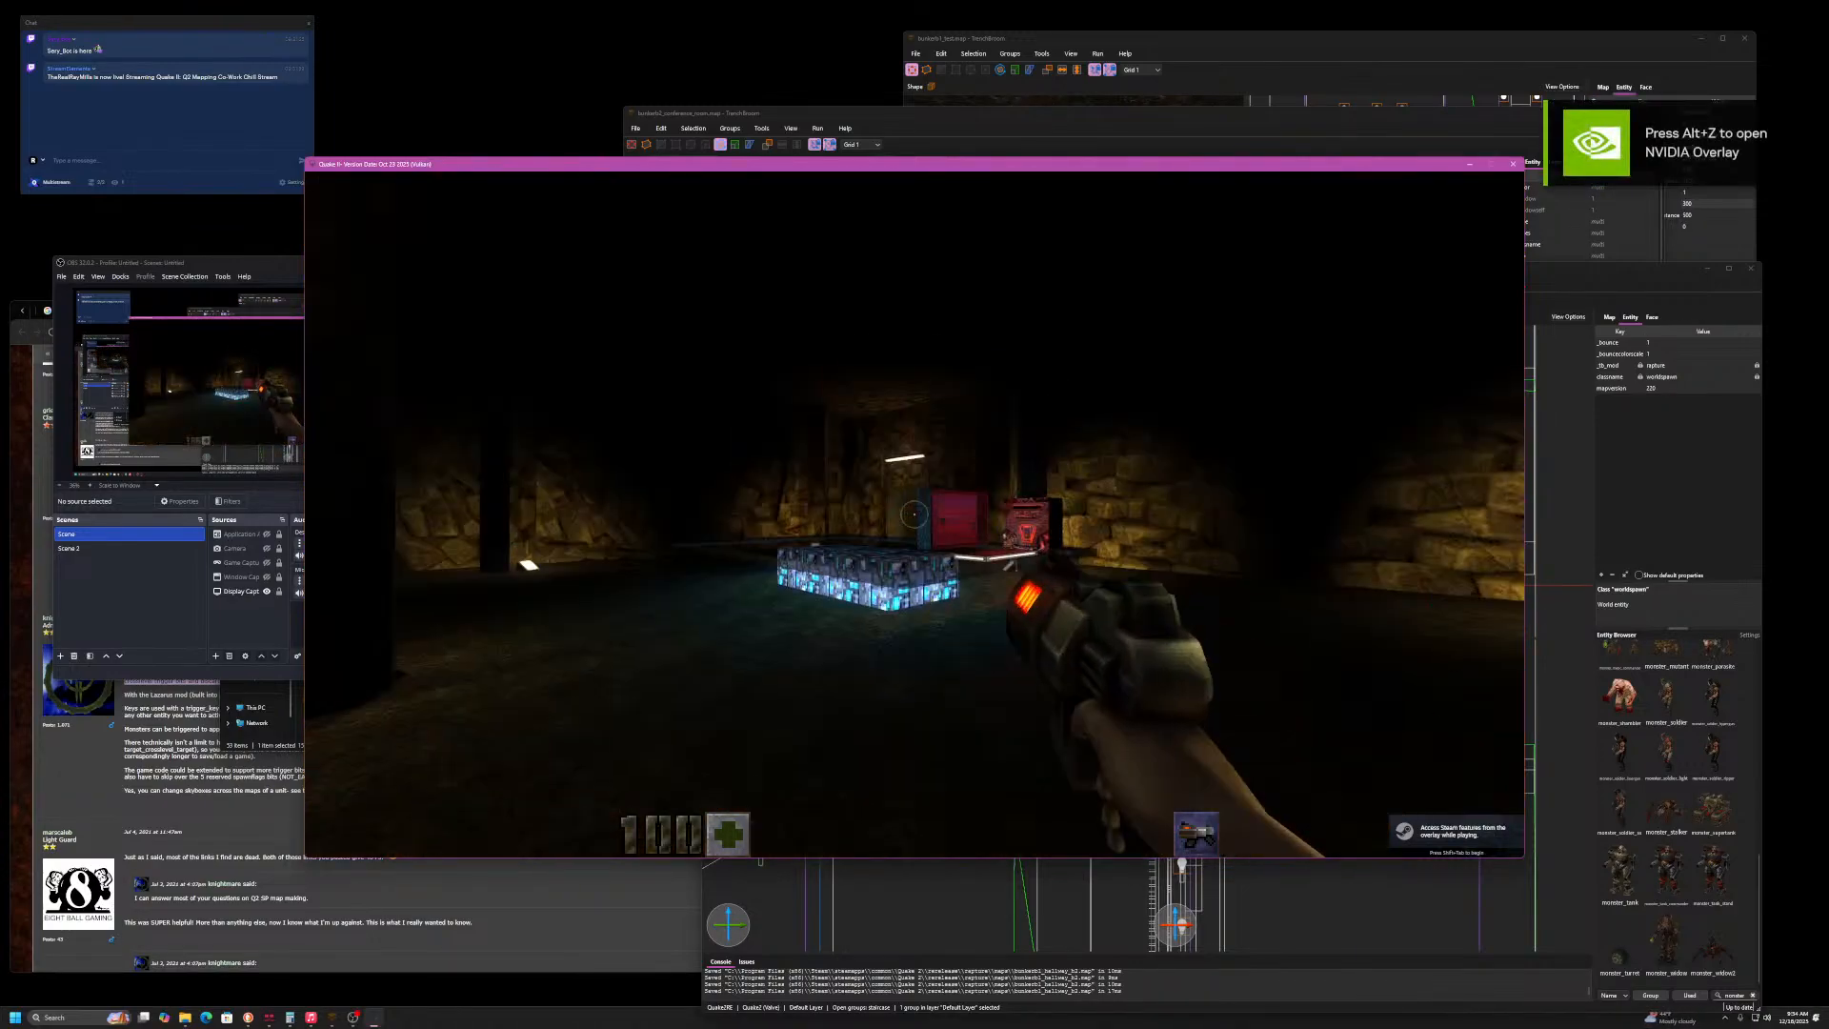
{"action": "key", "text": "w"}
{"action": "key", "text": "w"}
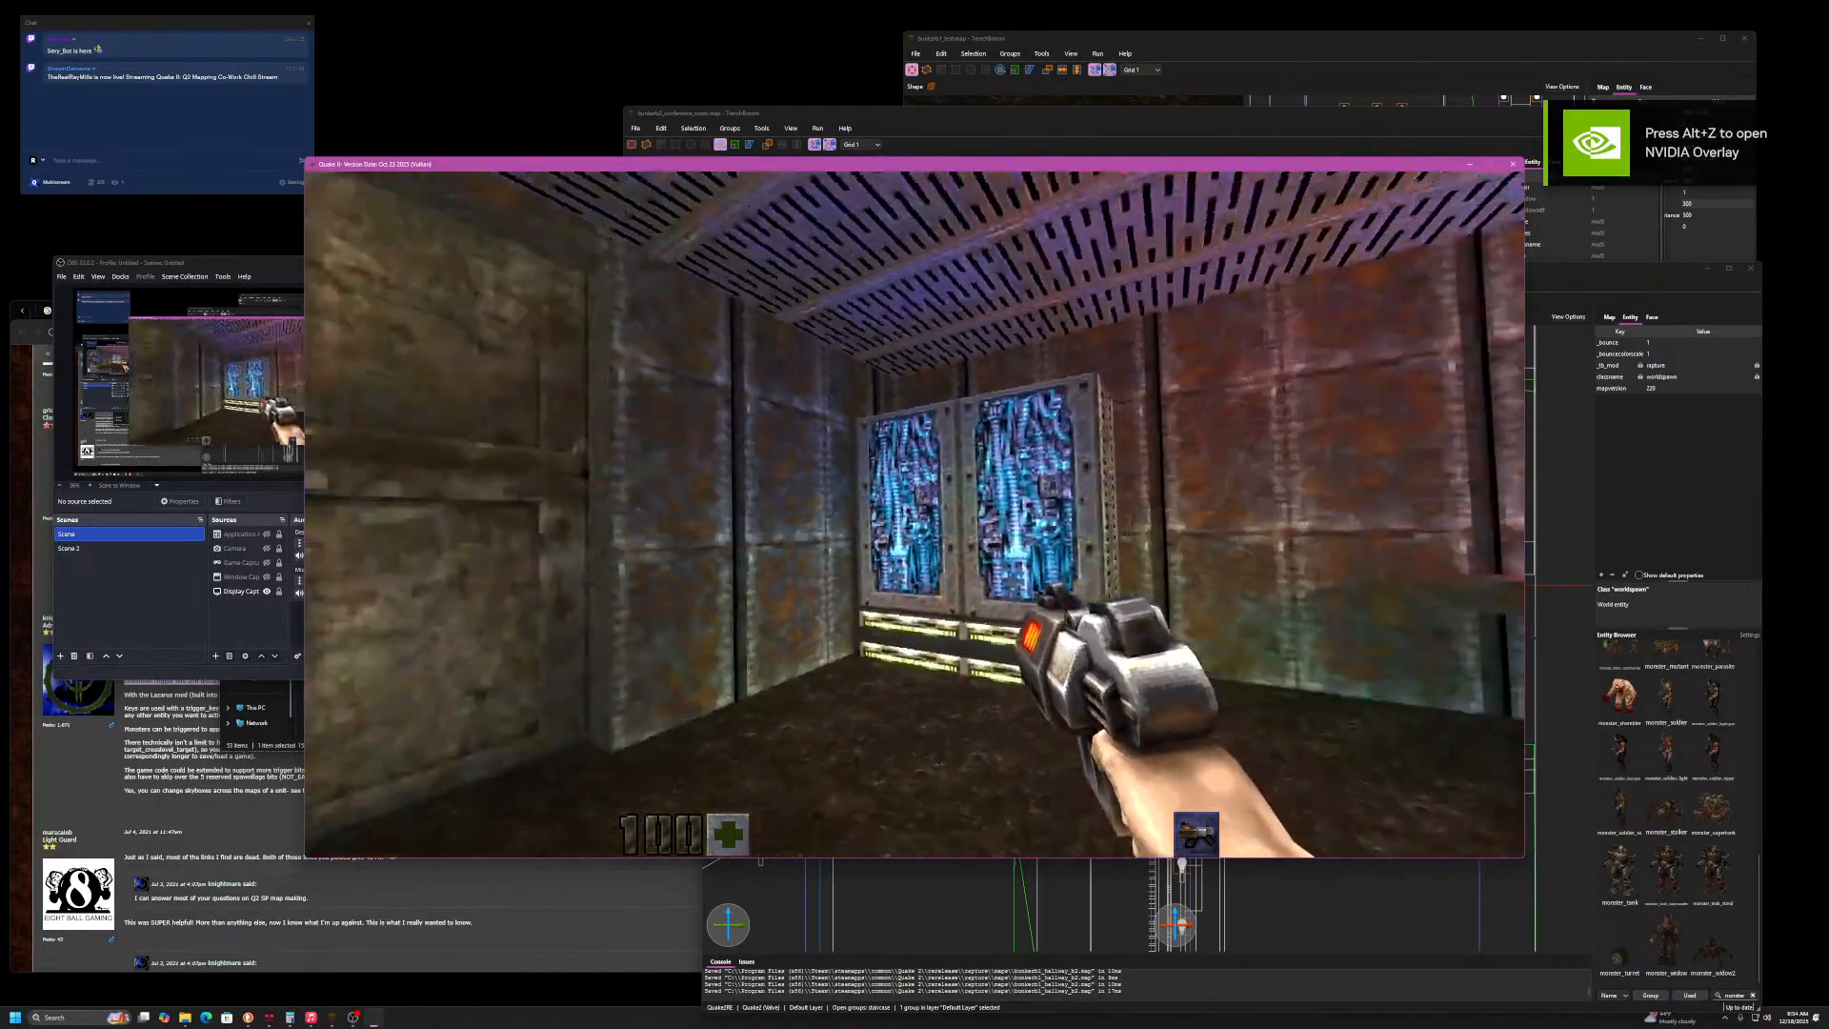
{"action": "key", "text": "w"}
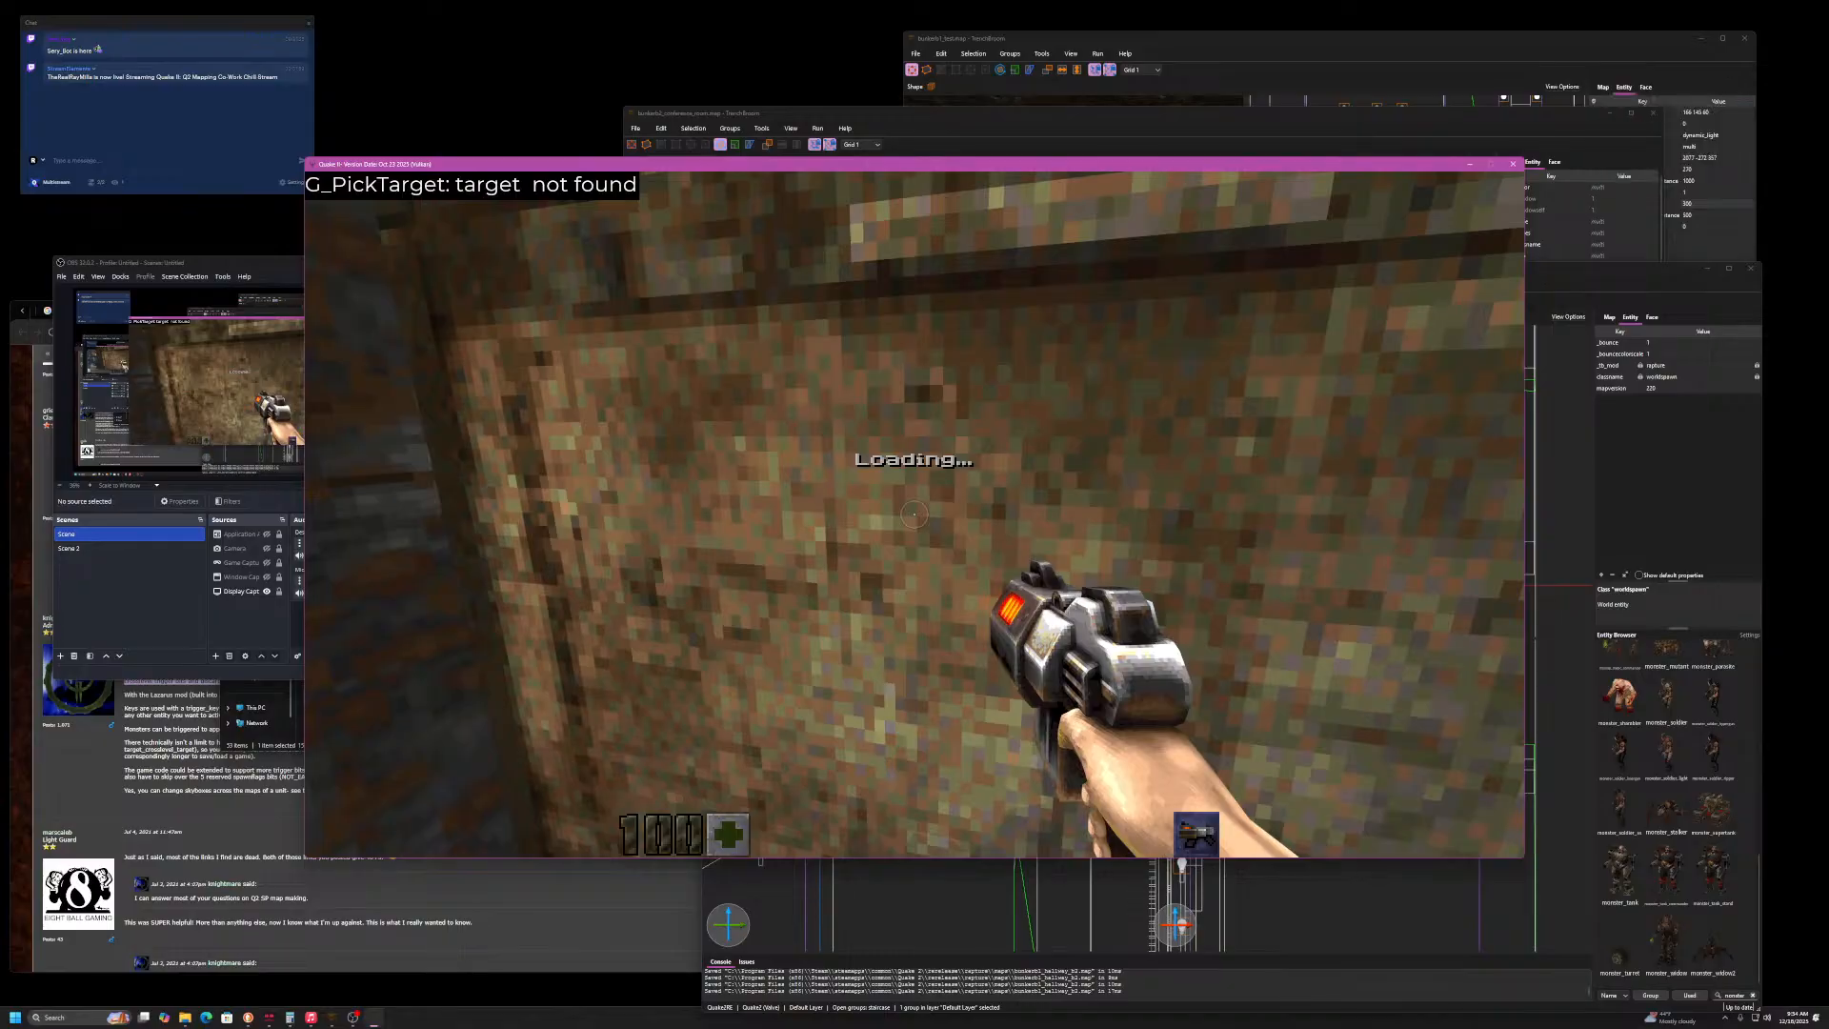
{"action": "key", "text": "w"}
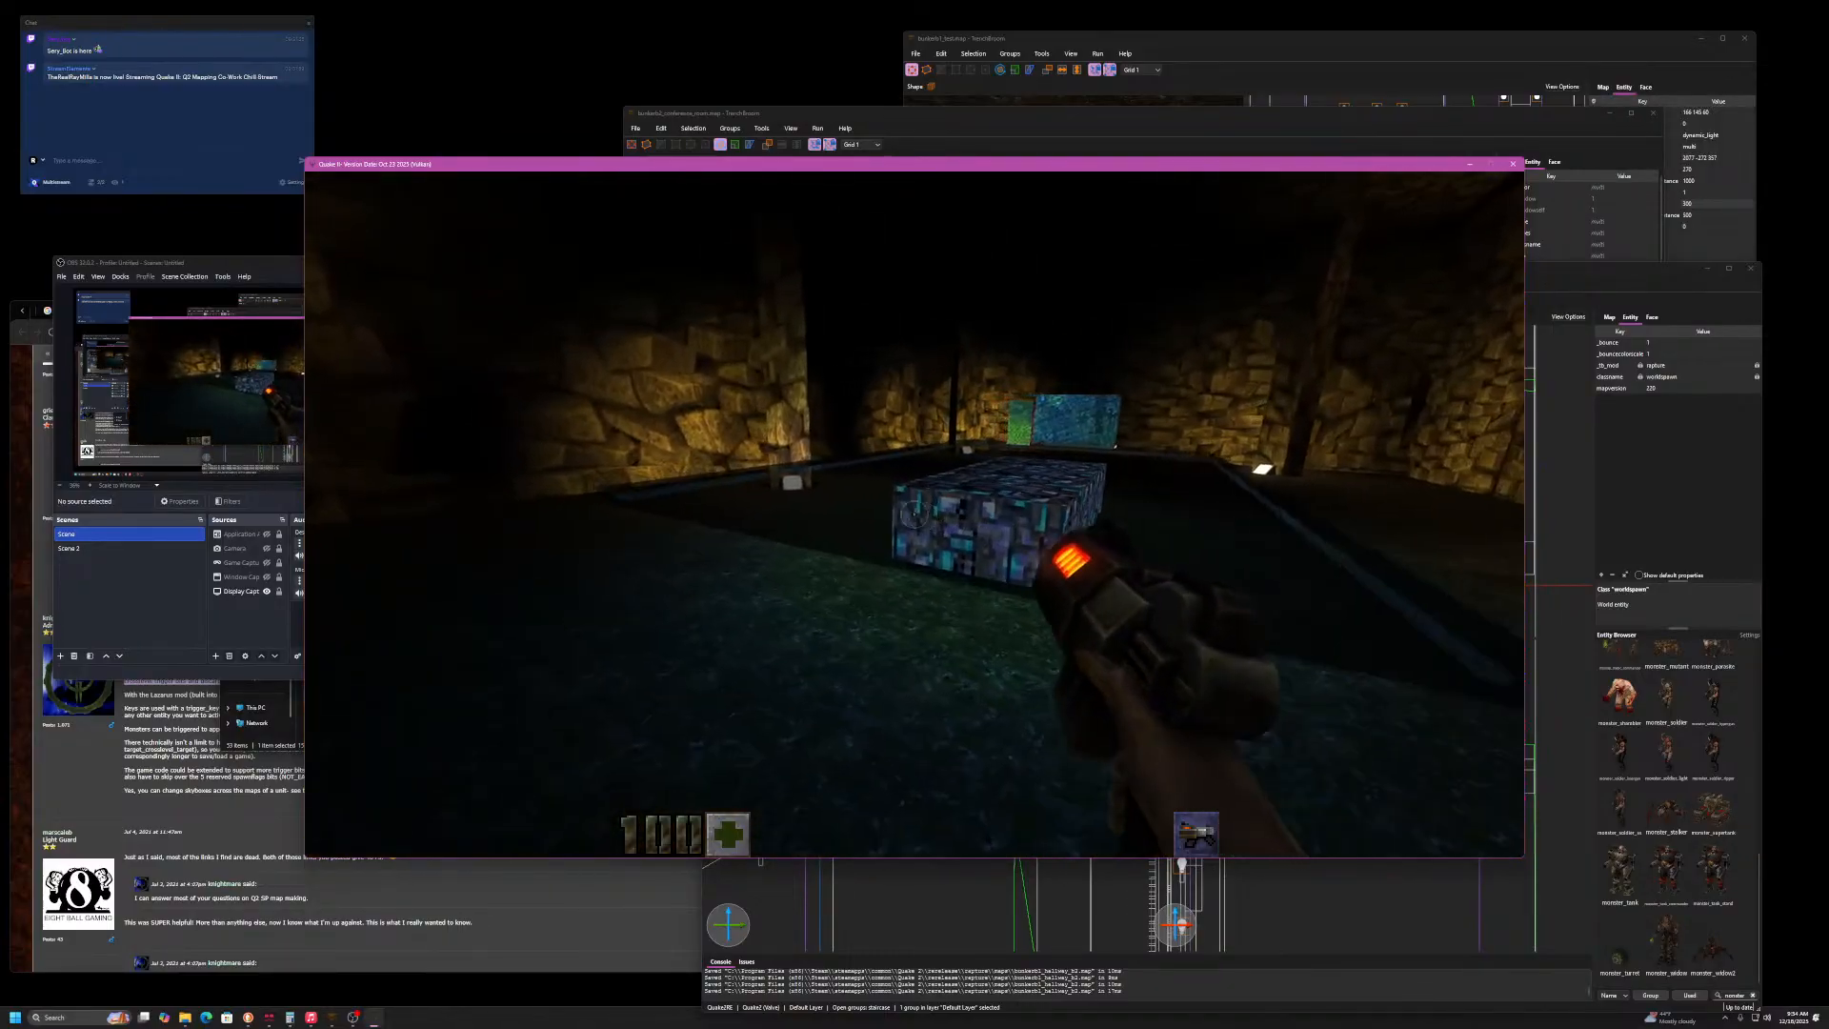
- Open the game's gameplay options to check the Always Run (Keyboard) setting, and return to the game
{"action": "key", "text": "Escape"}
{"action": "left_click", "coordinate": [741, 484]}
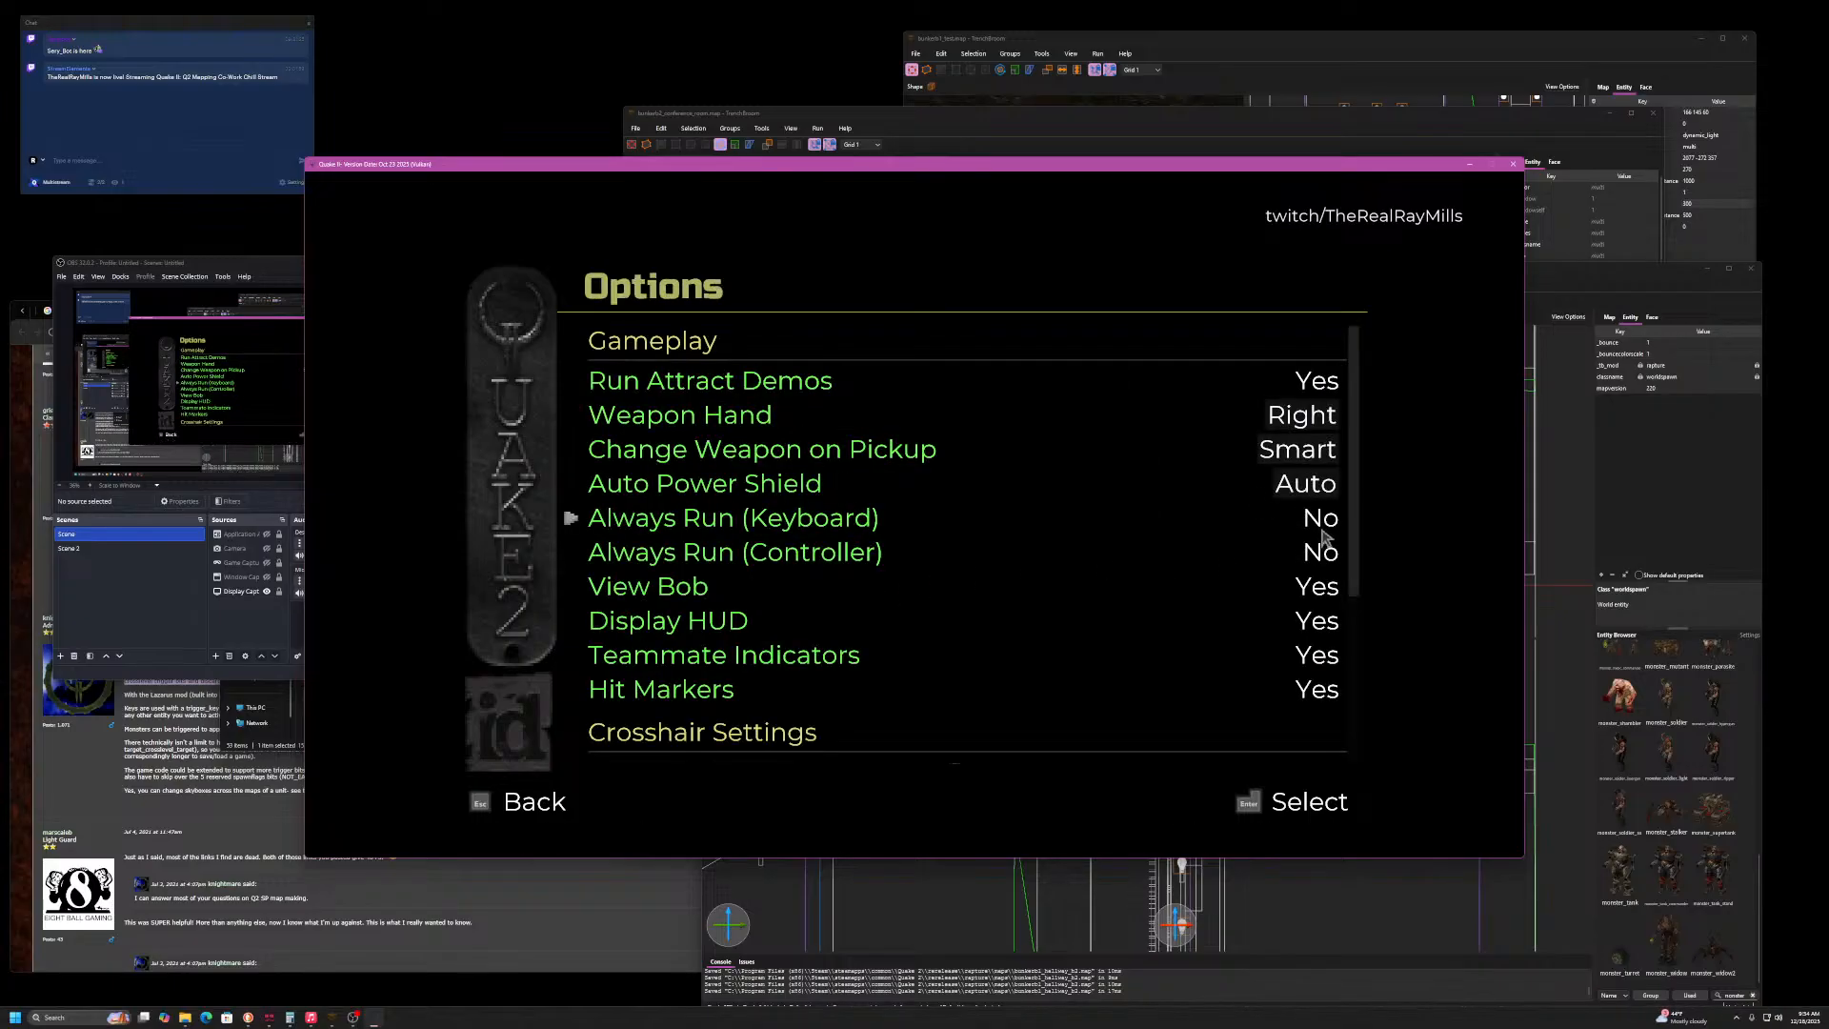
{"action": "key", "text": "Escape"}
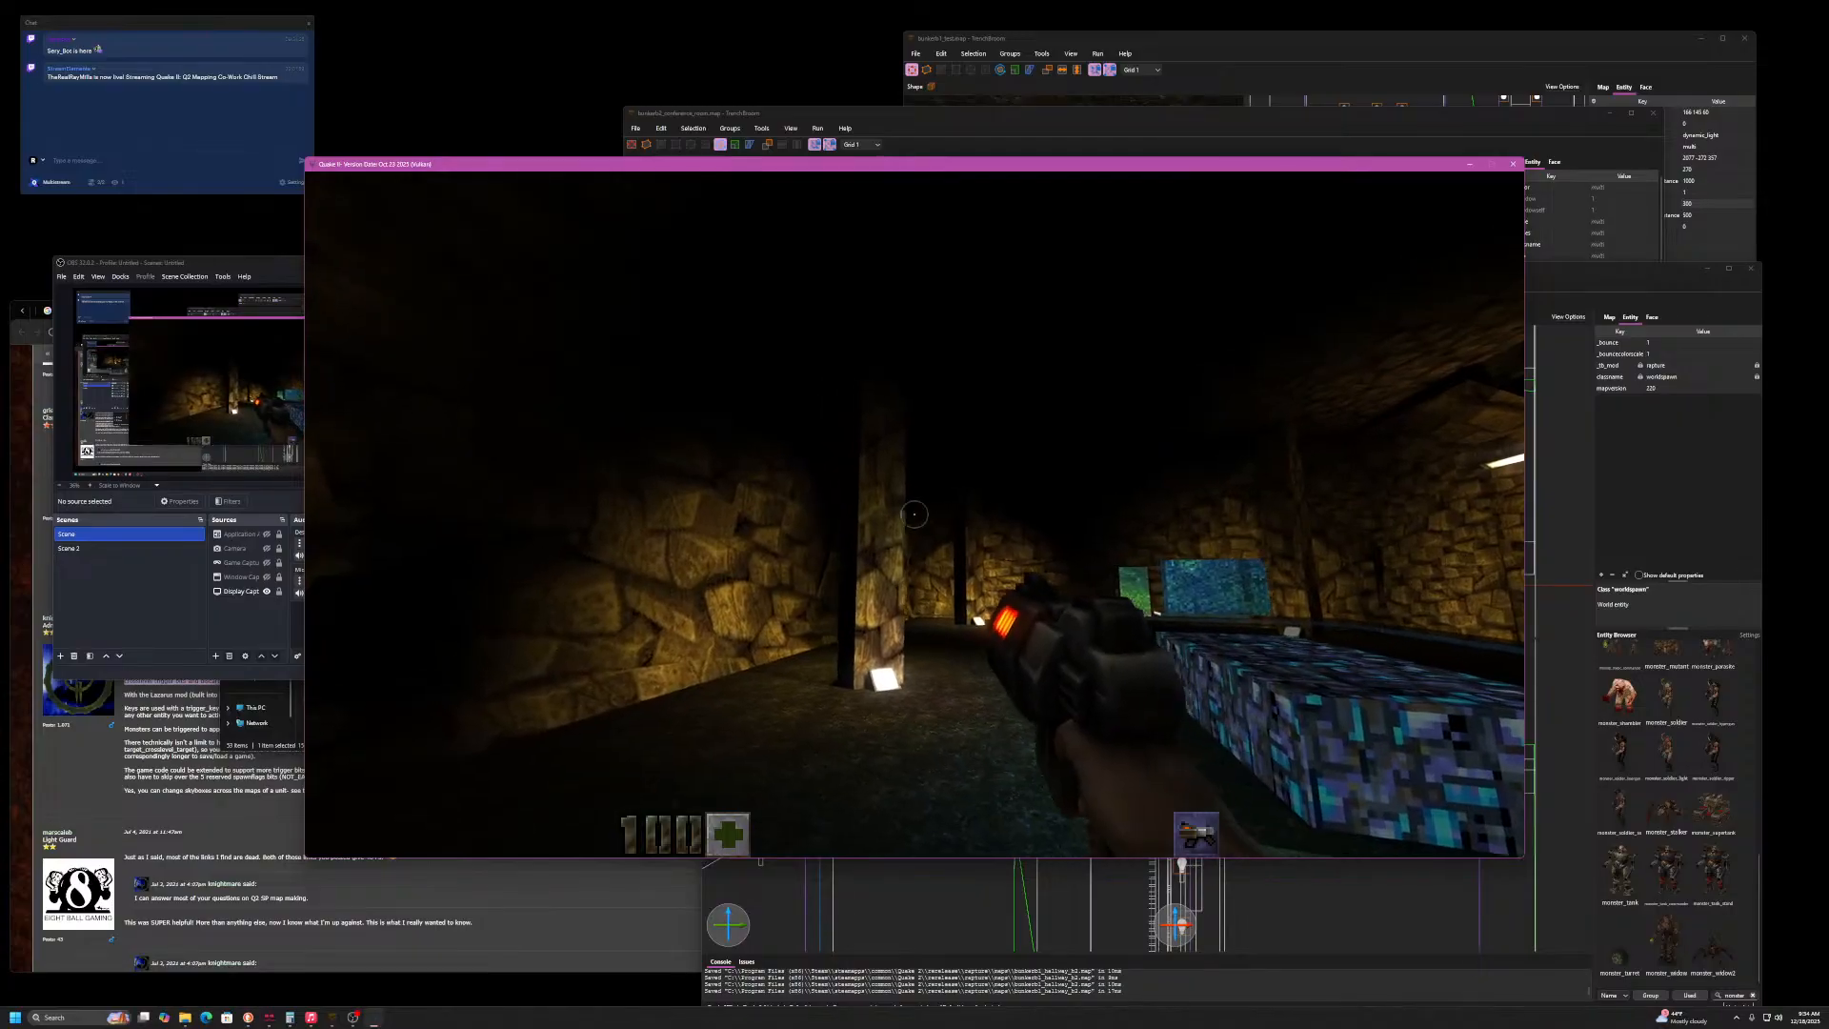
- Walk from the conference room into the dark hallway and back to test that level transition
{"action": "key", "text": "w"}
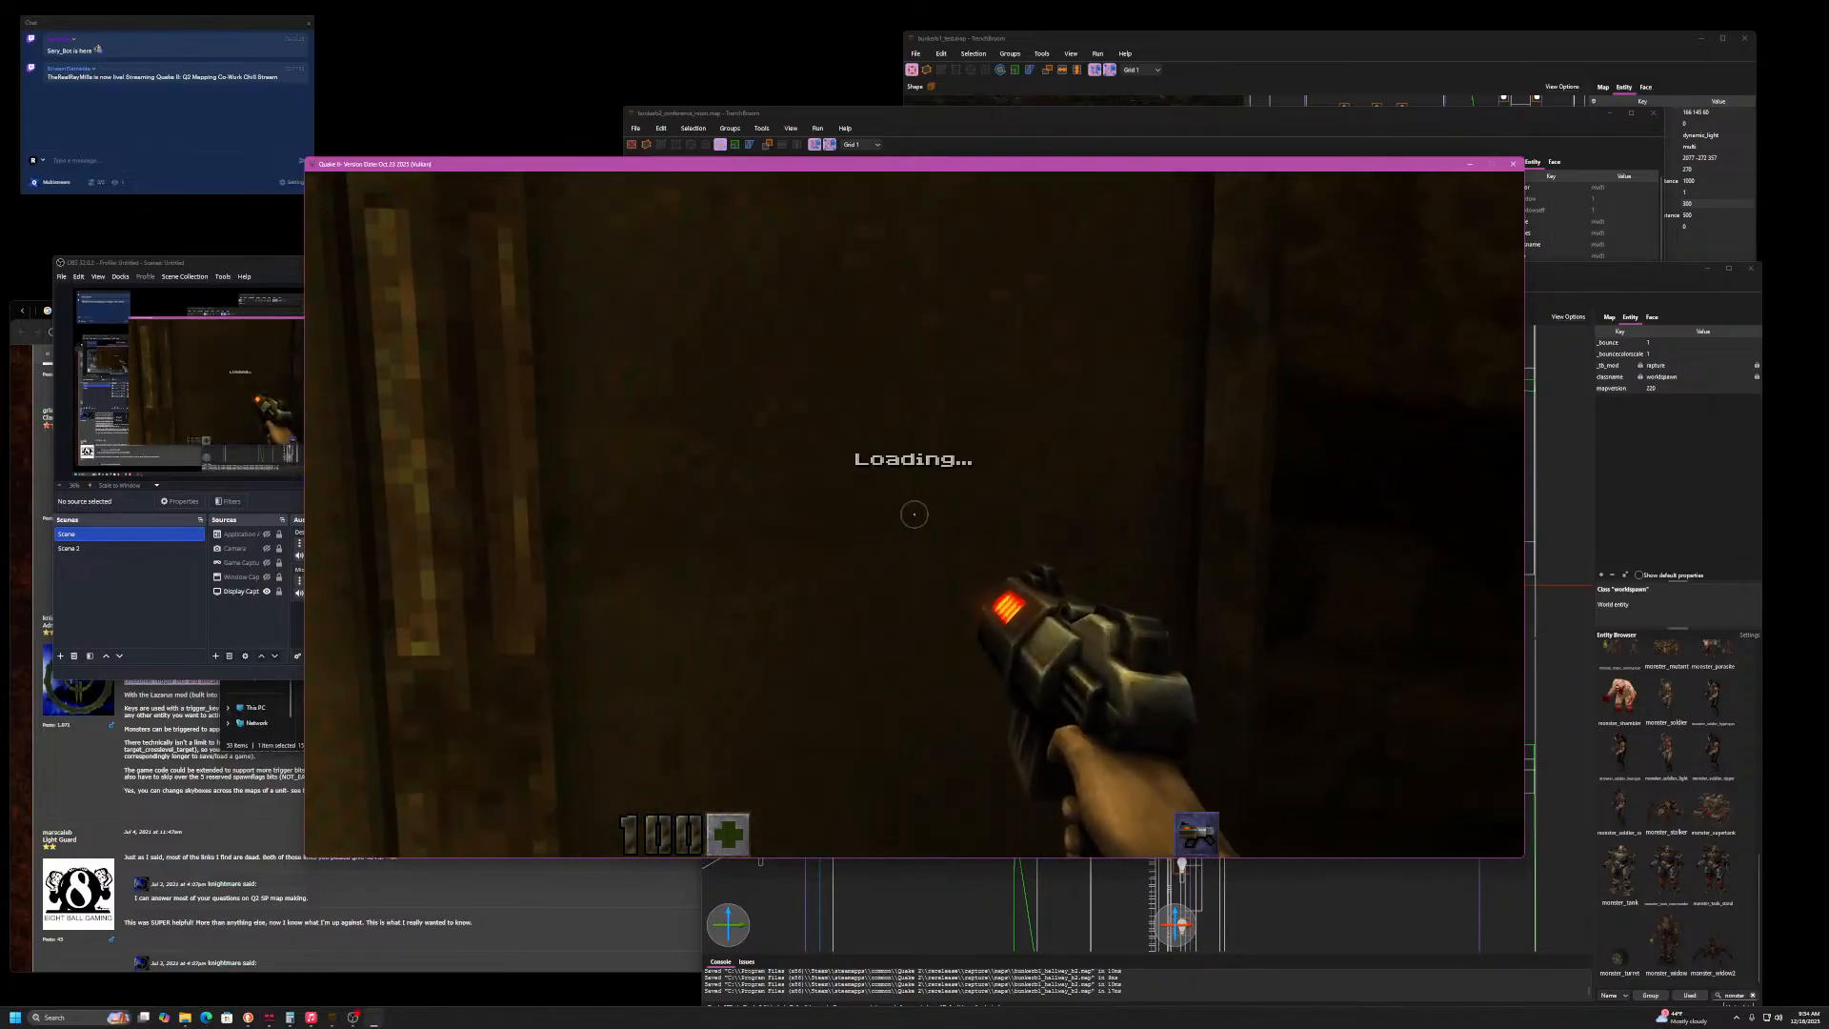
{"action": "key", "text": "w"}
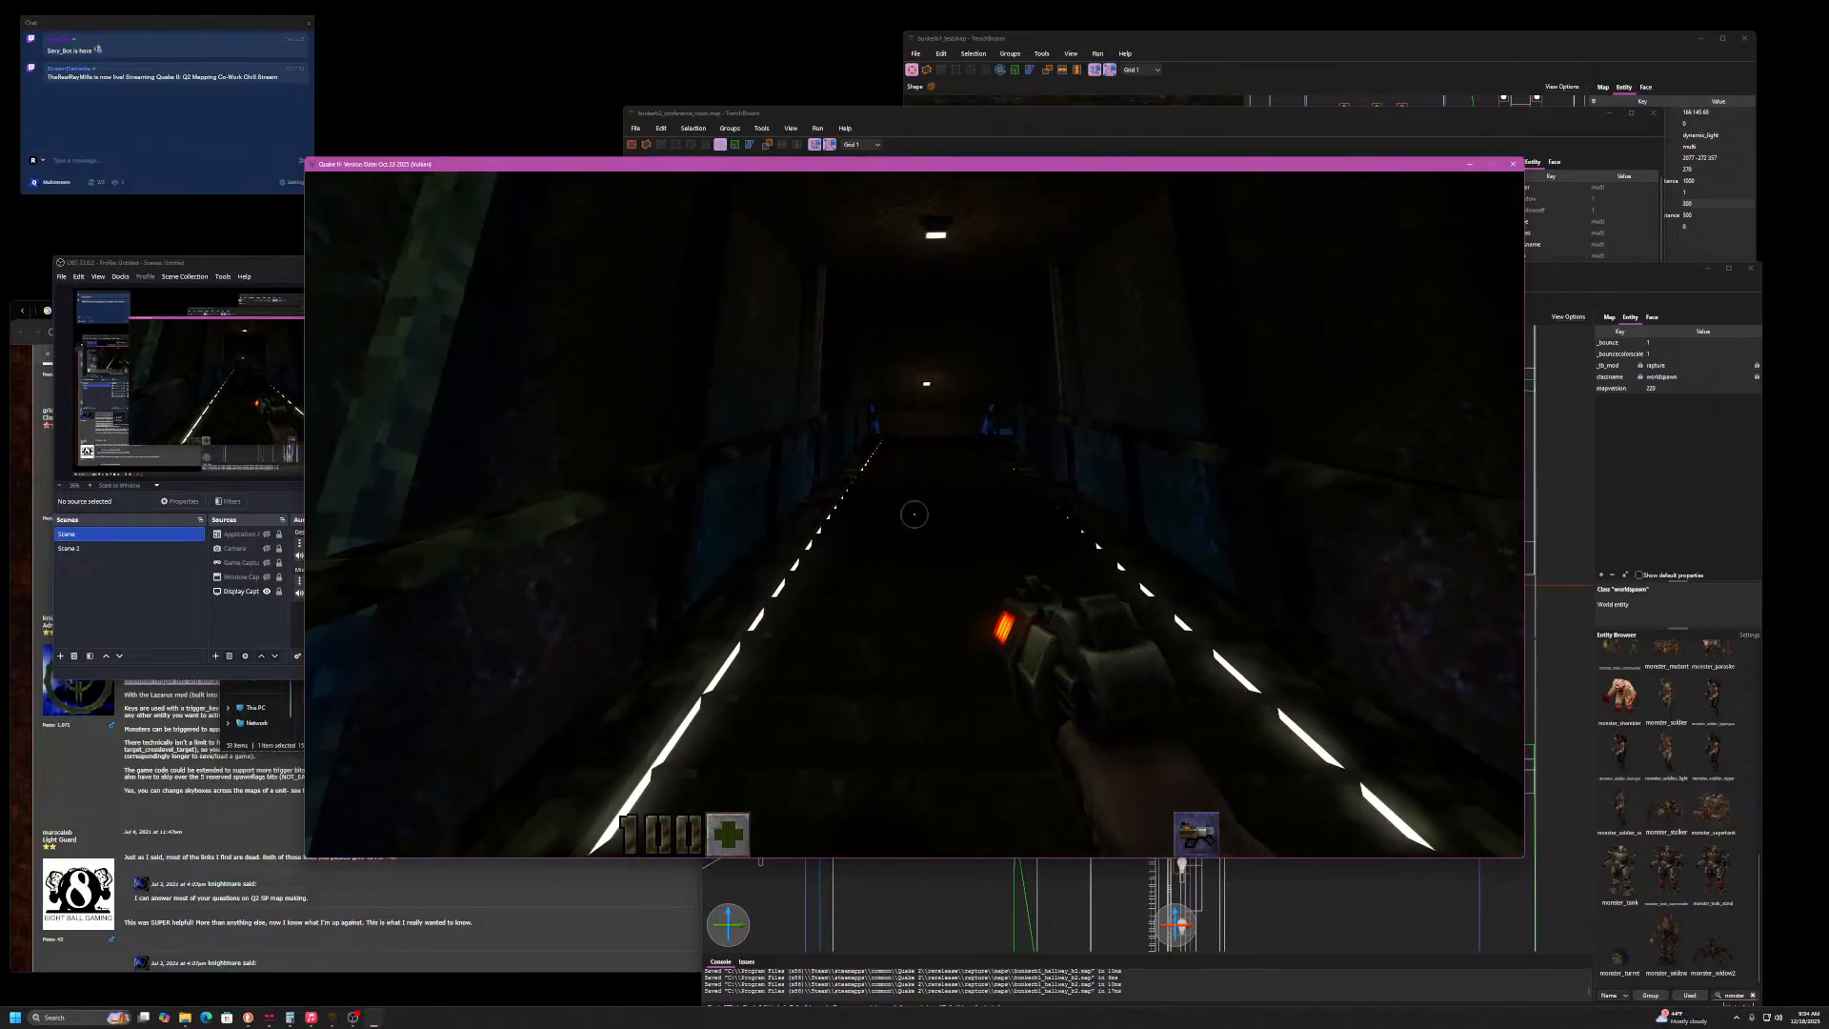
{"action": "key", "text": "w"}
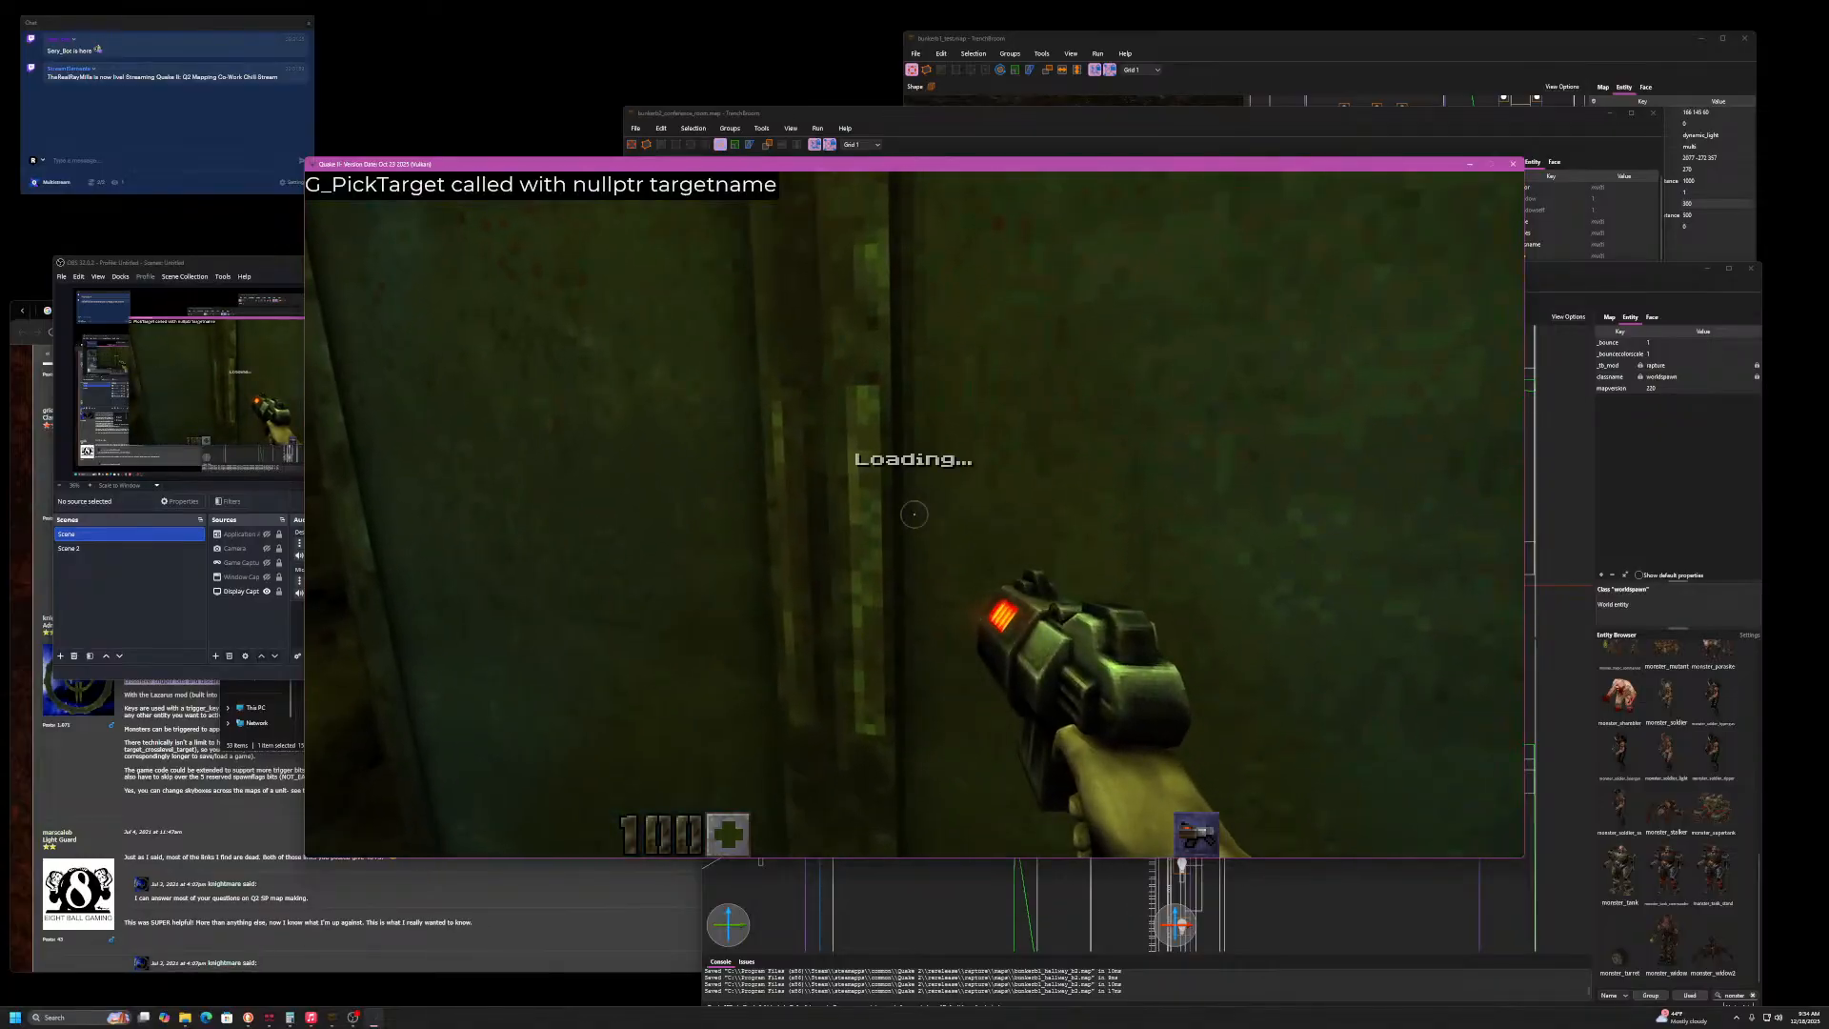
{"action": "key", "text": "w"}
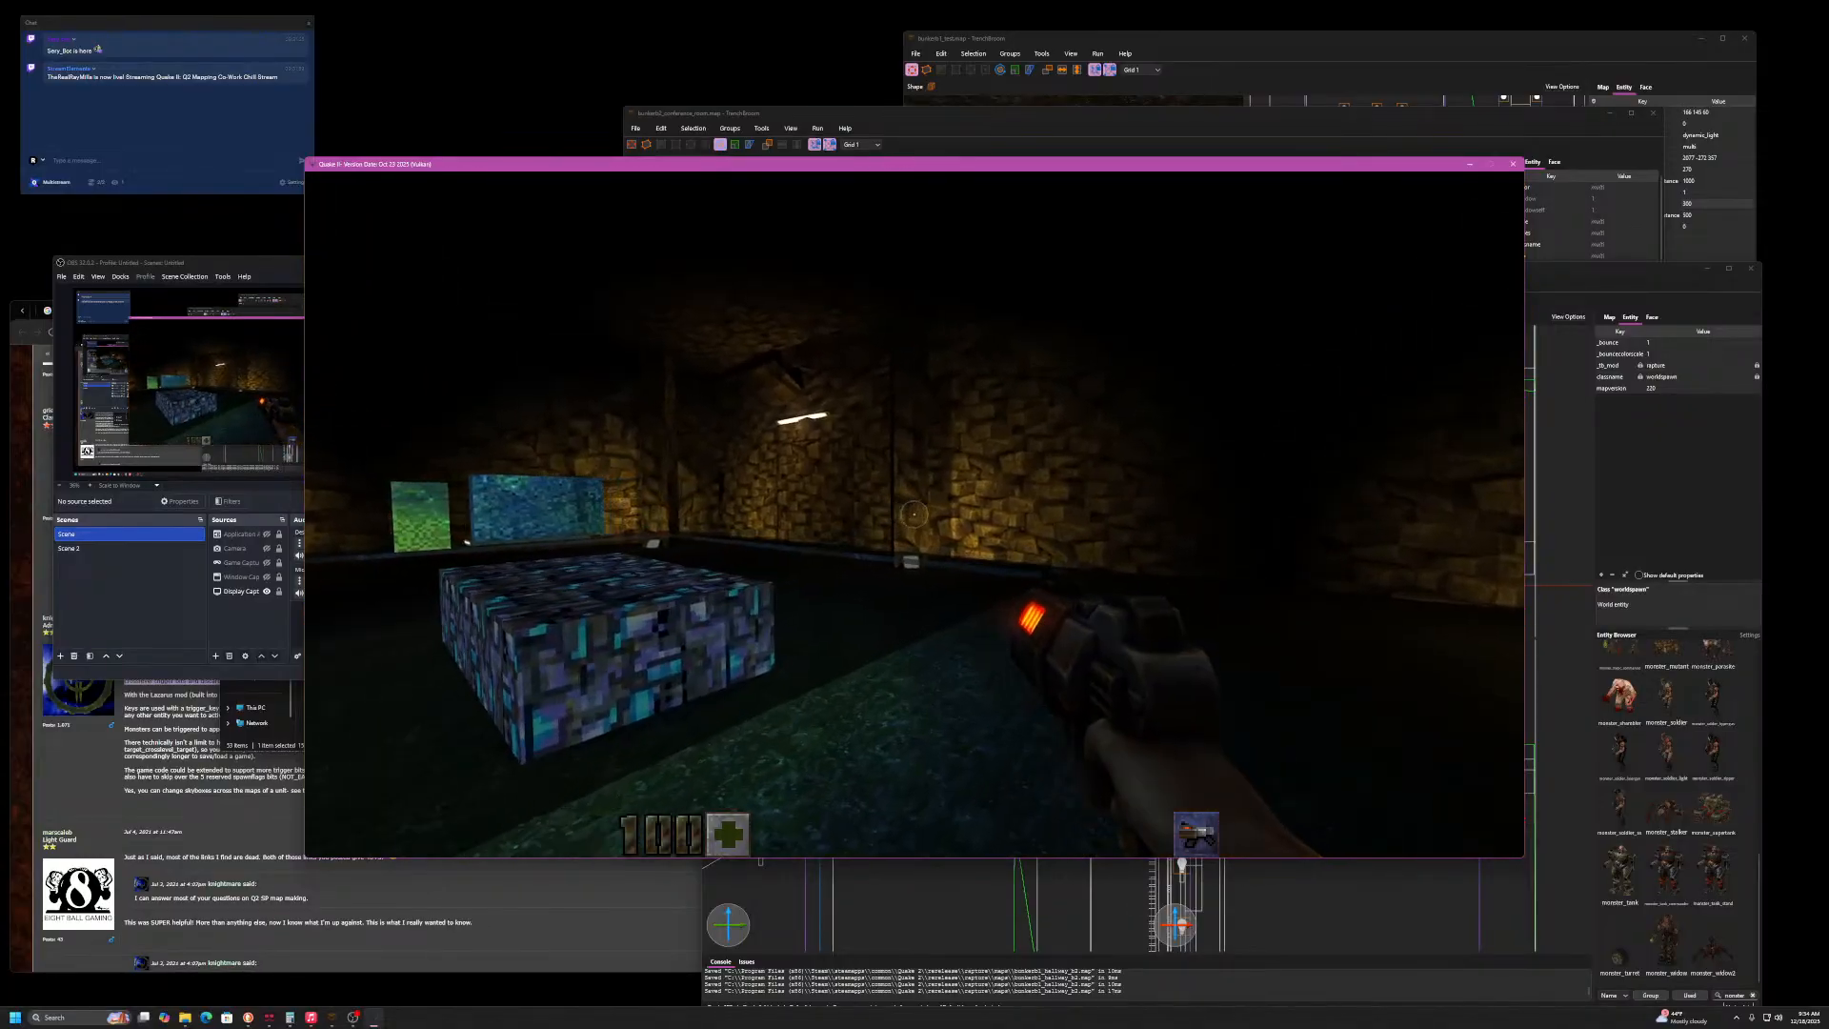
- Walk from the conference room into the admin room to test the level transition, look around the room, and quit the game
{"action": "key", "text": "w"}
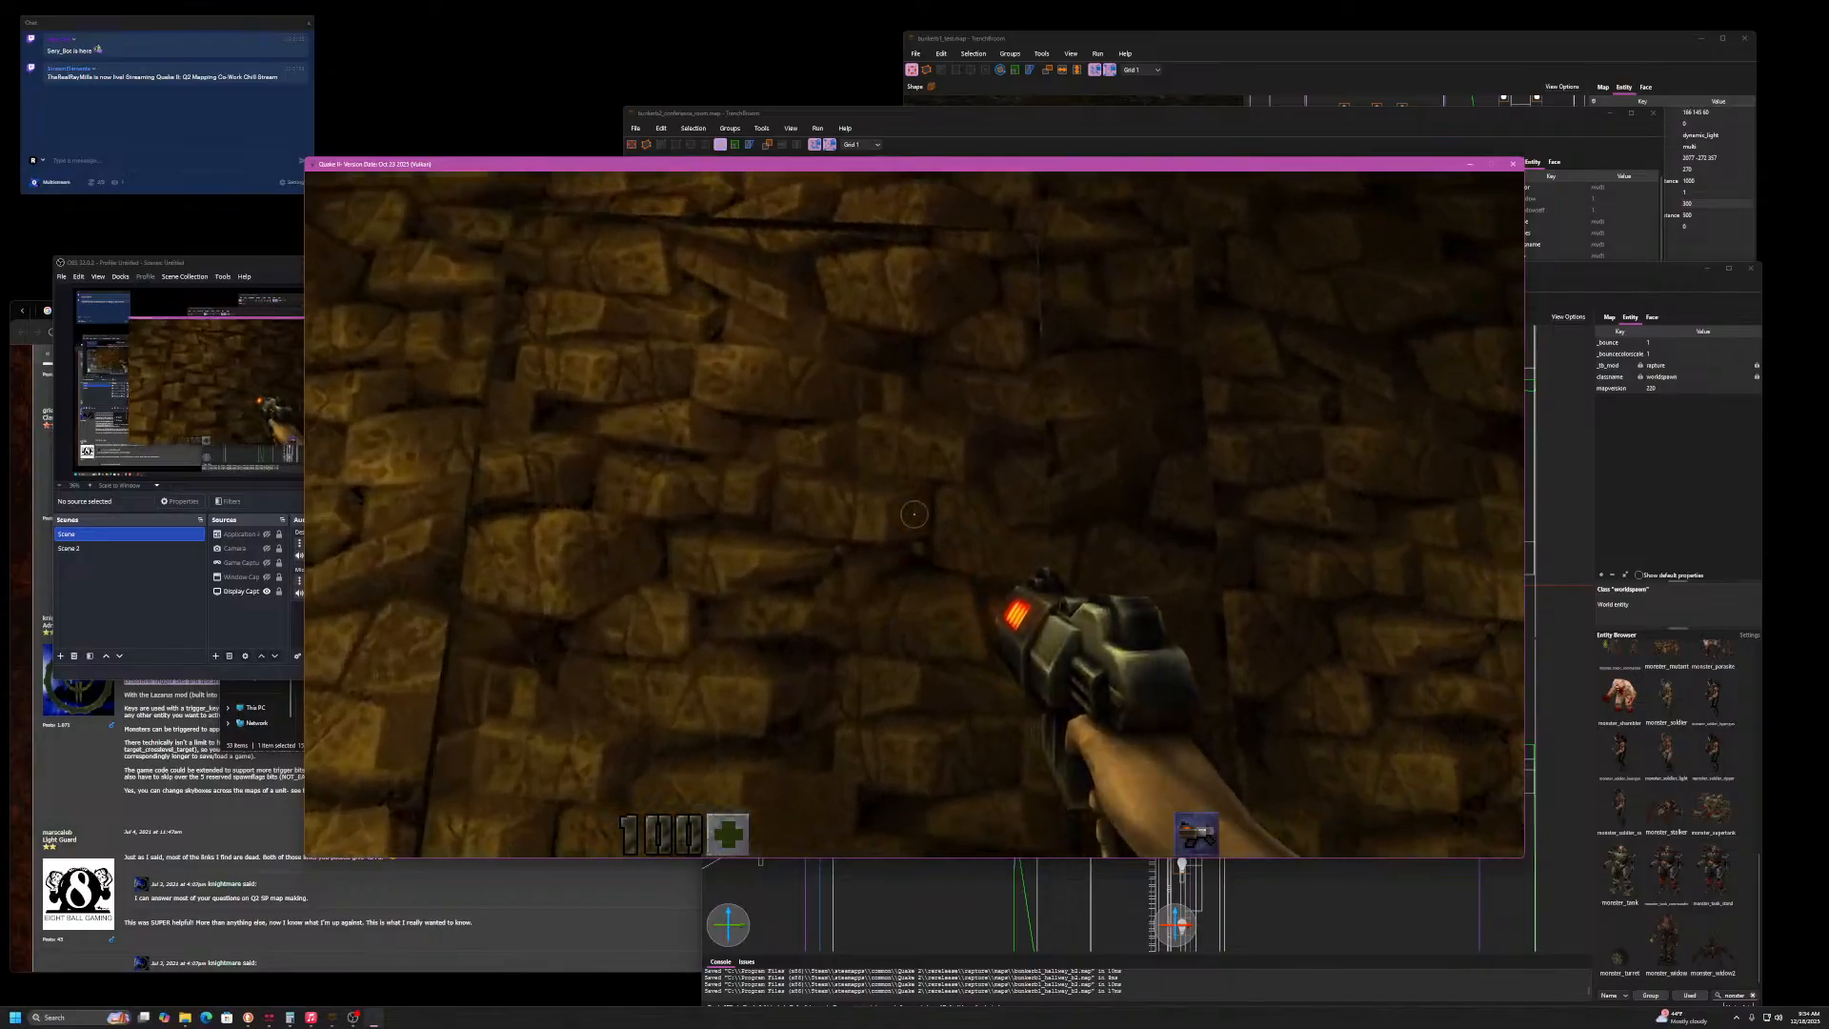
{"action": "key", "text": "w"}
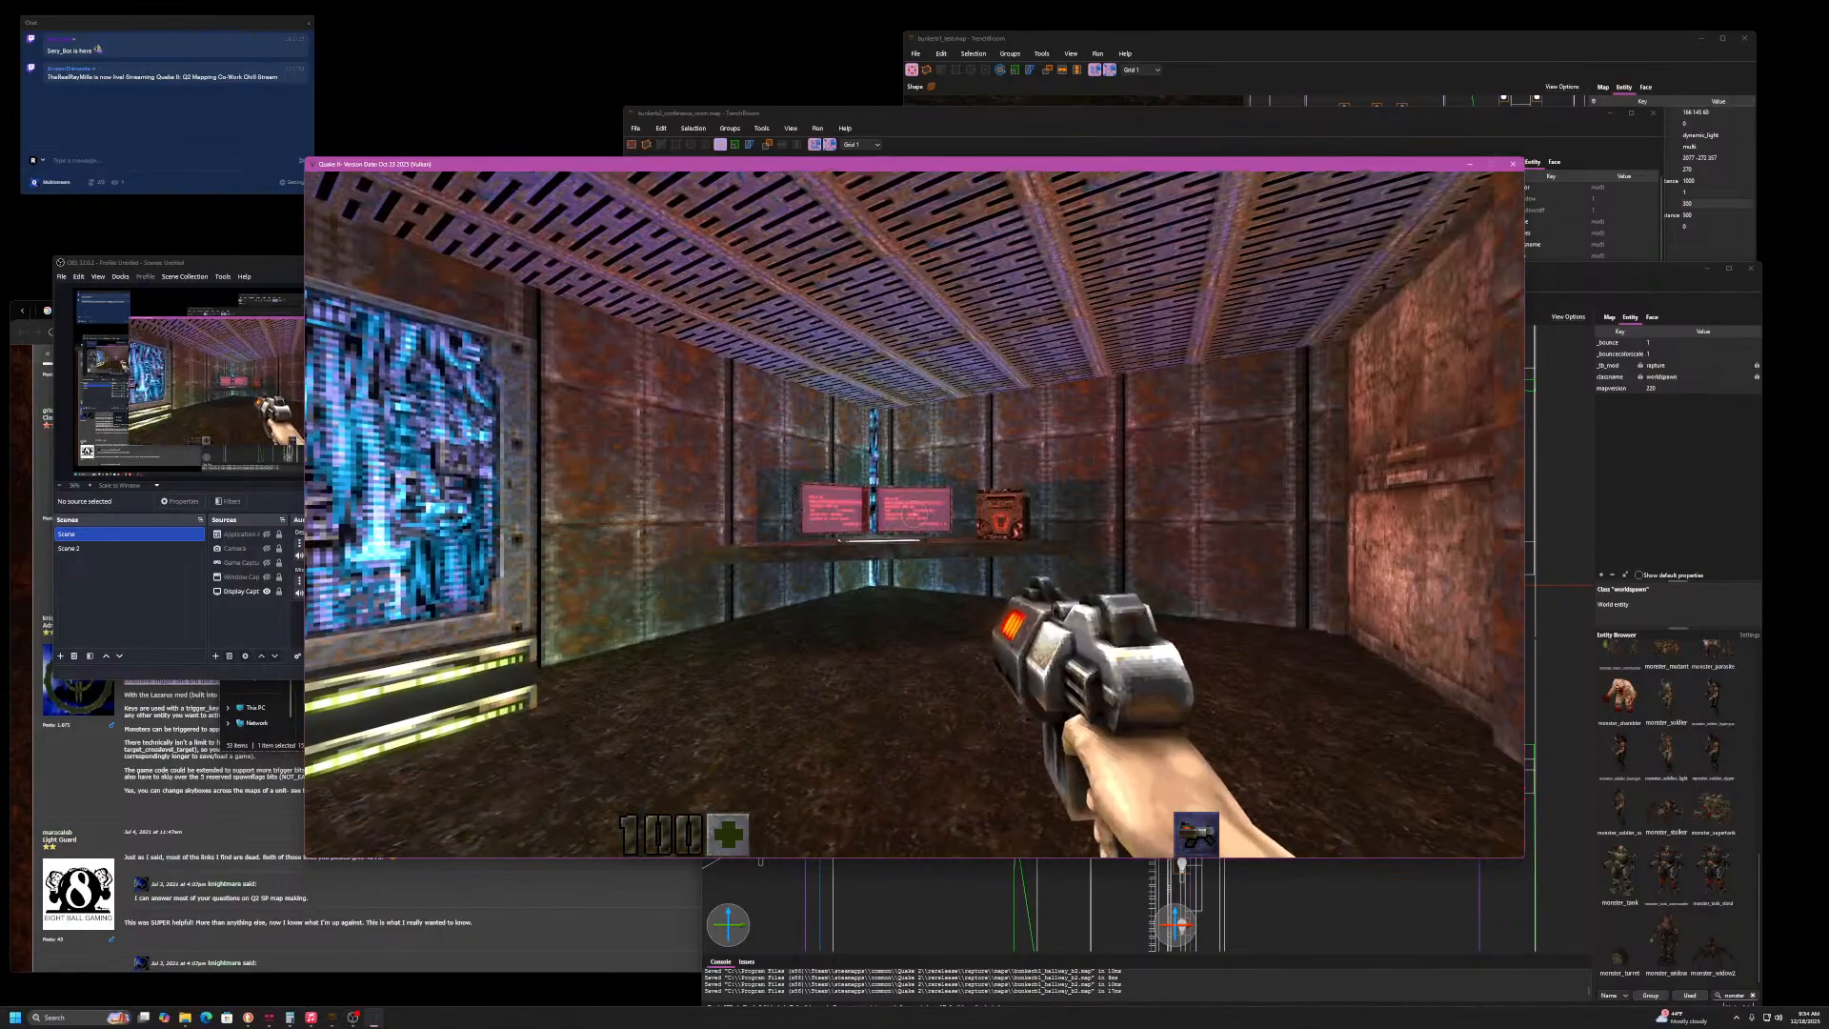
{"action": "key", "text": "w"}
{"action": "key", "text": "w"}
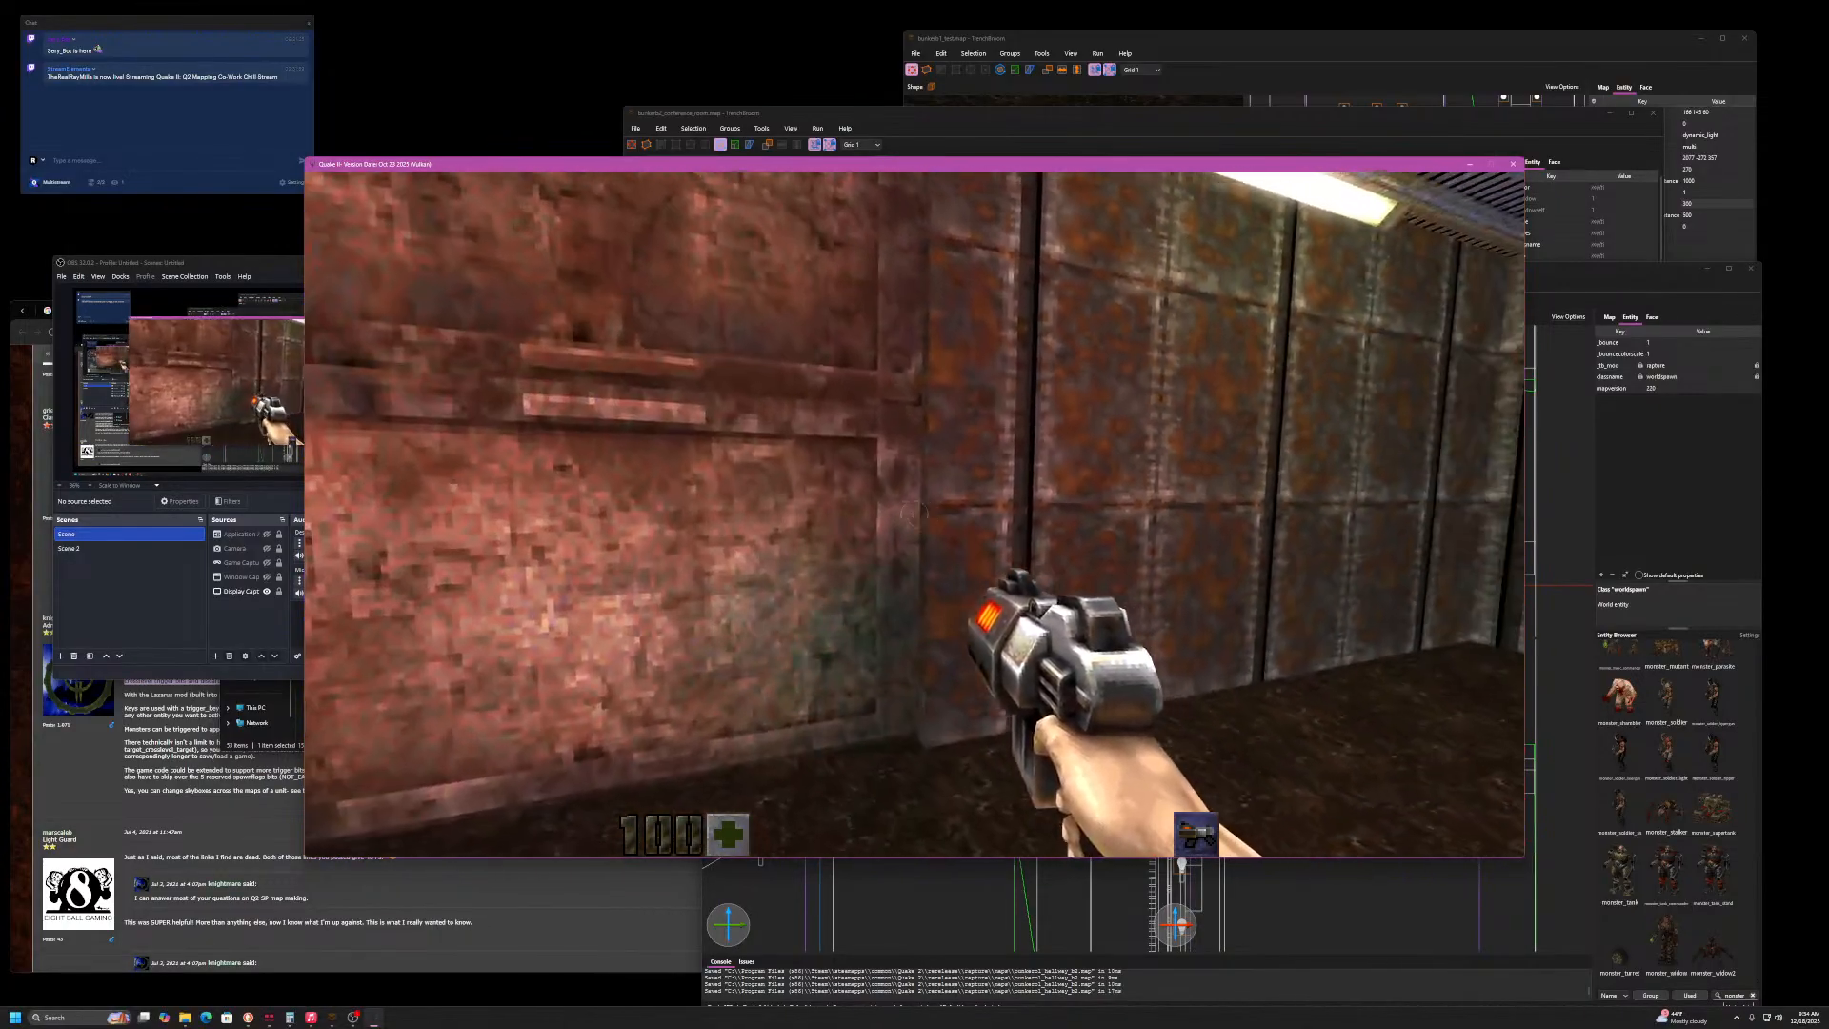
{"action": "key", "text": "w"}
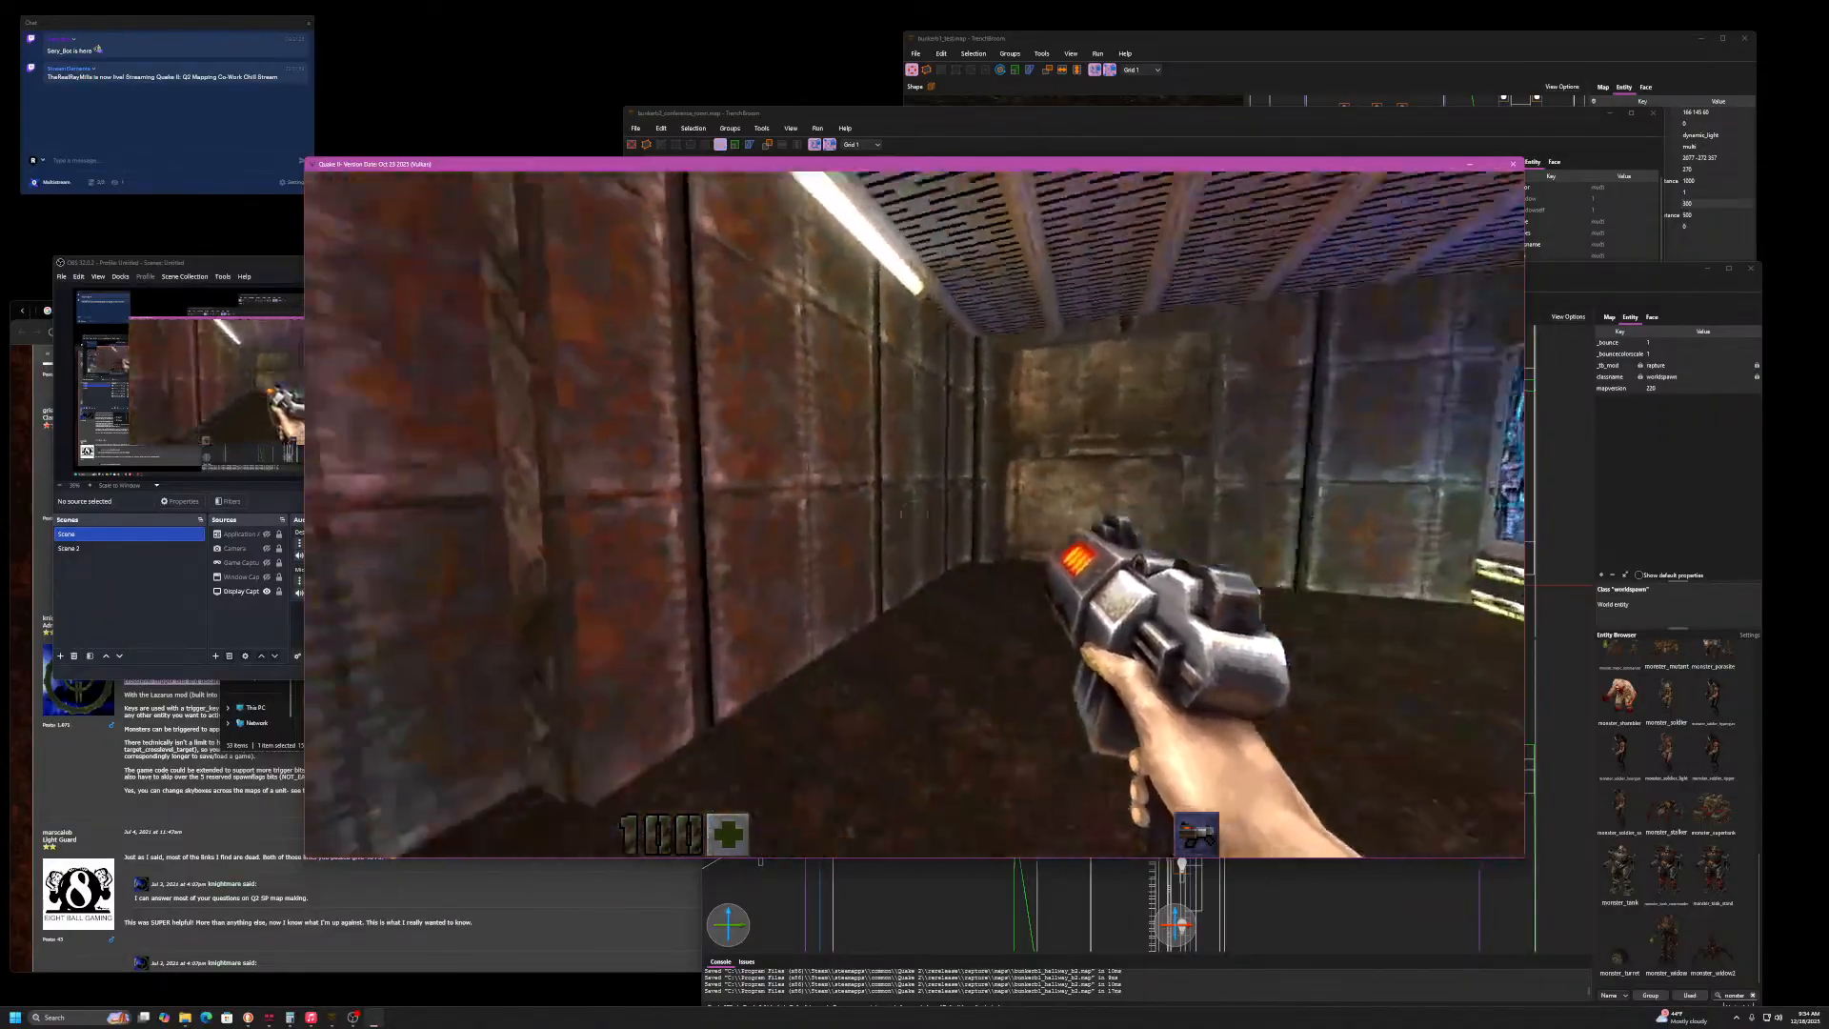
{"action": "key", "text": "Escape"}
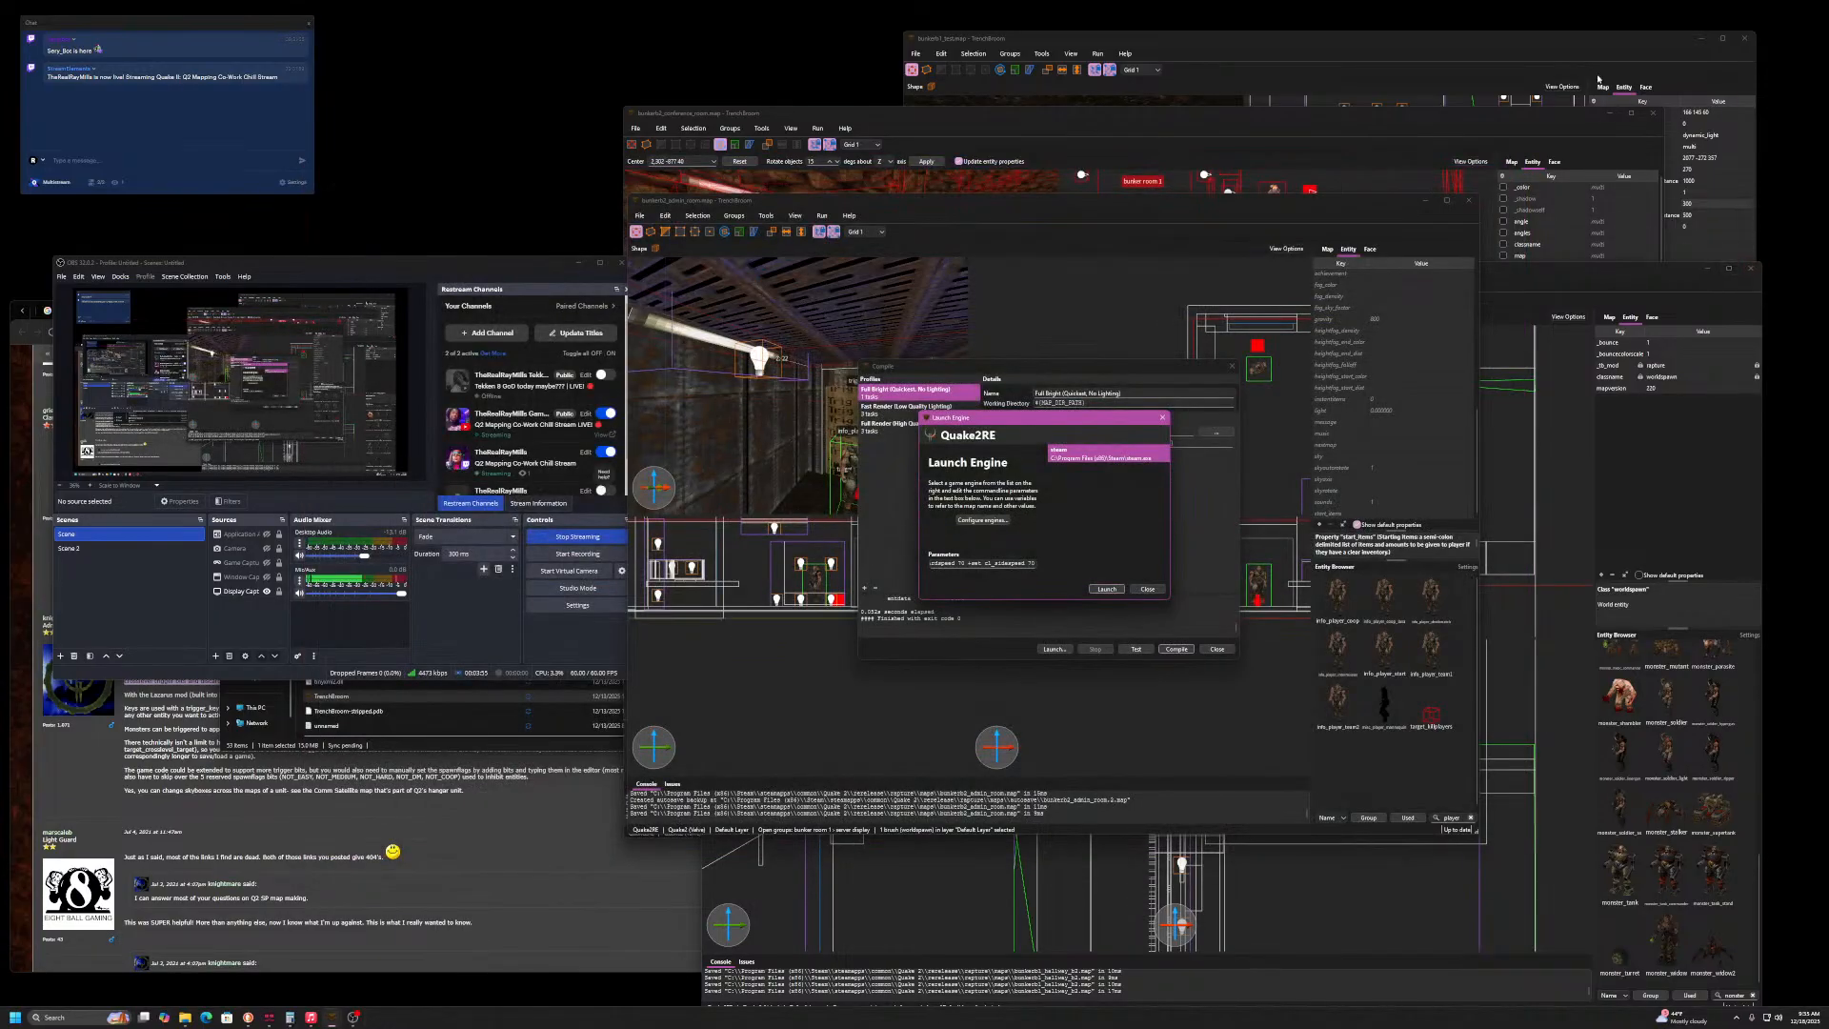
- Close the engine launch and compile dialogs and inspect the trigger_multiple at the admin room's doorway
{"action": "left_click", "coordinate": [1602, 76]}
{"action": "left_click", "coordinate": [864, 330]}
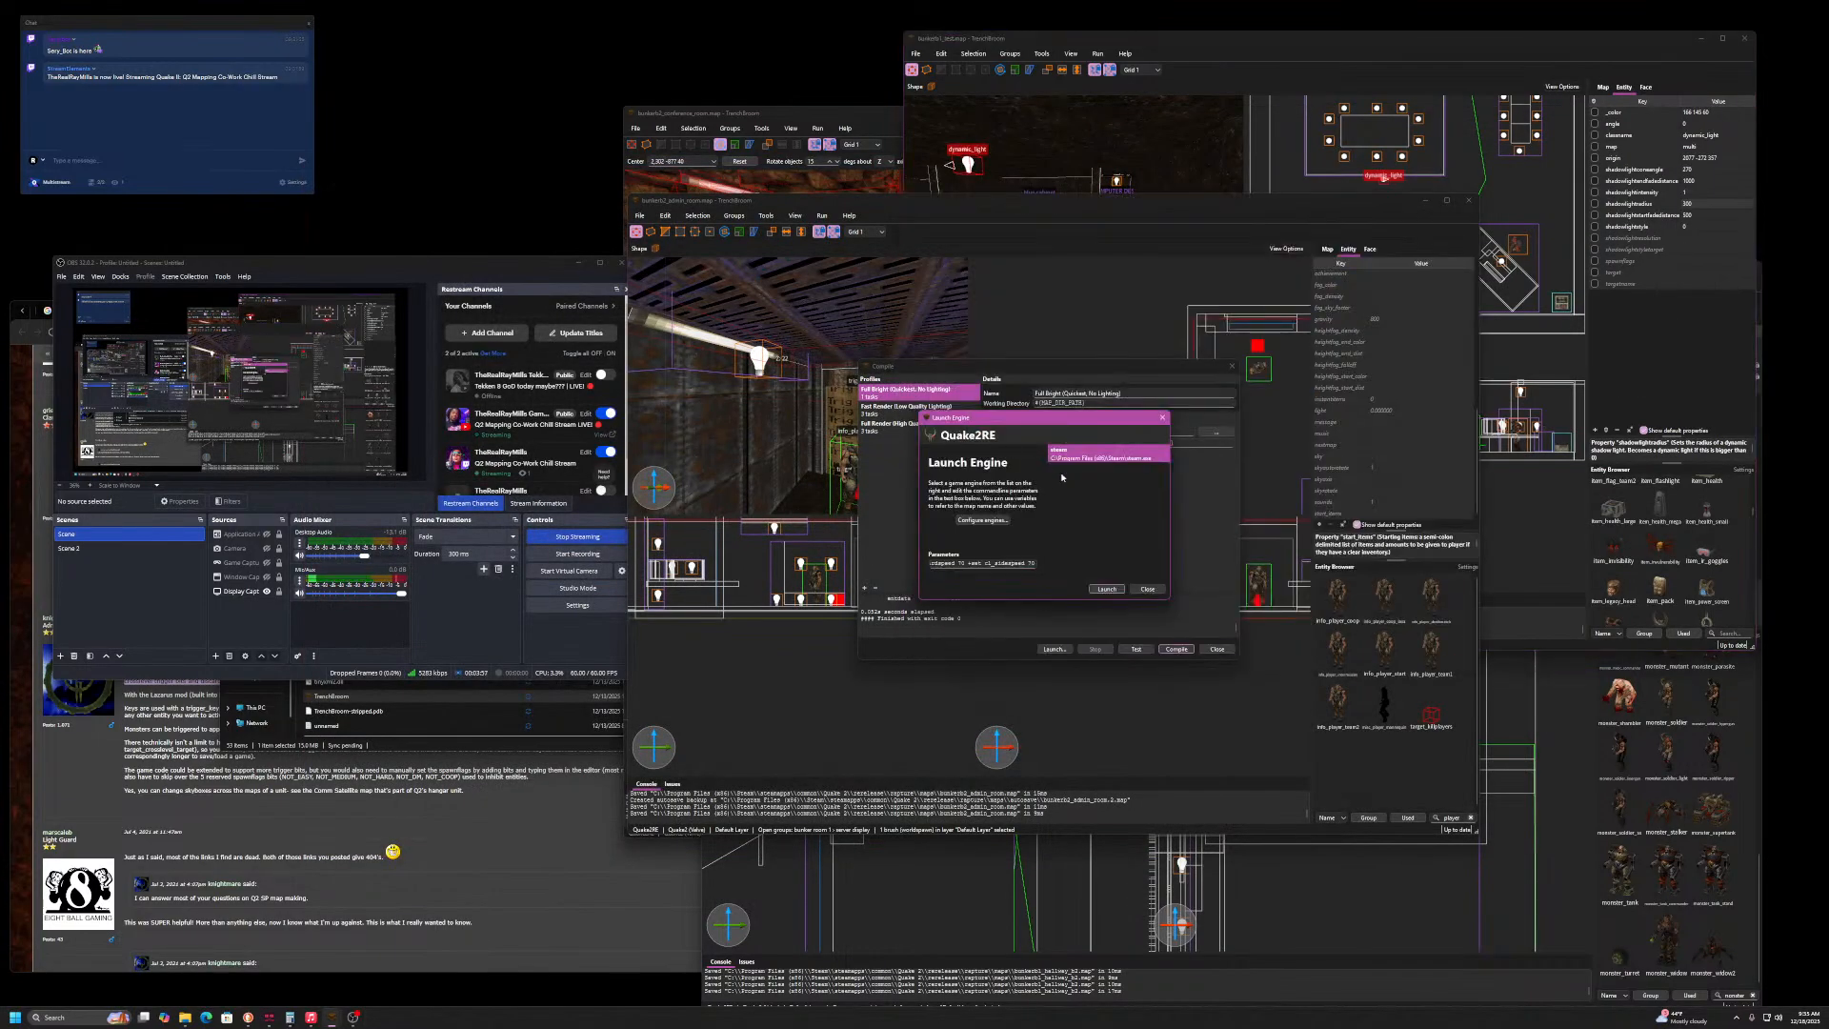
{"action": "left_click", "coordinate": [1147, 589]}
{"action": "left_click", "coordinate": [1216, 648]}
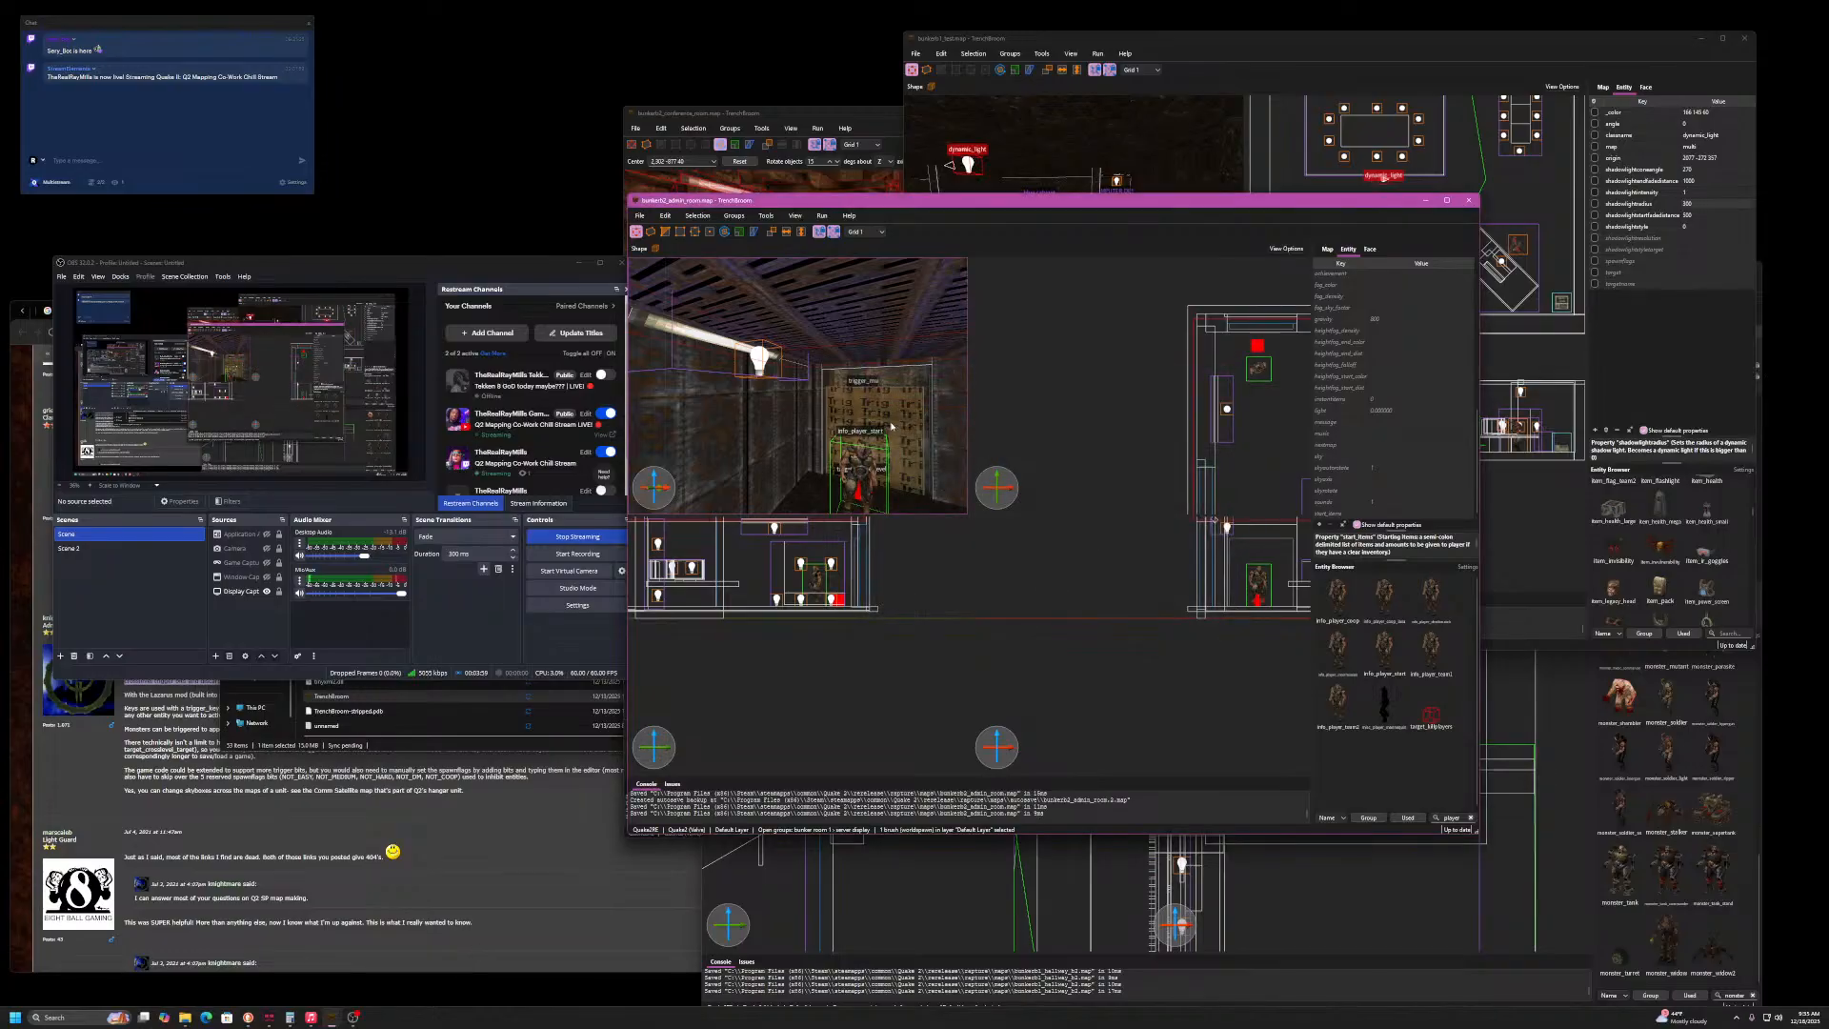
{"action": "left_click", "coordinate": [895, 414]}
{"action": "right_click_drag", "start_coordinate": [878, 412], "coordinate": [832, 431]}
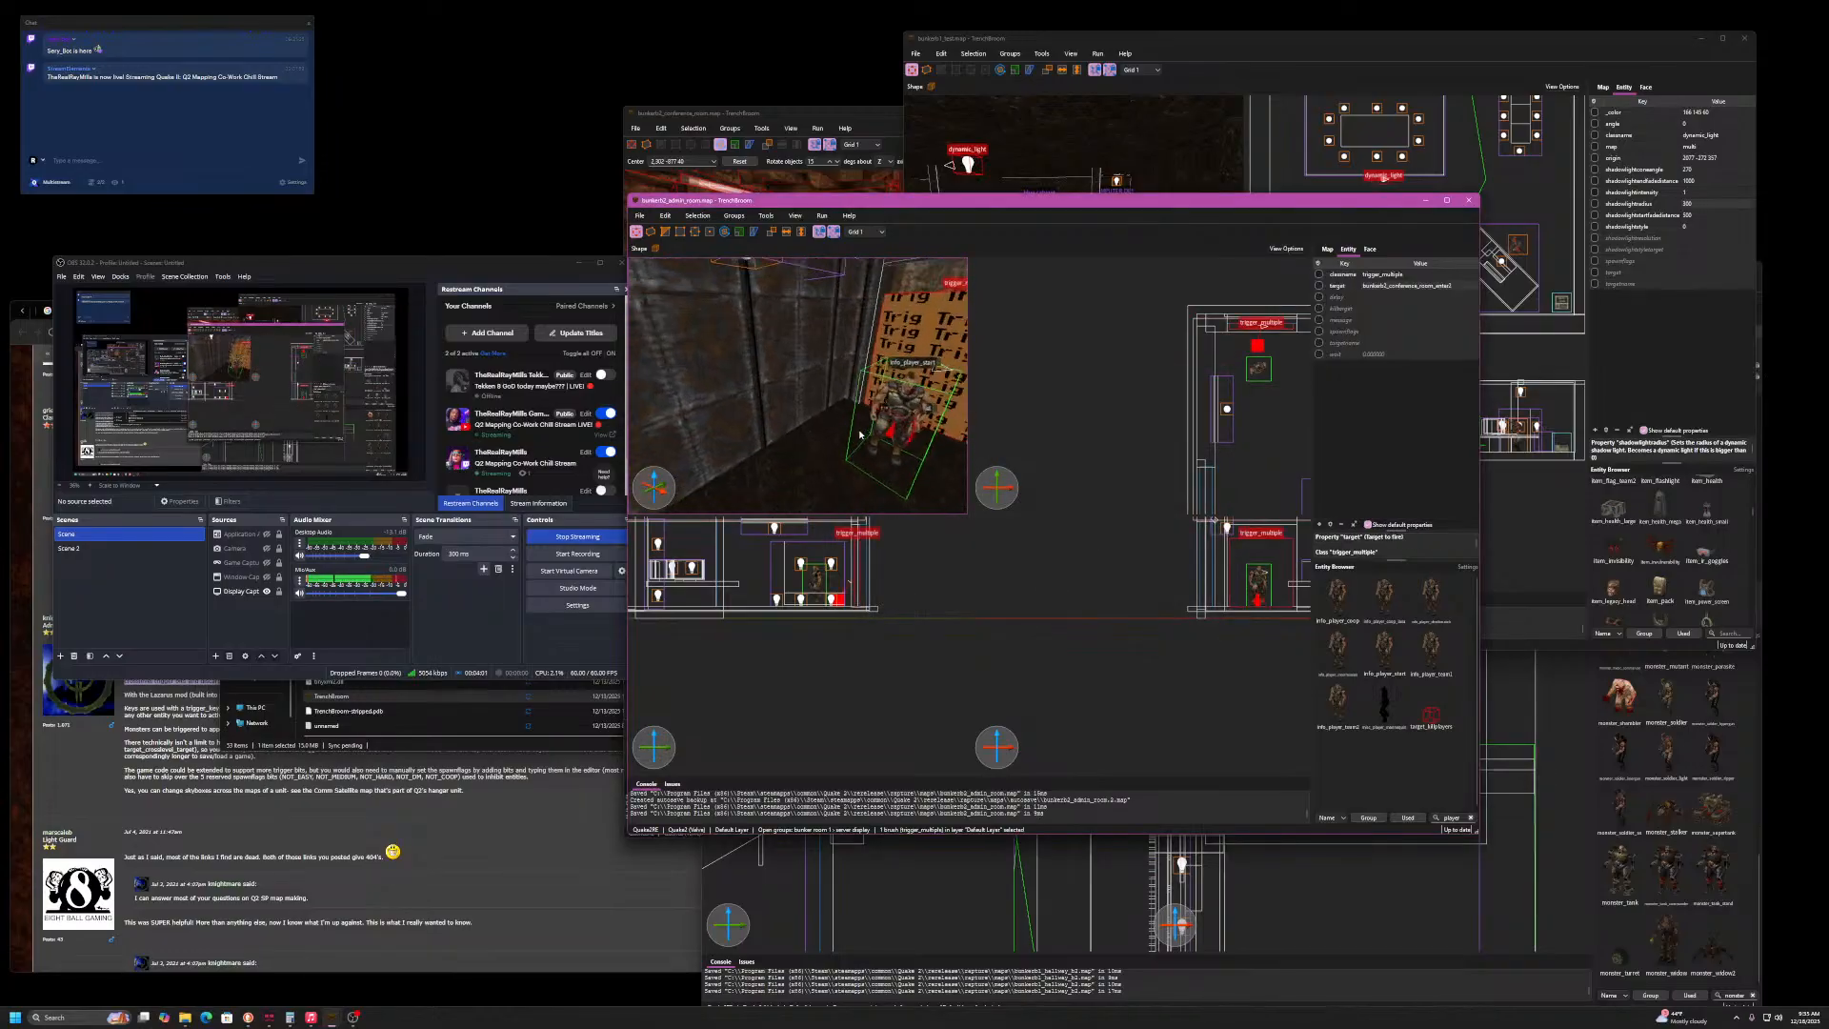
{"action": "scroll", "coordinate": [831, 432], "scroll_direction": "up", "scroll_amount": 5}
{"action": "scroll", "coordinate": [829, 431], "scroll_direction": "down", "scroll_amount": 2}
- Copy the targetname of the target_changelevel beside the doorway into its target property
{"action": "left_click", "coordinate": [830, 432]}
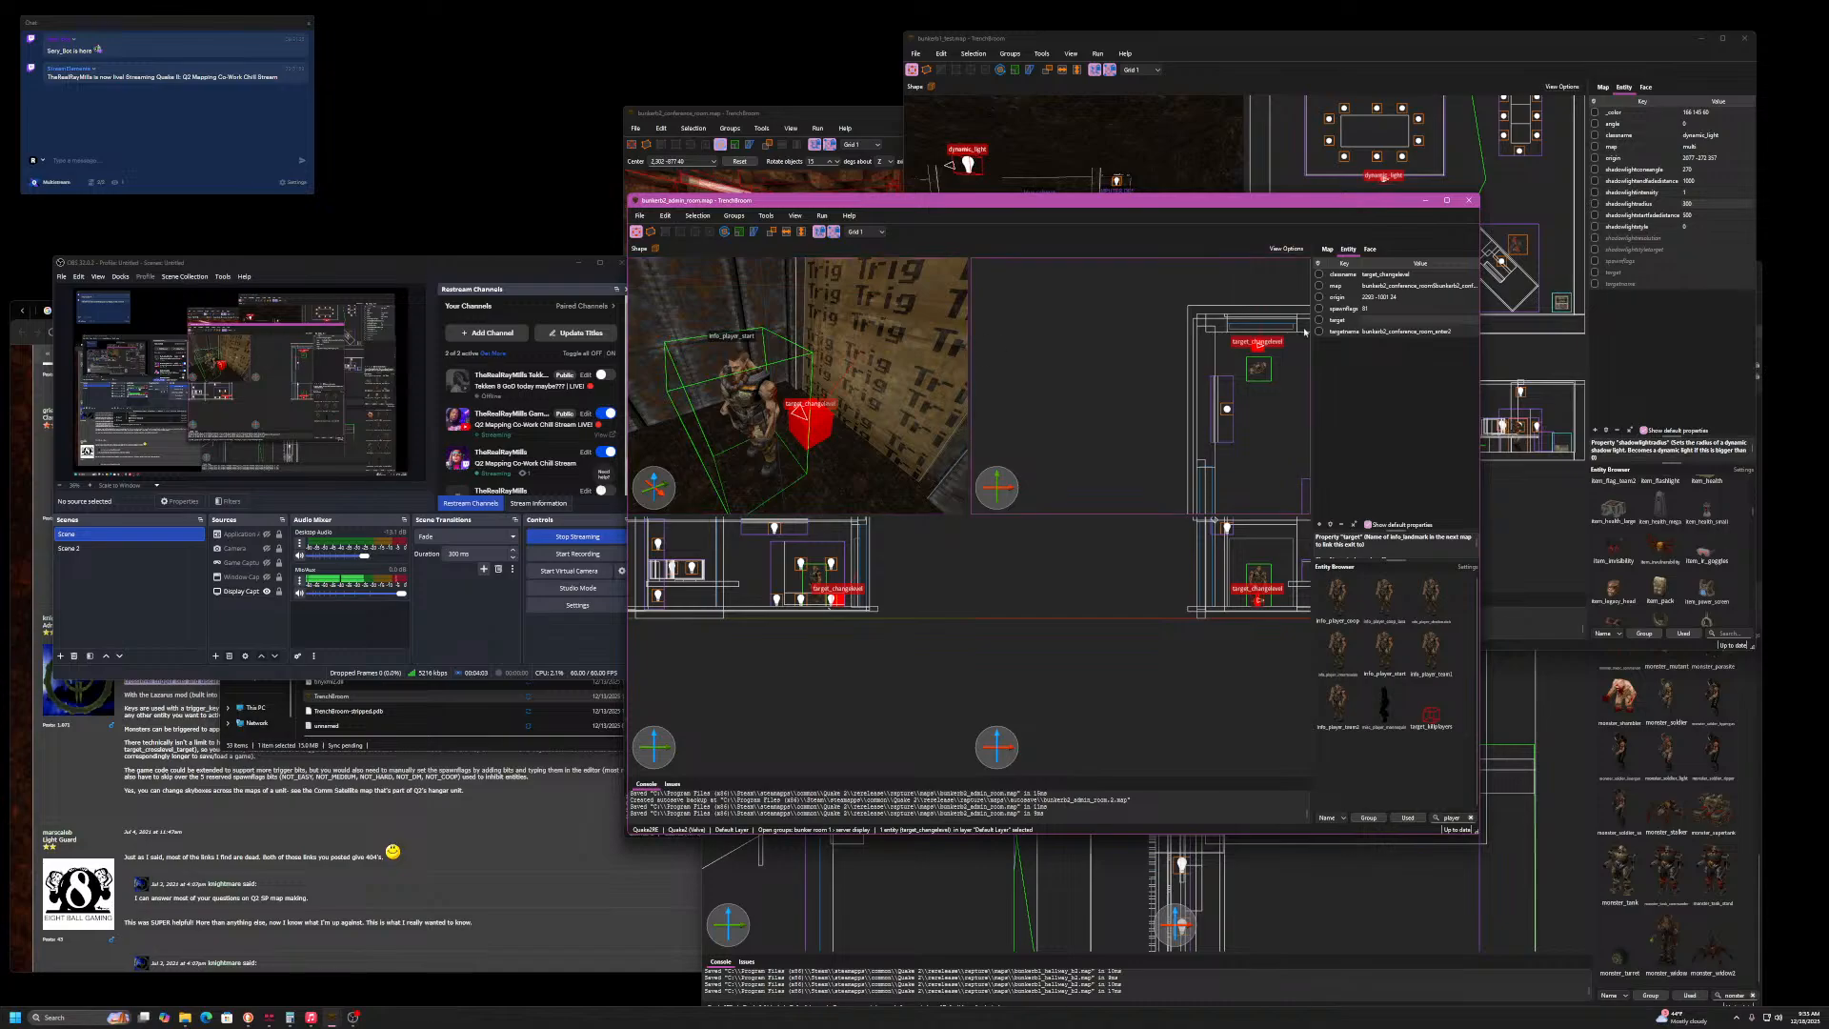
{"action": "left_click", "coordinate": [1393, 332]}
{"action": "key", "text": "ctrl+c"}
{"action": "left_click", "coordinate": [1391, 322]}
{"action": "key", "text": "ctrl+v"}
{"action": "left_click", "coordinate": [1405, 309]}
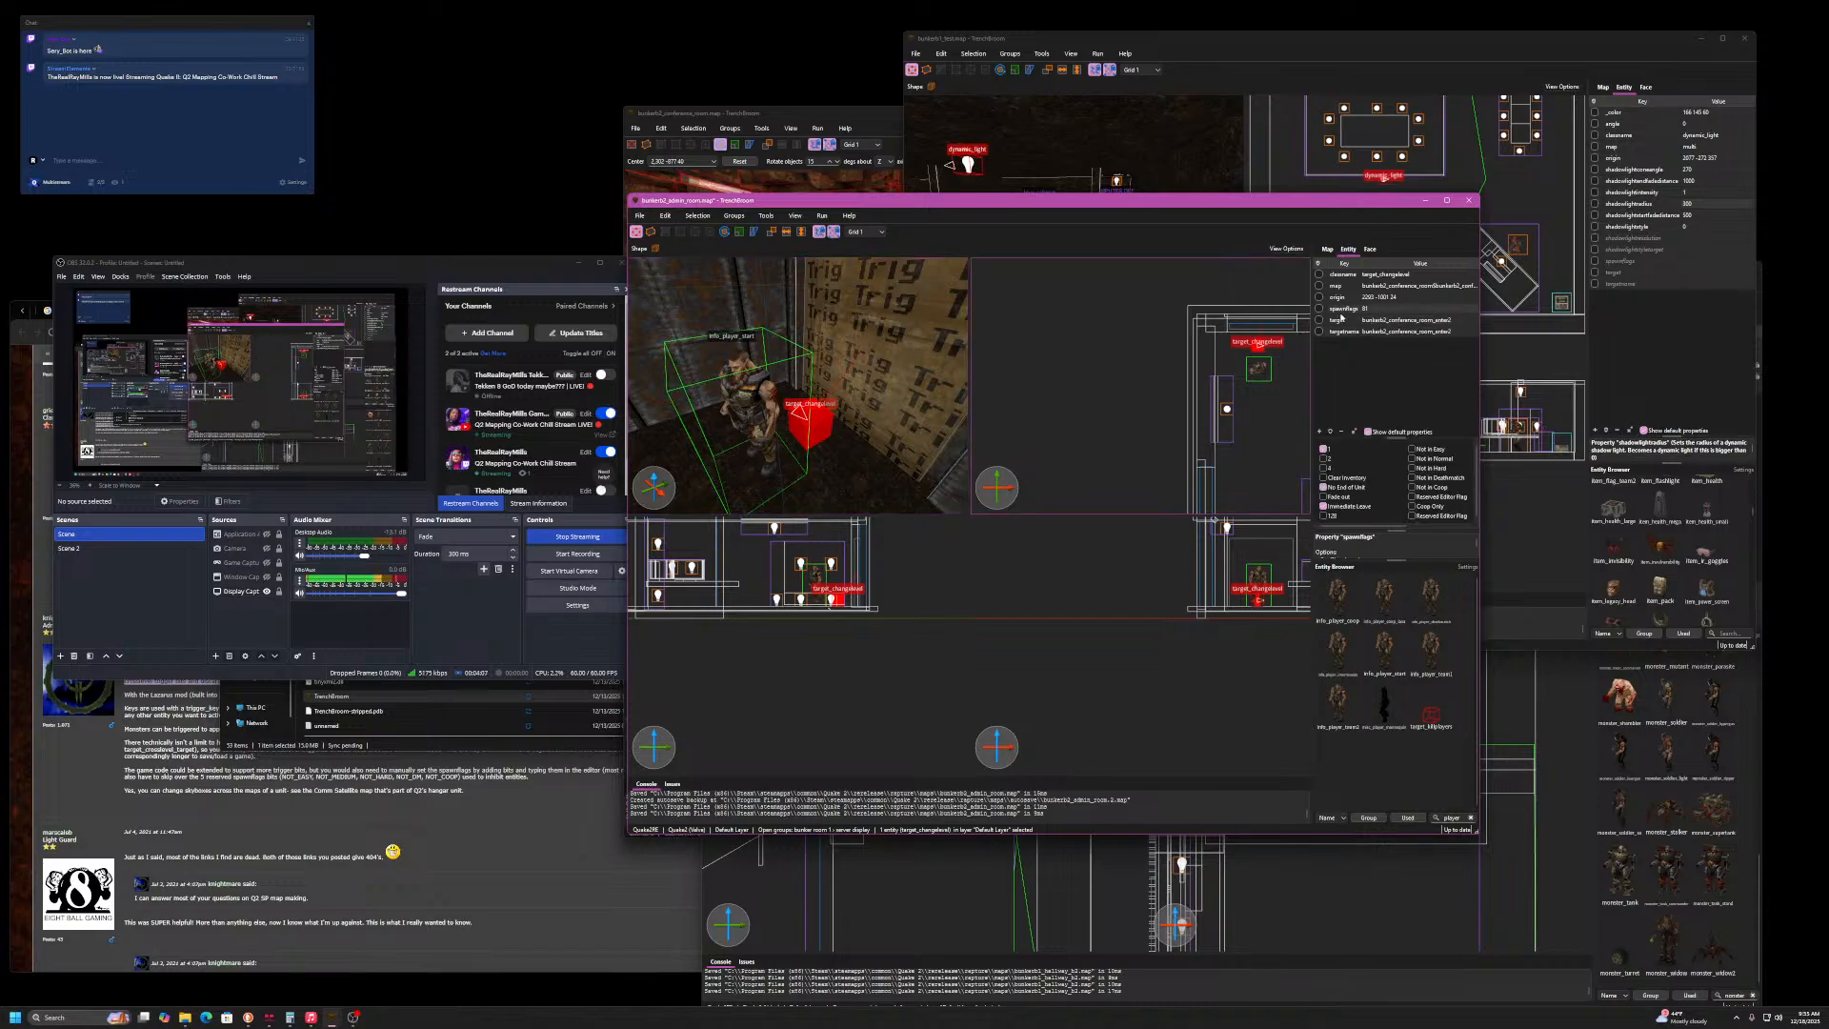
- Remove the target property from the target_changelevel, check the neighbouring trigger_multiple and info_player_start, and save the admin room map
{"action": "left_click", "coordinate": [1354, 322]}
{"action": "key", "text": "d"}
{"action": "right_click_drag", "start_coordinate": [861, 392], "coordinate": [820, 396]}
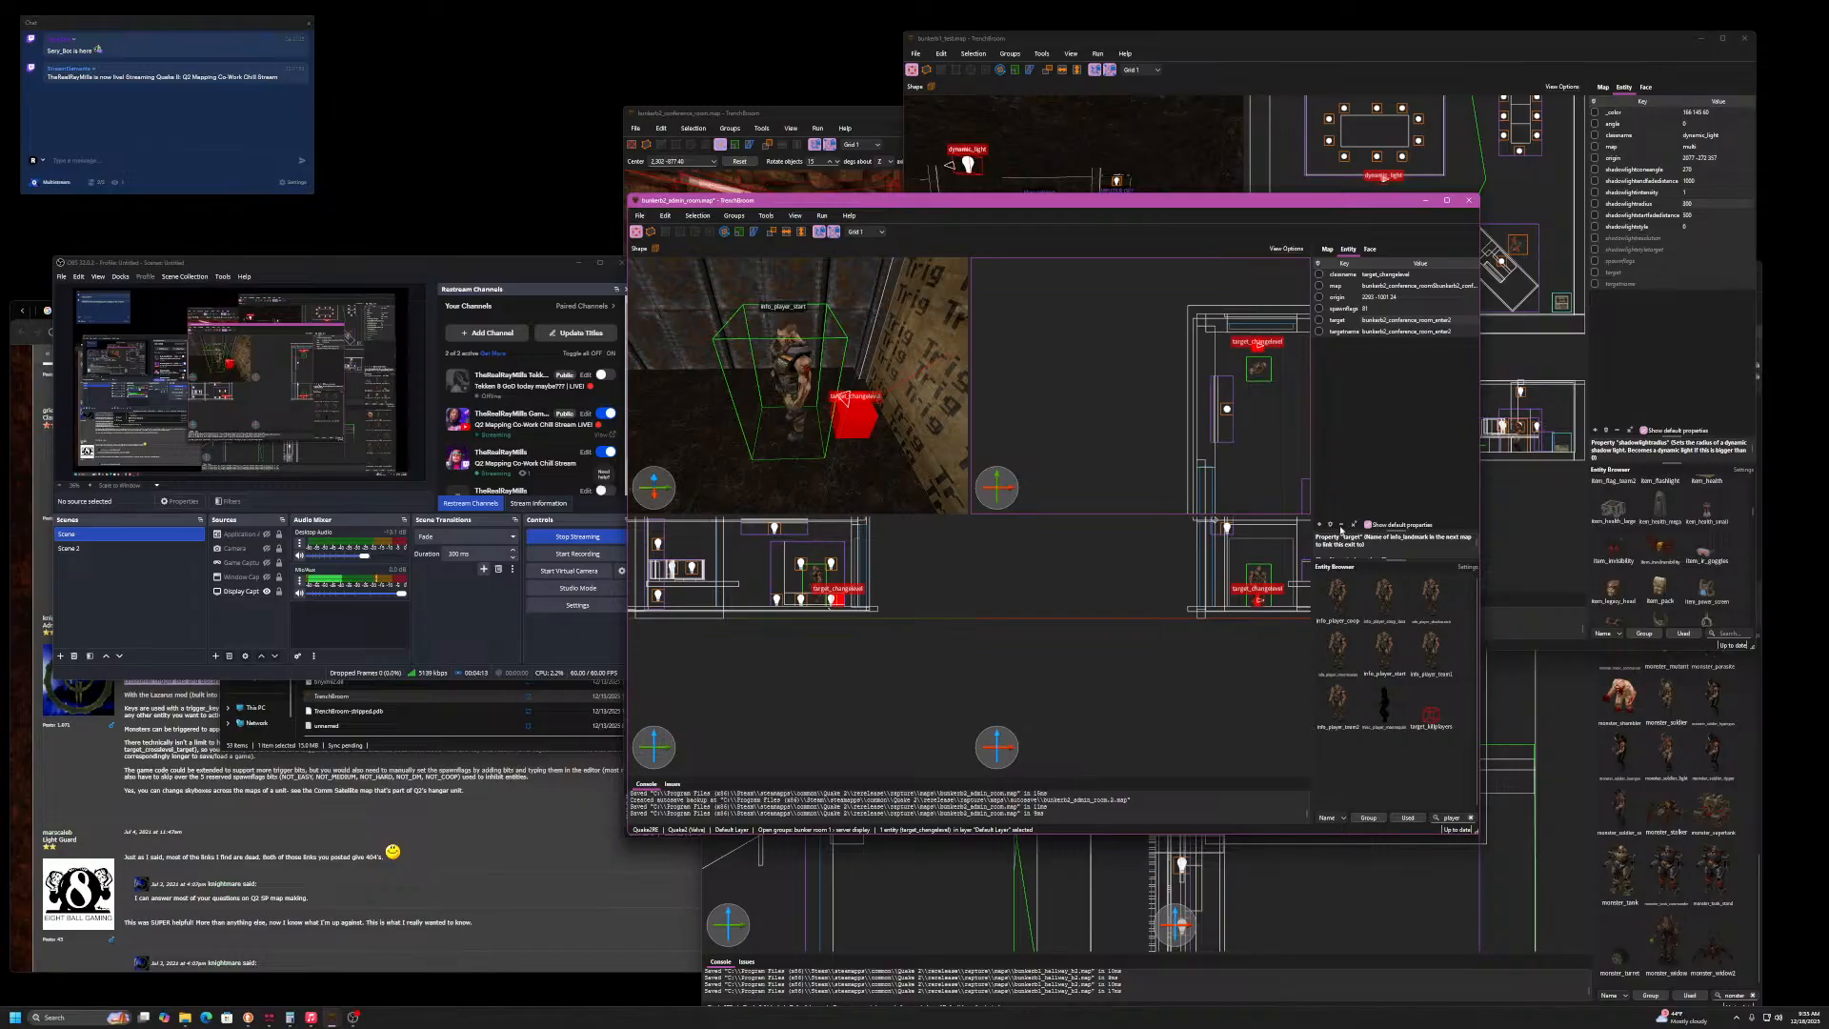
{"action": "left_click", "coordinate": [1341, 525]}
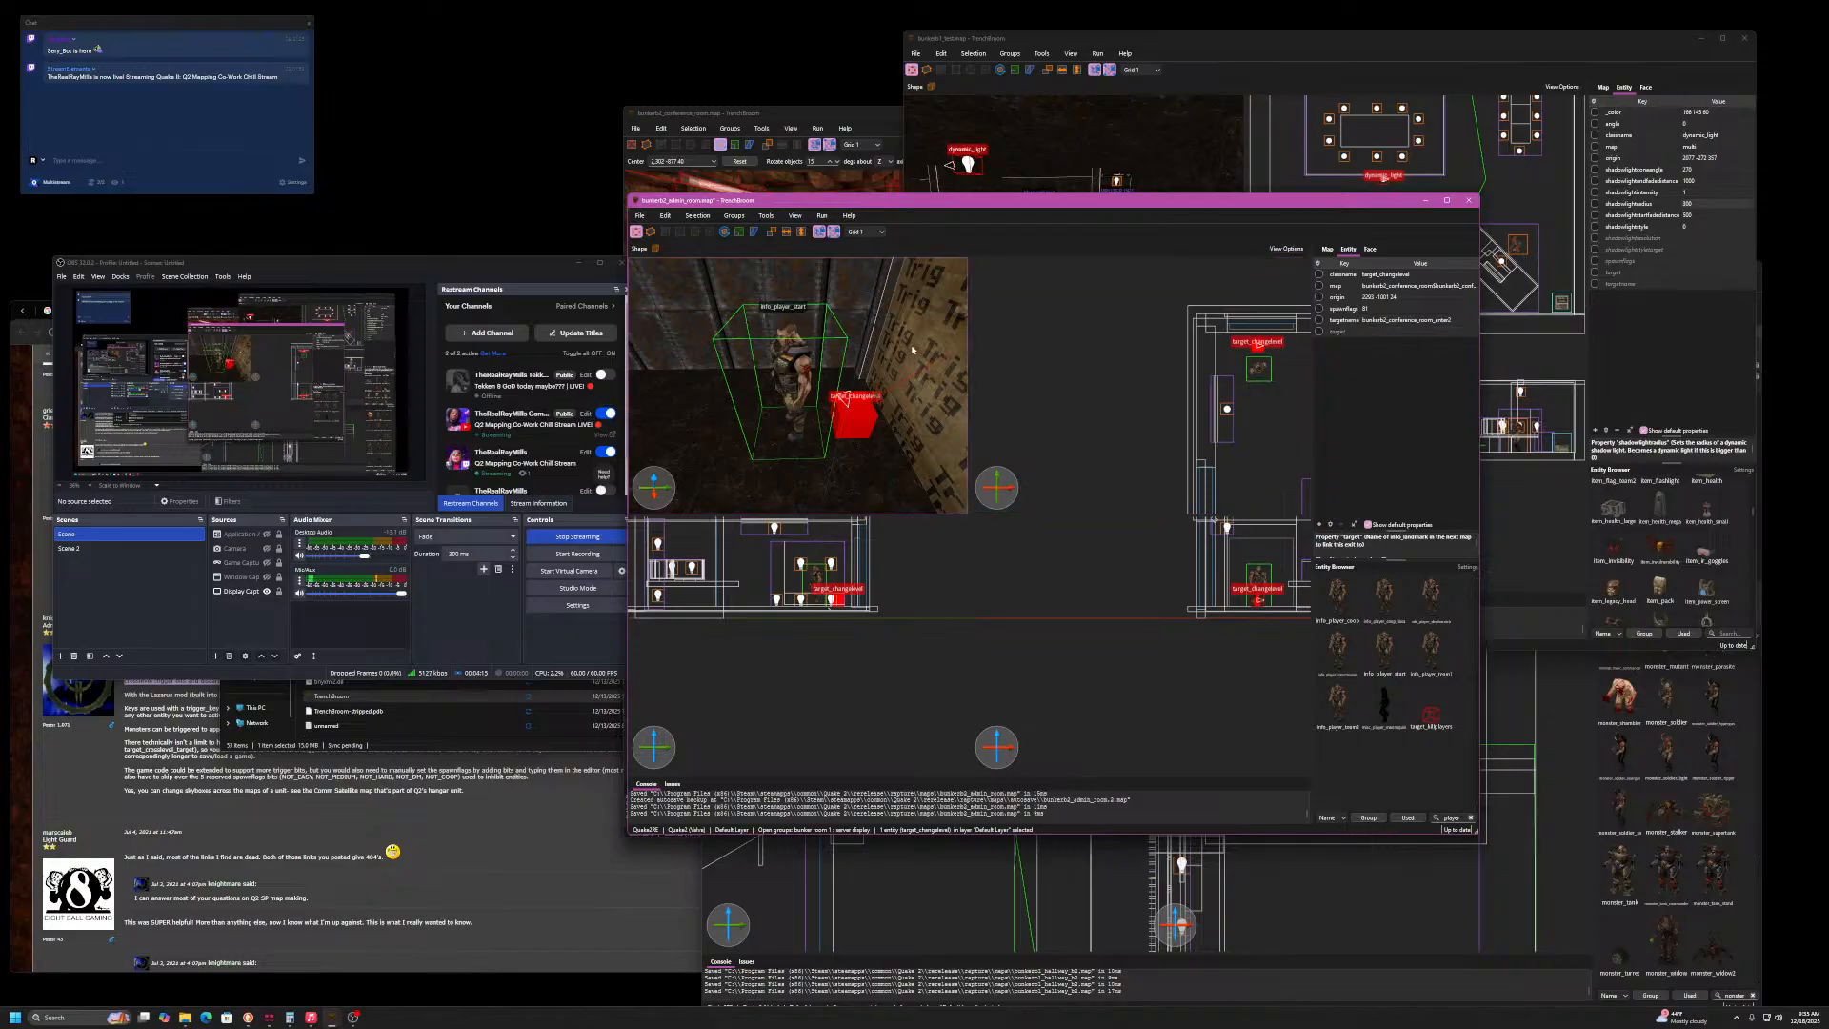
{"action": "left_click", "coordinate": [943, 367]}
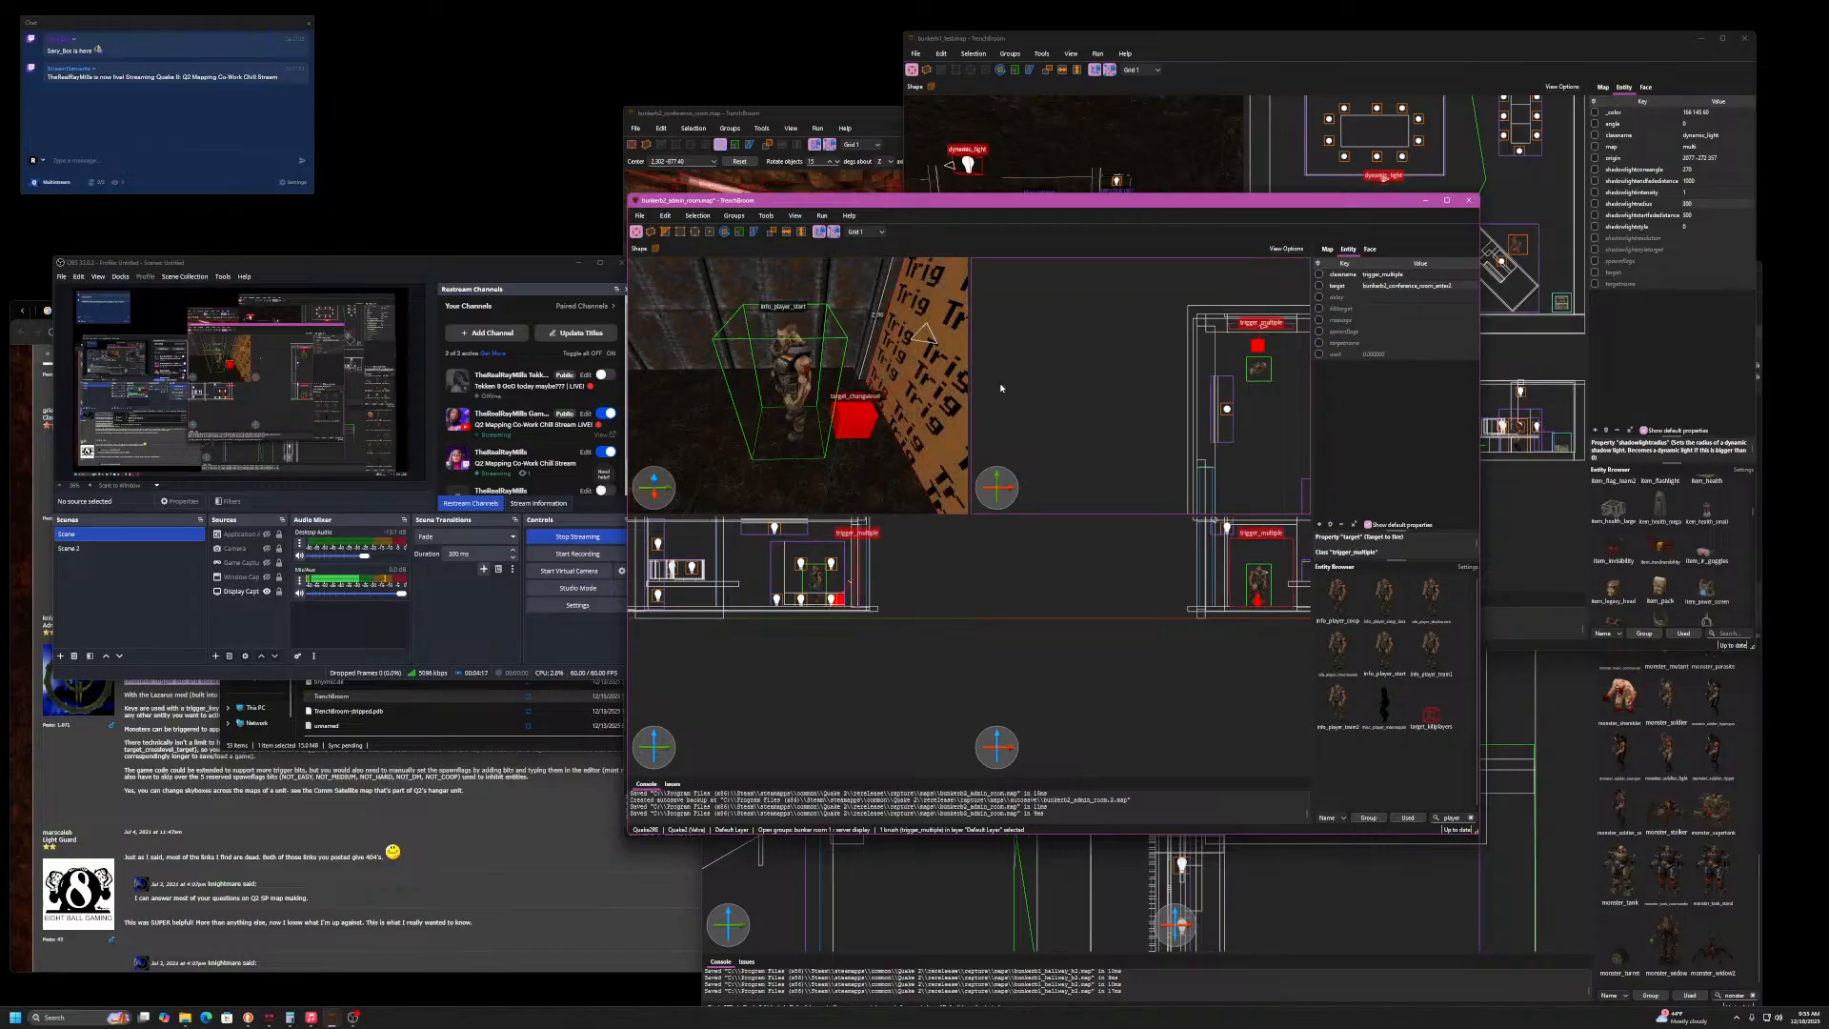
{"action": "left_click", "coordinate": [786, 372]}
{"action": "key", "text": "ctrl+s"}
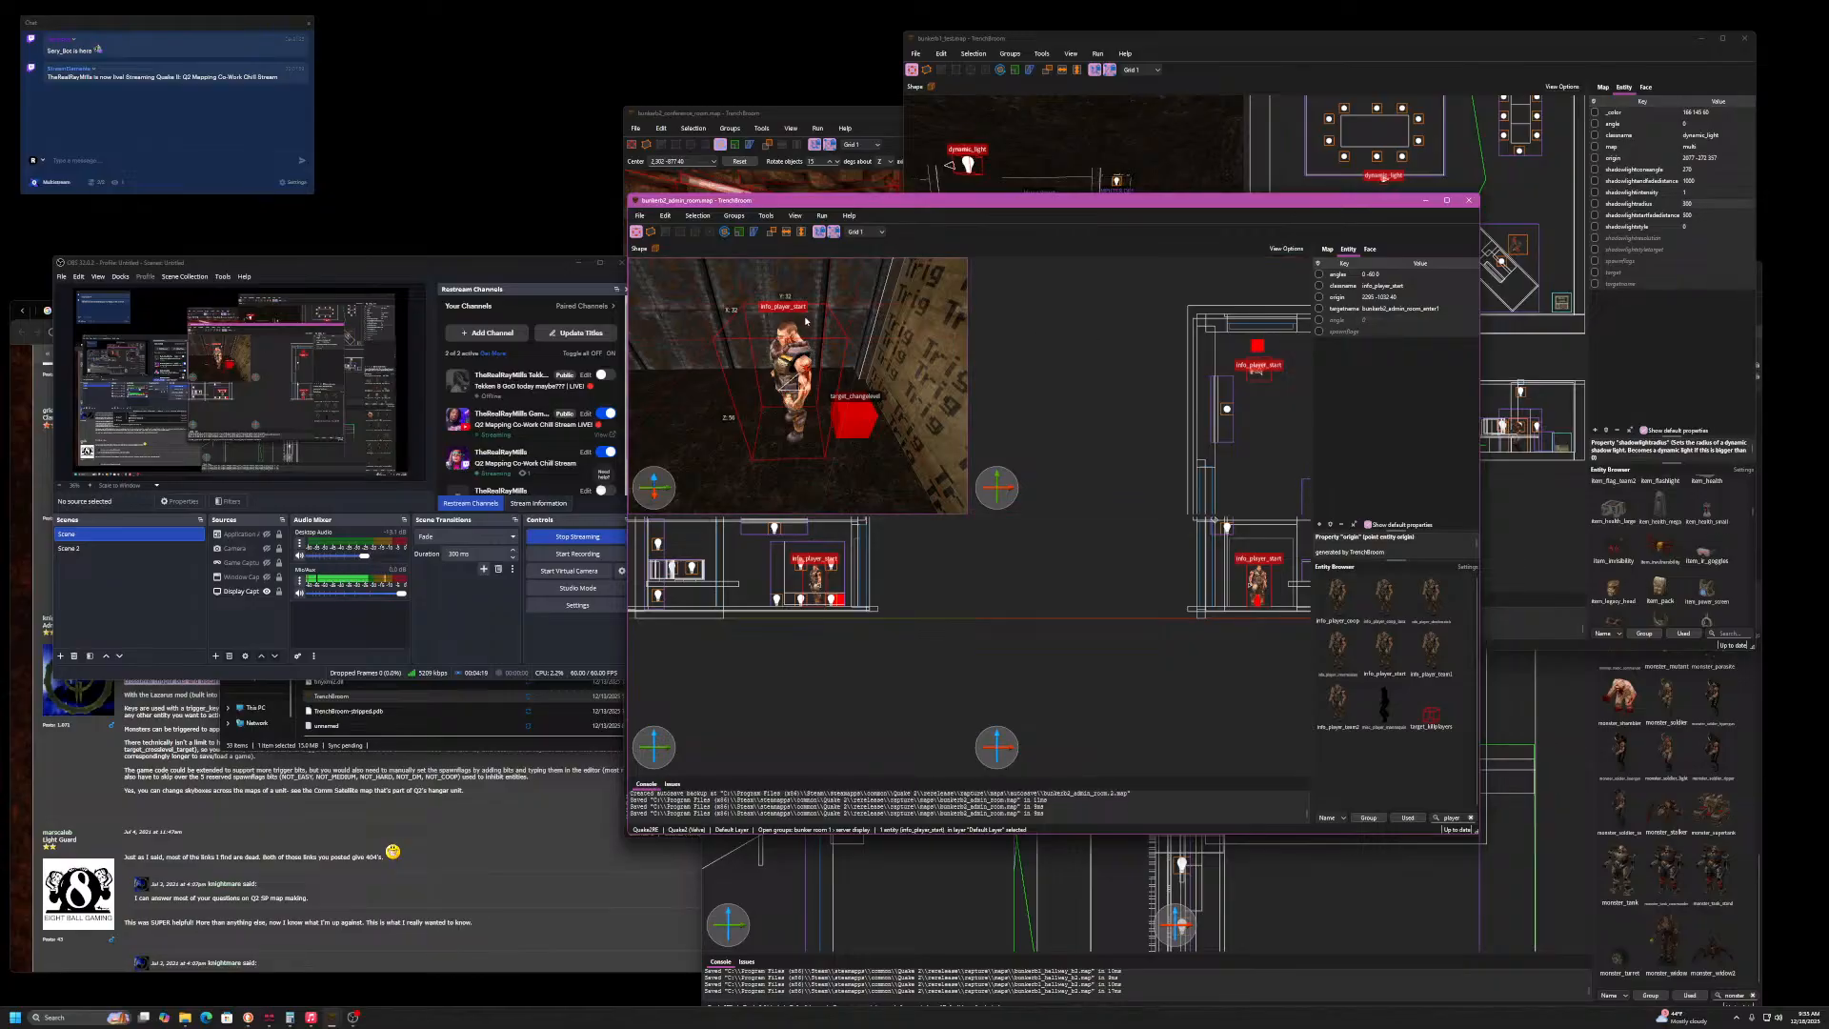
- Extend the selected outer wall brush of the admin room across the adjoining wall section
{"action": "left_click", "coordinate": [822, 217]}
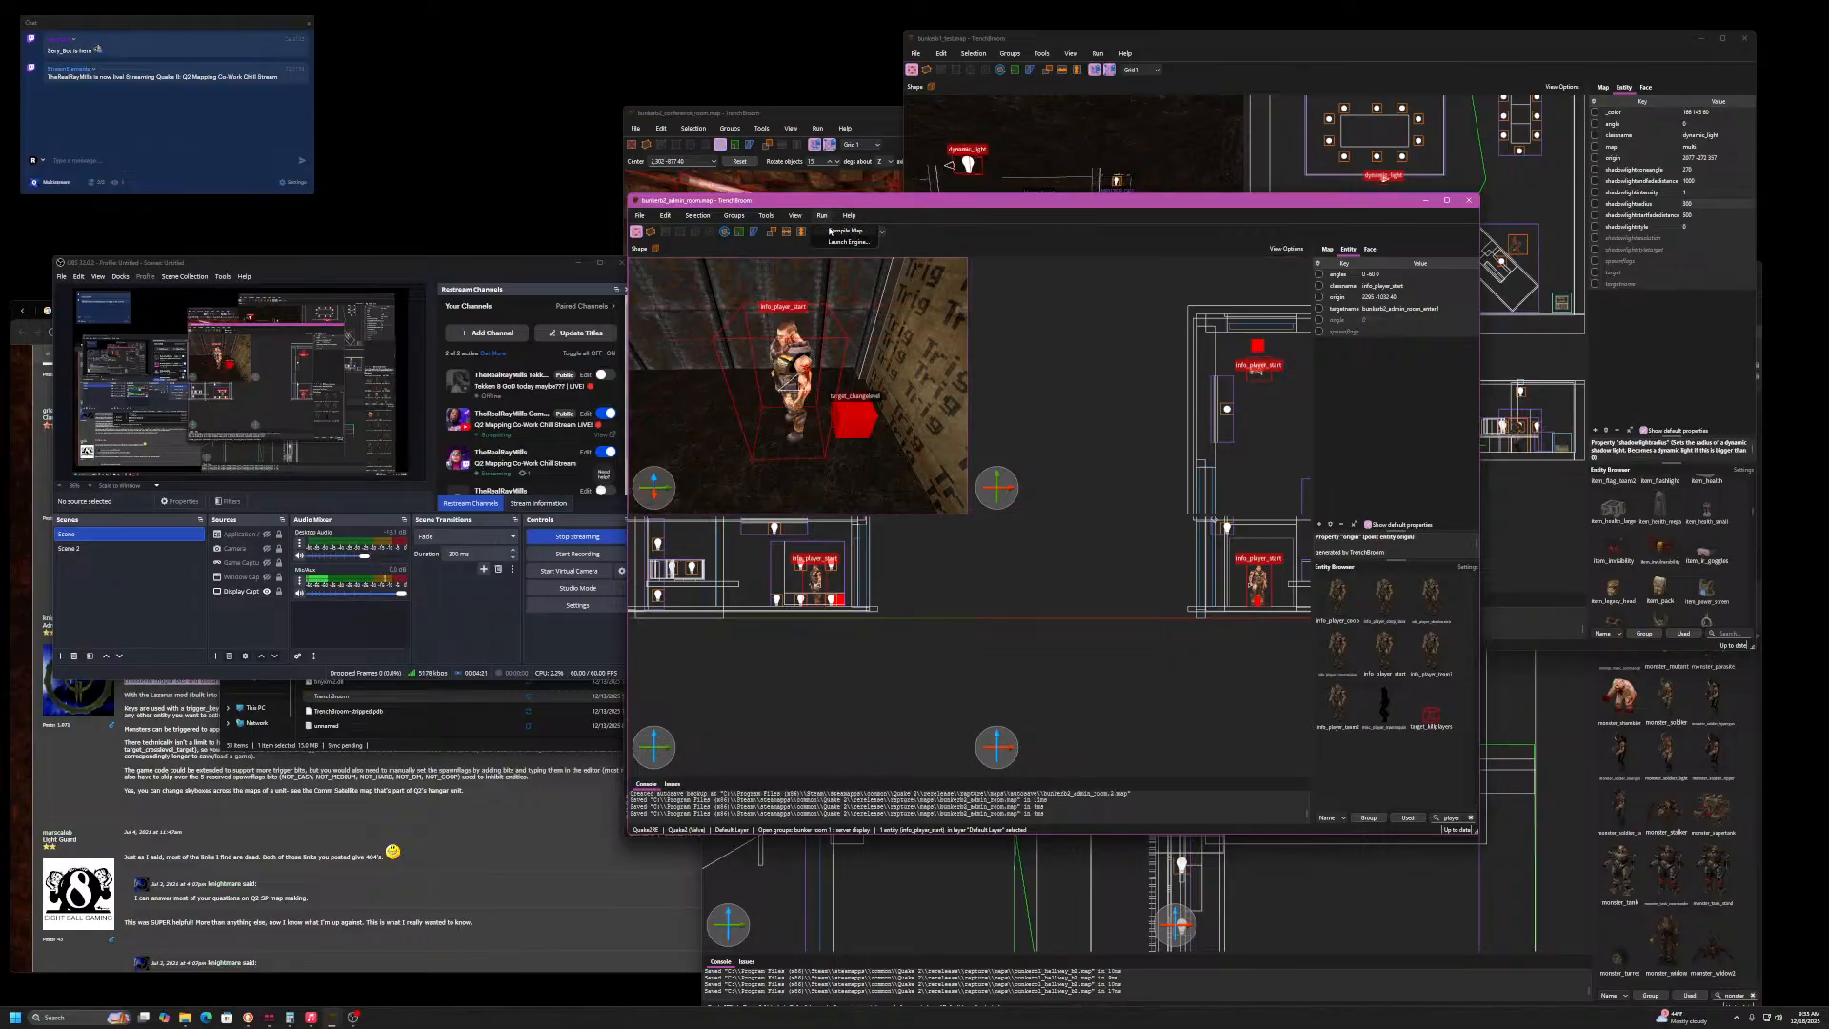
{"action": "left_click", "coordinate": [821, 276]}
{"action": "mouse_move", "coordinate": [821, 277]}
{"action": "right_mouse_down"}
{"action": "mouse_move", "coordinate": [778, 312]}
{"action": "mouse_move", "coordinate": [663, 300]}
{"action": "mouse_move", "coordinate": [723, 272]}
{"action": "mouse_move", "coordinate": [572, 259]}
{"action": "mouse_move", "coordinate": [946, 282]}
{"action": "right_mouse_up"}
{"action": "key", "text": "s"}
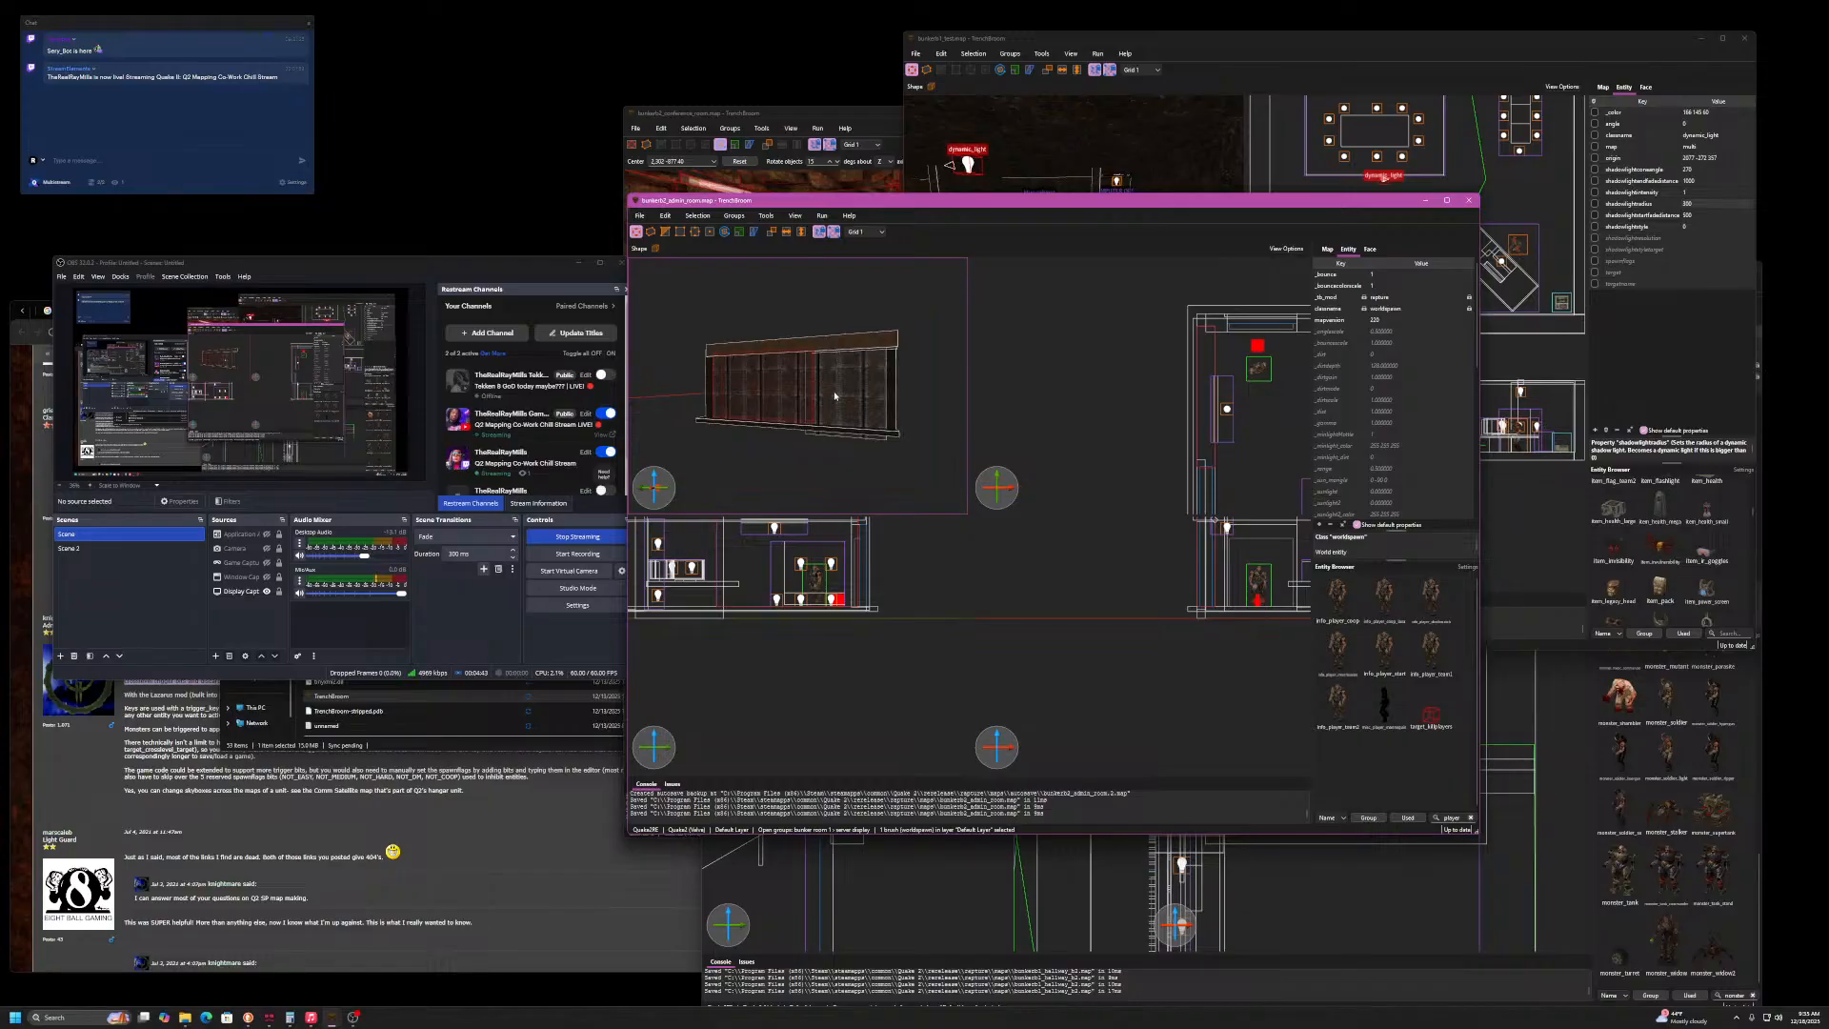
{"action": "left_click", "coordinate": [835, 390]}
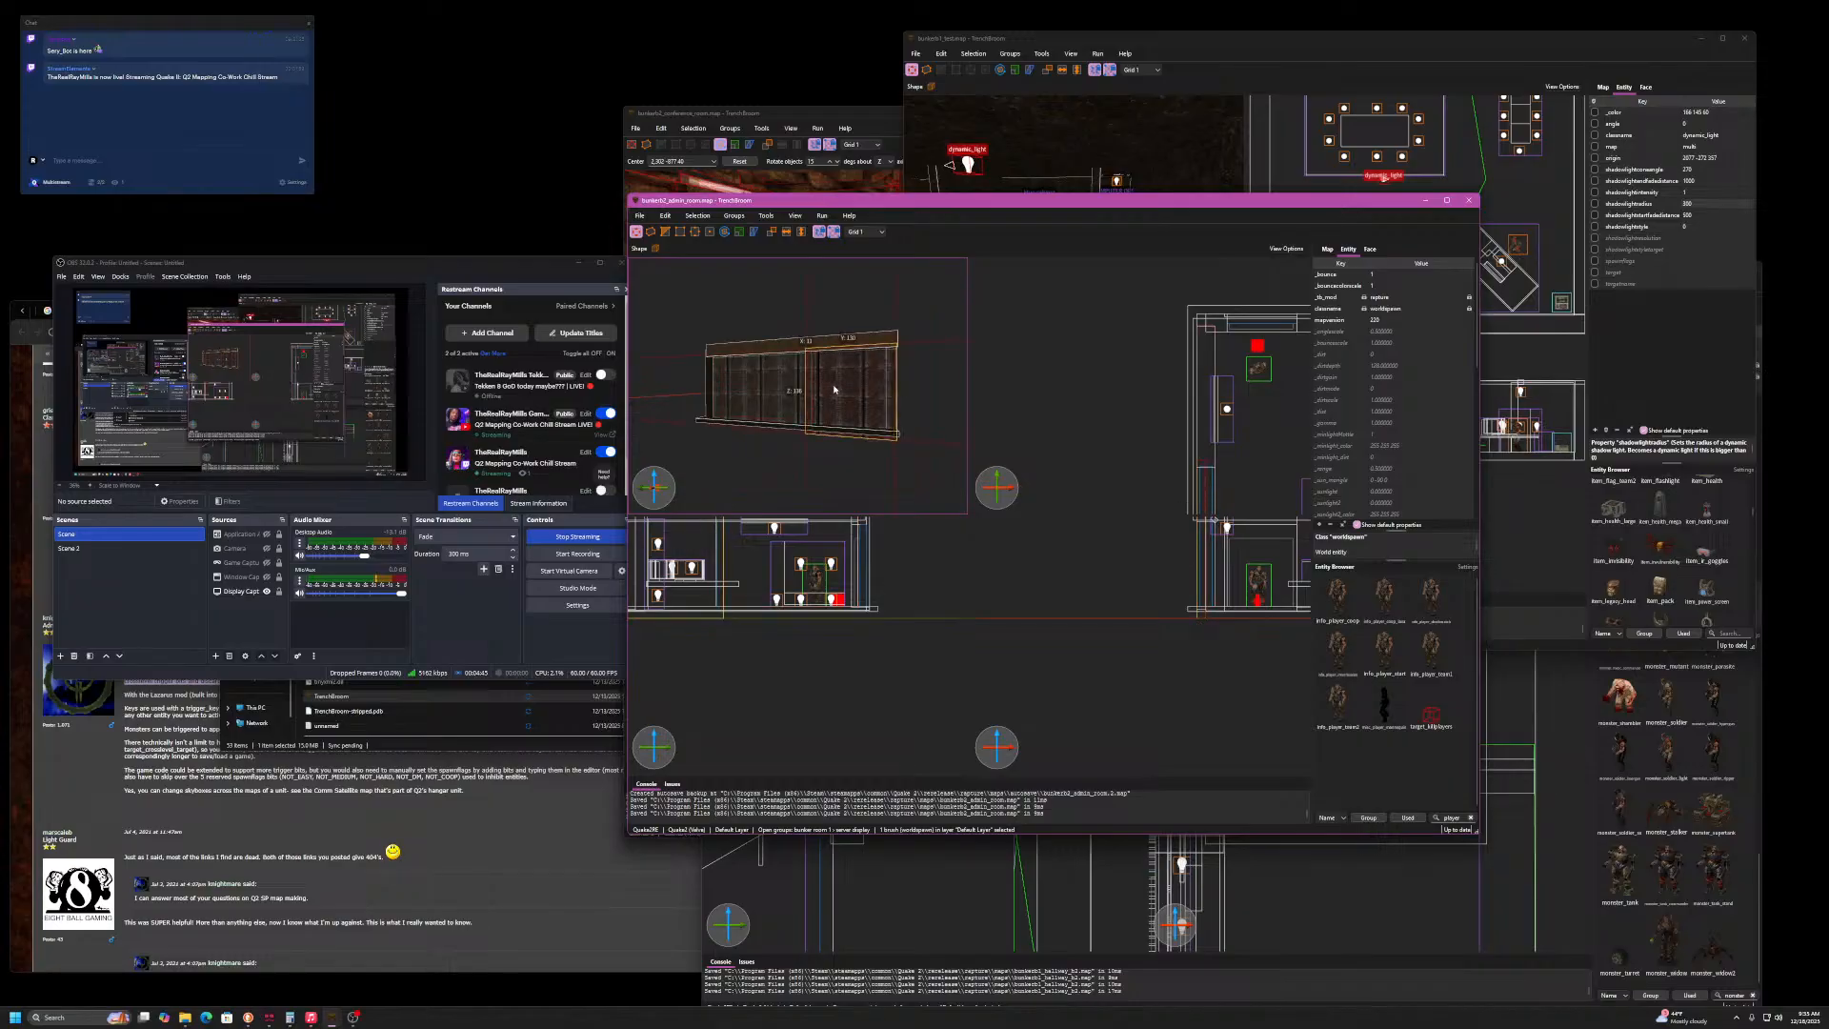
{"action": "left_click_drag", "start_coordinate": [810, 390], "coordinate": [697, 392], "text": "shift"}
{"action": "left_click", "coordinate": [621, 389]}
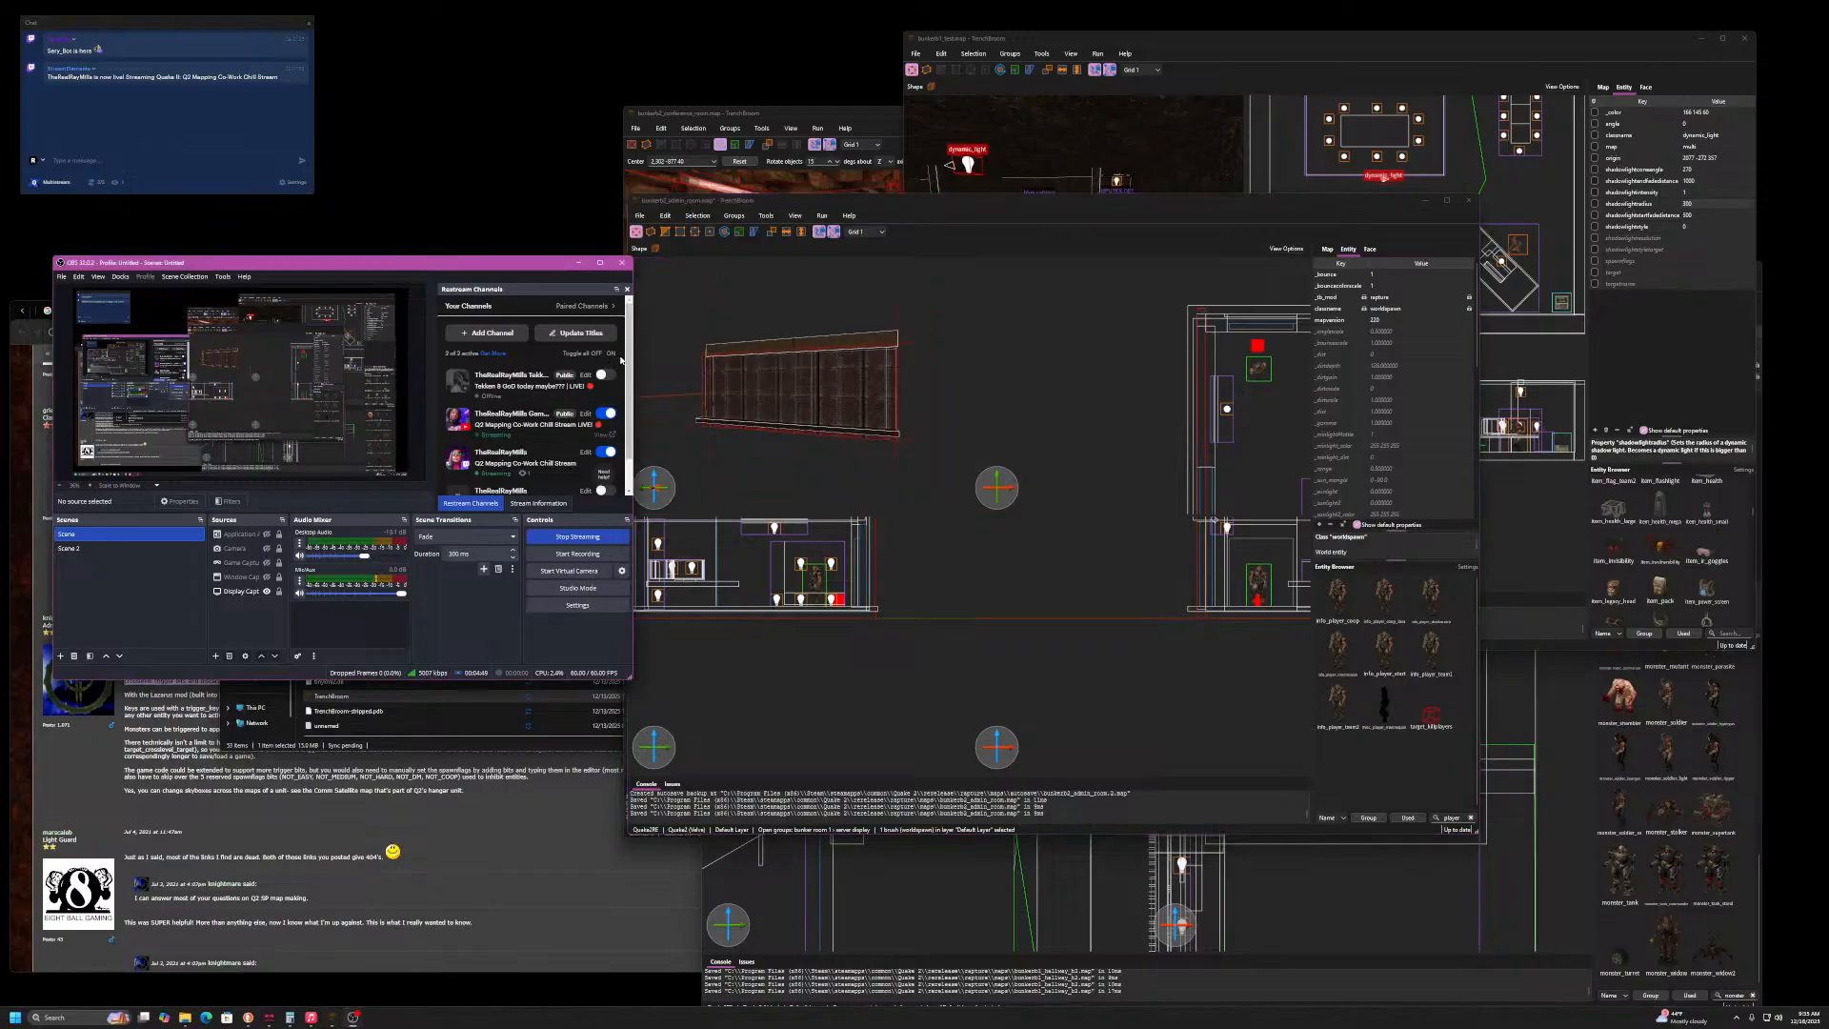
{"action": "mouse_move", "coordinate": [715, 351]}
{"action": "right_mouse_down"}
{"action": "mouse_move", "coordinate": [738, 333]}
{"action": "mouse_move", "coordinate": [626, 350]}
{"action": "right_mouse_up"}
{"action": "key", "text": "w"}
- Compile the edited admin room map with the Full Bright (Quickest, No Lighting) profile and launch it in Quake2RE
{"action": "left_click", "coordinate": [822, 215]}
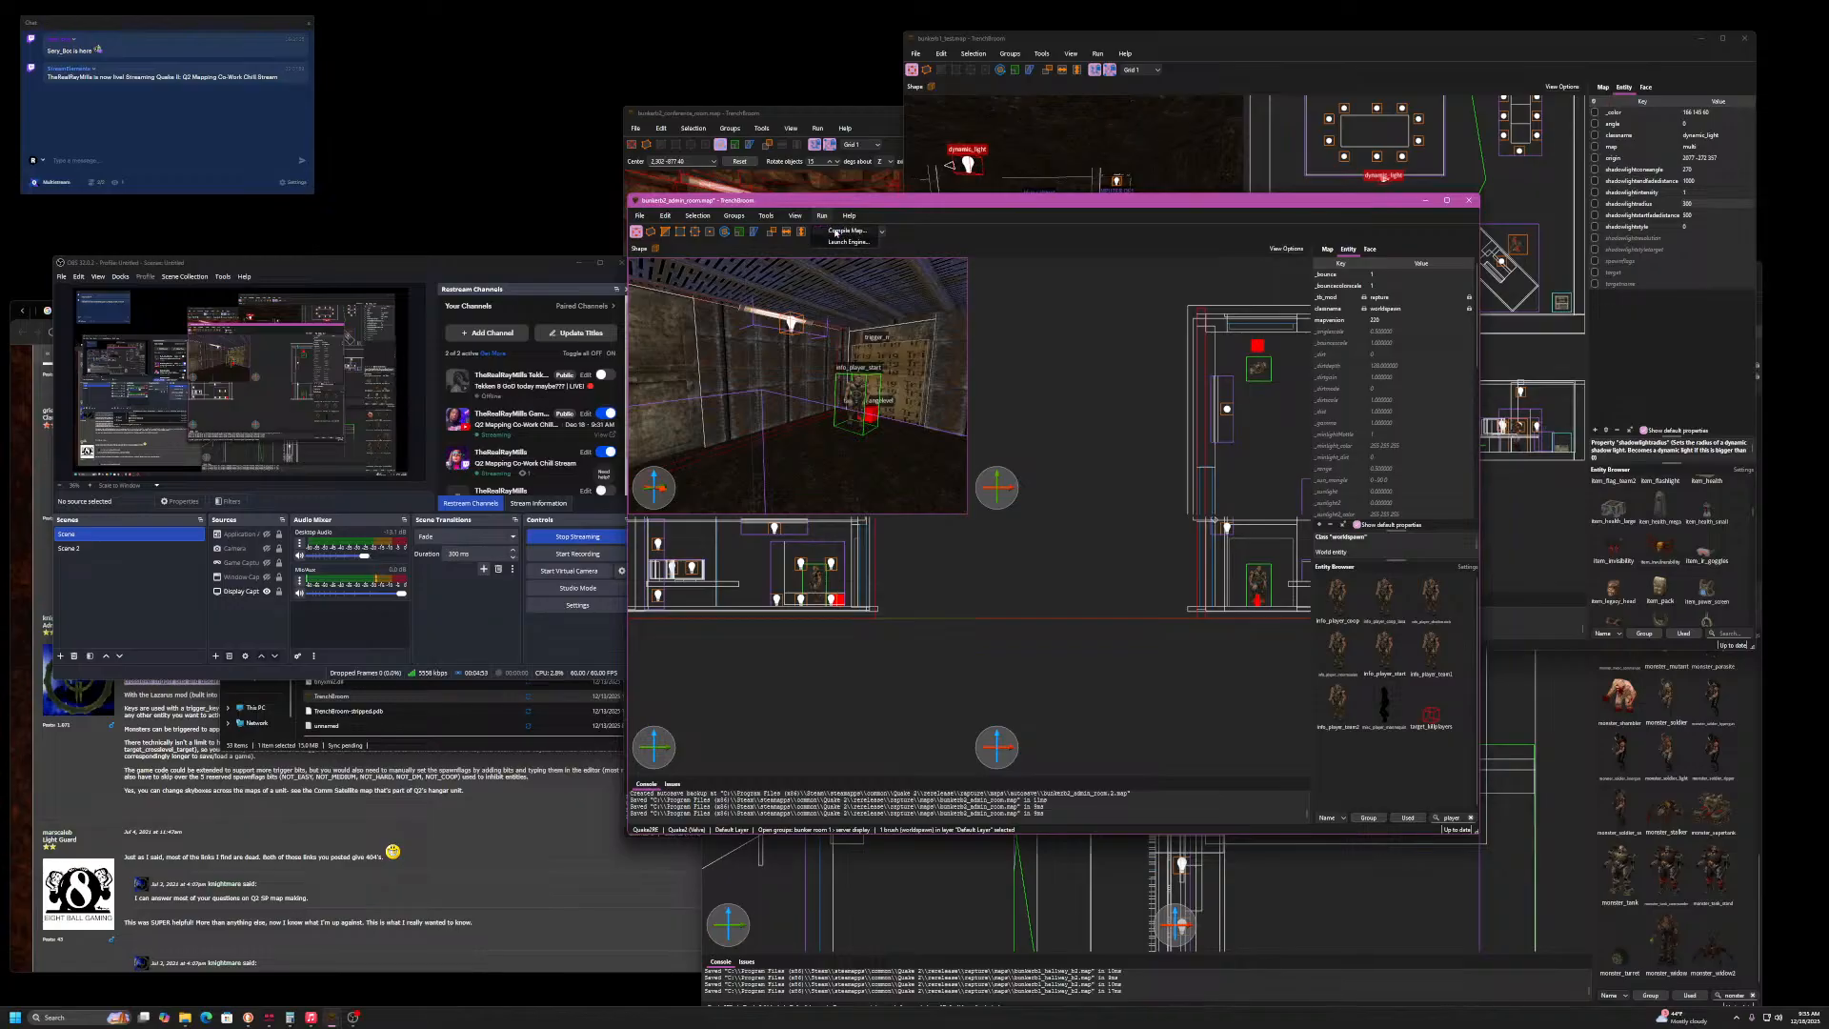
{"action": "left_click", "coordinate": [852, 231]}
{"action": "left_click", "coordinate": [1172, 650]}
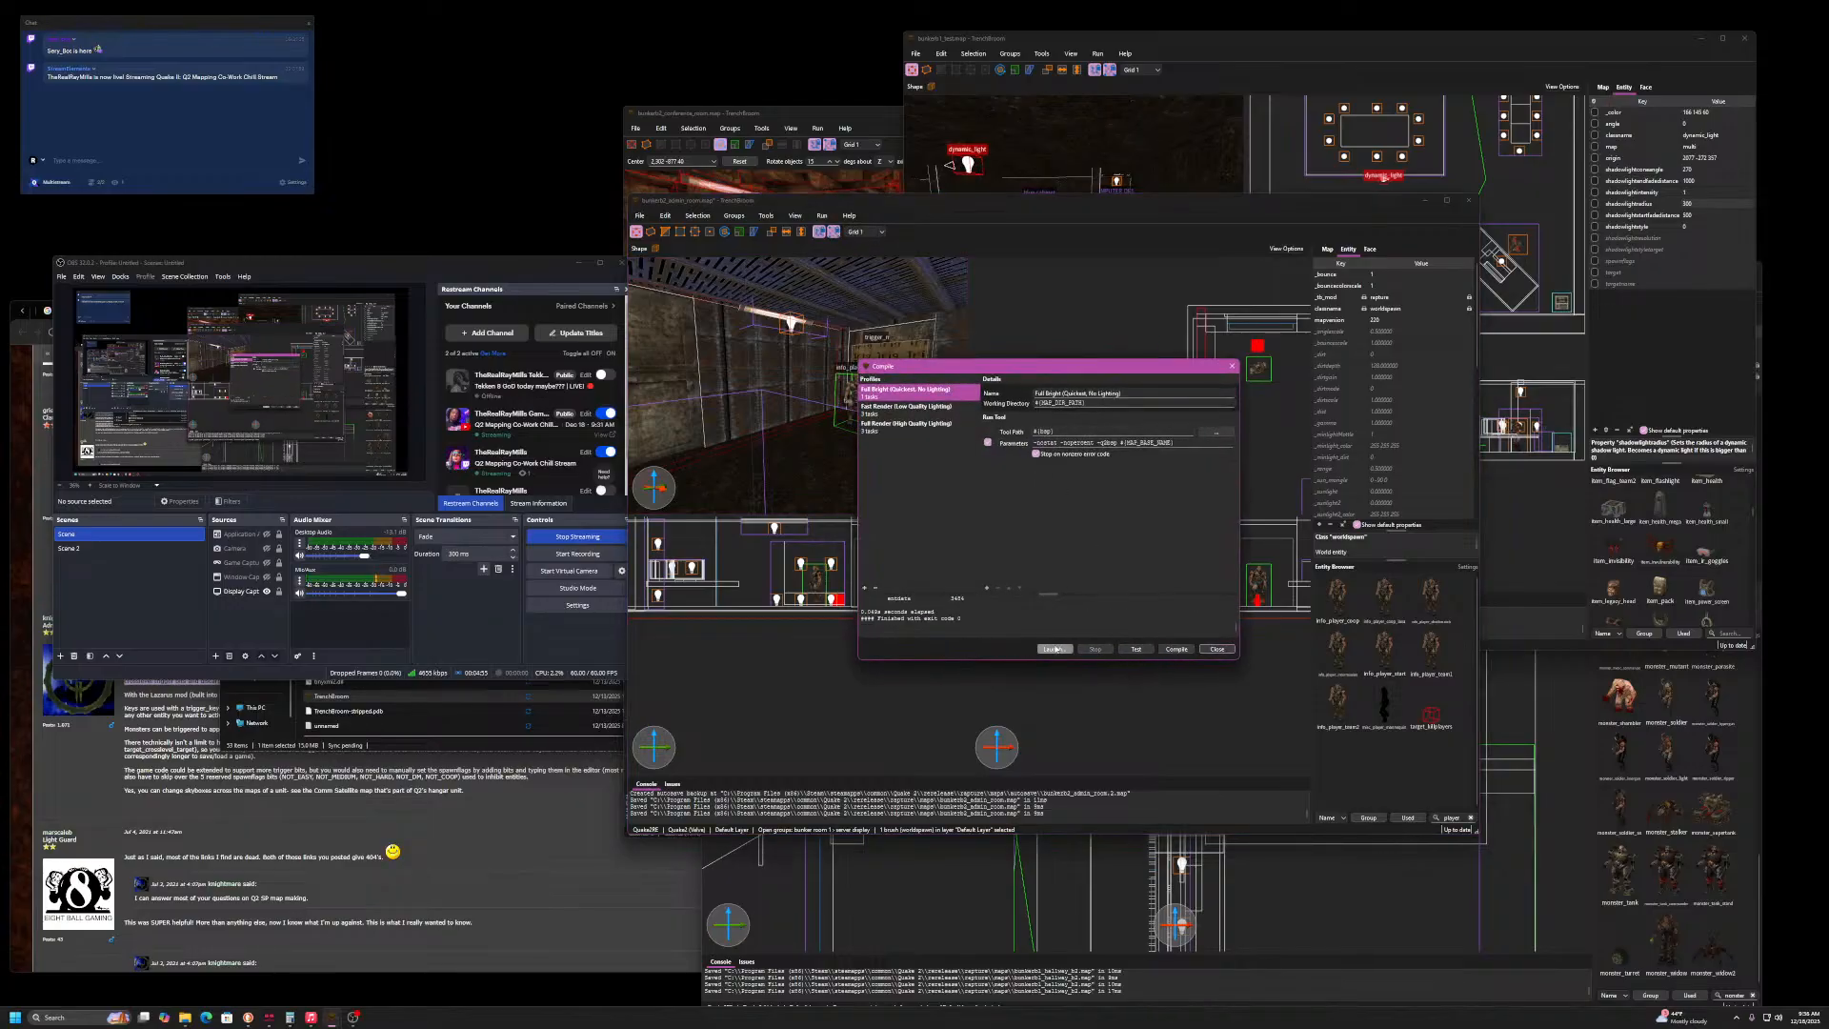
{"action": "left_click", "coordinate": [1055, 649]}
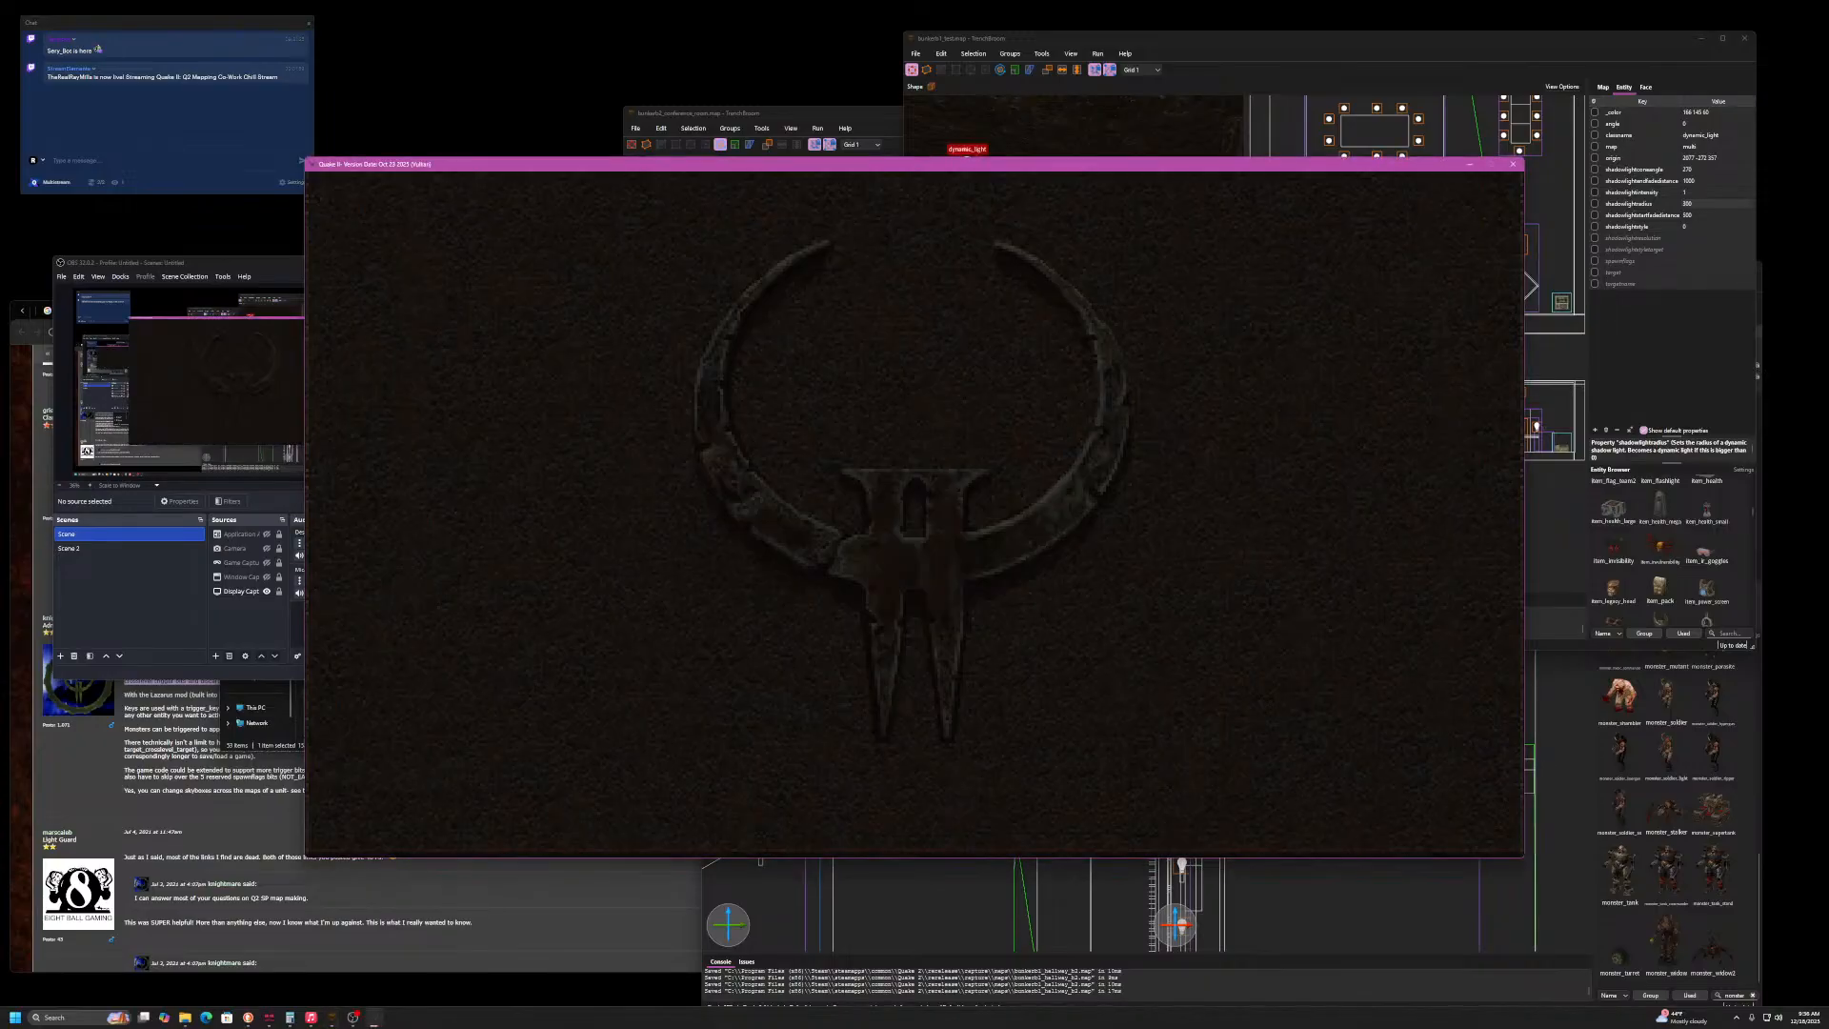
- Walk from the admin room into the conference room and back to retest the level transitions, and quit the game
{"action": "key", "text": "w"}
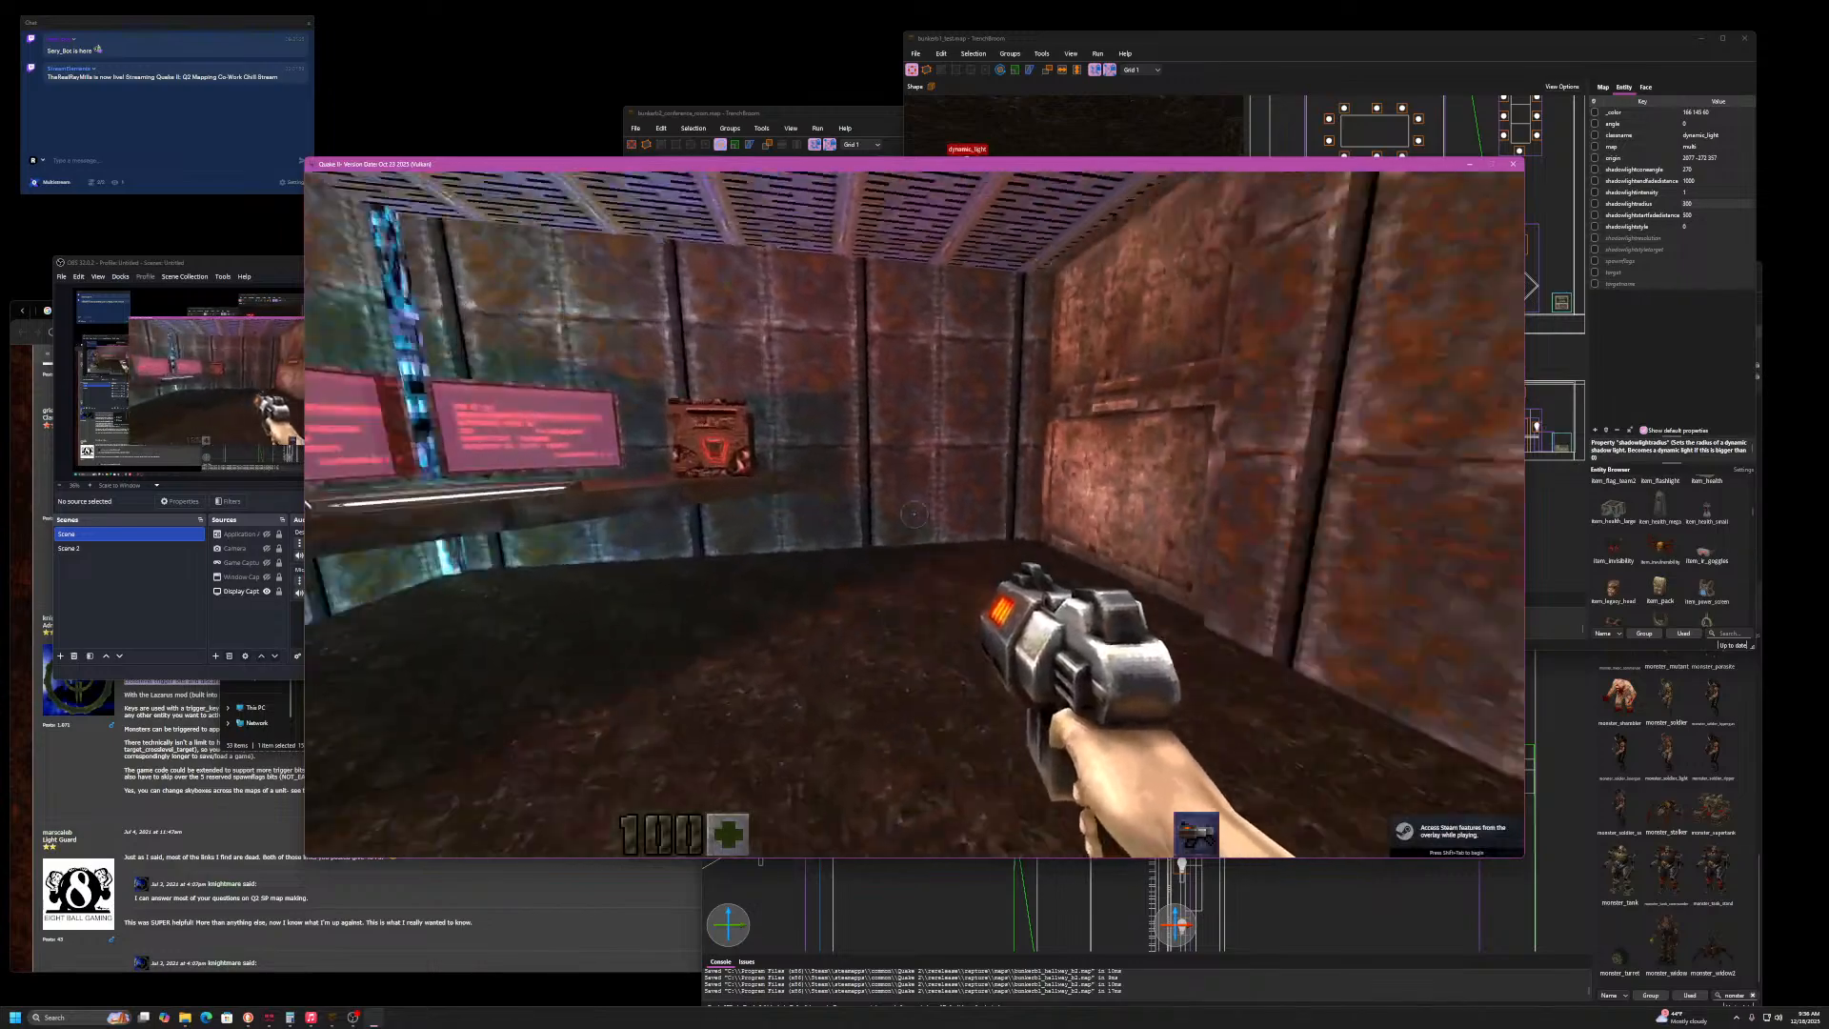
{"action": "key", "text": "w"}
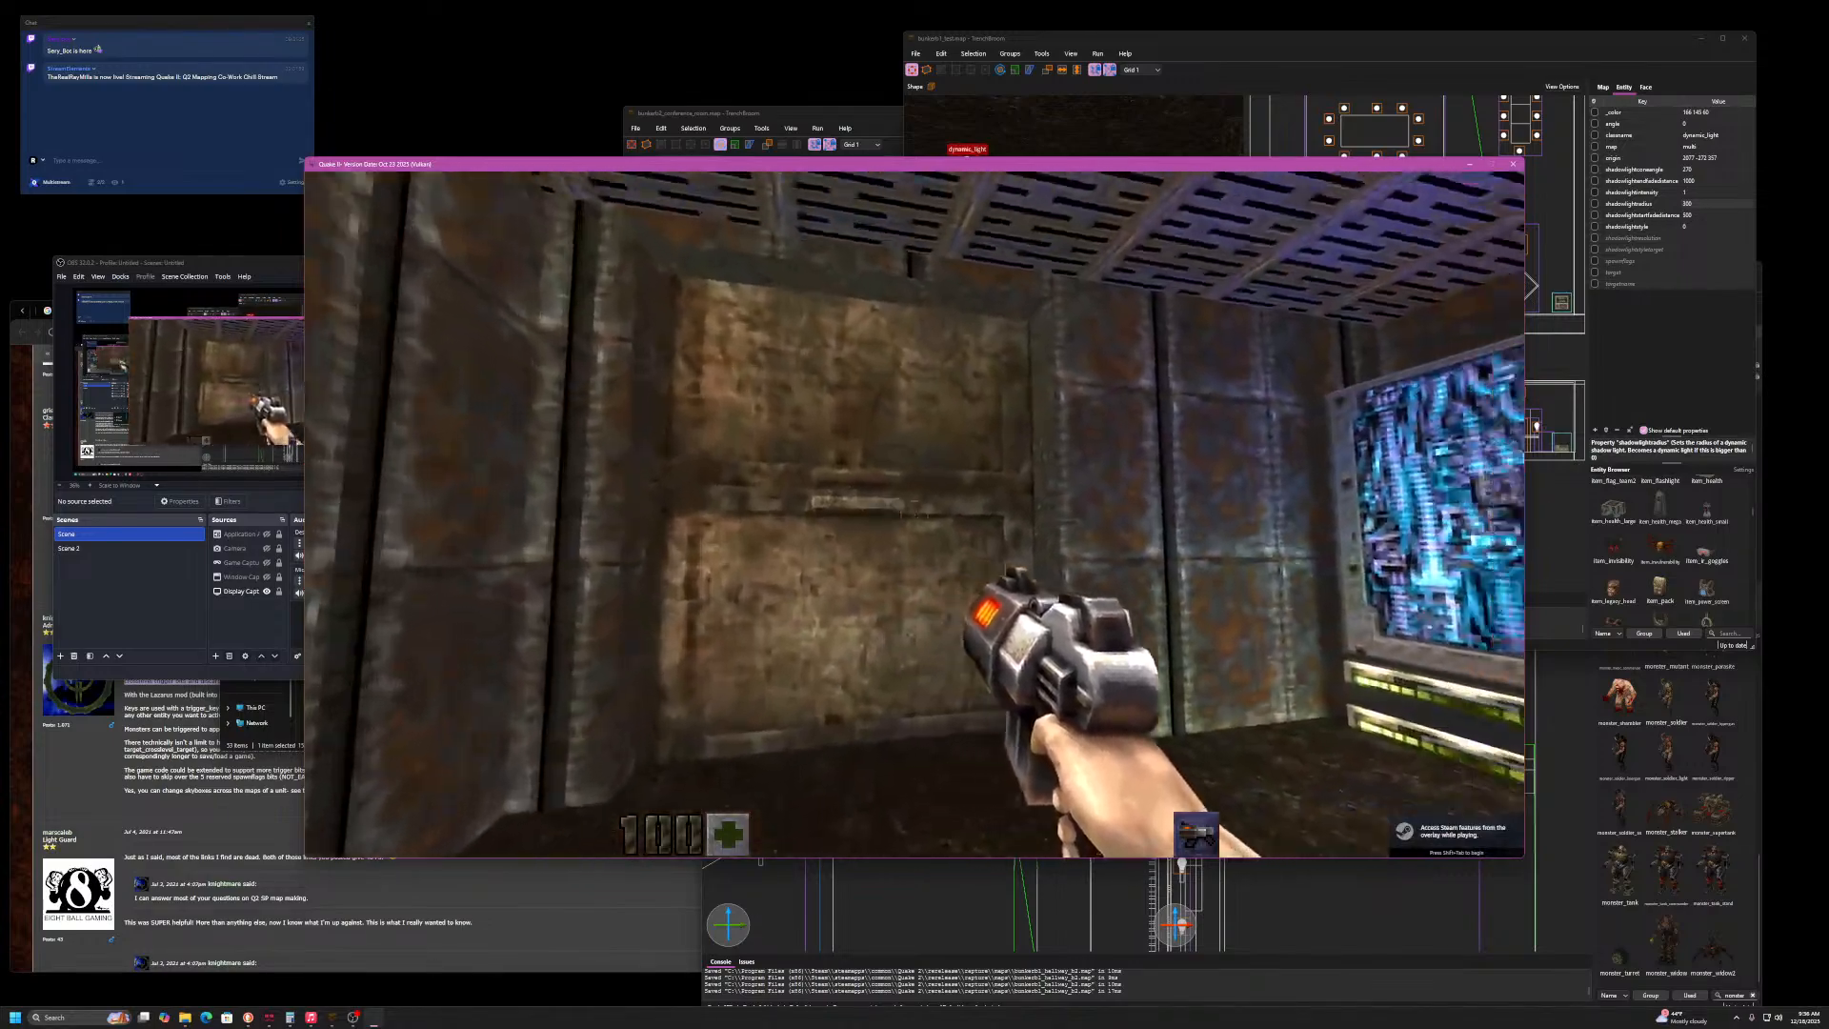
{"action": "key", "text": "w"}
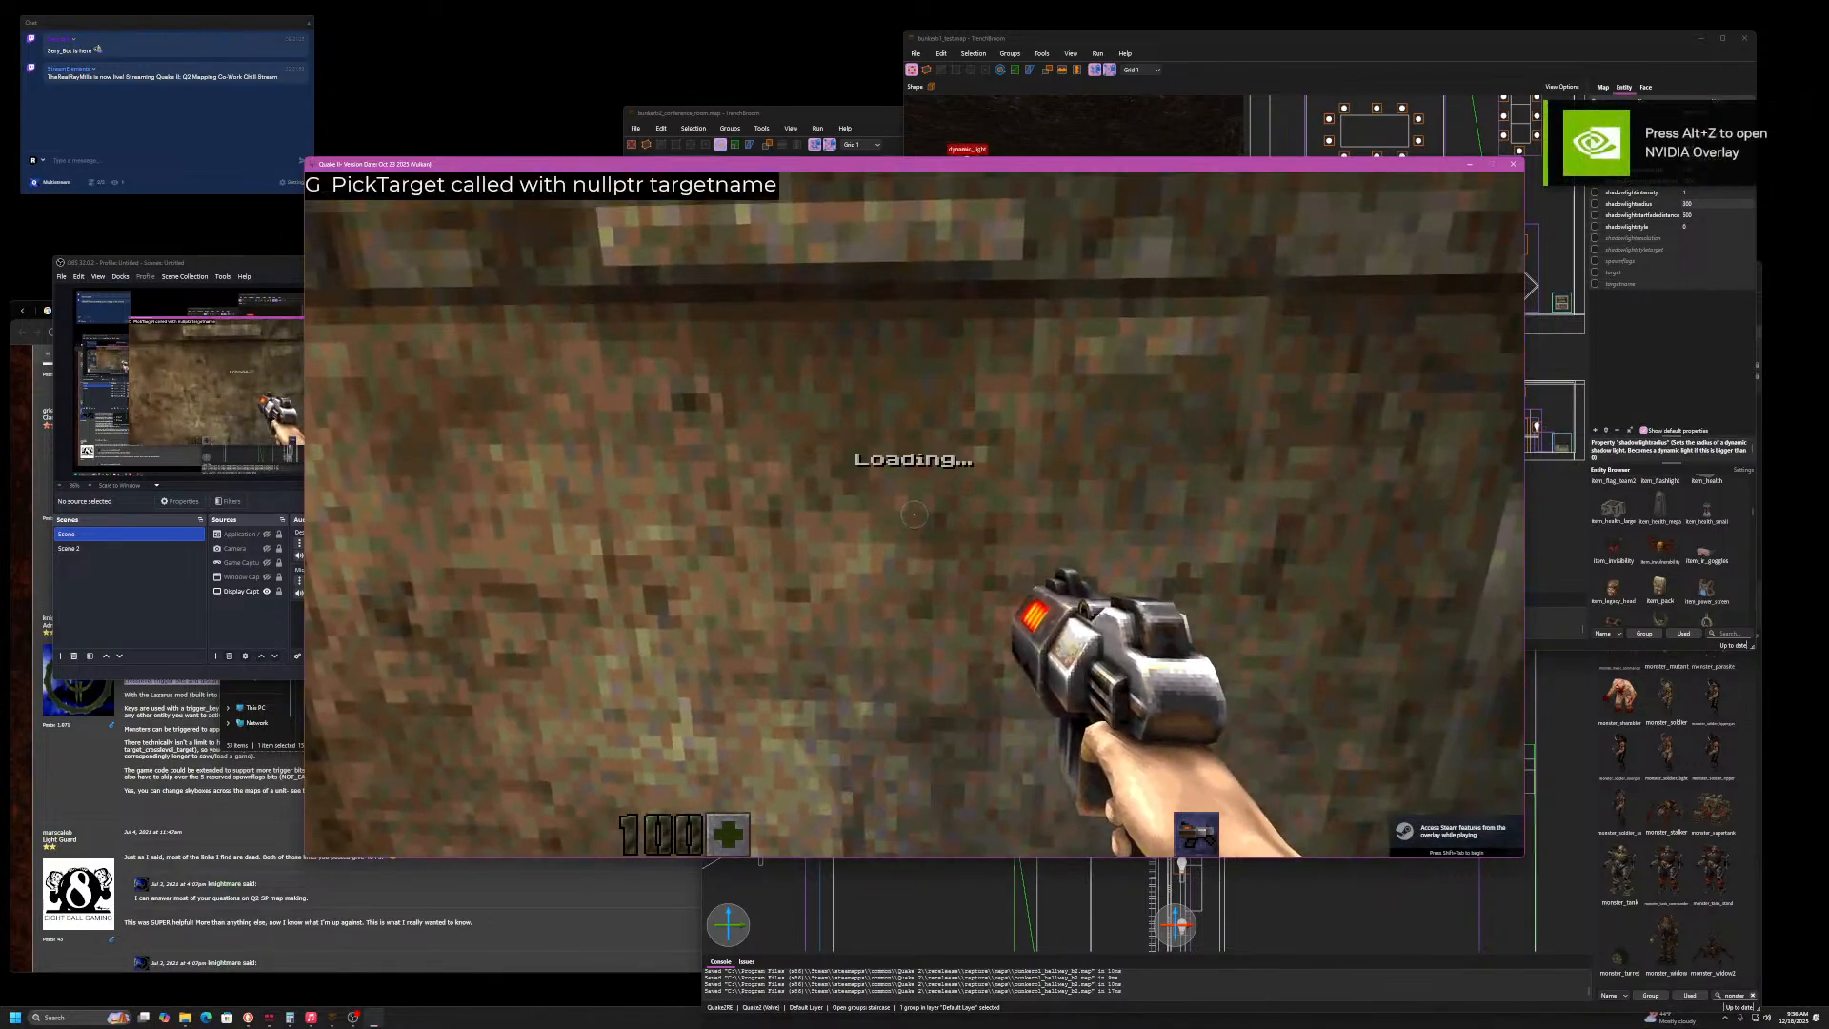
{"action": "key", "text": "w"}
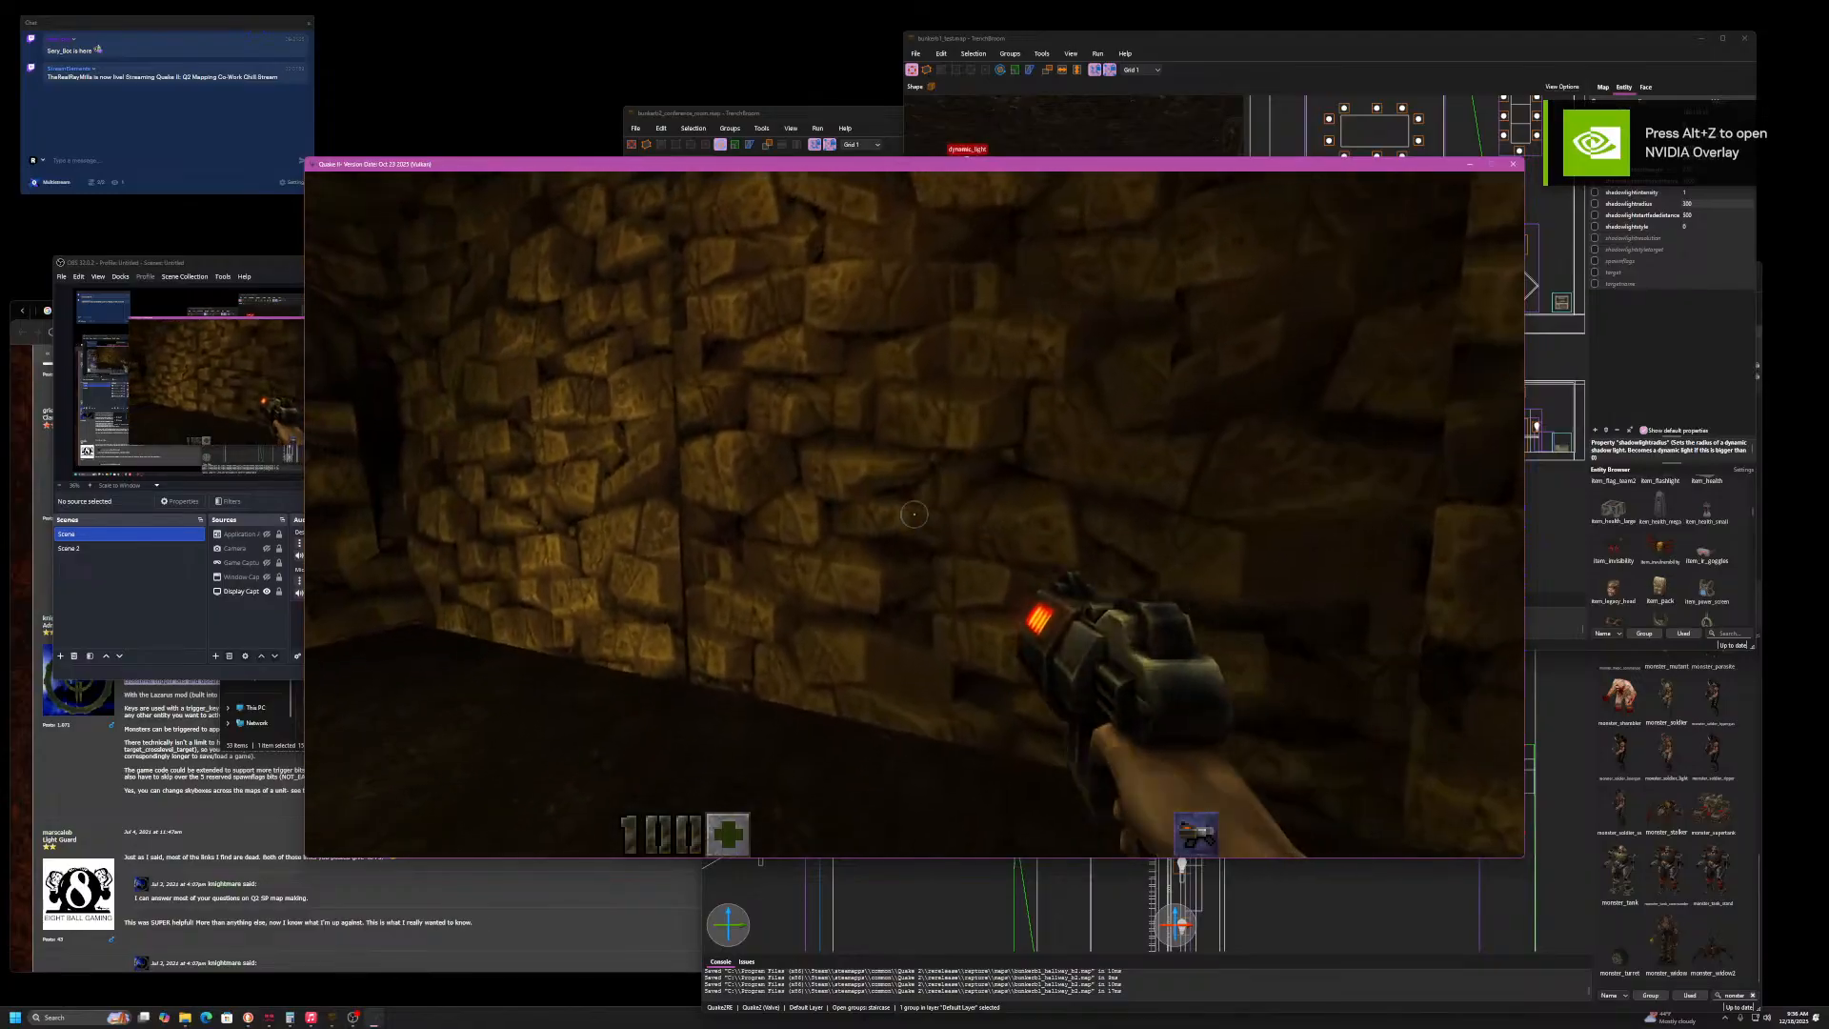
{"action": "key", "text": "w"}
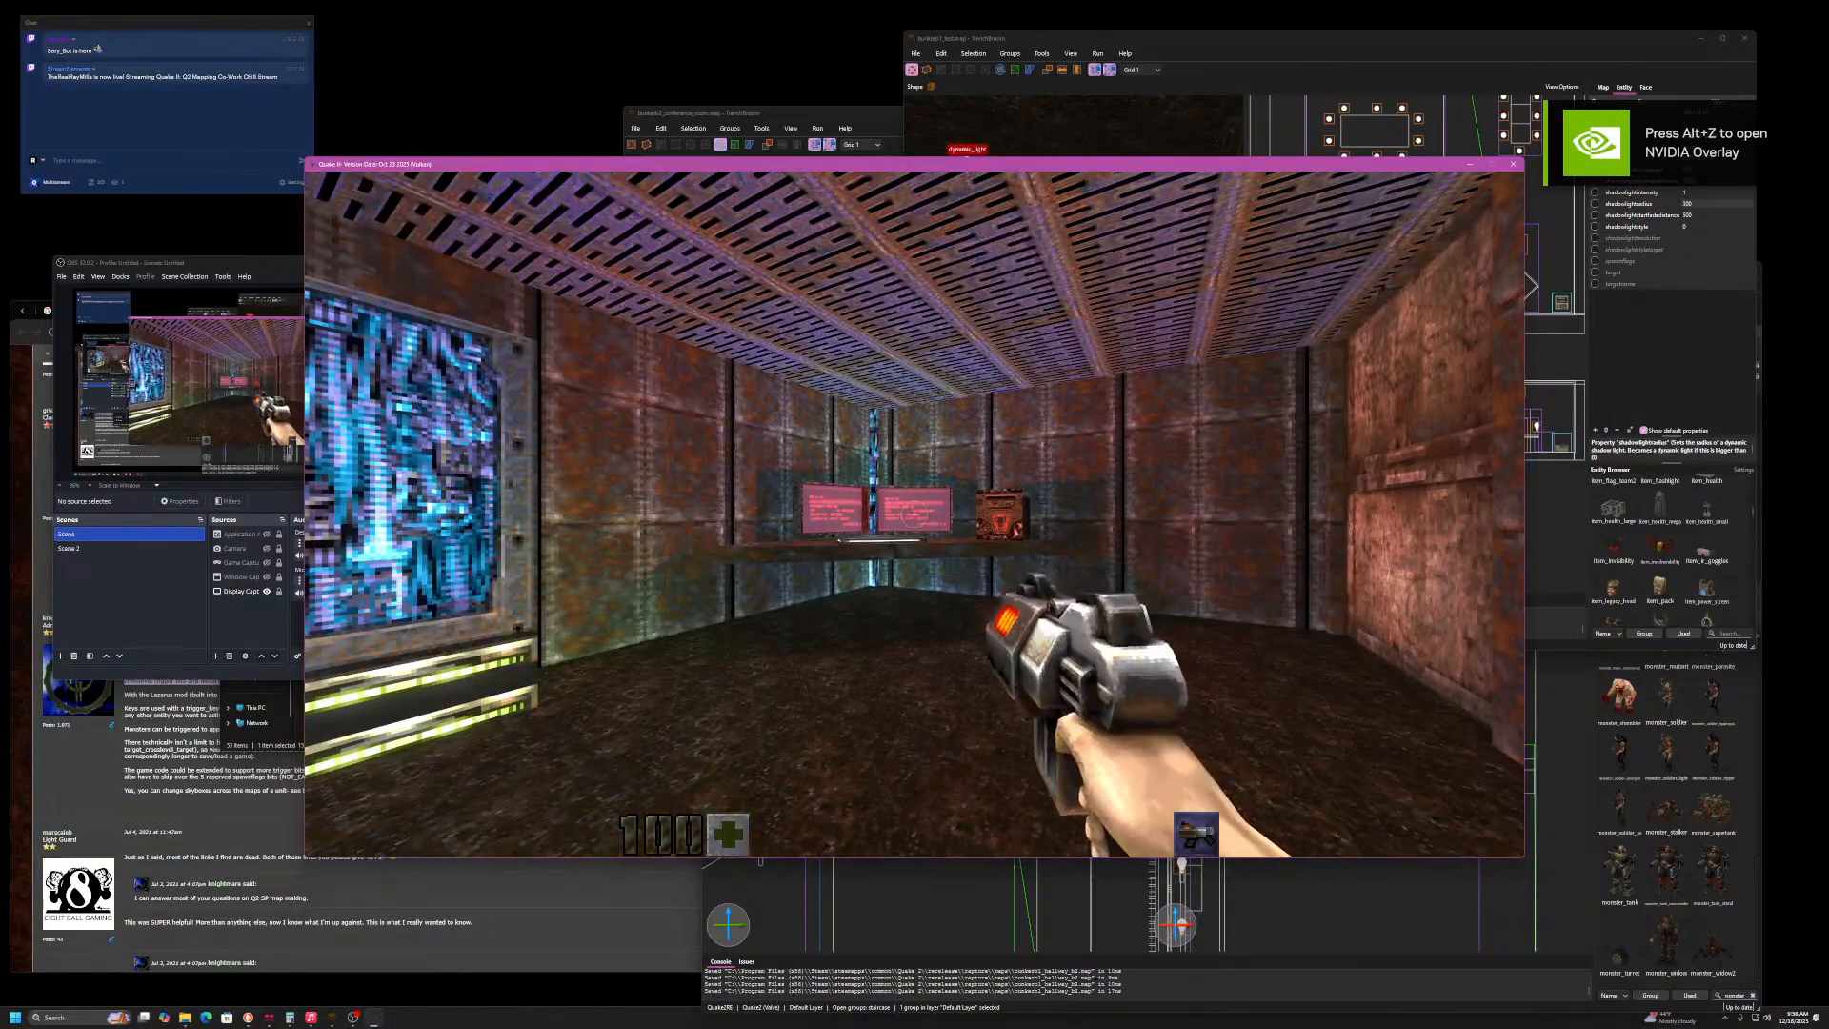
{"action": "key", "text": "w"}
{"action": "key", "text": "Escape"}
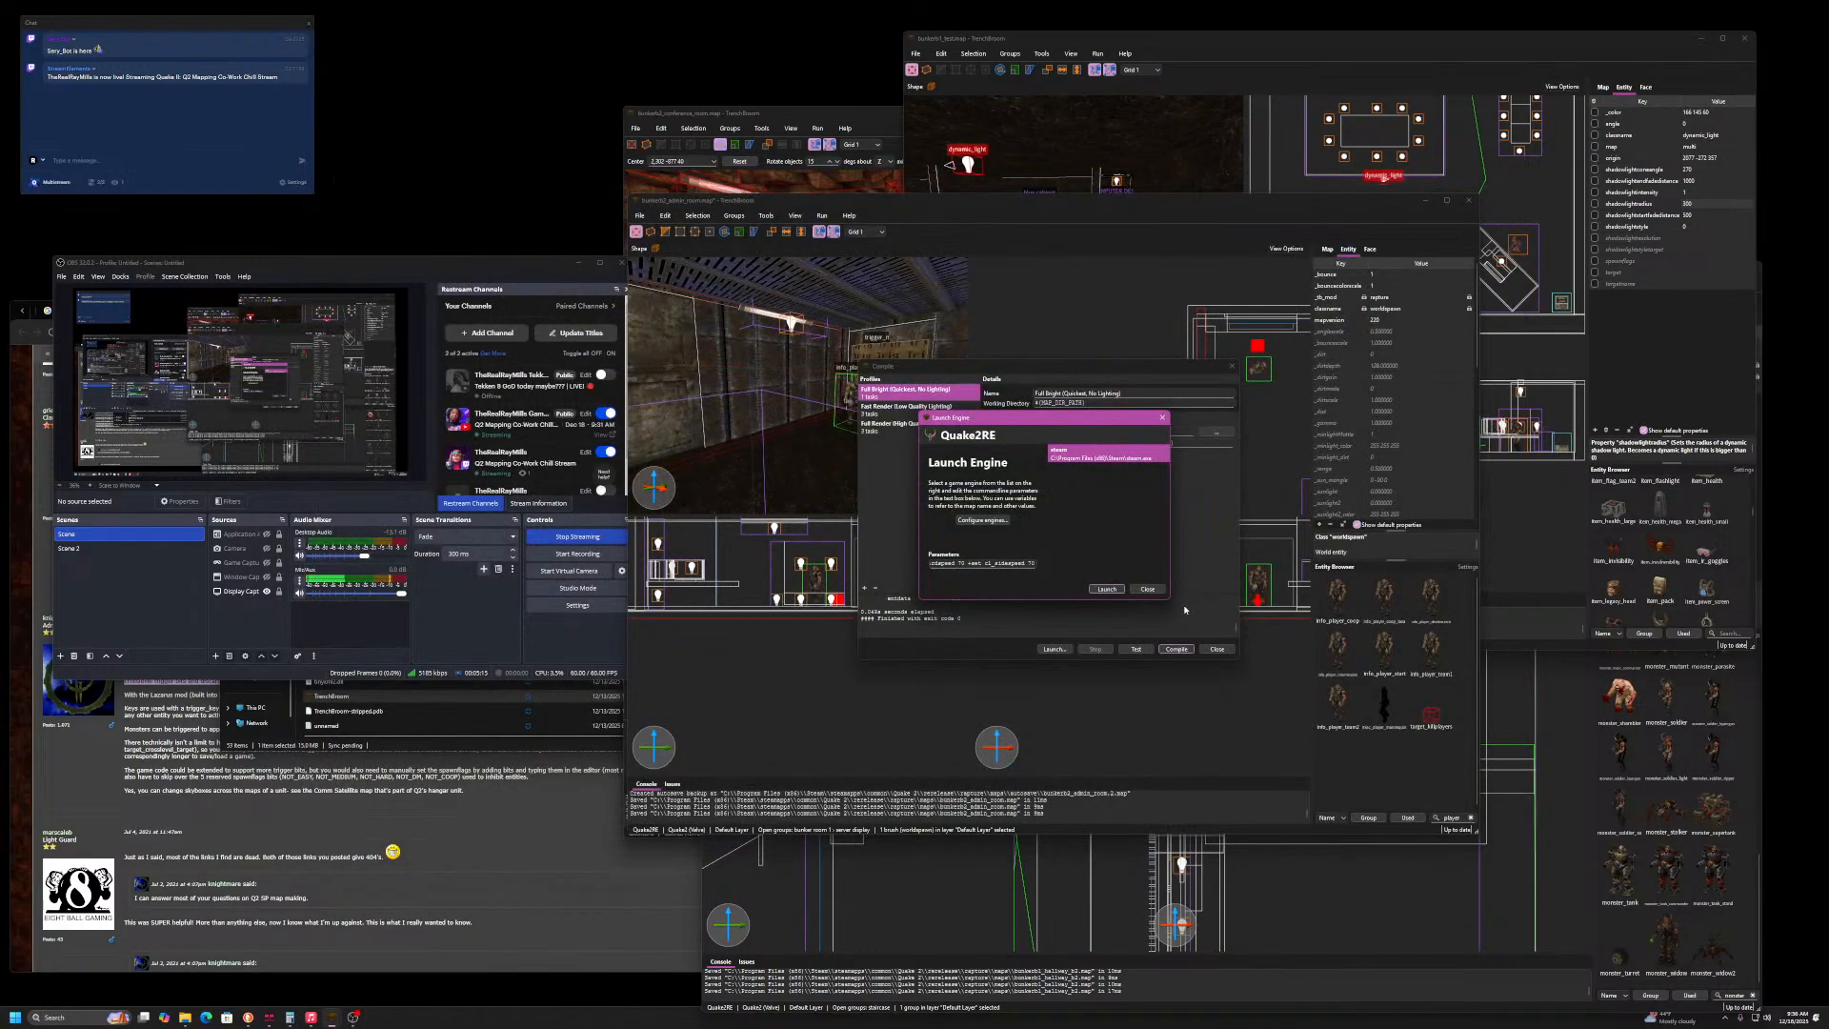
- Close the launch and compile dialogs and check the info_player_start properties and the target_changelevel's map value in the admin room
{"action": "left_click", "coordinate": [1148, 591]}
{"action": "left_click", "coordinate": [1221, 651]}
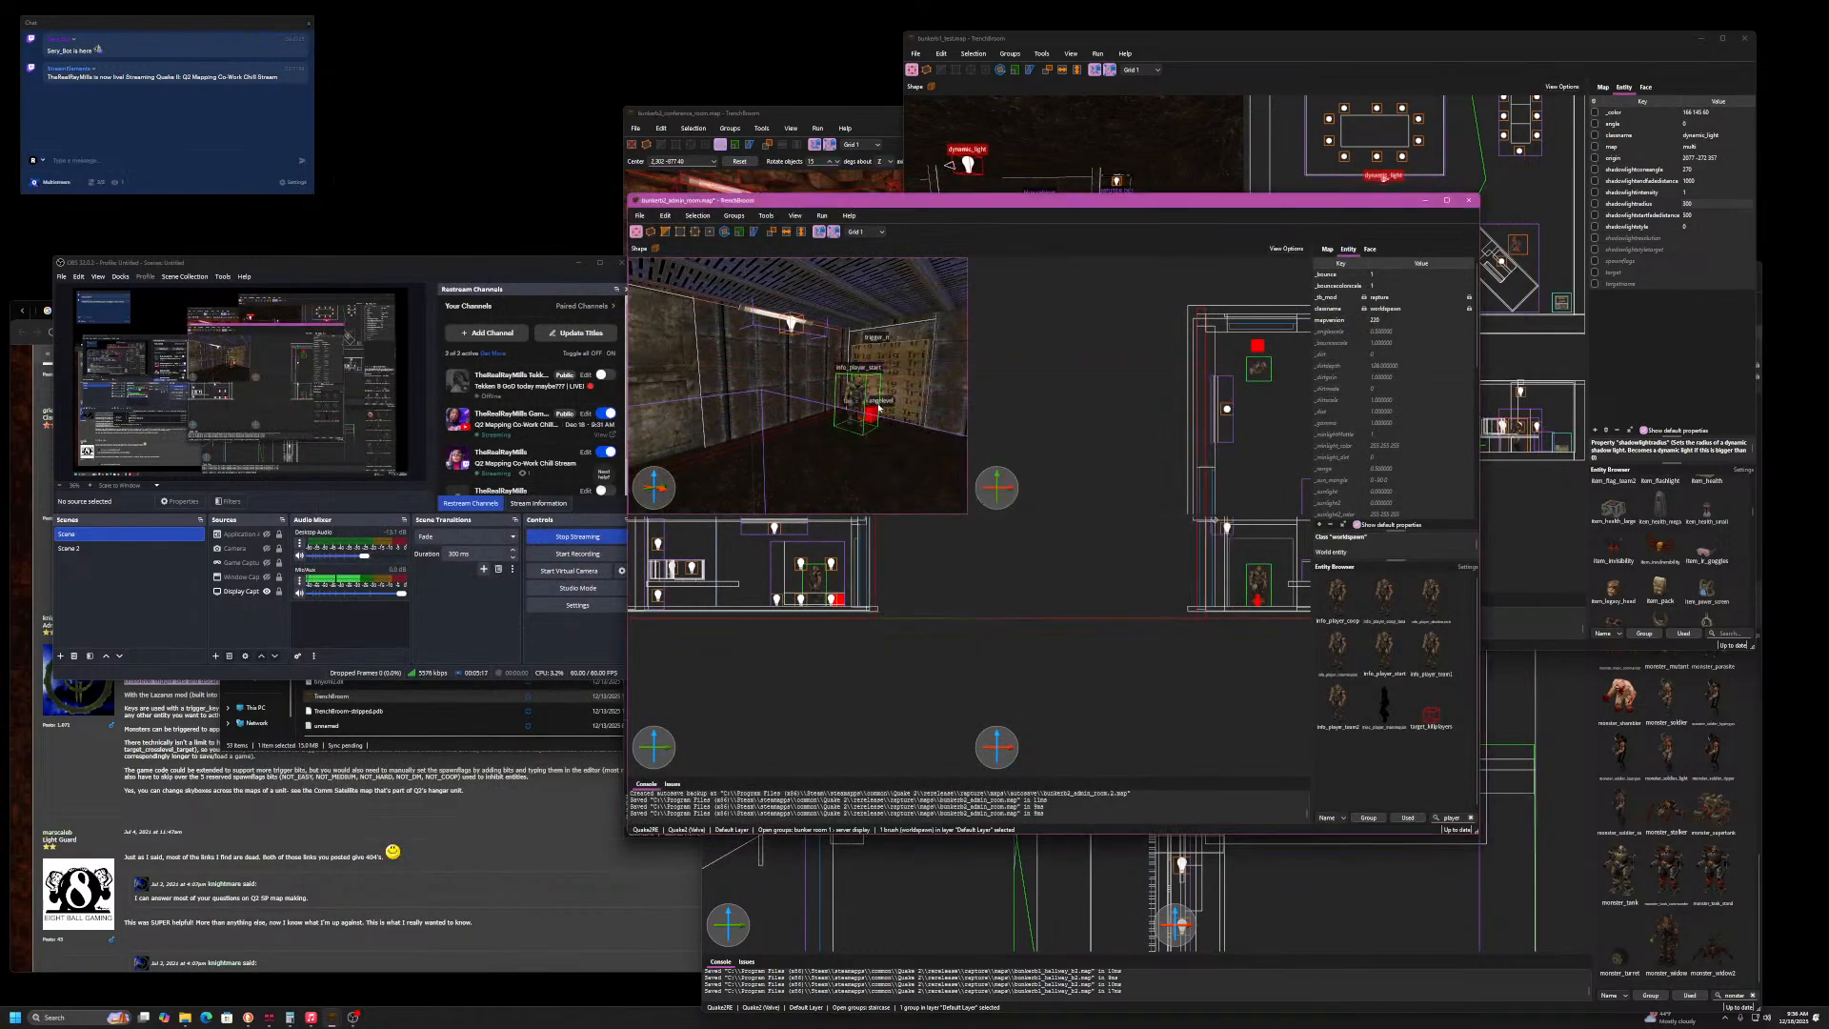
{"action": "left_click", "coordinate": [862, 398]}
{"action": "scroll", "coordinate": [862, 398], "scroll_direction": "up", "scroll_amount": 5}
{"action": "right_click_drag", "start_coordinate": [878, 405], "coordinate": [930, 408]}
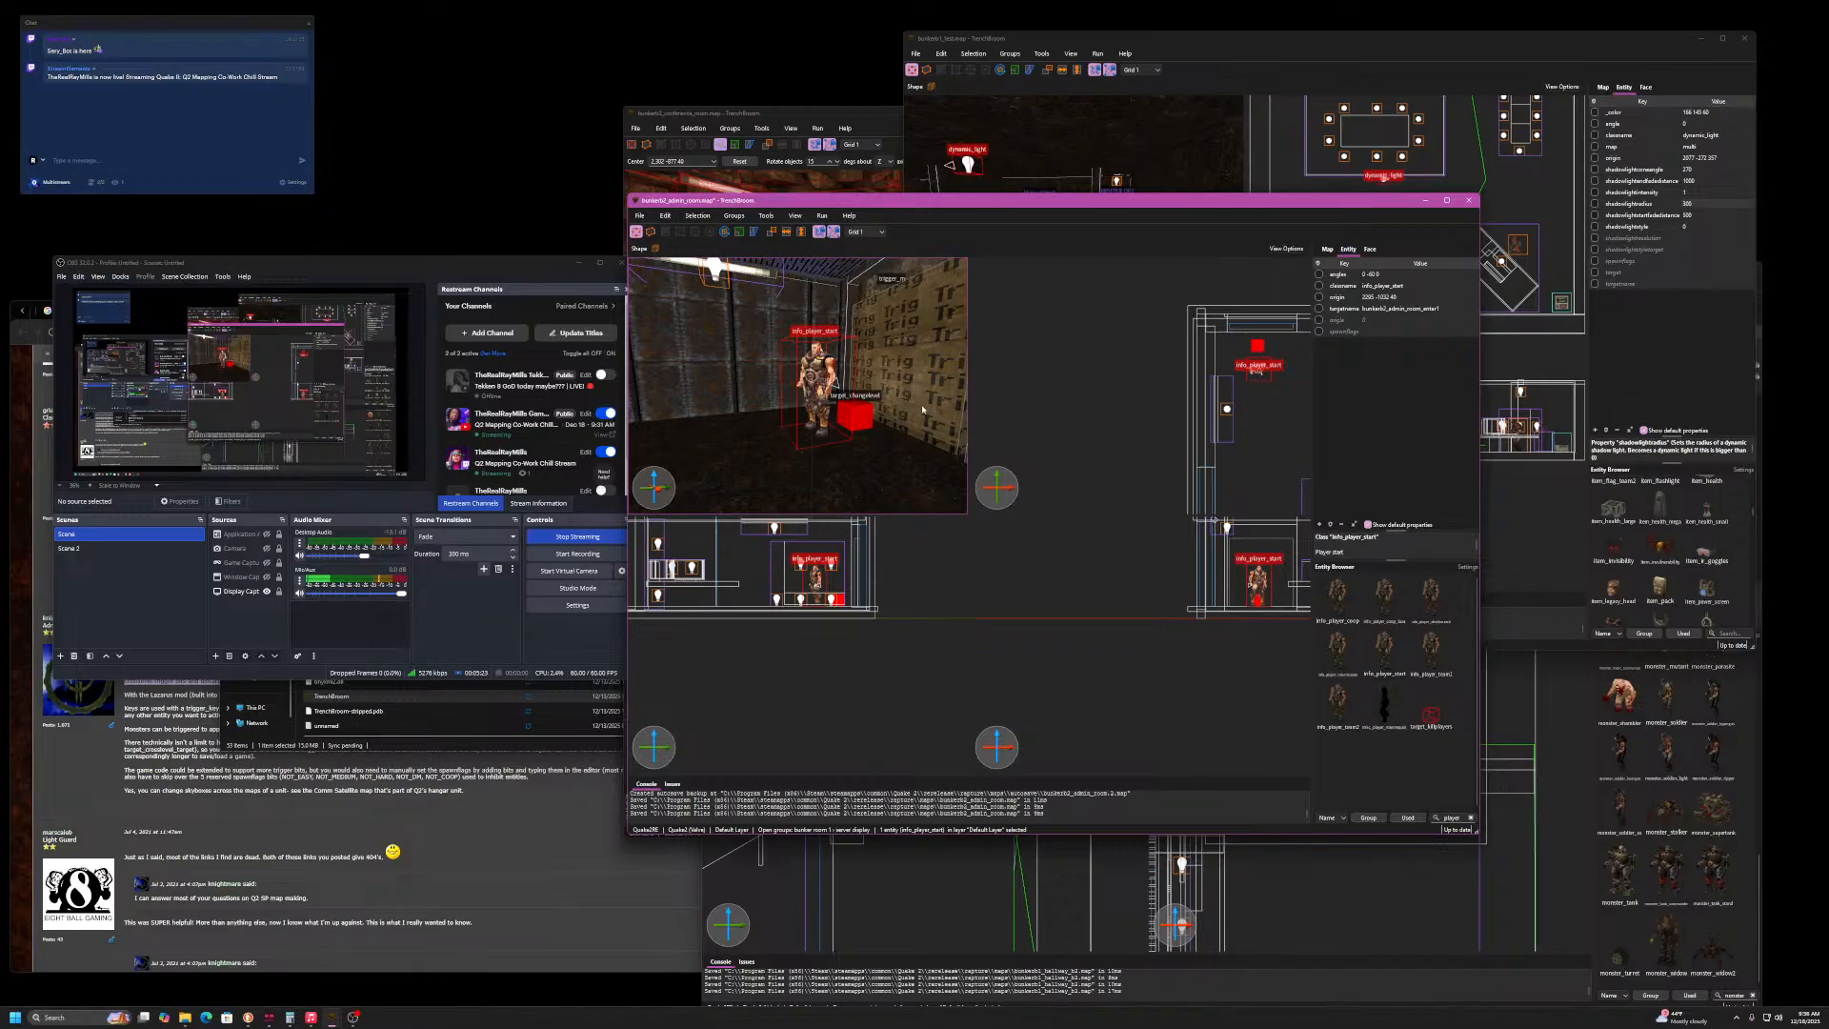
{"action": "left_click", "coordinate": [867, 410]}
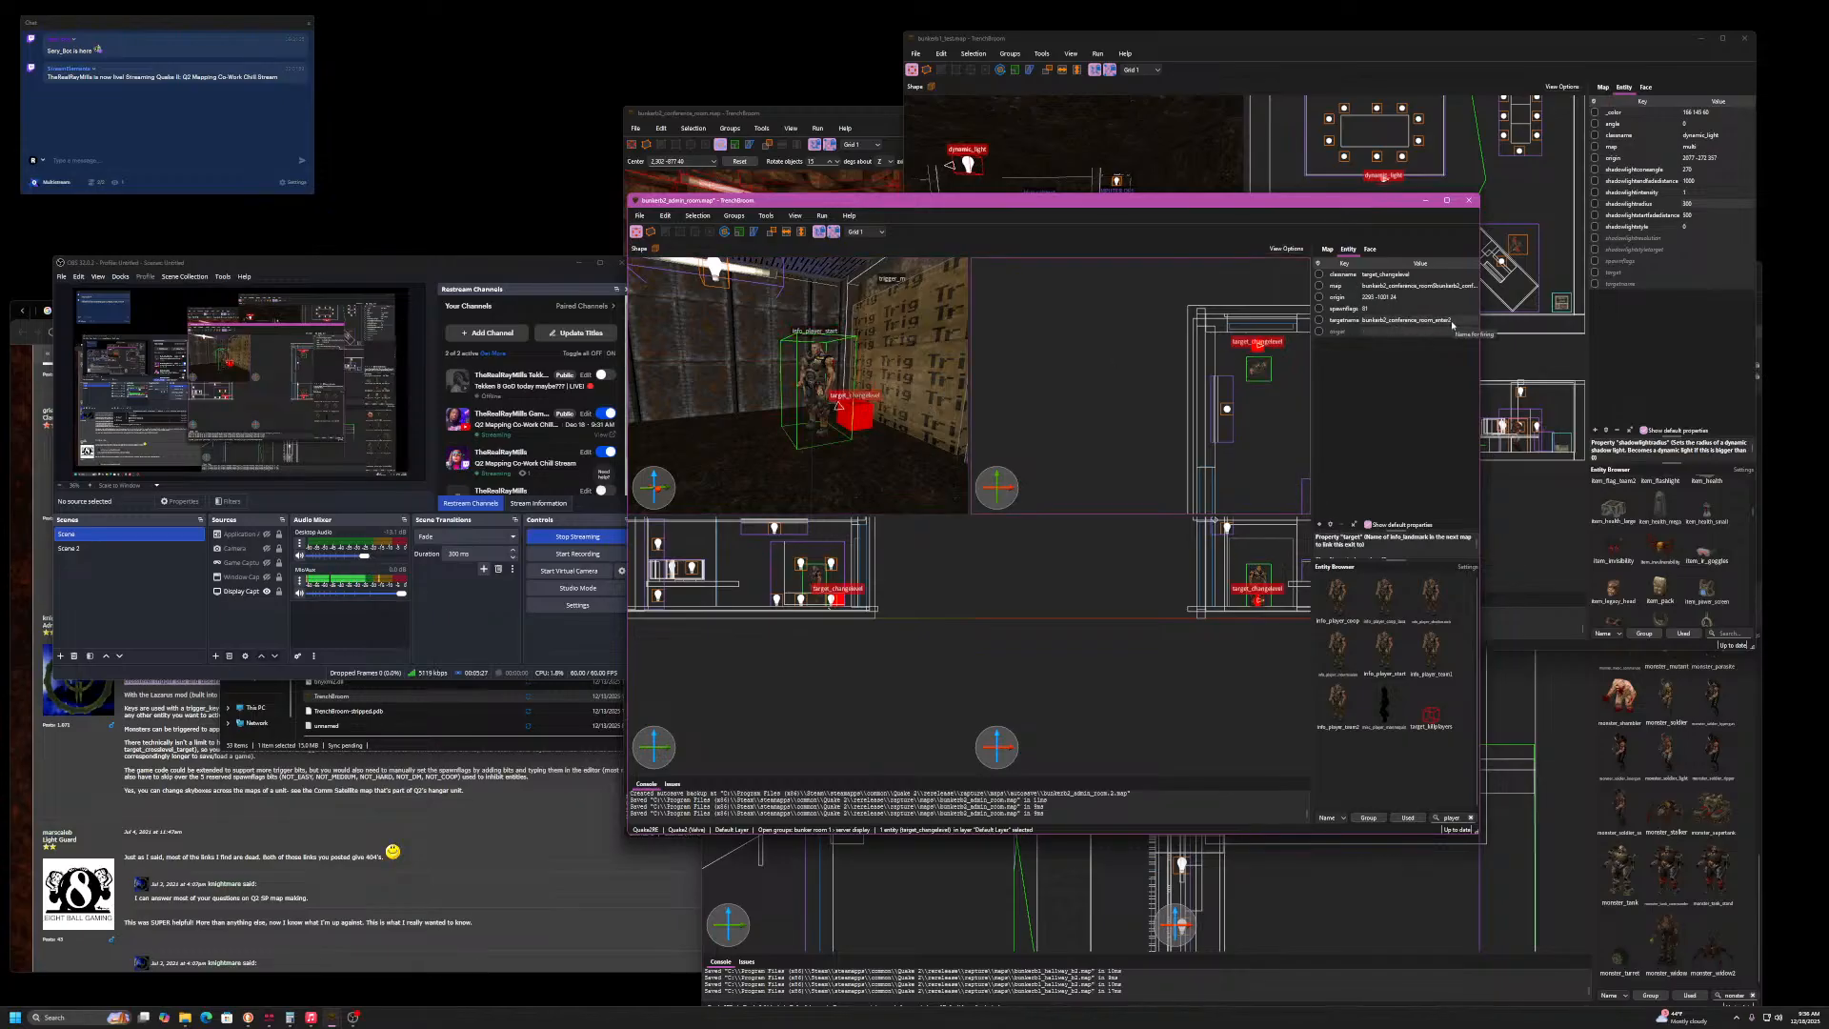
{"action": "double_click", "coordinate": [1452, 286]}
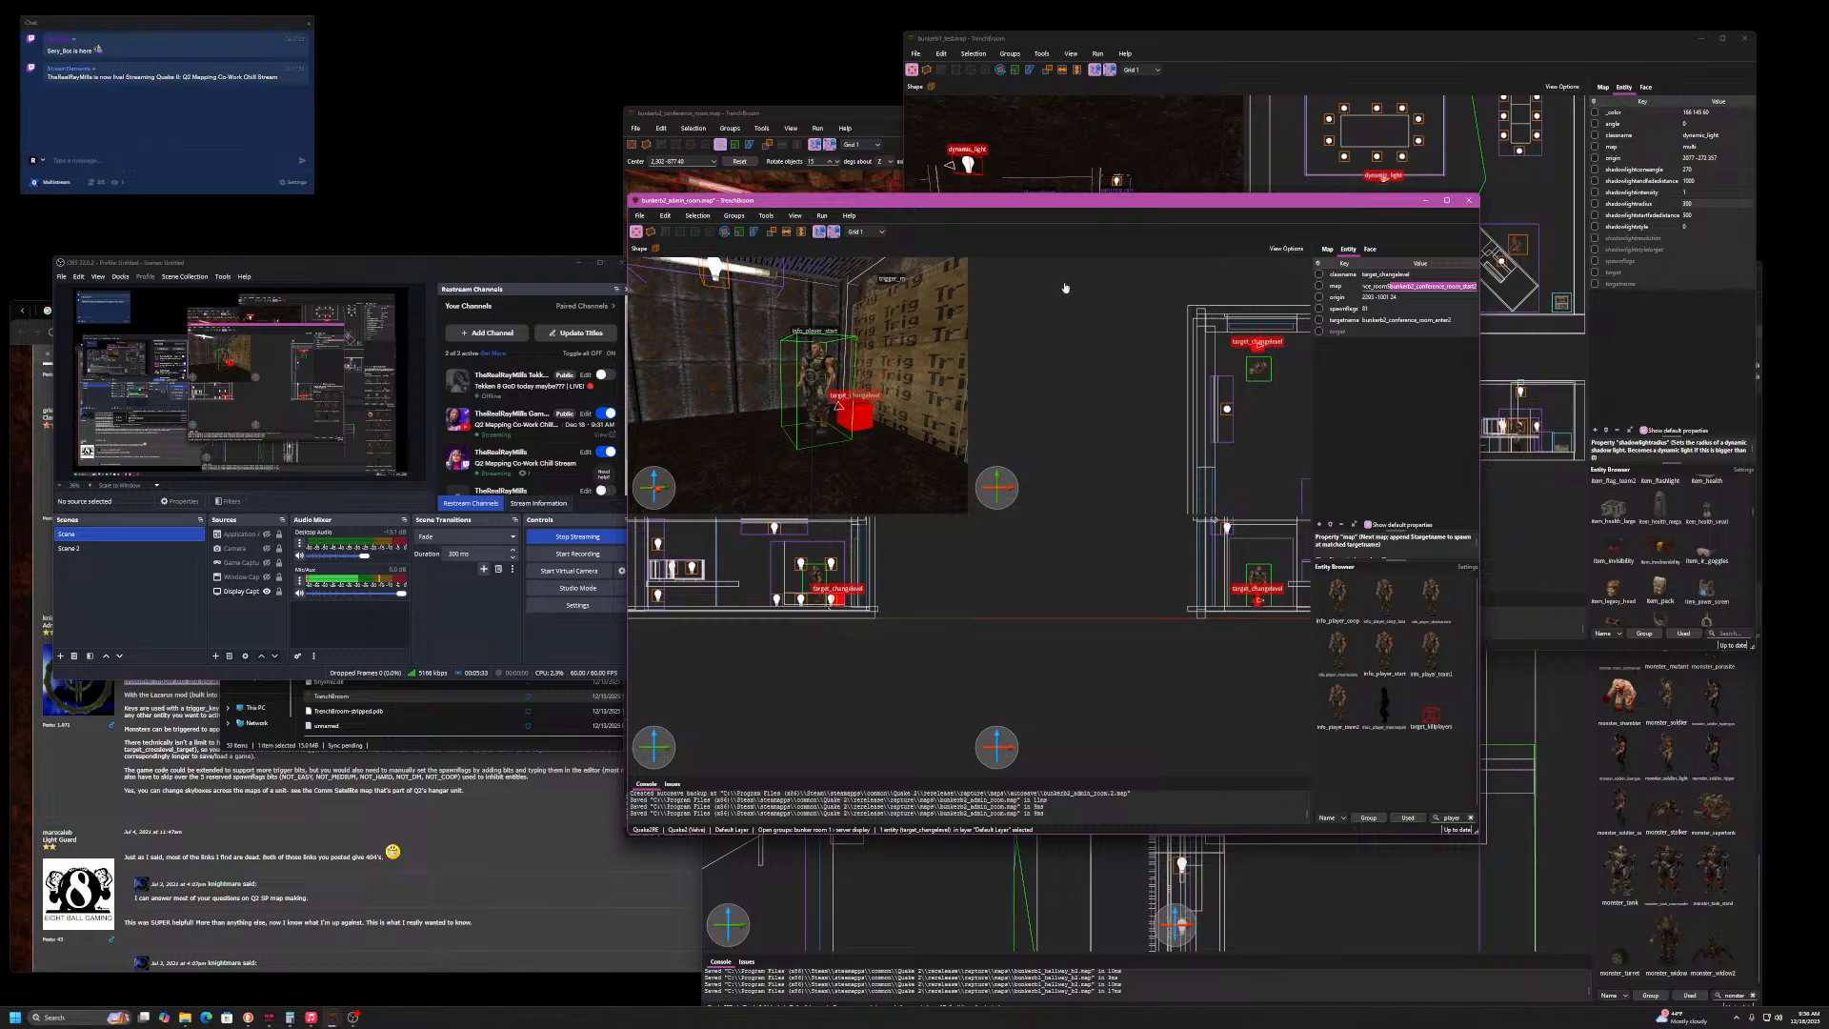
- Switch to the conference room map, clear the selection, and check the info_player_start and target_changelevel properties beside the admin room doorway
{"action": "left_click", "coordinate": [759, 113]}
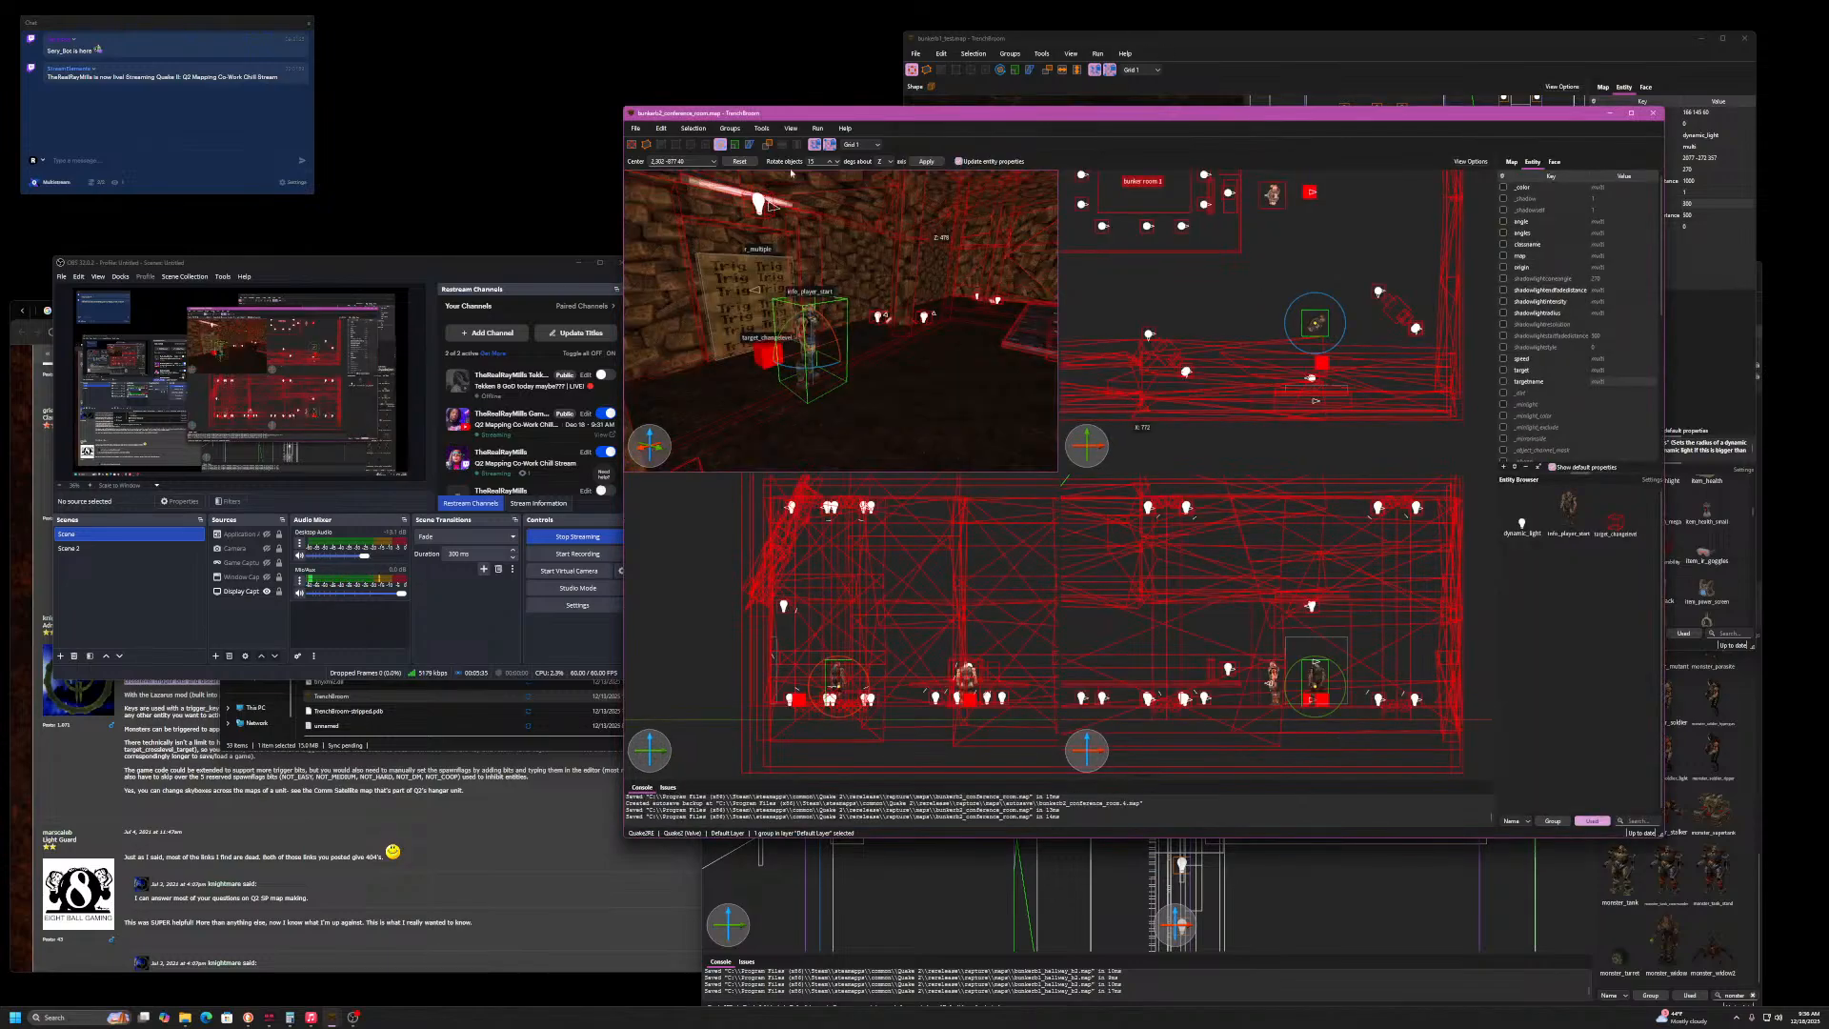
{"action": "double_click", "coordinate": [817, 311]}
{"action": "key", "text": "Escape"}
{"action": "key", "text": "Escape"}
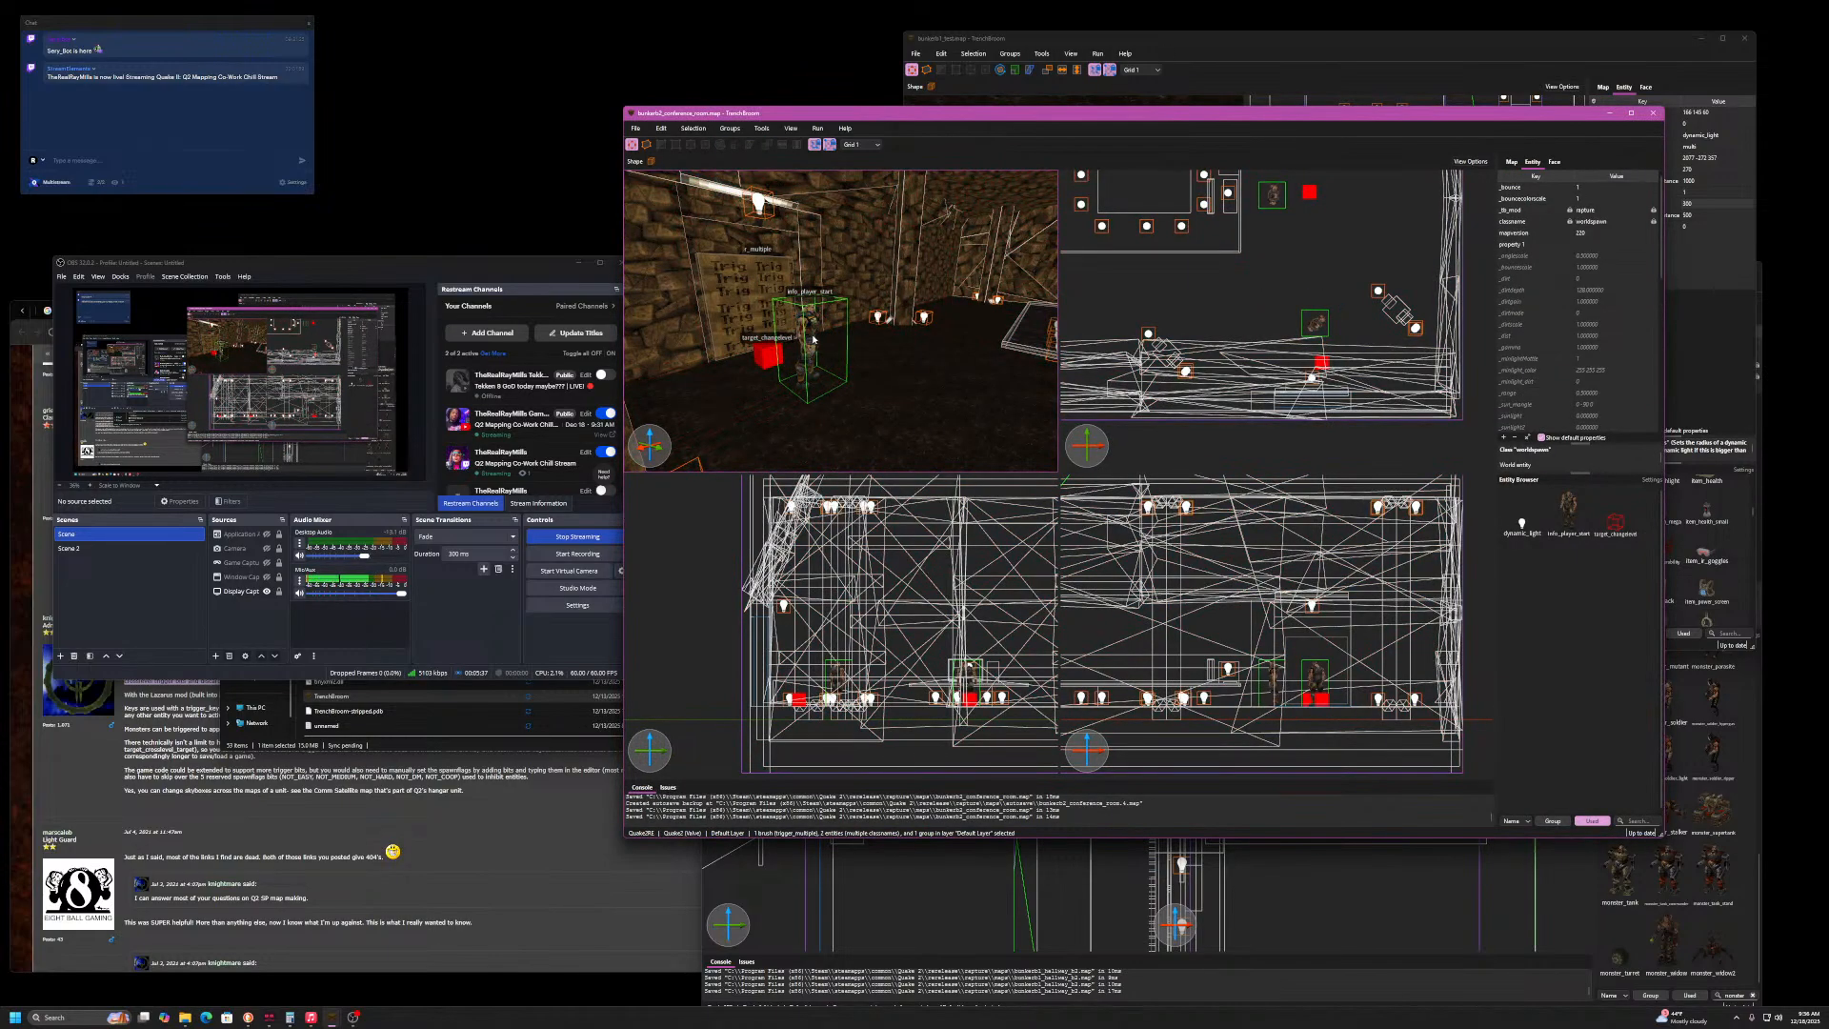
{"action": "left_click", "coordinate": [814, 340]}
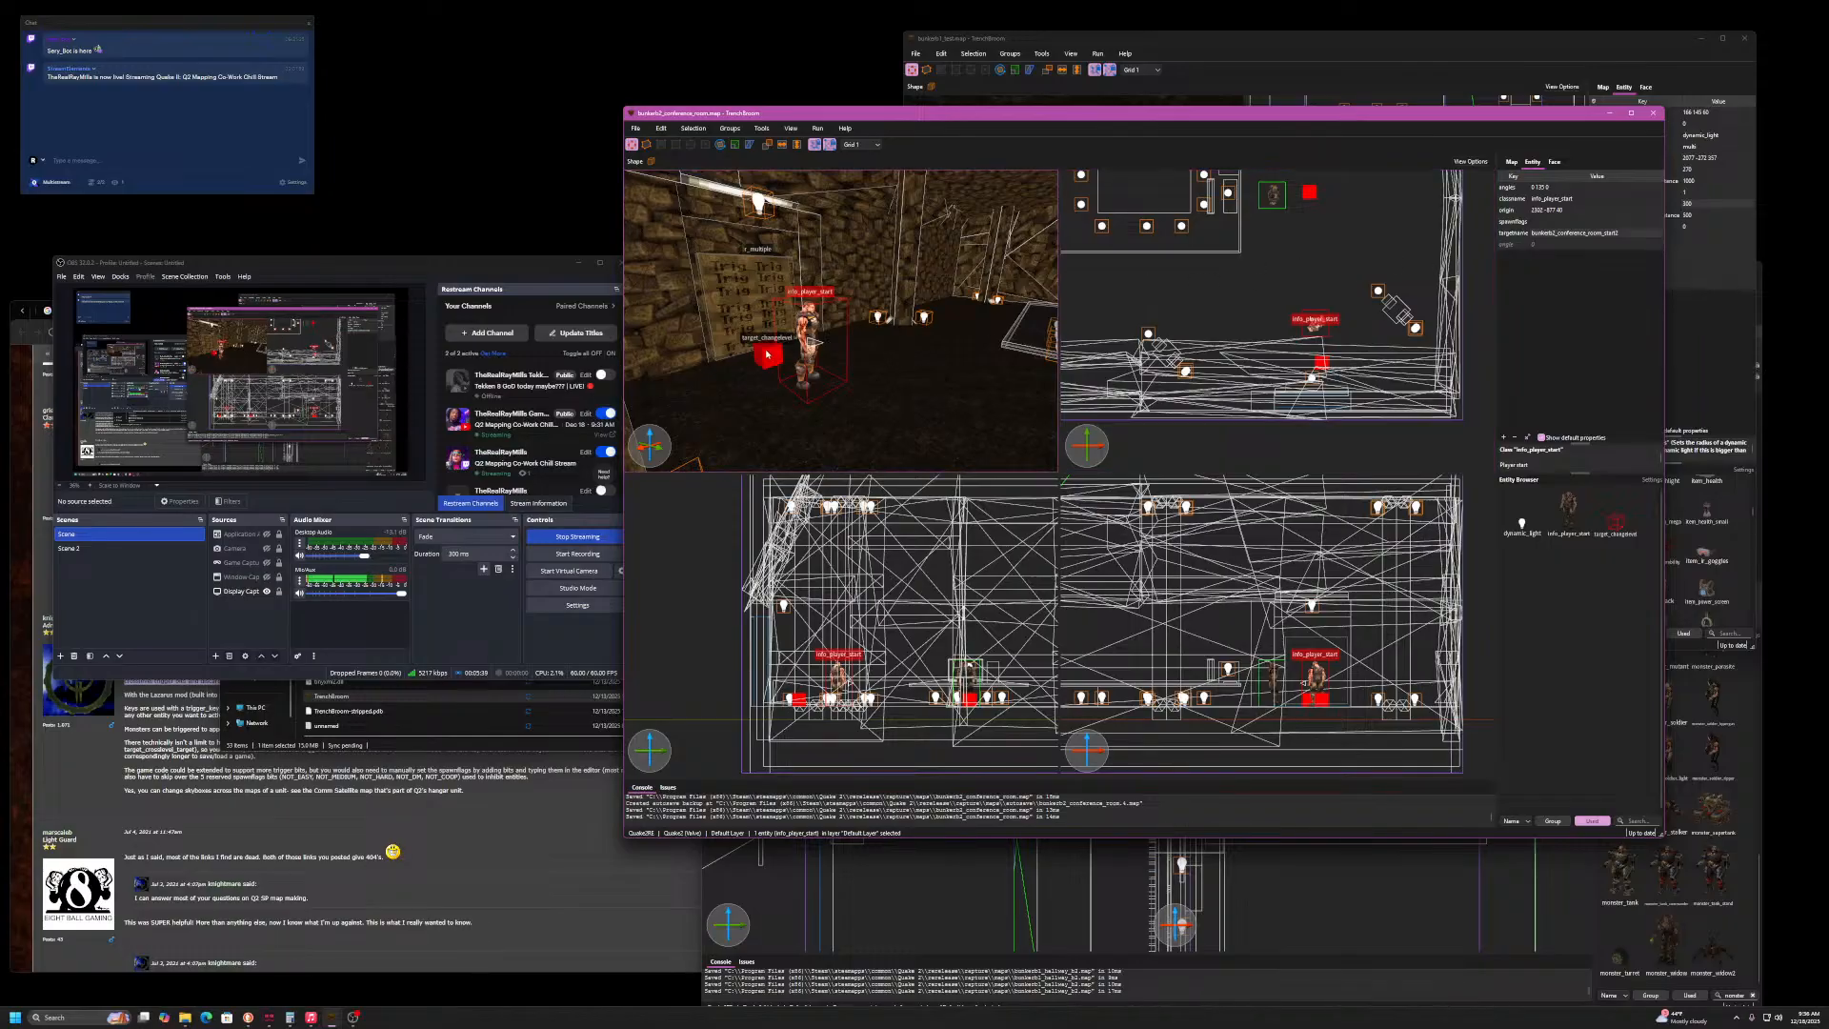
{"action": "left_click", "coordinate": [766, 357]}
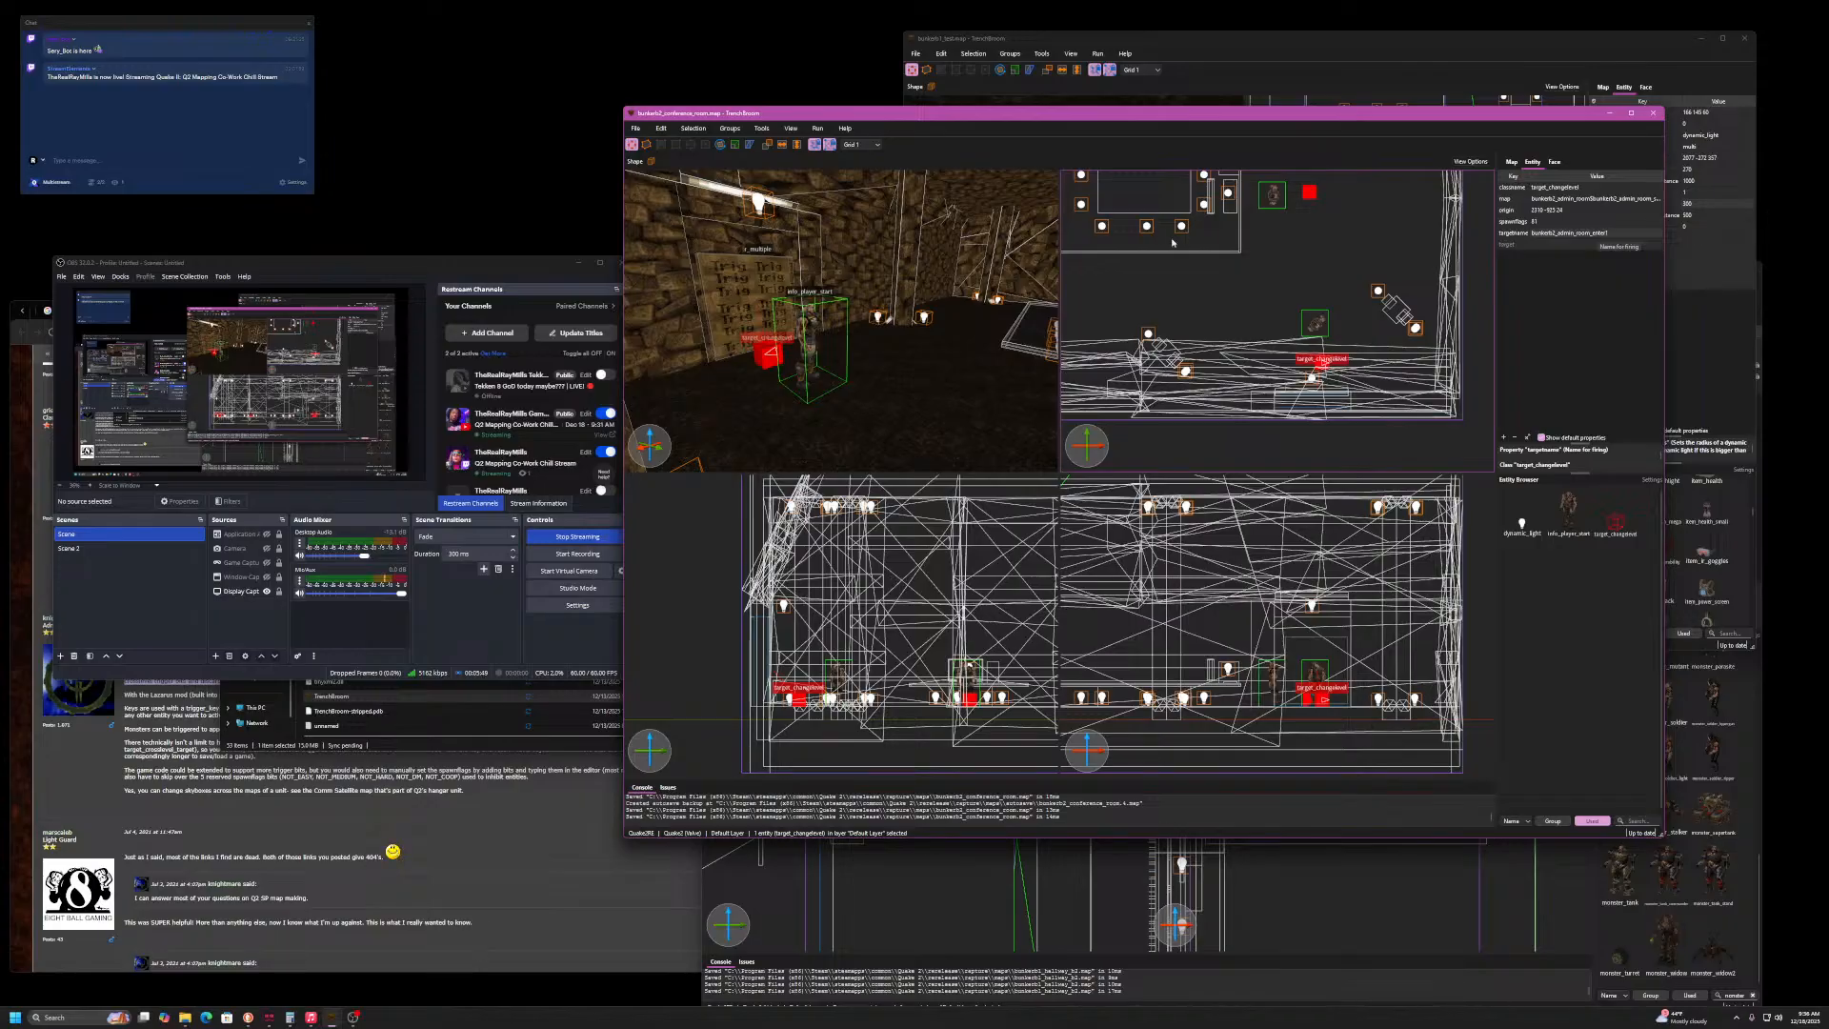
- Check the trigger_multiple's target at the admin room doorway and remove the spawnflags property from the info_player_start beside it
{"action": "left_click", "coordinate": [755, 285]}
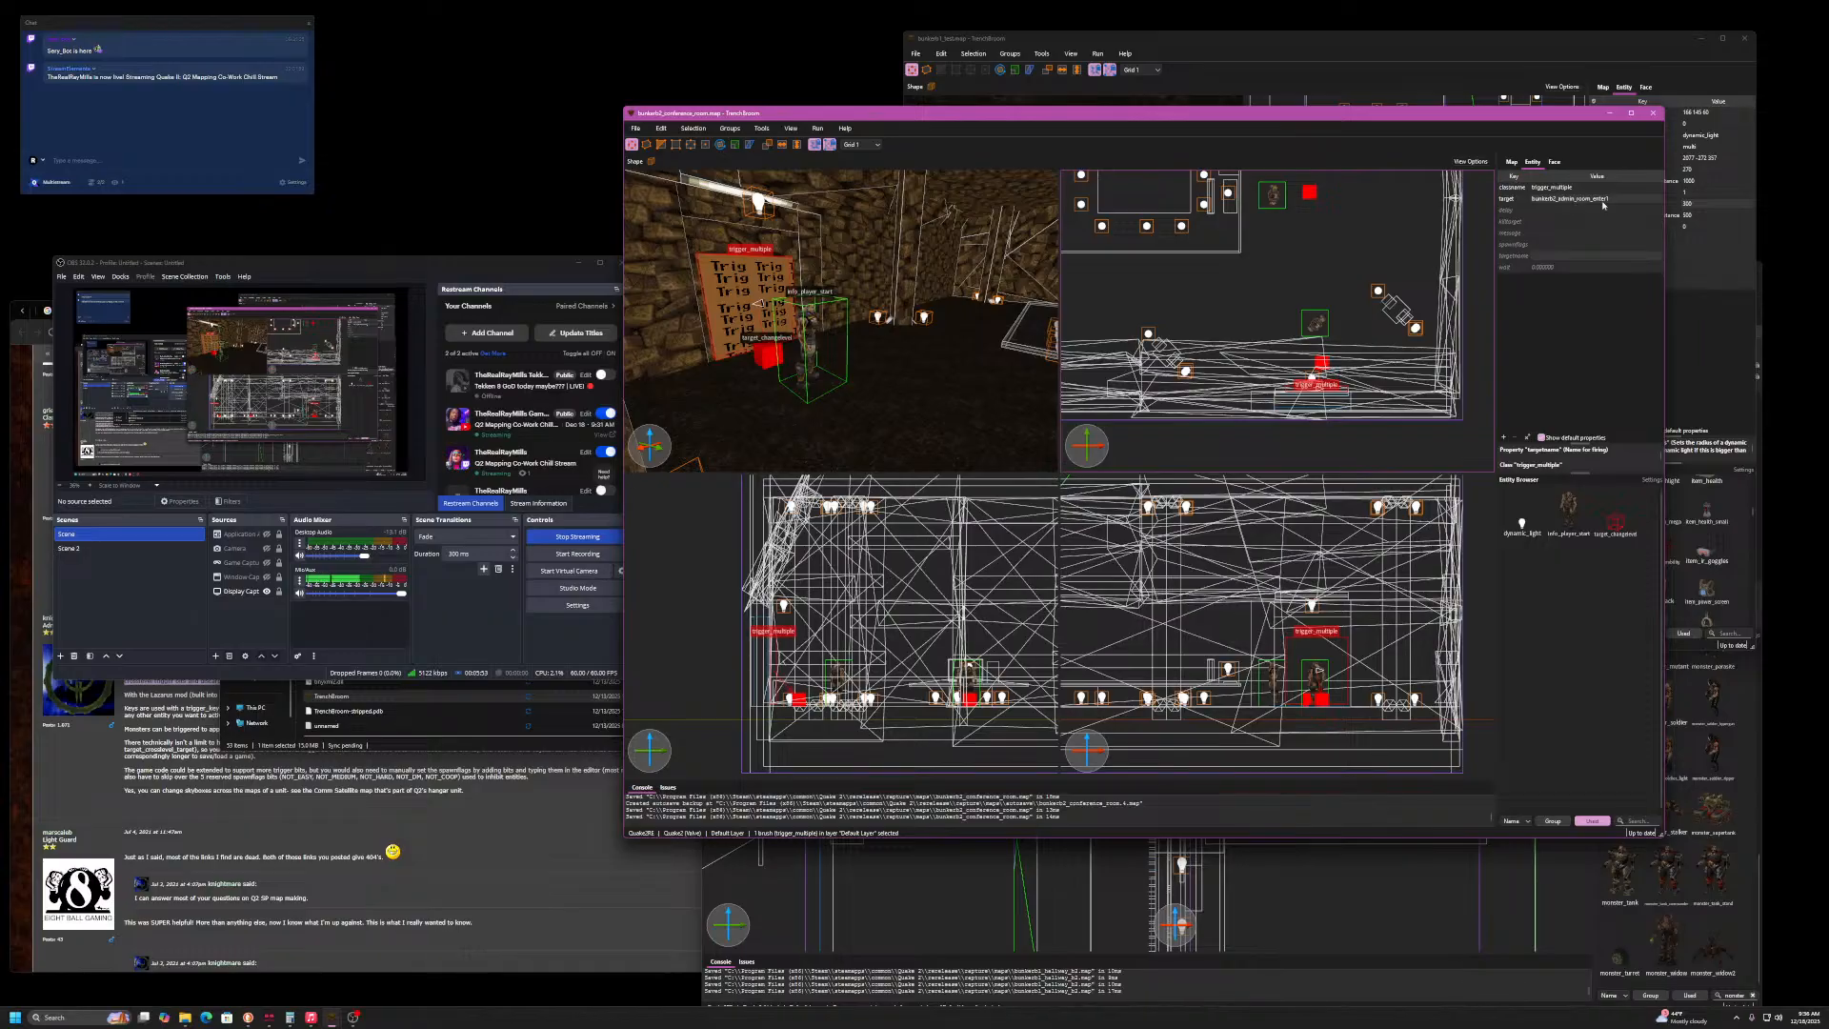
{"action": "left_click", "coordinate": [745, 288]}
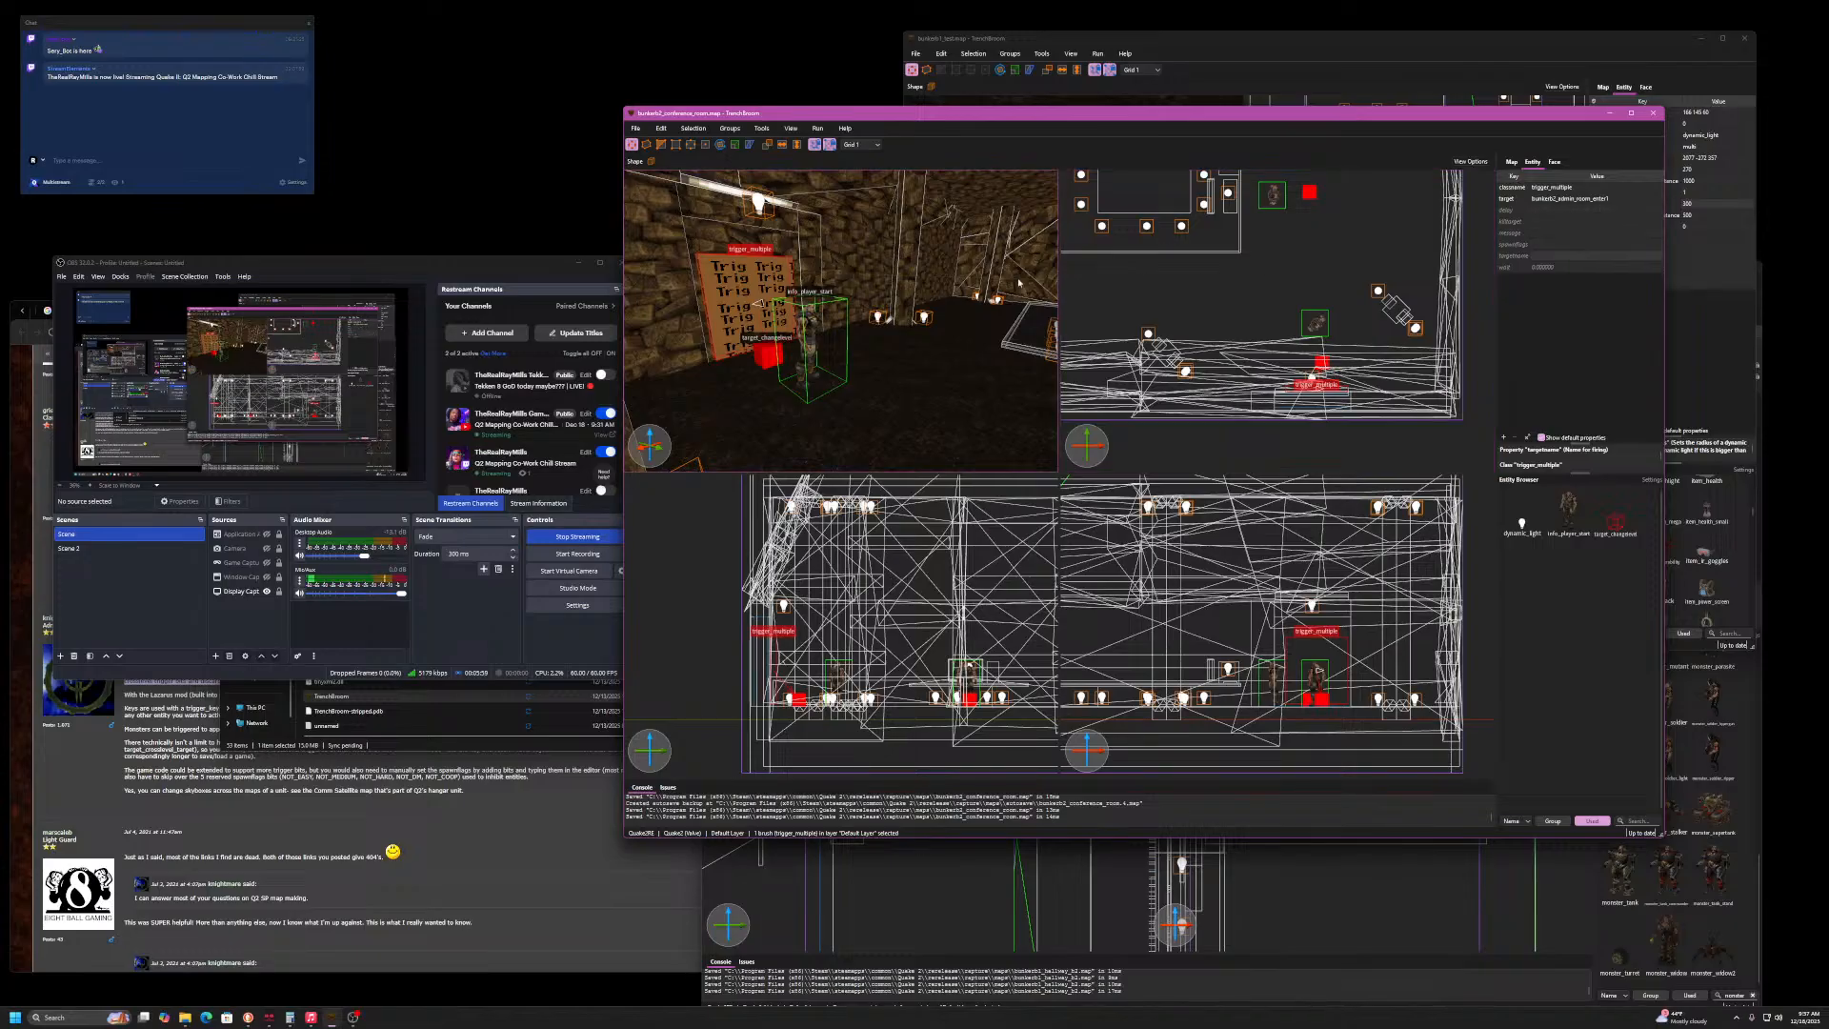
{"action": "left_click", "coordinate": [805, 344]}
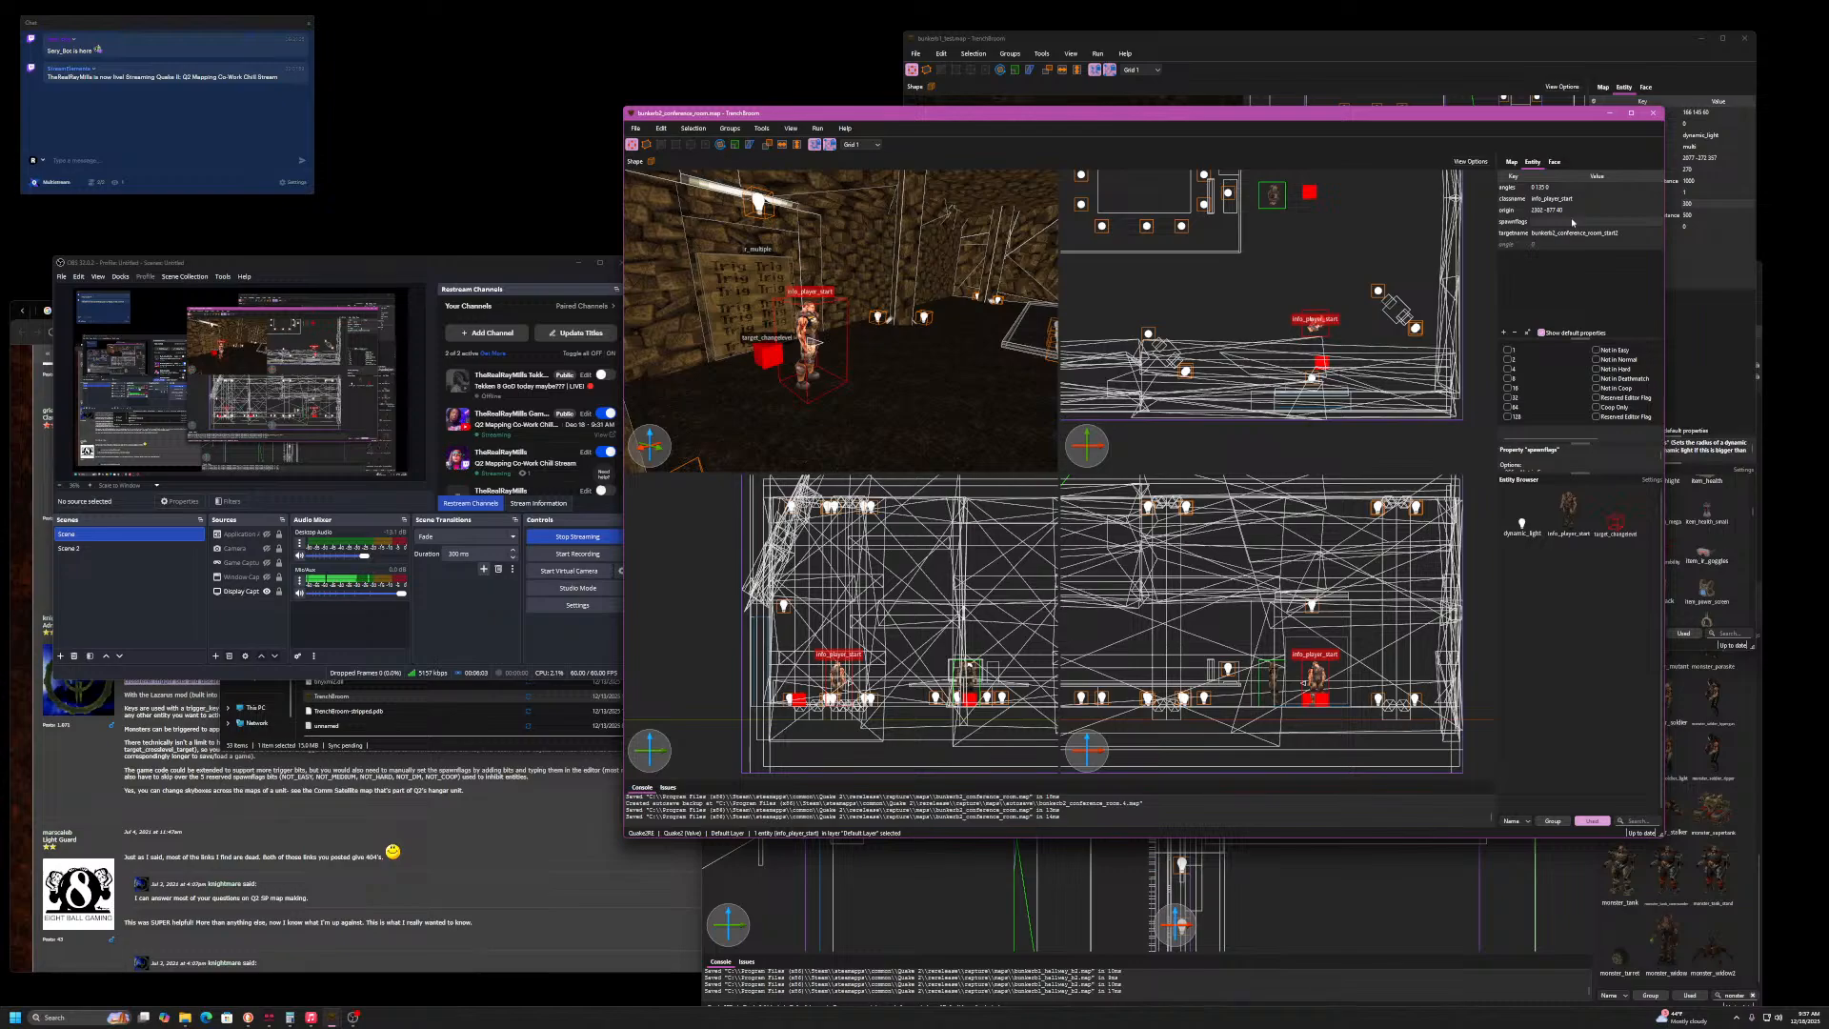
{"action": "right_click", "coordinate": [1572, 221]}
{"action": "left_click", "coordinate": [1509, 321]}
{"action": "left_click", "coordinate": [1515, 334]}
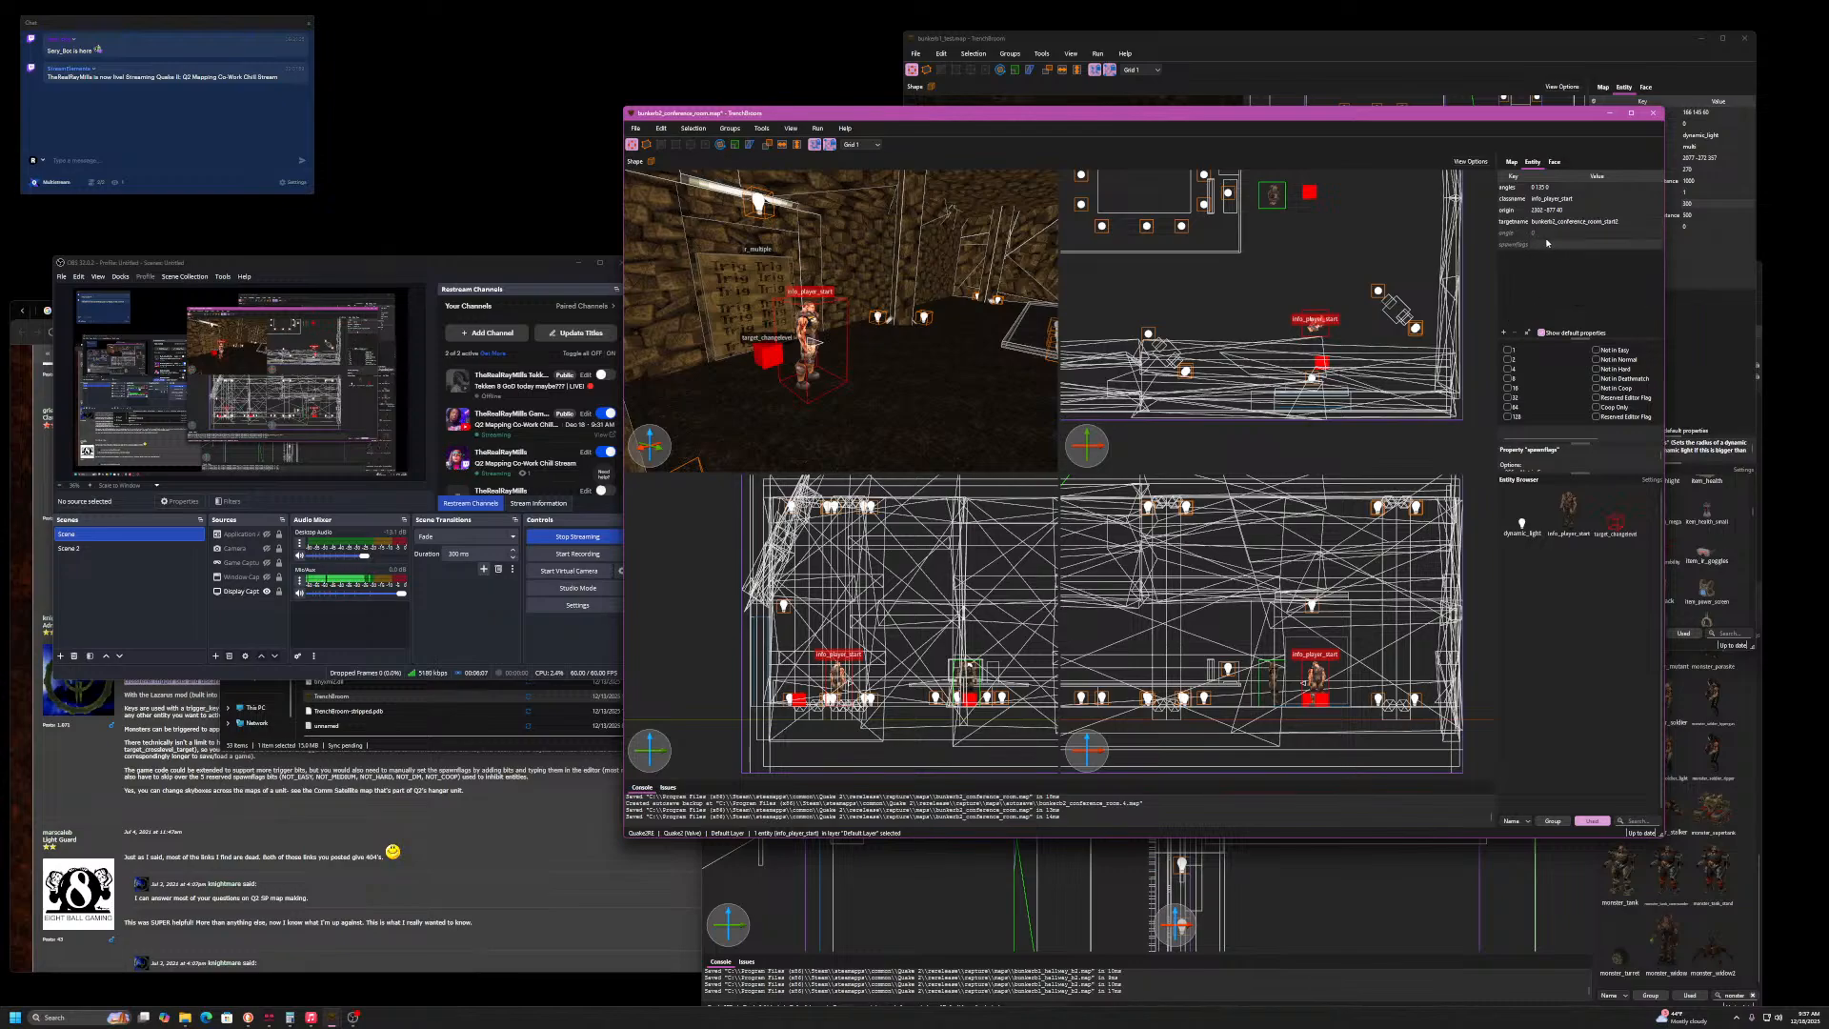
- Check the spawnflags of the target_changelevel and the trigger_multiple at the admin room doorway
{"action": "left_click", "coordinate": [772, 360]}
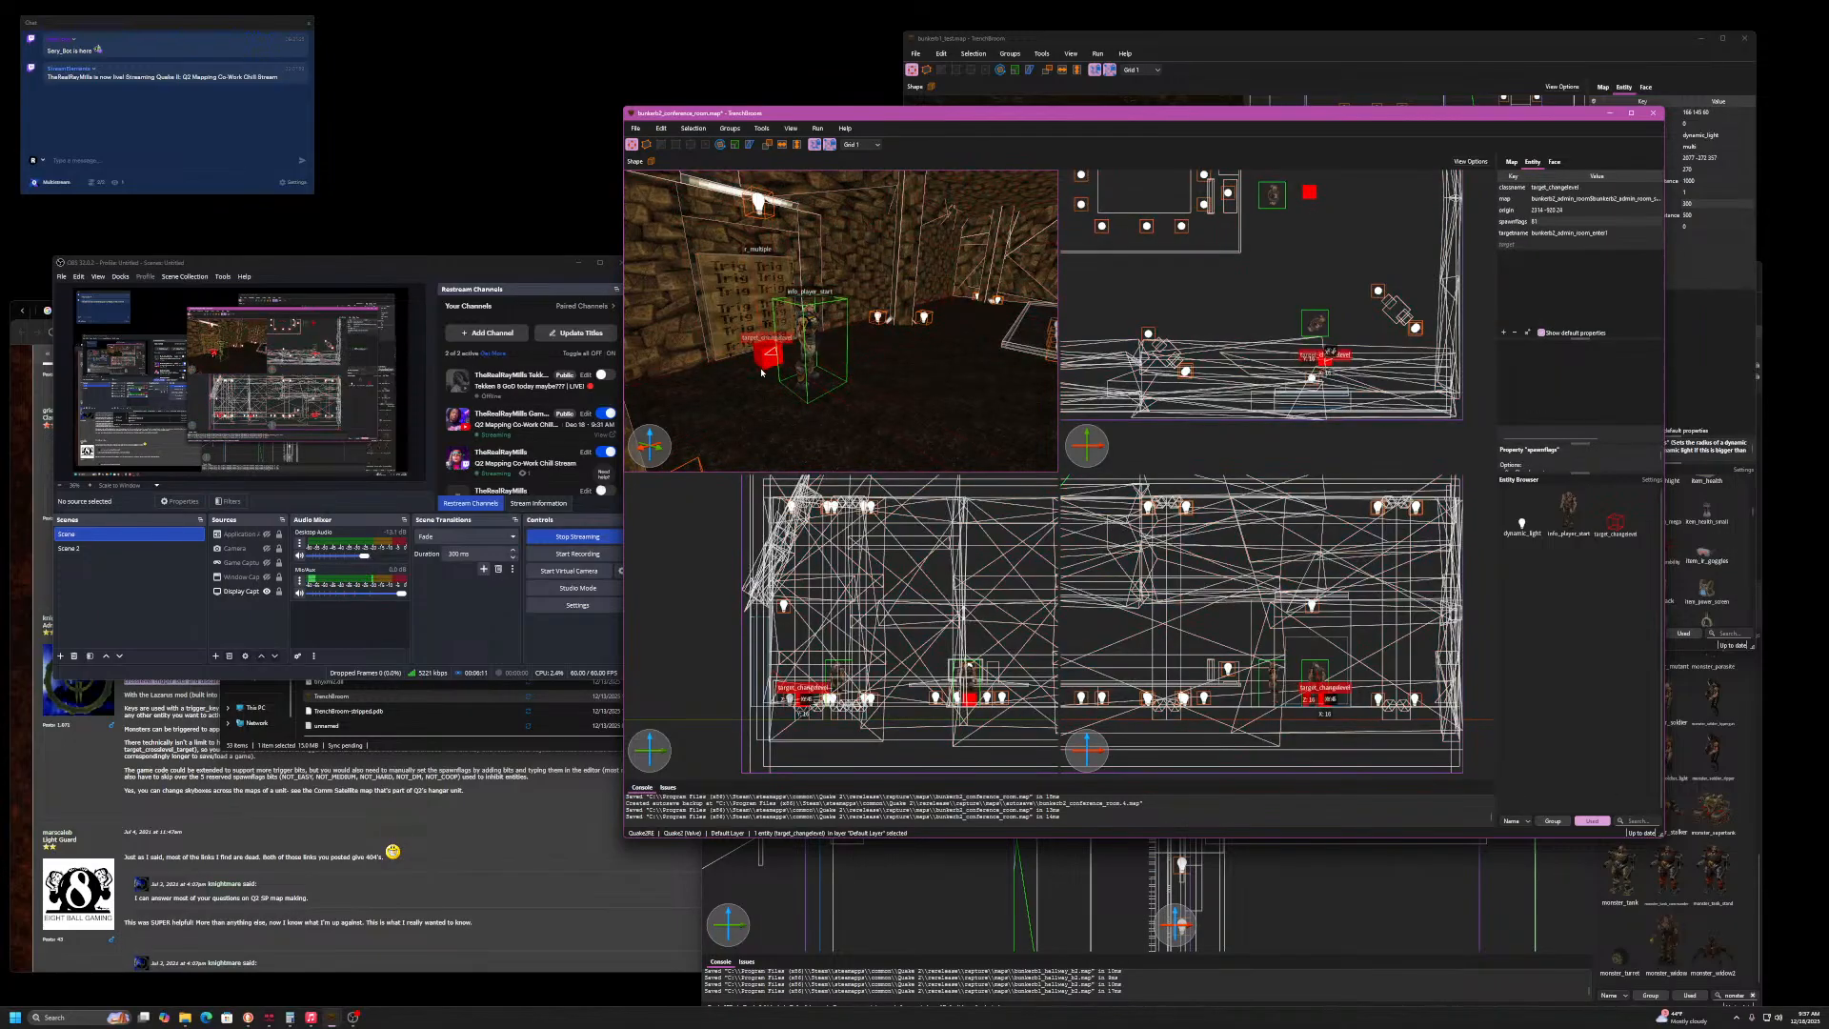
{"action": "left_click_drag", "start_coordinate": [765, 363], "coordinate": [766, 360]}
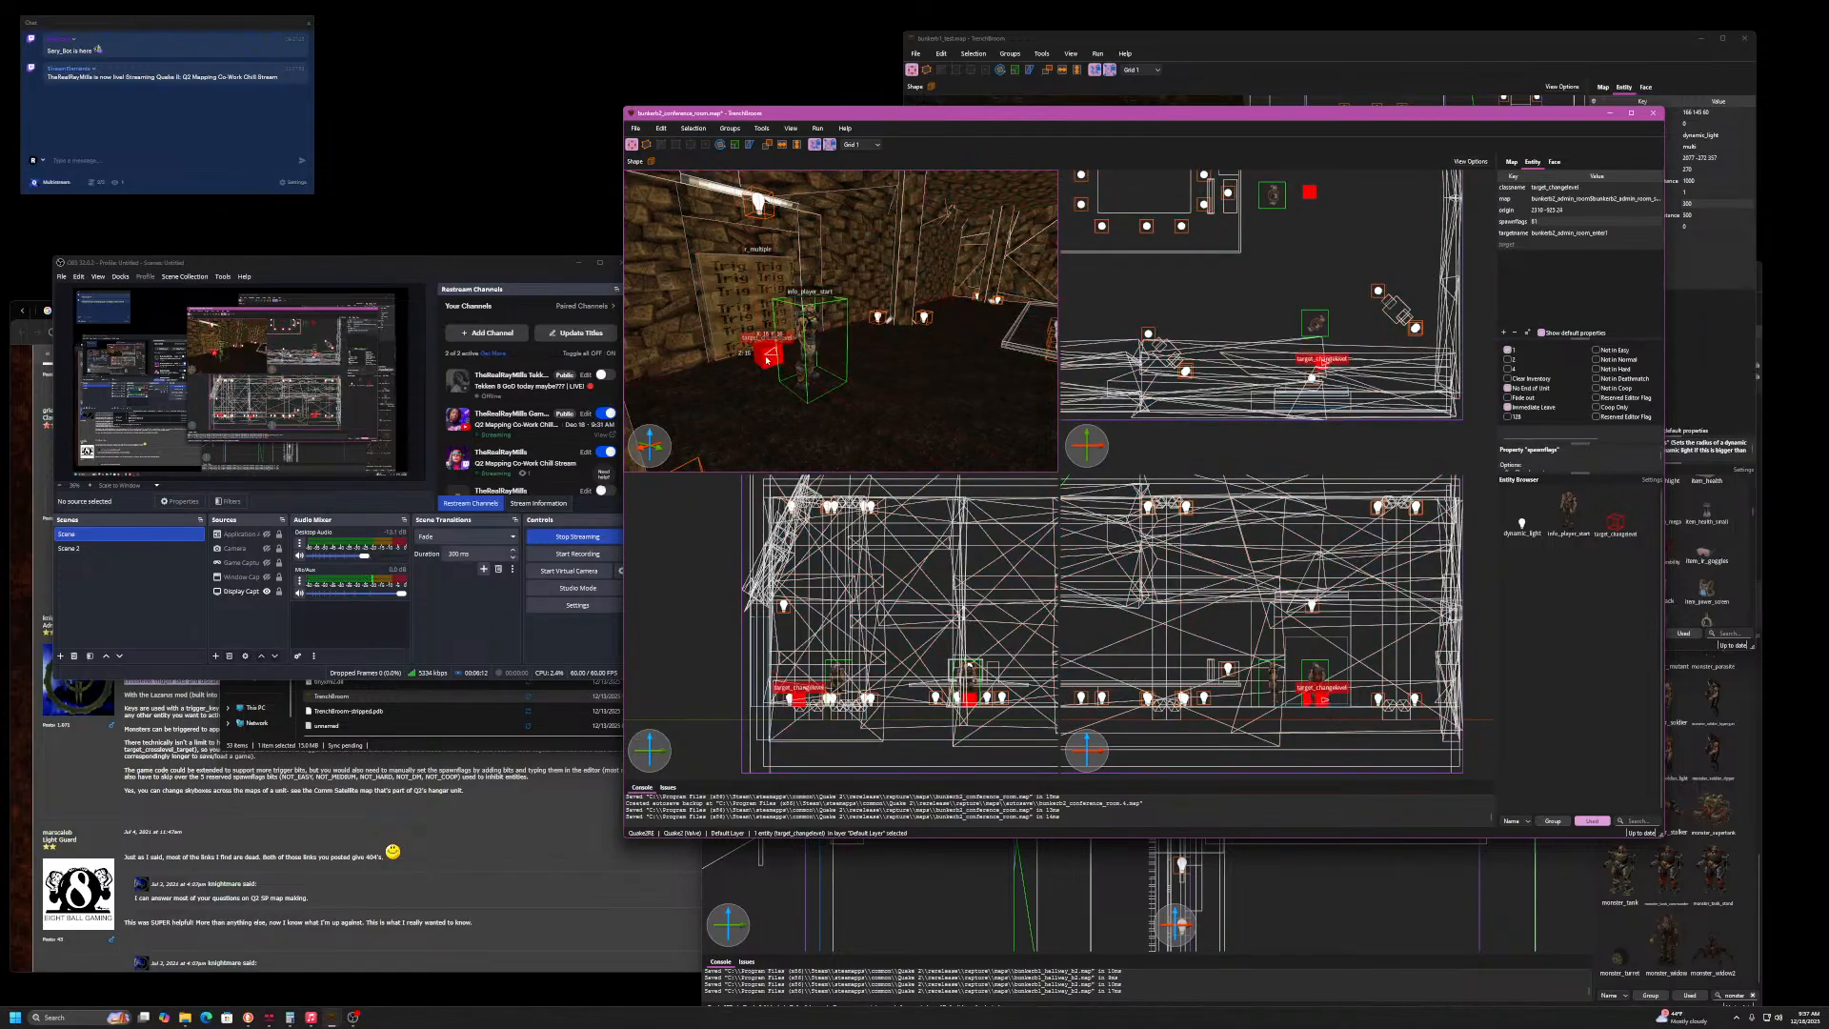
{"action": "left_click", "coordinate": [785, 286]}
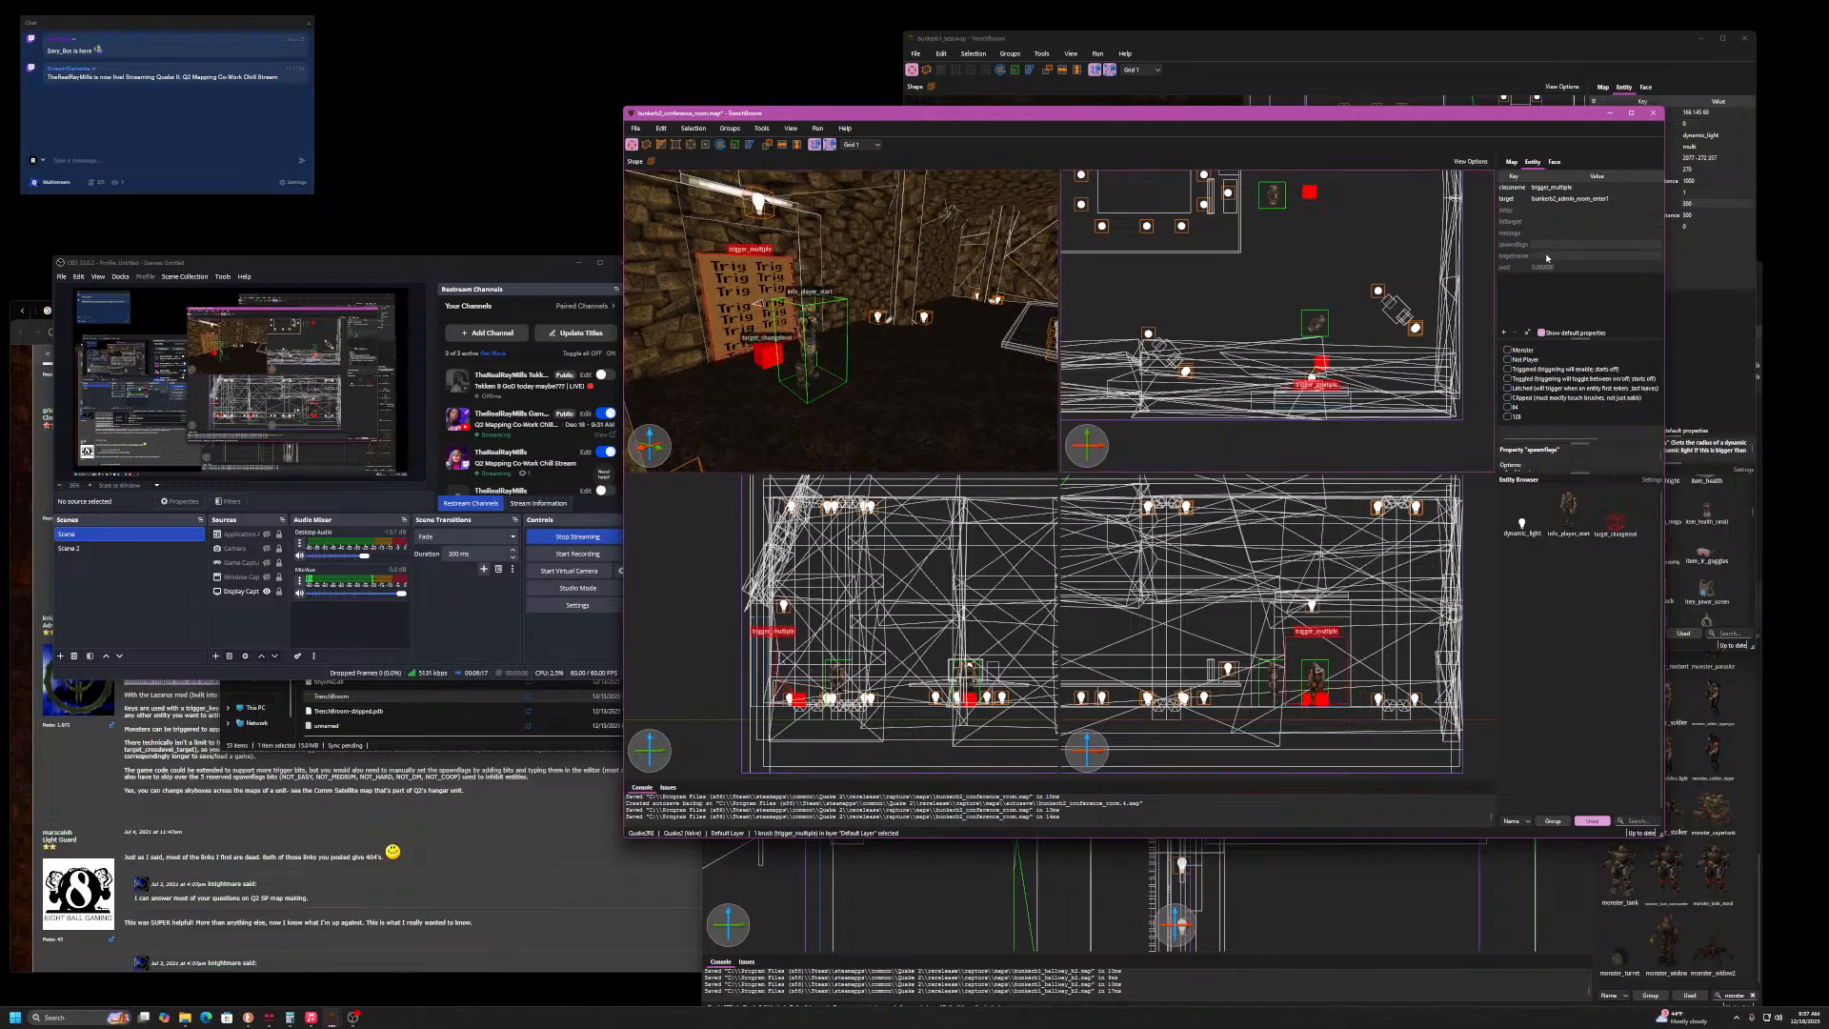
- Save the conference room map and compile it with the Fast Render (Low Quality Lighting) profile
{"action": "key", "text": "ctrl+s"}
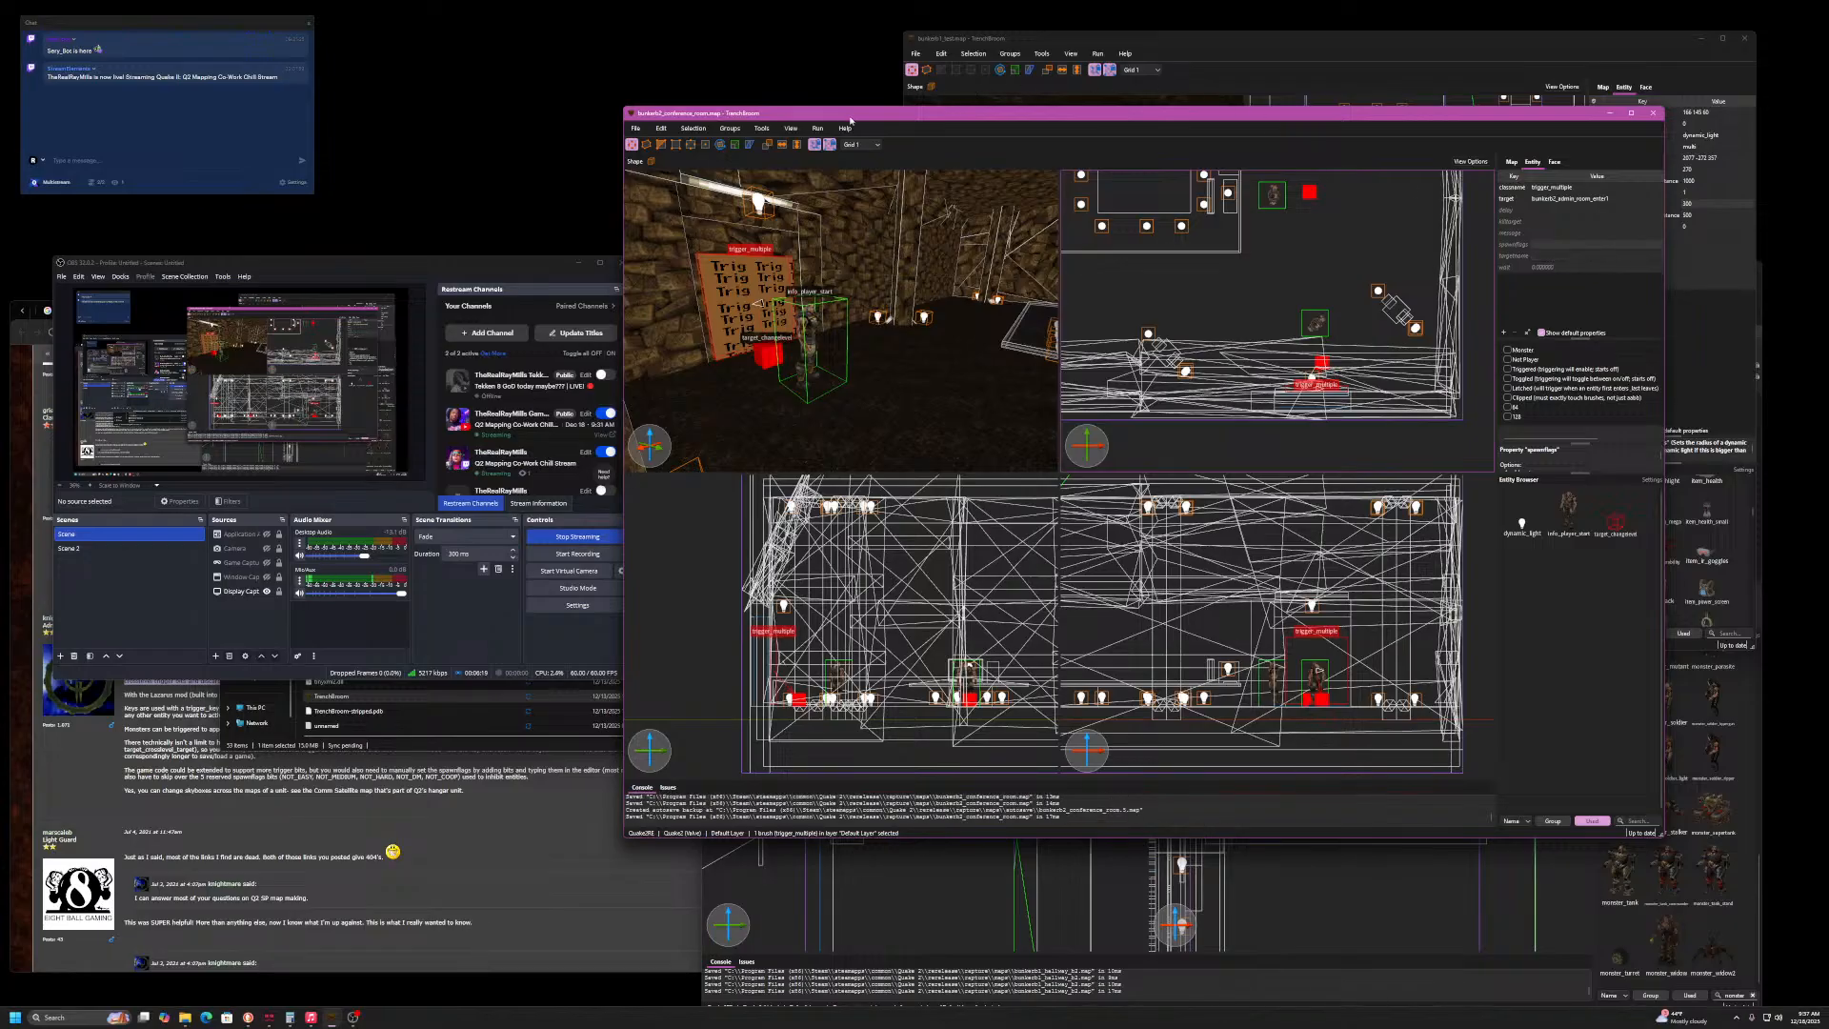
{"action": "left_click", "coordinate": [818, 129]}
{"action": "left_click", "coordinate": [830, 141]}
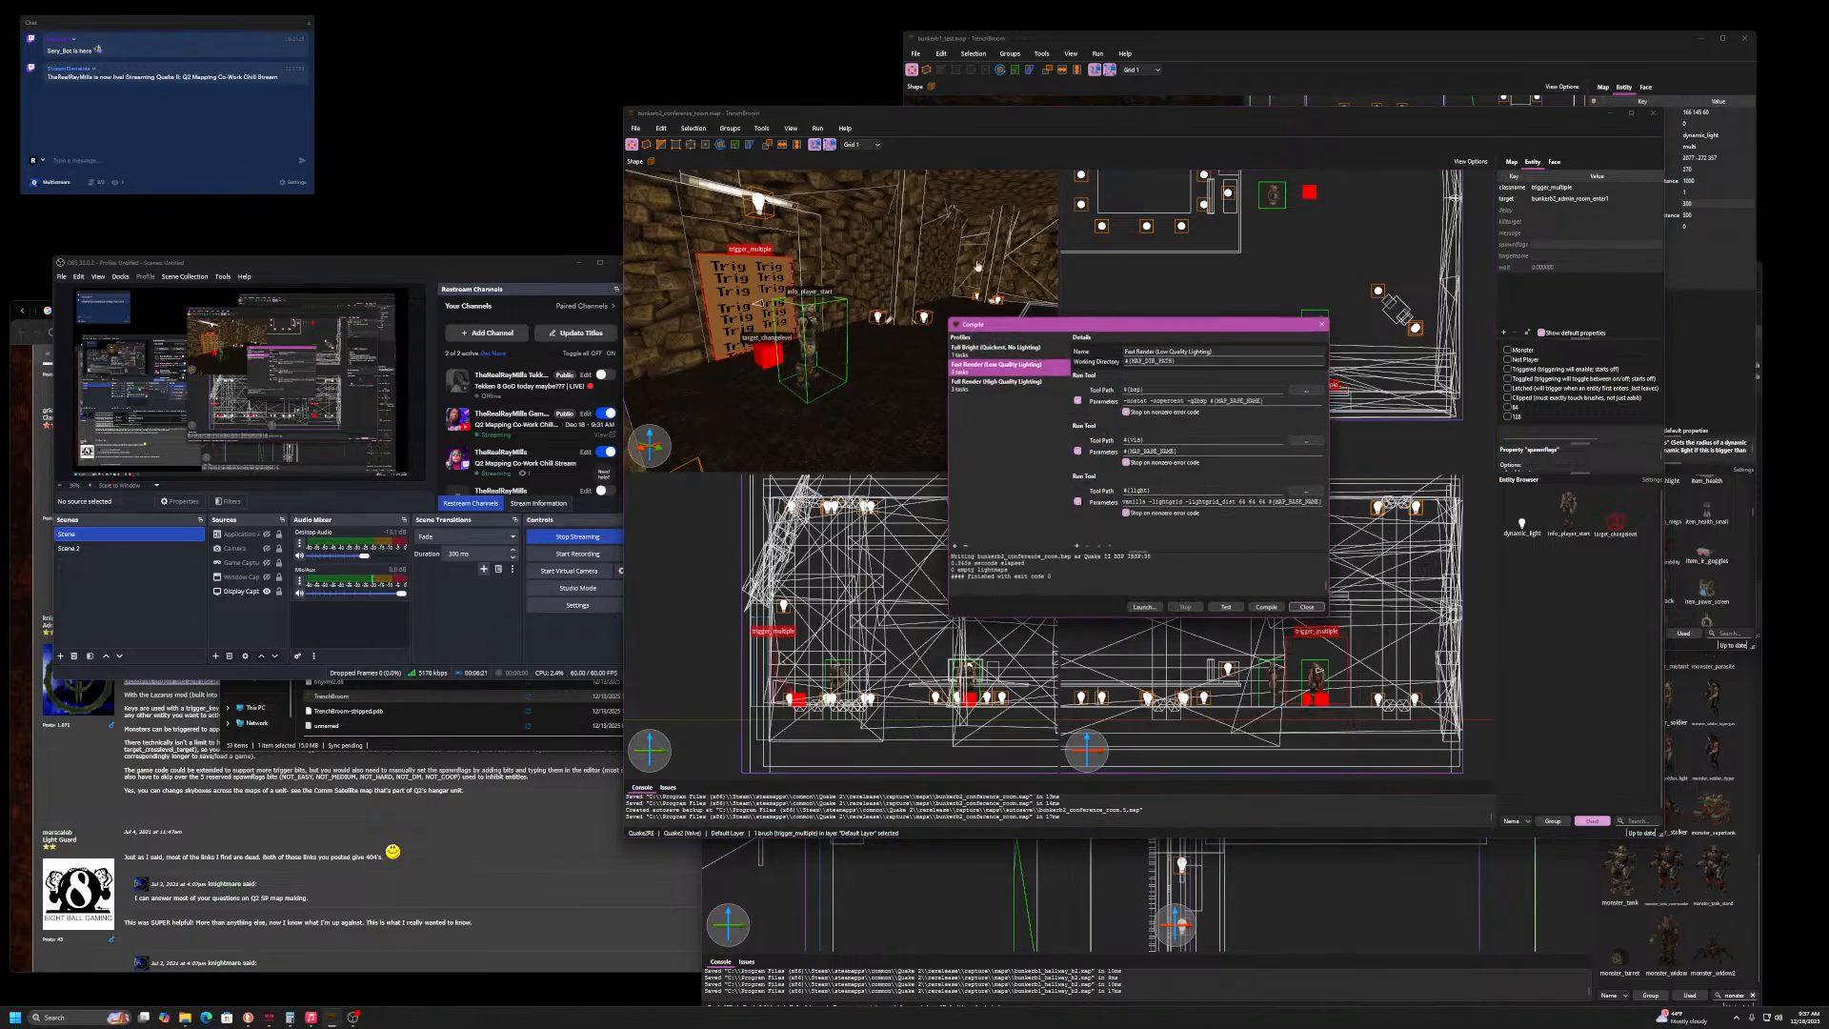
{"action": "left_click", "coordinate": [1258, 609]}
- Switch to the admin room map and look over the room around the desk and computer screens
{"action": "mouse_move", "coordinate": [336, 1020]}
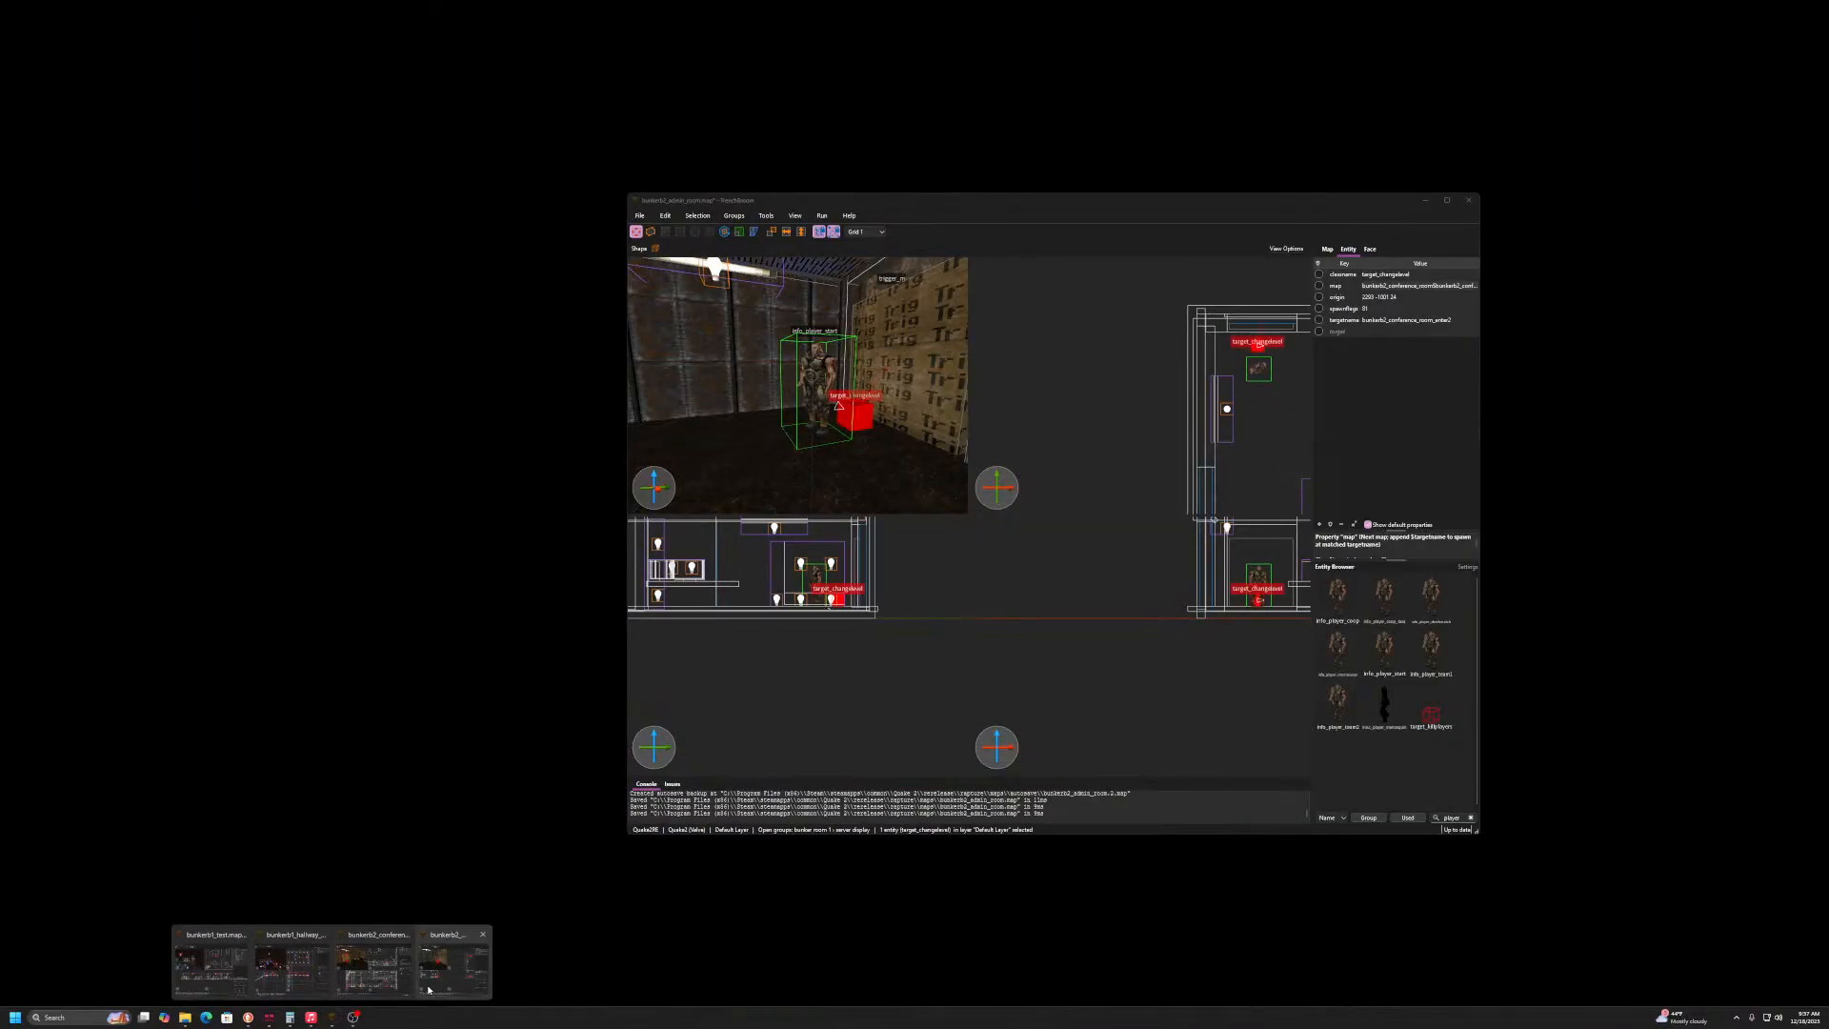
{"action": "left_click", "coordinate": [428, 991]}
{"action": "left_click_drag", "start_coordinate": [1032, 208], "coordinate": [975, 220]}
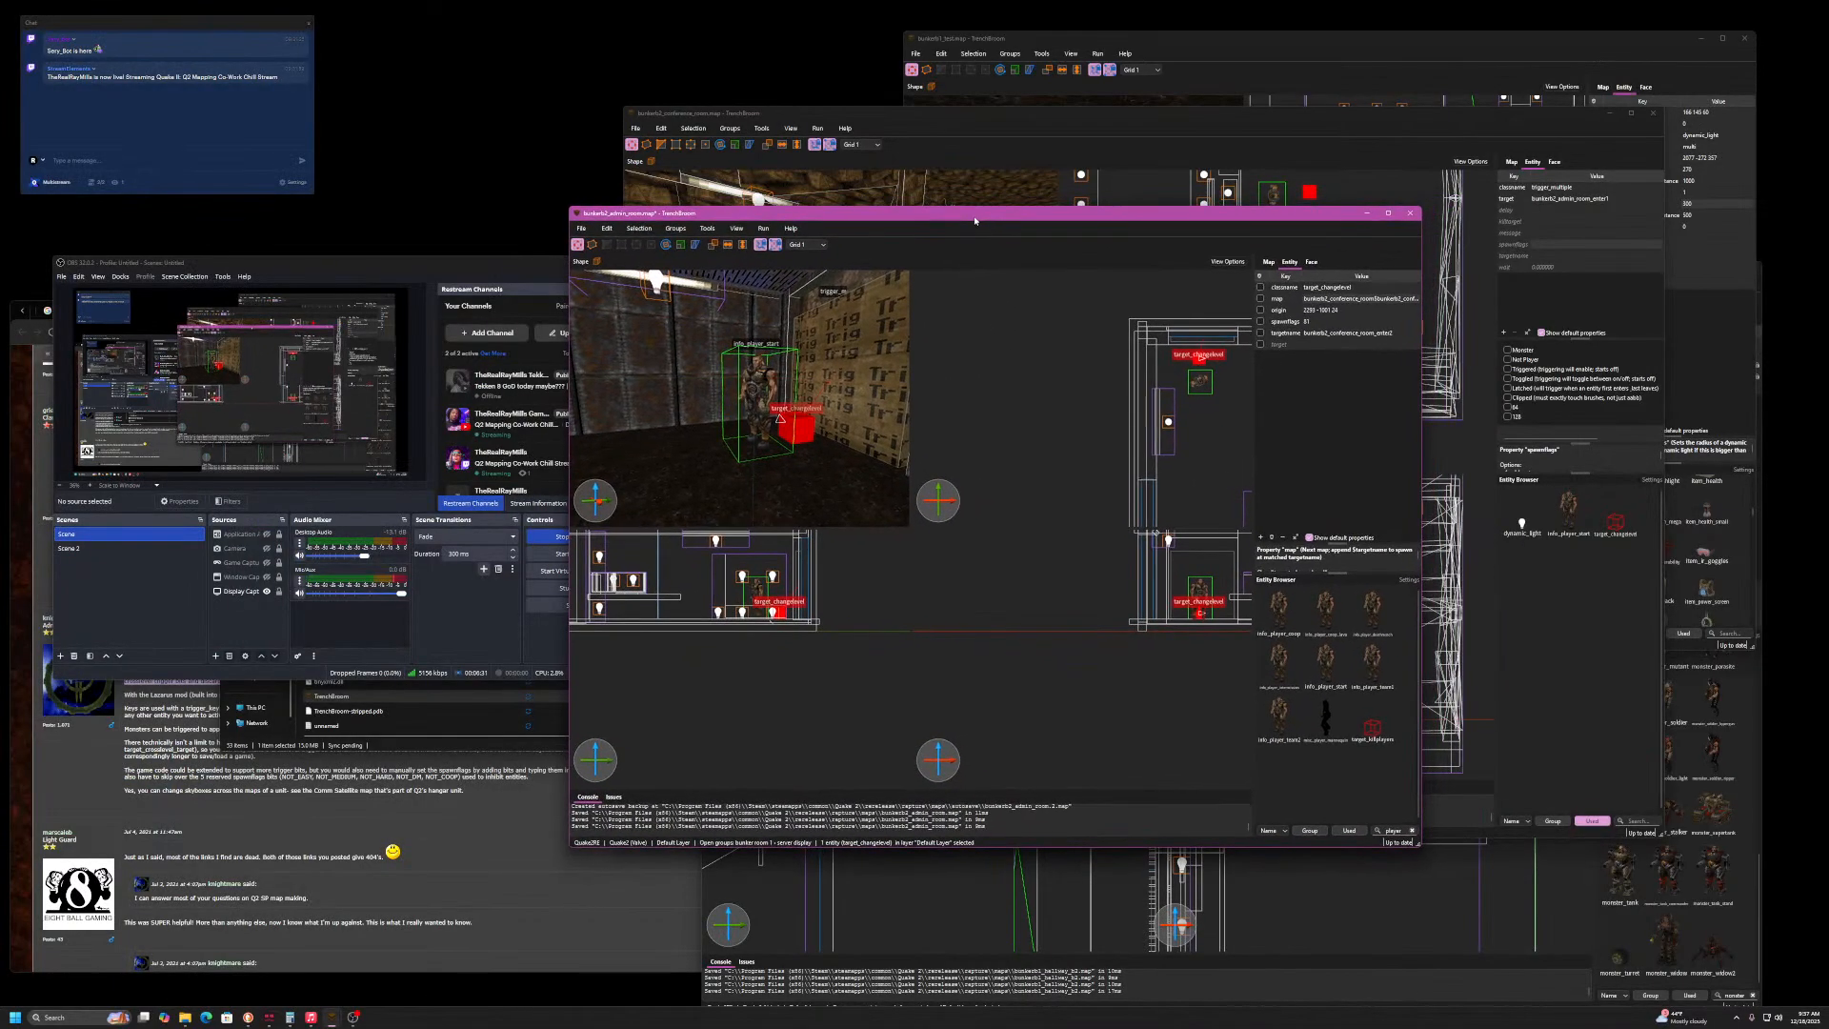
{"action": "right_click_drag", "start_coordinate": [821, 404], "coordinate": [820, 363]}
{"action": "key", "text": "w"}
{"action": "key", "text": "d"}
{"action": "key", "text": "d"}
{"action": "left_click", "coordinate": [582, 229]}
{"action": "left_click", "coordinate": [615, 323]}
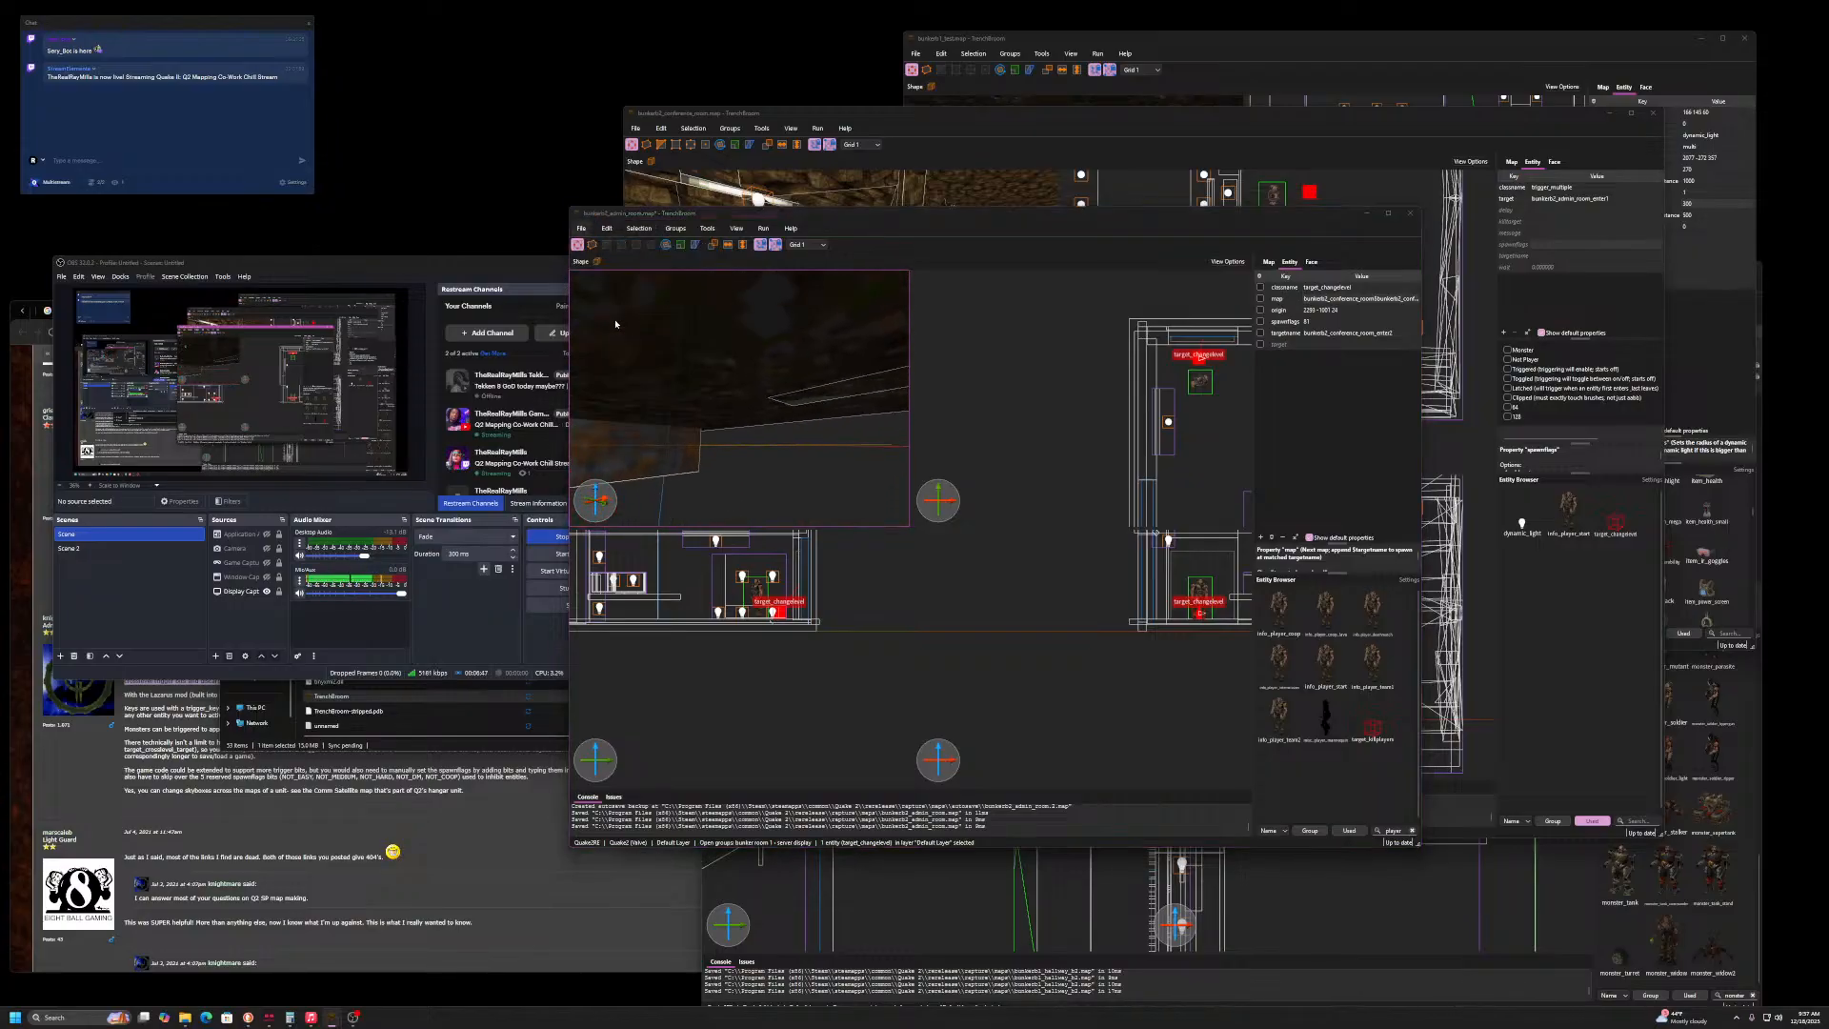
{"action": "left_click", "coordinate": [1107, 544]}
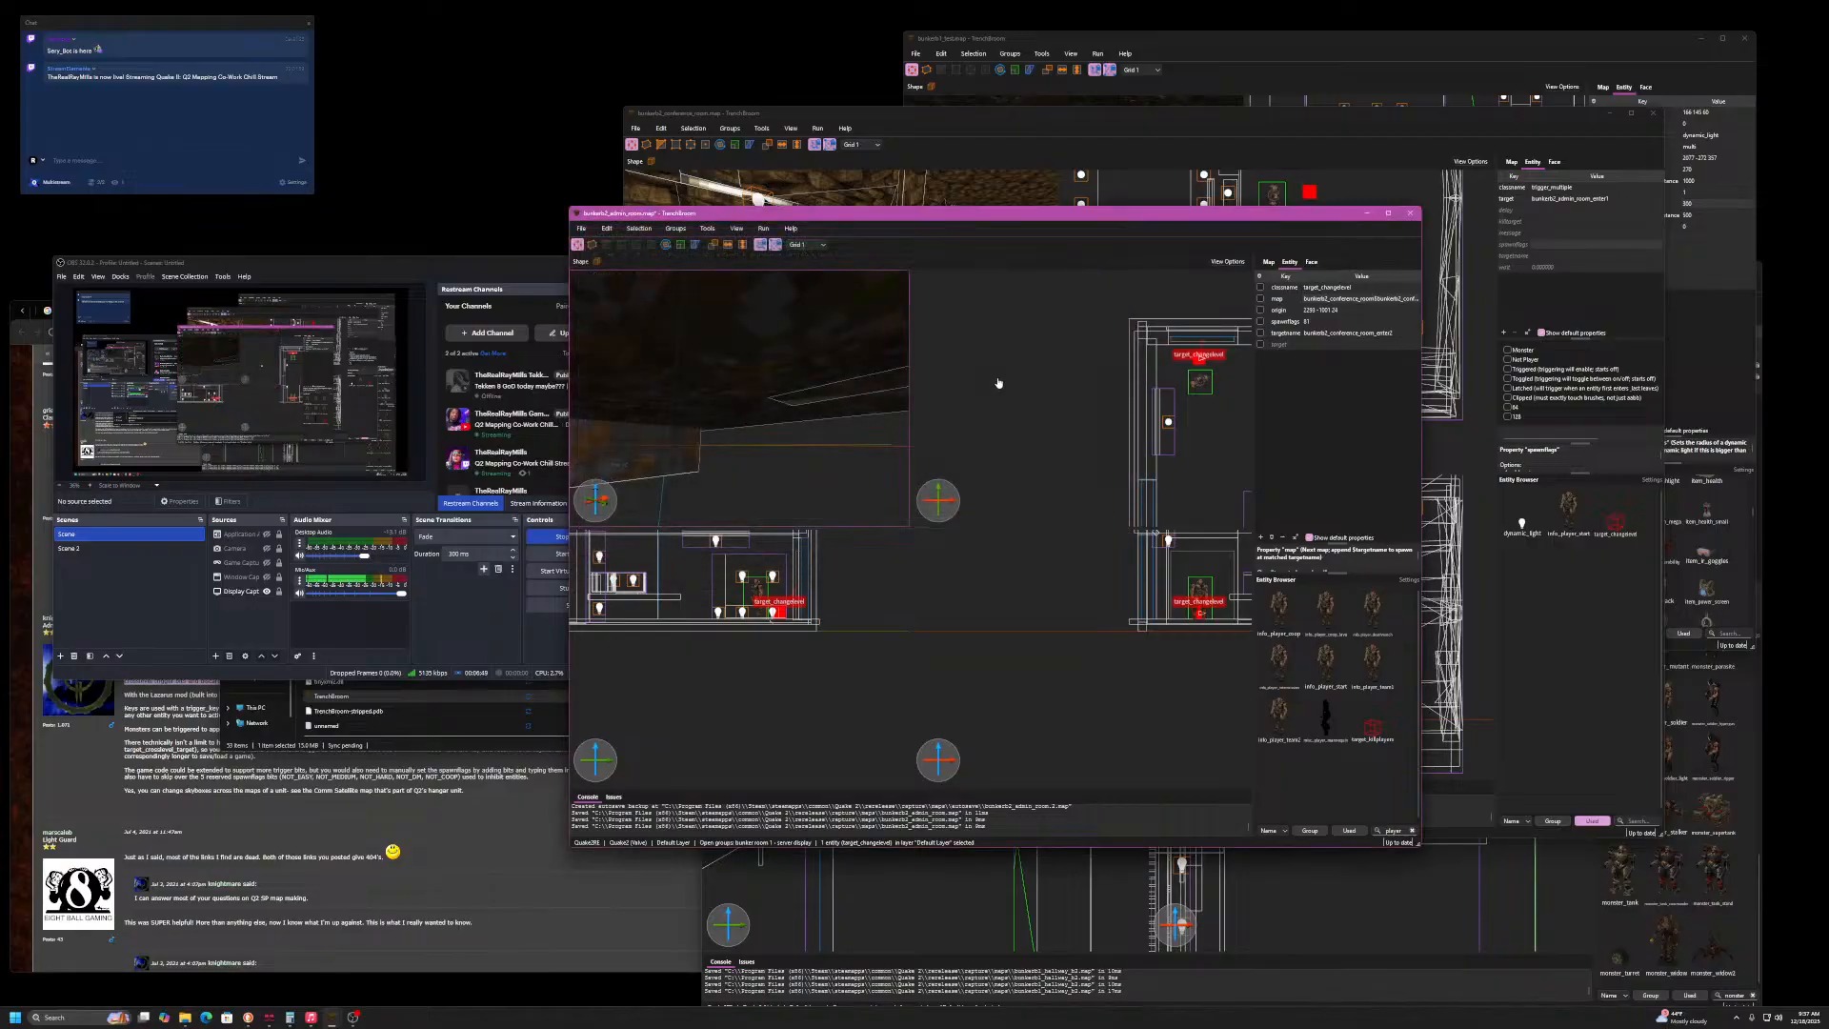
{"action": "right_click_drag", "start_coordinate": [934, 317], "coordinate": [865, 269]}
{"action": "right_click_drag", "start_coordinate": [700, 390], "coordinate": [534, 372]}
{"action": "key", "text": "s"}
{"action": "key", "text": "w"}
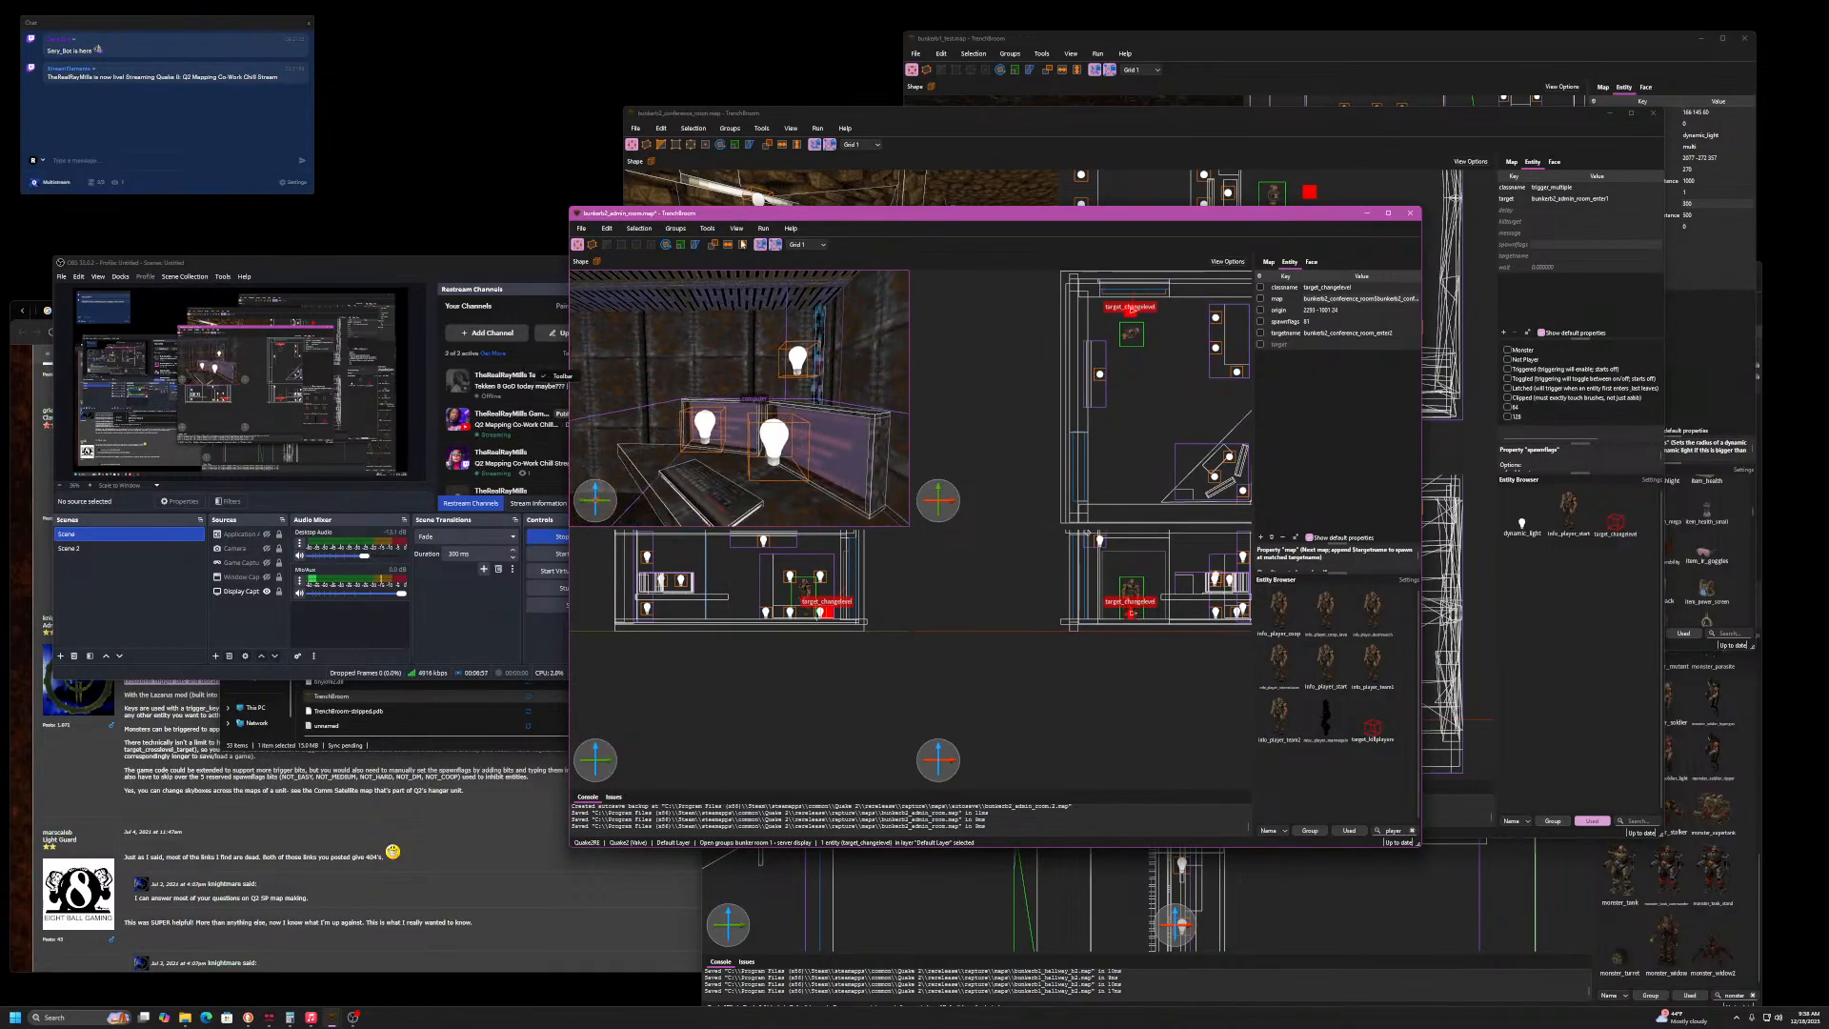
- Compile the admin room map with the Full Bright (Quickest, No Lighting) profile and launch it in Quake2RE
{"action": "left_click", "coordinate": [762, 245]}
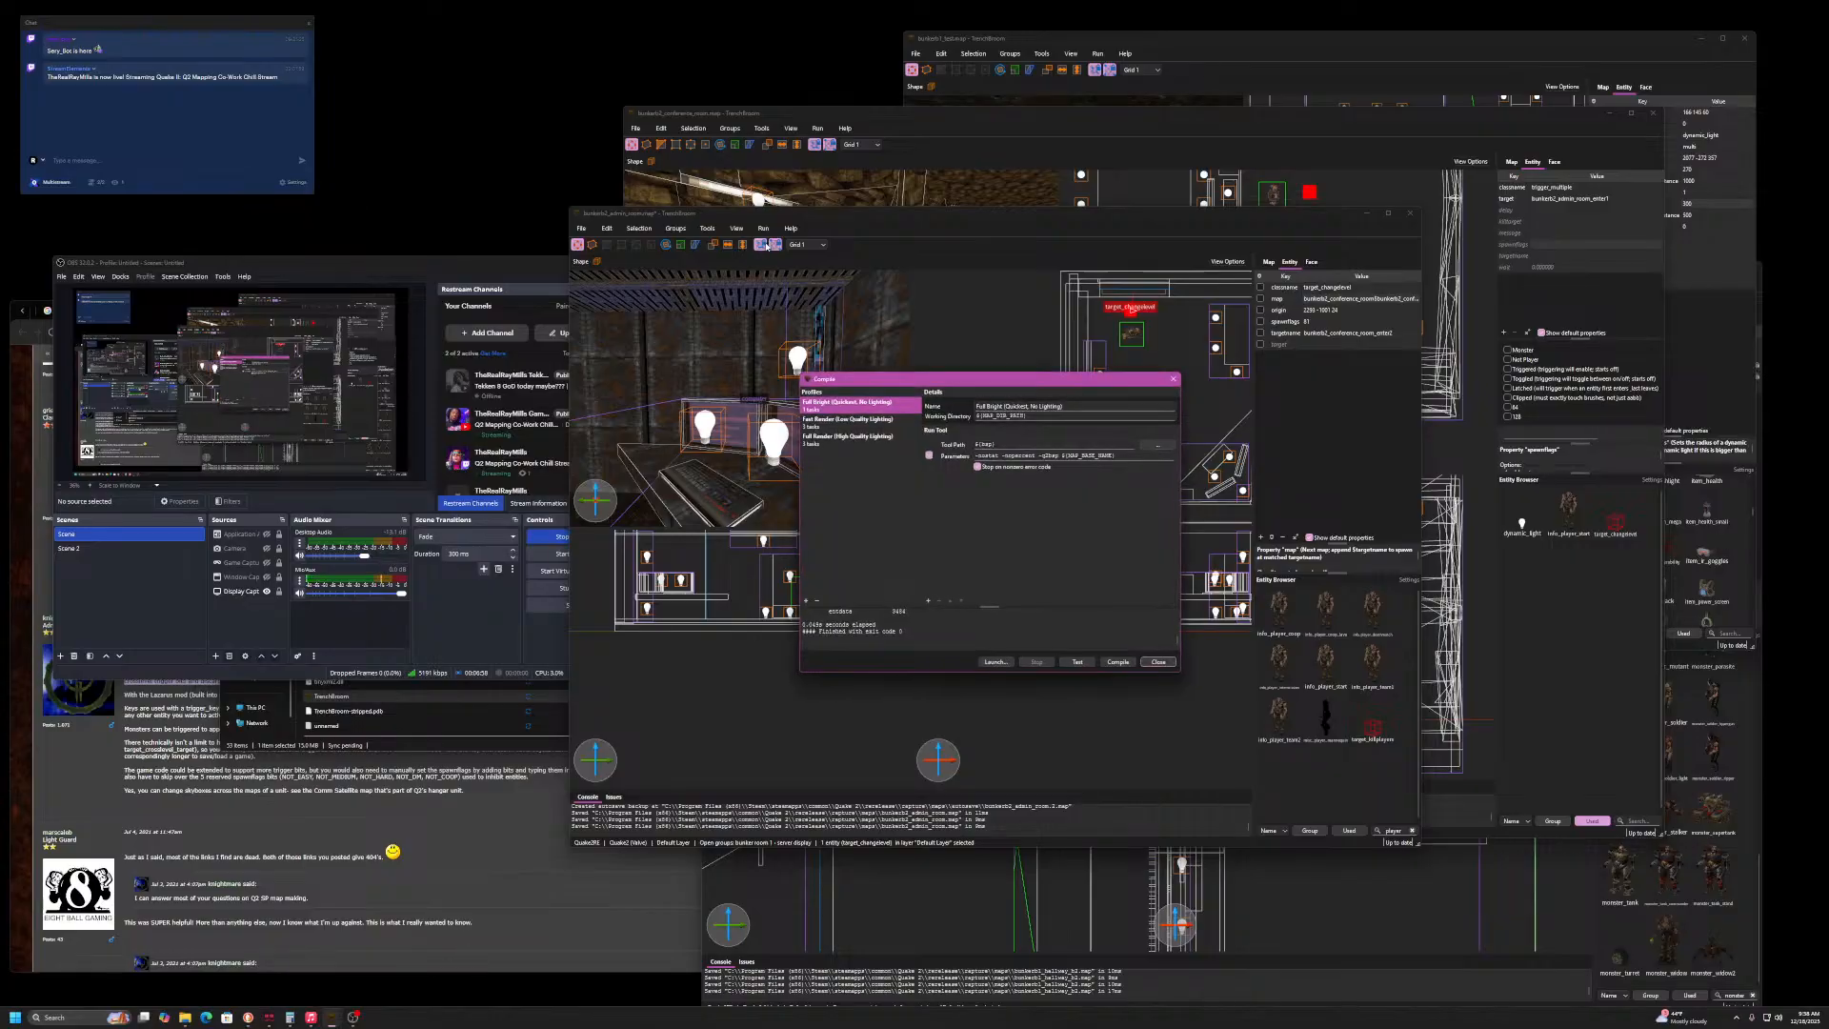
{"action": "left_click", "coordinate": [1001, 665]}
{"action": "left_click", "coordinate": [1088, 605]}
{"action": "left_click", "coordinate": [1077, 661]}
{"action": "left_click", "coordinate": [993, 663]}
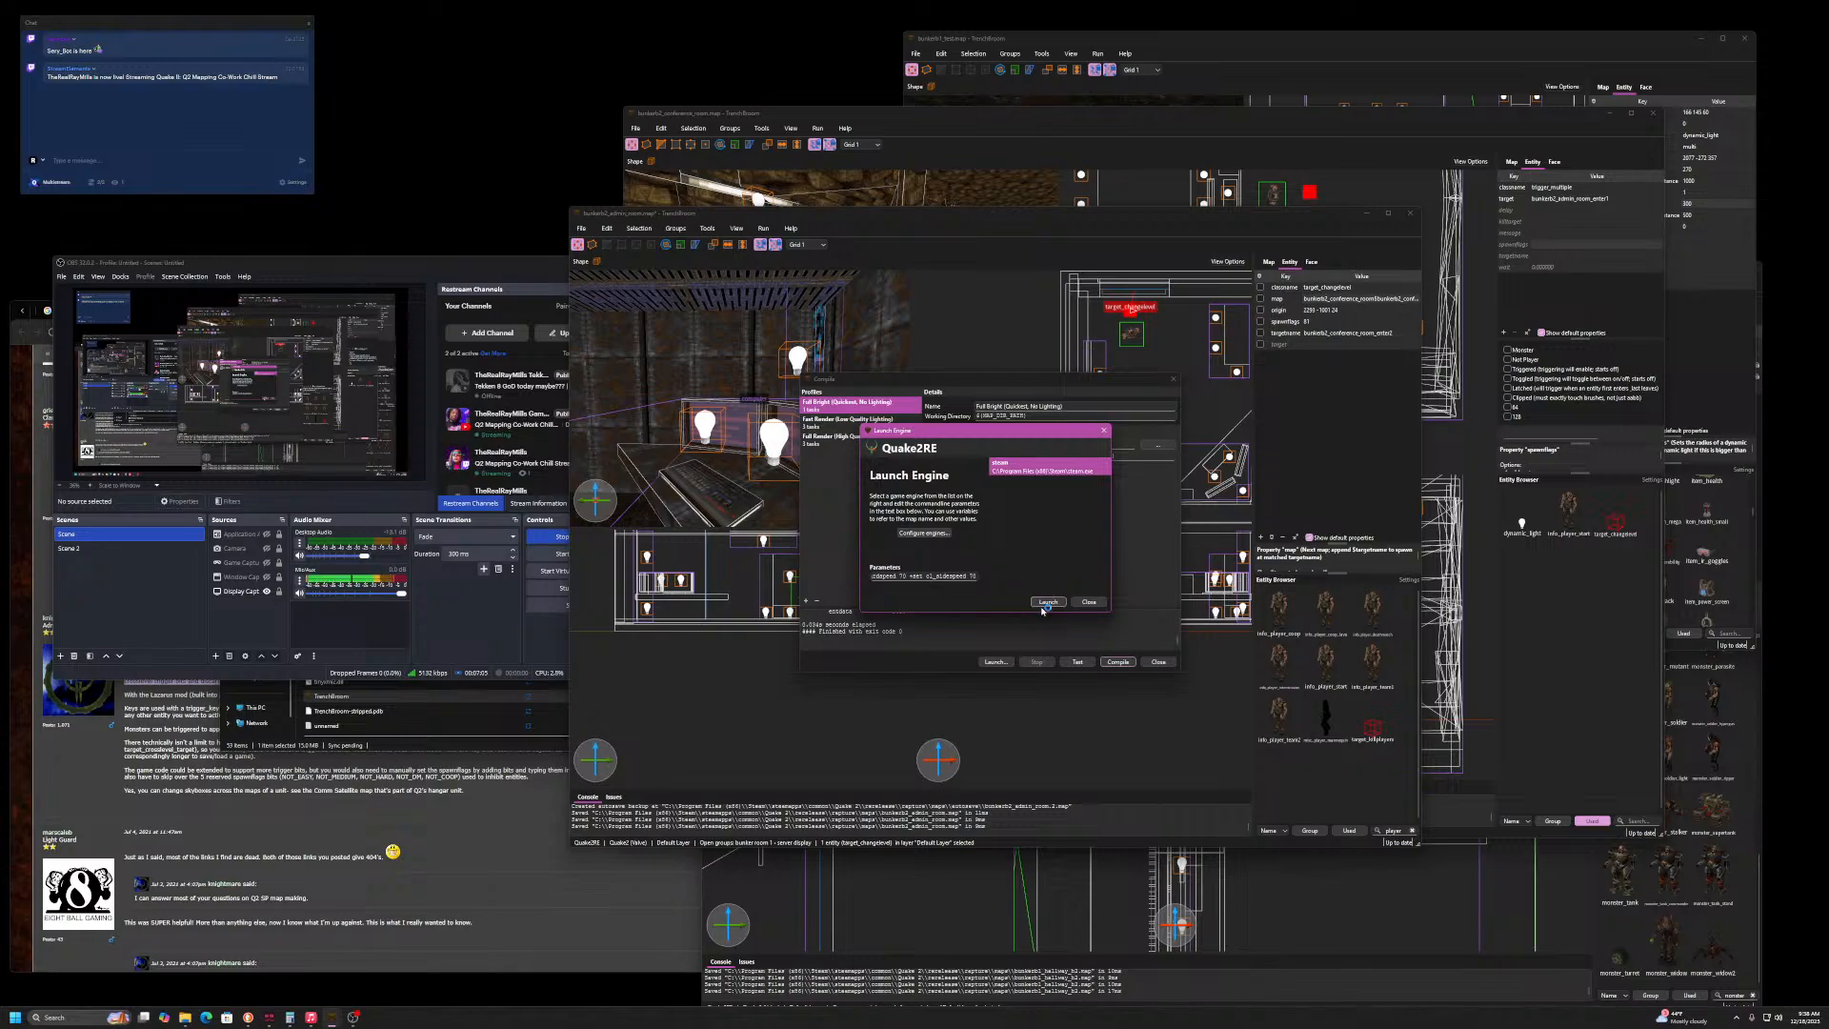
{"action": "left_click", "coordinate": [1045, 604]}
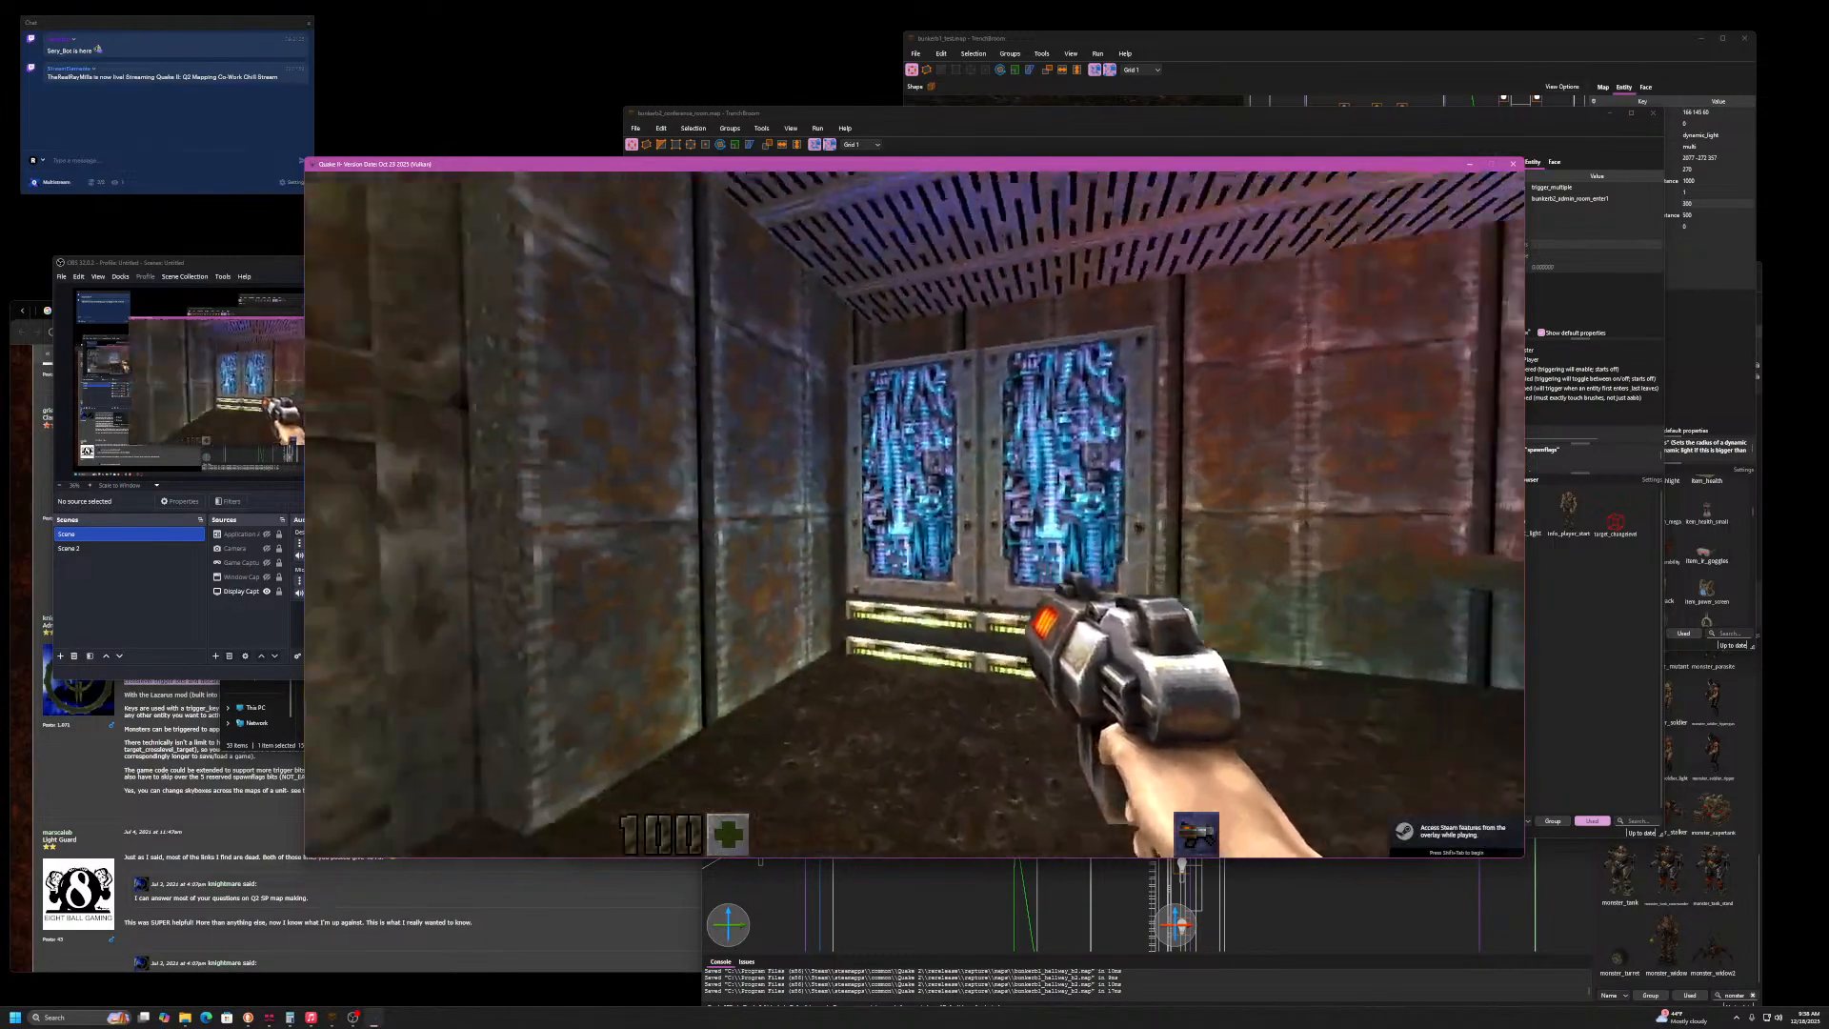
- Walk from the admin room into the conference room and back to test both level transitions
{"action": "key", "text": "w"}
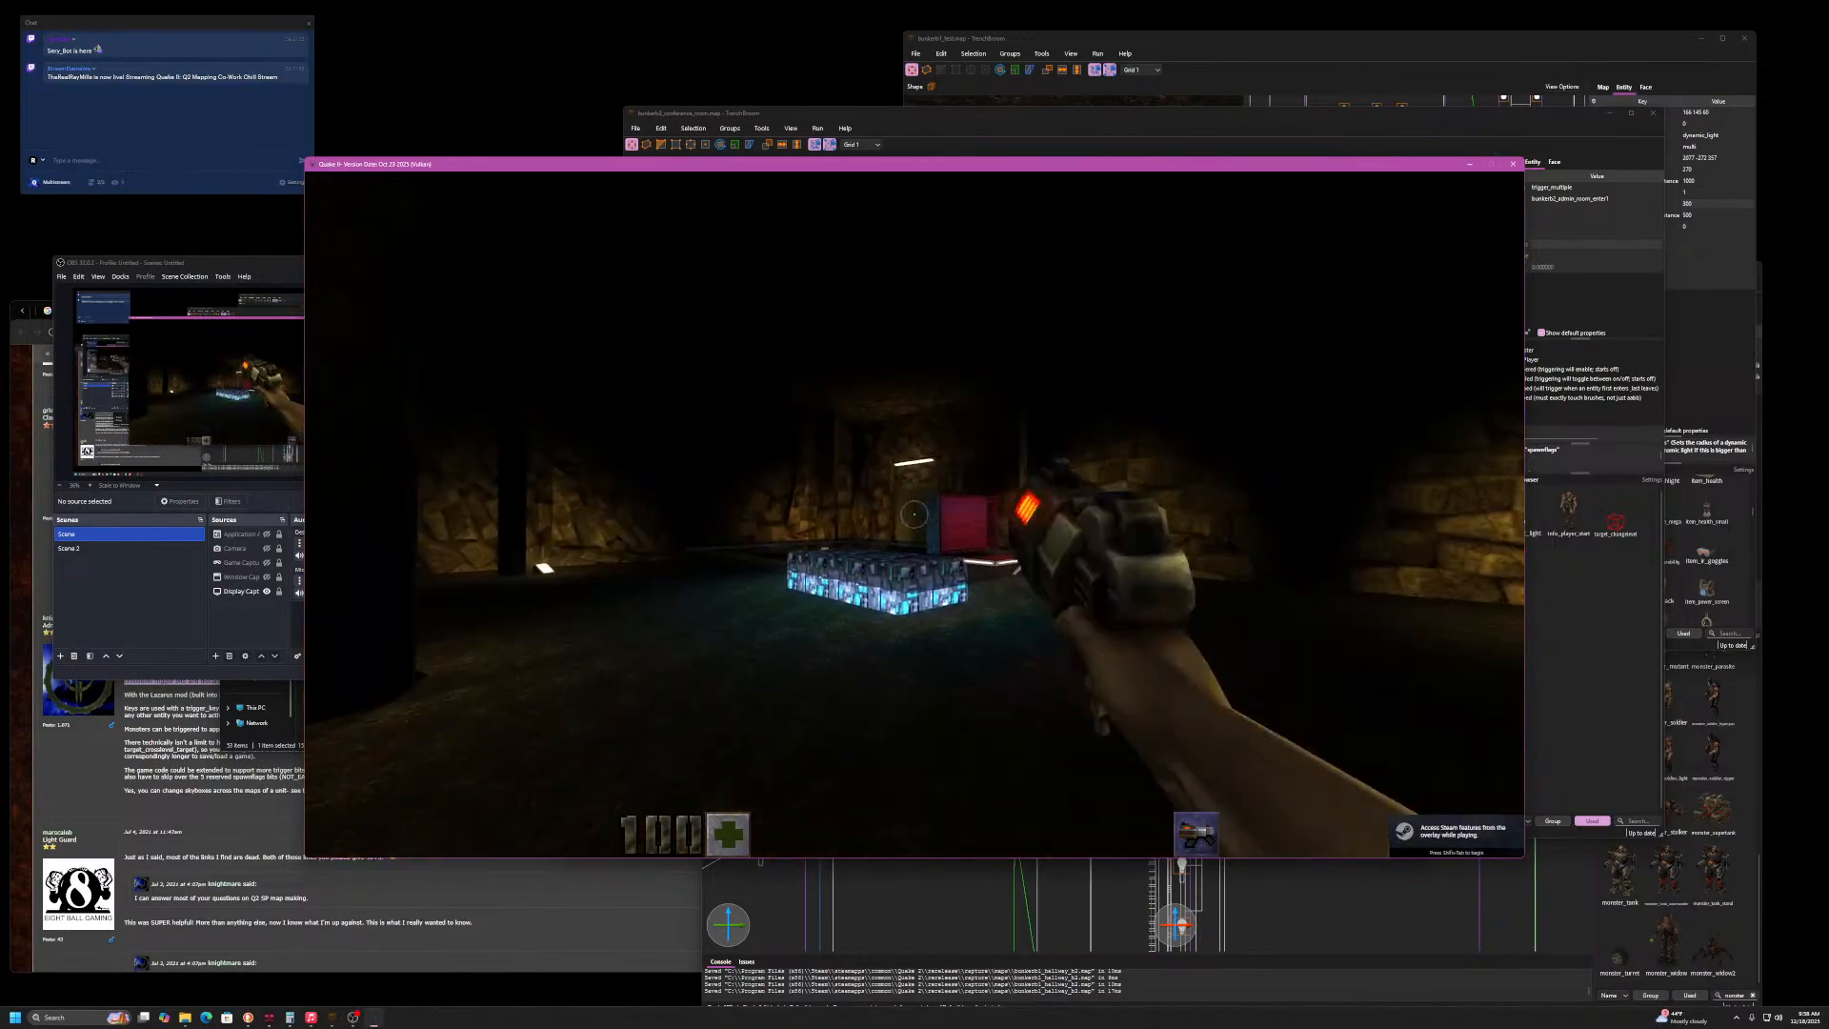
{"action": "key", "text": "w"}
{"action": "key", "text": "w"}
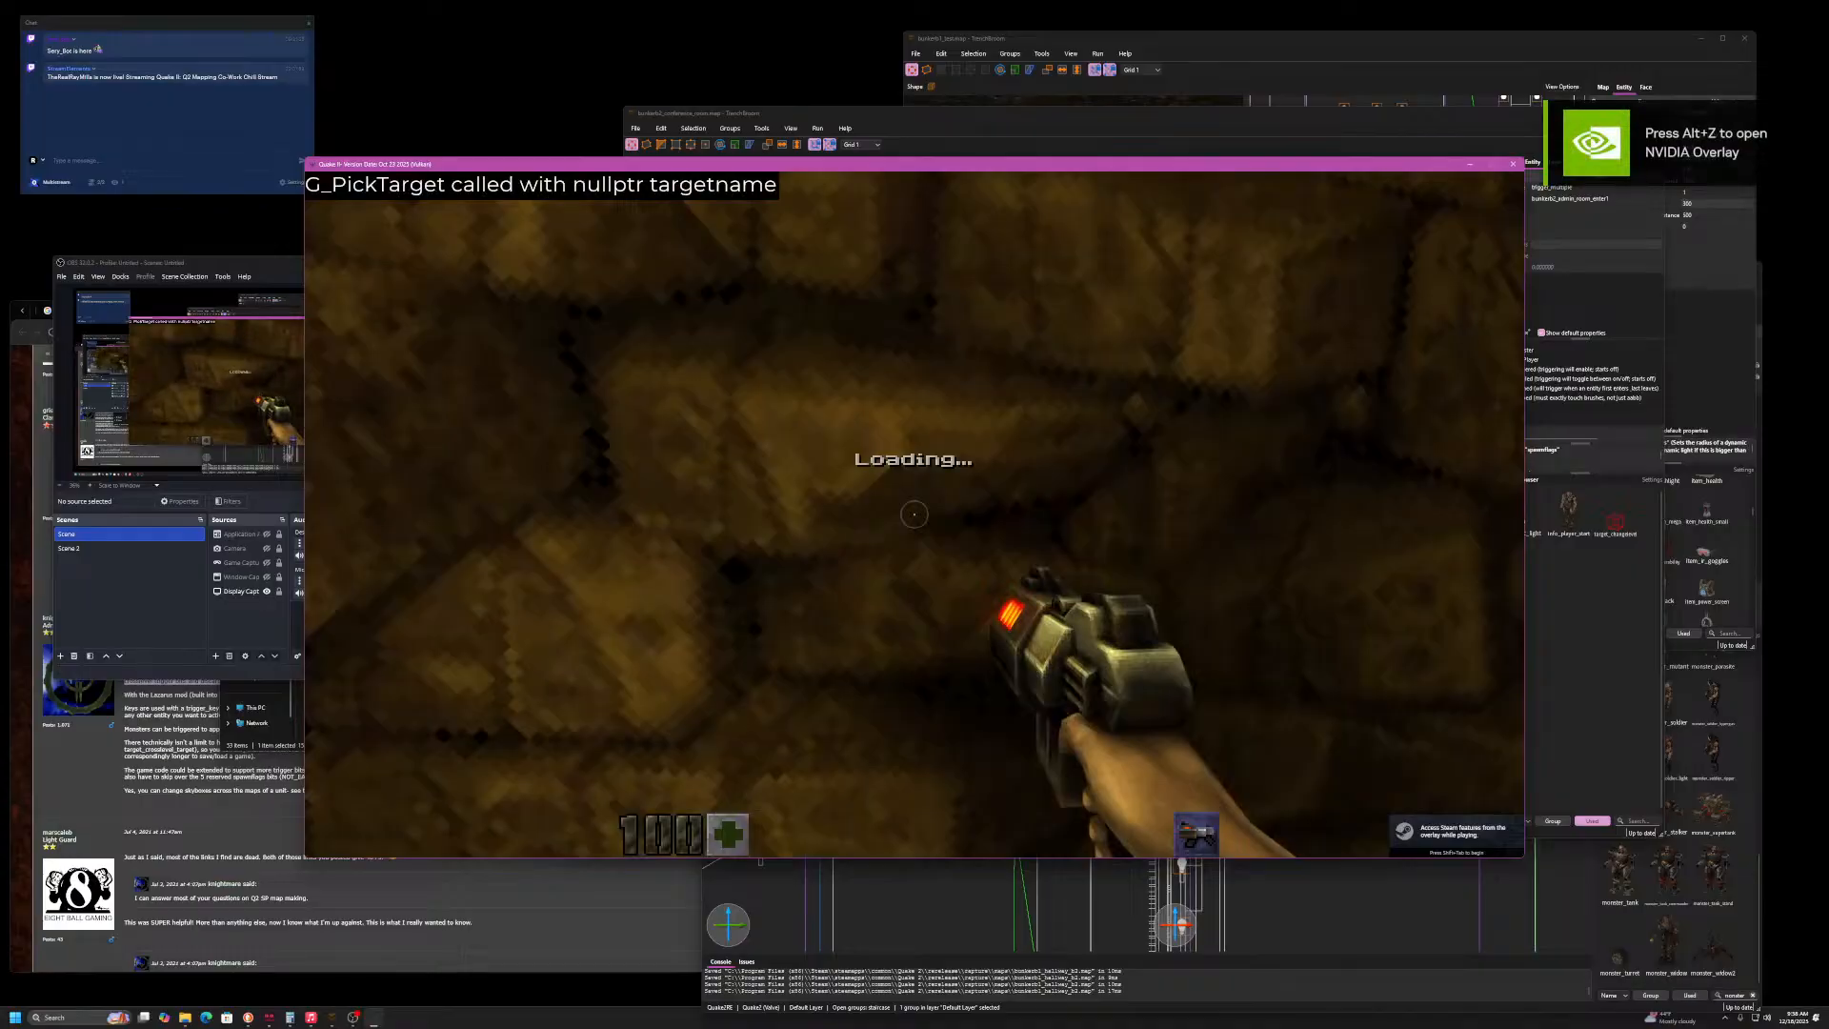
{"action": "key", "text": "w"}
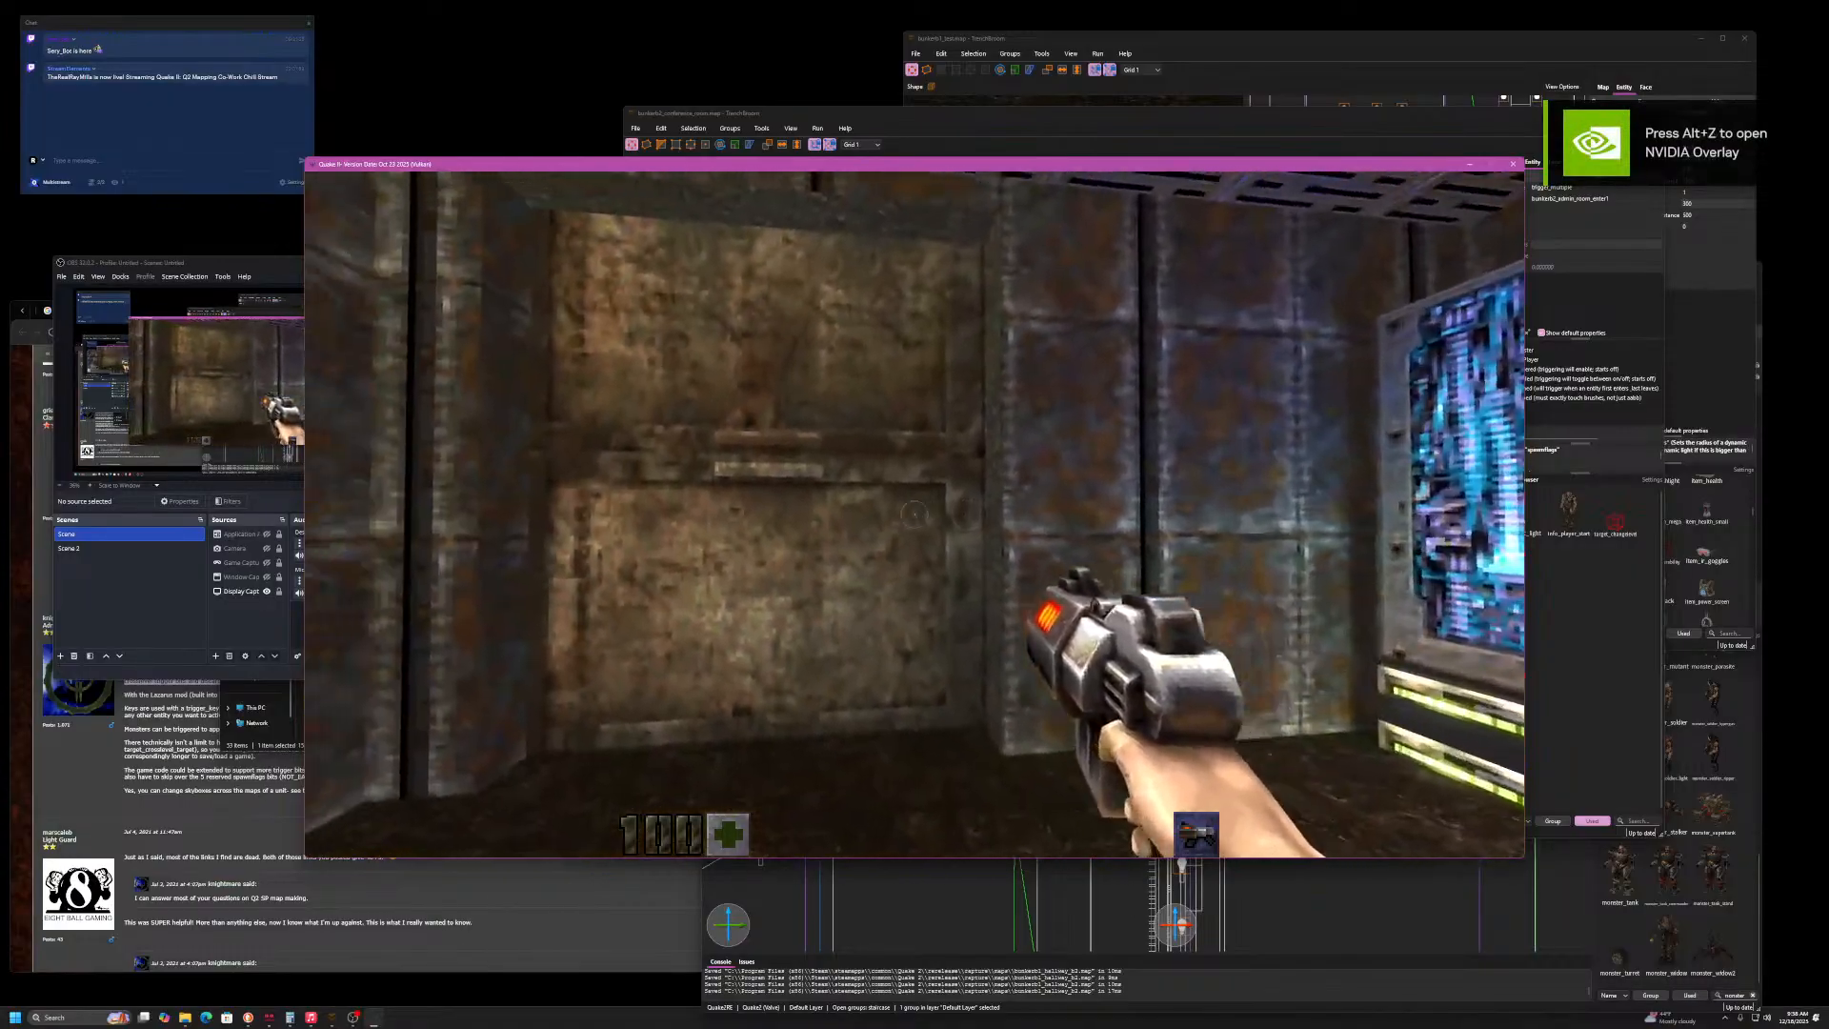
{"action": "key", "text": "w"}
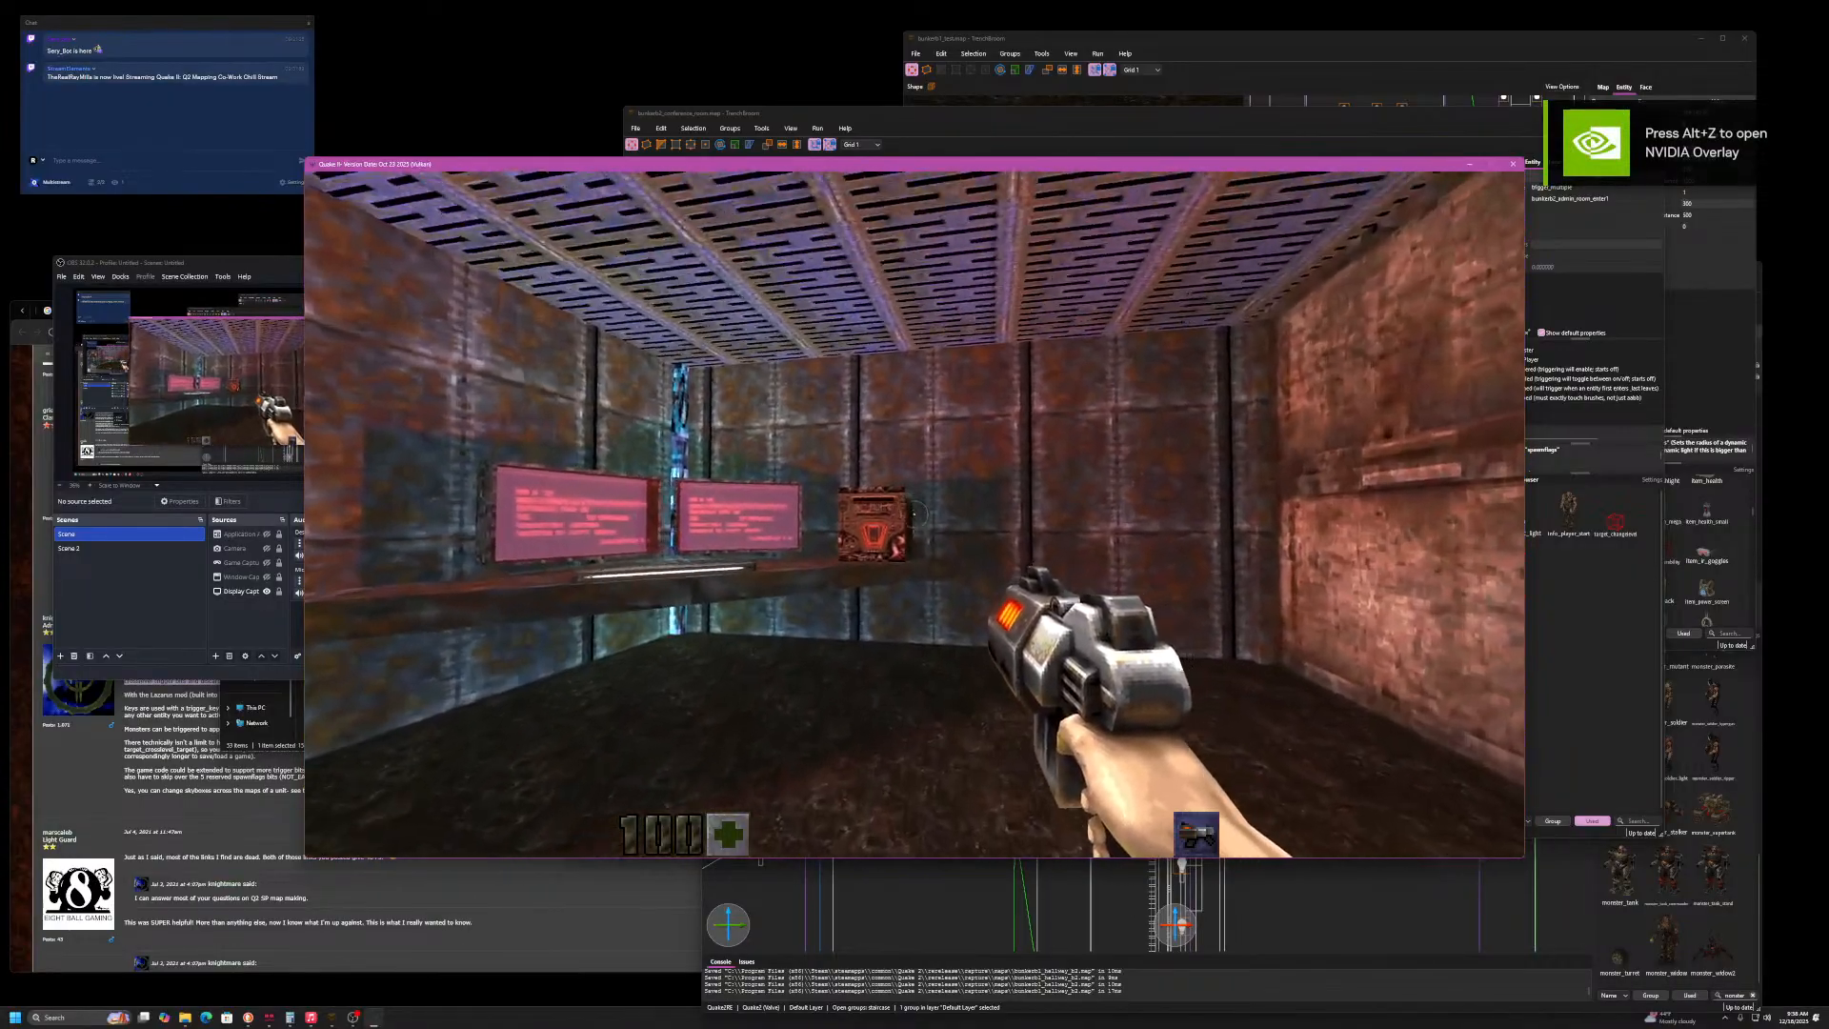
- Walk through the conference room into the hallway and up to its double doors to test the onward transitions
{"action": "key", "text": "w"}
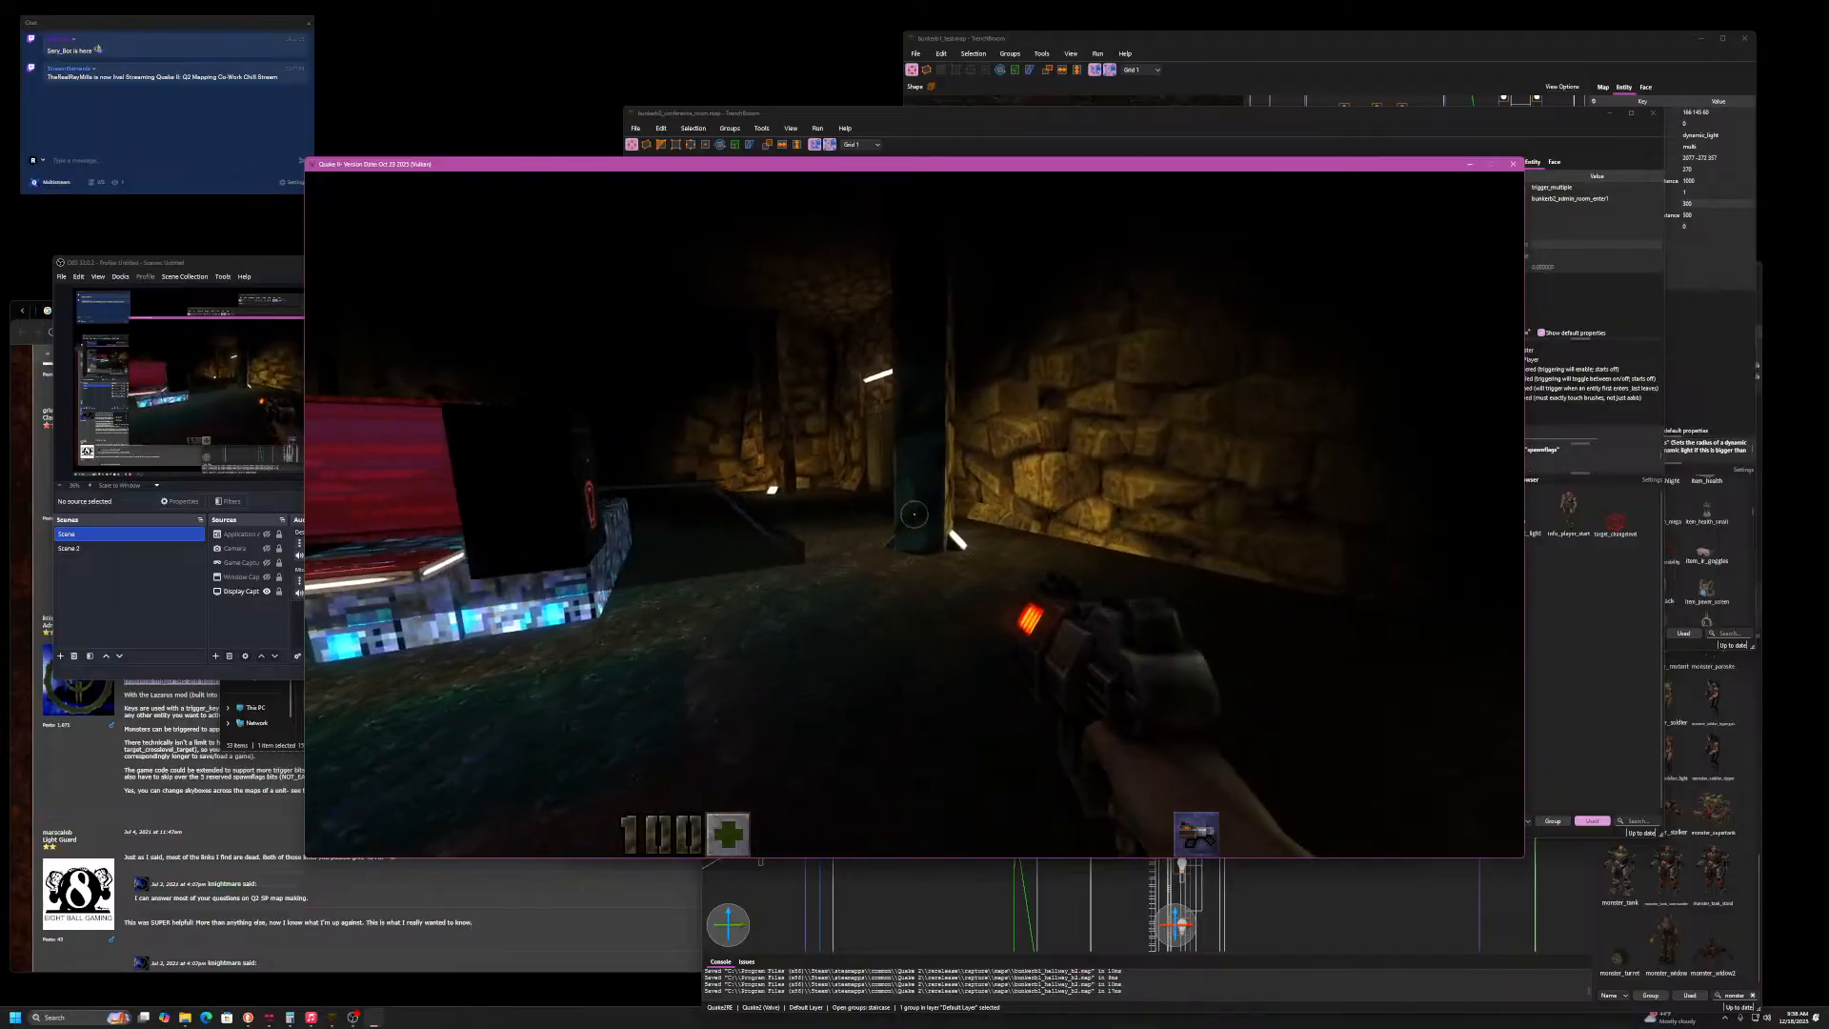
{"action": "key", "text": "w"}
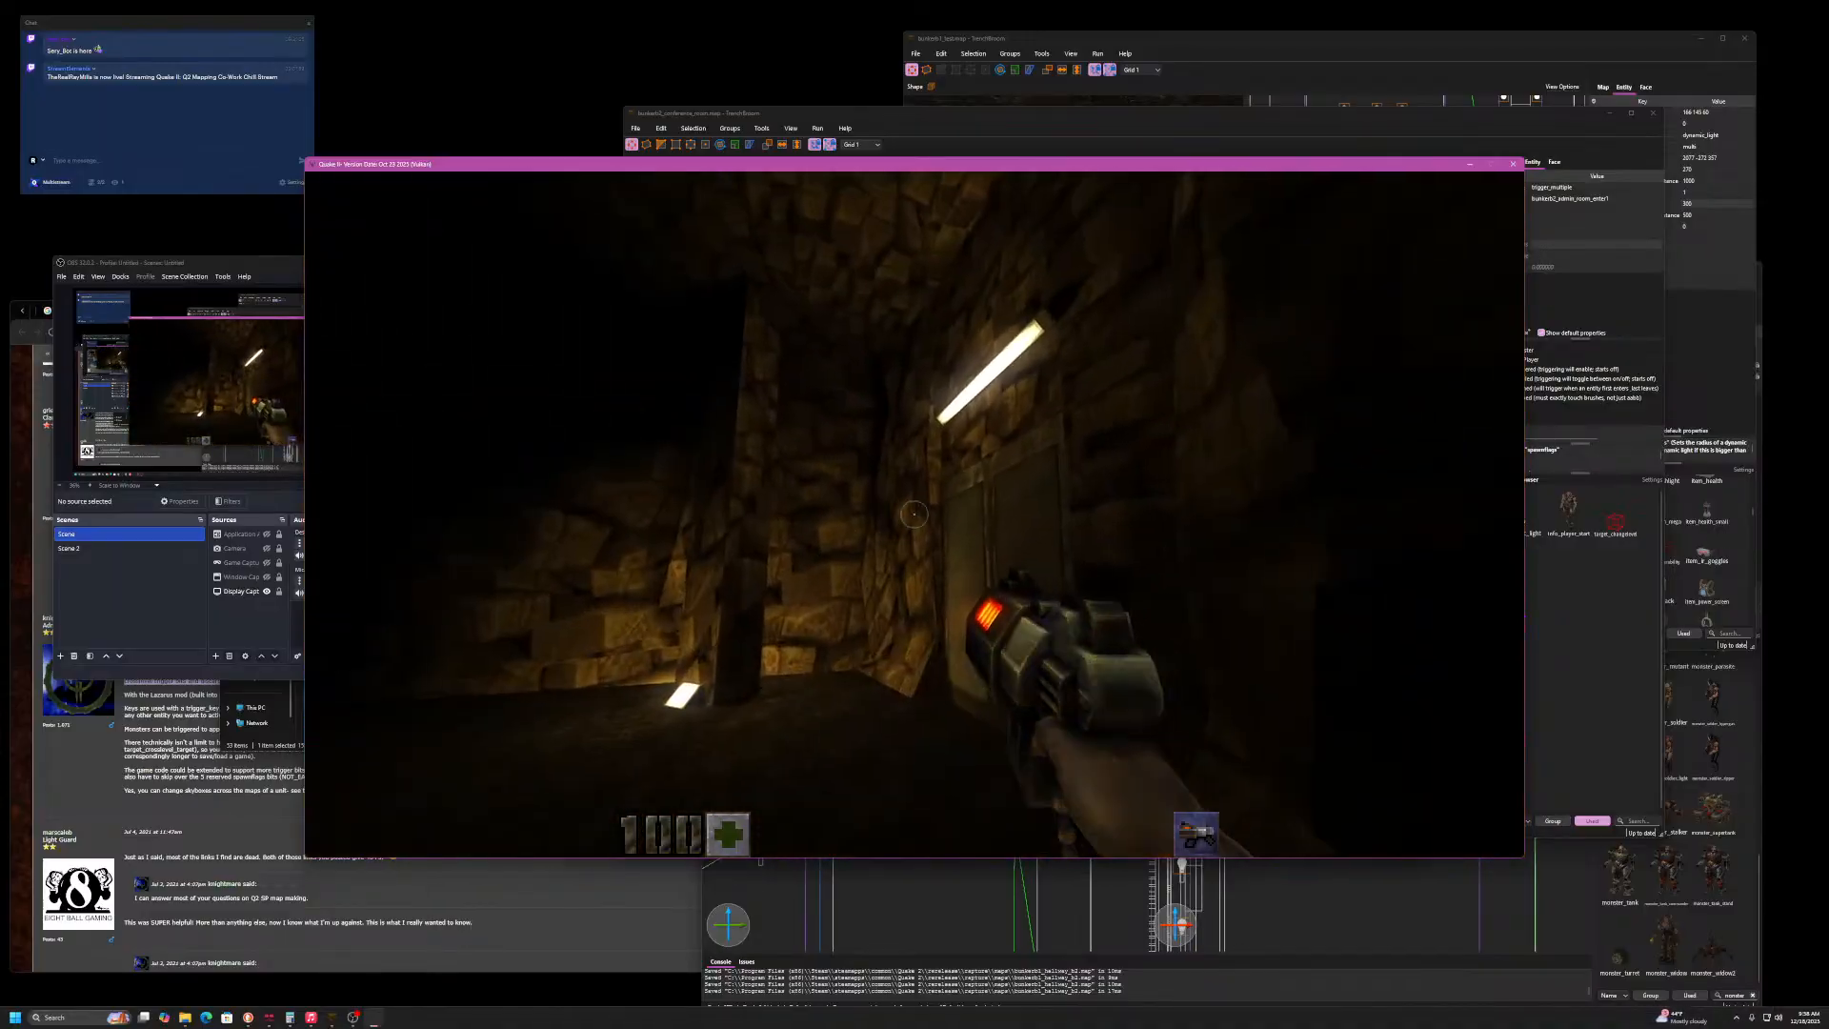
{"action": "key", "text": "w"}
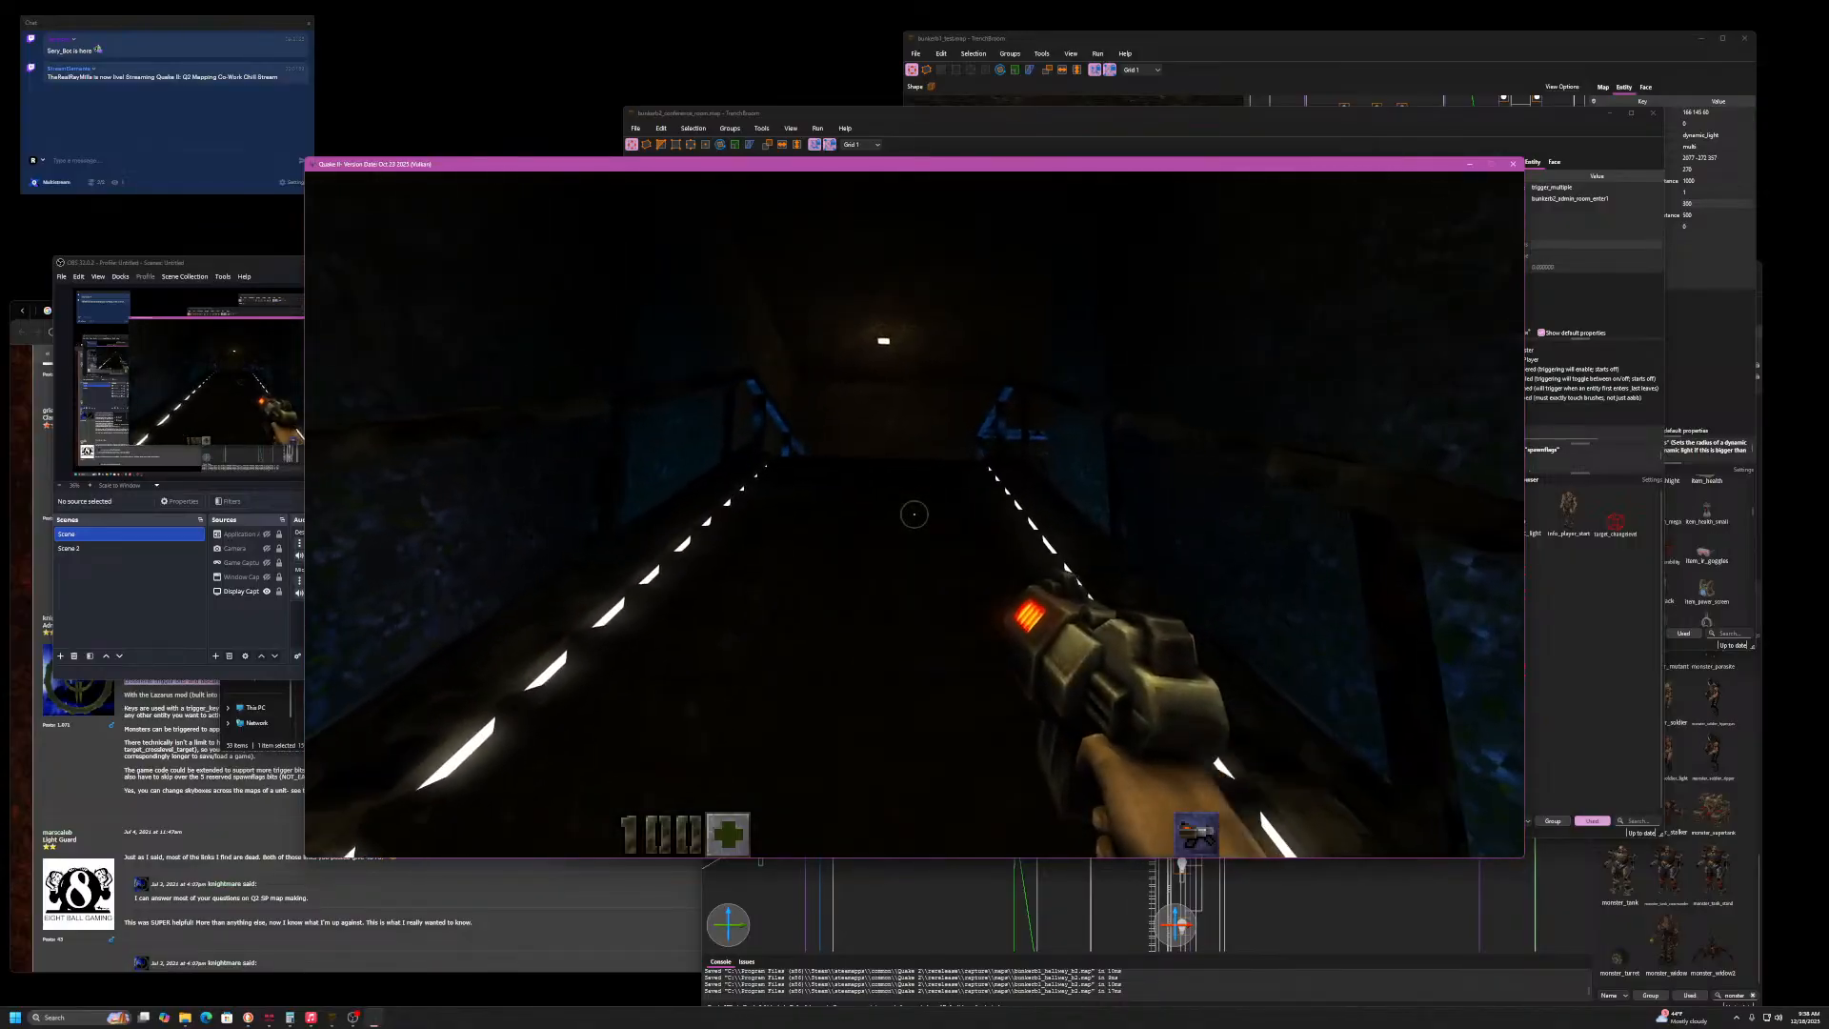
{"action": "key", "text": "w"}
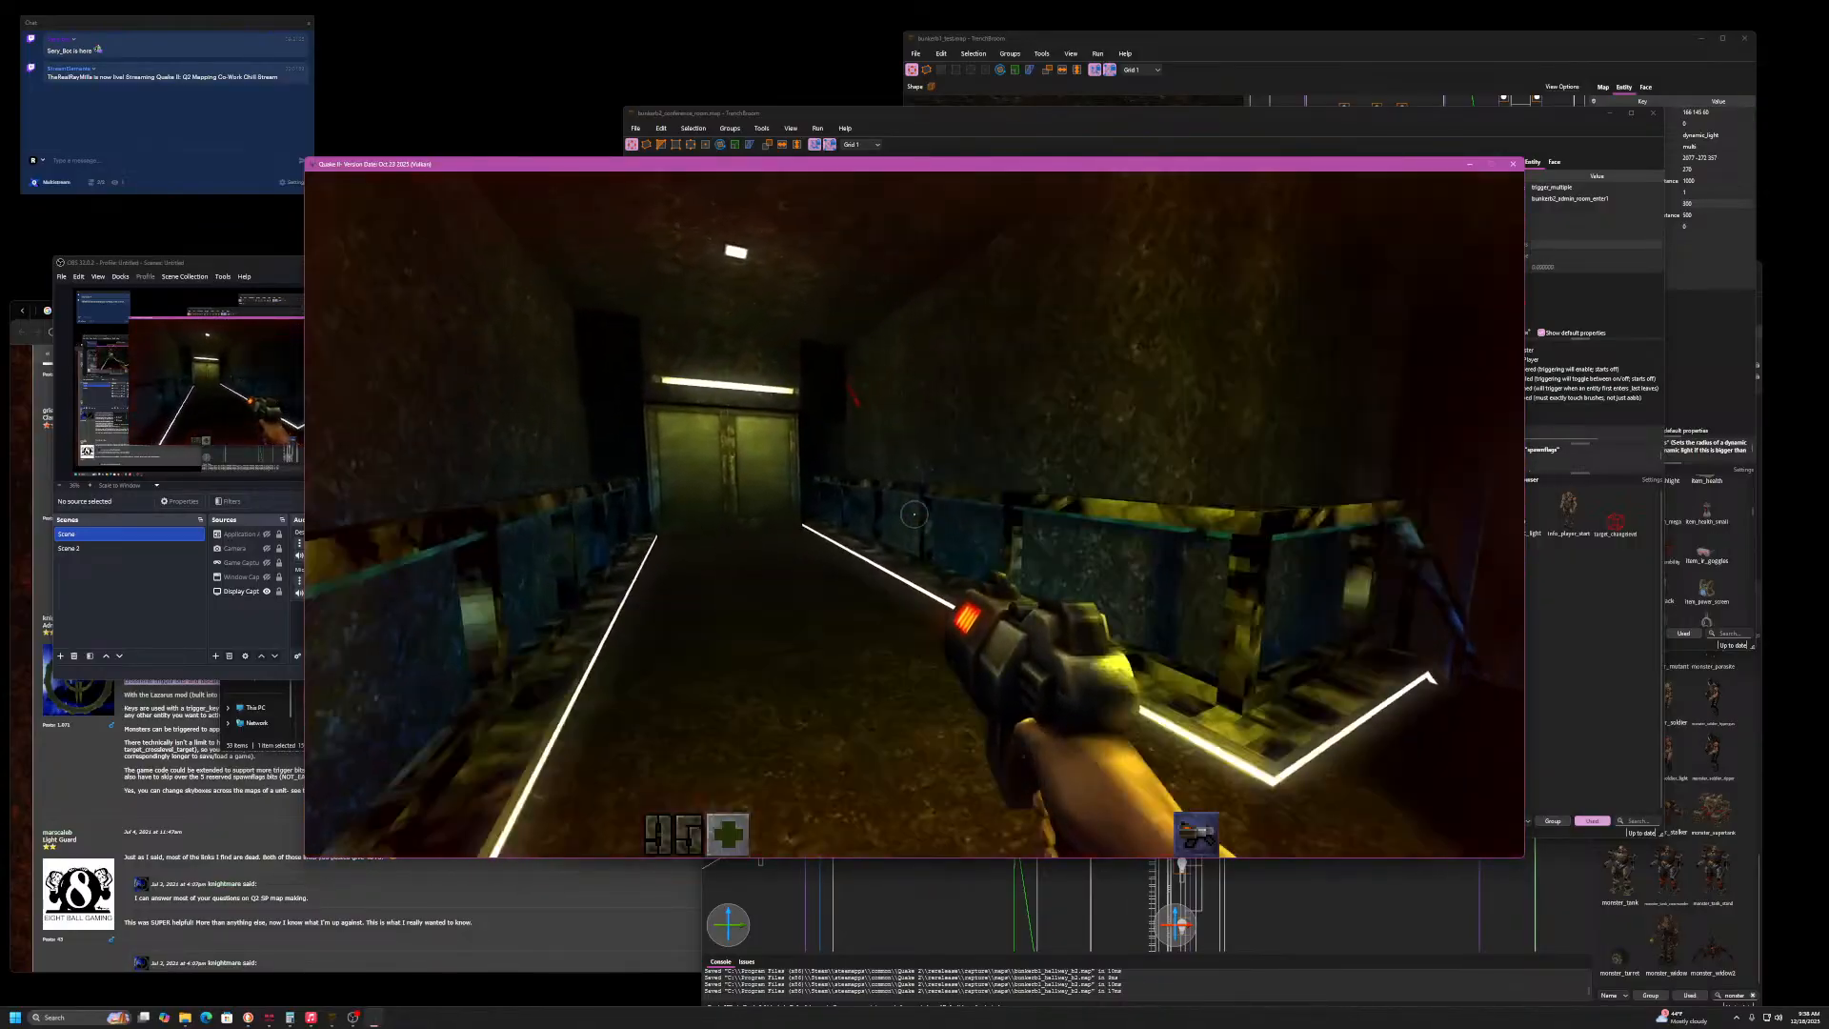
{"action": "key", "text": "w"}
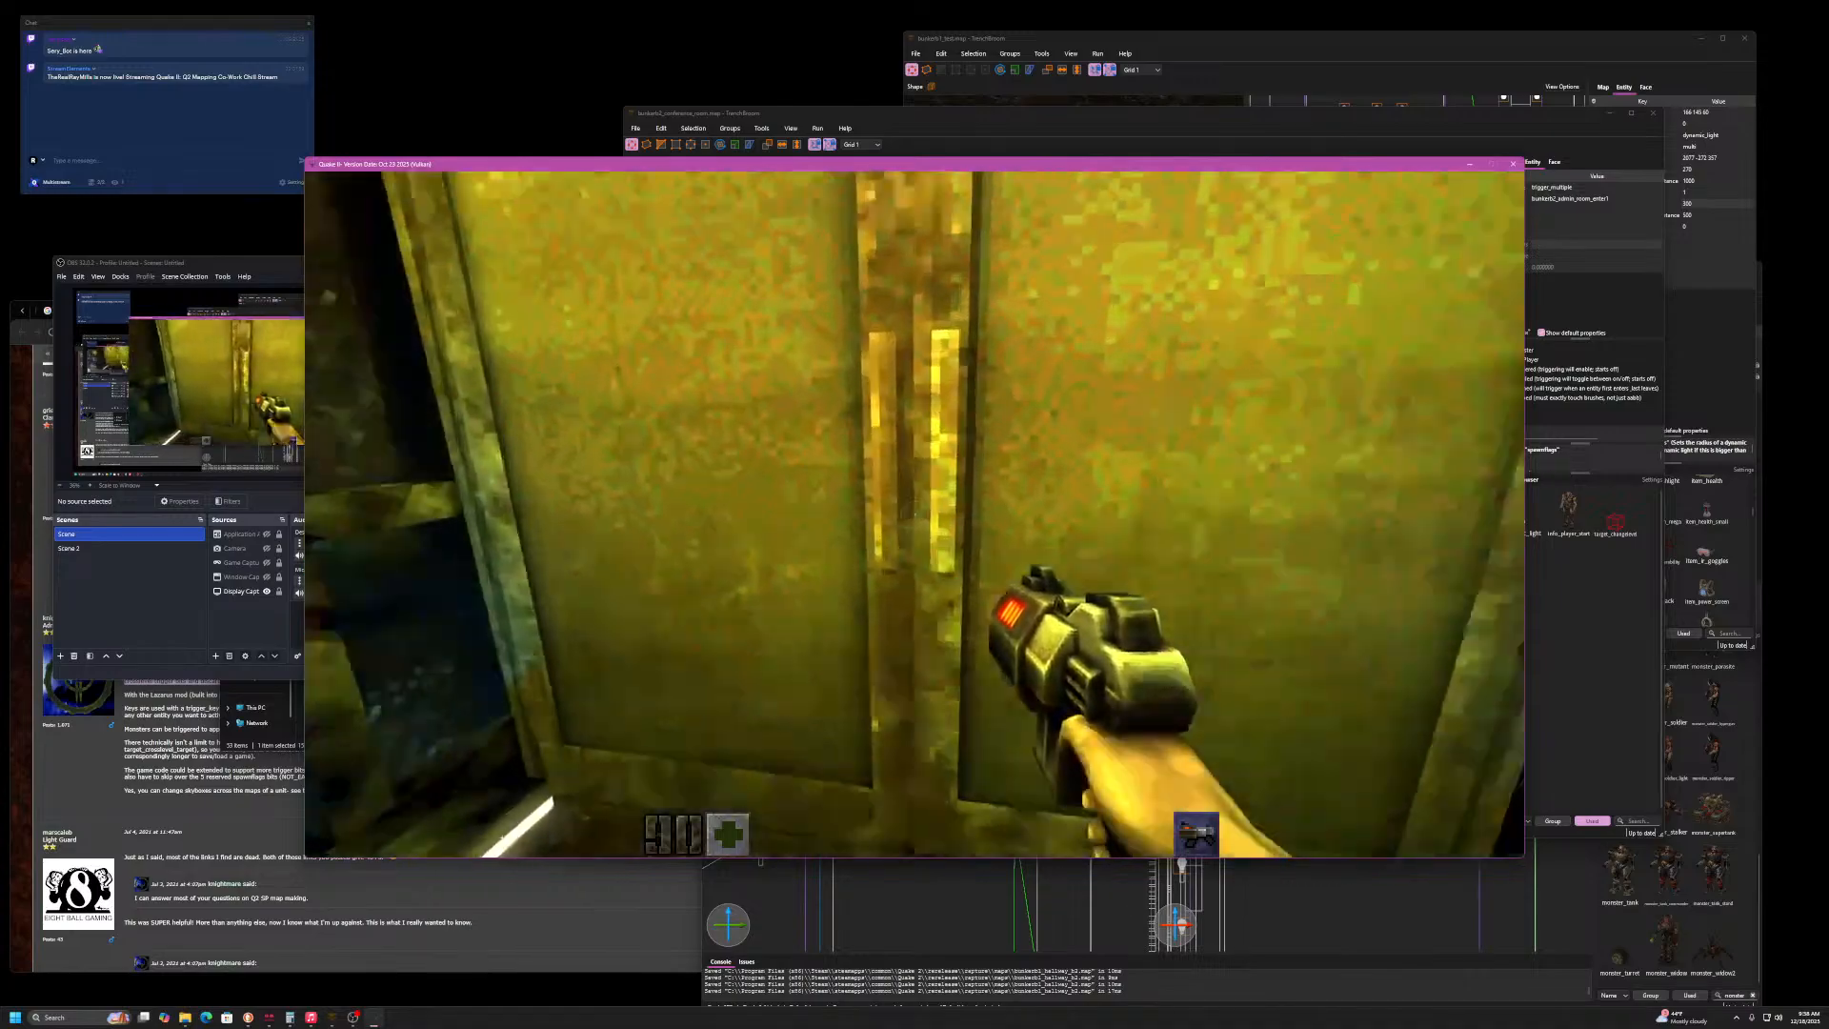
- Explore the dark computer room beyond the hallway and quit the game
{"action": "key", "text": "w"}
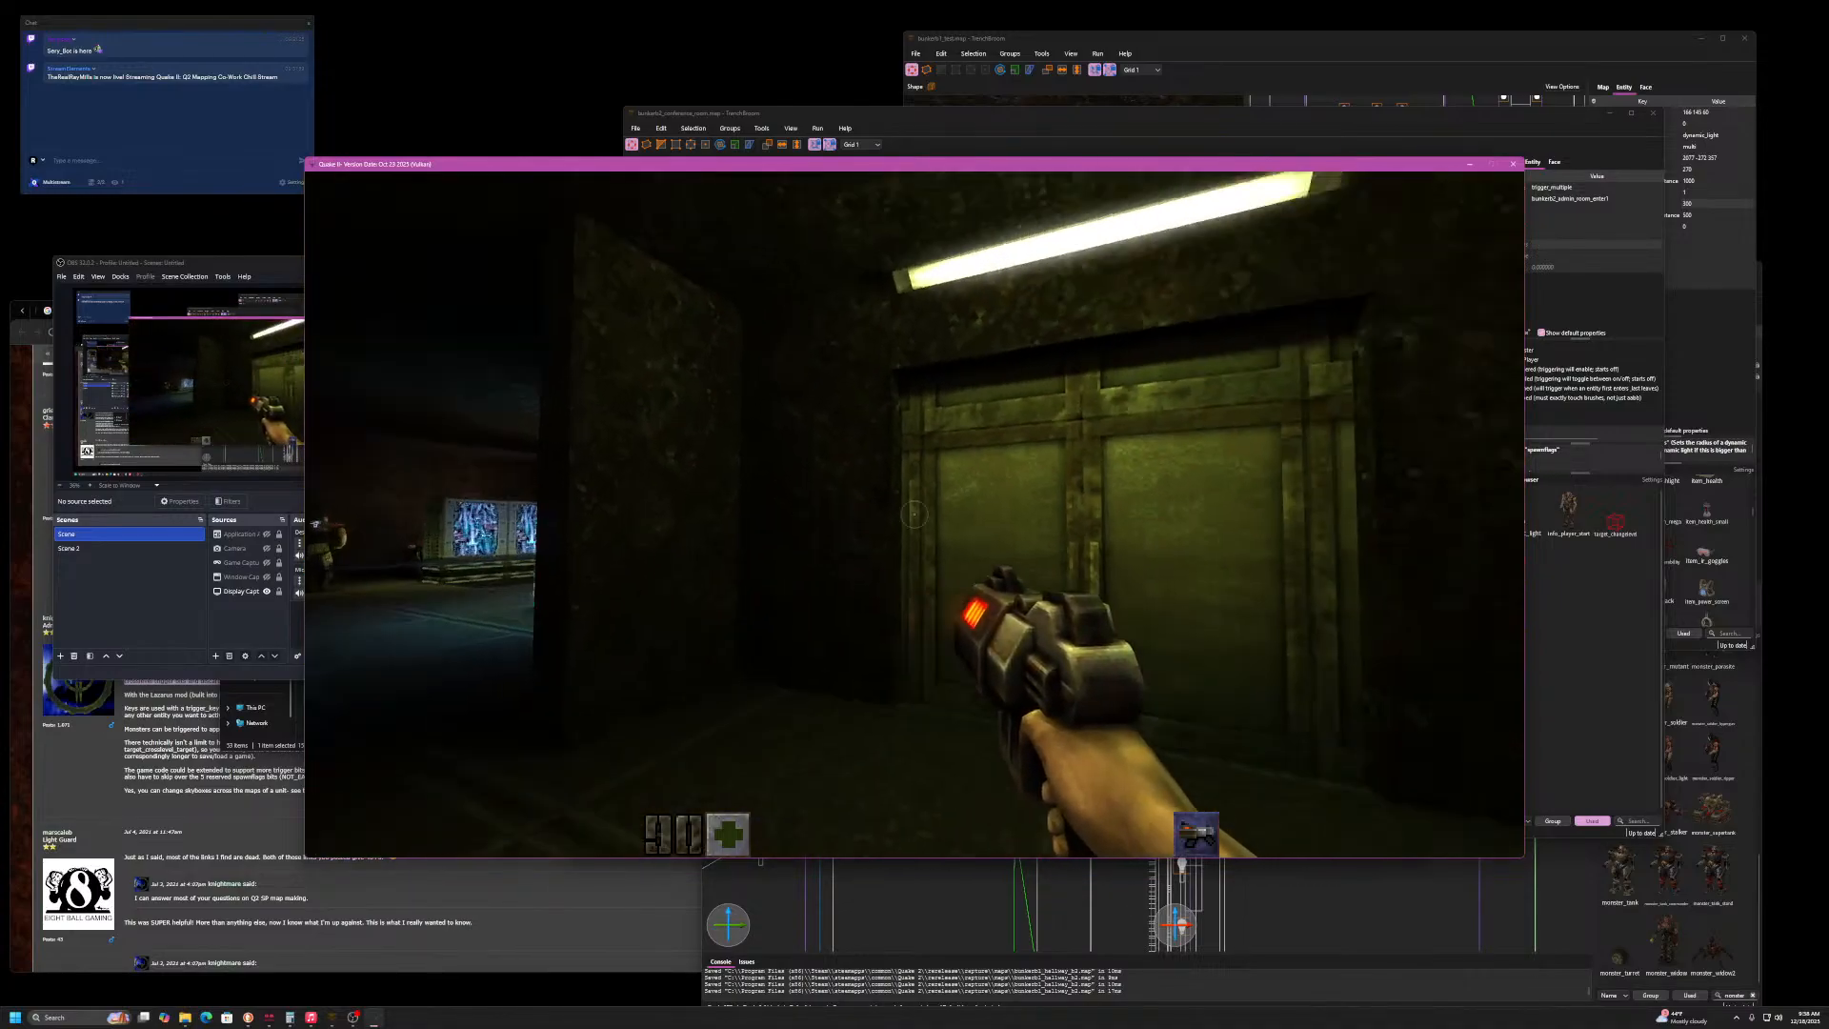
{"action": "key", "text": "w"}
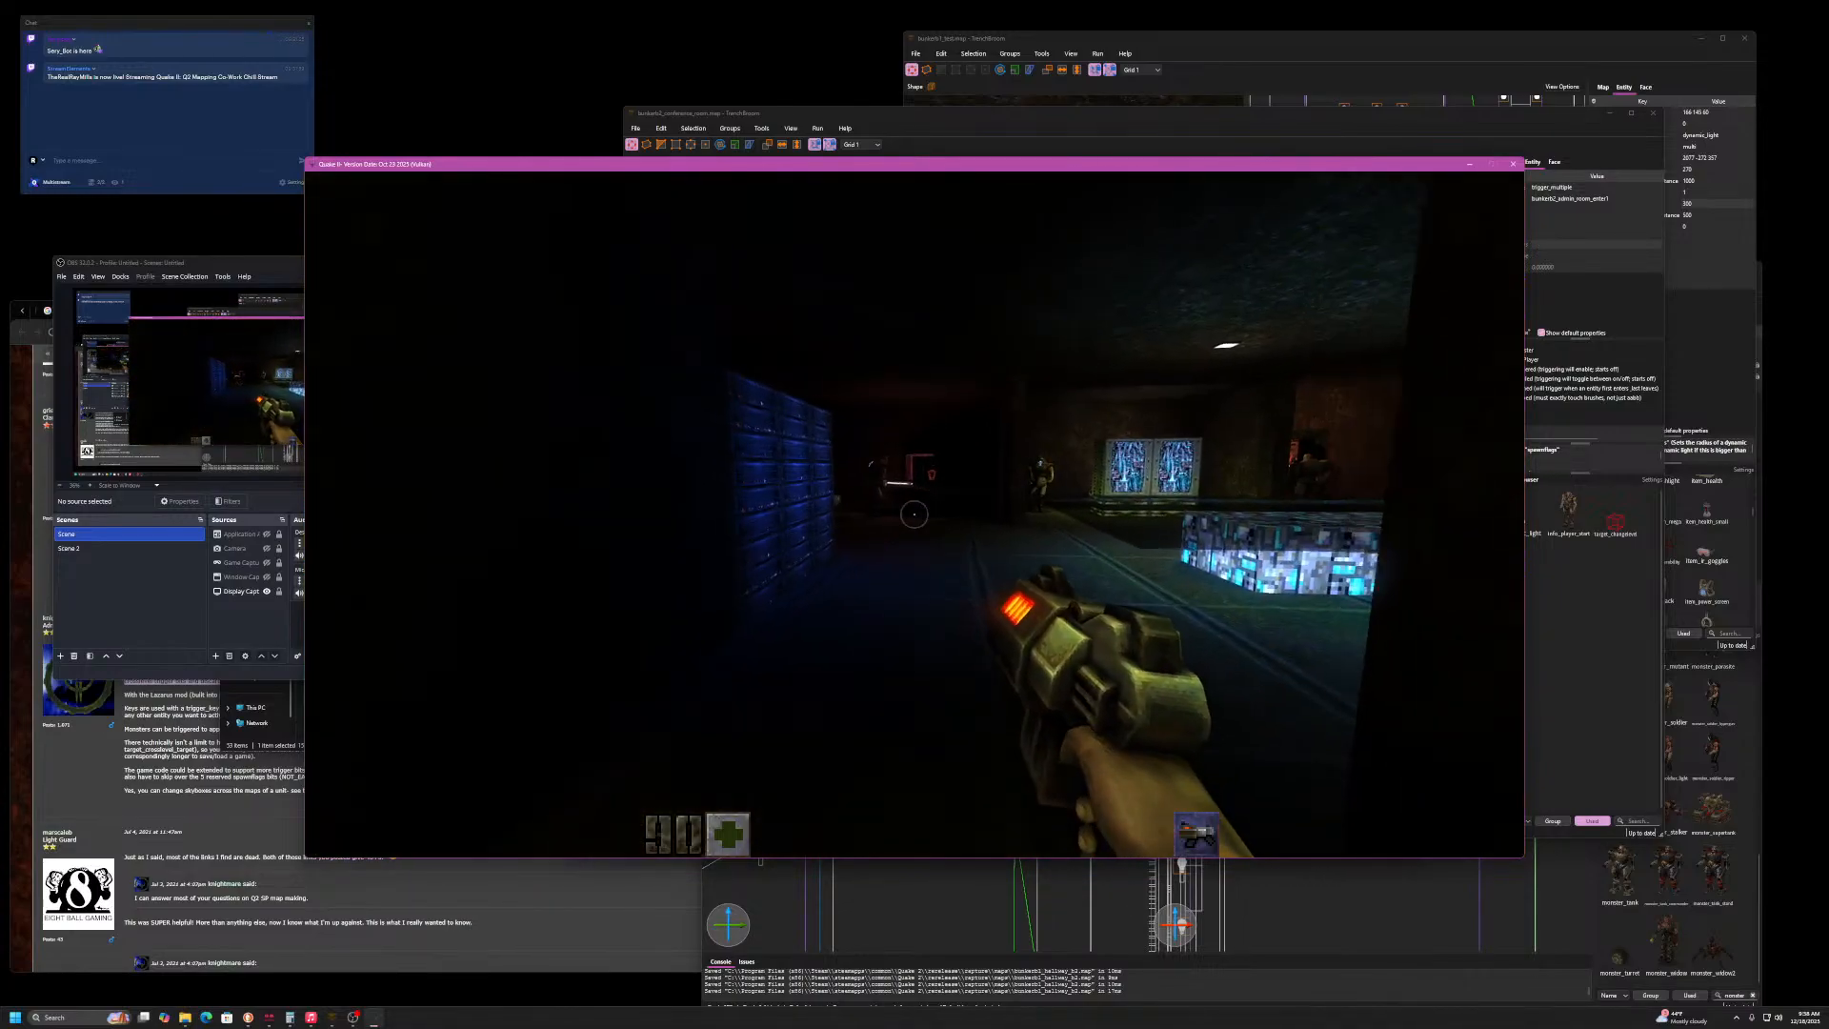
{"action": "key", "text": "w"}
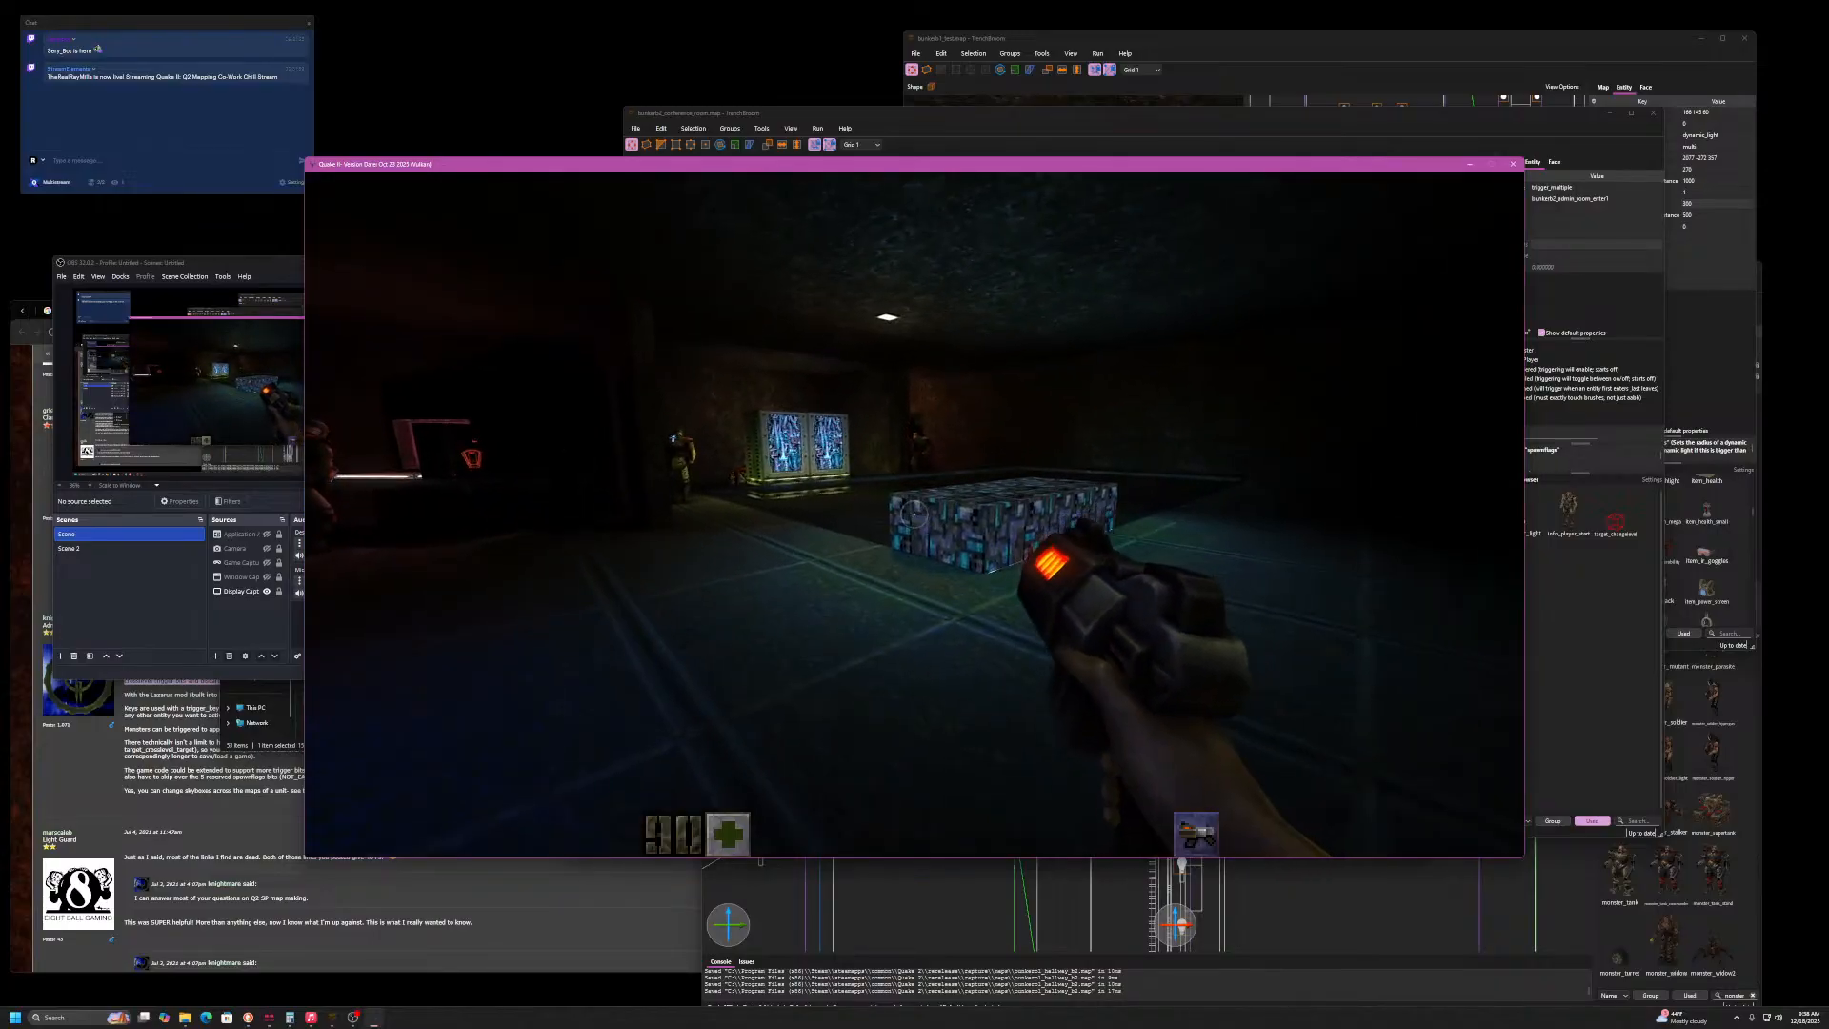
{"action": "key", "text": "w"}
{"action": "key", "text": "s"}
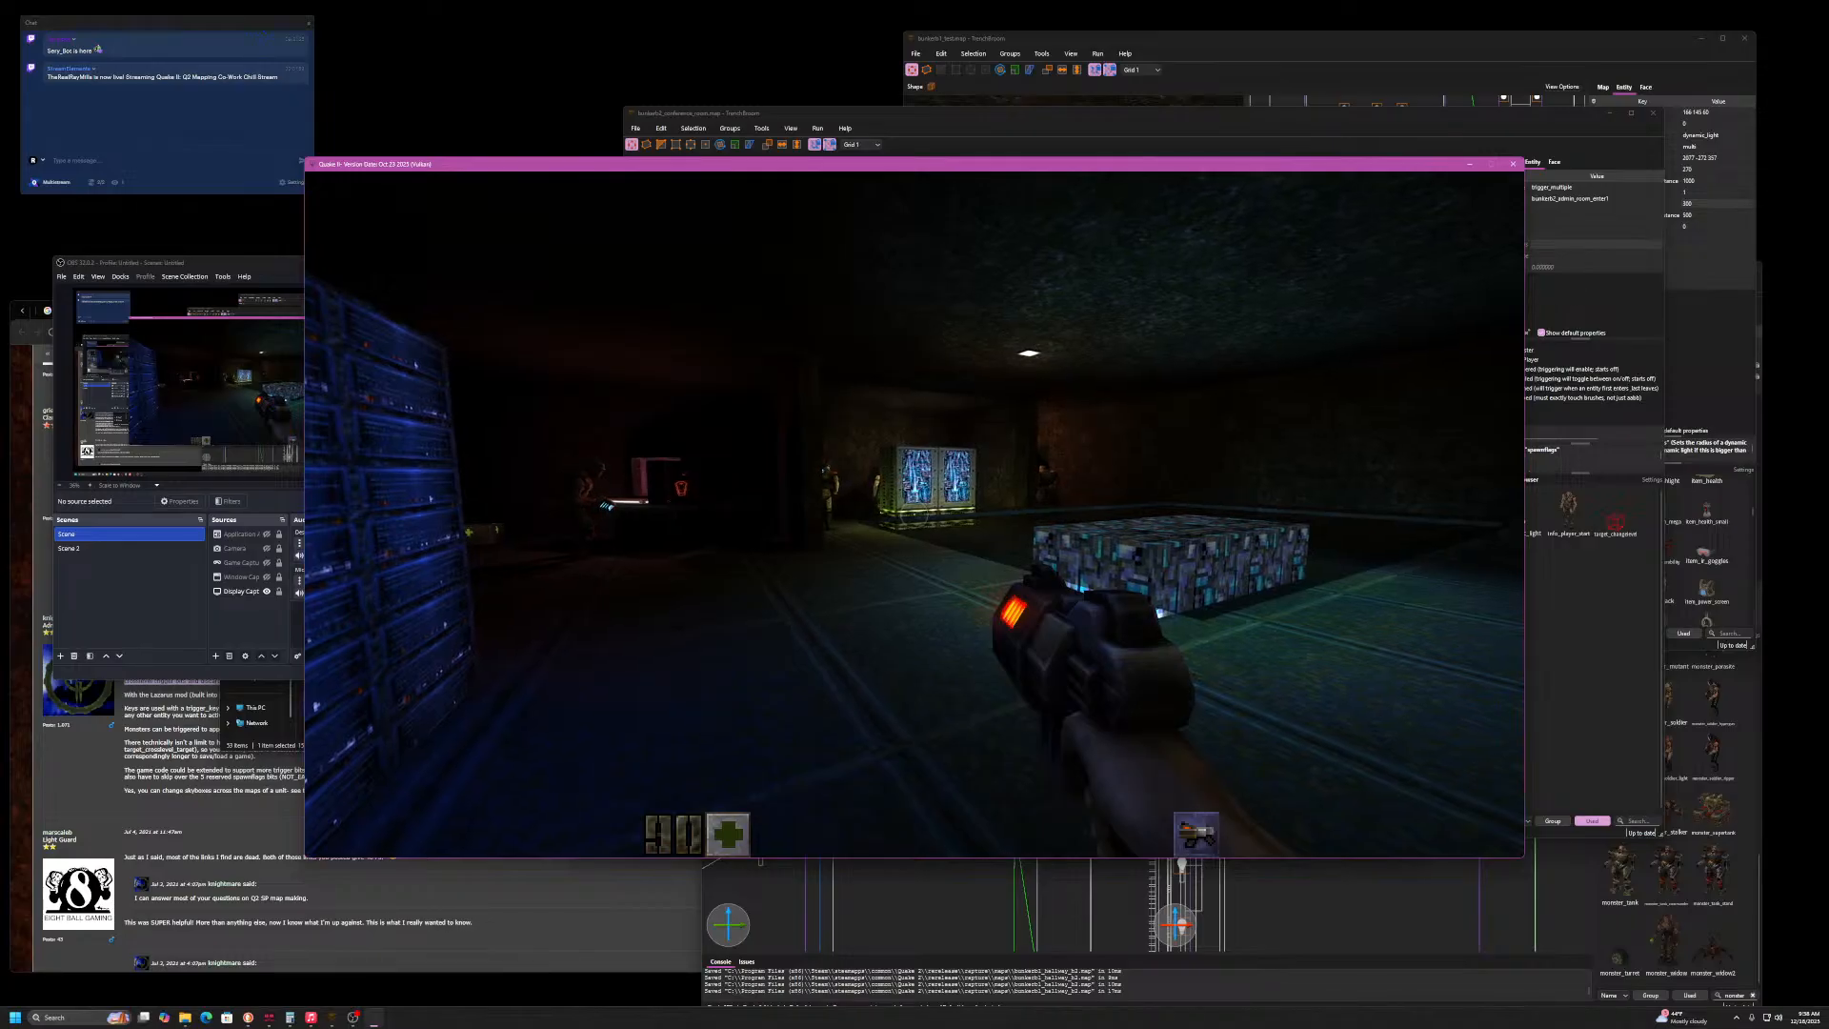
{"action": "key", "text": "Escape"}
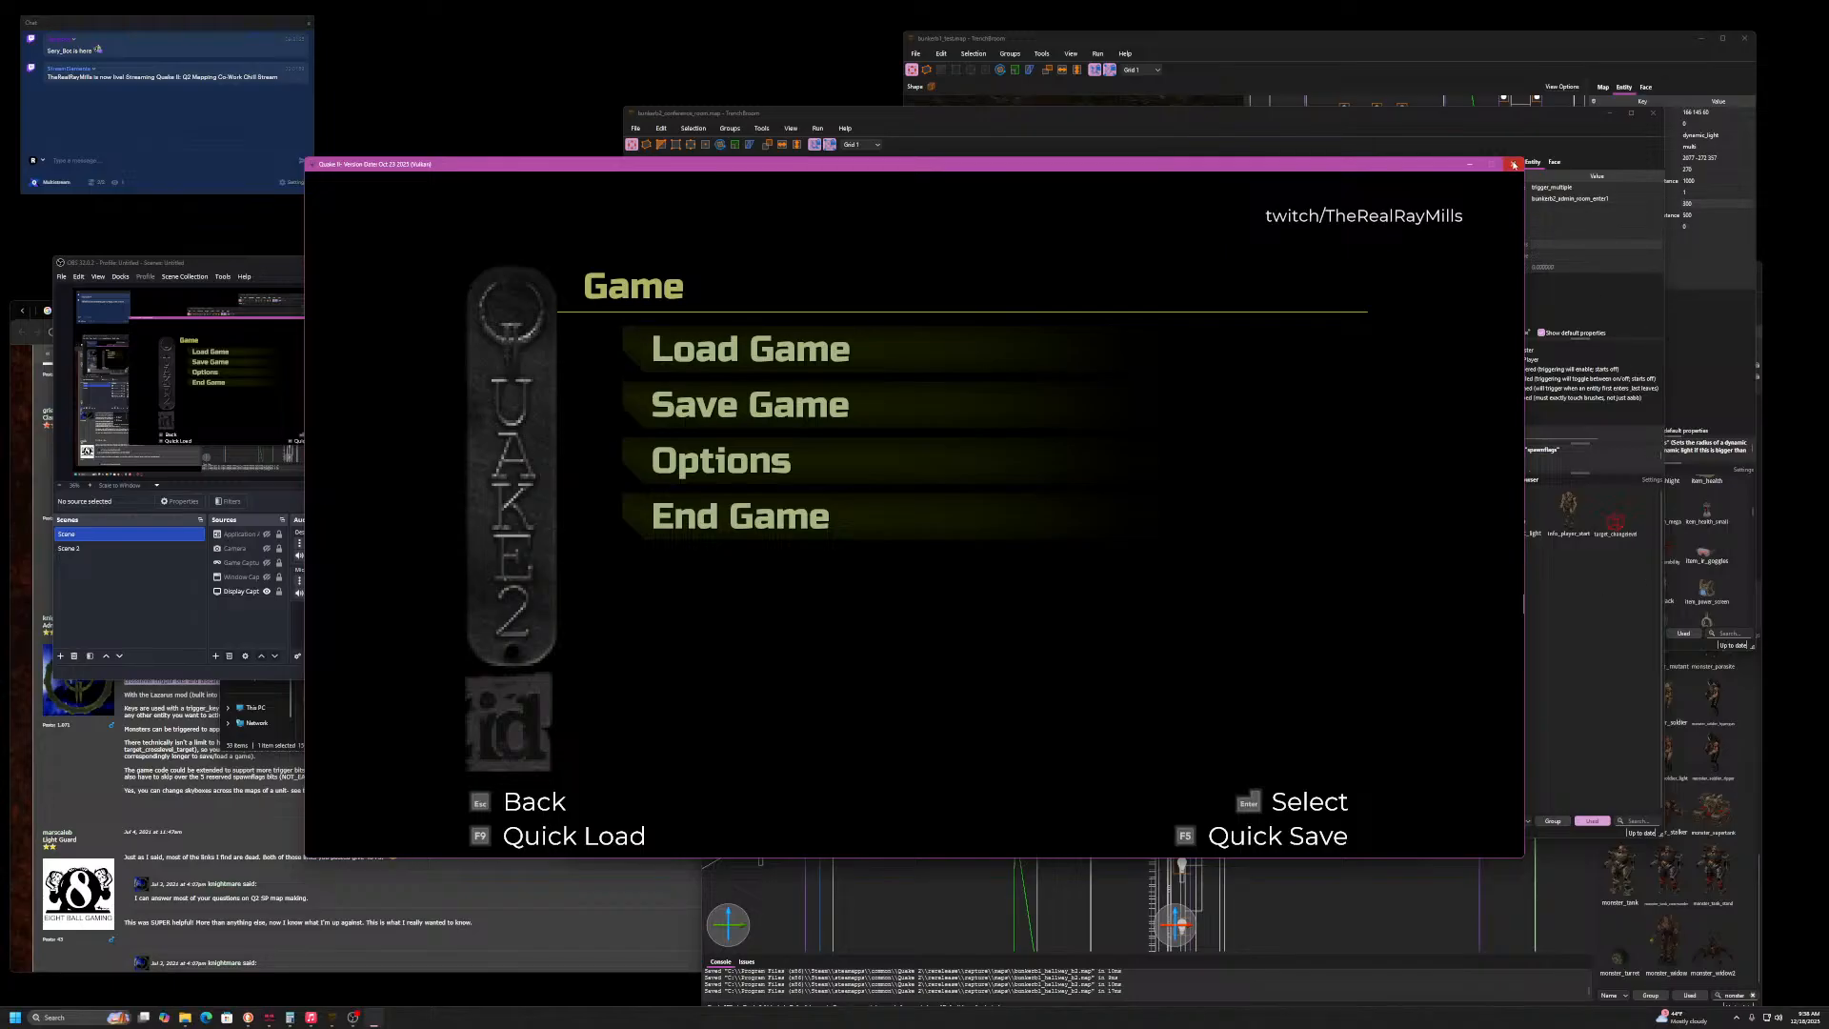
{"action": "left_click", "coordinate": [1512, 165]}
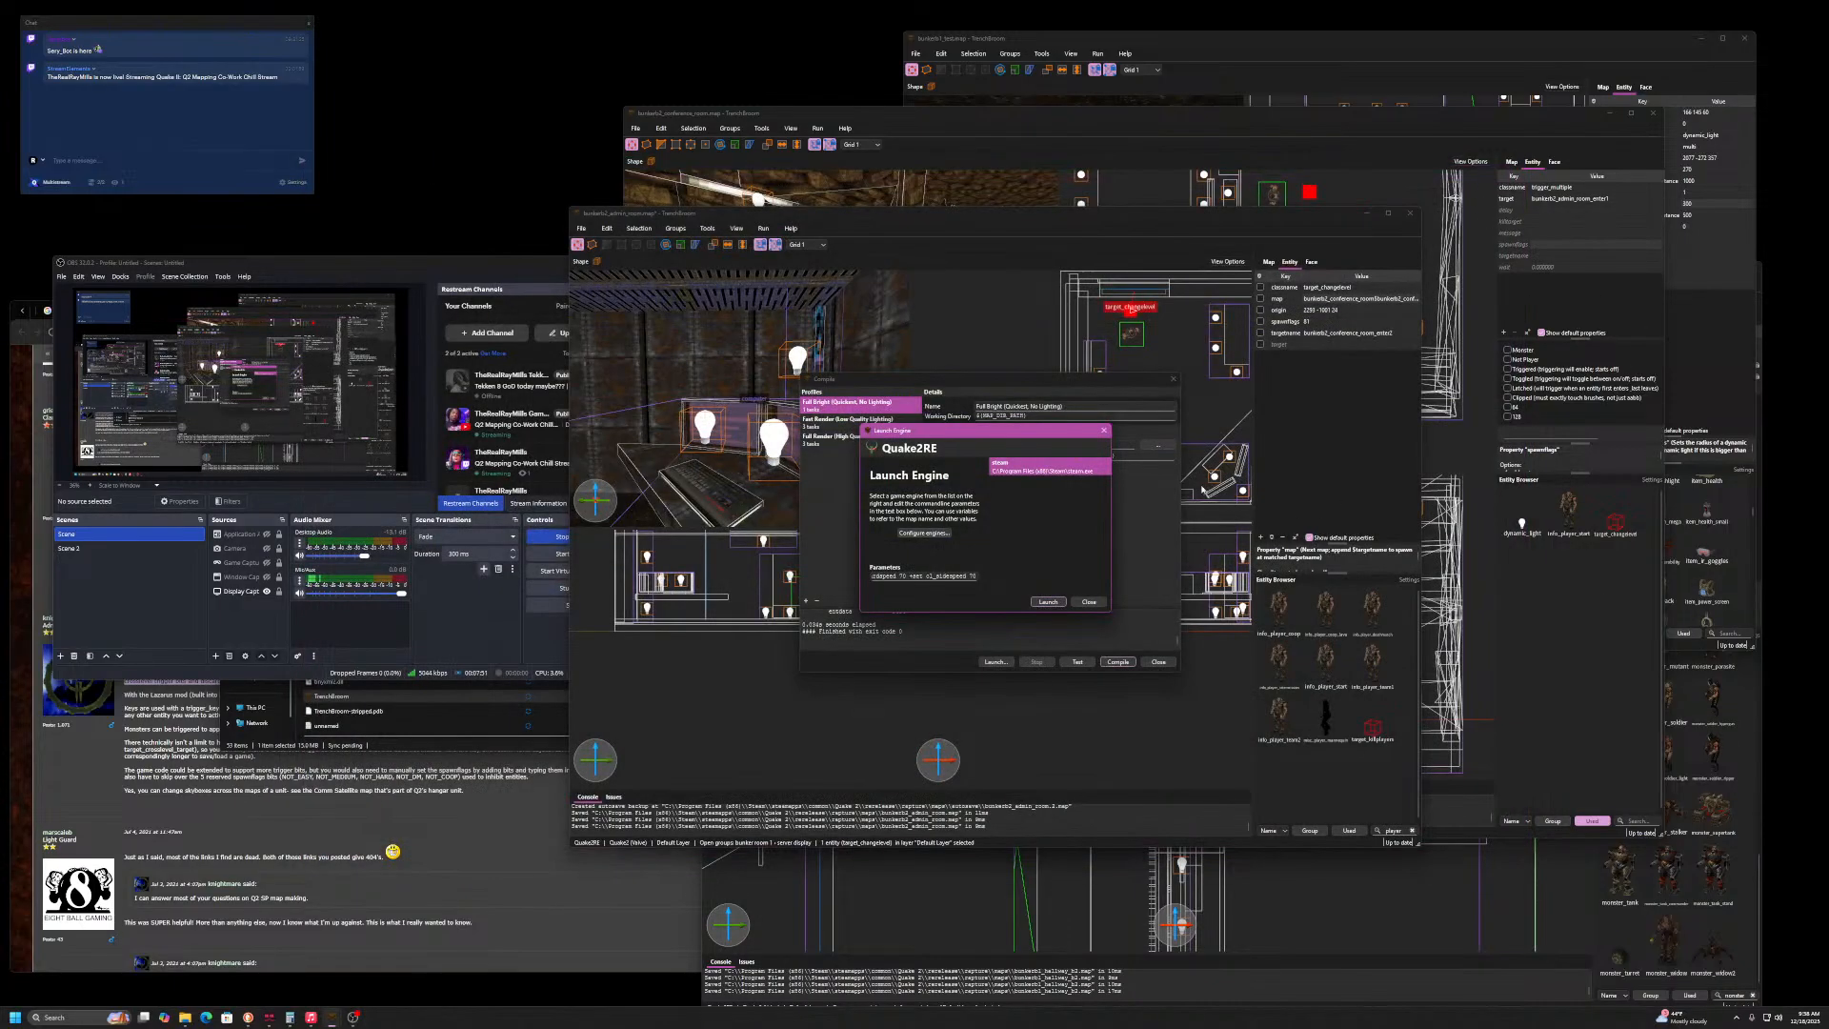
- Close the launch and compile dialogs and return to the admin room map
{"action": "left_click", "coordinate": [1134, 658]}
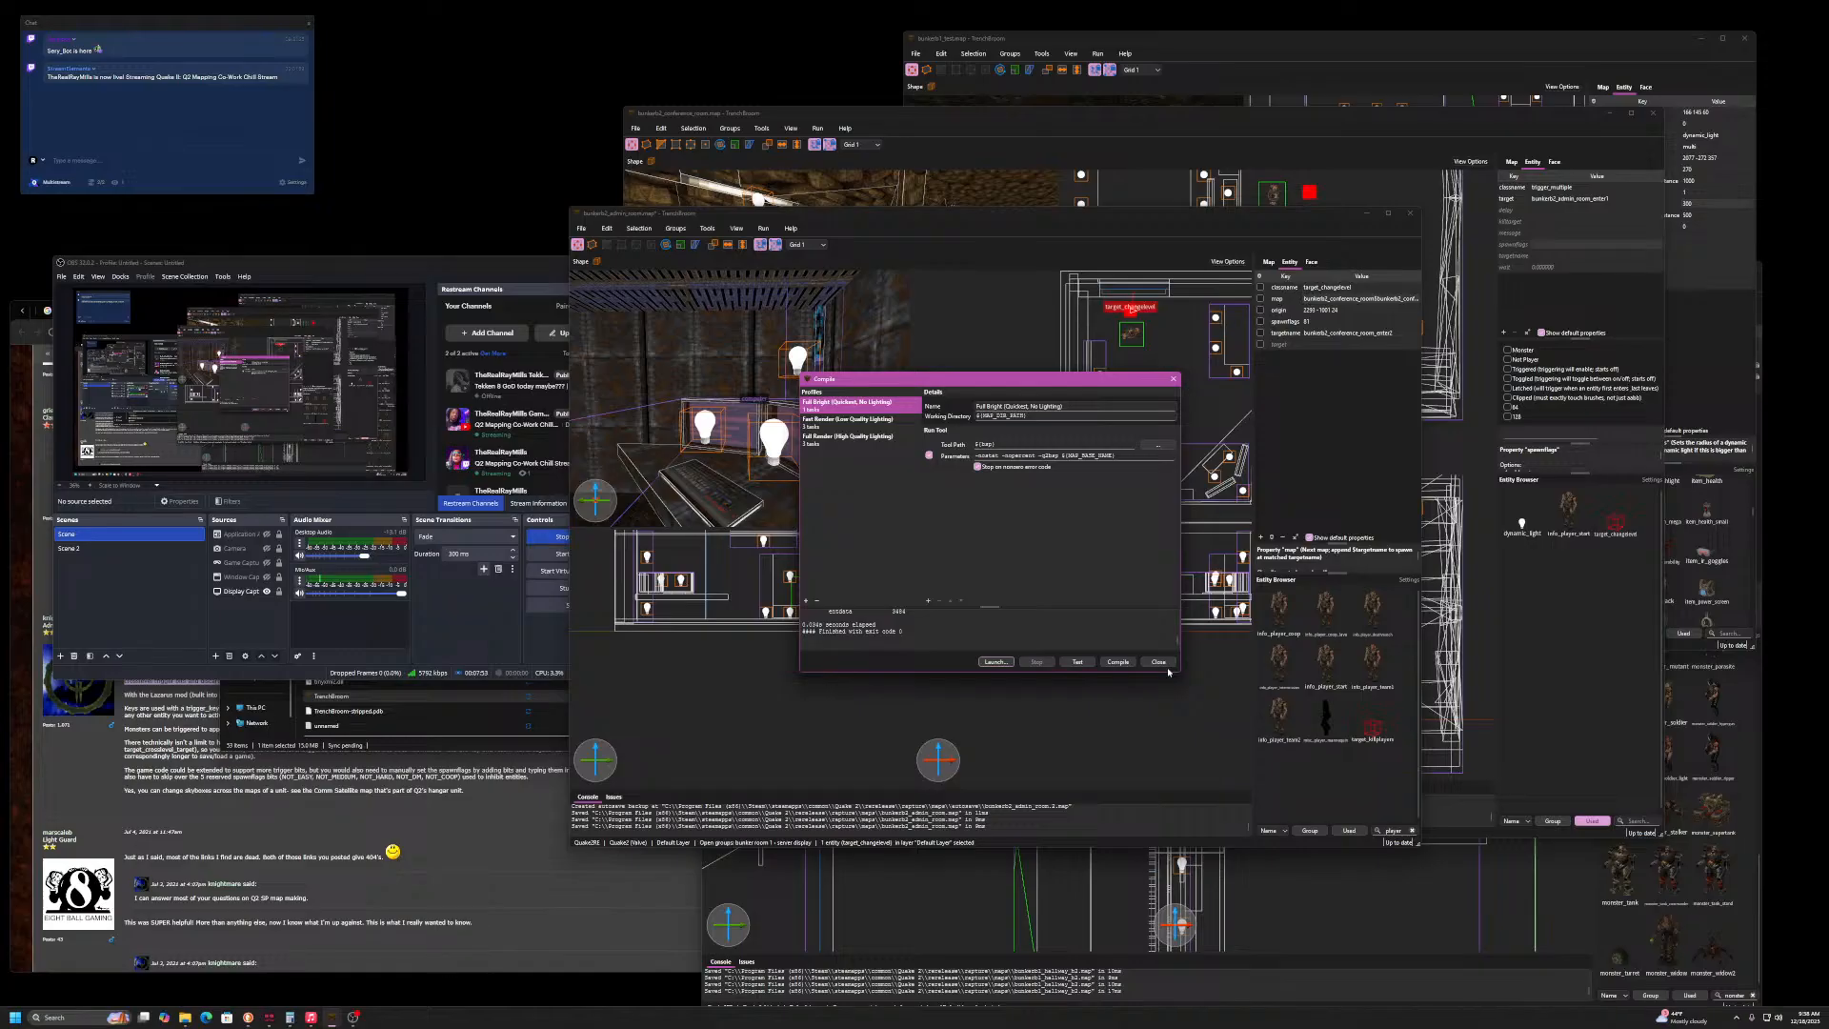
{"action": "left_click", "coordinate": [1158, 661]}
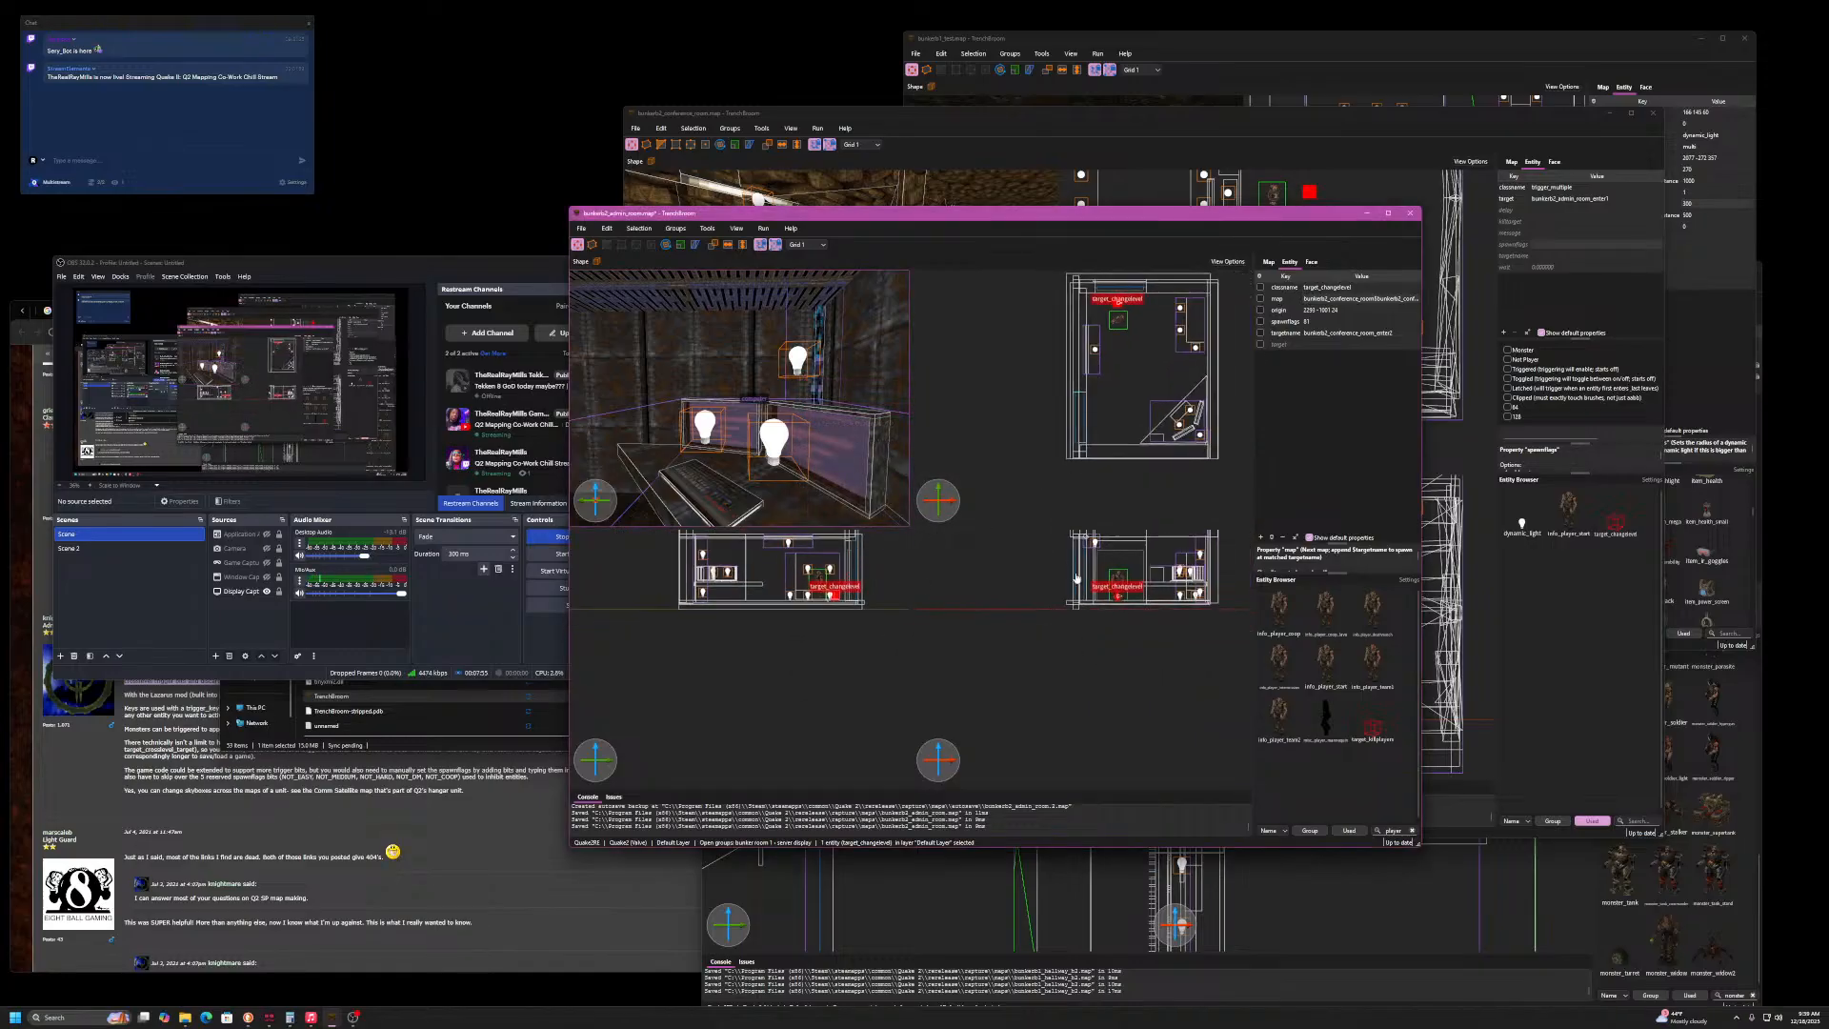
{"action": "scroll", "coordinate": [1077, 579], "scroll_direction": "down", "scroll_amount": 2}
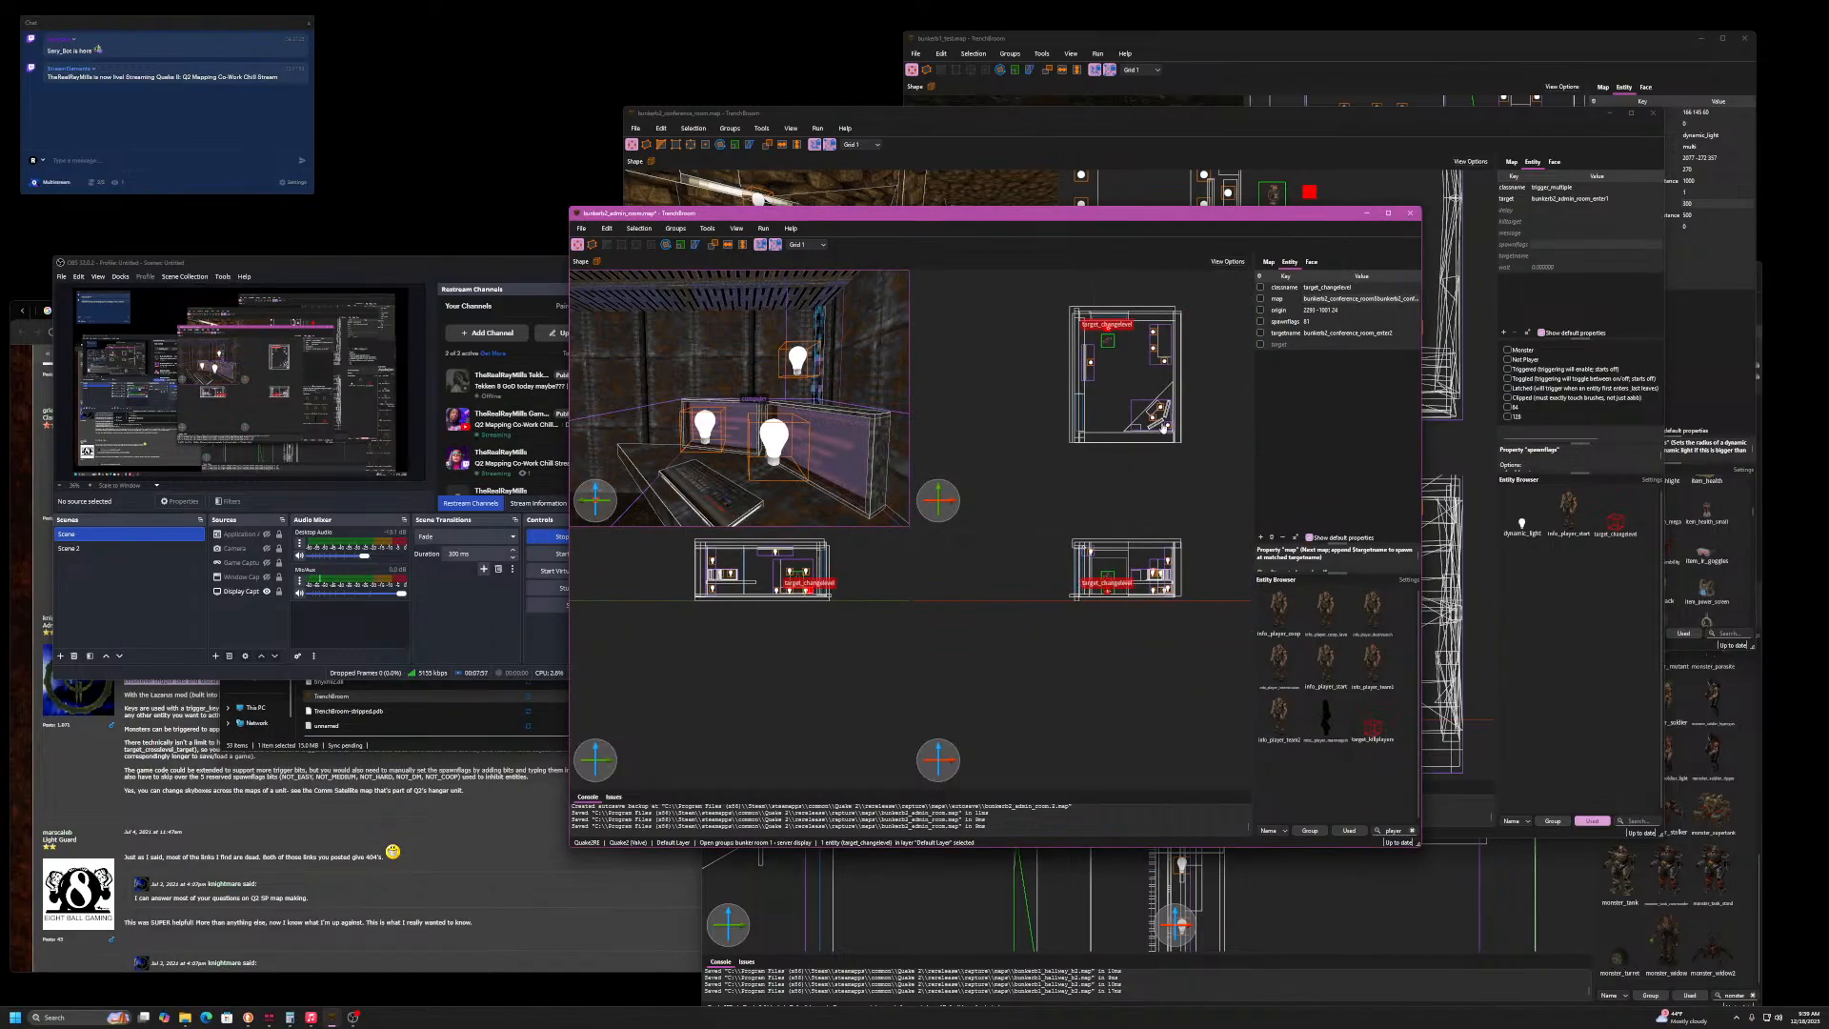
- Close the compile dialog of the conference room map and examine the doorway trigger and the light above it
{"action": "left_click", "coordinate": [1441, 167]}
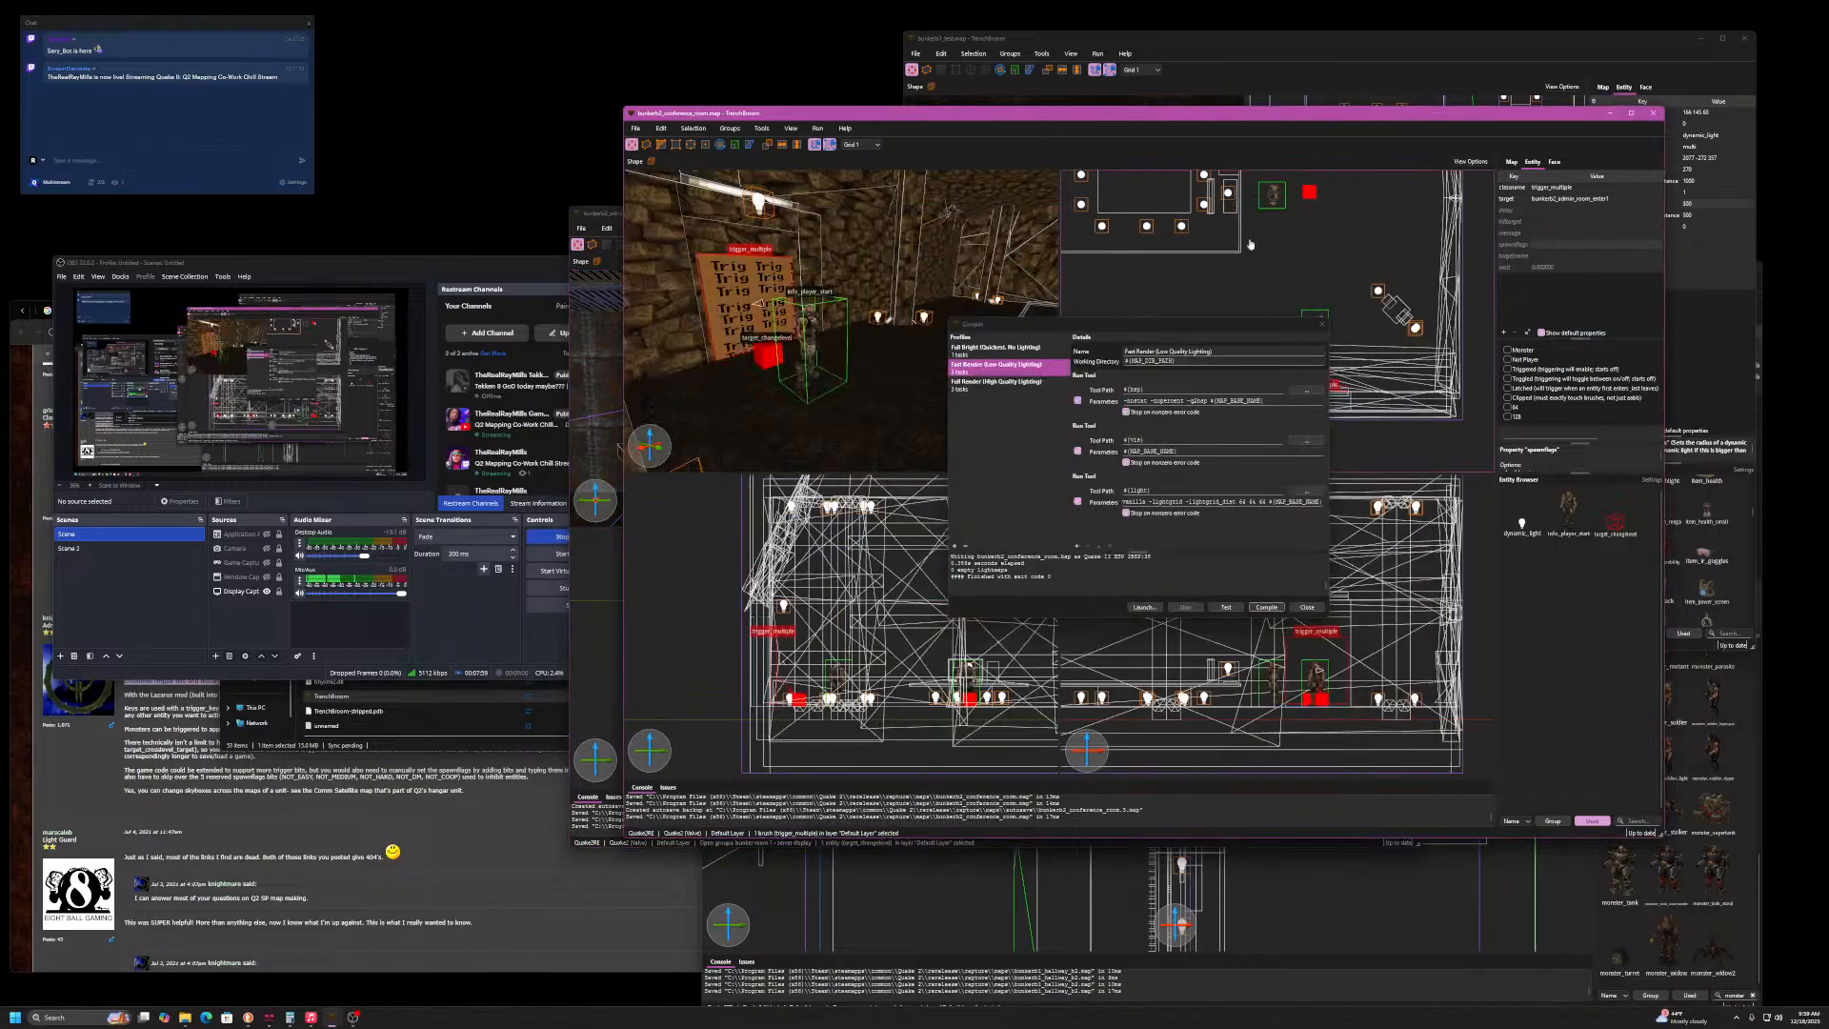
{"action": "left_click", "coordinate": [1307, 607]}
{"action": "scroll", "coordinate": [817, 348], "scroll_direction": "up", "scroll_amount": 4}
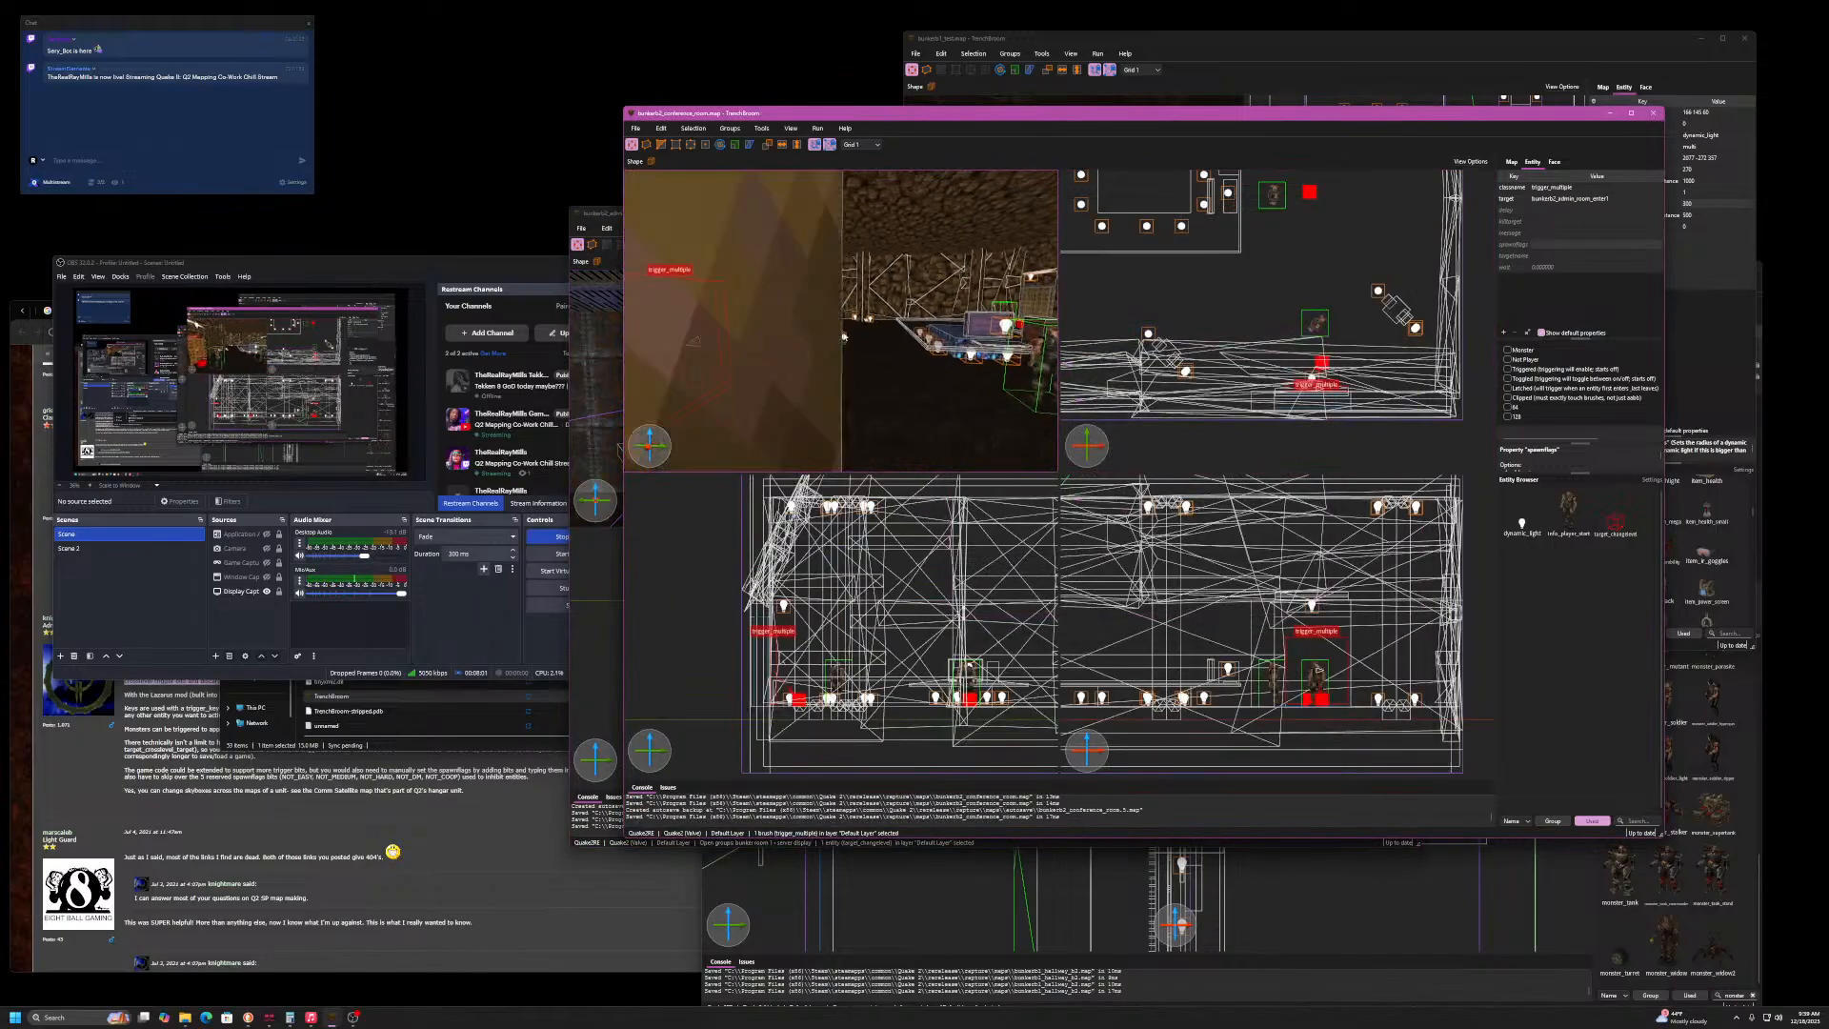
{"action": "scroll", "coordinate": [820, 343], "scroll_direction": "down", "scroll_amount": 2}
{"action": "mouse_move", "coordinate": [823, 343]}
{"action": "right_mouse_down"}
{"action": "mouse_move", "coordinate": [758, 352]}
{"action": "mouse_move", "coordinate": [996, 328]}
{"action": "mouse_move", "coordinate": [1019, 307]}
{"action": "mouse_move", "coordinate": [1027, 326]}
{"action": "mouse_move", "coordinate": [988, 303]}
{"action": "mouse_move", "coordinate": [889, 350]}
{"action": "mouse_move", "coordinate": [903, 335]}
{"action": "right_mouse_up"}
{"action": "key", "text": "w"}
{"action": "key", "text": "s"}
{"action": "key", "text": "w"}
{"action": "key", "text": "s"}
{"action": "key", "text": "a"}
{"action": "key", "text": "a"}
{"action": "key", "text": "s"}
{"action": "key", "text": "d"}
{"action": "key", "text": "s"}
{"action": "key", "text": "a"}
{"action": "key", "text": "w"}
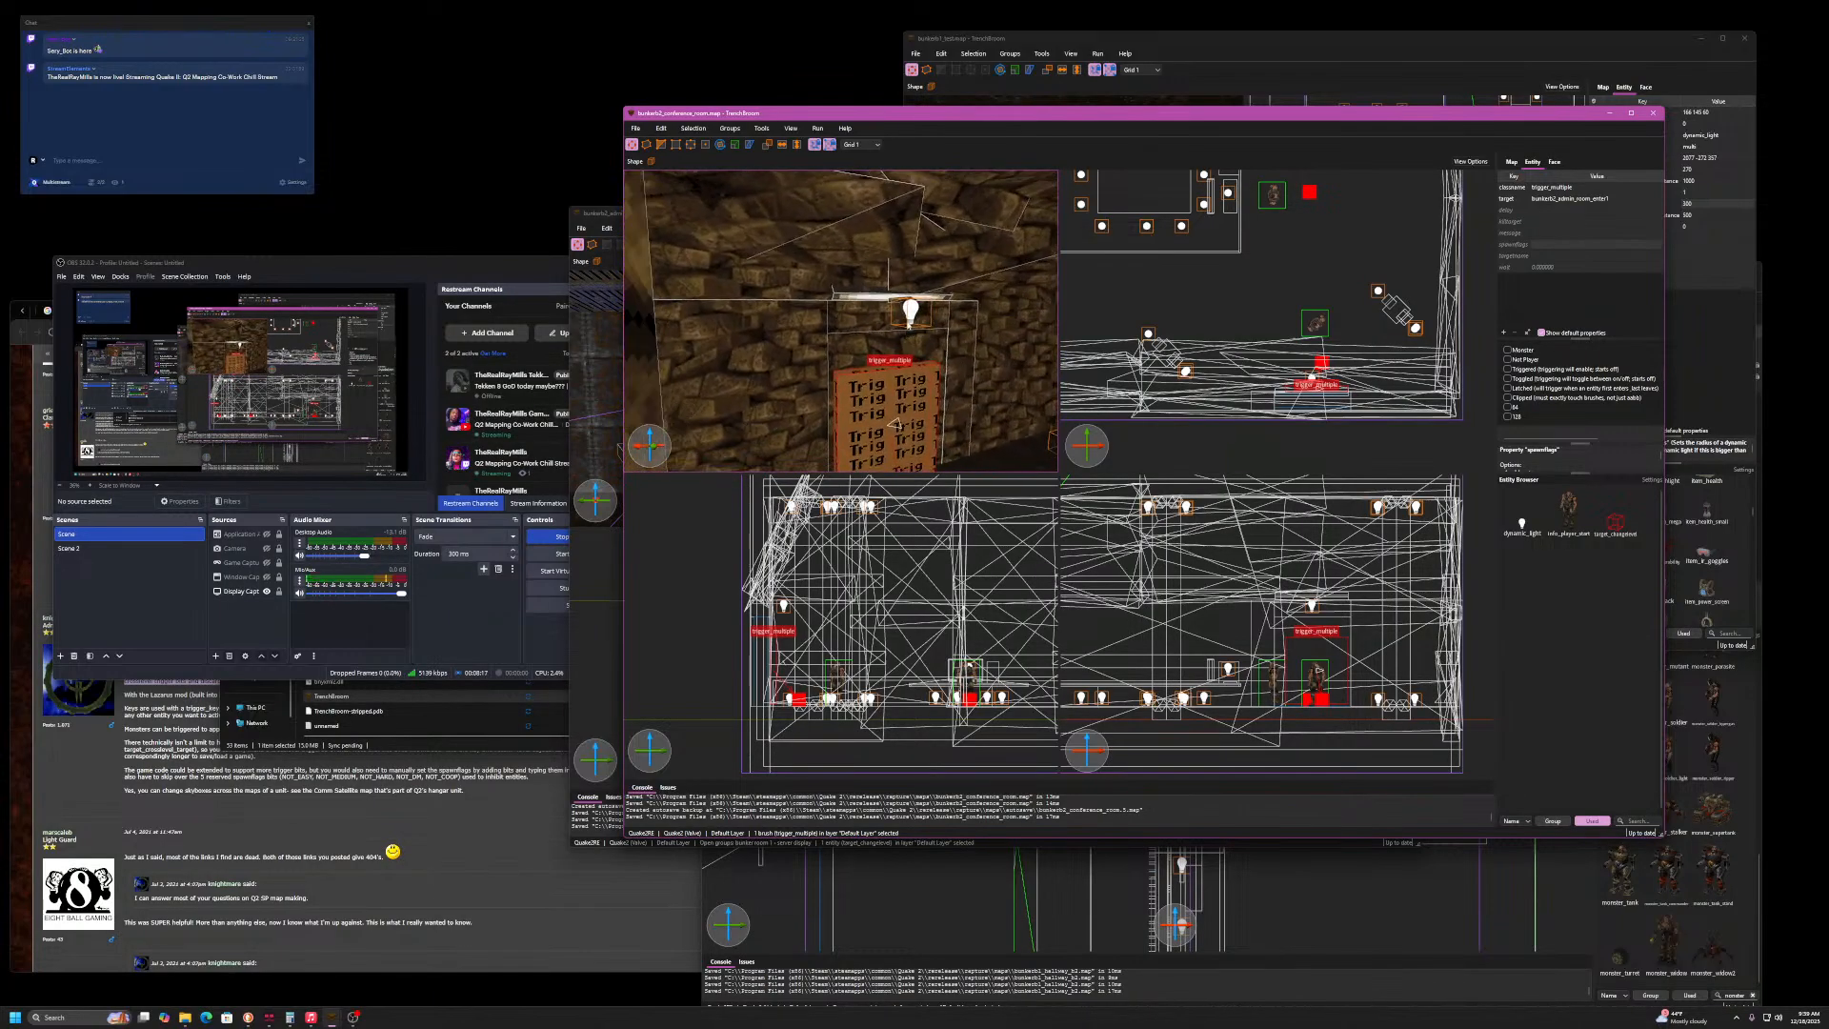
{"action": "left_click", "coordinate": [903, 336]}
- Switch to the bunker1 map and locate the target_changelevel and light beside its doorway
{"action": "left_click", "coordinate": [1187, 58]}
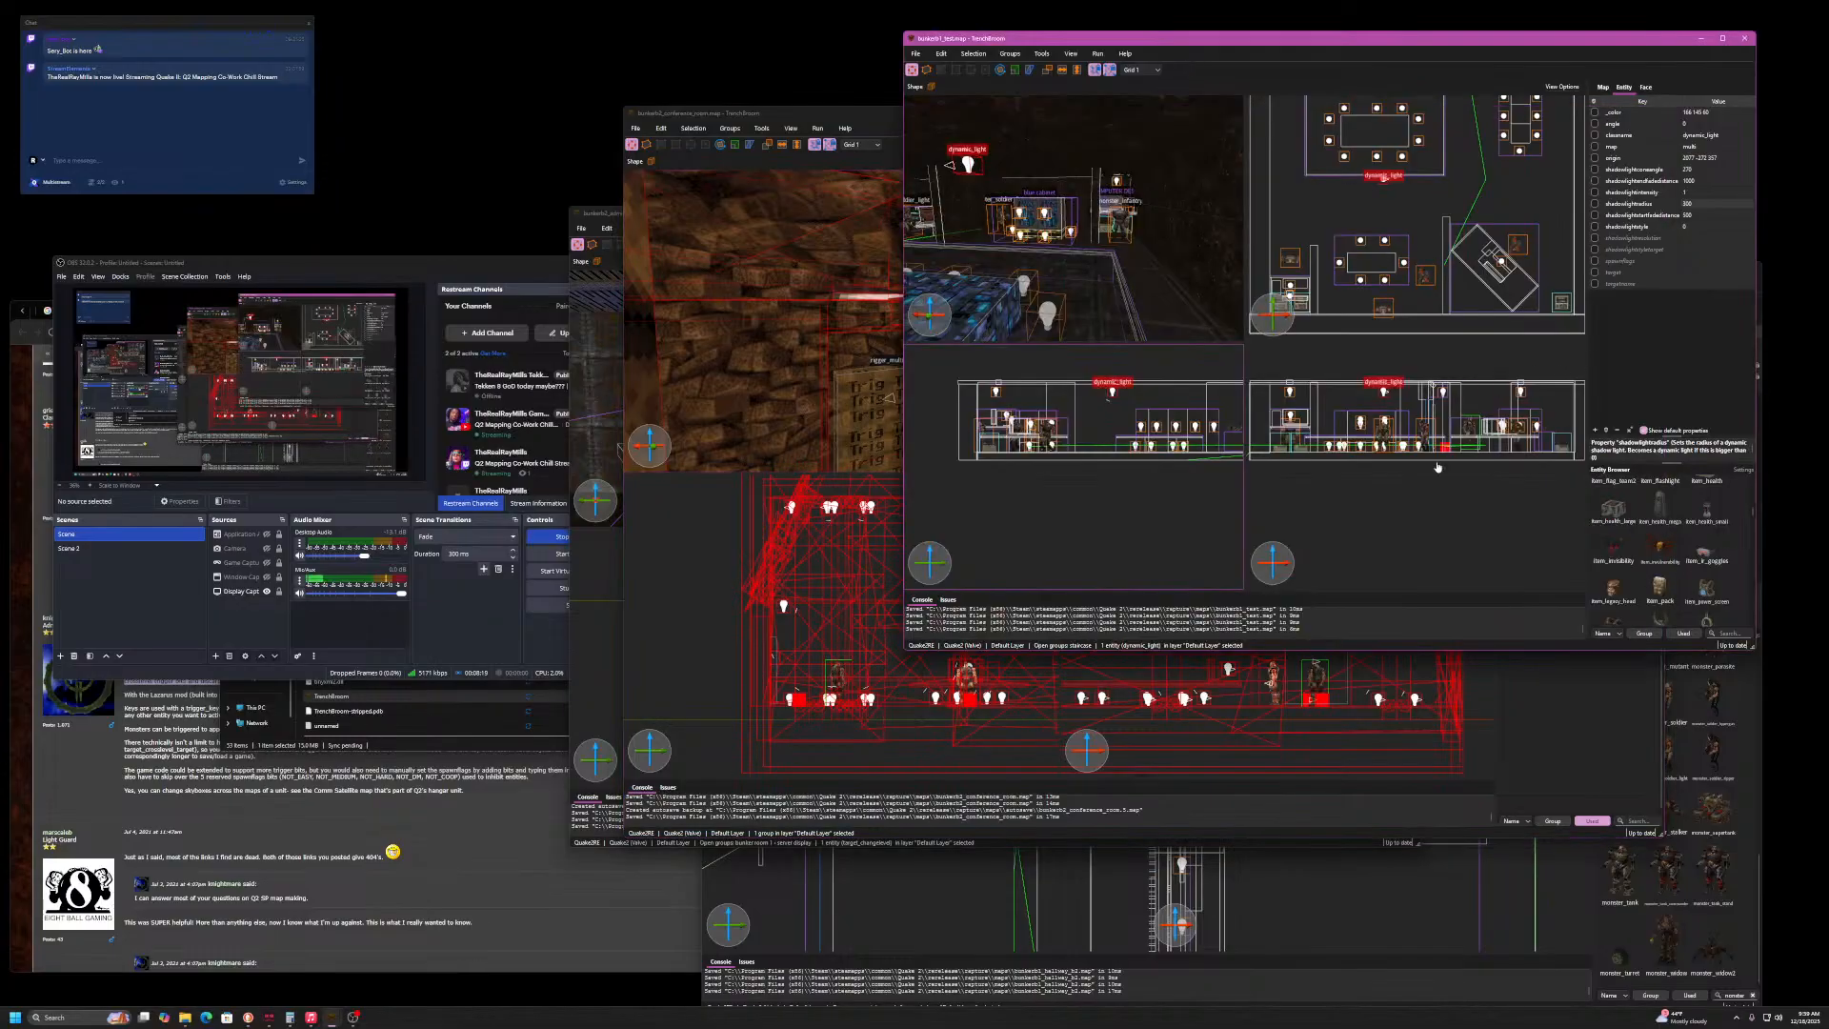
{"action": "right_click_drag", "start_coordinate": [1049, 189], "coordinate": [1120, 192]}
{"action": "right_click_drag", "start_coordinate": [1515, 134], "coordinate": [1507, 286]}
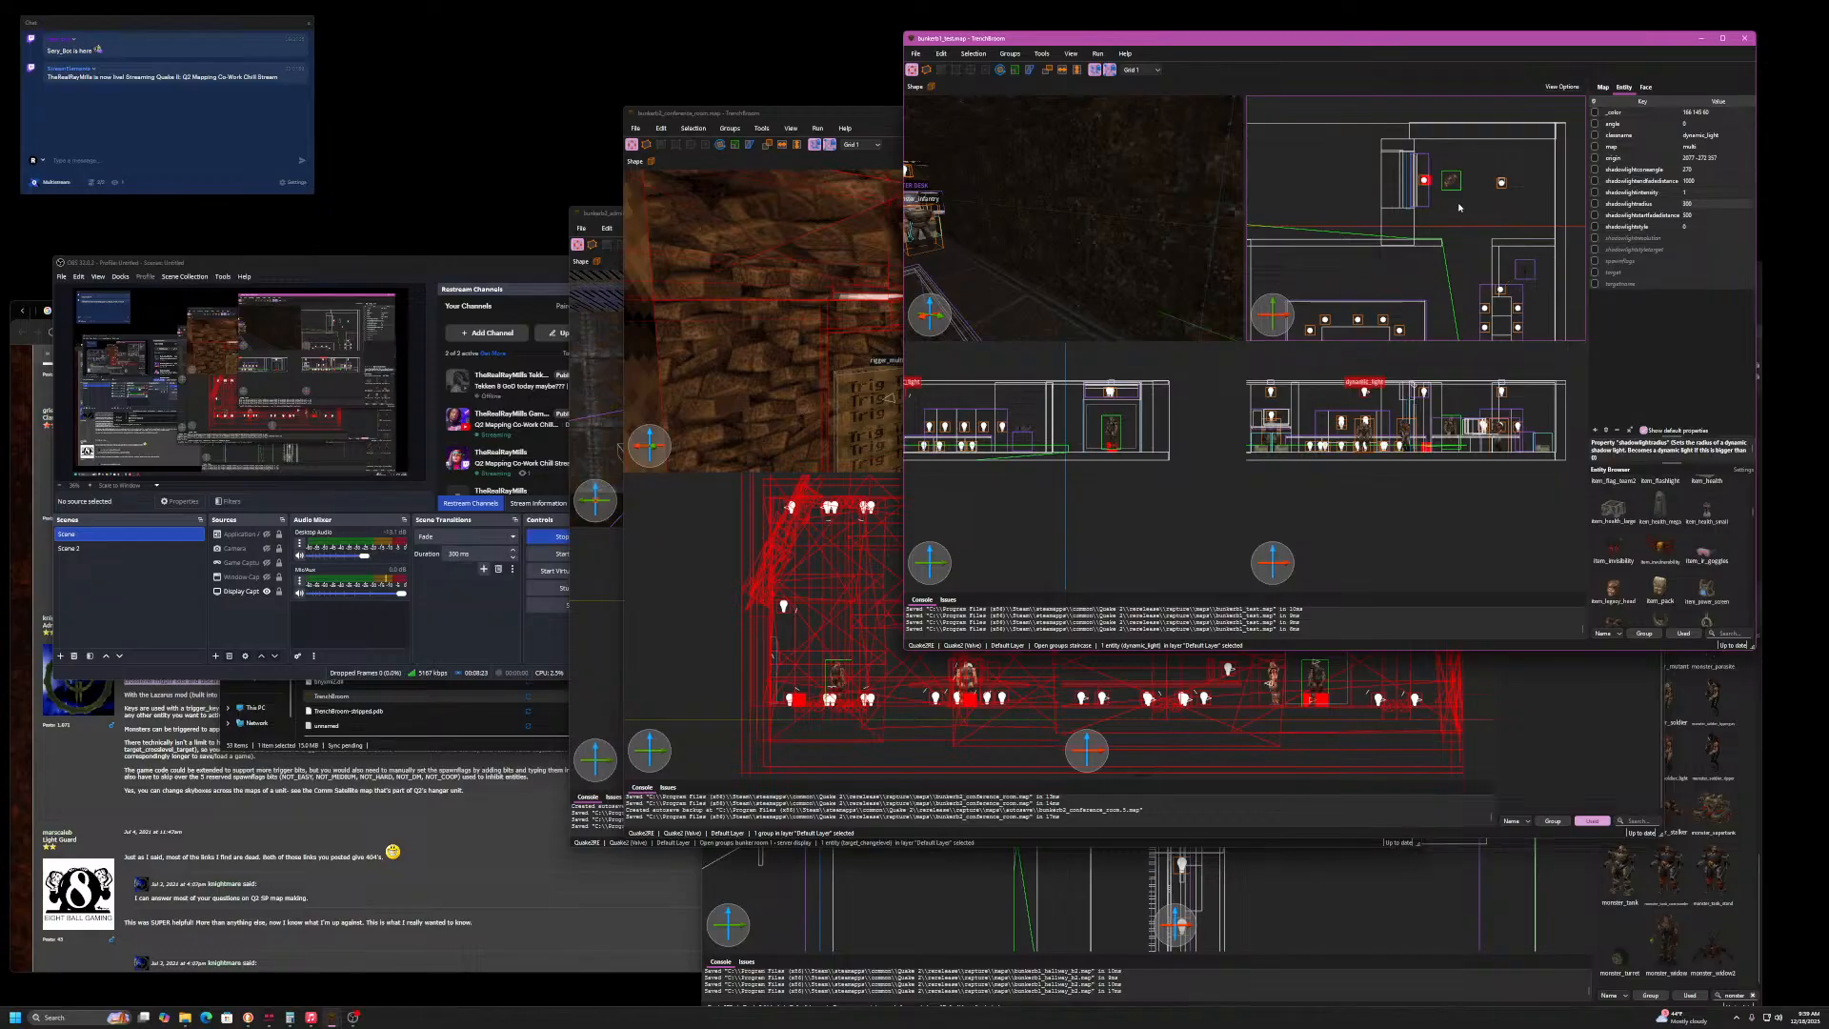
{"action": "scroll", "coordinate": [1426, 178], "scroll_direction": "up", "scroll_amount": 6}
{"action": "double_click", "coordinate": [1426, 179]}
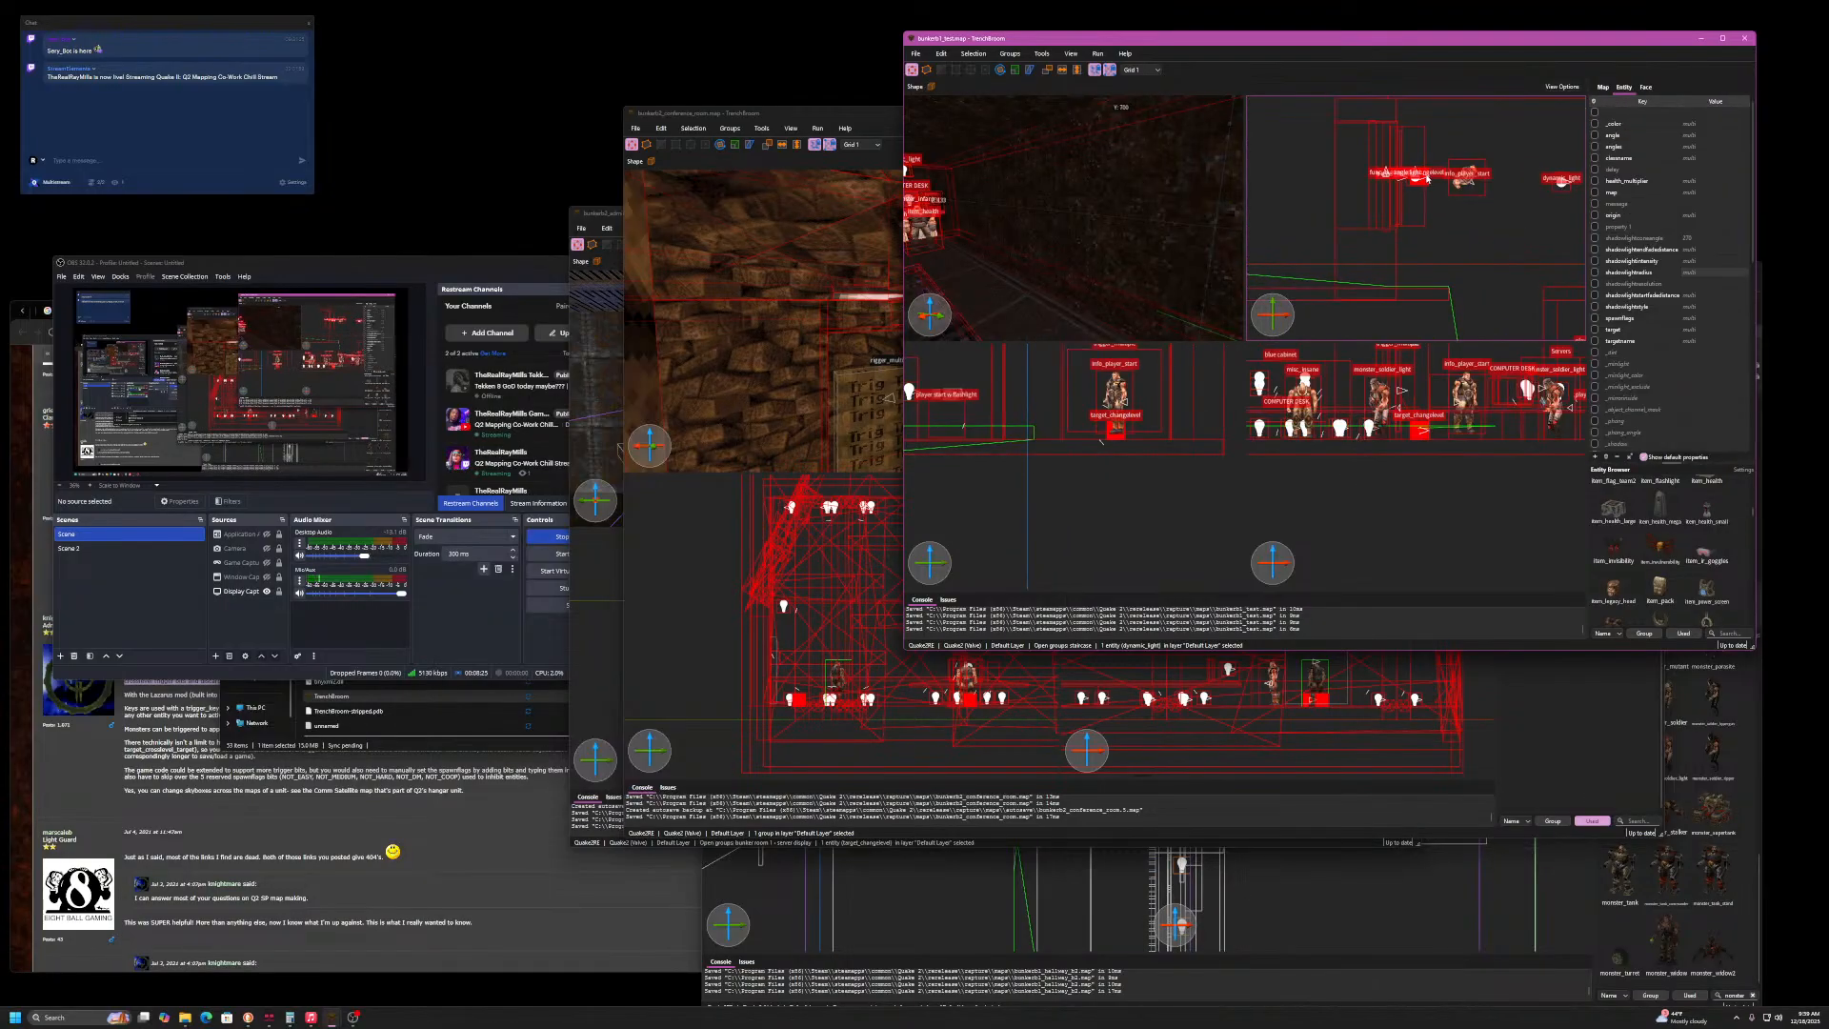
{"action": "left_click", "coordinate": [1424, 176]}
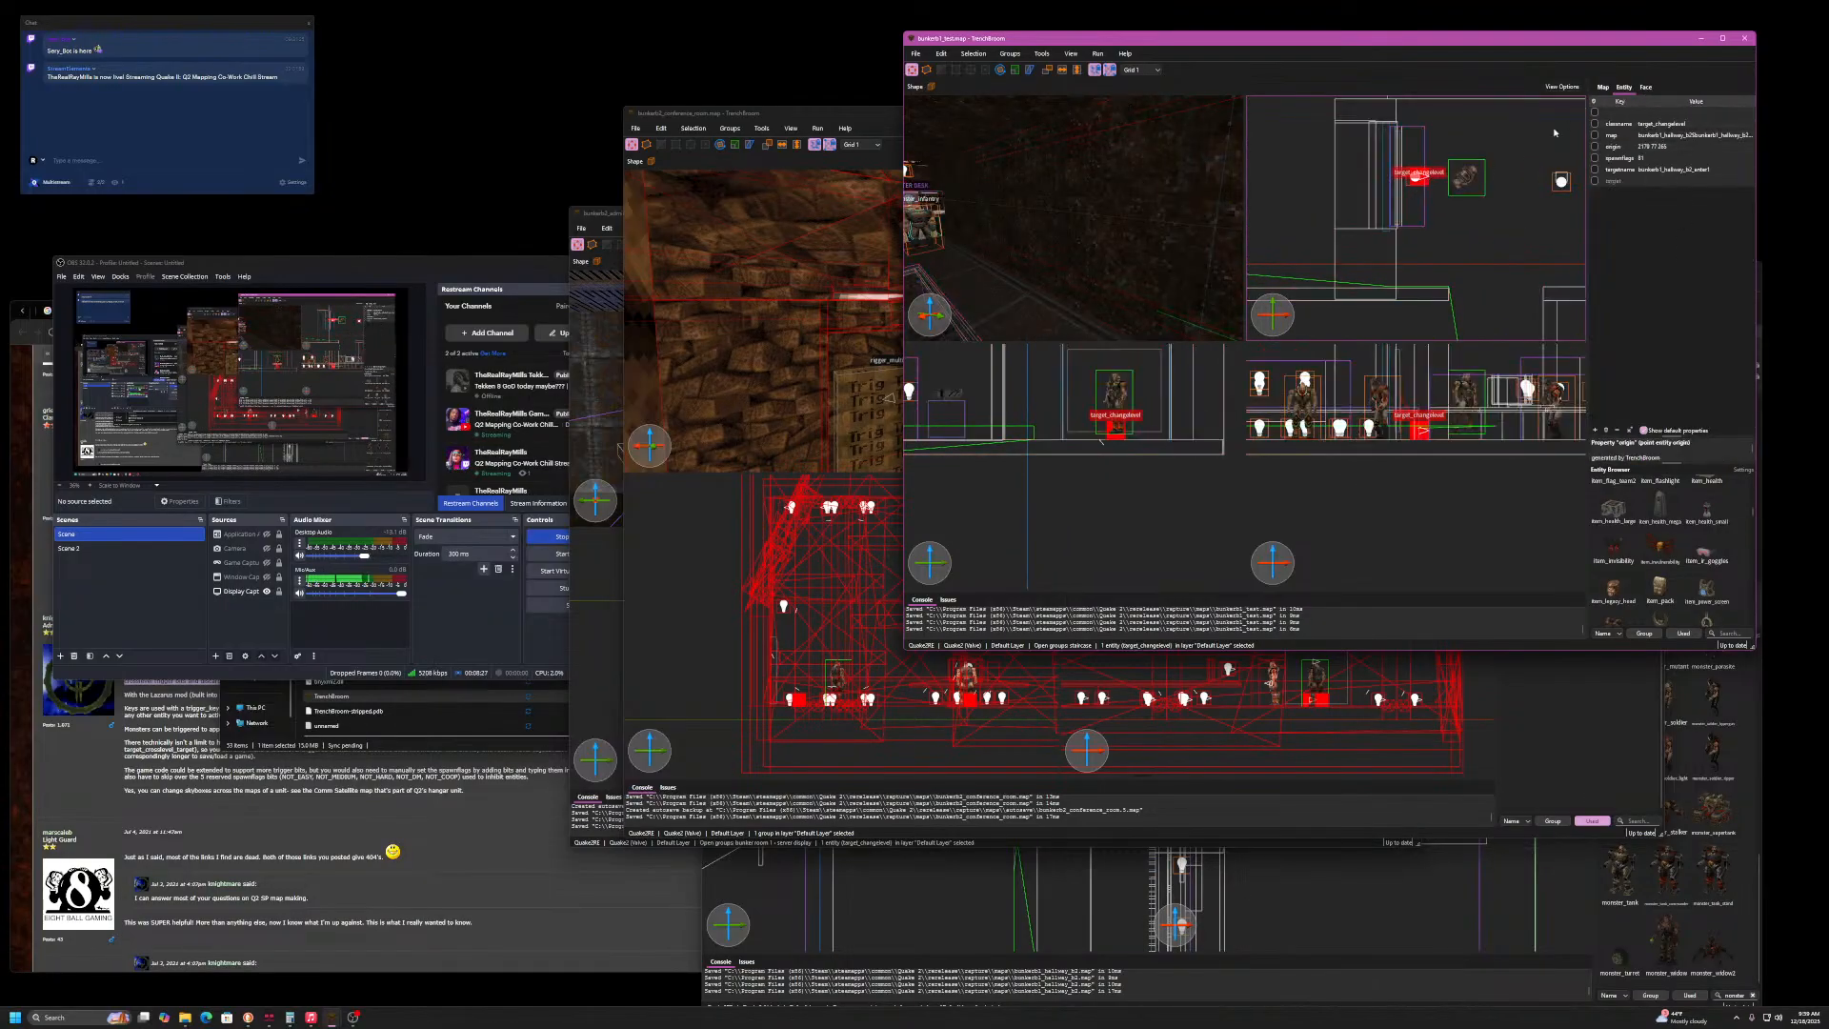
- Open the group of the light beside that doorway and copy its dynamic_light HTML colour code, #a2dd49
{"action": "scroll", "coordinate": [1410, 171], "scroll_direction": "up", "scroll_amount": 3}
{"action": "left_click", "coordinate": [1409, 169]}
{"action": "double_click", "coordinate": [1409, 168]}
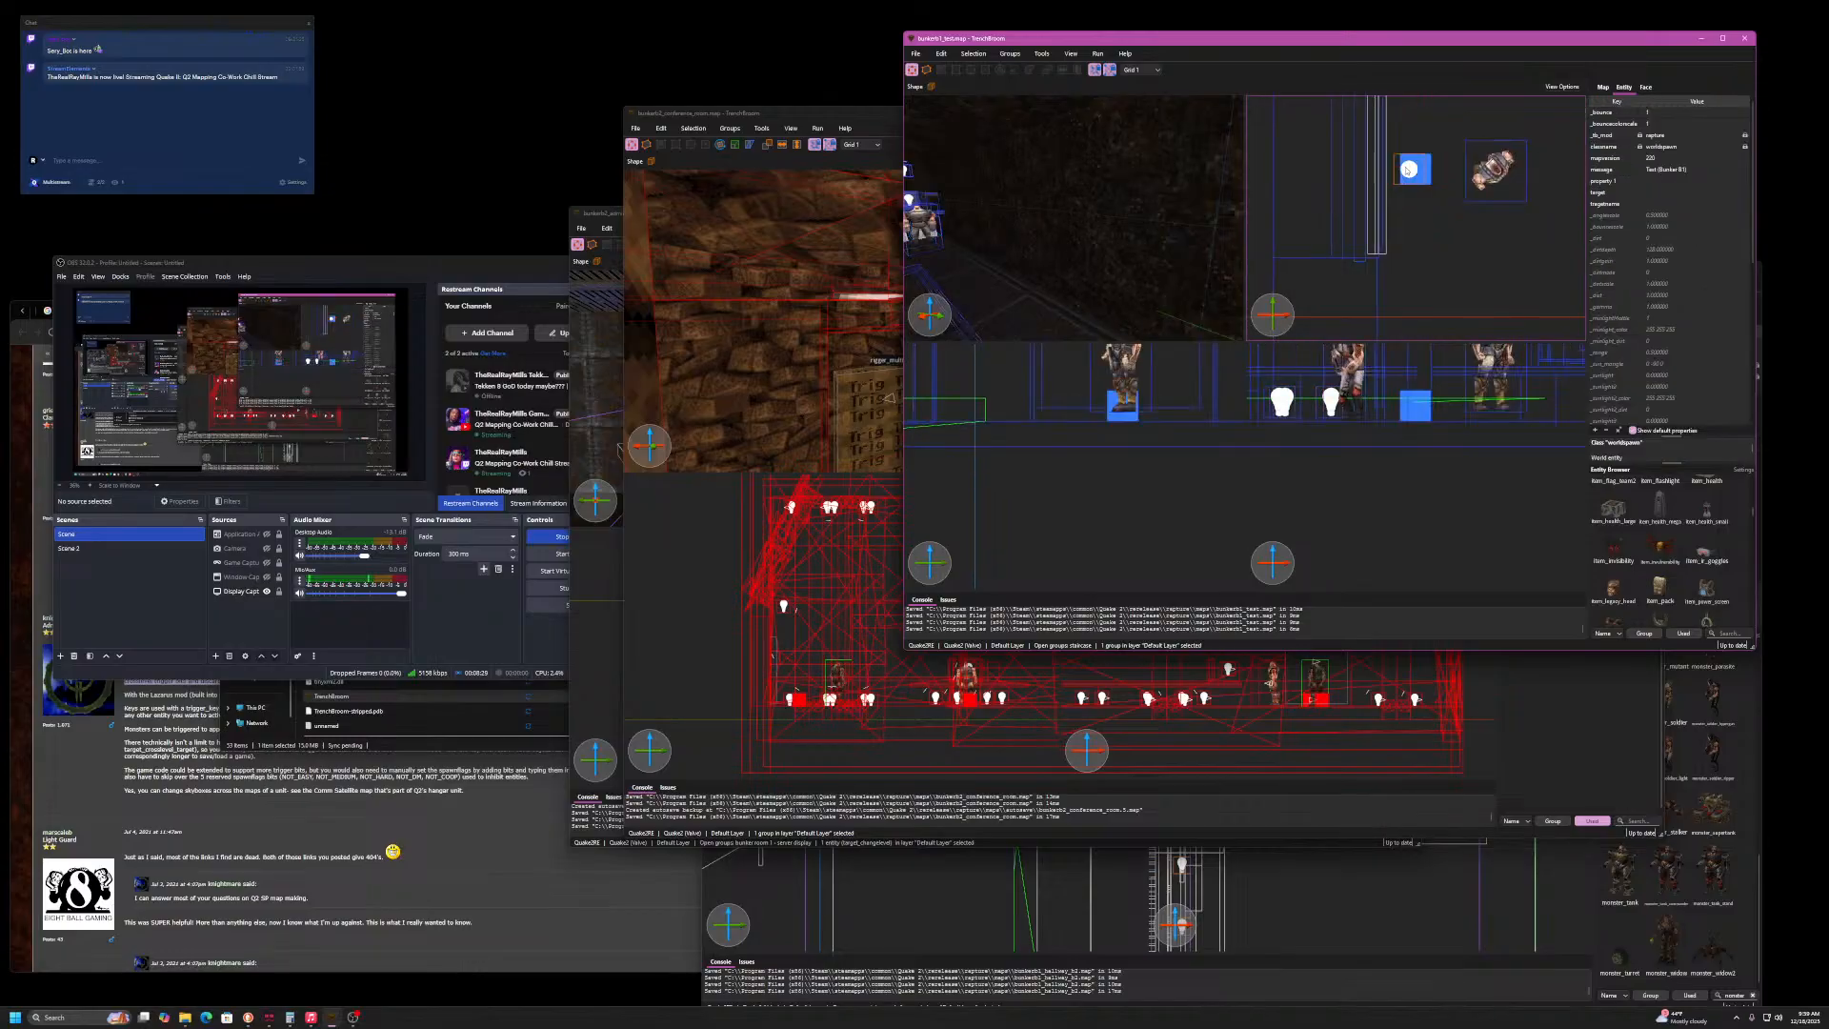
{"action": "left_click", "coordinate": [1668, 112]}
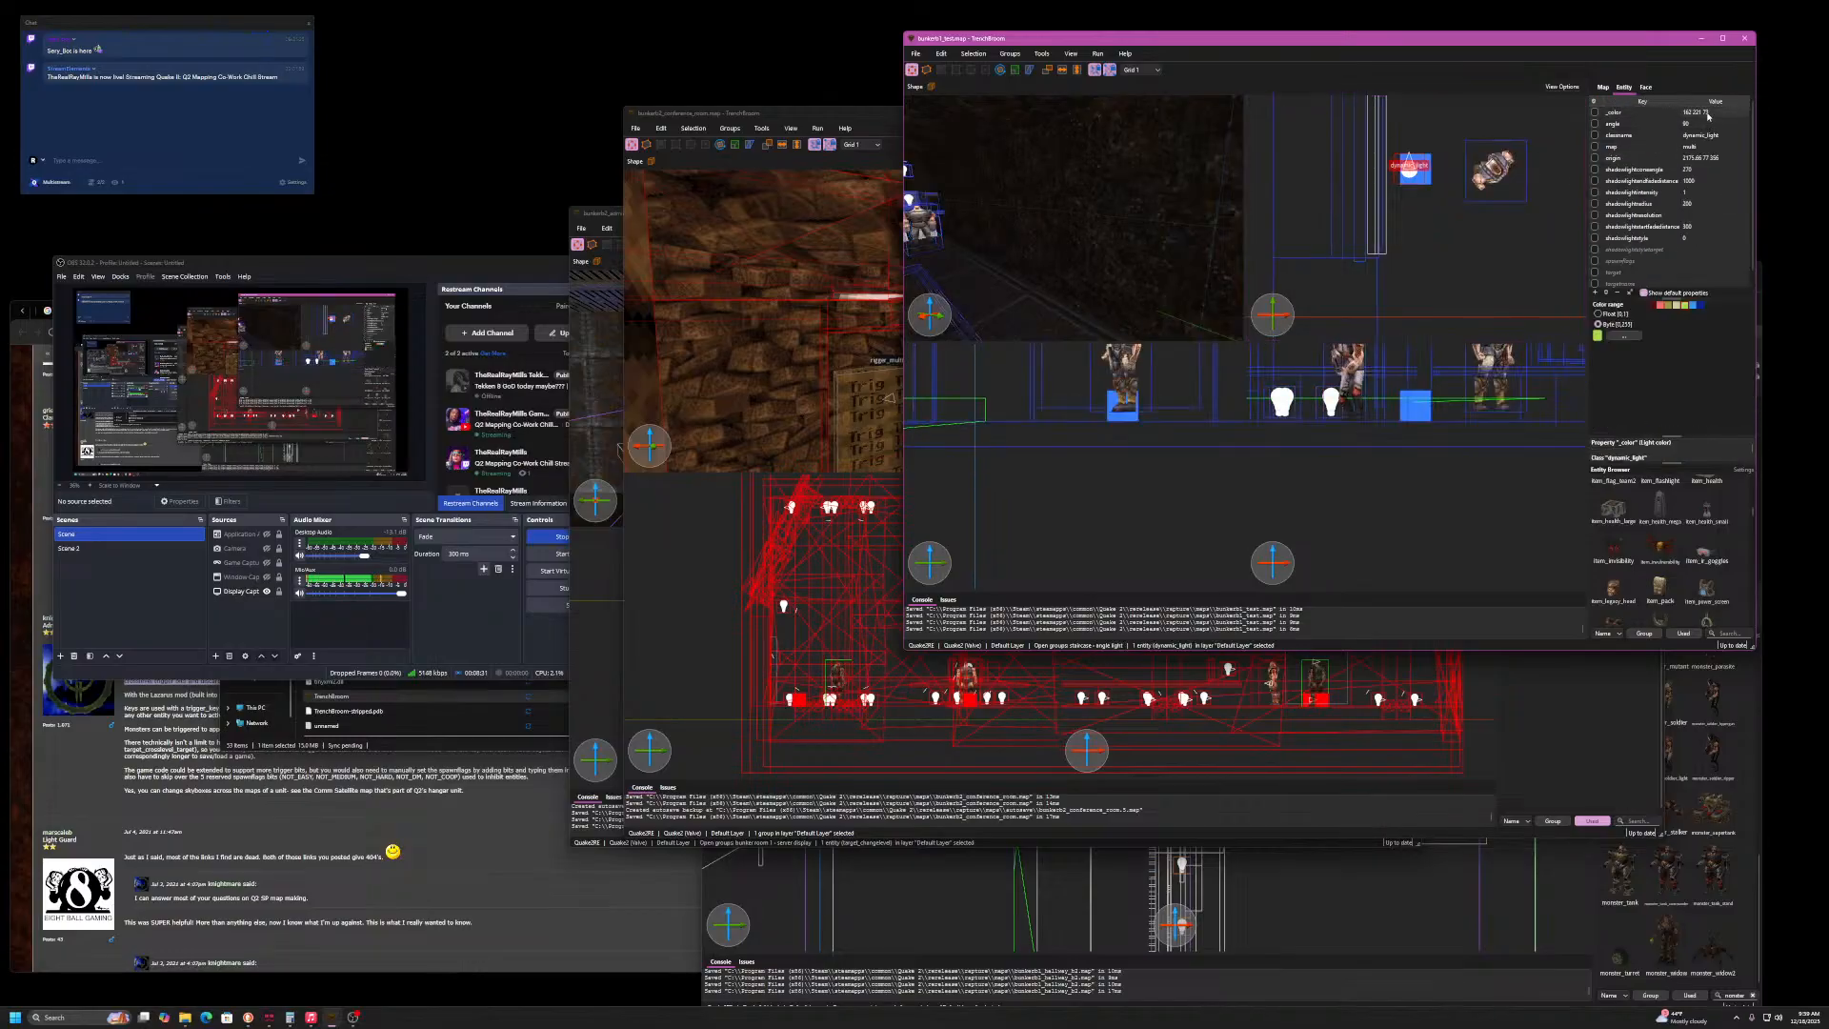
{"action": "left_click", "coordinate": [1624, 335]}
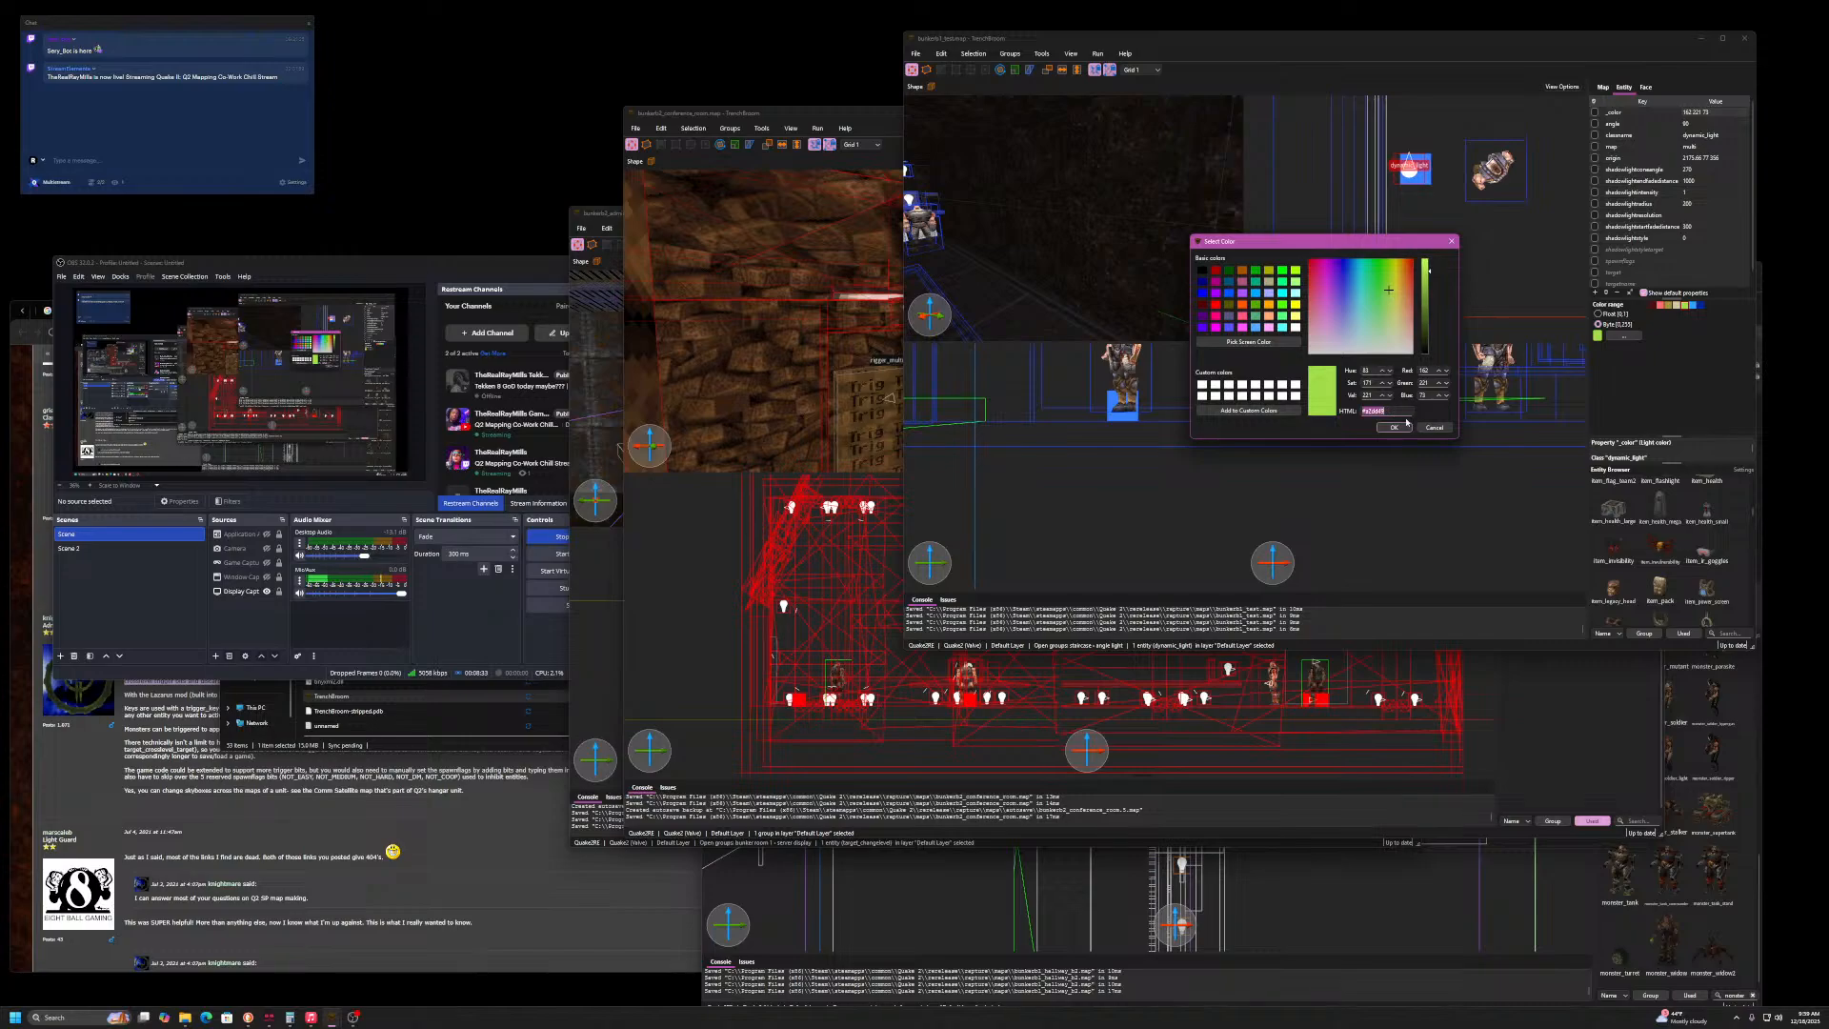
{"action": "left_click", "coordinate": [1433, 427]}
- Set the colour of the dynamic_light above the conference room doorway to #a2dd49
{"action": "left_click", "coordinate": [867, 122]}
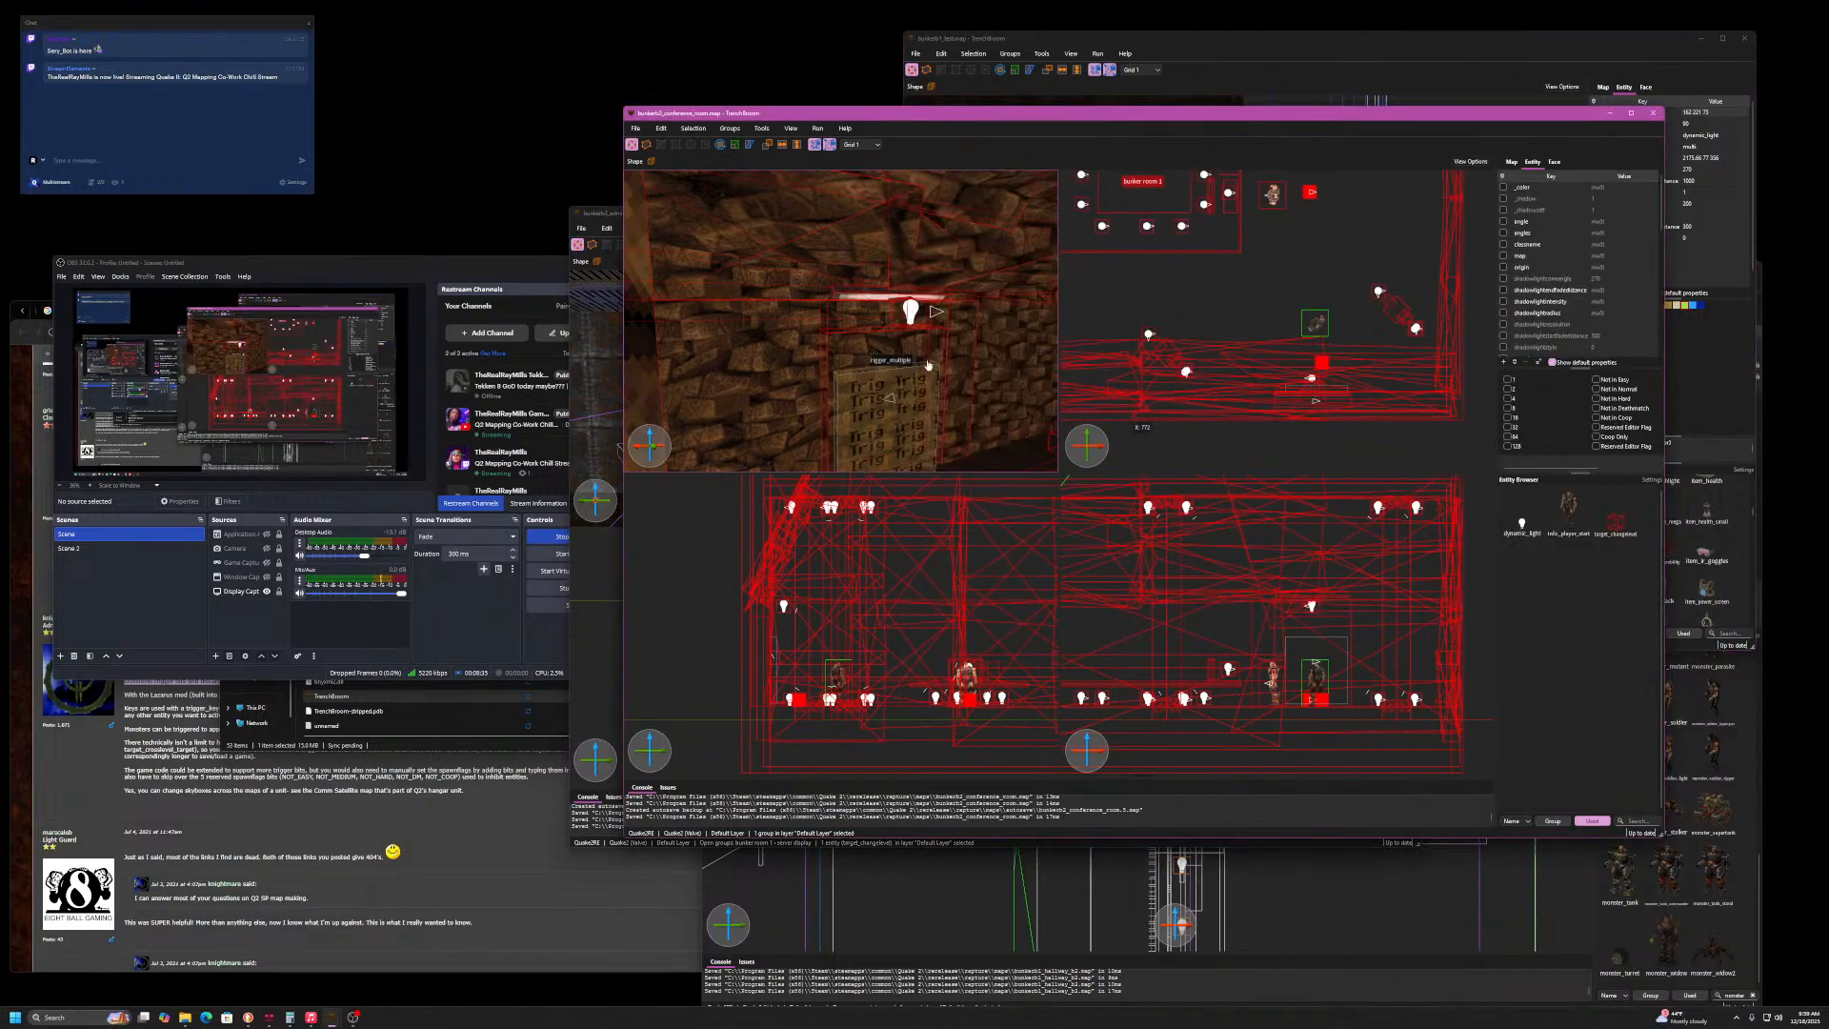
{"action": "left_click", "coordinate": [887, 315]}
{"action": "double_click", "coordinate": [888, 316]}
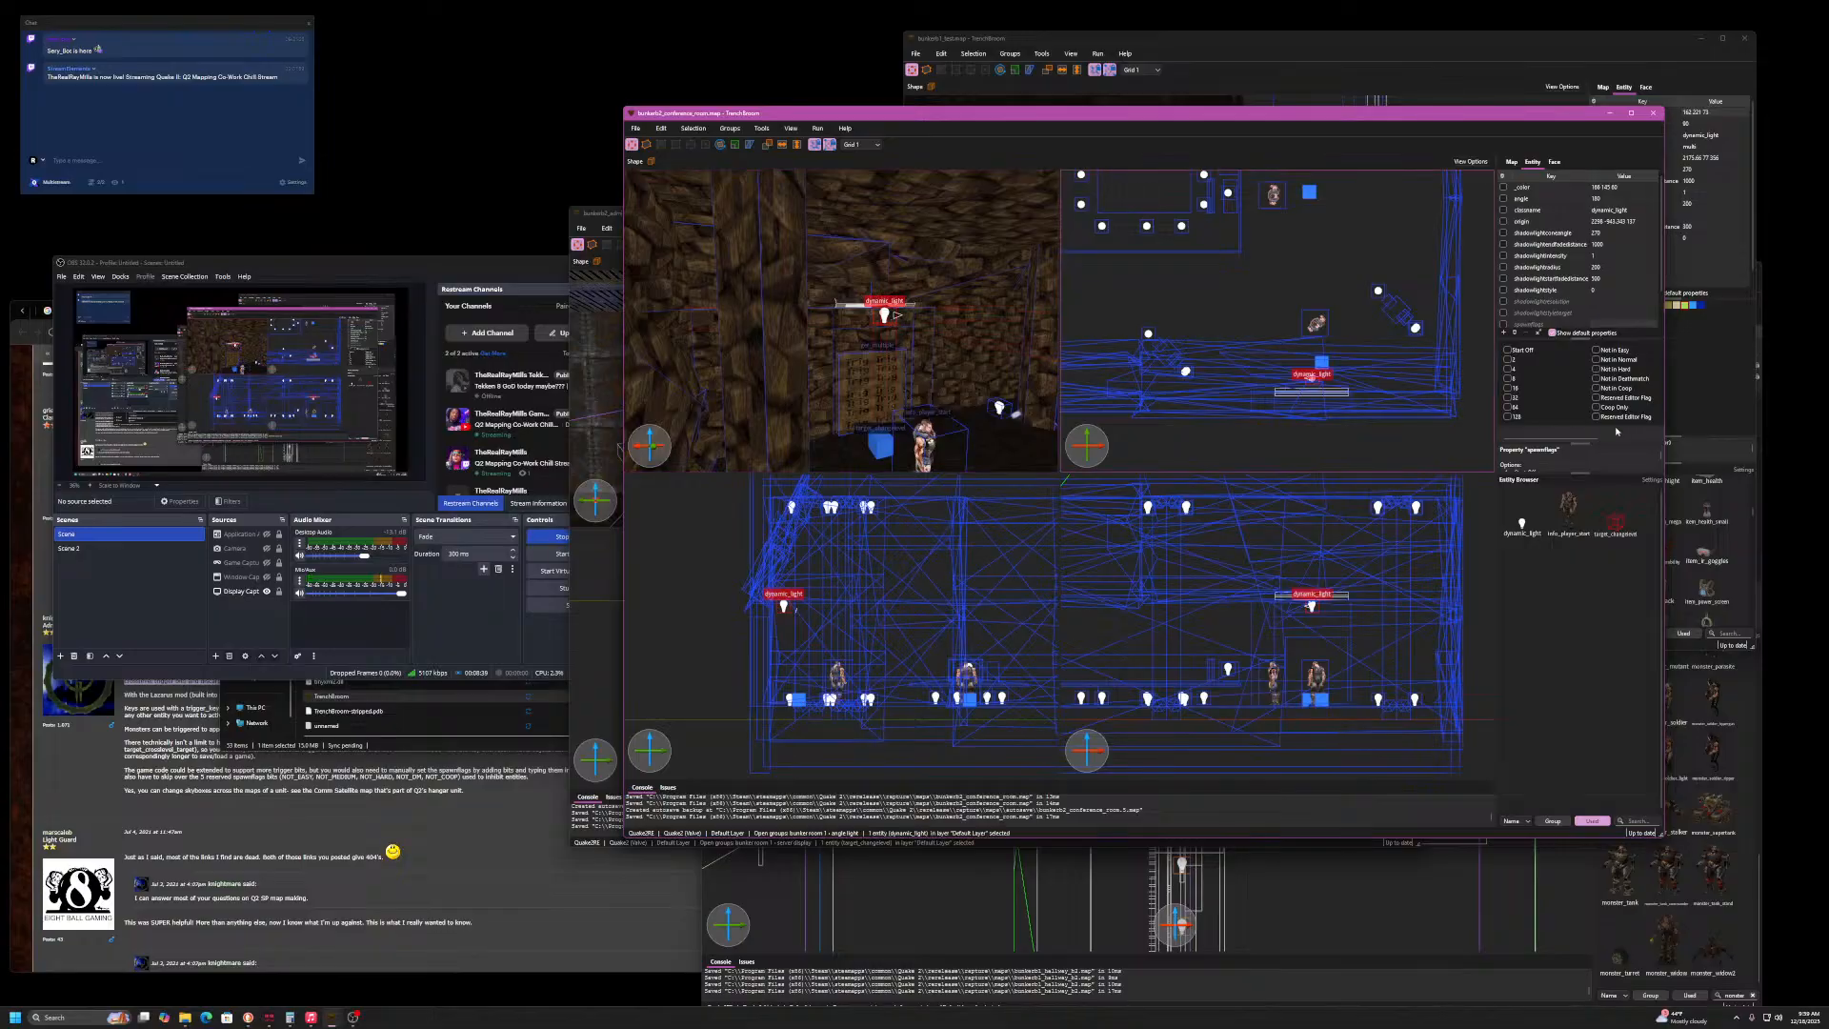
{"action": "left_click", "coordinate": [1619, 189]}
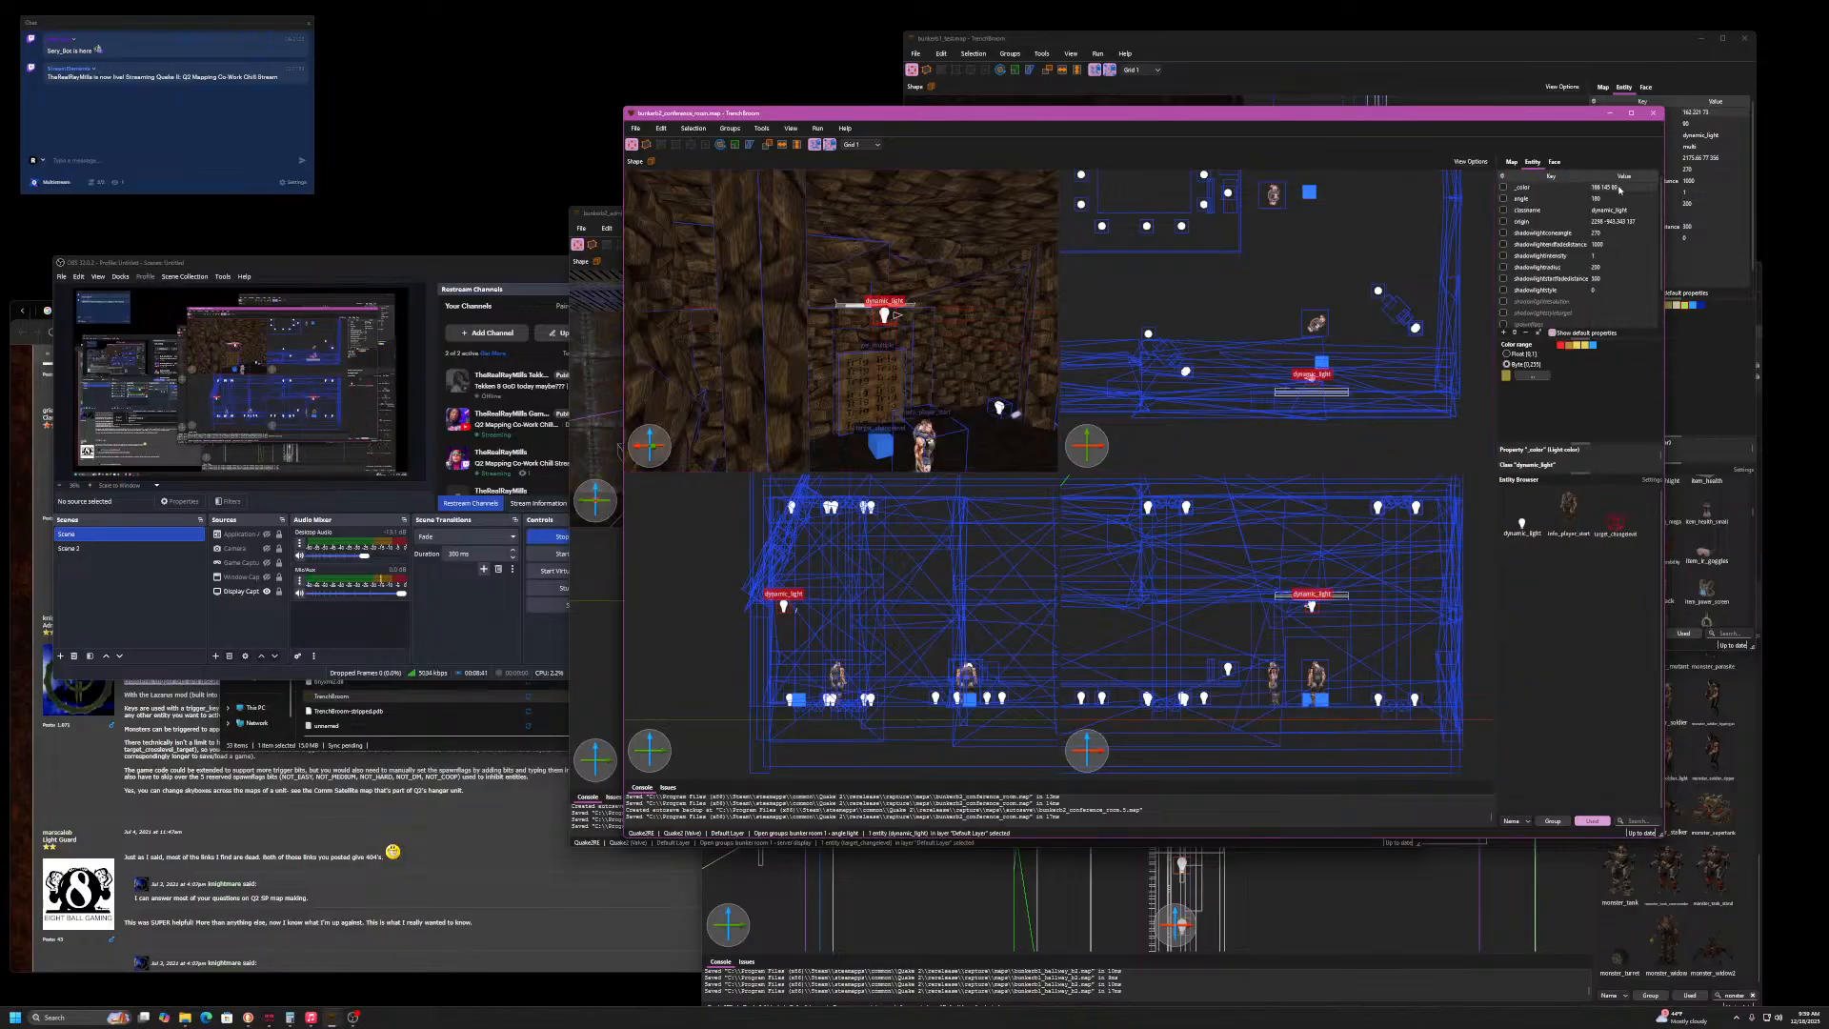
{"action": "left_click", "coordinate": [1532, 376]}
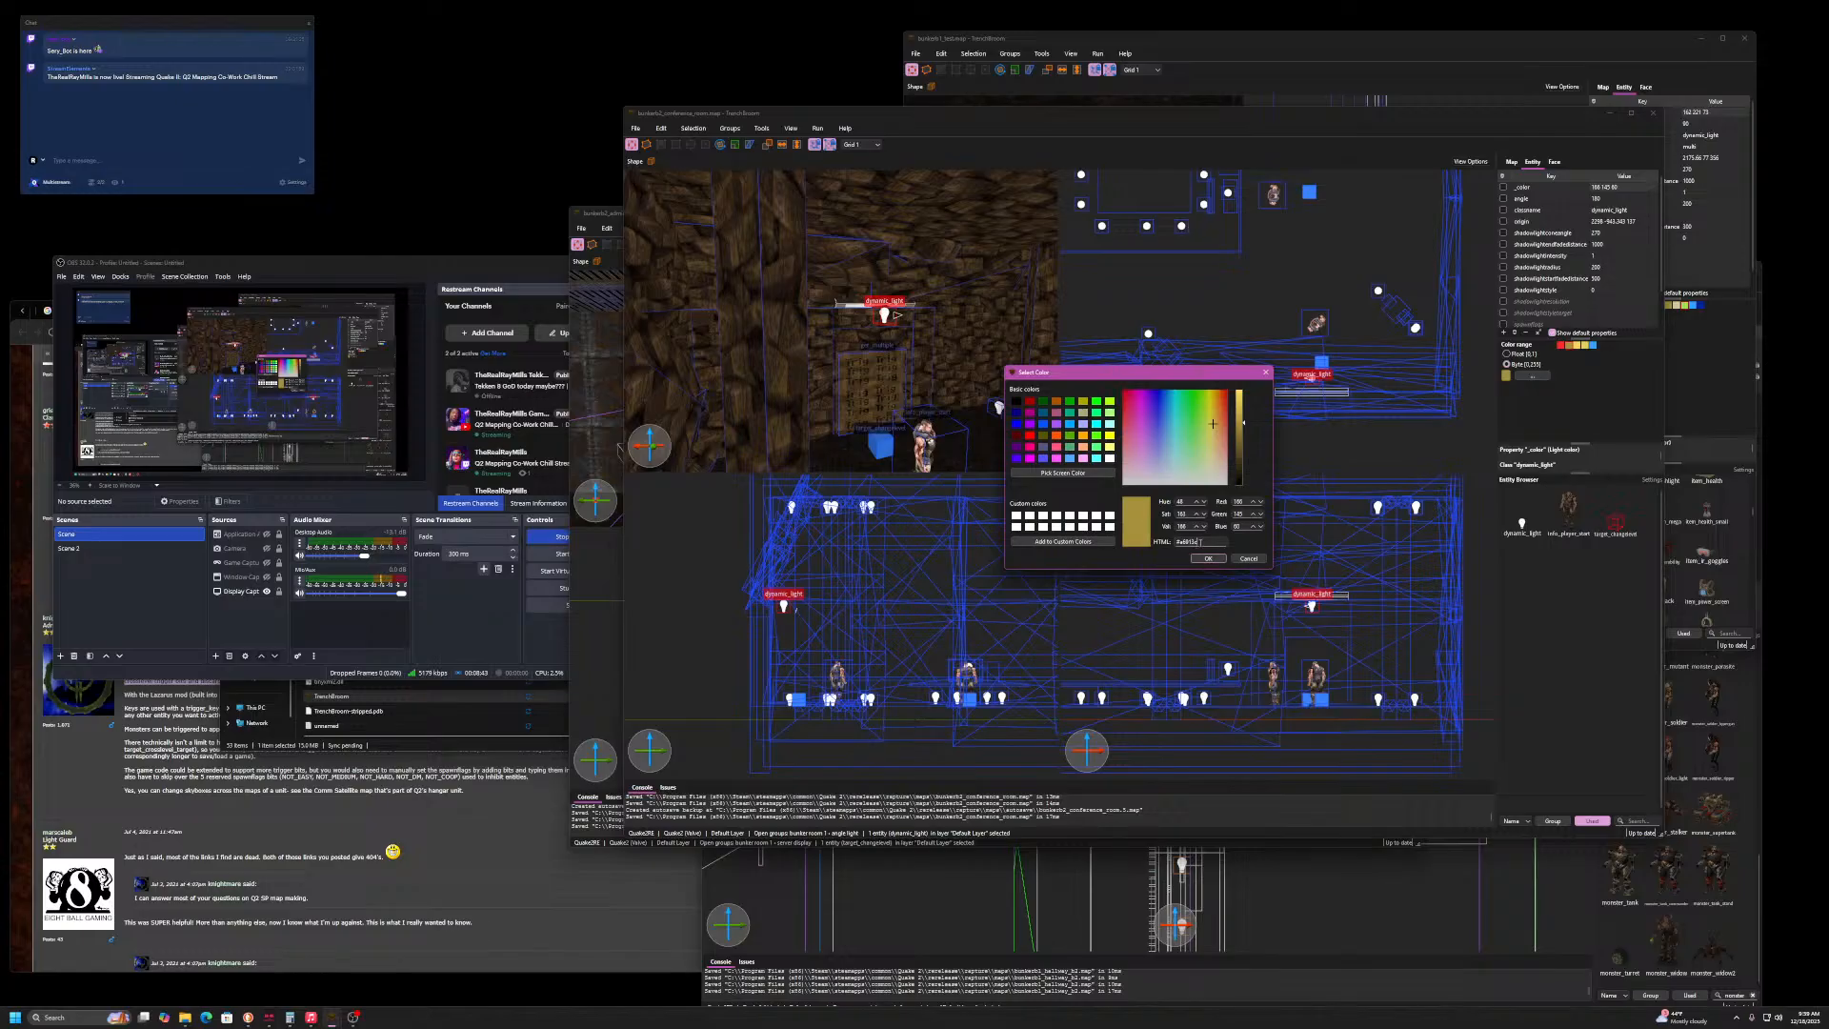
{"action": "type", "text": "#a2dd49"}
{"action": "left_click", "coordinate": [1207, 558]}
- Save the conference room map and leave the light's group with nothing selected
{"action": "right_click_drag", "start_coordinate": [926, 355], "coordinate": [1011, 351]}
{"action": "key", "text": "ctrl+s"}
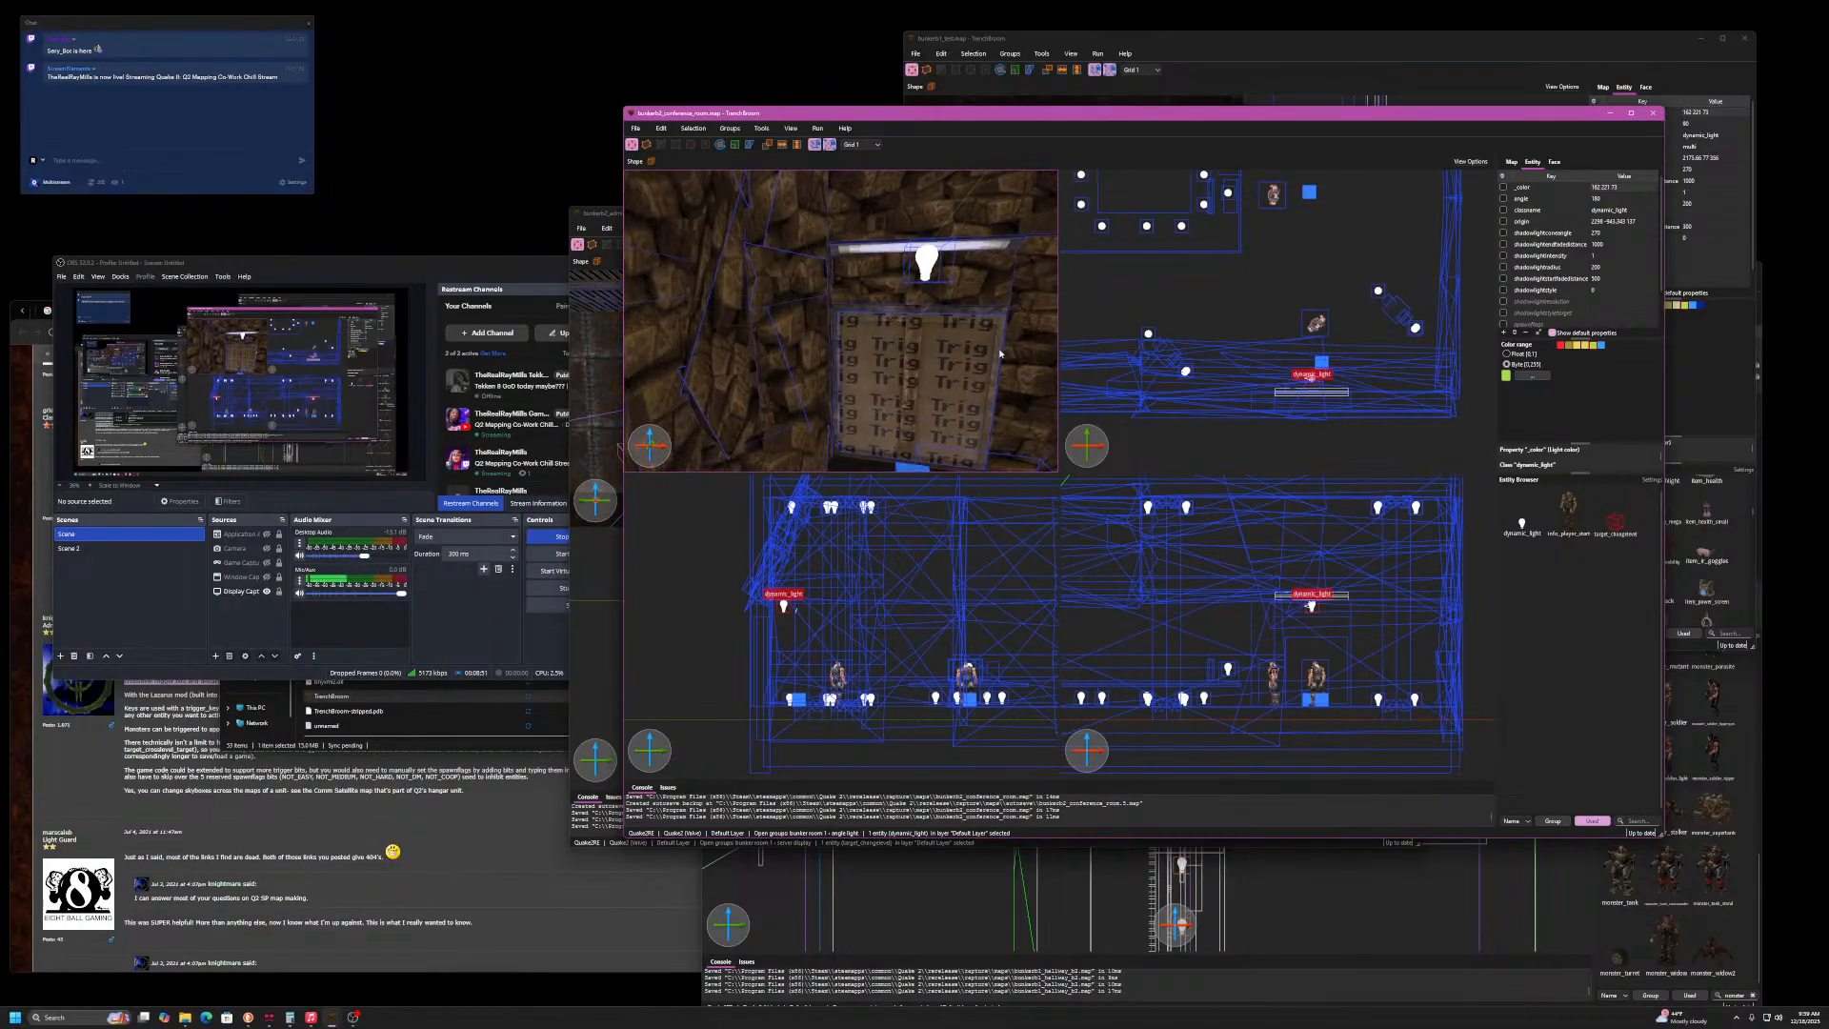
{"action": "mouse_move", "coordinate": [960, 344]}
{"action": "right_mouse_down"}
{"action": "mouse_move", "coordinate": [1011, 344]}
{"action": "mouse_move", "coordinate": [938, 351]}
{"action": "right_mouse_up"}
{"action": "key", "text": "Escape"}
{"action": "key", "text": "Escape"}
{"action": "key", "text": "Escape"}
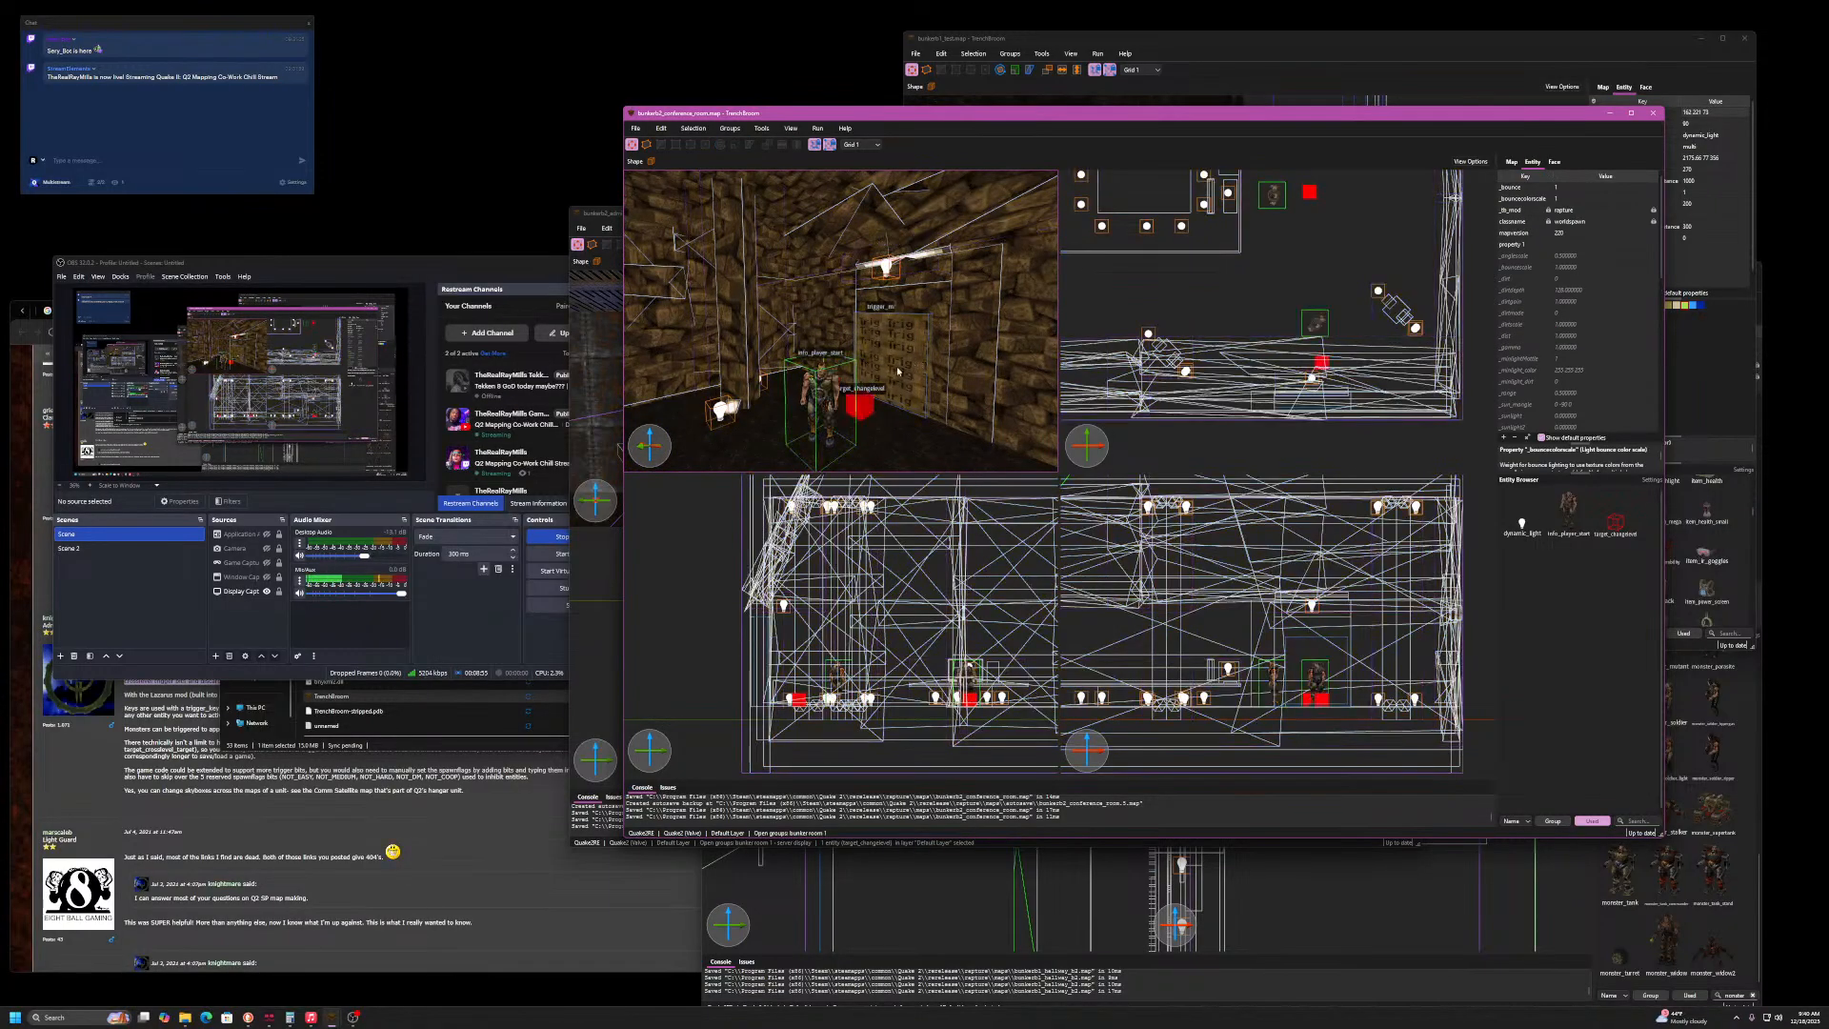
- Select the conference room's doorway trigger_multiple and arrange the conference room and admin room windows side by side
{"action": "left_click", "coordinate": [888, 373]}
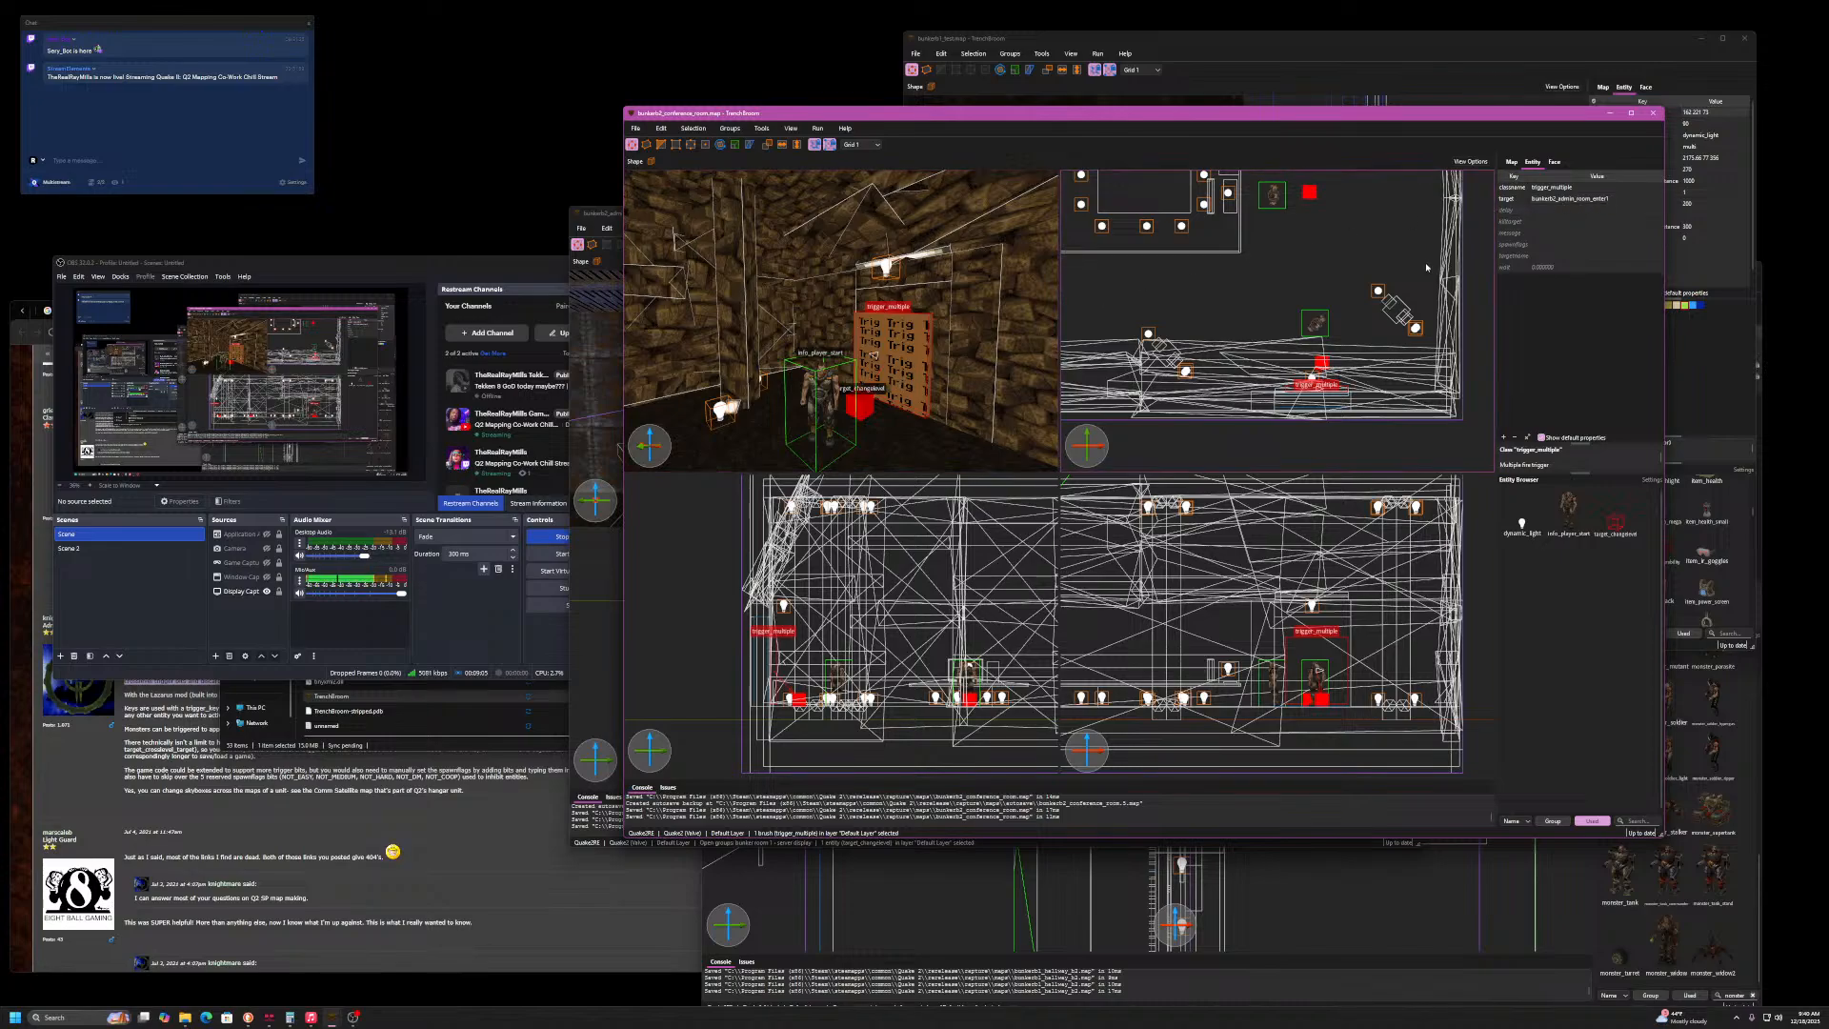
{"action": "left_click_drag", "start_coordinate": [1301, 112], "coordinate": [766, 108]}
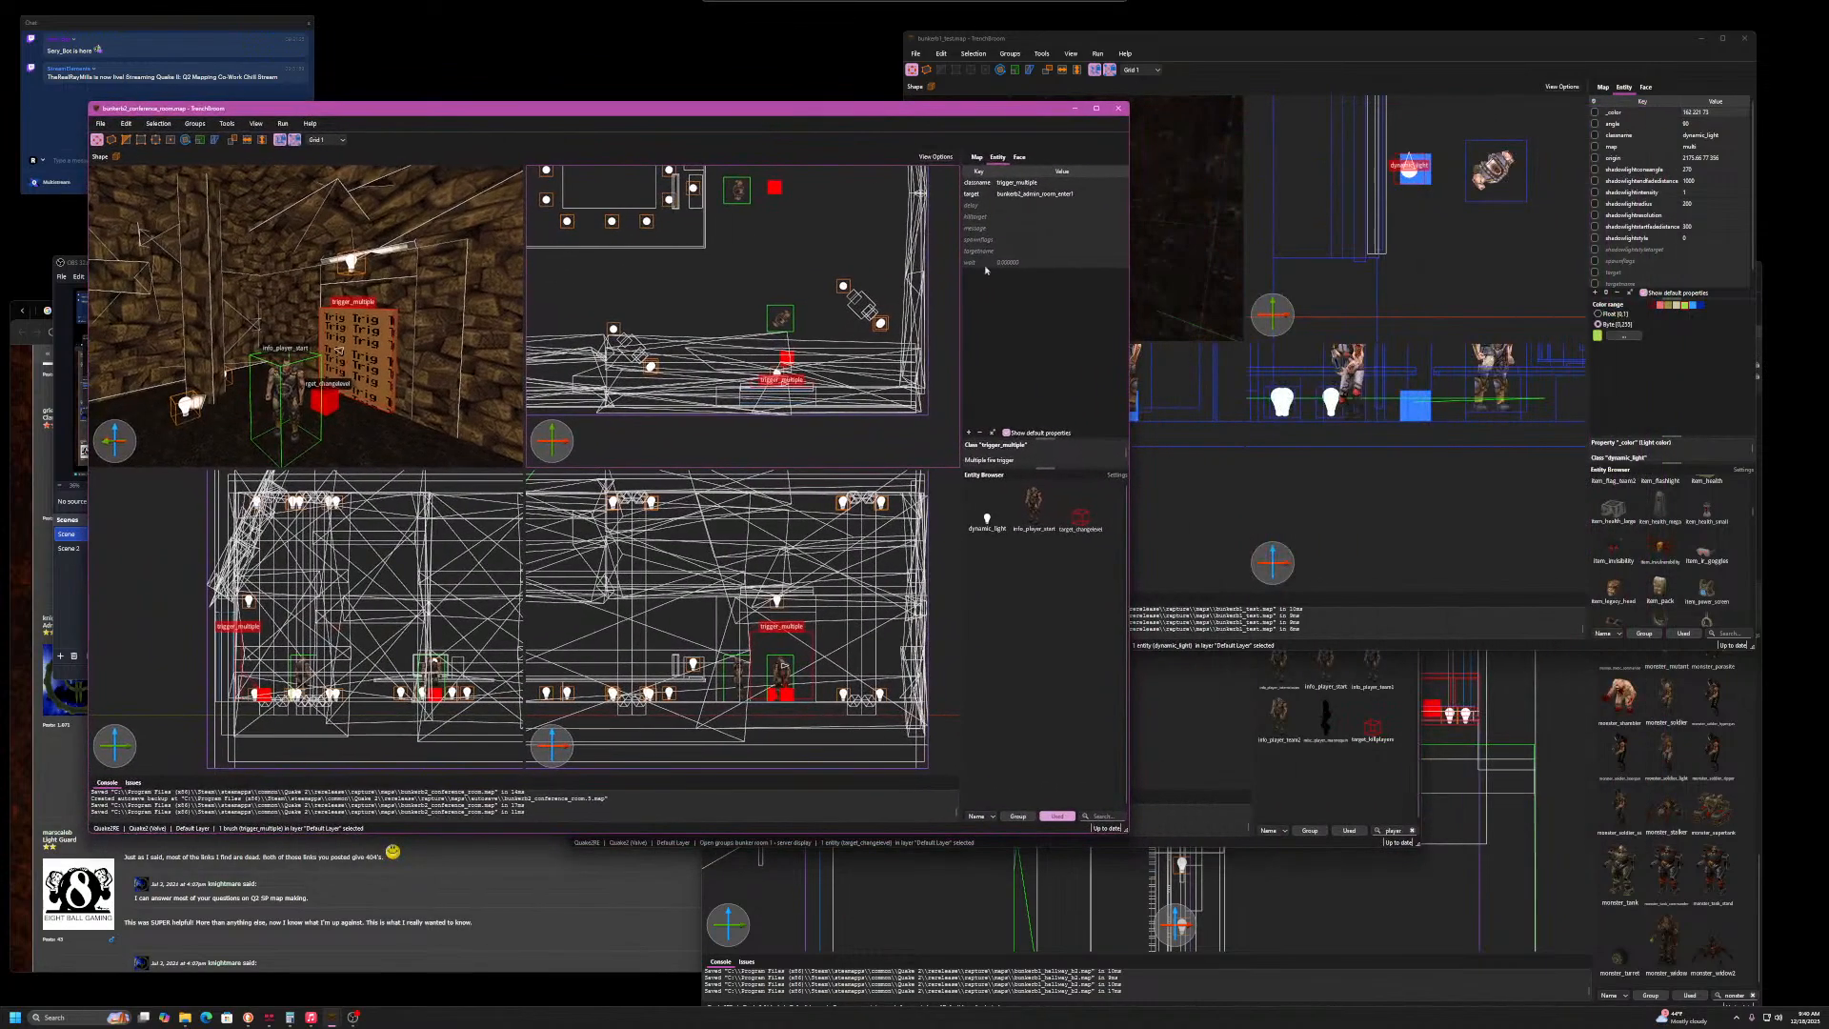
{"action": "left_click", "coordinate": [1209, 753]}
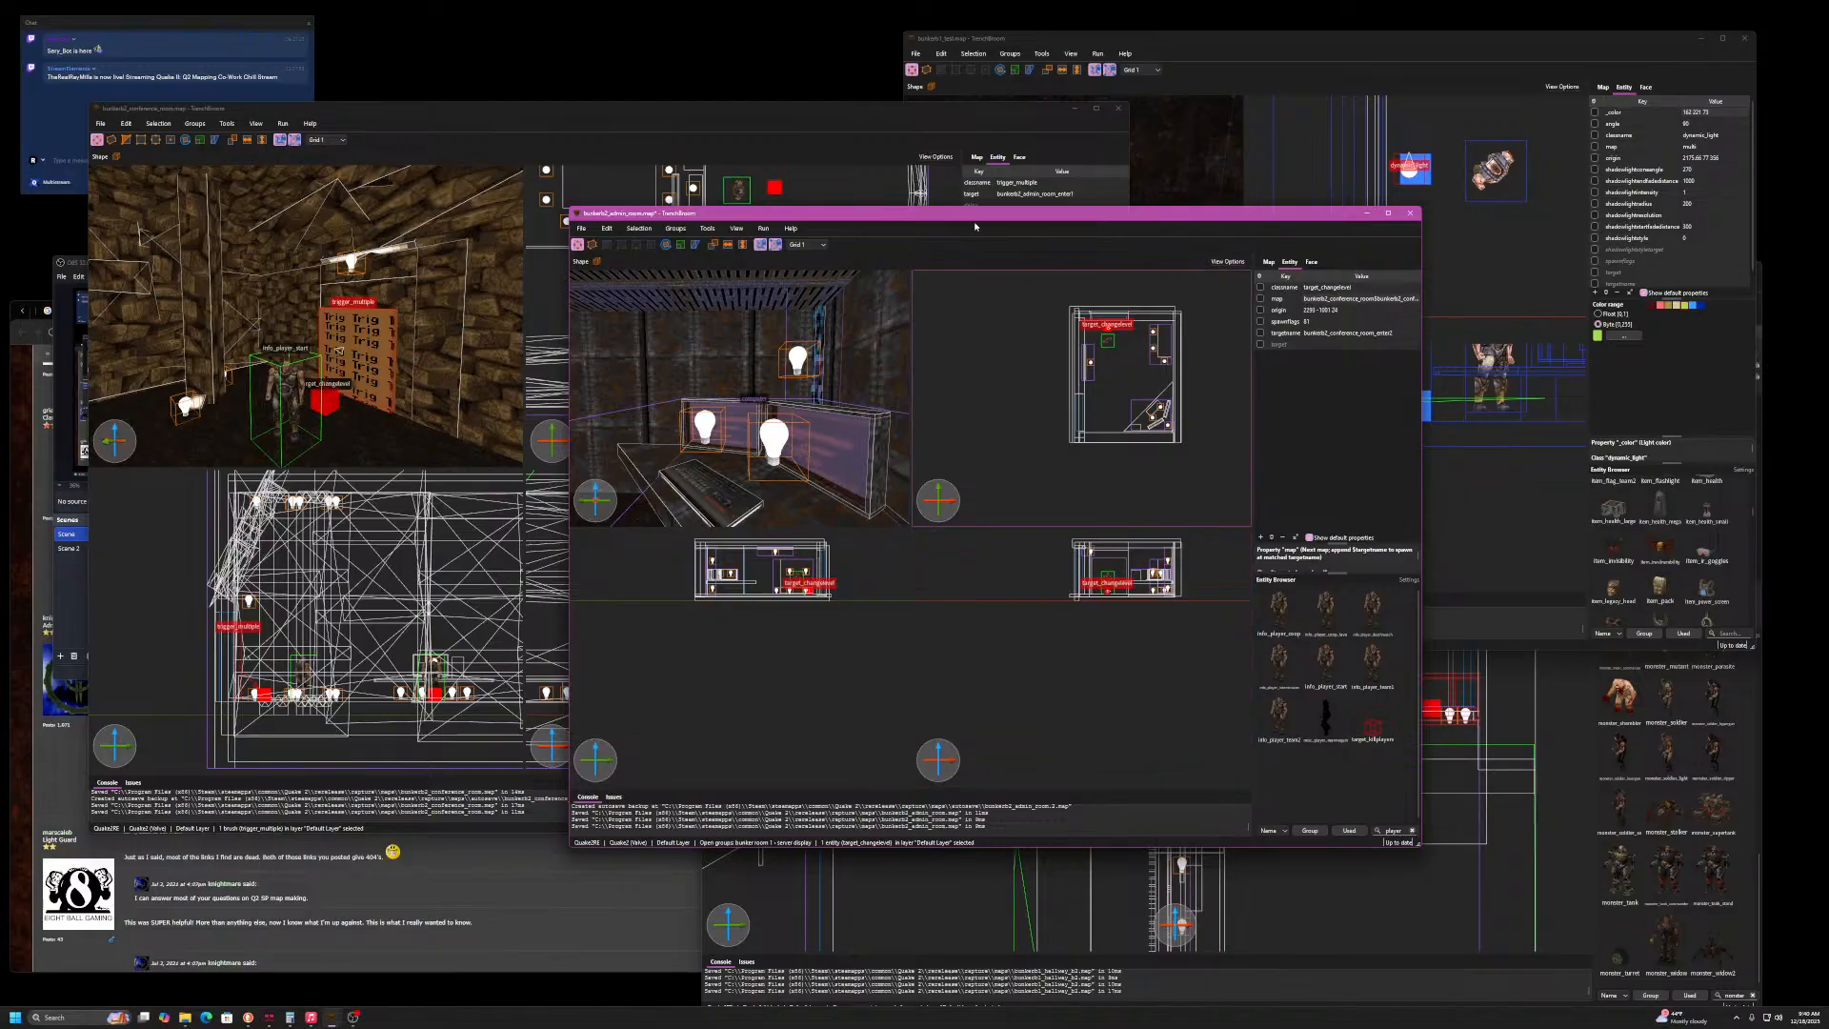
{"action": "left_click_drag", "start_coordinate": [1100, 221], "coordinate": [1408, 253]}
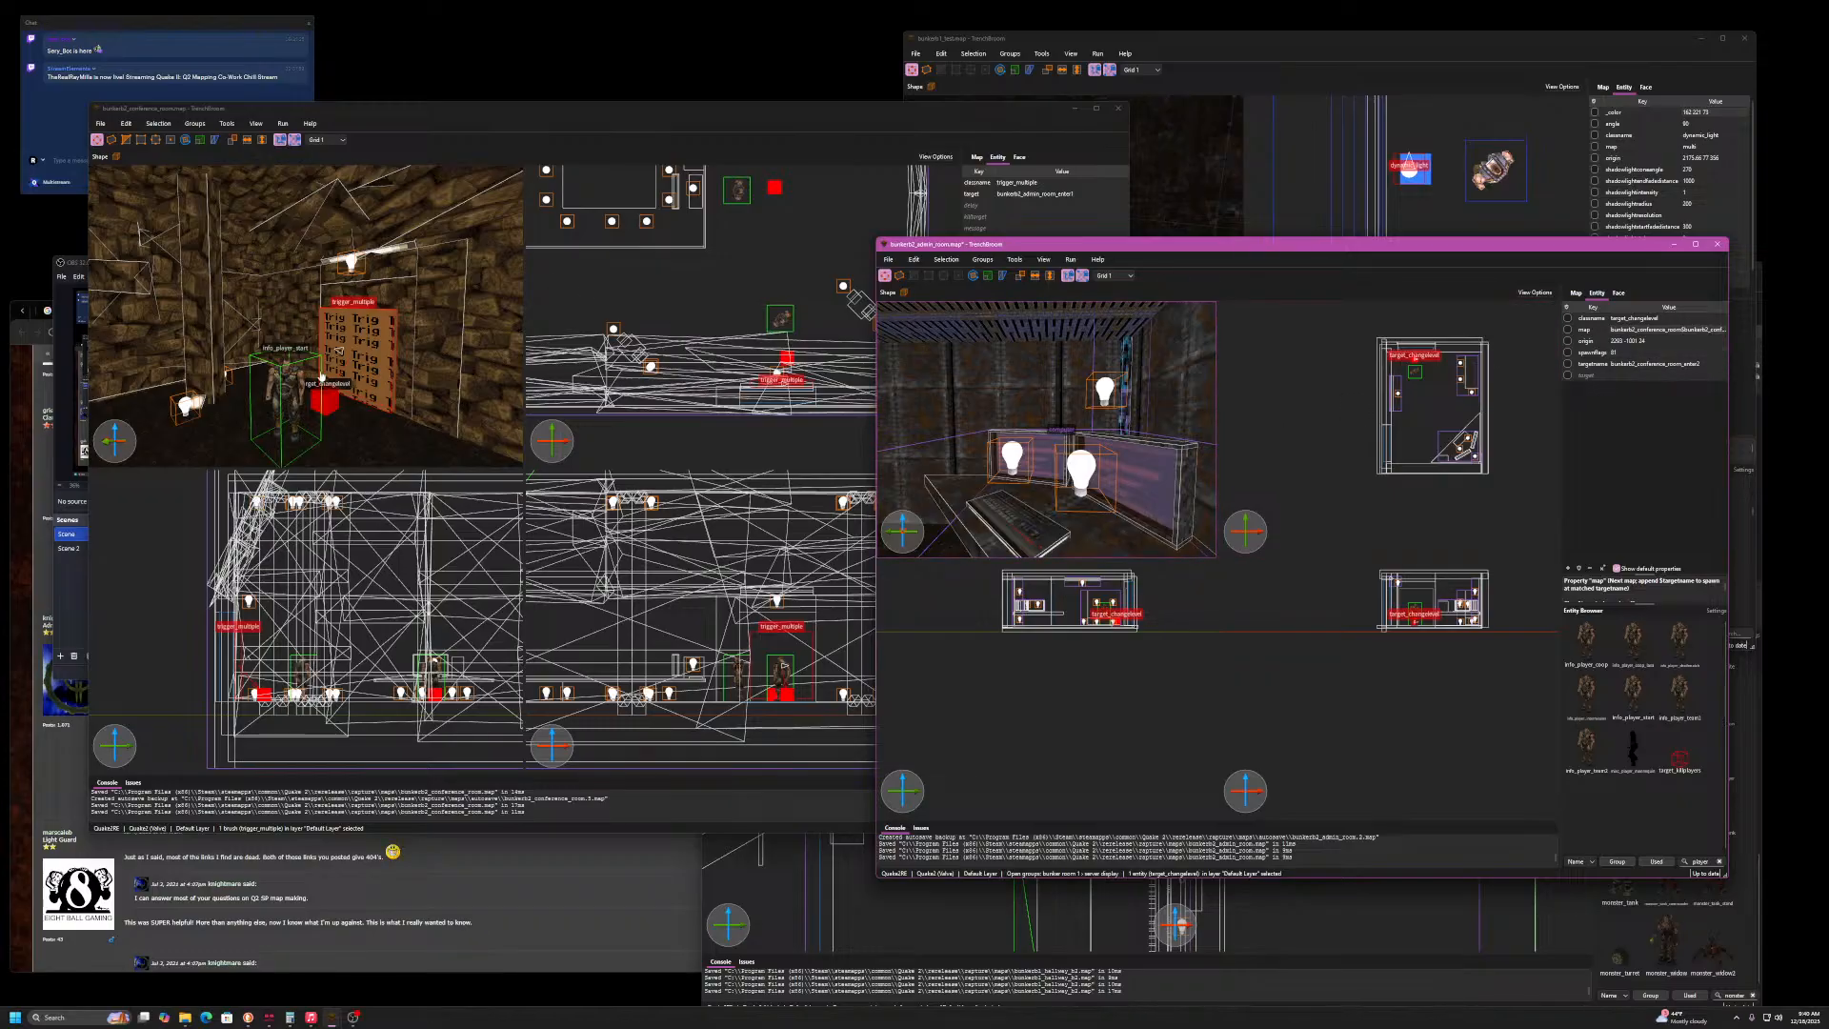
- Compare the conference room trigger and target_changelevel values with the targetname of the admin room's info_player_start
{"action": "left_click", "coordinate": [345, 354]}
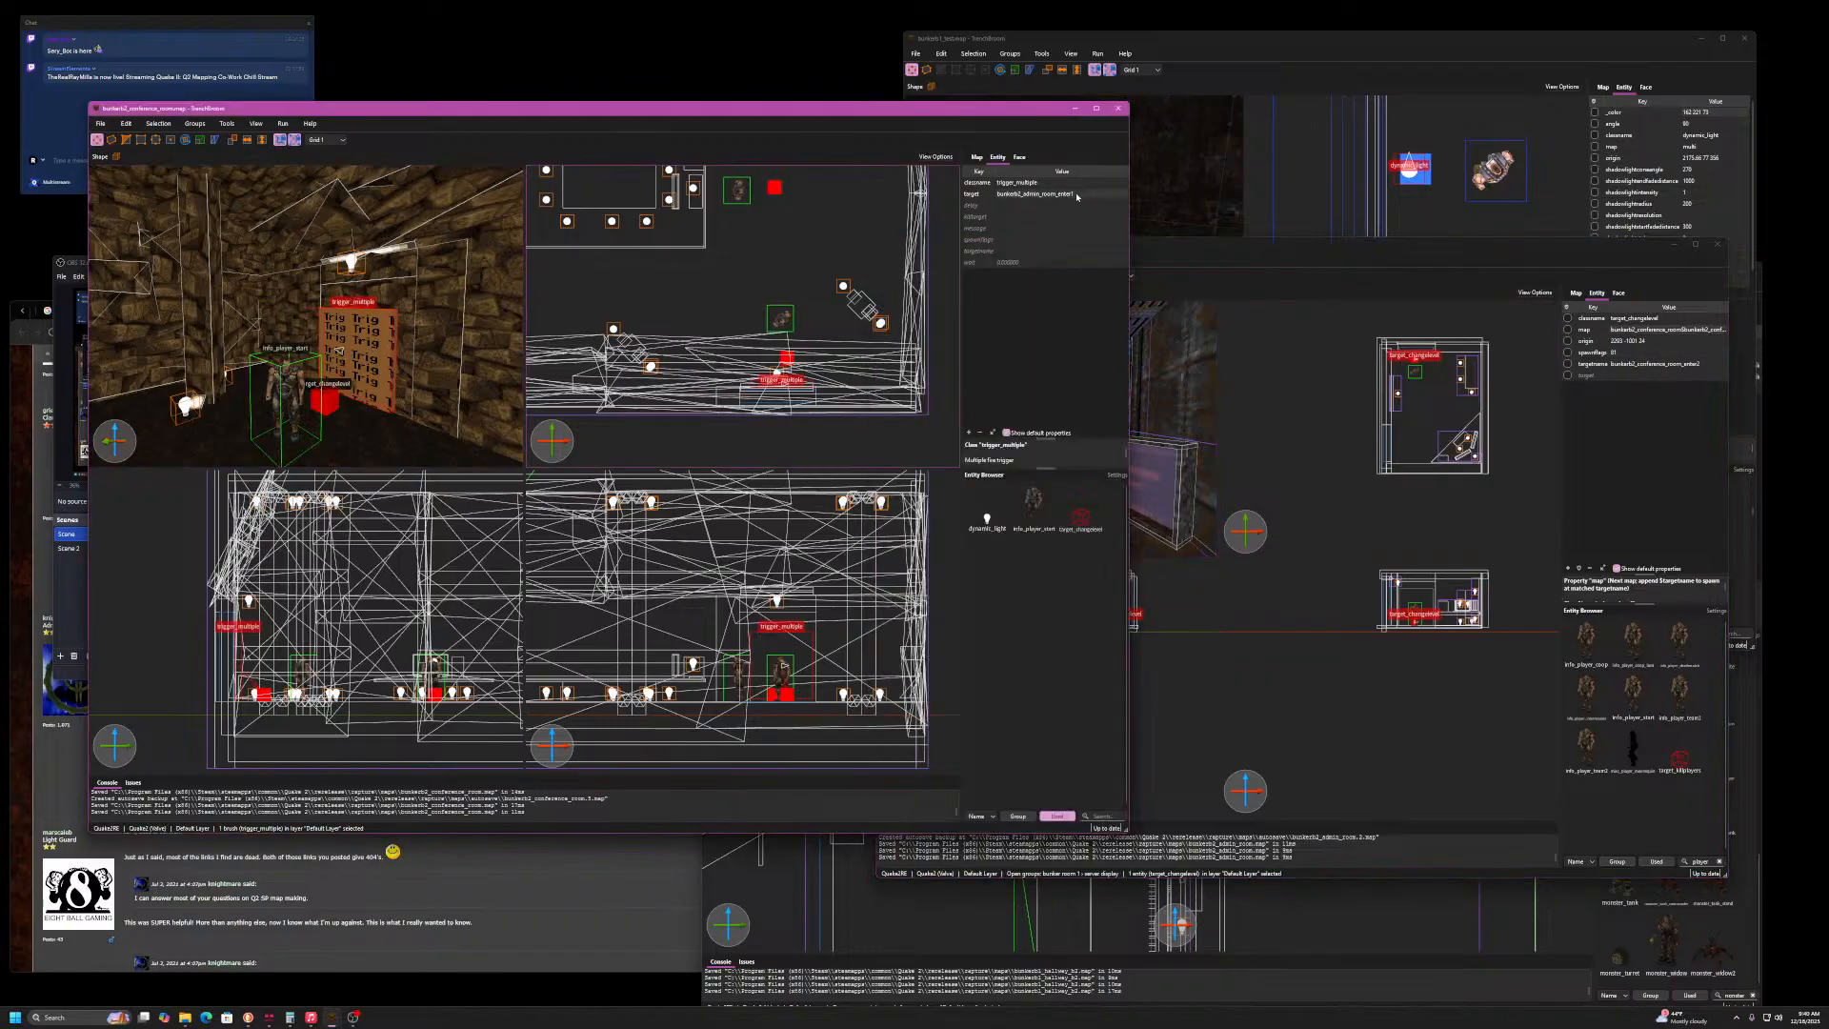
{"action": "left_click", "coordinate": [325, 399]}
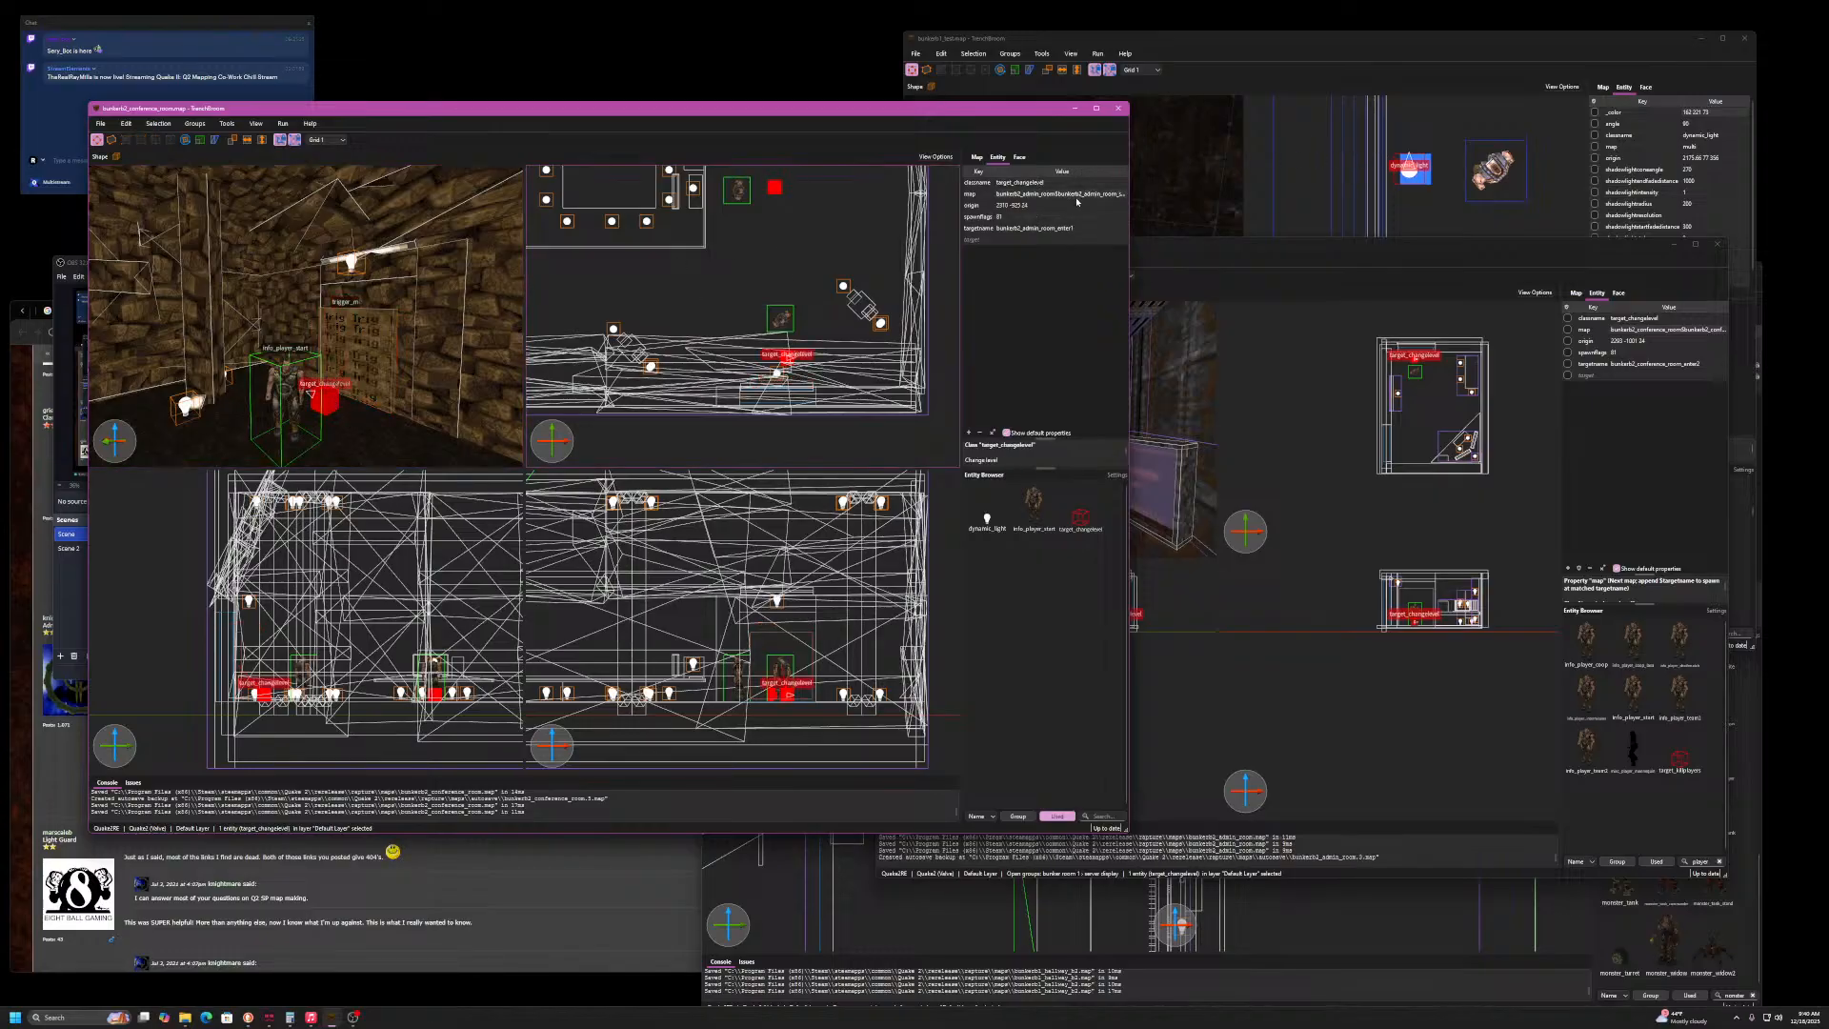
{"action": "left_click", "coordinate": [1408, 246]}
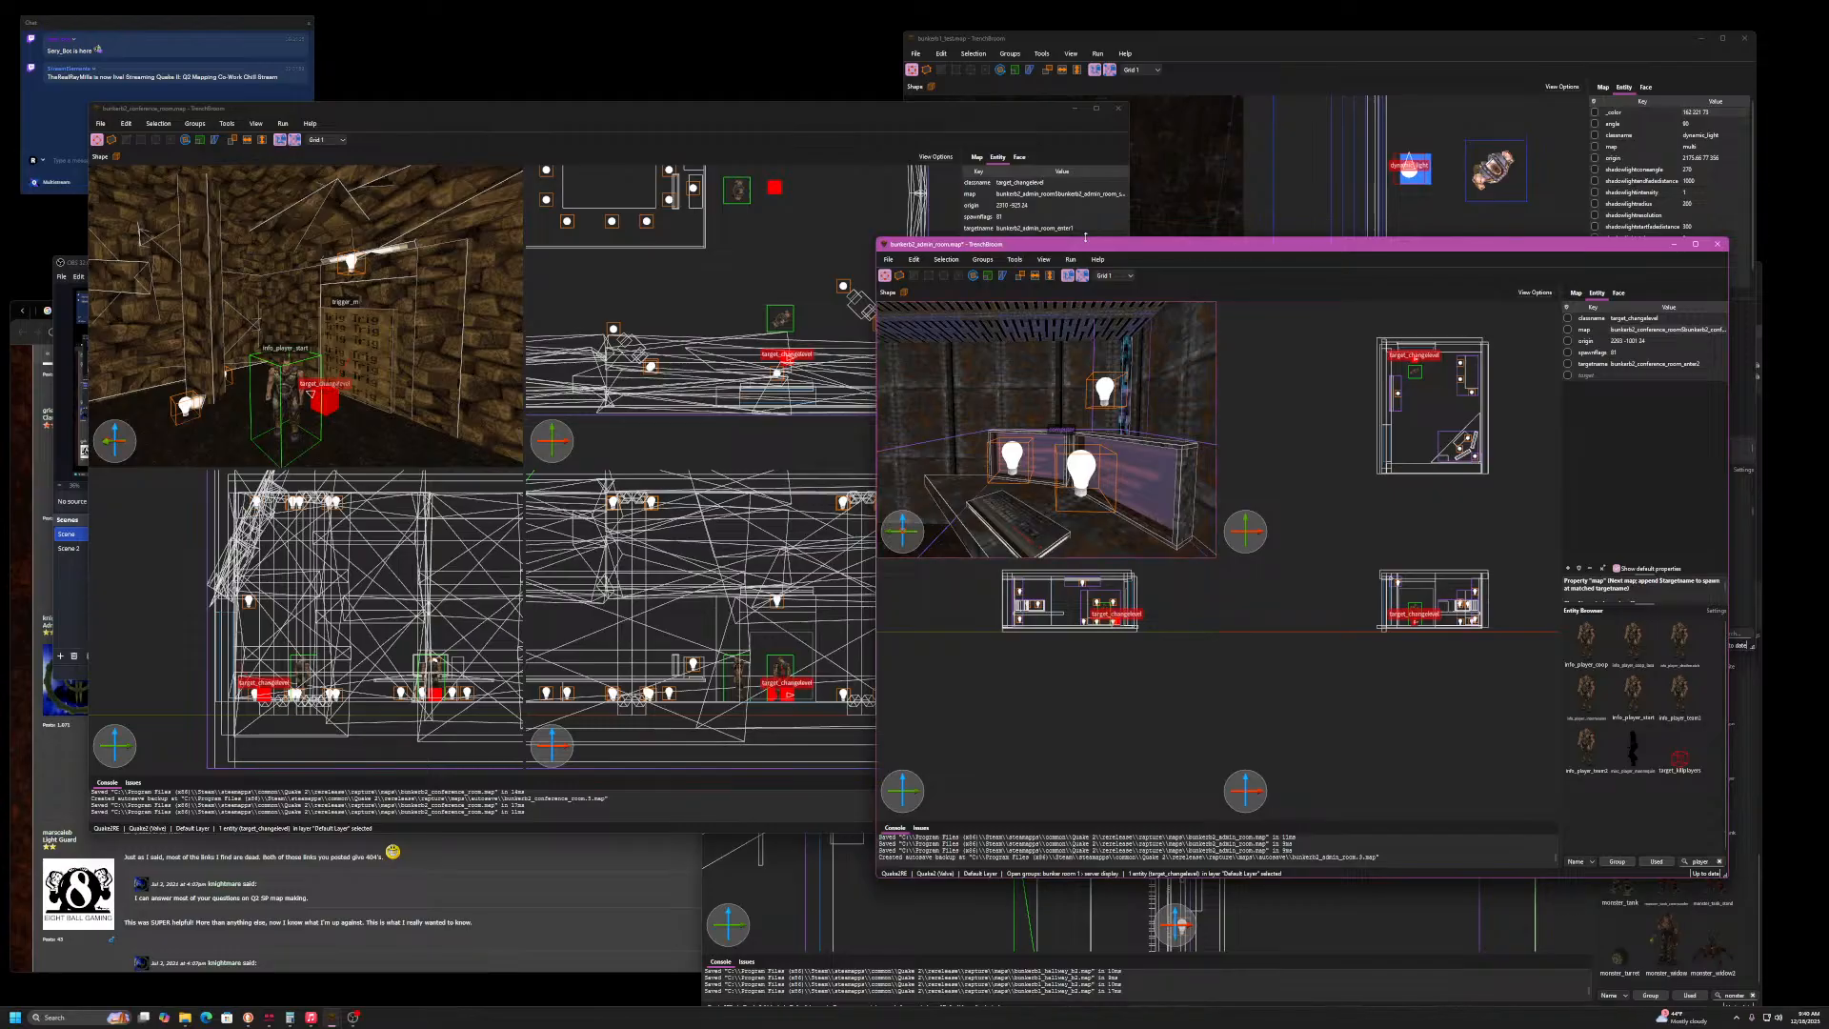
{"action": "left_click", "coordinate": [957, 112]}
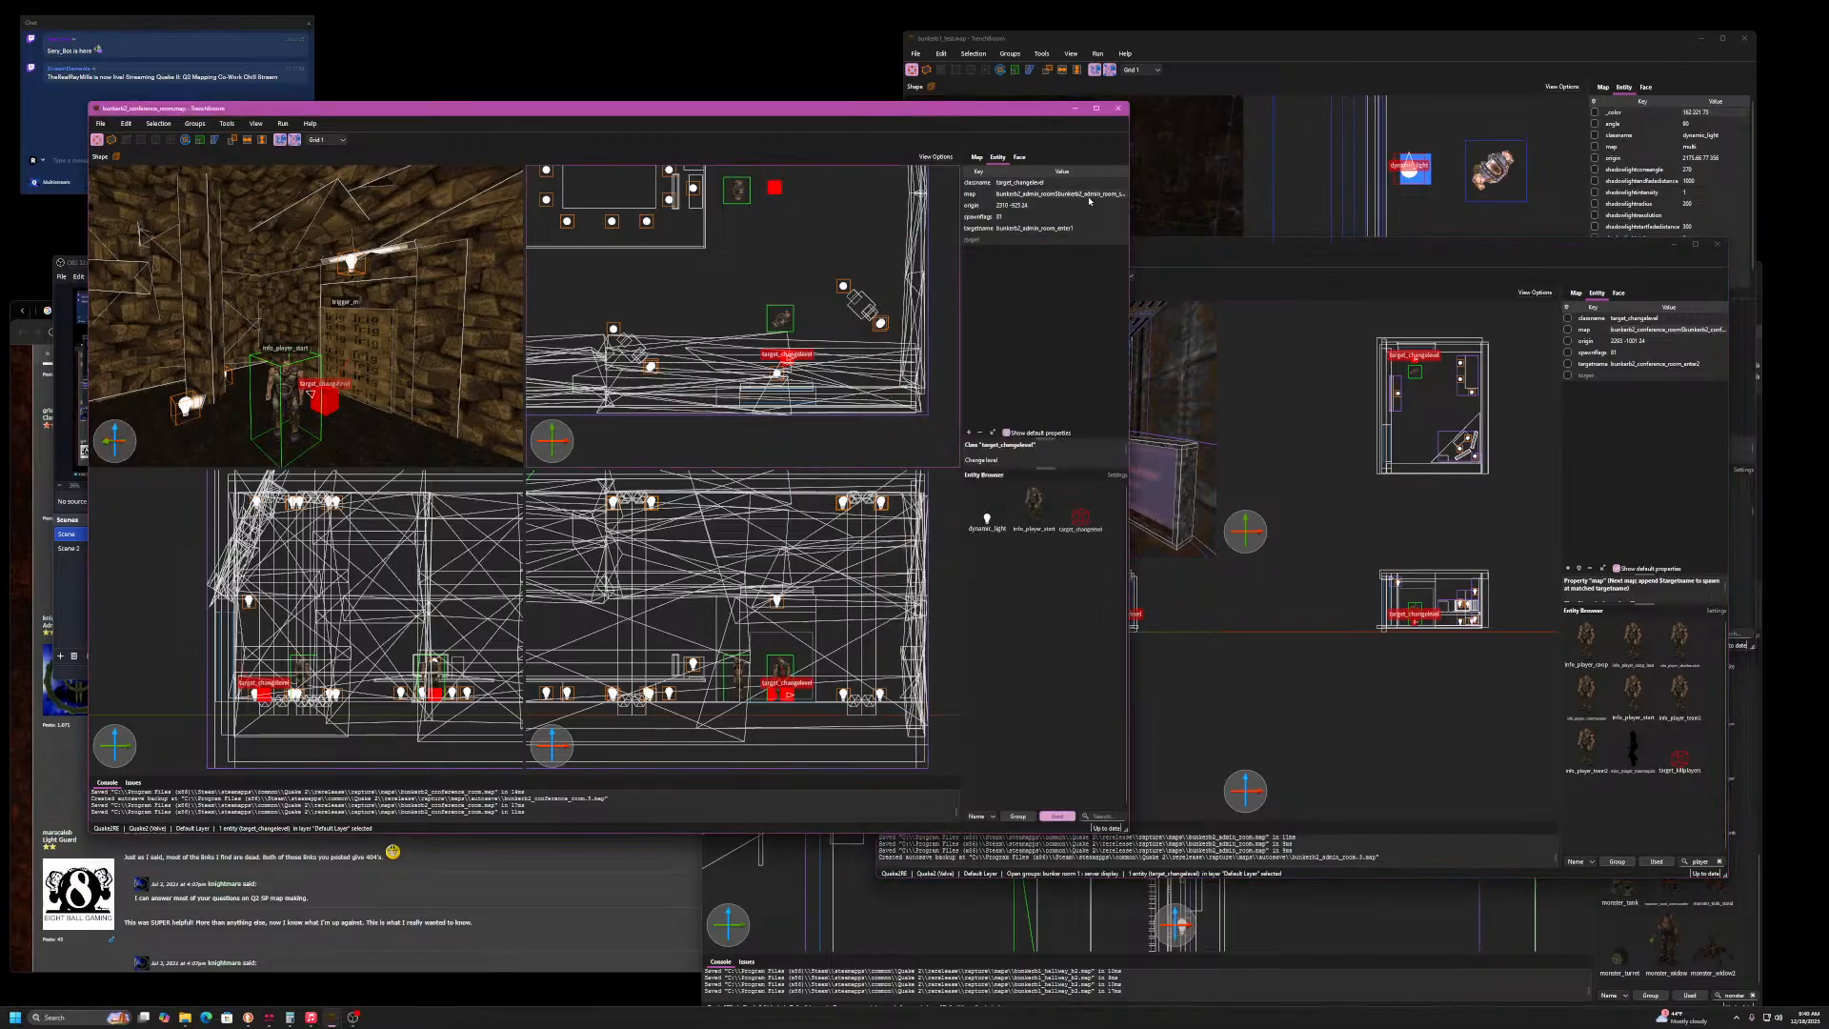
{"action": "left_click", "coordinate": [1089, 194]}
{"action": "left_click", "coordinate": [1090, 195]}
{"action": "left_click", "coordinate": [1228, 249]}
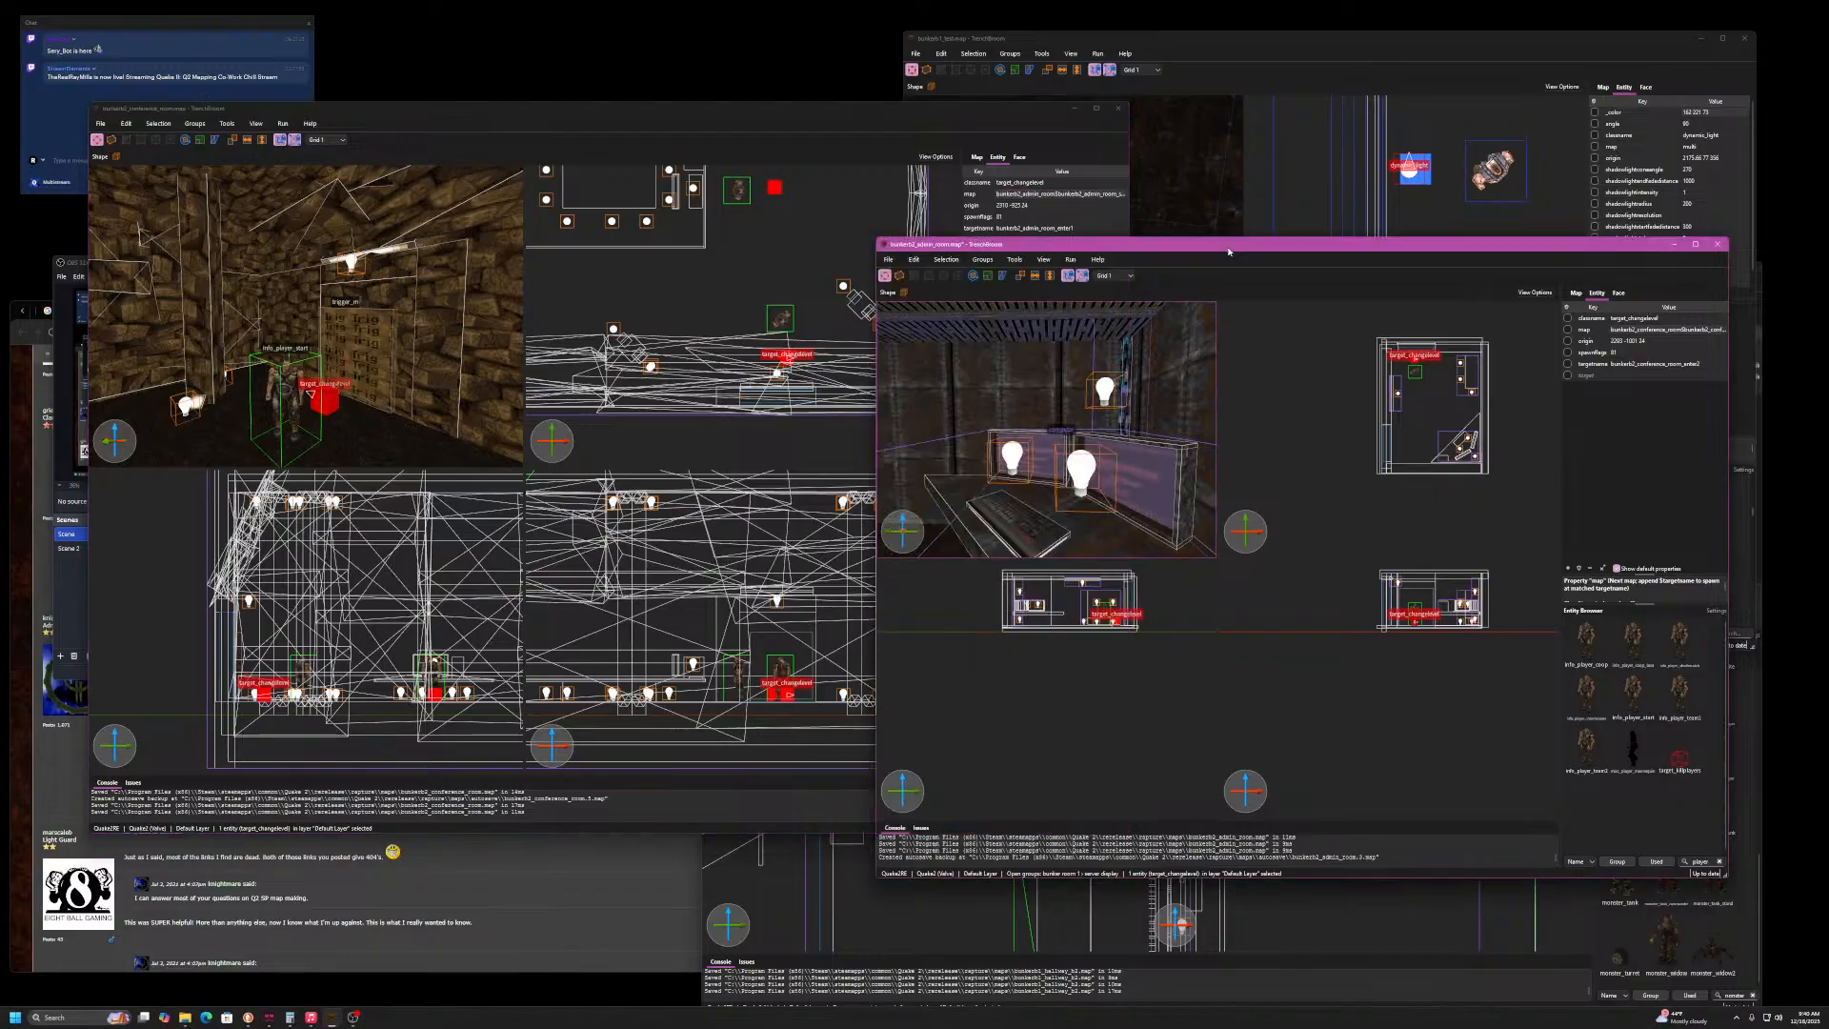
{"action": "right_click_drag", "start_coordinate": [1060, 473], "coordinate": [997, 473]}
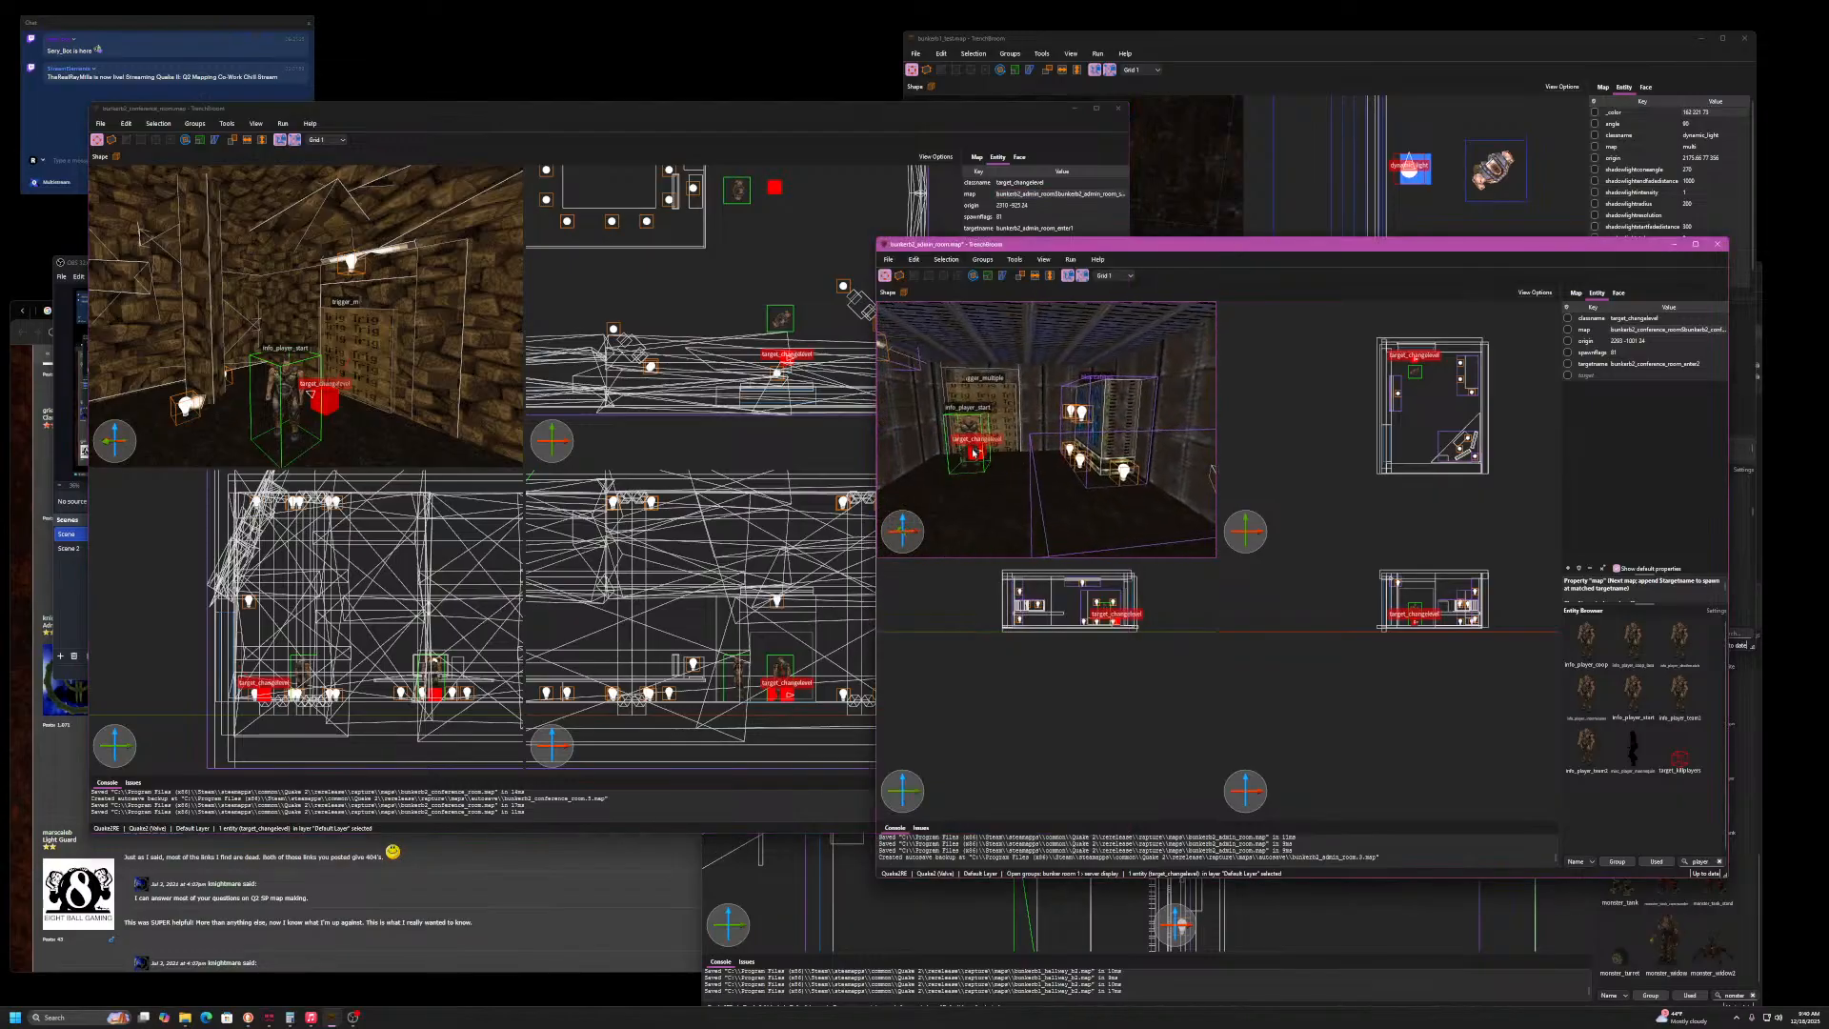
{"action": "left_click", "coordinate": [970, 443]}
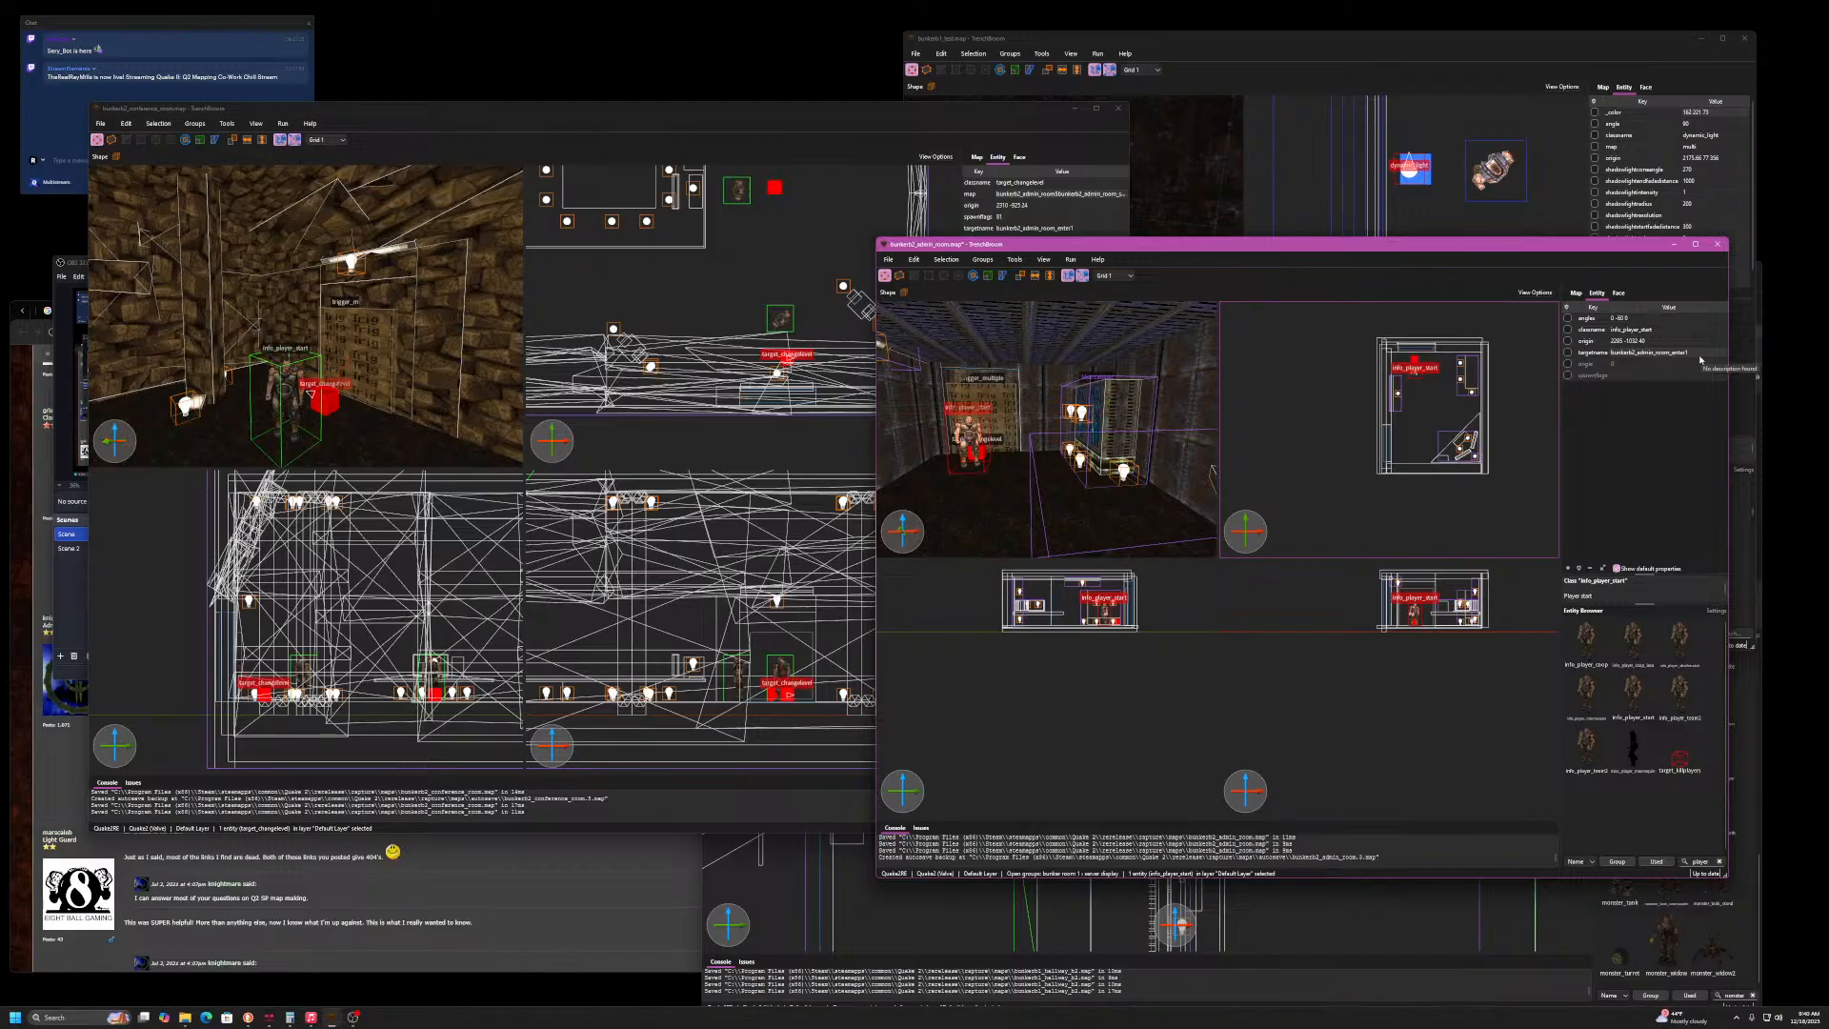
- Set the targetname of the admin room's info_player_start to bunker2_admin_room_start1 and save the map
{"action": "left_click", "coordinate": [334, 403]}
{"action": "double_click", "coordinate": [1060, 194]}
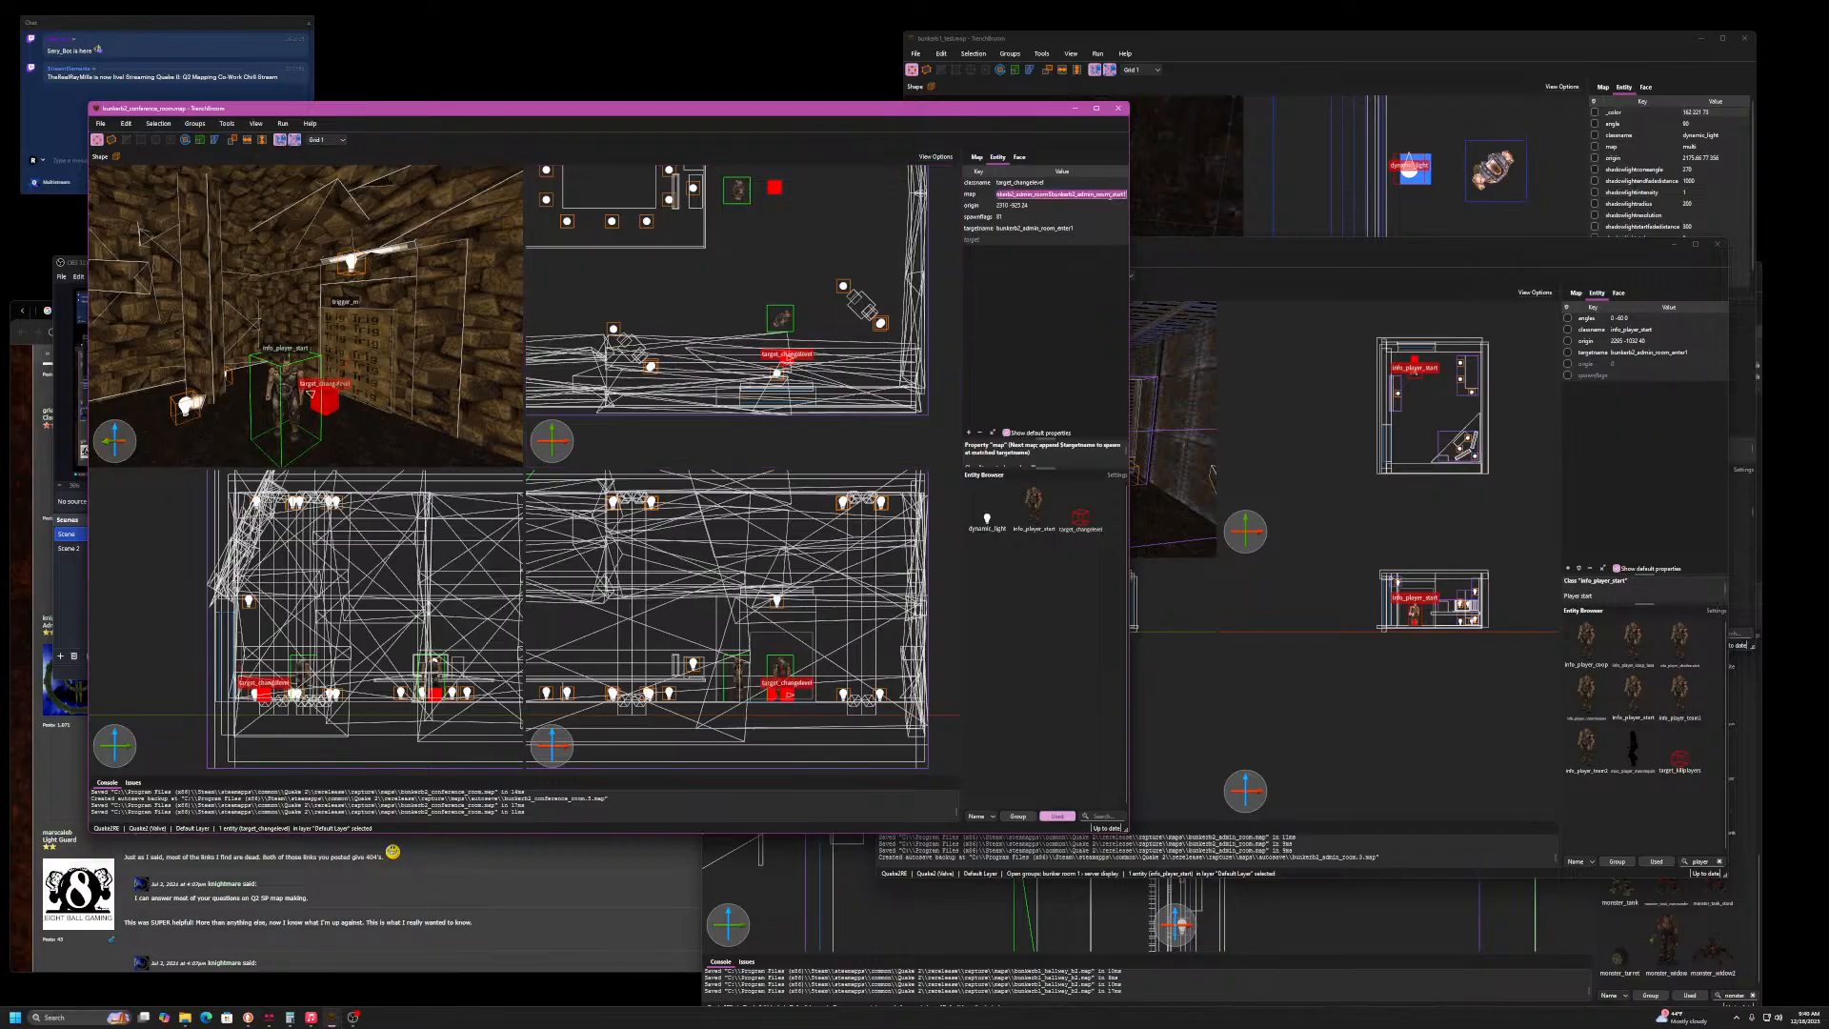
{"action": "double_click", "coordinate": [1674, 353]}
{"action": "left_click_drag", "start_coordinate": [1612, 353], "coordinate": [1676, 354]}
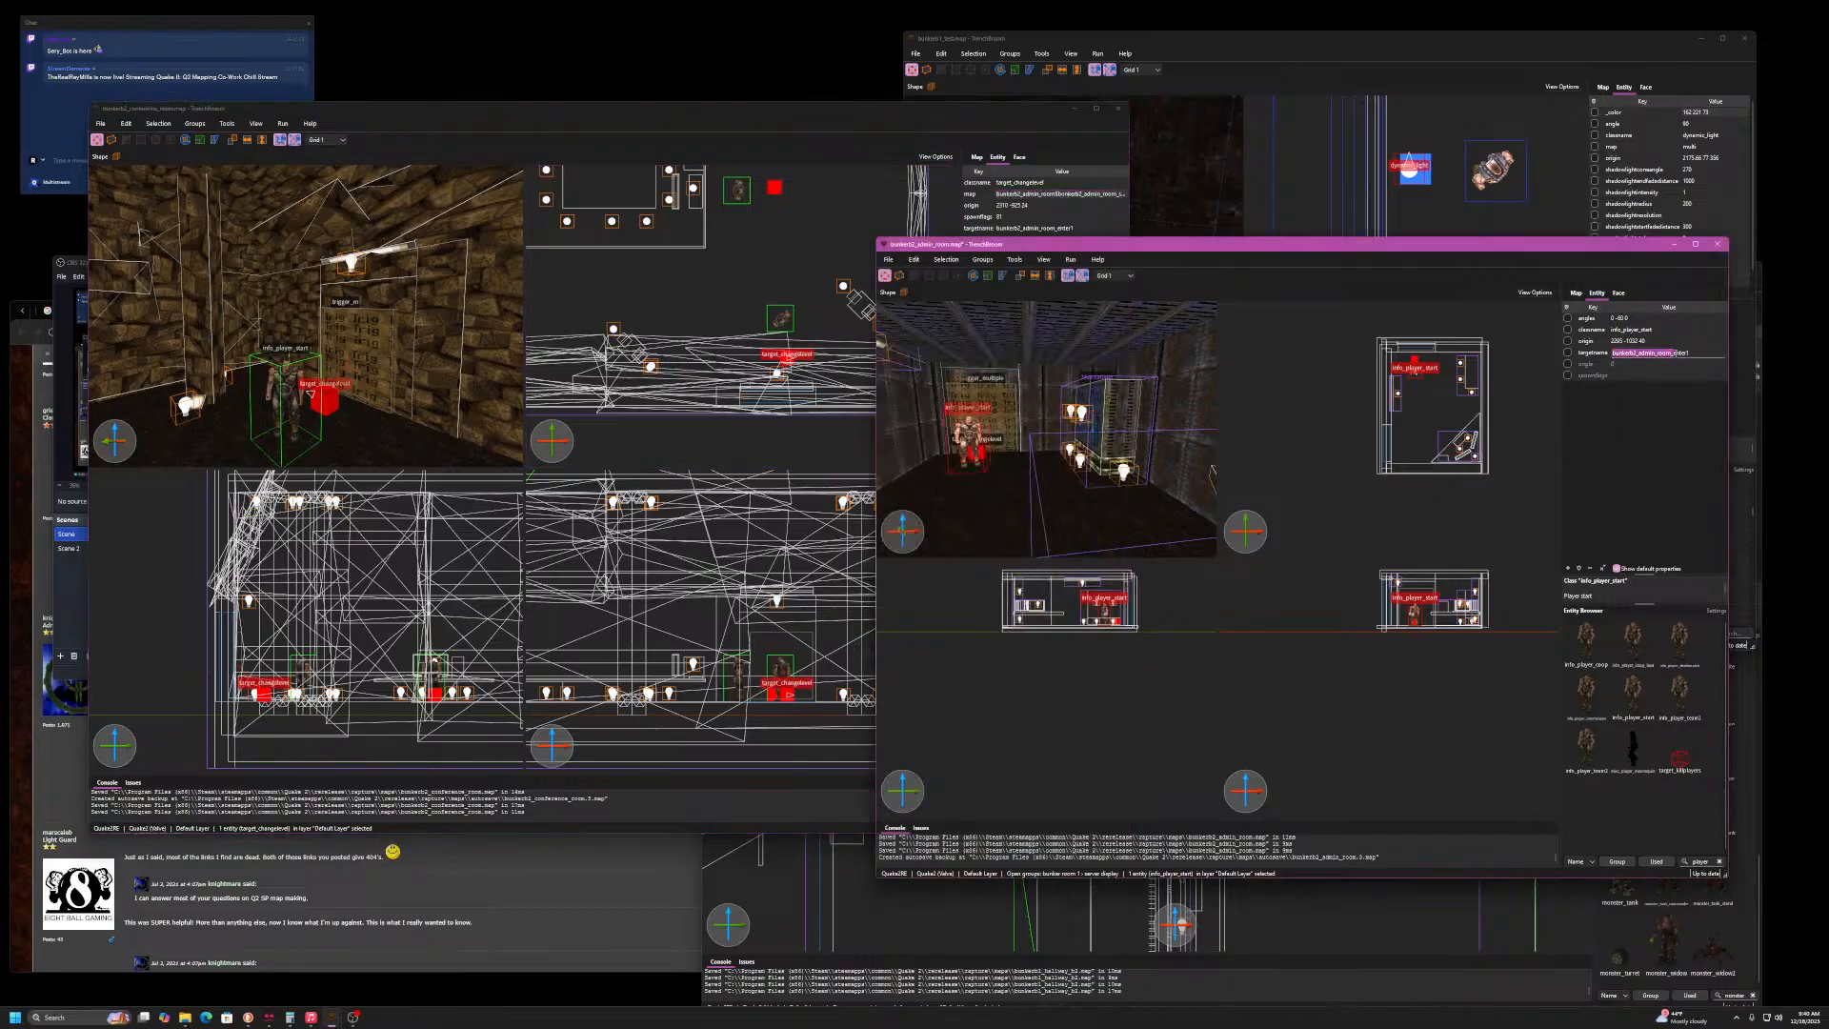
{"action": "double_click", "coordinate": [1682, 355]}
{"action": "left_click", "coordinate": [1700, 354]}
{"action": "key", "text": "Return"}
{"action": "key", "text": "ctrl+s"}
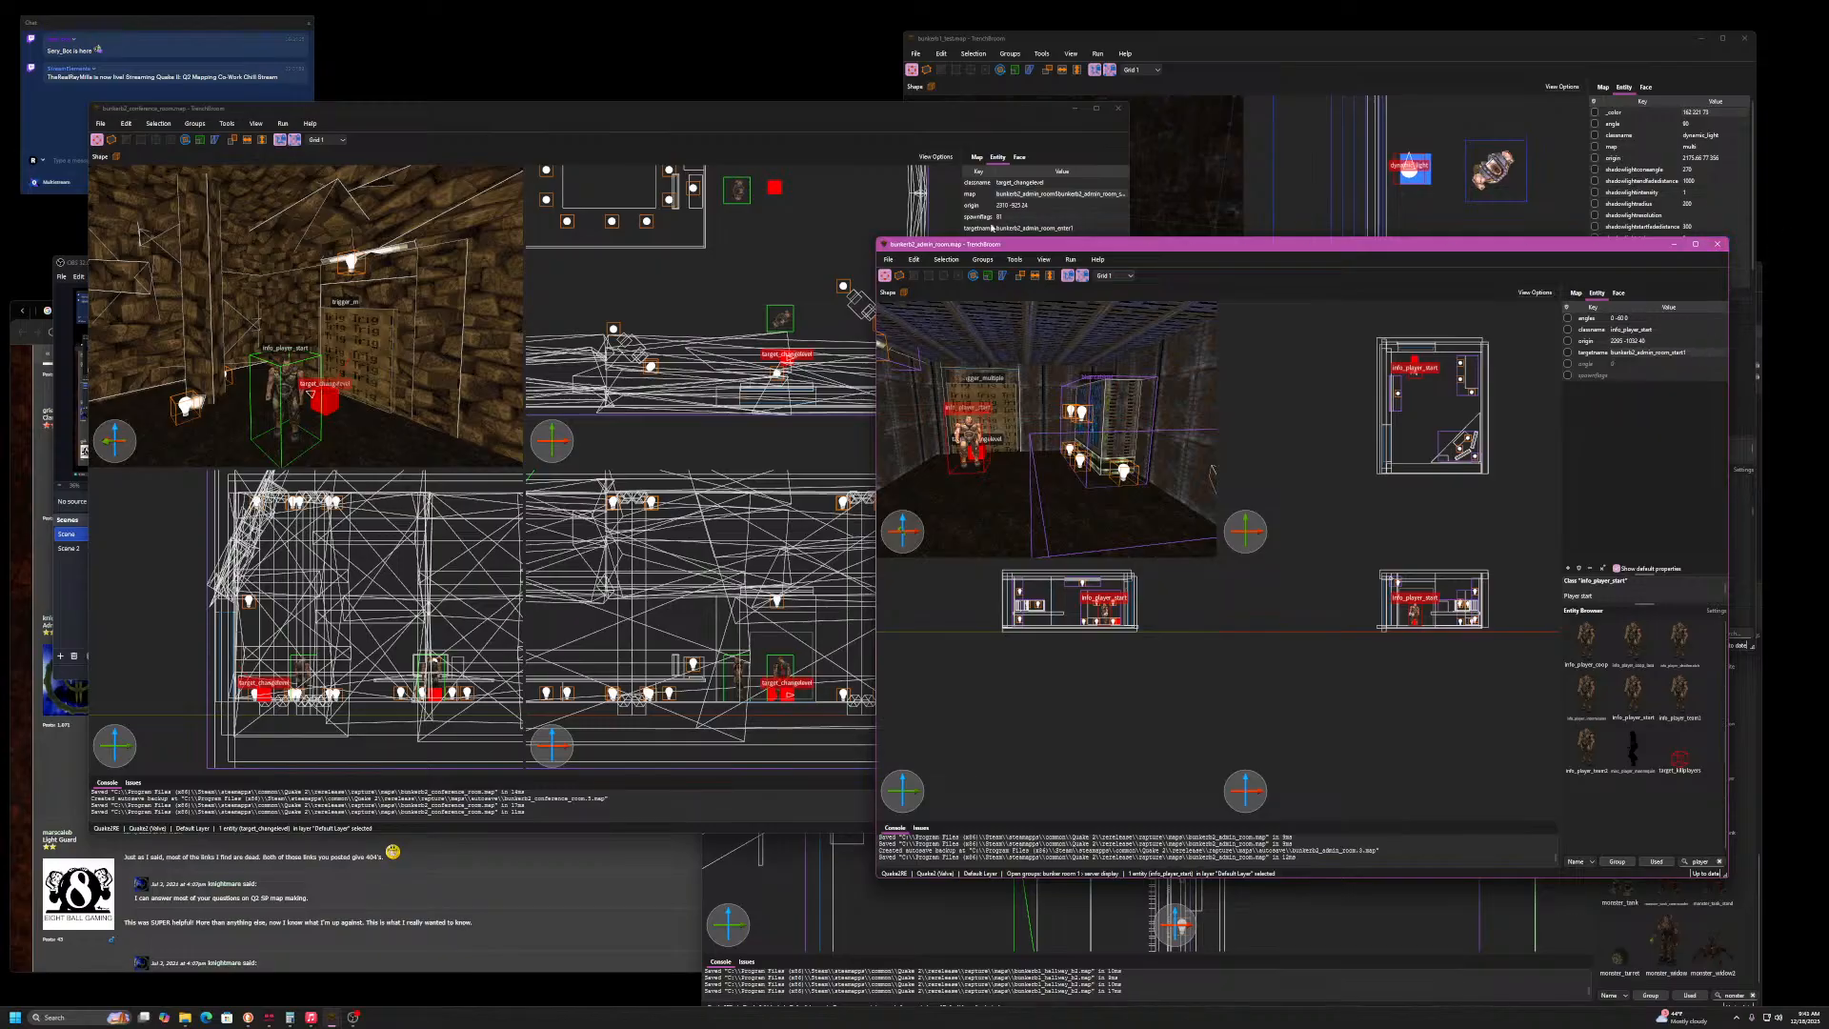
- Compile the admin room map with the Full Bright (Quickest, No Lighting) profile and launch the game
{"action": "left_click", "coordinate": [1044, 259]}
{"action": "left_click", "coordinate": [1086, 274]}
{"action": "left_click", "coordinate": [1439, 694]}
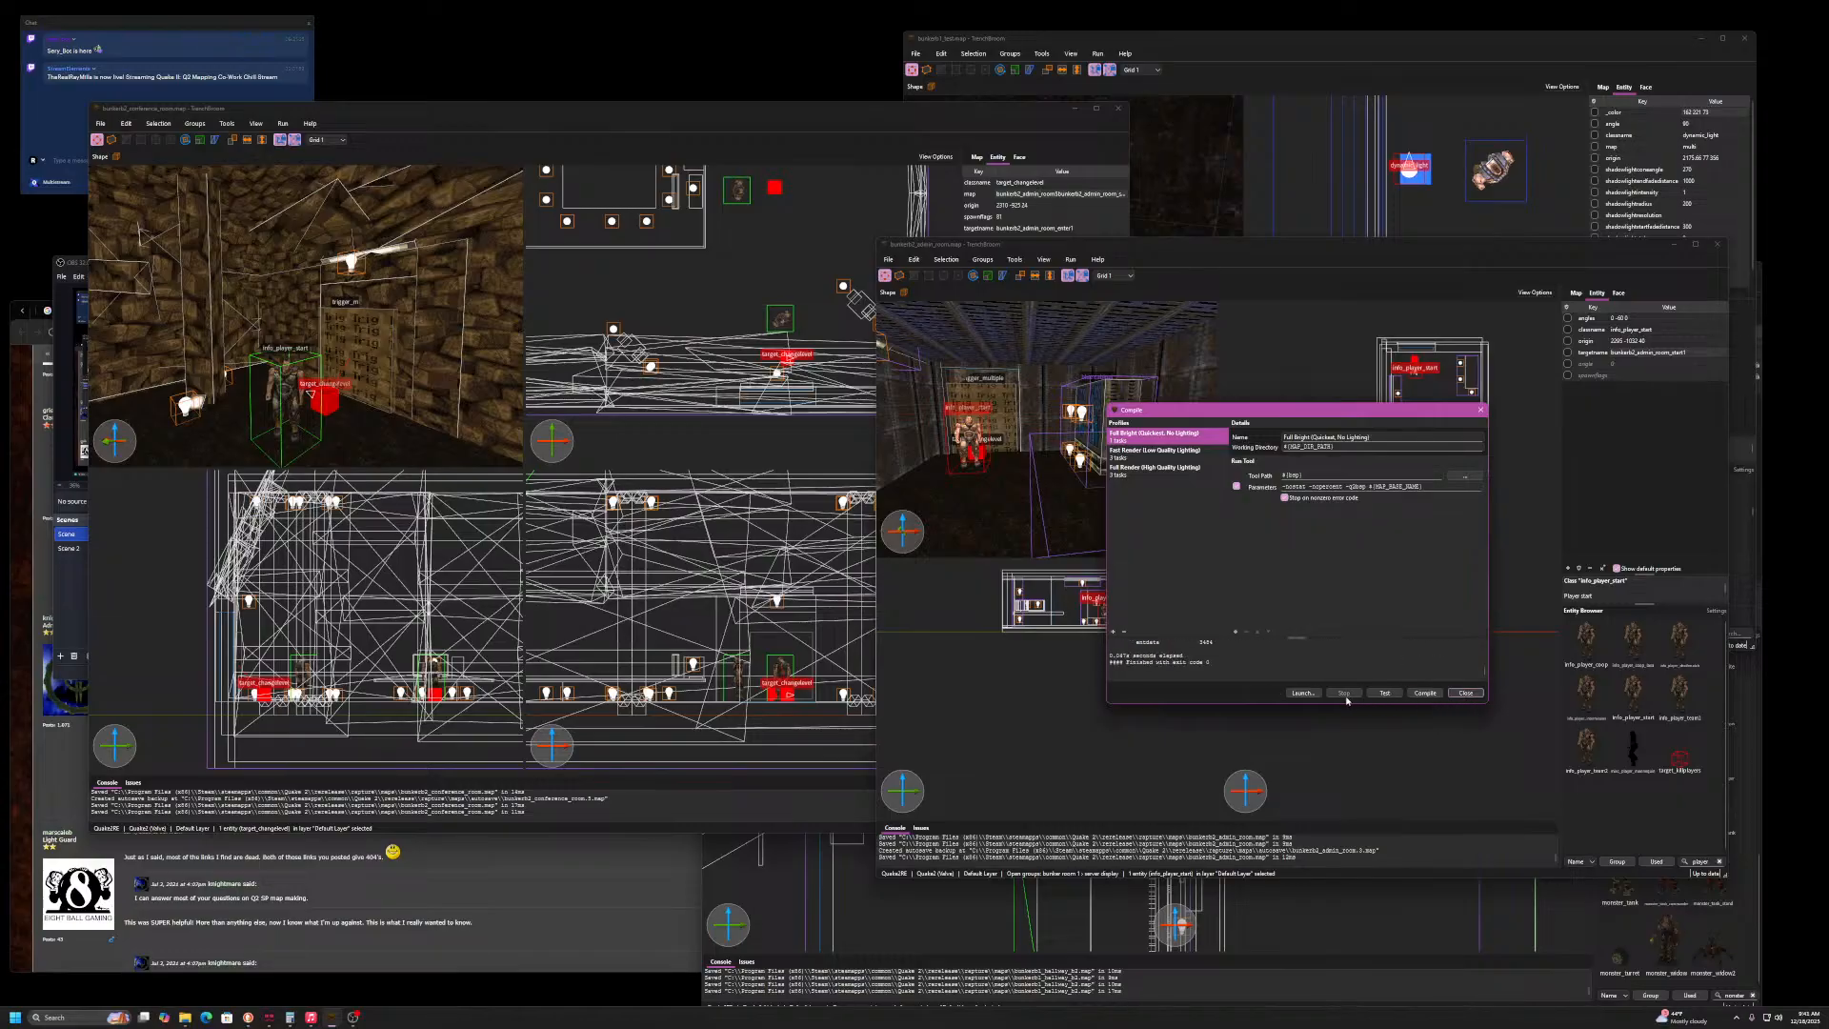
{"action": "left_click", "coordinate": [1302, 692]}
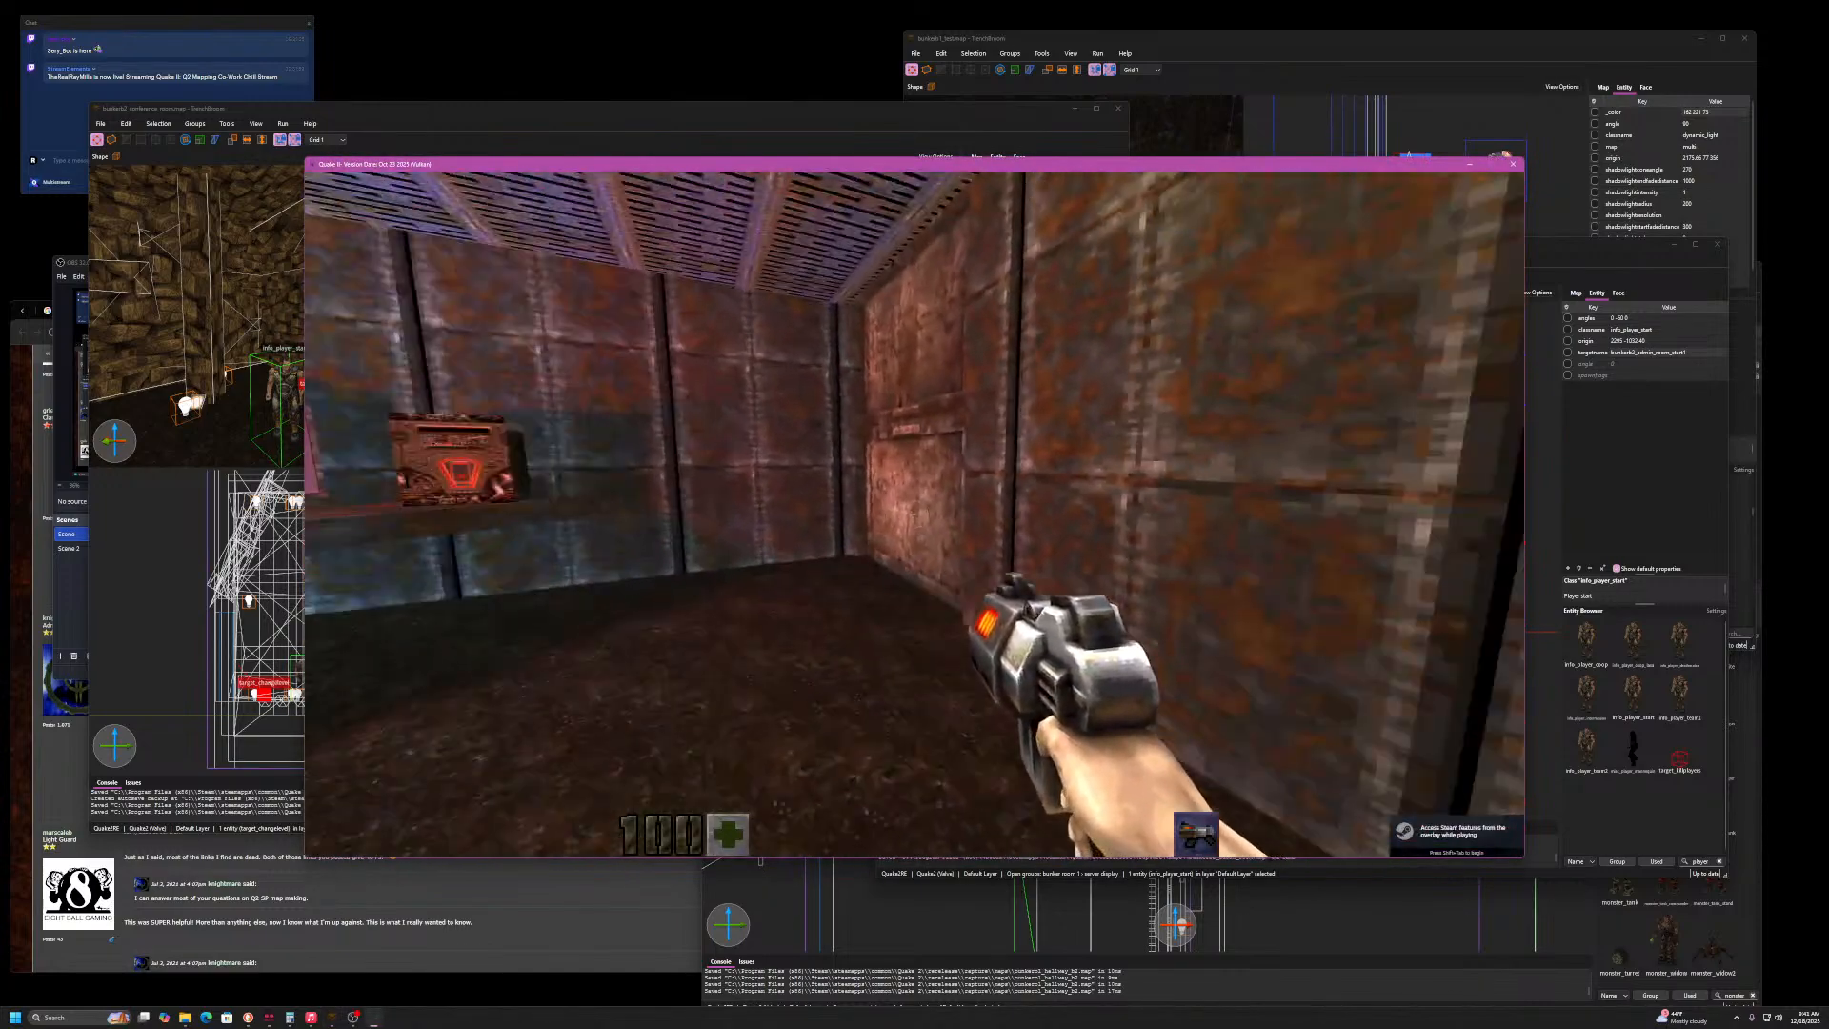
- Walk through the admin room door into the conference room and back to test the corrected player start
{"action": "key", "text": "w"}
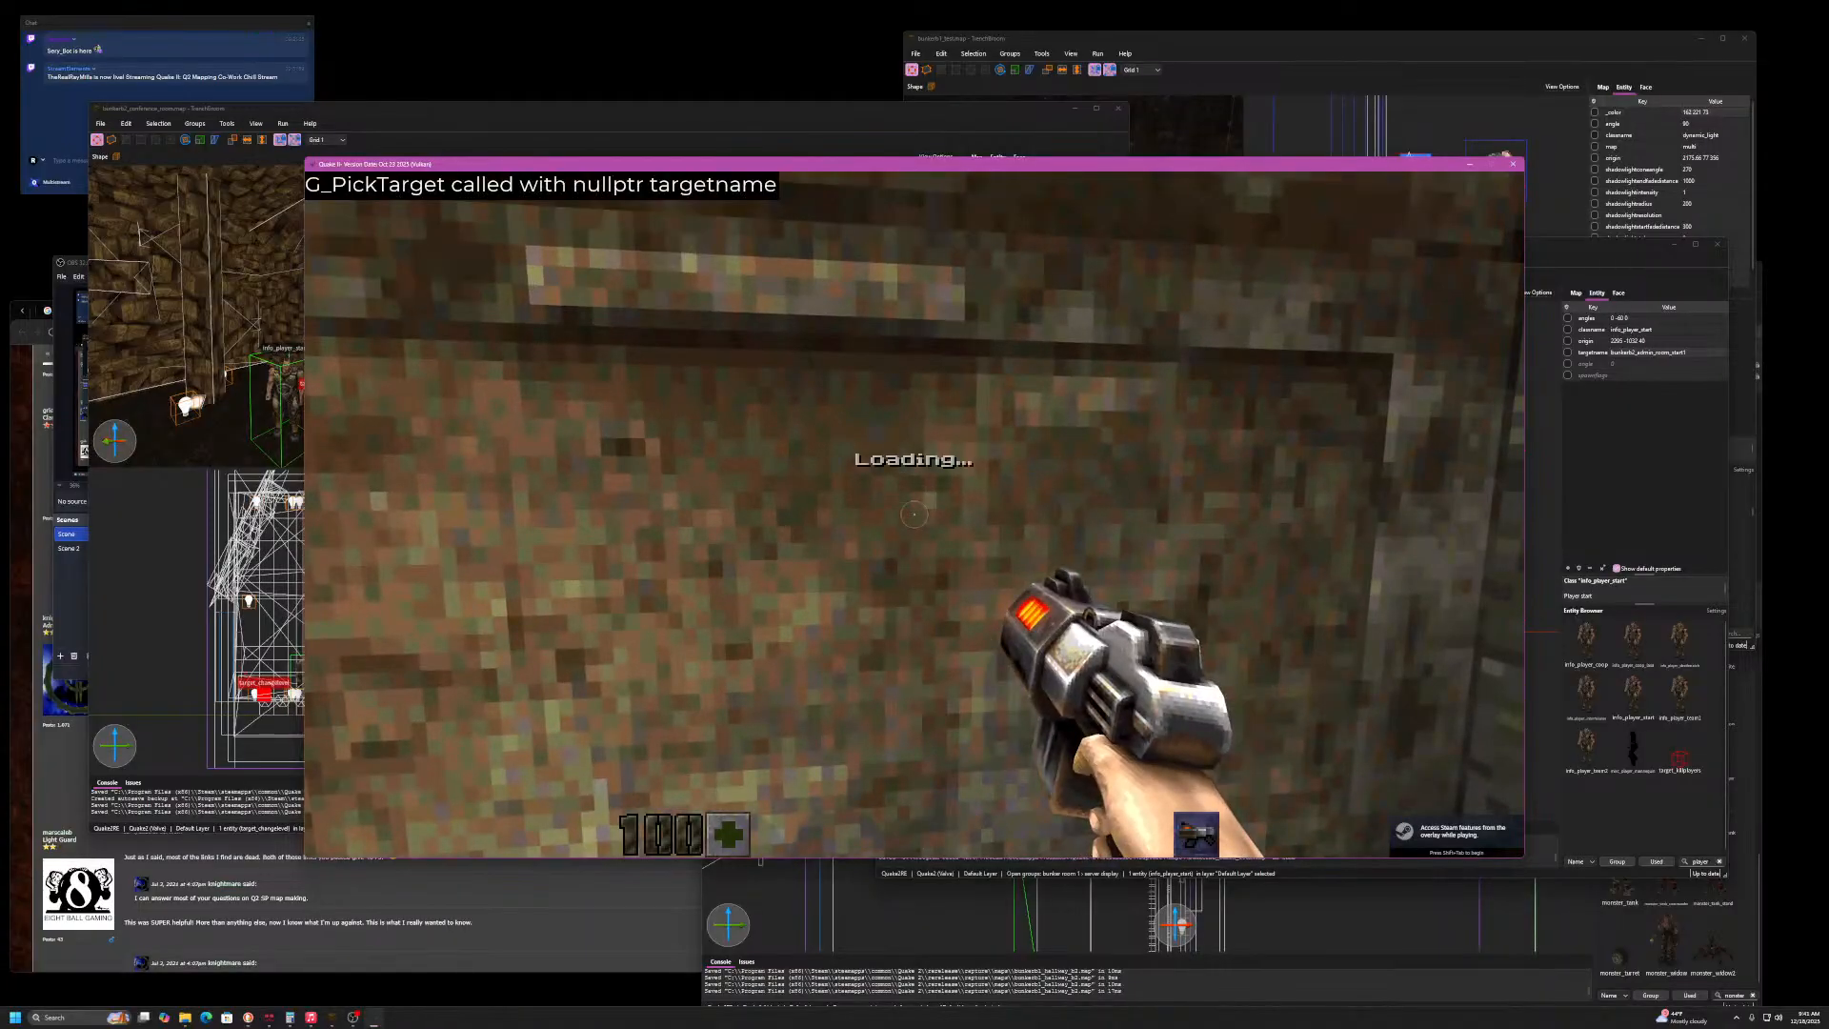
{"action": "key", "text": "w"}
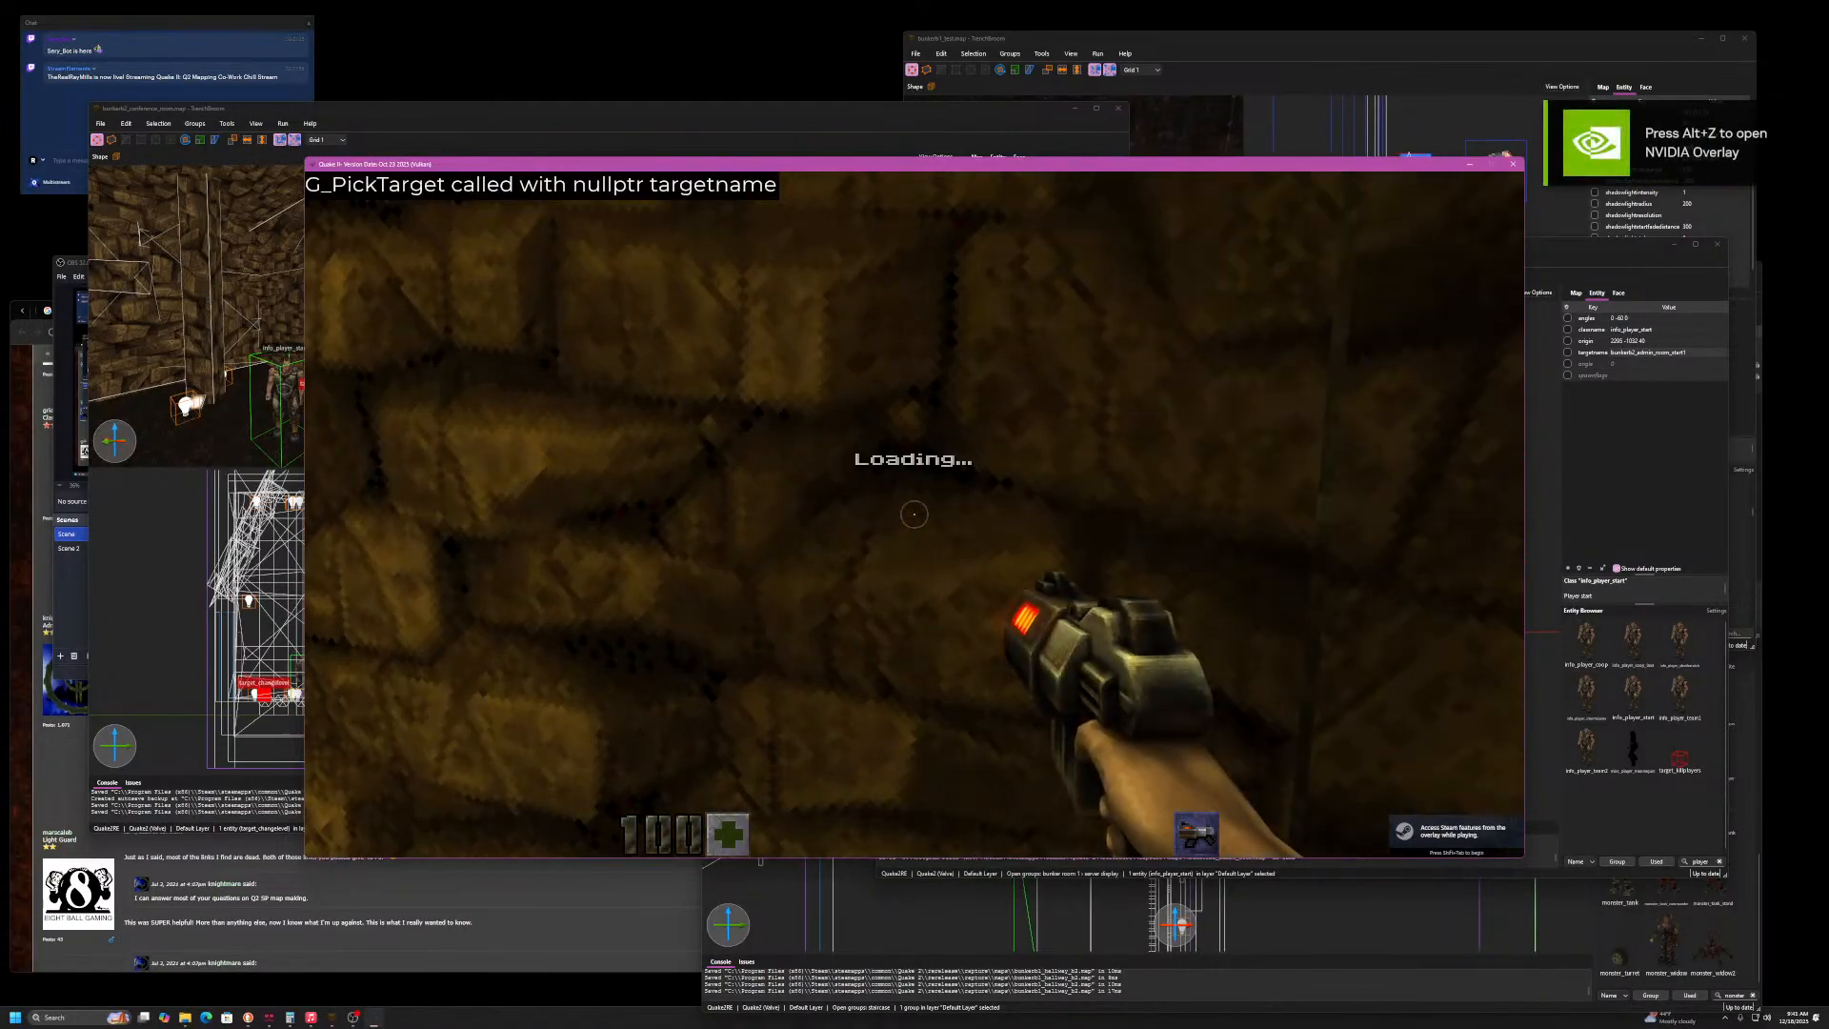
{"action": "key", "text": "w"}
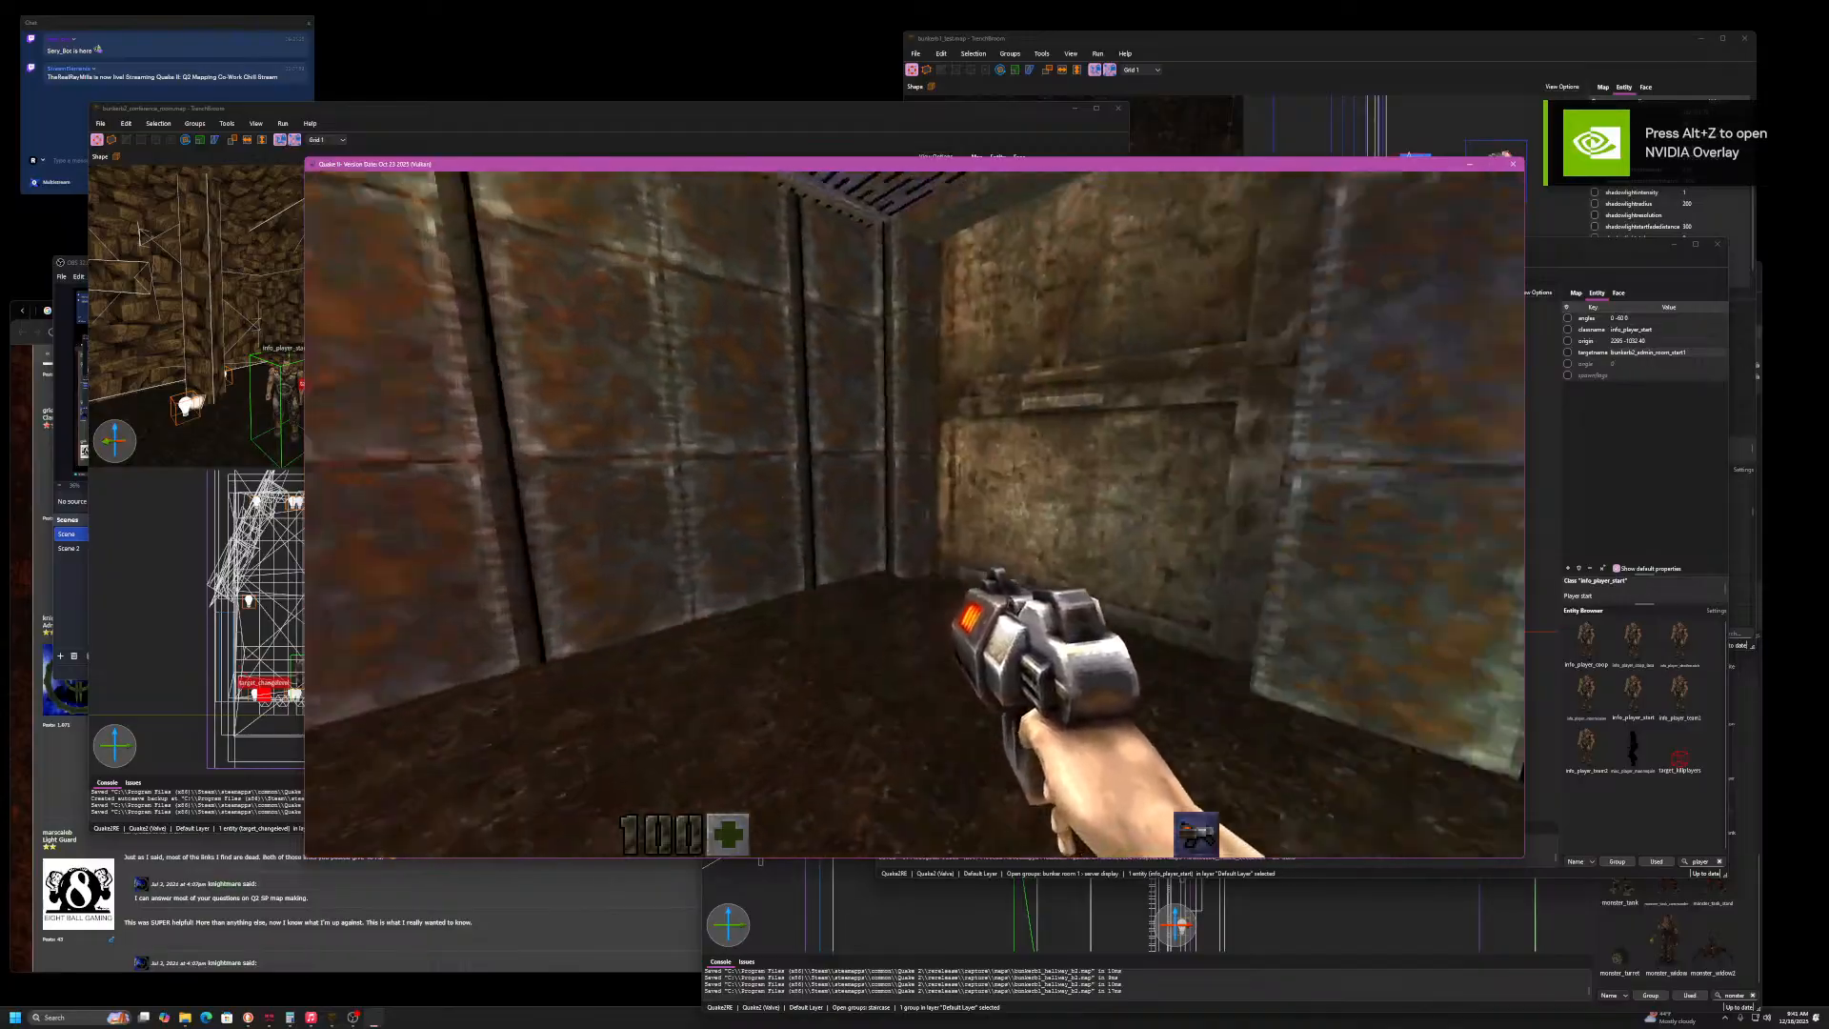
- End the doorway test by closing the running game and the compile dialog
{"action": "key", "text": "w"}
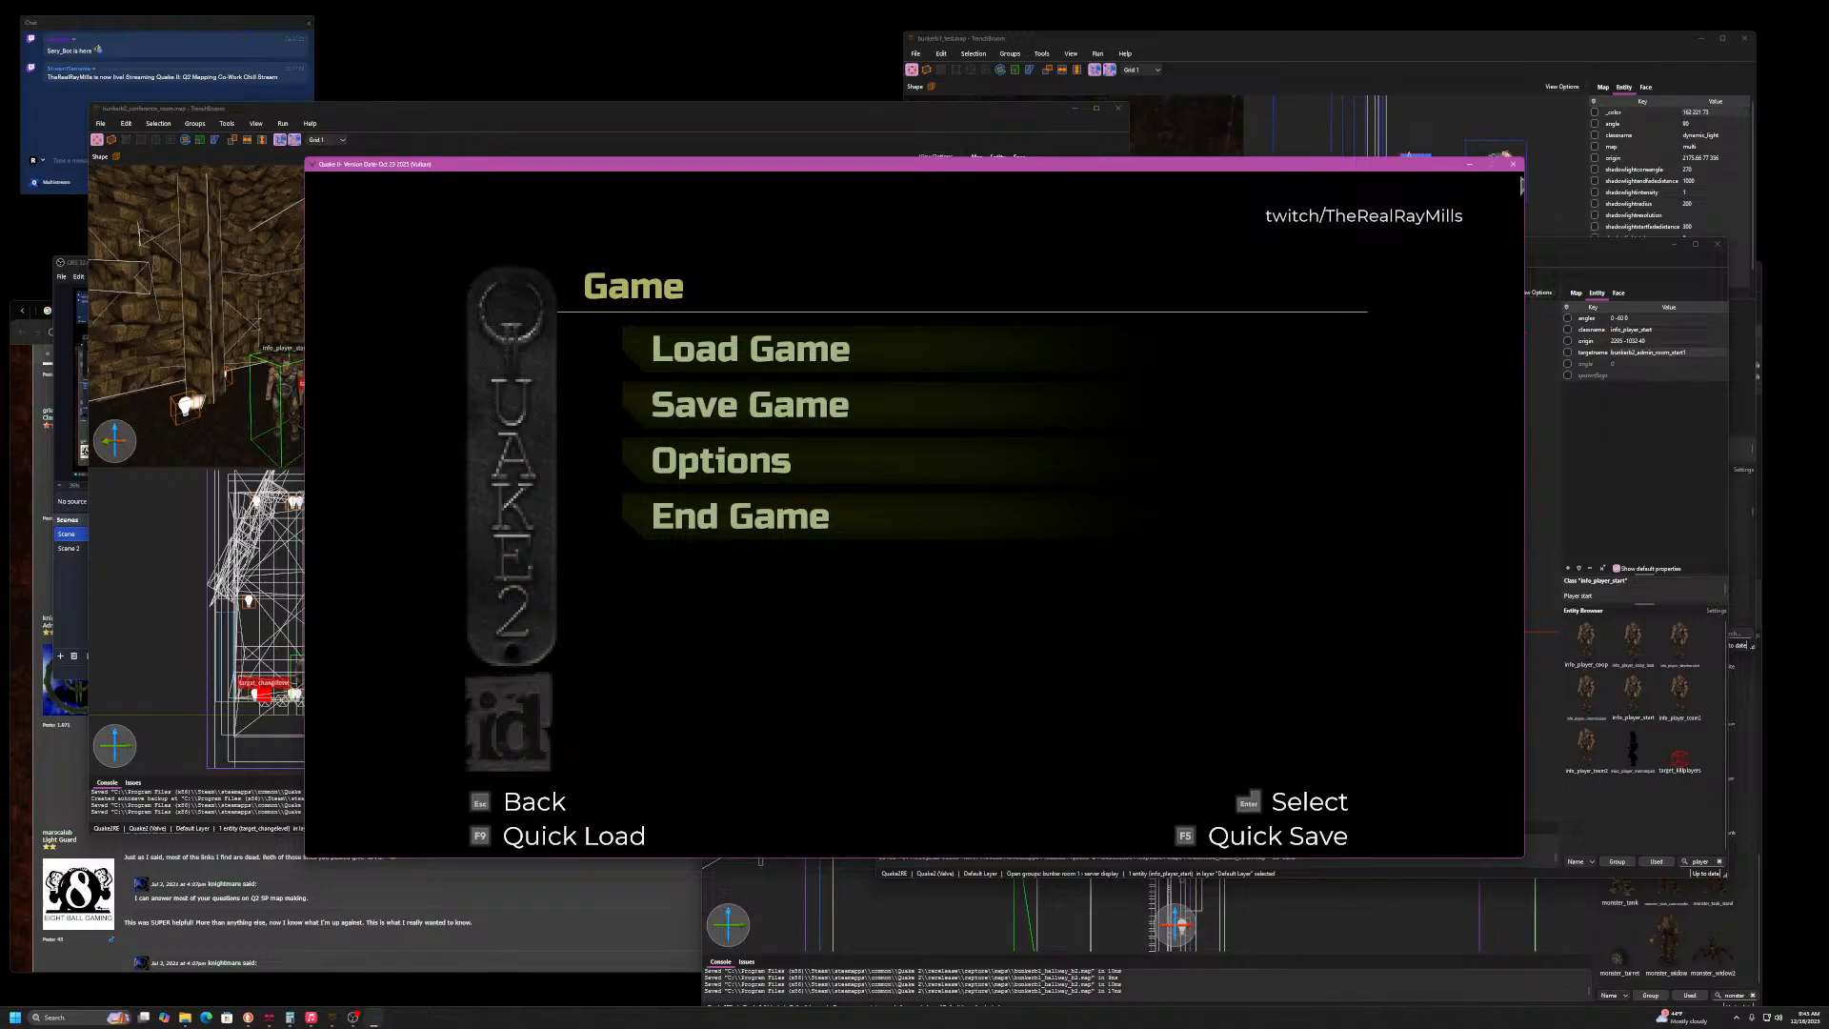
{"action": "left_click", "coordinate": [1513, 165]}
{"action": "left_click", "coordinate": [1465, 693]}
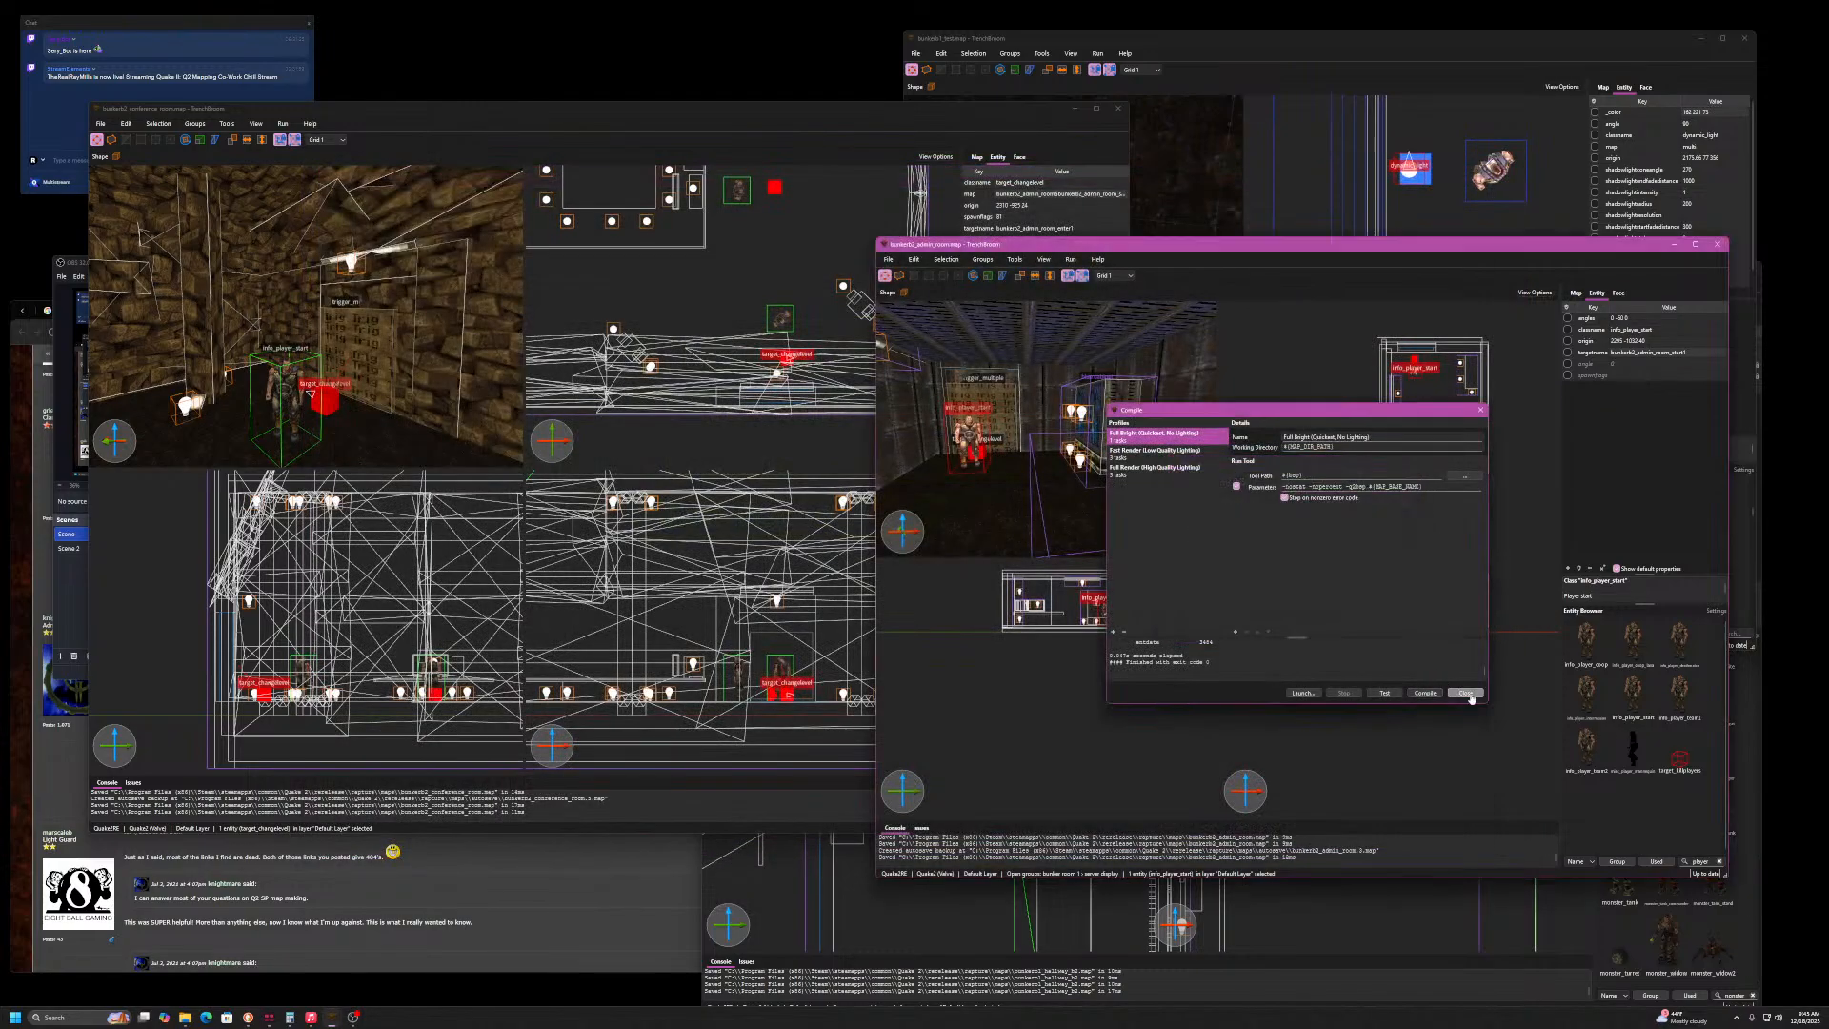
- Compare the admin room's doorway and player start with the overall layout of the conference room map
{"action": "mouse_move", "coordinate": [1113, 322]}
{"action": "right_mouse_down"}
{"action": "mouse_move", "coordinate": [1101, 360]}
{"action": "mouse_move", "coordinate": [1094, 342]}
{"action": "mouse_move", "coordinate": [993, 351]}
{"action": "mouse_move", "coordinate": [1124, 343]}
{"action": "right_mouse_up"}
{"action": "key", "text": "w"}
{"action": "key", "text": "w"}
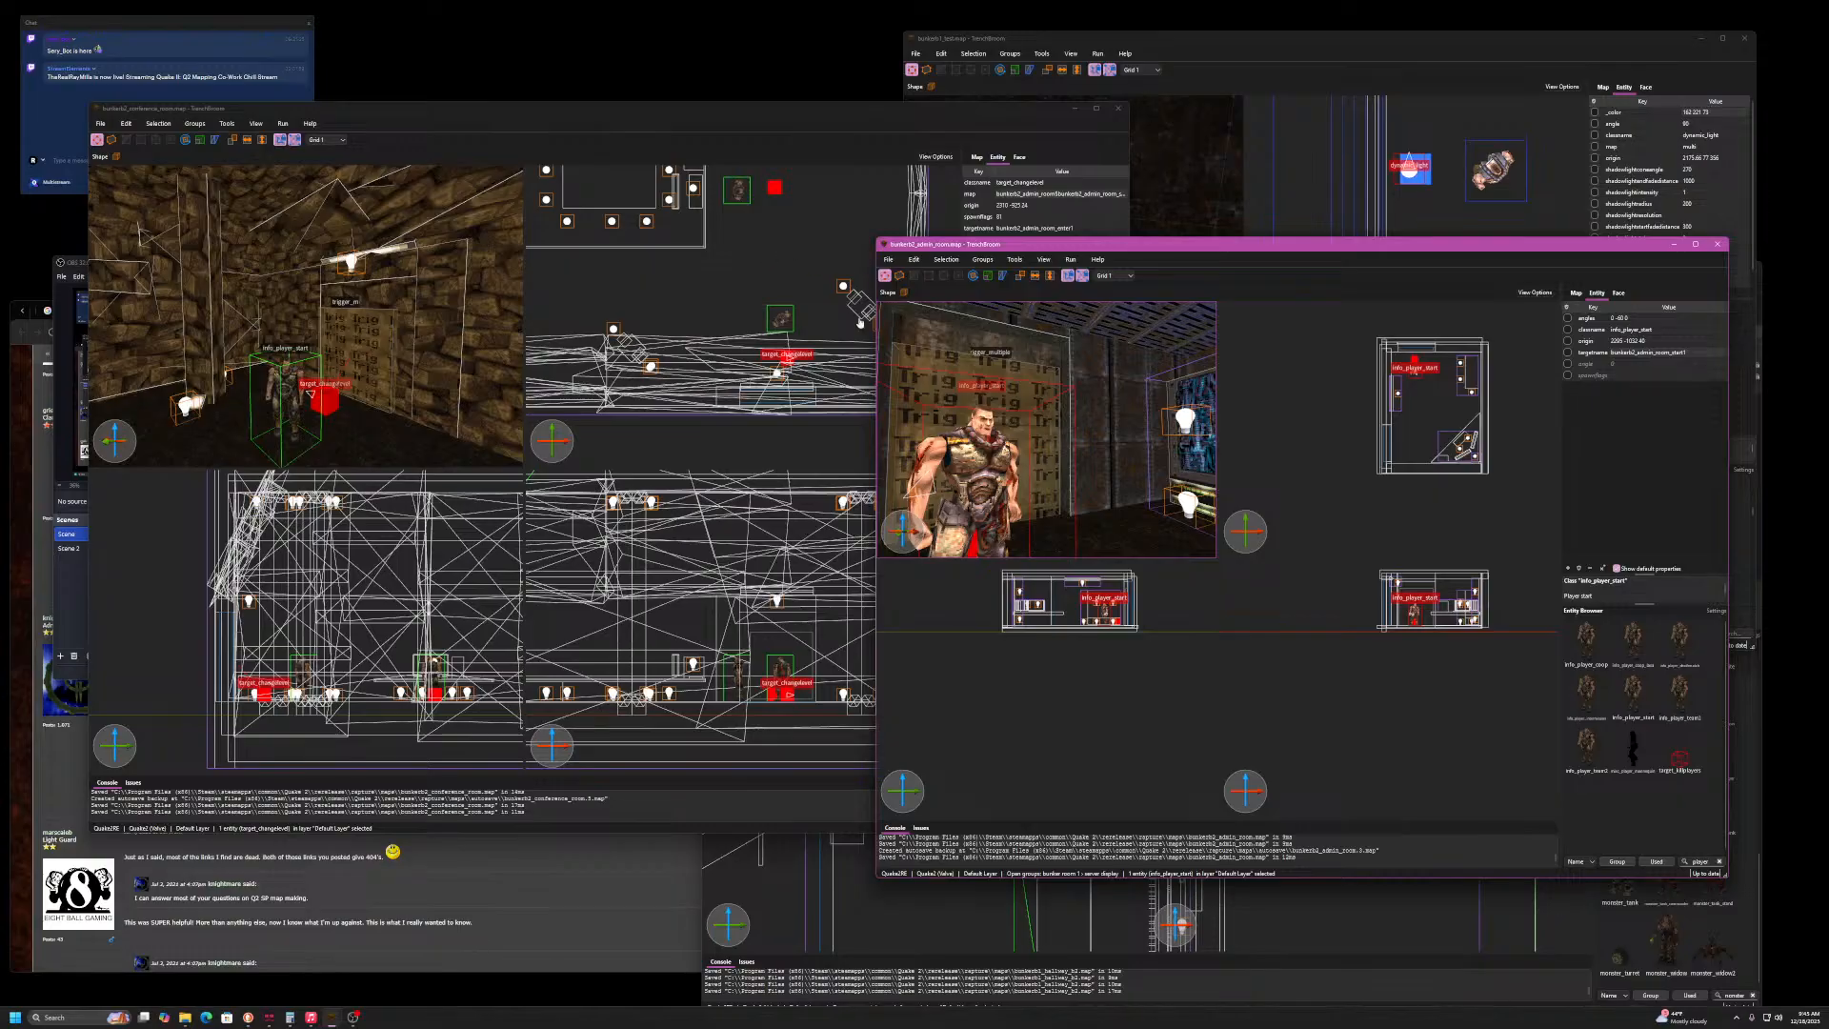
{"action": "left_click", "coordinate": [769, 258]}
{"action": "right_click_drag", "start_coordinate": [558, 330], "coordinate": [636, 332]}
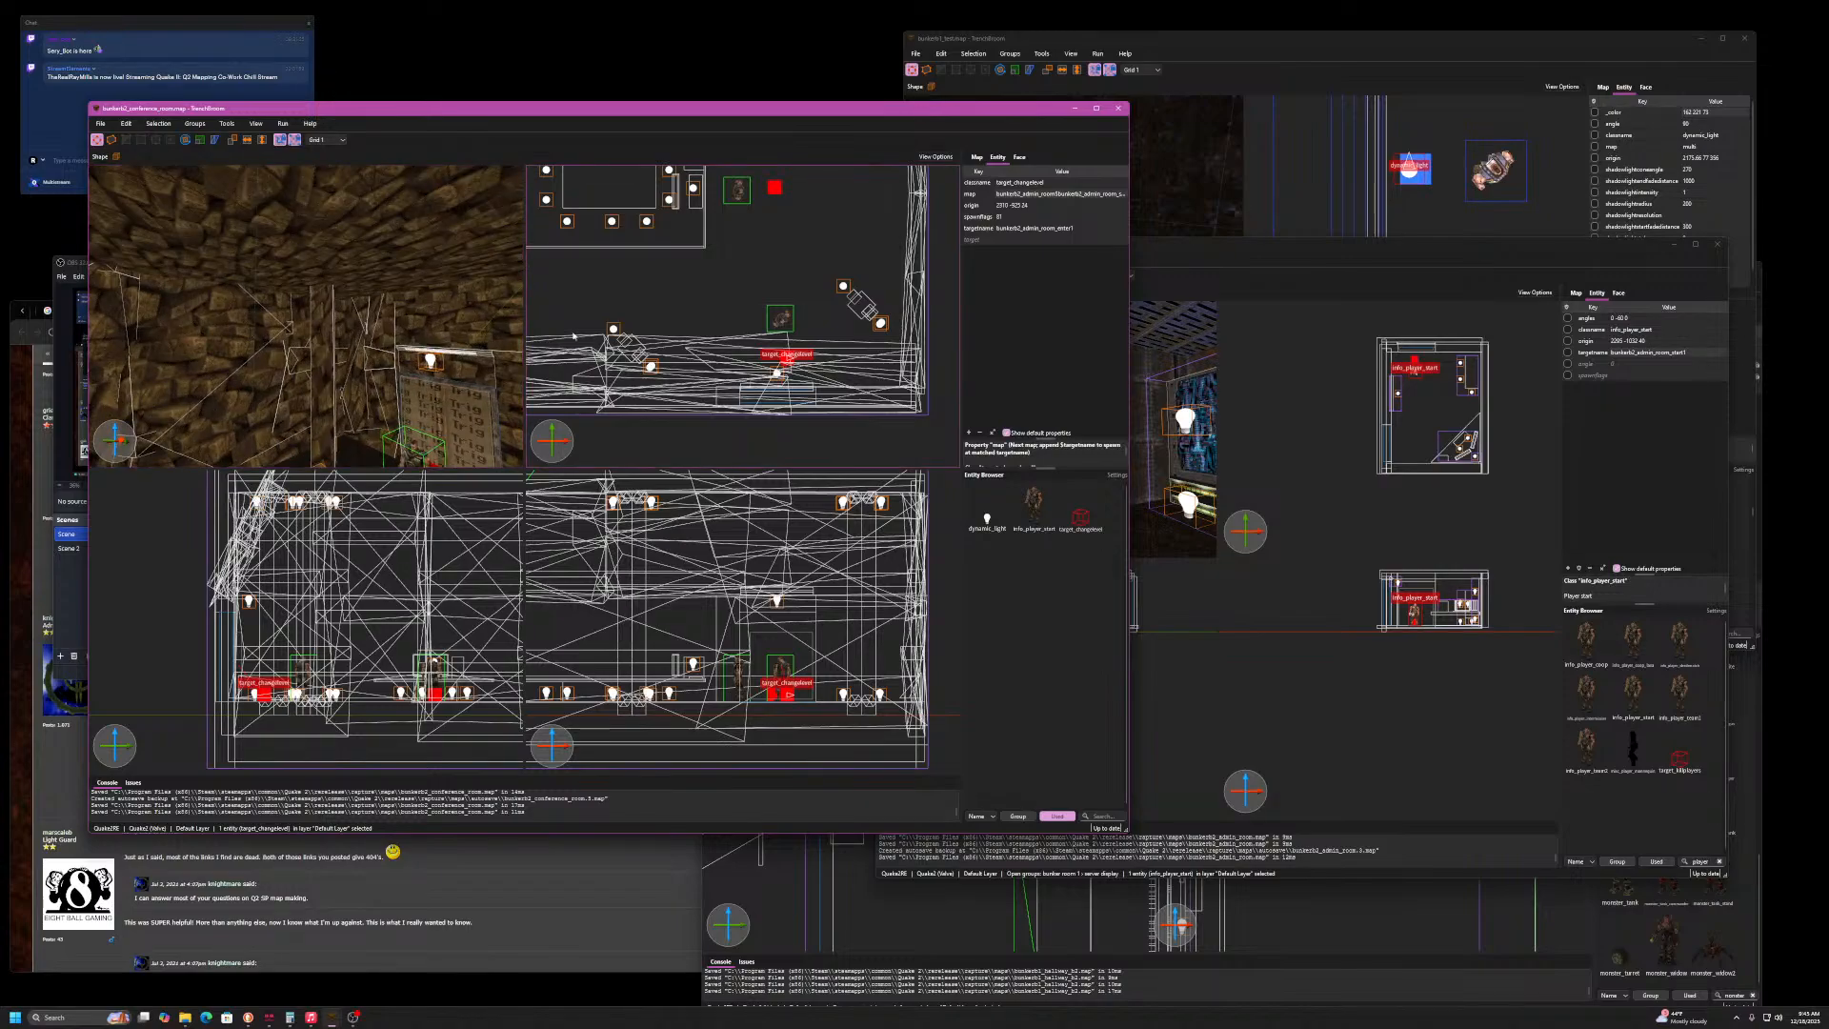
{"action": "mouse_move", "coordinate": [353, 329]}
{"action": "right_mouse_down"}
{"action": "mouse_move", "coordinate": [514, 333]}
{"action": "mouse_move", "coordinate": [361, 330]}
{"action": "right_mouse_up"}
{"action": "scroll", "coordinate": [671, 318], "scroll_direction": "down", "scroll_amount": 10}
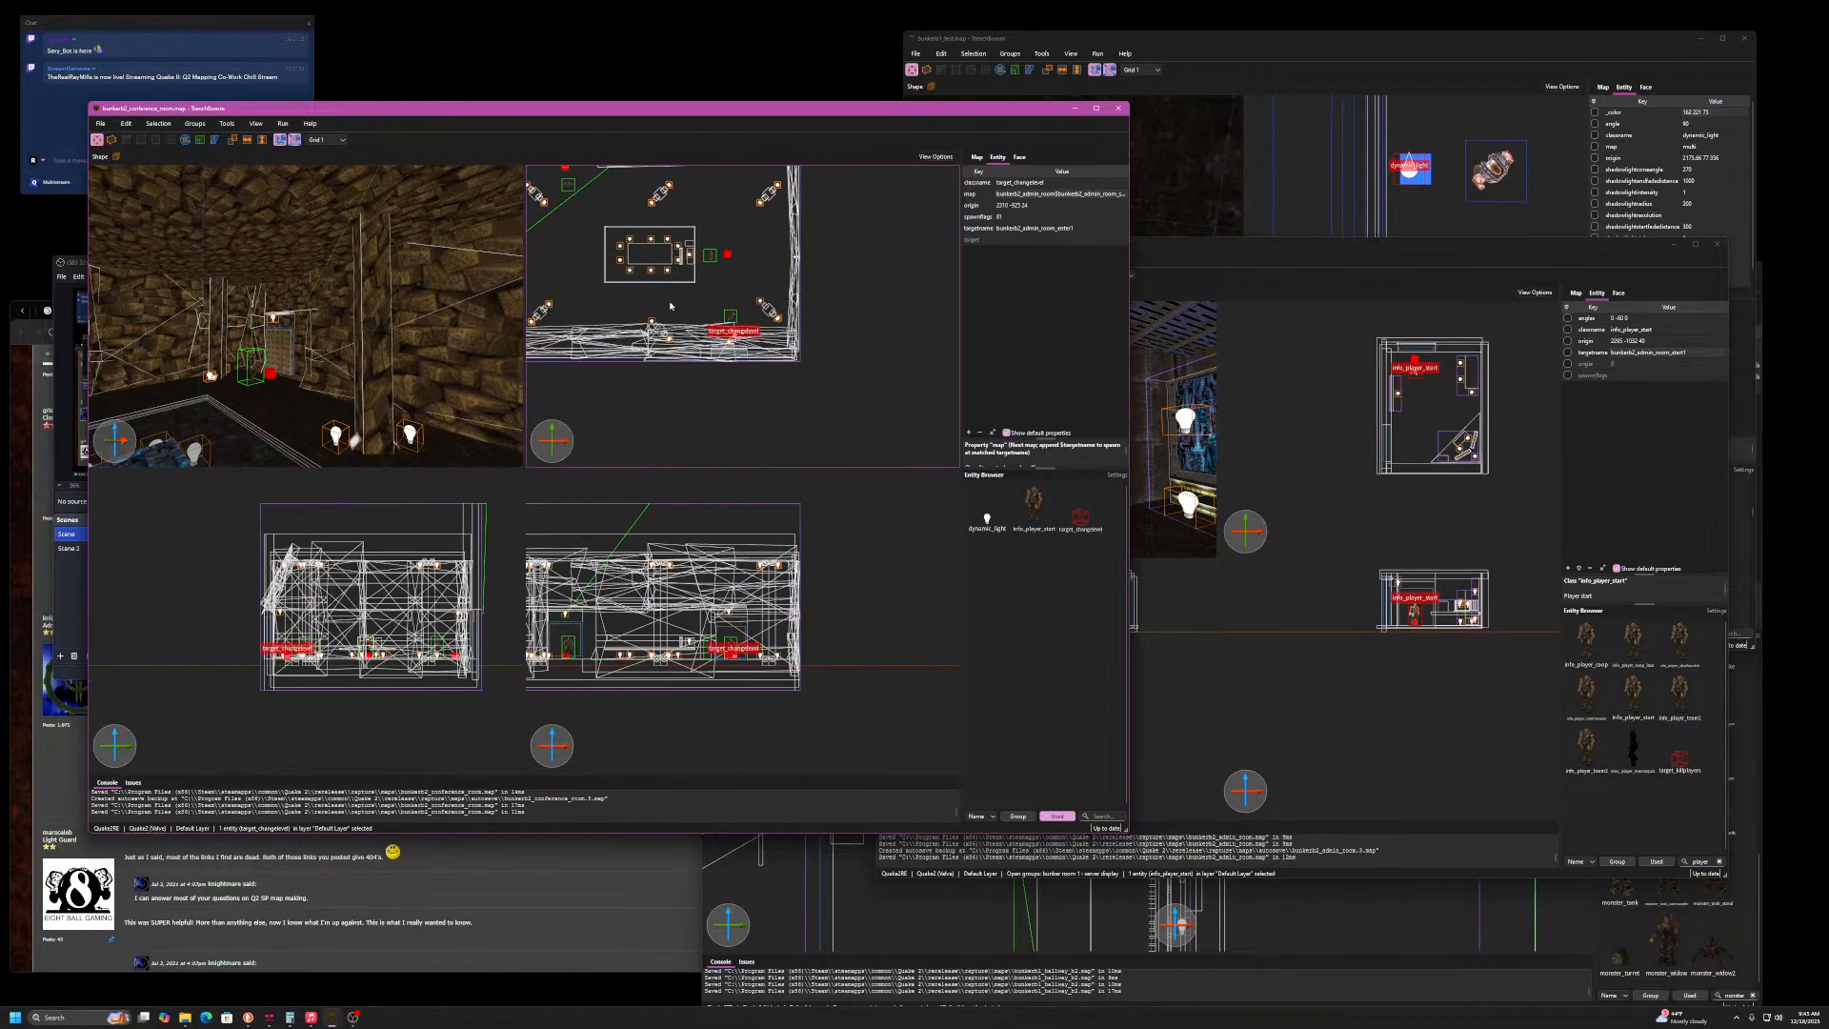
{"action": "right_click_drag", "start_coordinate": [665, 310], "coordinate": [717, 362]}
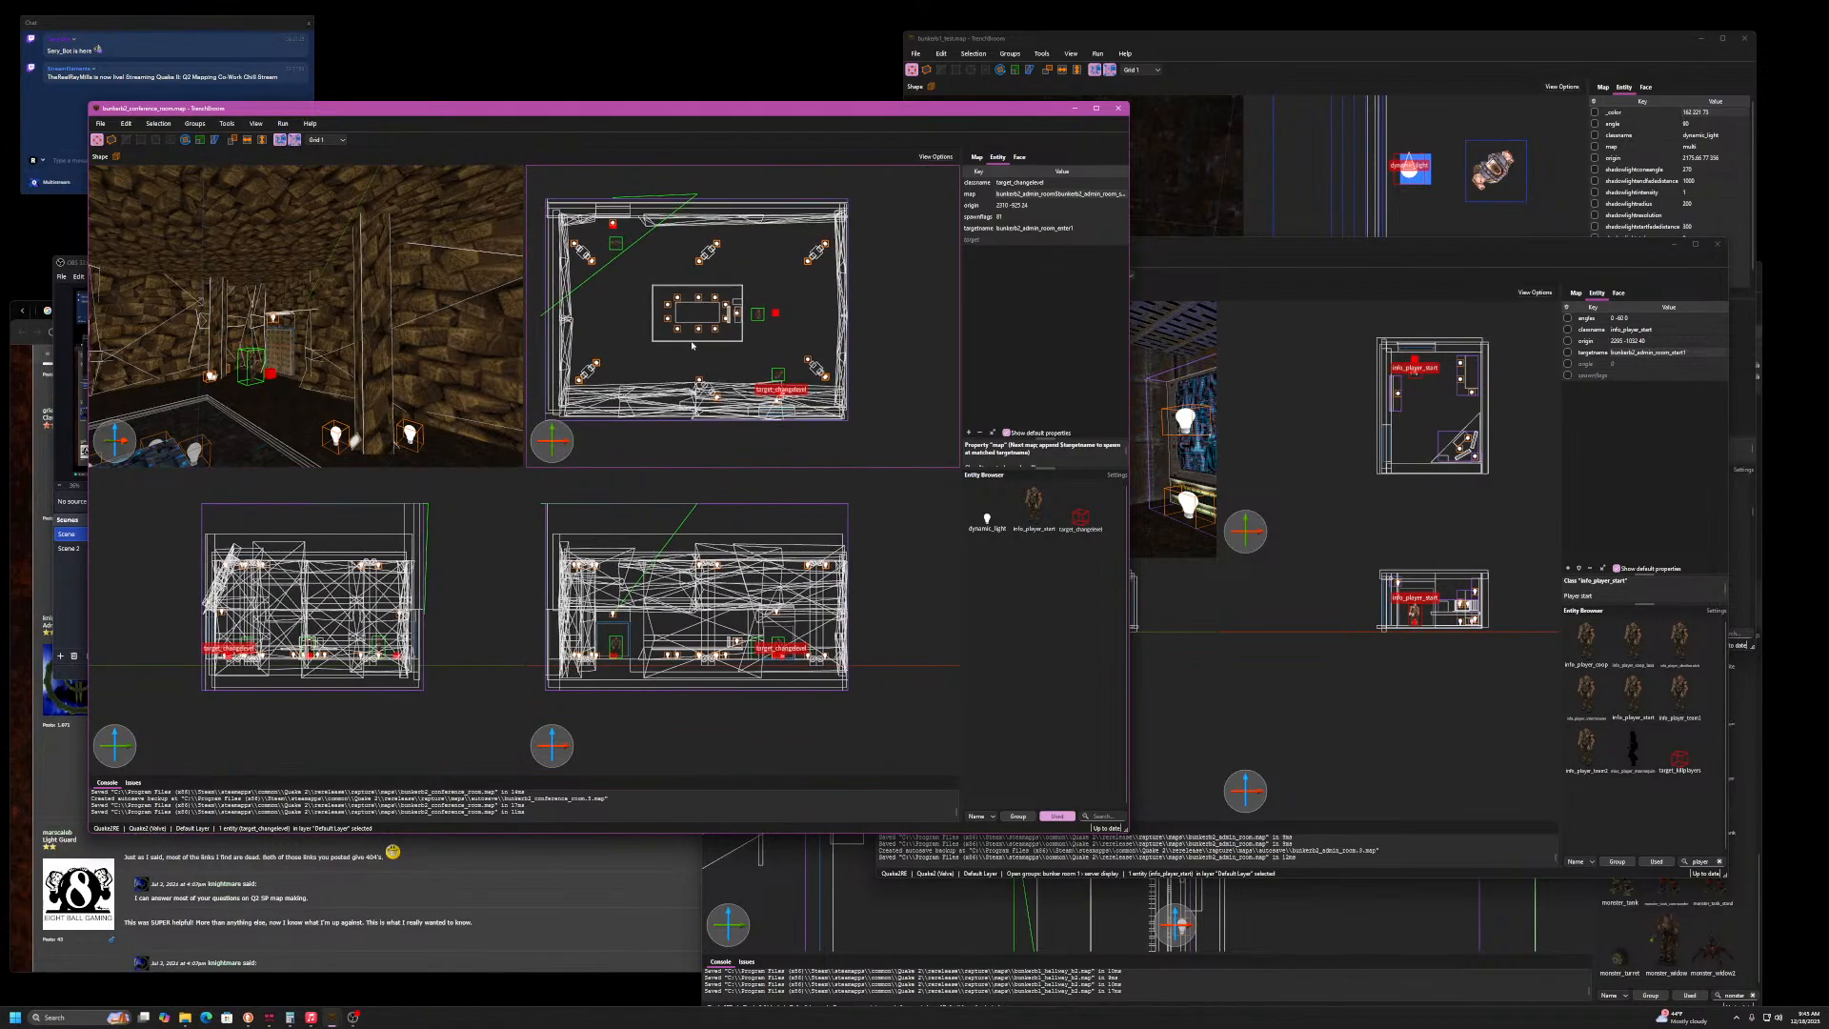
{"action": "left_click", "coordinate": [1285, 462]}
{"action": "scroll", "coordinate": [1251, 438], "scroll_direction": "down", "scroll_amount": 2}
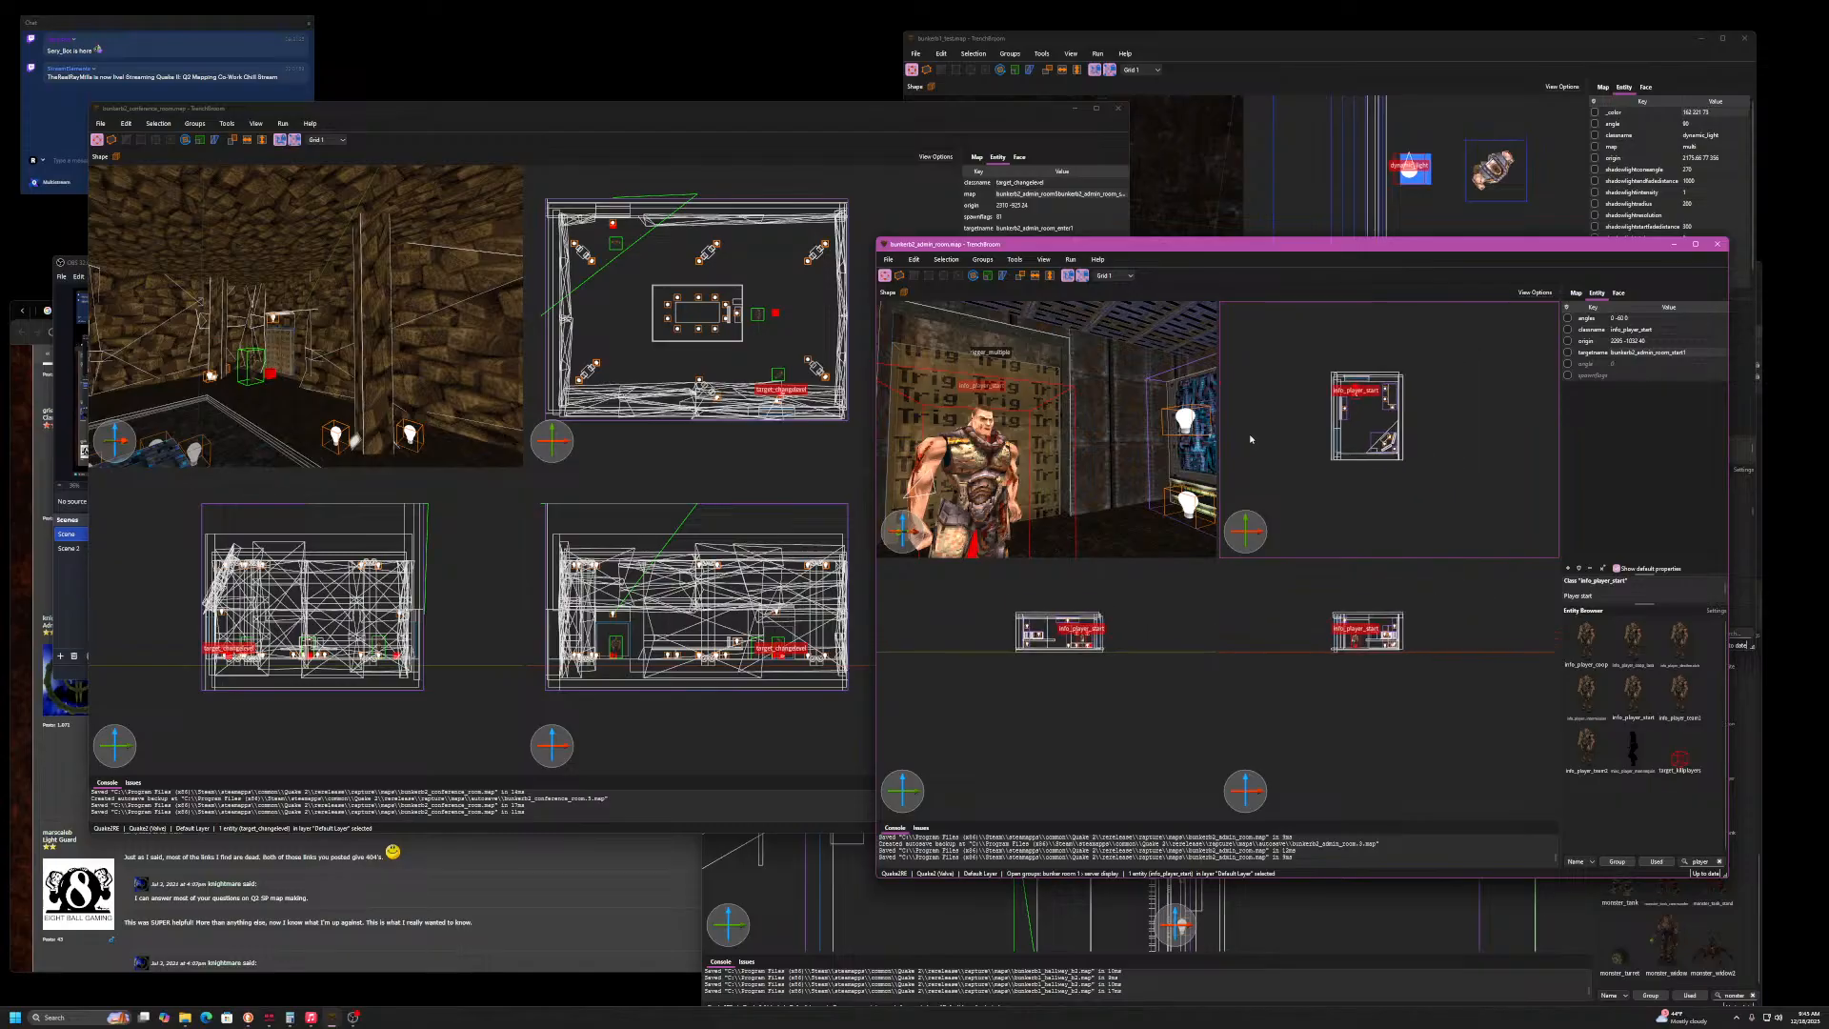
- Examine the hallway map's overall layout and the doorway holding its trigger_multiple and info_player_start
{"action": "left_click", "coordinate": [1247, 68]}
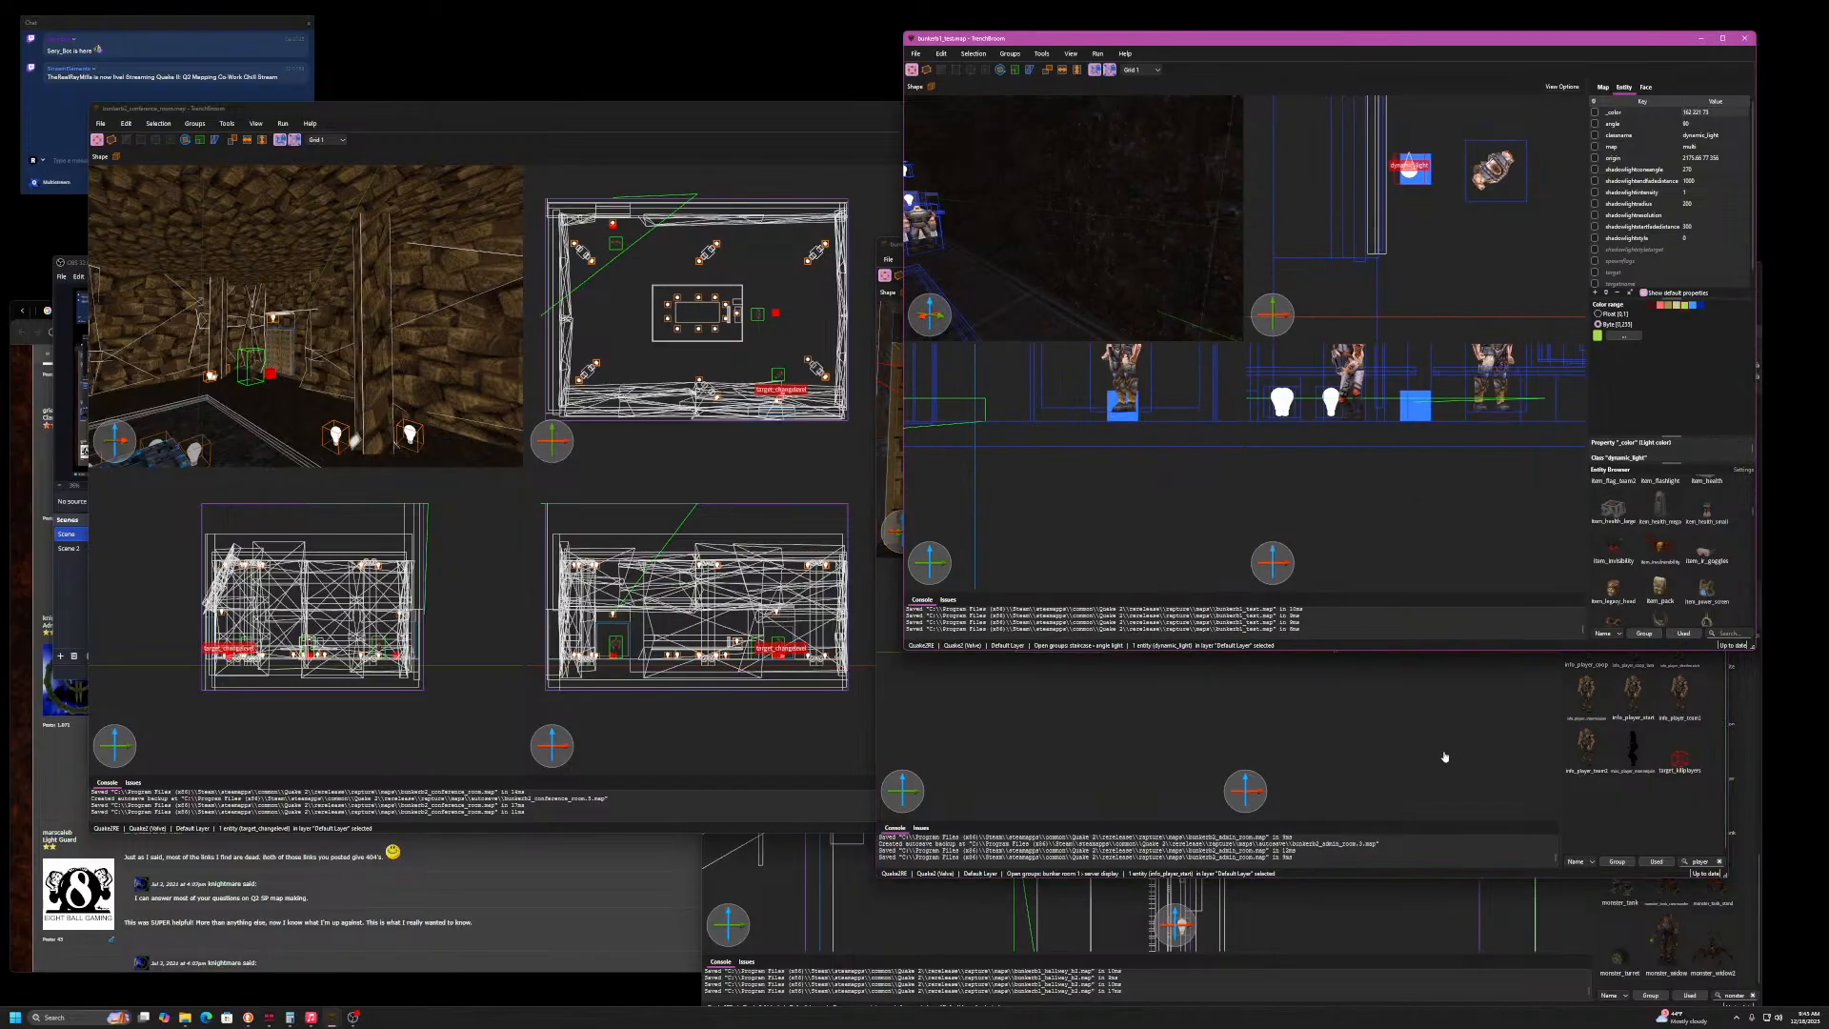
{"action": "left_click", "coordinate": [1383, 919]}
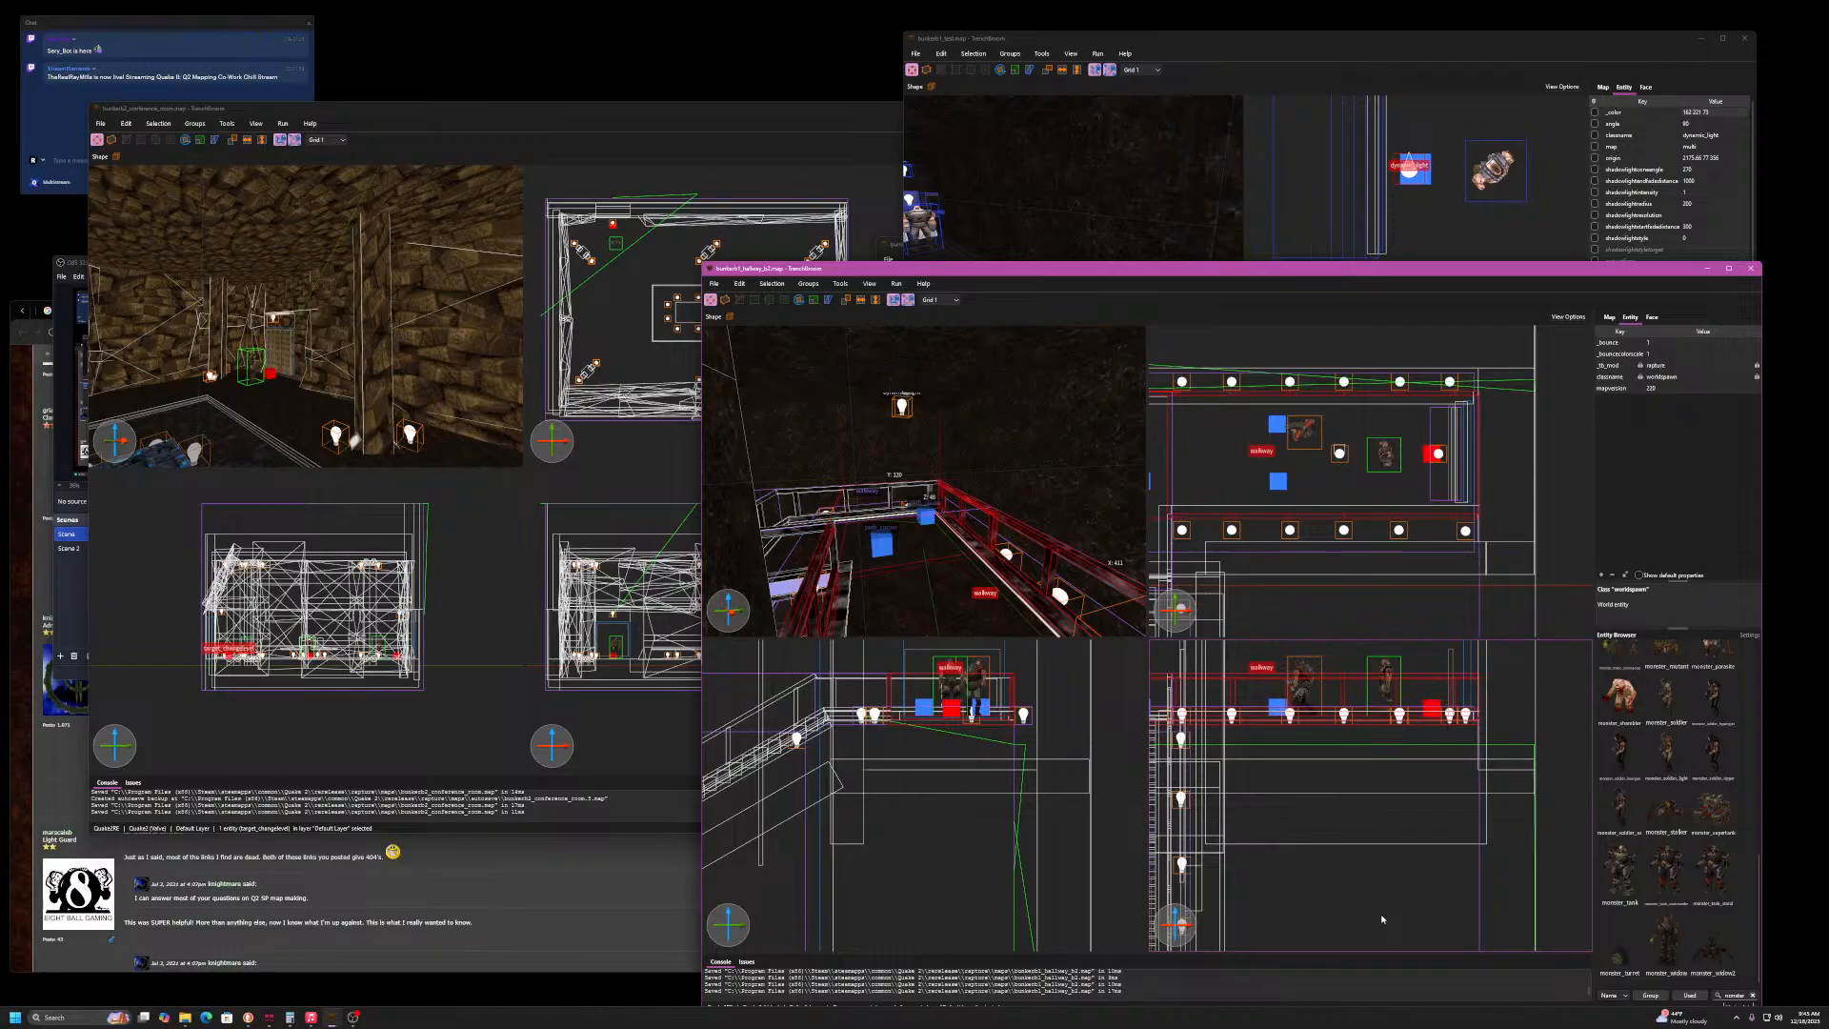
{"action": "scroll", "coordinate": [1390, 807], "scroll_direction": "down", "scroll_amount": 5}
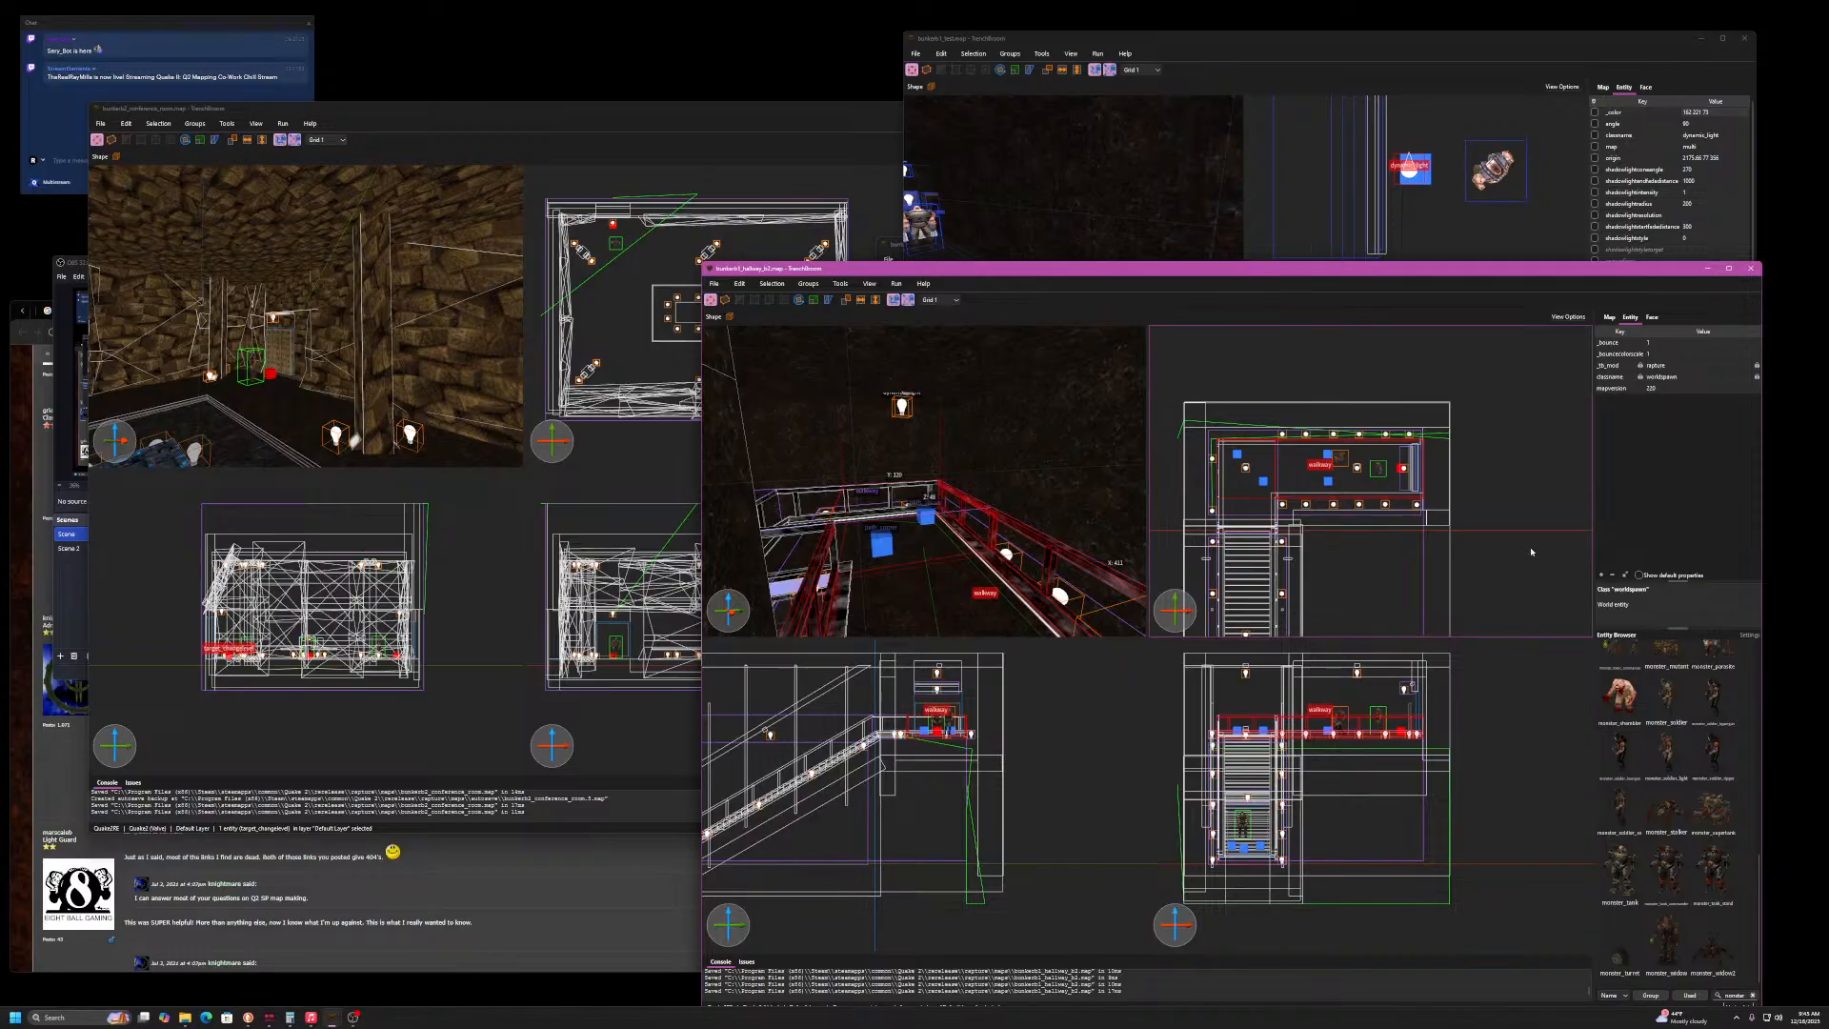
{"action": "left_click", "coordinate": [1461, 584]}
{"action": "right_click_drag", "start_coordinate": [1405, 612], "coordinate": [1431, 517]}
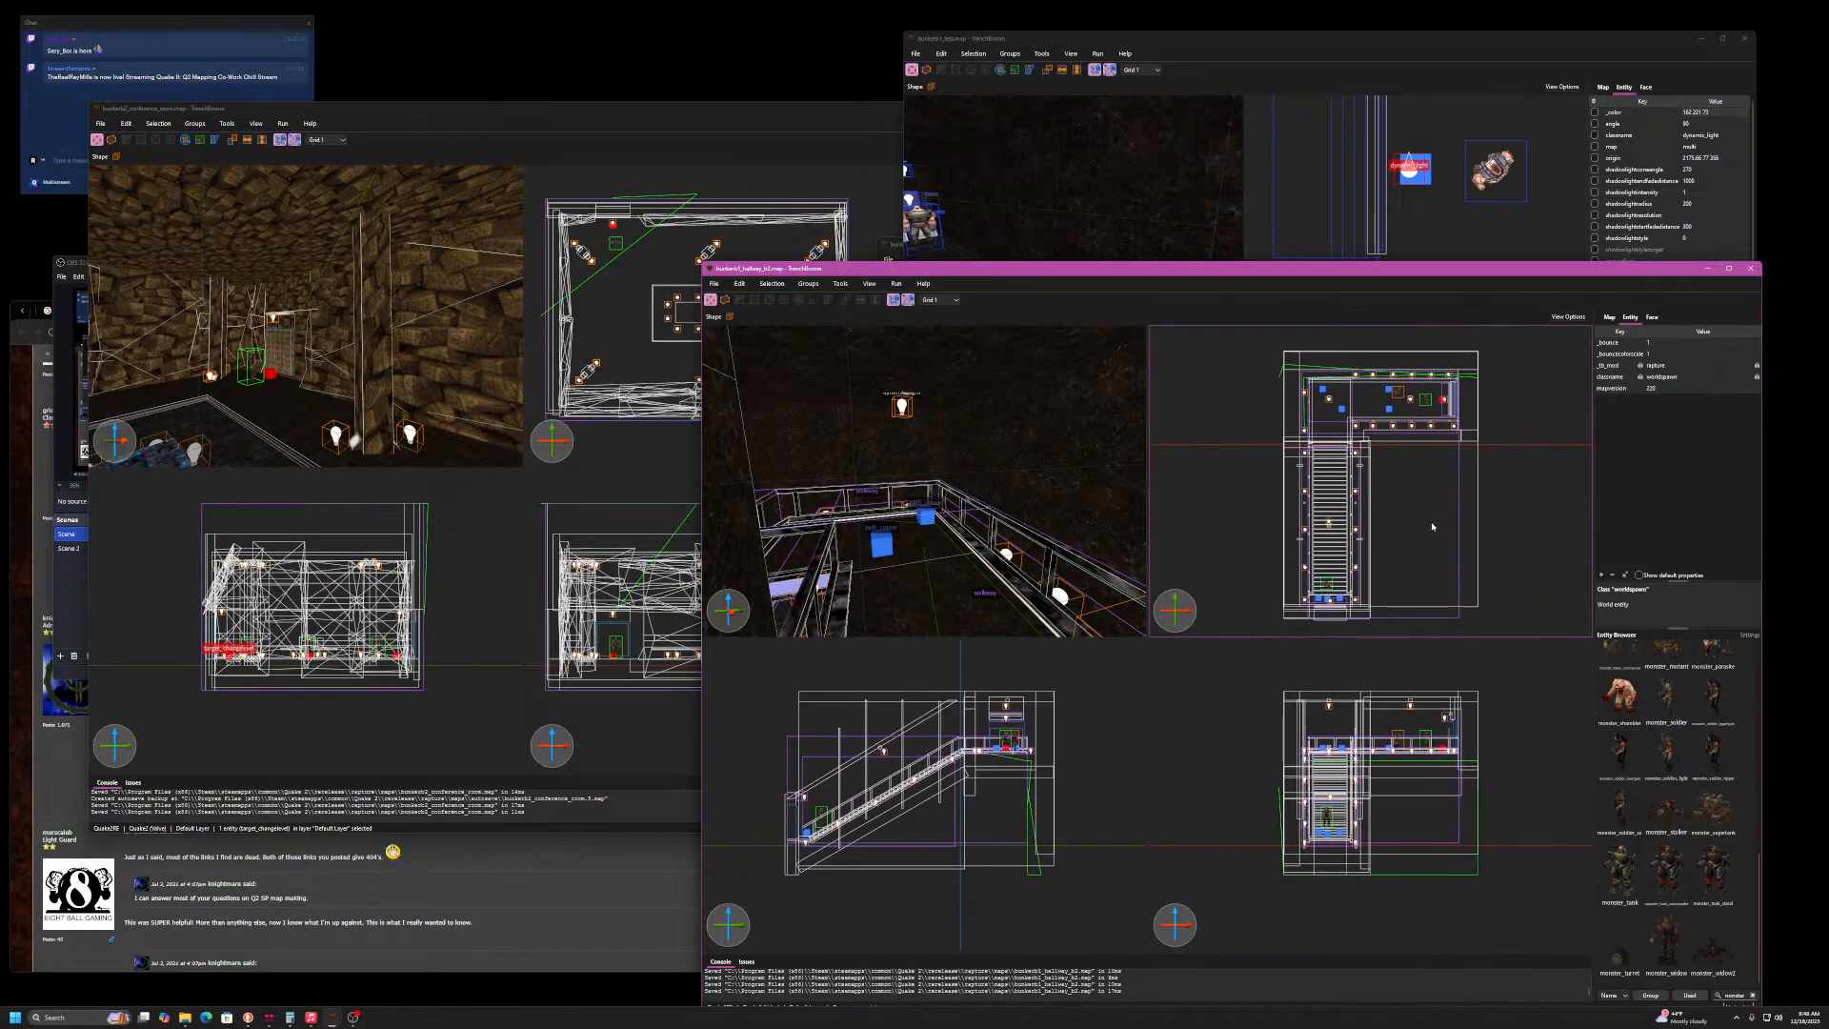
{"action": "right_click_drag", "start_coordinate": [839, 505], "coordinate": [1017, 492]}
{"action": "key", "text": "w"}
{"action": "key", "text": "w"}
{"action": "key", "text": "w"}
{"action": "key", "text": "s"}
{"action": "key", "text": "w"}
{"action": "key", "text": "w"}
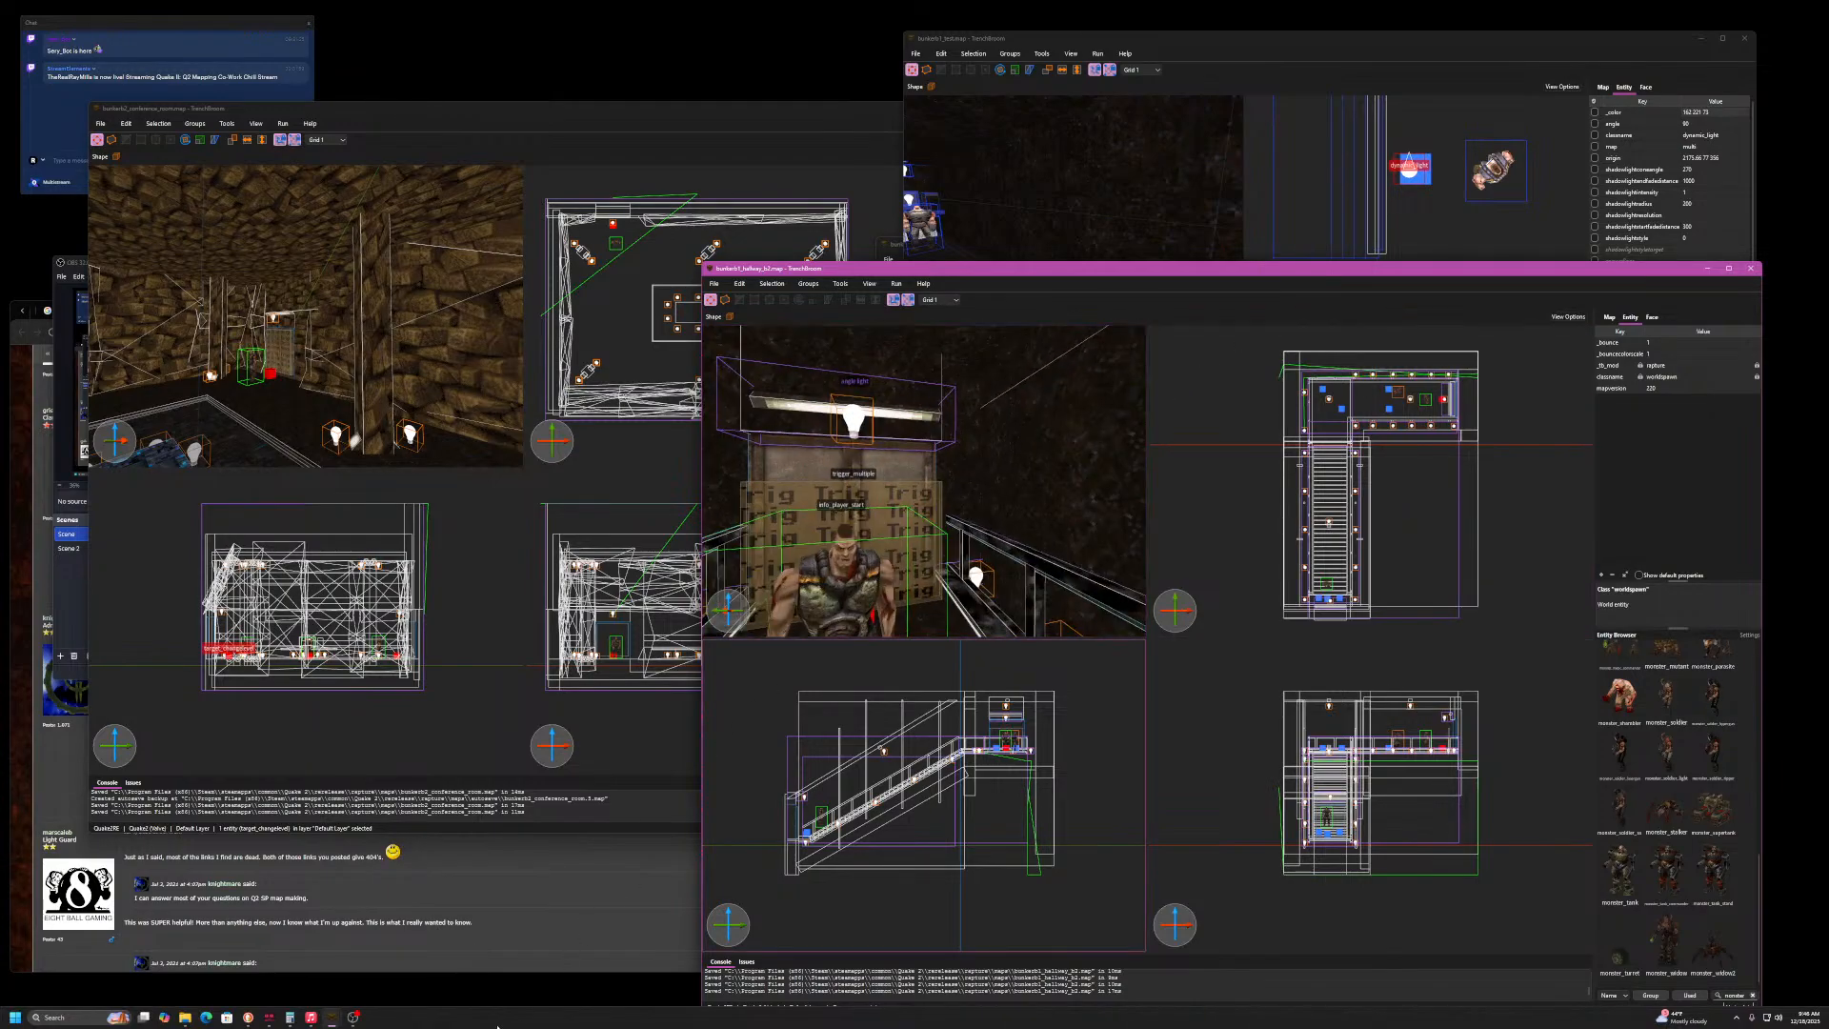
- Return to the admin room map, select its outer ceiling brush and save the map
{"action": "mouse_move", "coordinate": [329, 1017]}
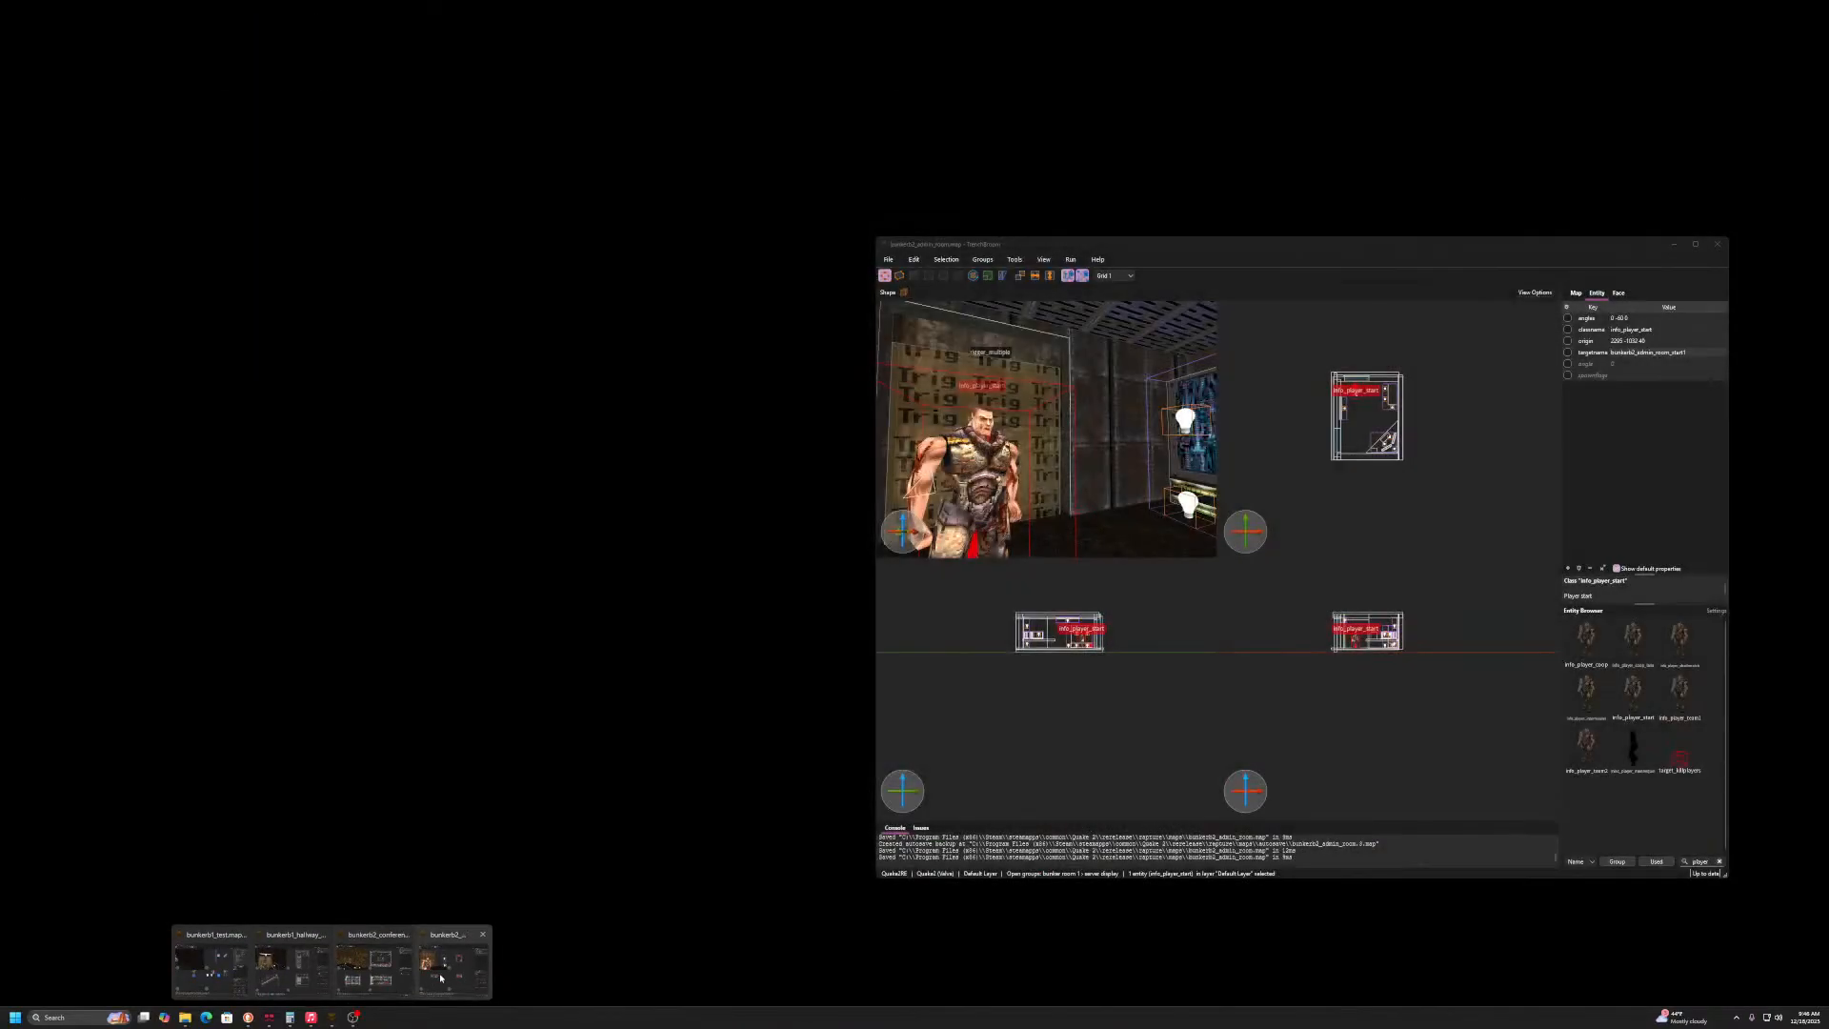
{"action": "left_click", "coordinate": [441, 978]}
{"action": "key", "text": "w"}
{"action": "scroll", "coordinate": [1200, 639], "scroll_direction": "up", "scroll_amount": 4}
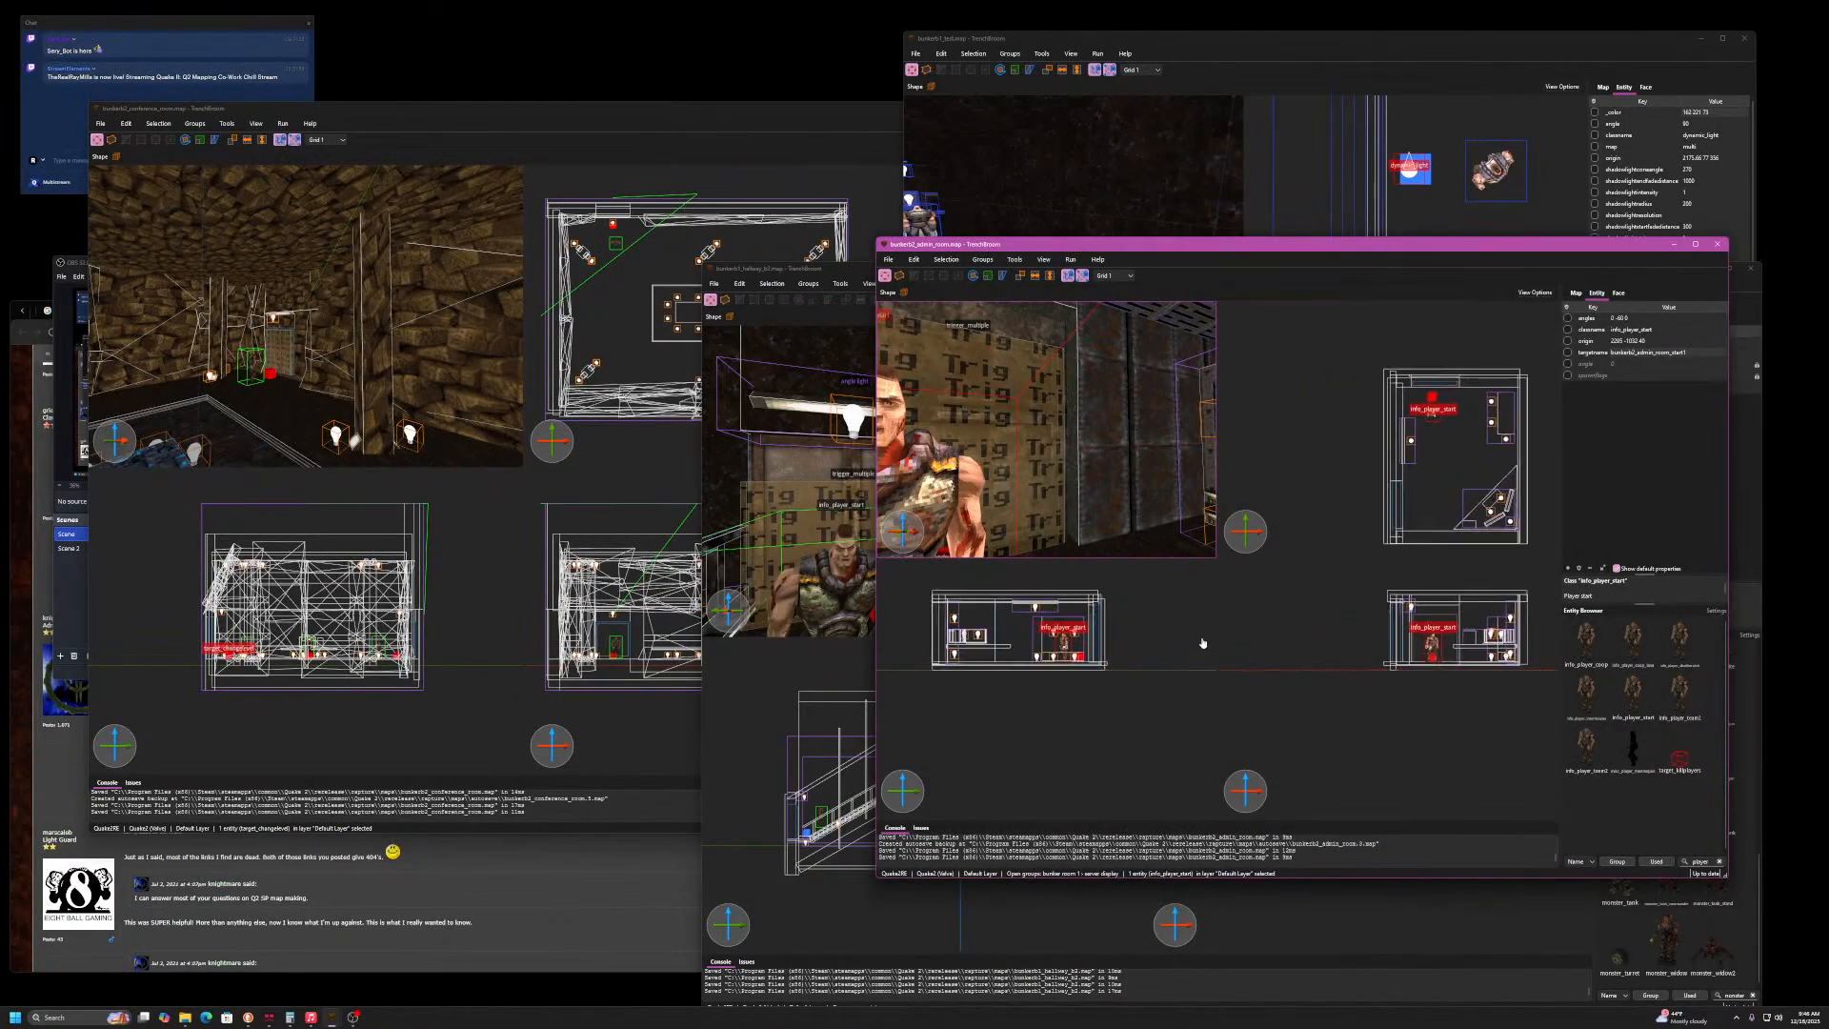
{"action": "left_click", "coordinate": [1064, 603]}
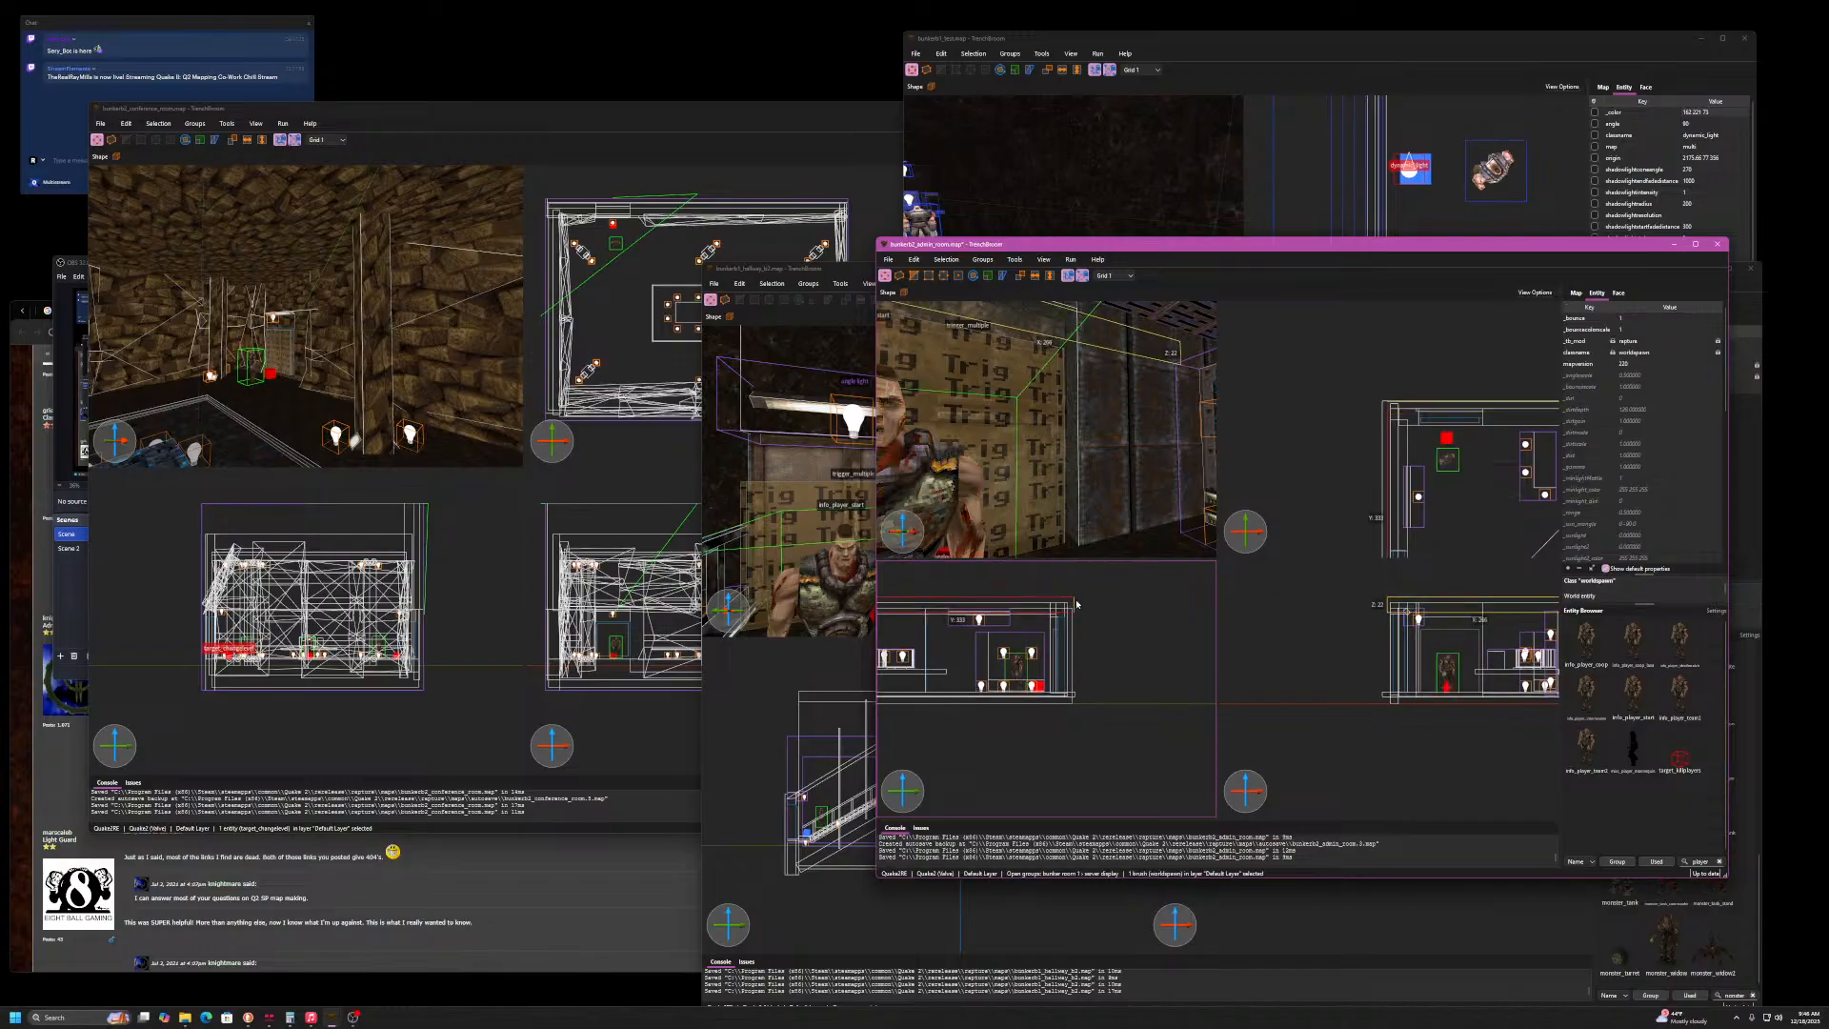
{"action": "mouse_move", "coordinate": [1078, 604]}
{"action": "right_mouse_down"}
{"action": "mouse_move", "coordinate": [1166, 605]}
{"action": "mouse_move", "coordinate": [1107, 619]}
{"action": "right_mouse_up"}
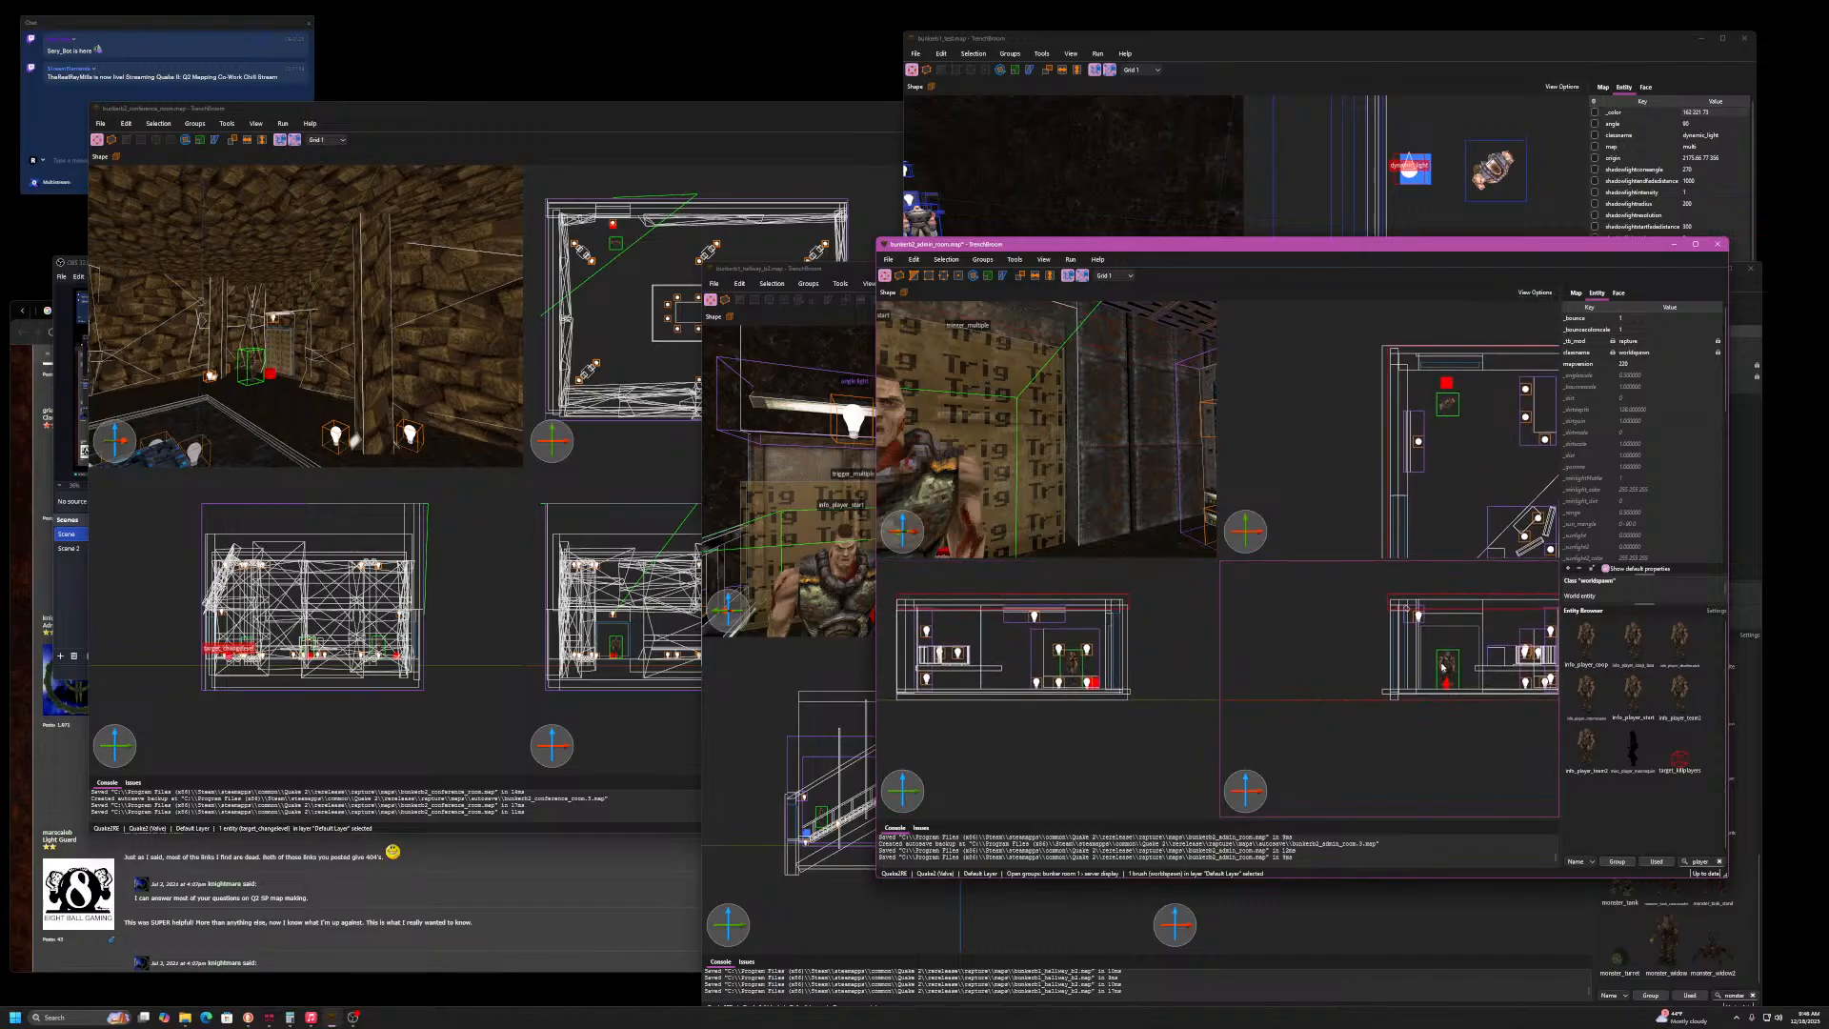
{"action": "right_click_drag", "start_coordinate": [1468, 611], "coordinate": [1361, 598]}
{"action": "key", "text": "ctrl+s"}
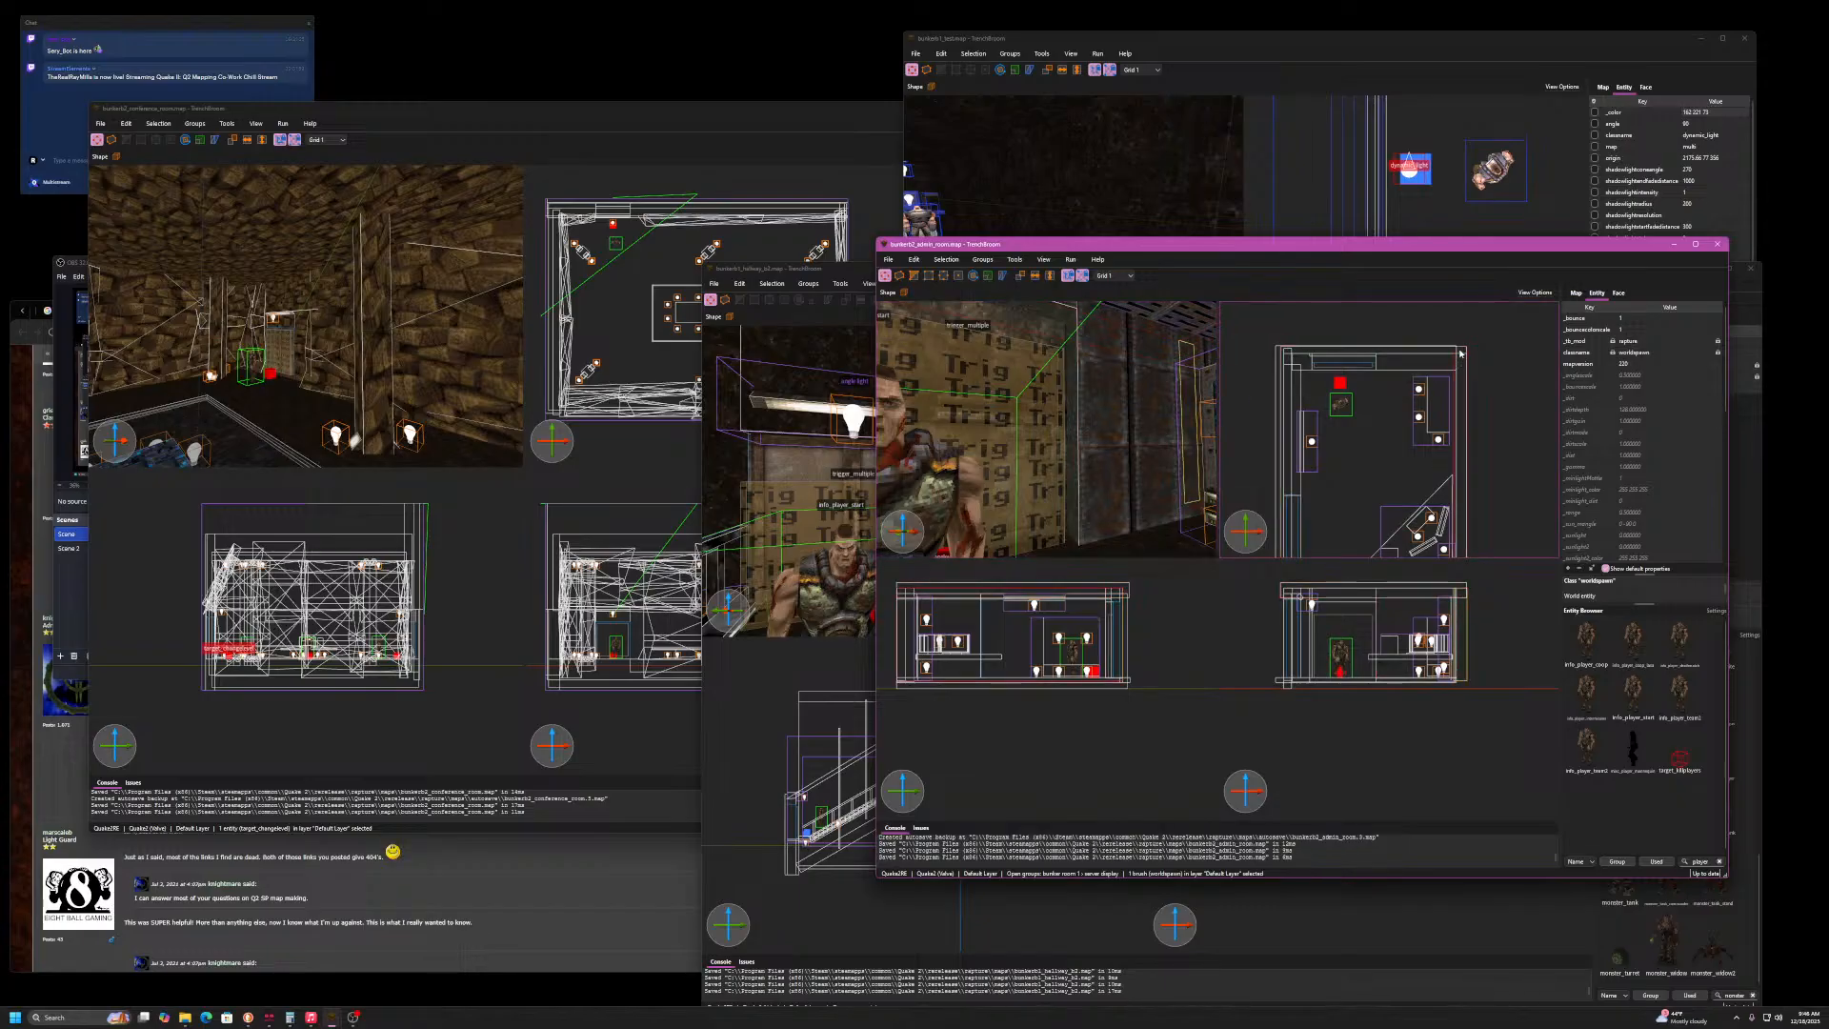
- Compile the saved admin room map using the Full Bright (Quickest, No Lighting) profile and start the game
{"action": "left_click", "coordinate": [1071, 260]}
{"action": "left_click", "coordinate": [1095, 275]}
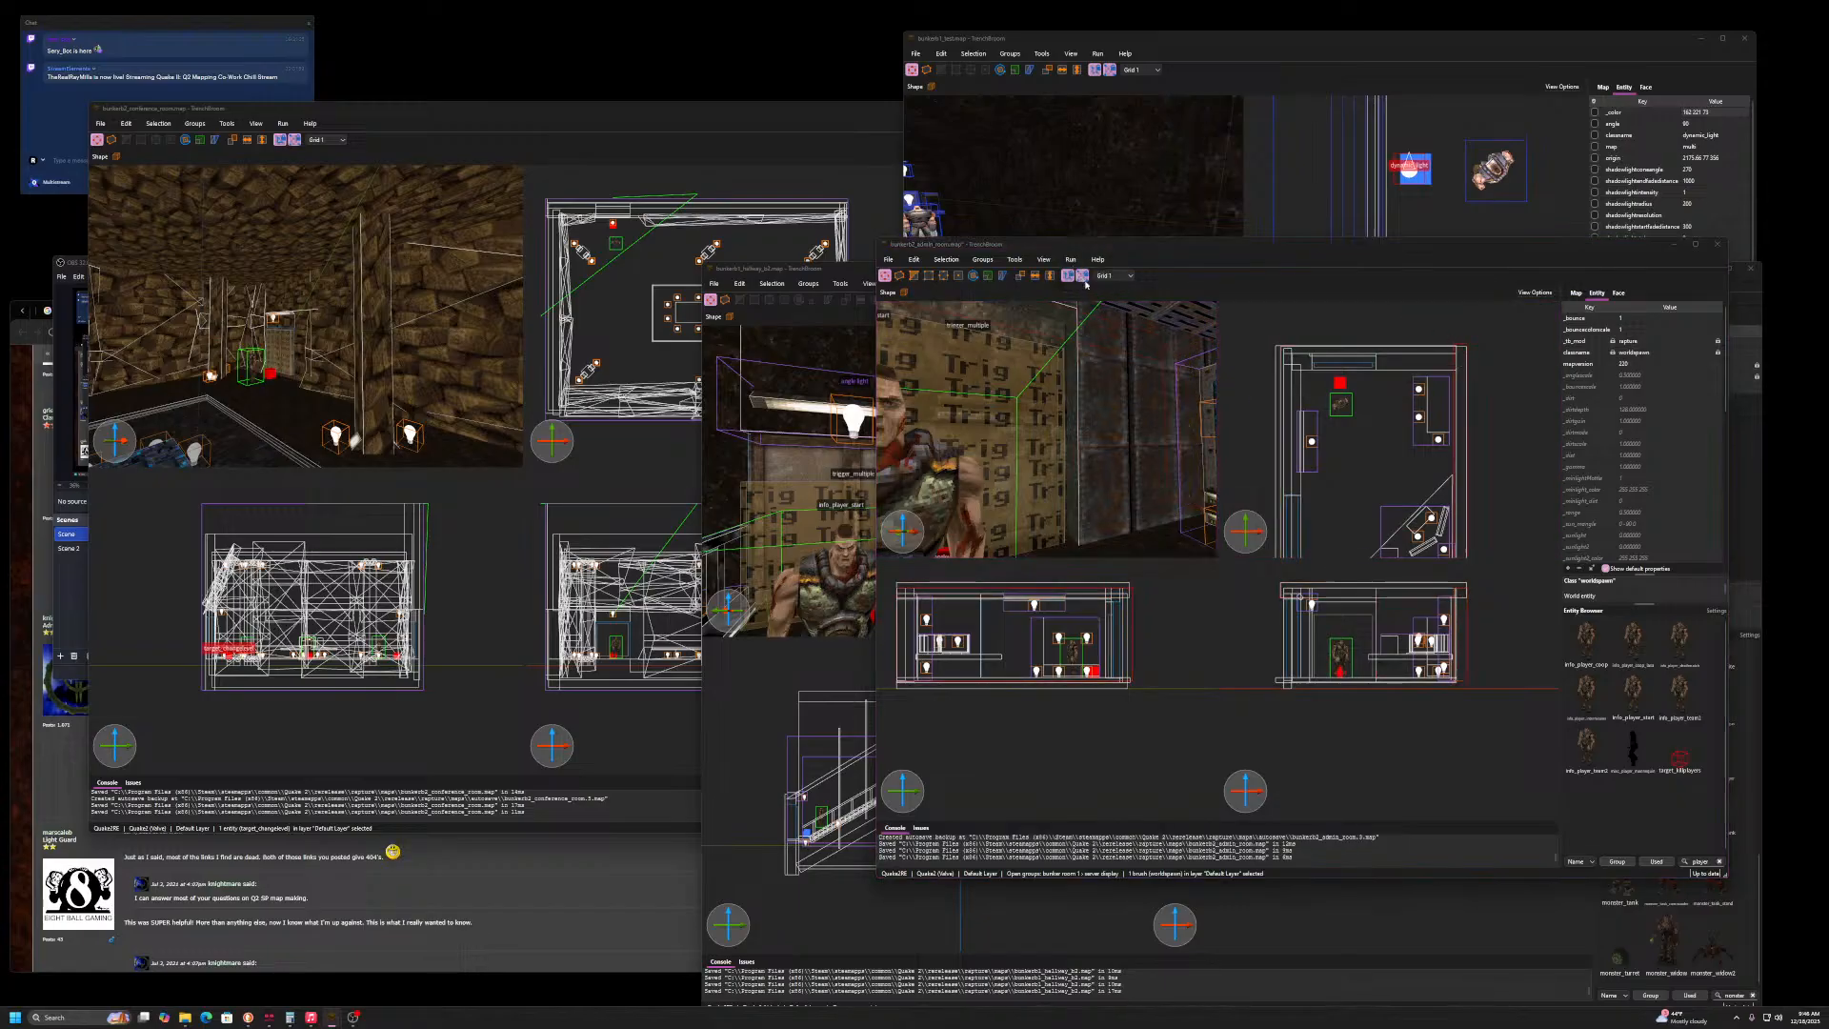
{"action": "left_click", "coordinate": [1425, 692]}
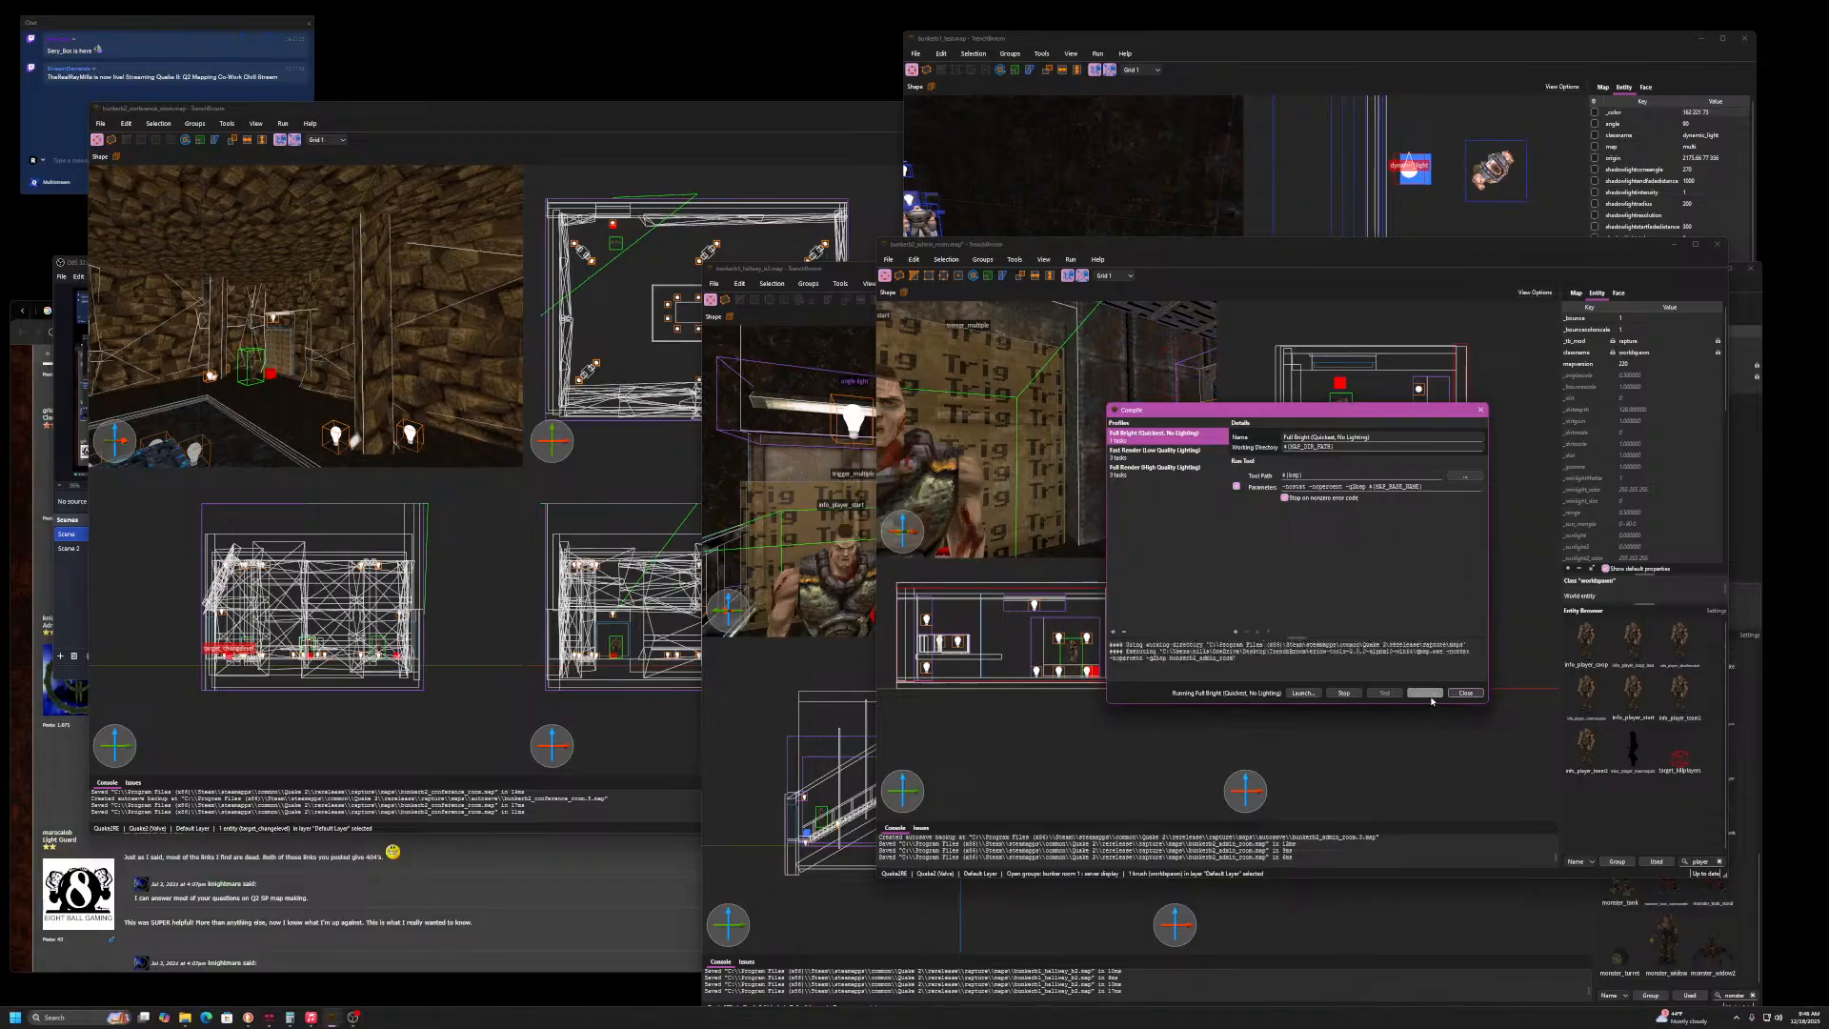
{"action": "left_click", "coordinate": [1302, 692]}
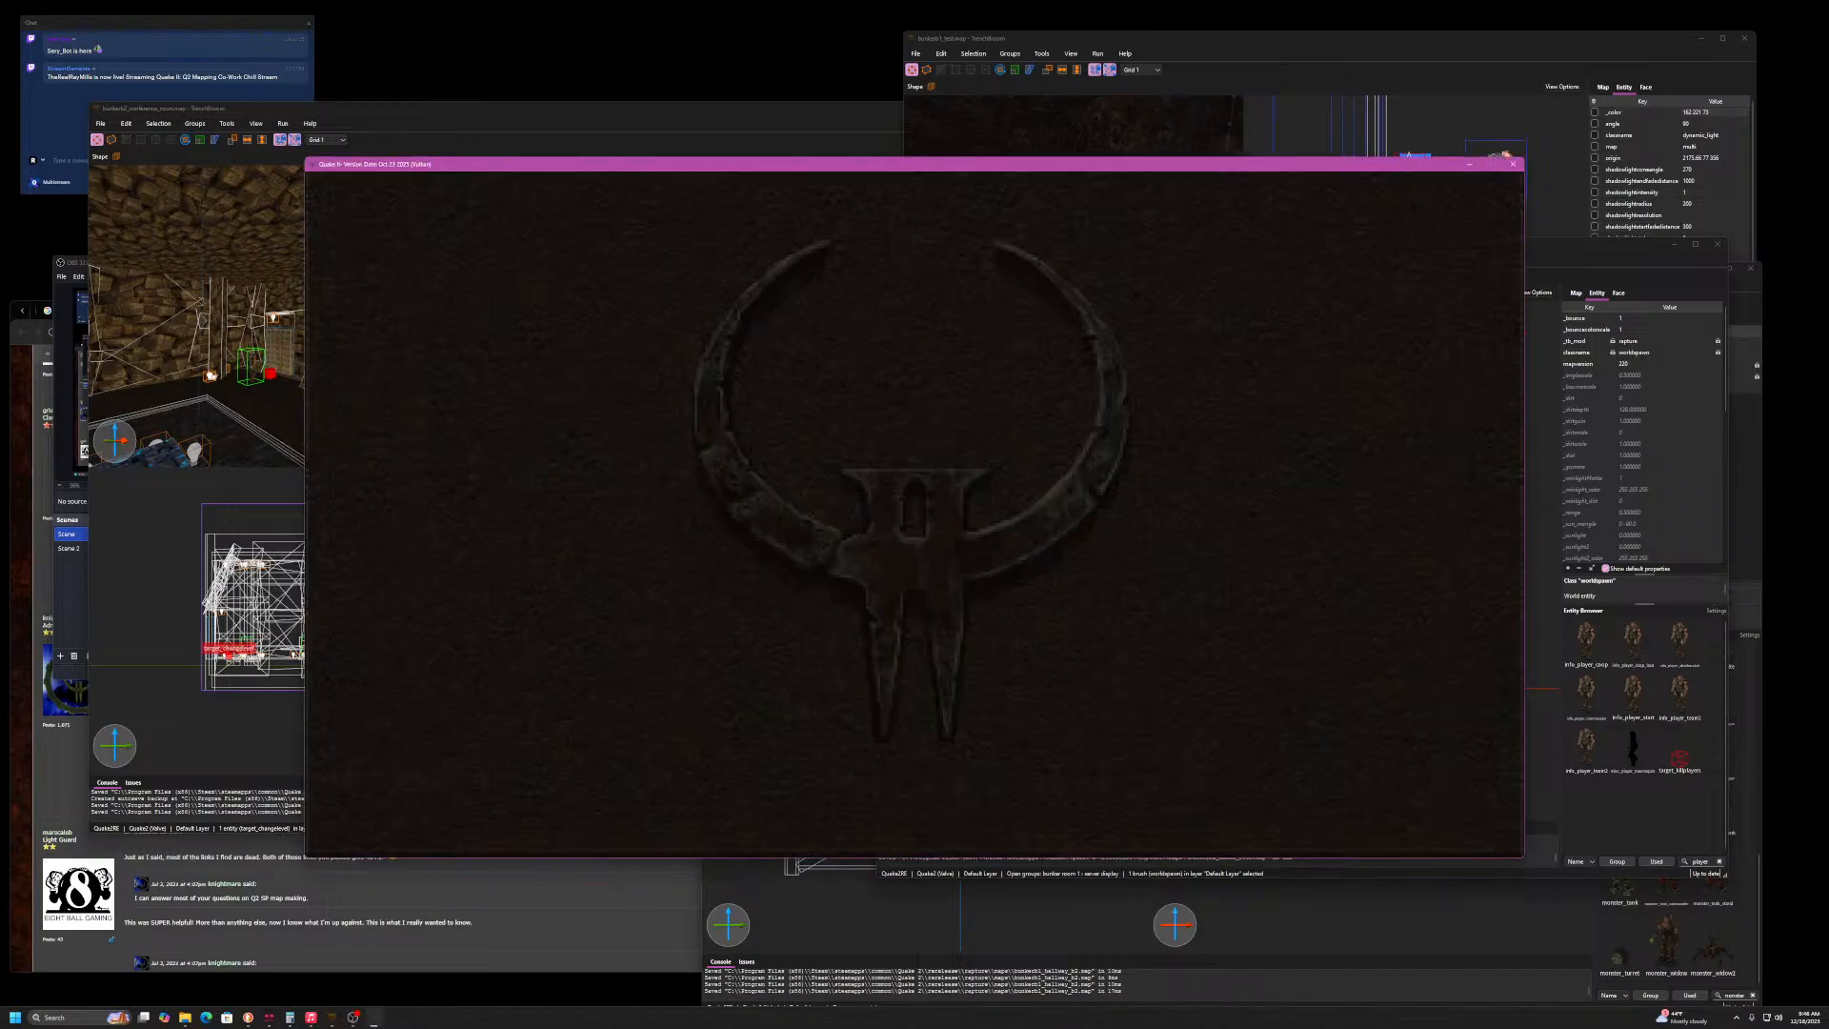
- Test the level change by walking through the admin room door, then dismiss the error and close the launch and compile dialogs
{"action": "key", "text": "w"}
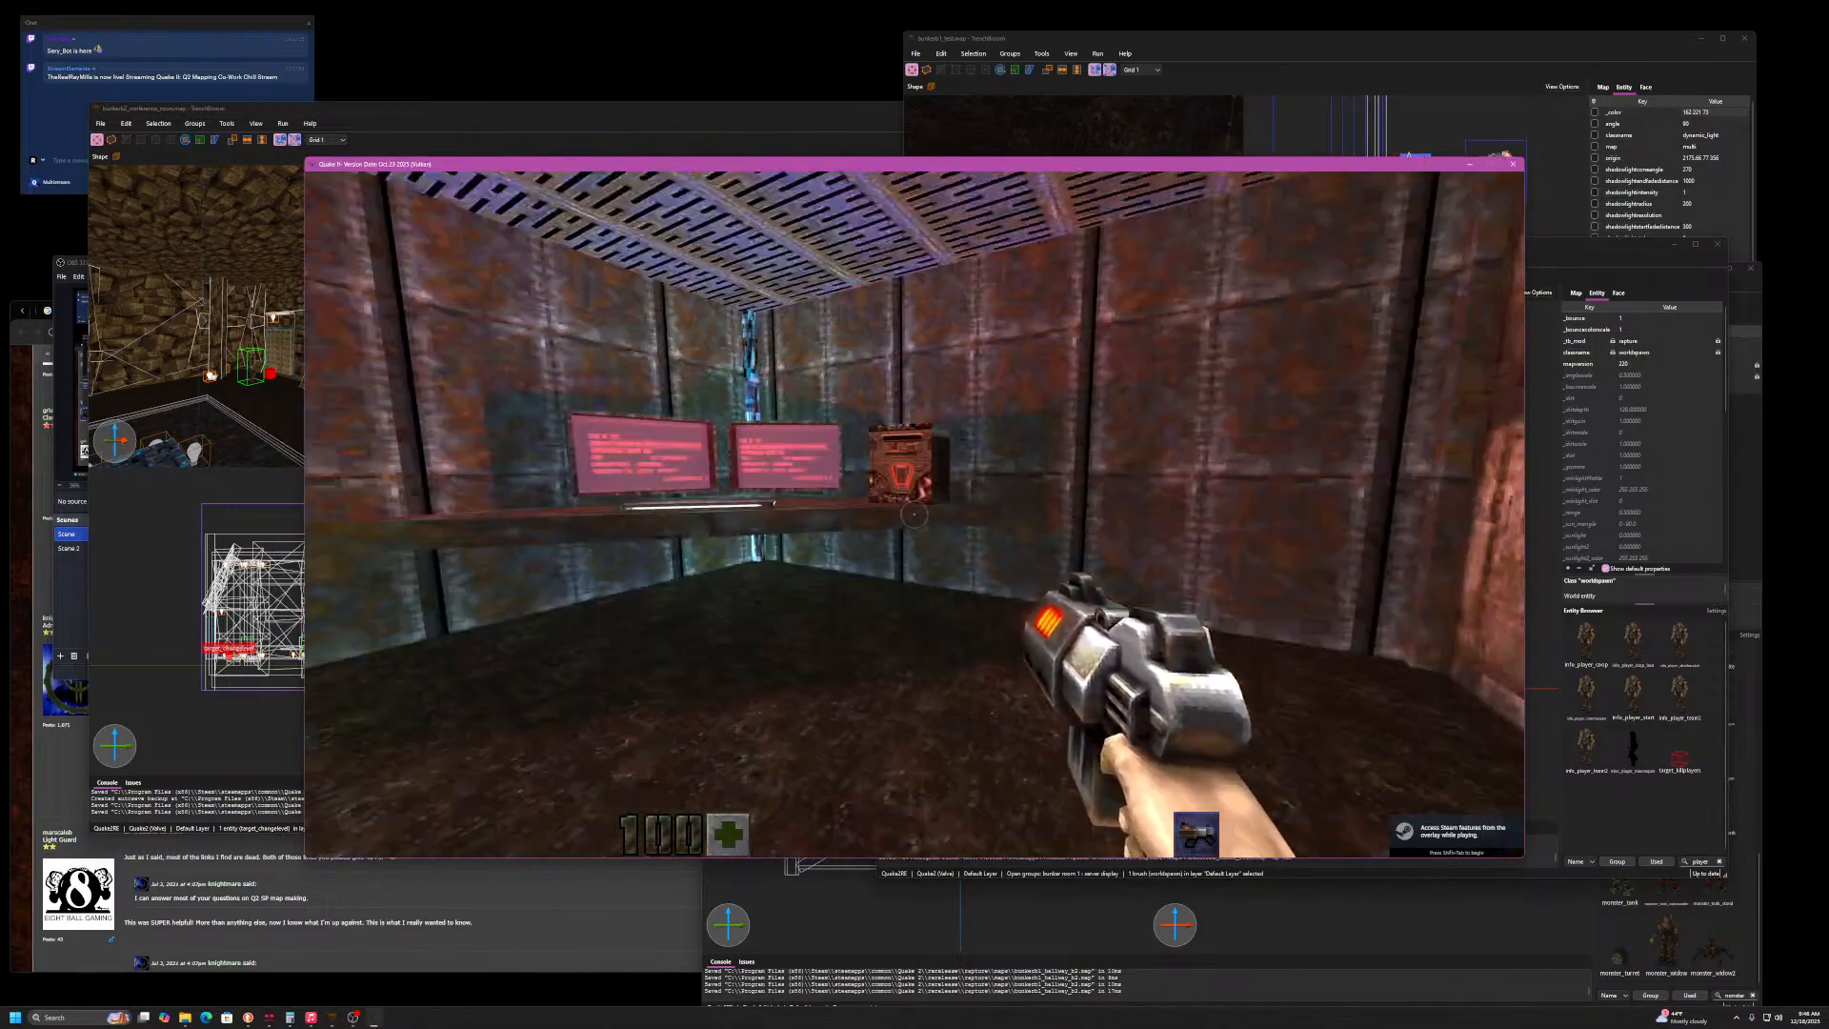
{"action": "key", "text": "w"}
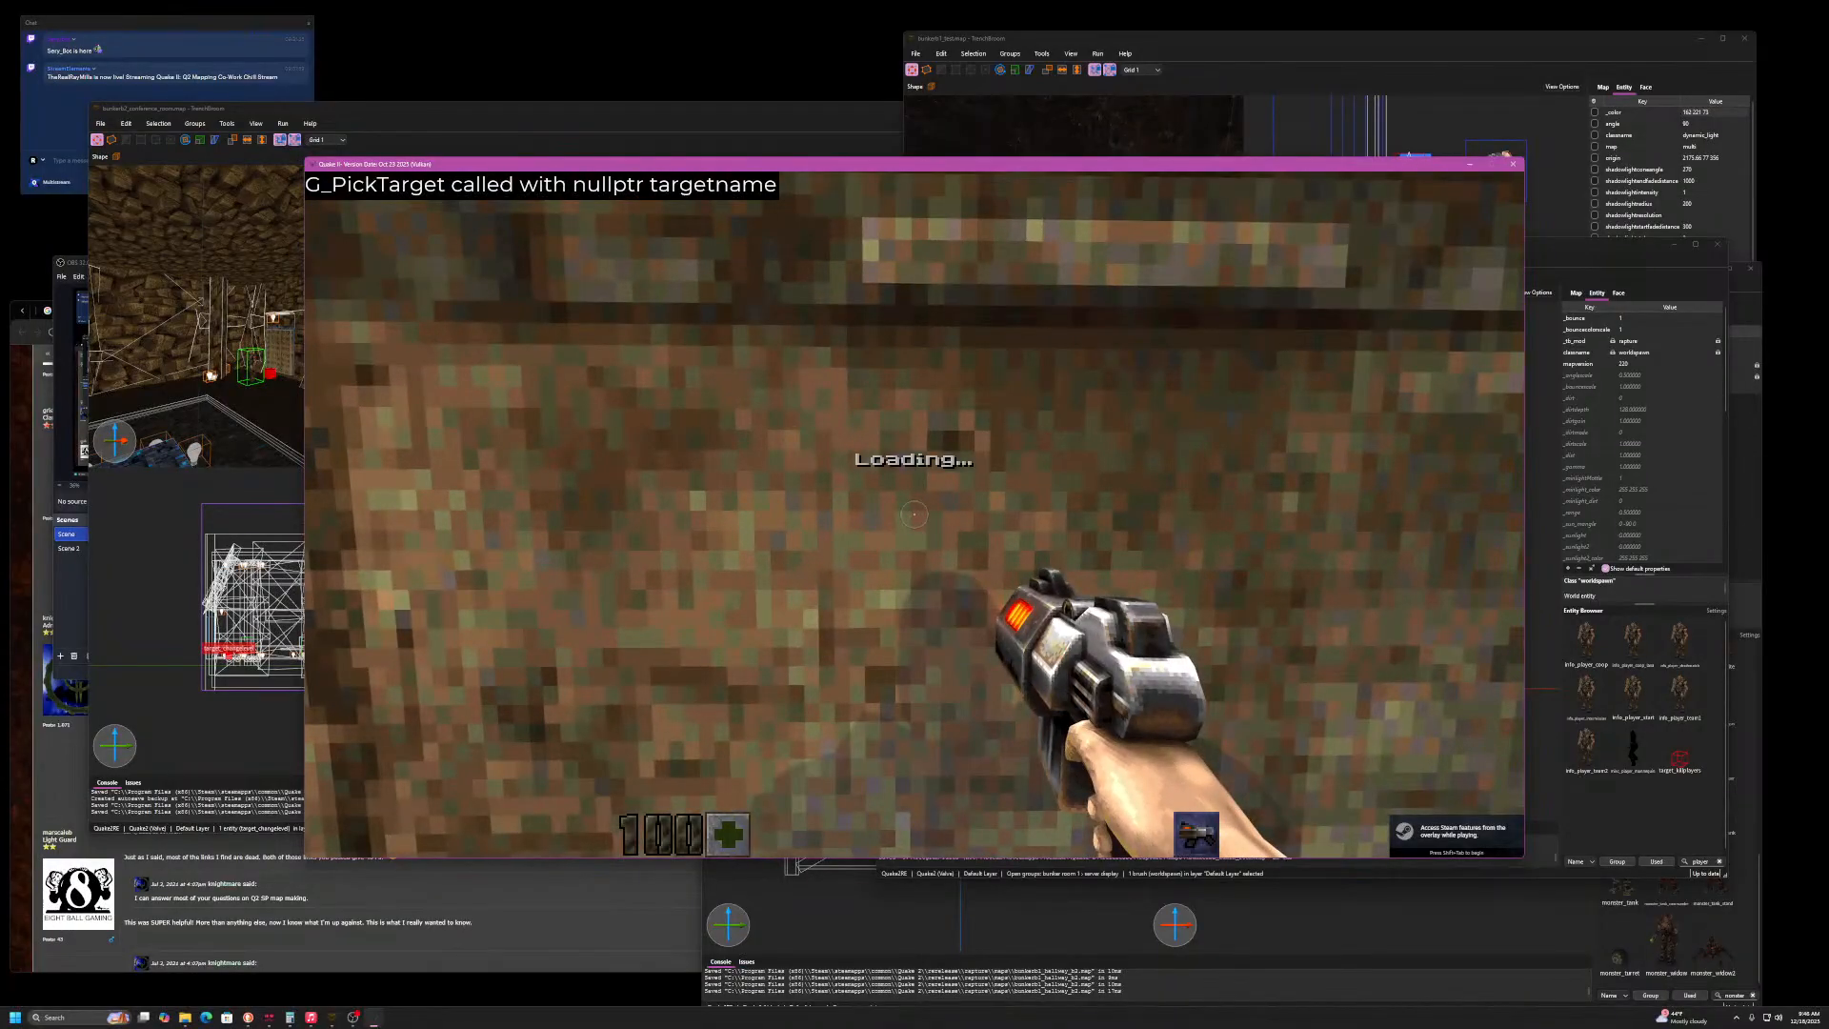
{"action": "key", "text": "w"}
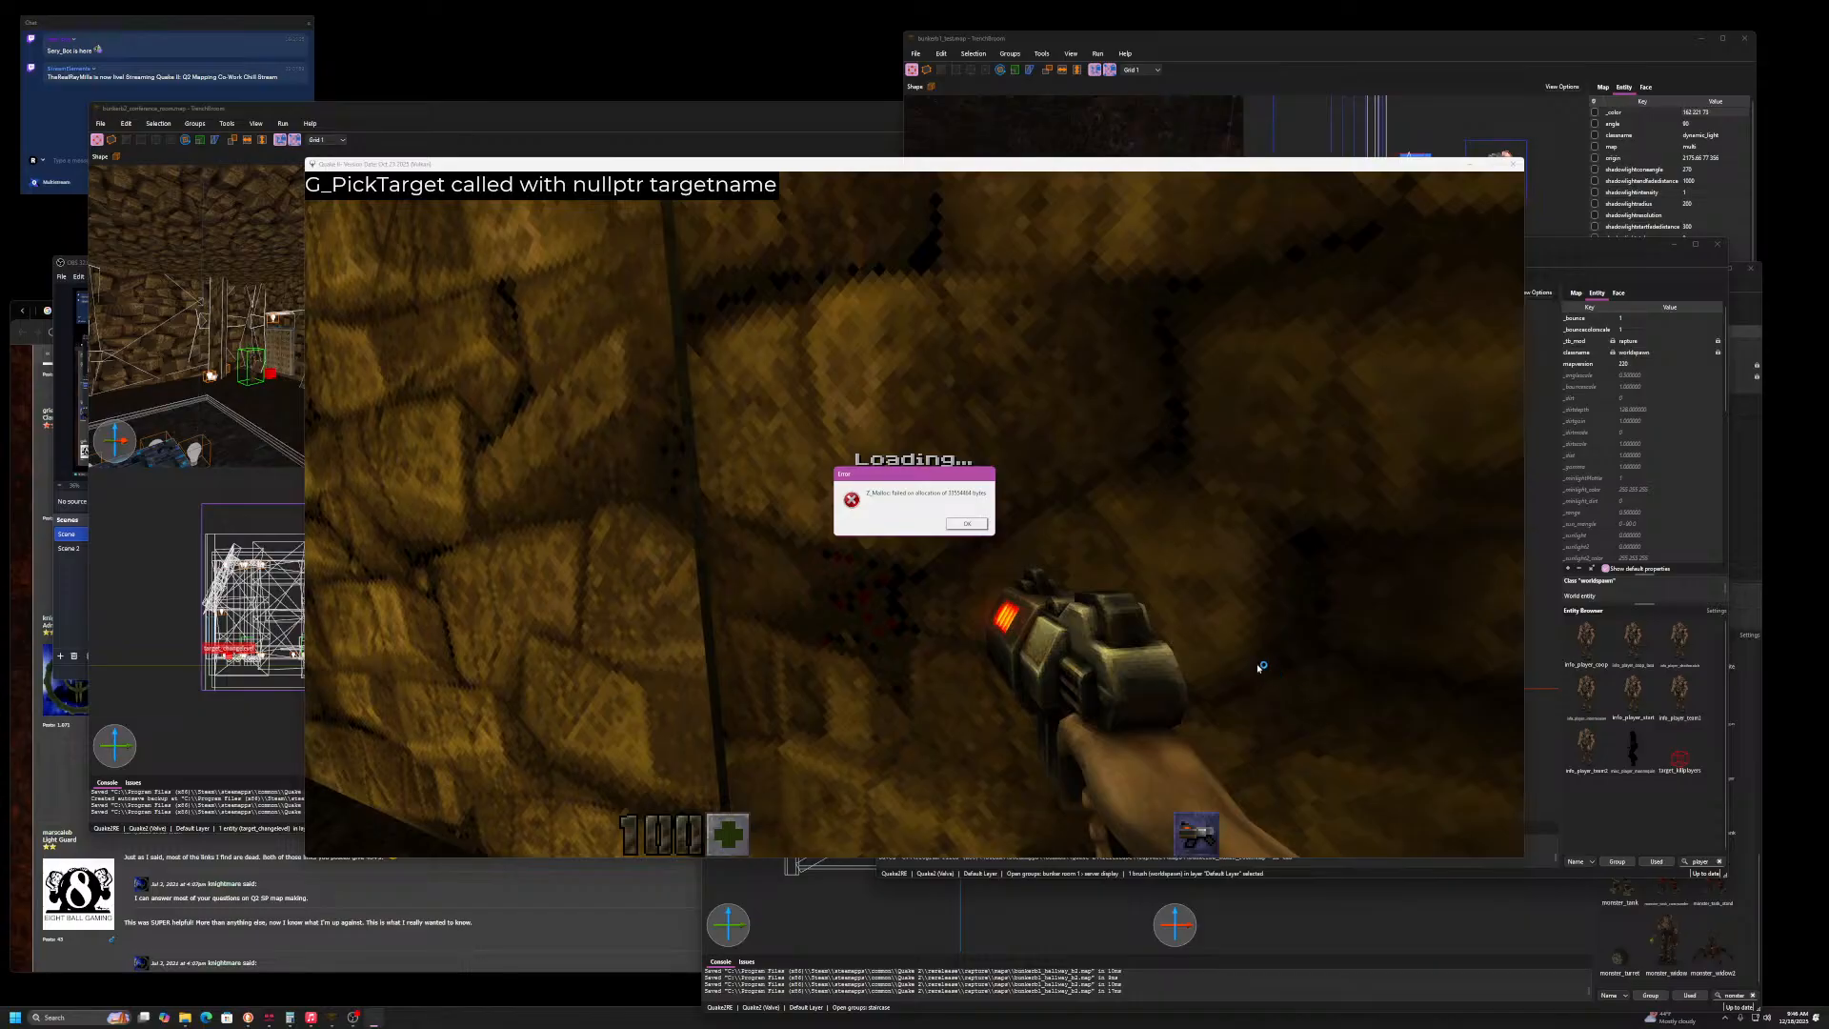
{"action": "left_click", "coordinate": [967, 525]}
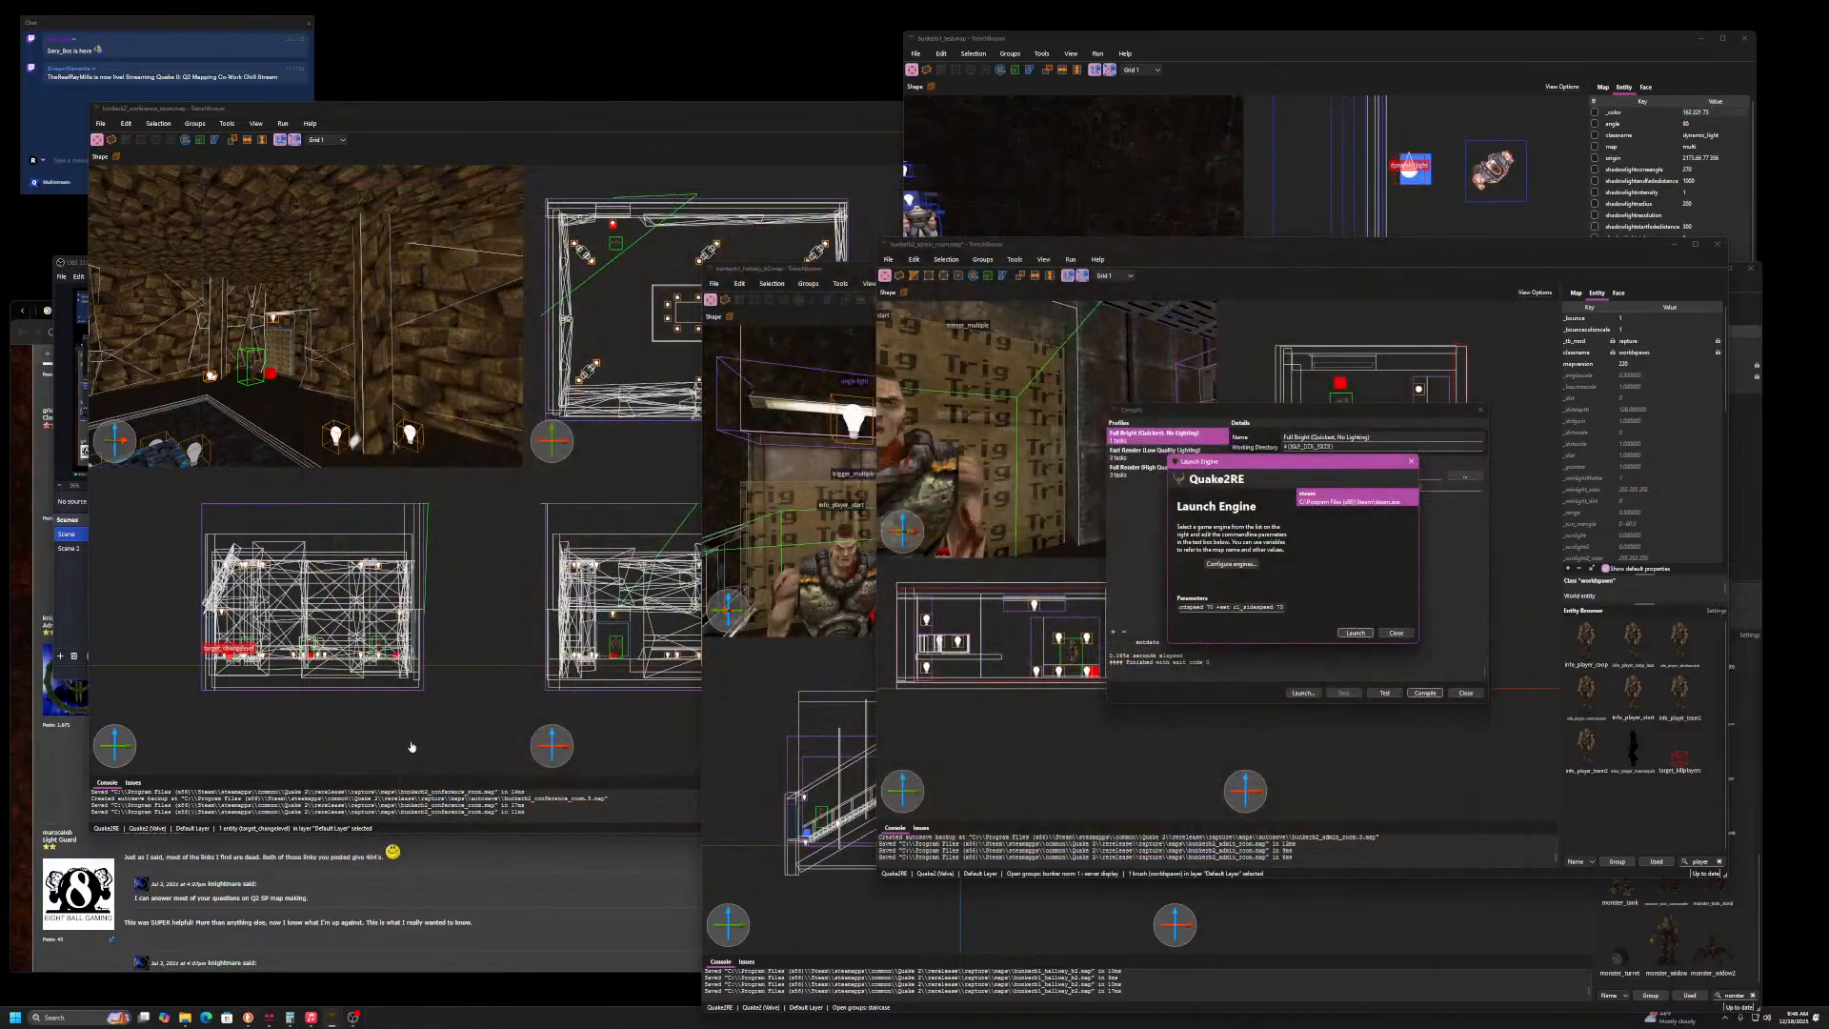
{"action": "left_click", "coordinate": [1402, 633]}
{"action": "left_click", "coordinate": [1468, 692]}
- Inspect the admin room's interior and the wall around its doorway in the 3D and top views
{"action": "scroll", "coordinate": [1077, 468], "scroll_direction": "down", "scroll_amount": 5}
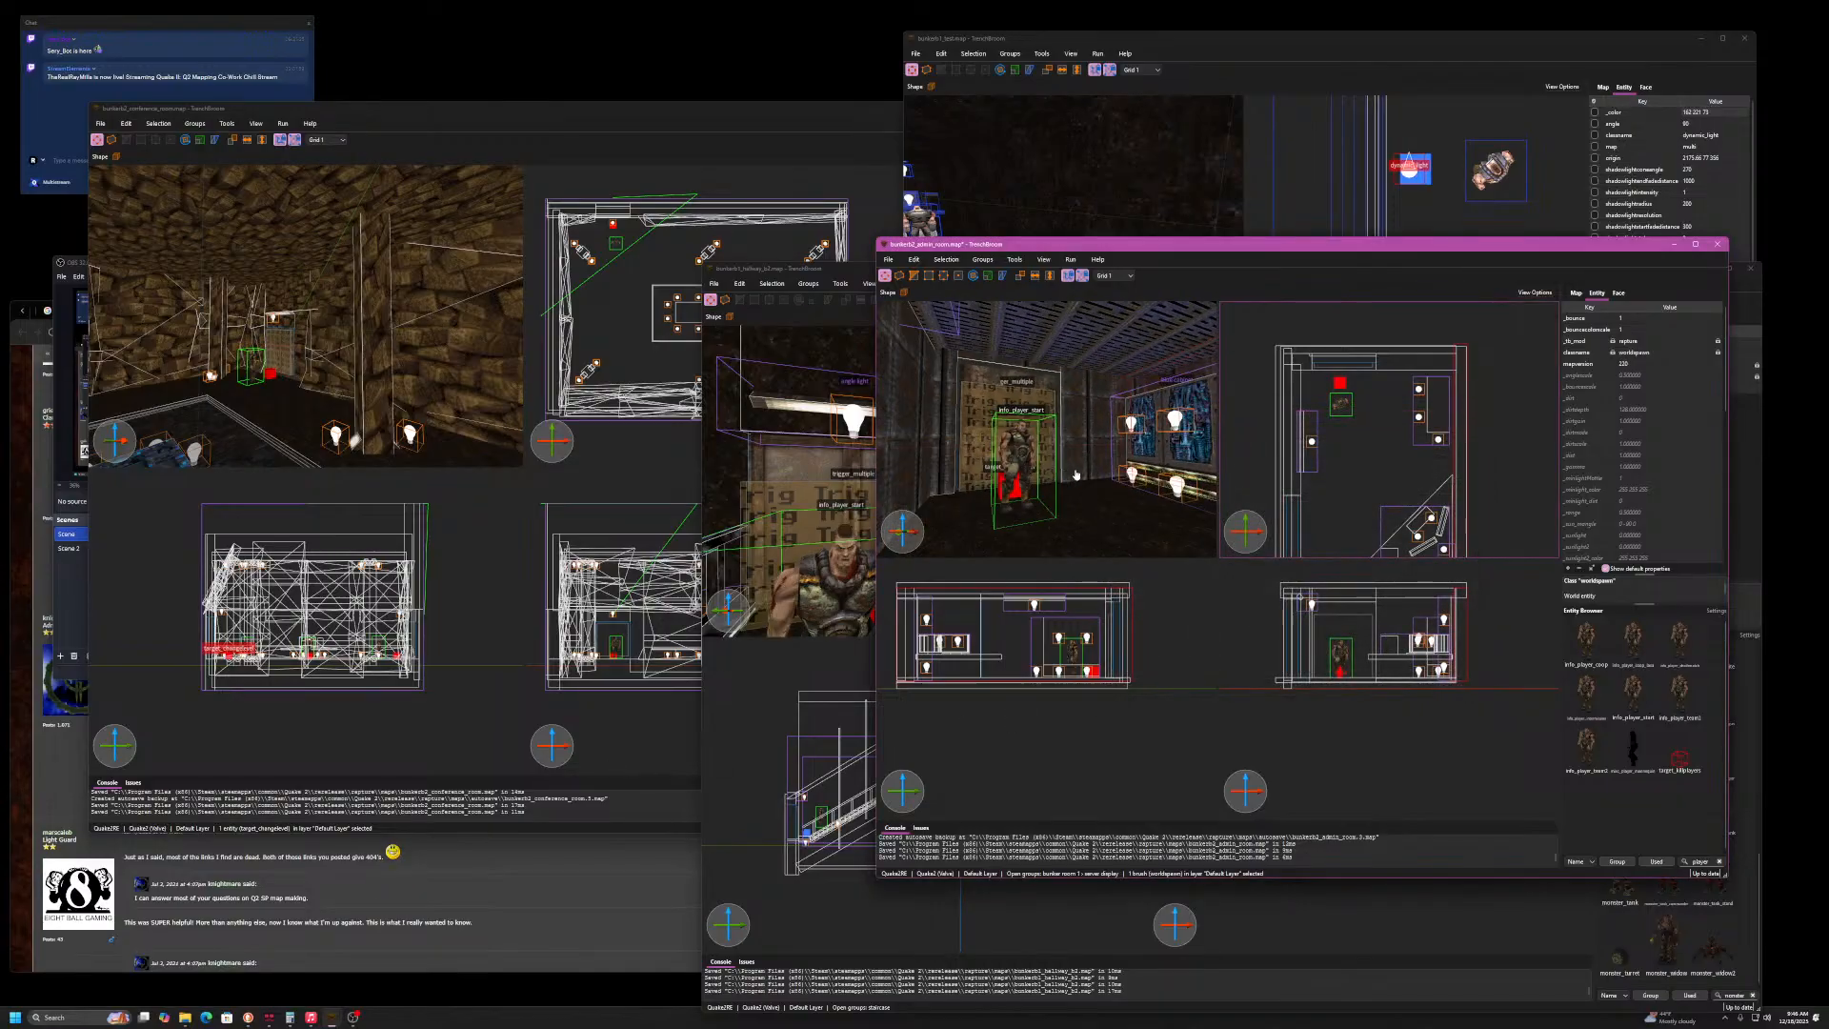
{"action": "right_click_drag", "start_coordinate": [1077, 468], "coordinate": [1175, 500]}
{"action": "scroll", "coordinate": [1120, 464], "scroll_direction": "up", "scroll_amount": 4}
{"action": "scroll", "coordinate": [1120, 464], "scroll_direction": "down", "scroll_amount": 5}
{"action": "scroll", "coordinate": [1185, 484], "scroll_direction": "up", "scroll_amount": 3}
{"action": "scroll", "coordinate": [1185, 484], "scroll_direction": "down", "scroll_amount": 4}
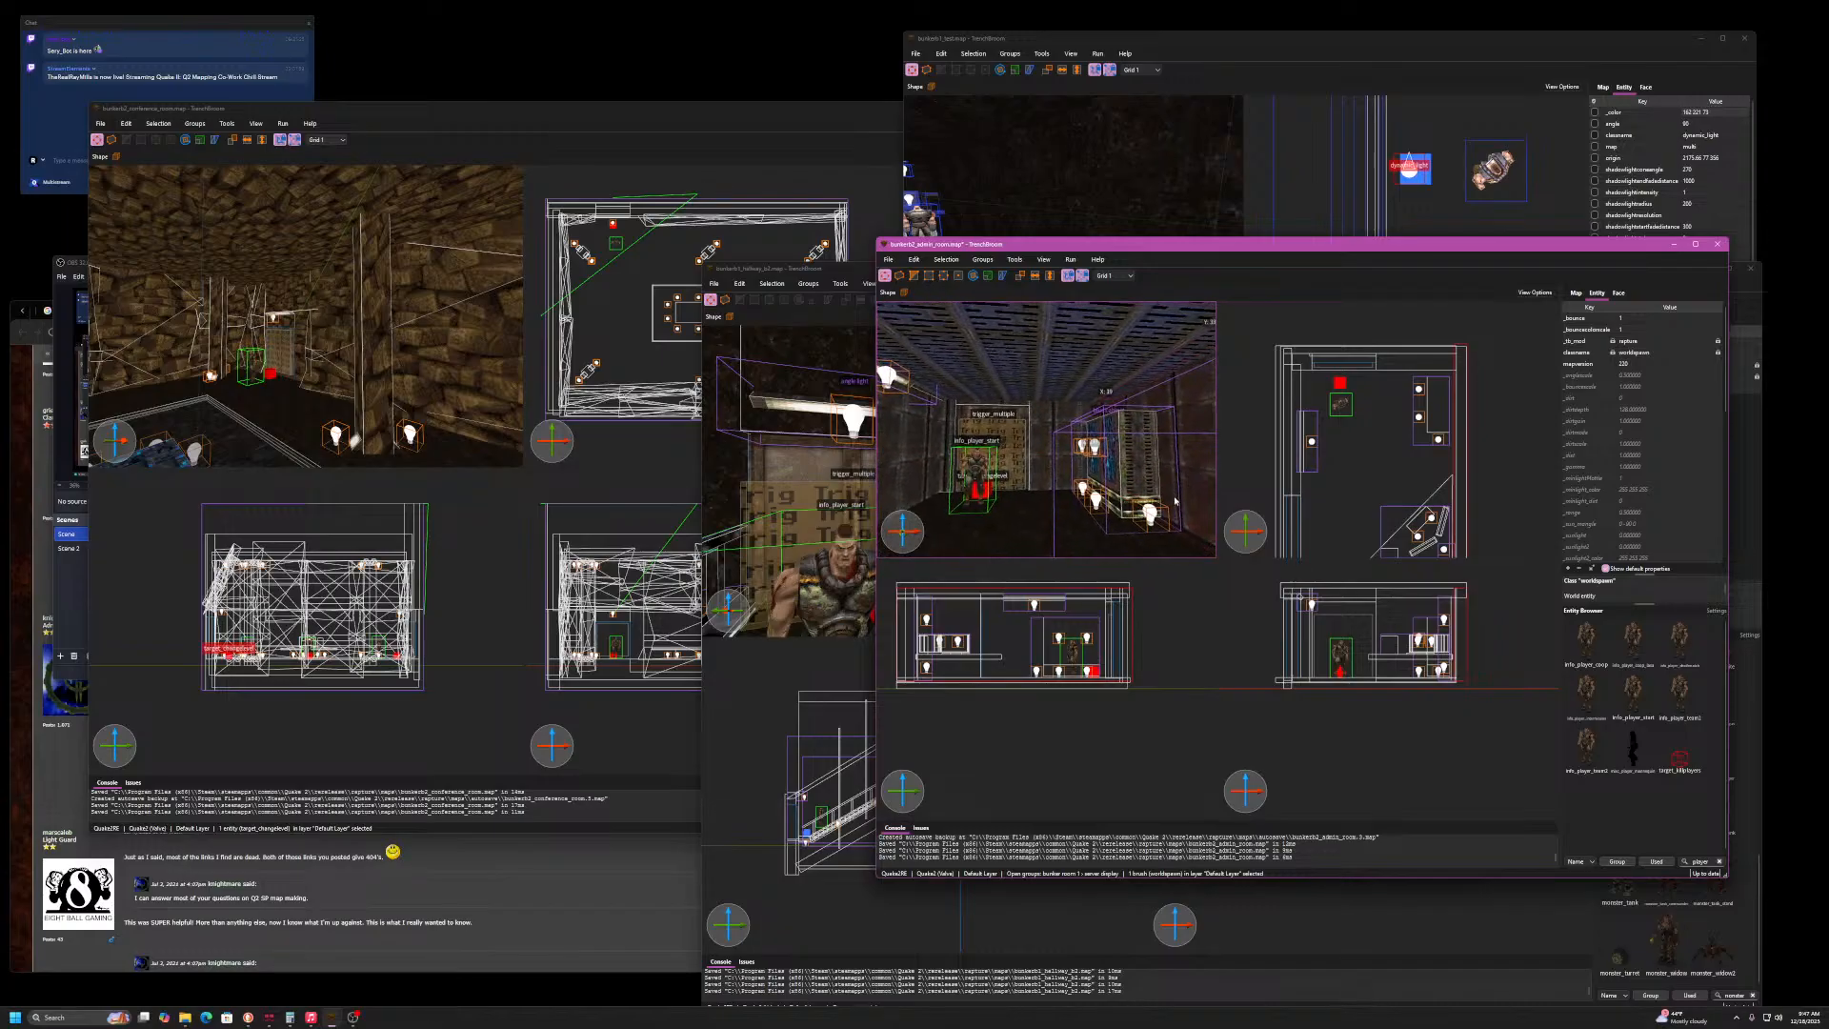
{"action": "scroll", "coordinate": [1483, 441], "scroll_direction": "up", "scroll_amount": 2}
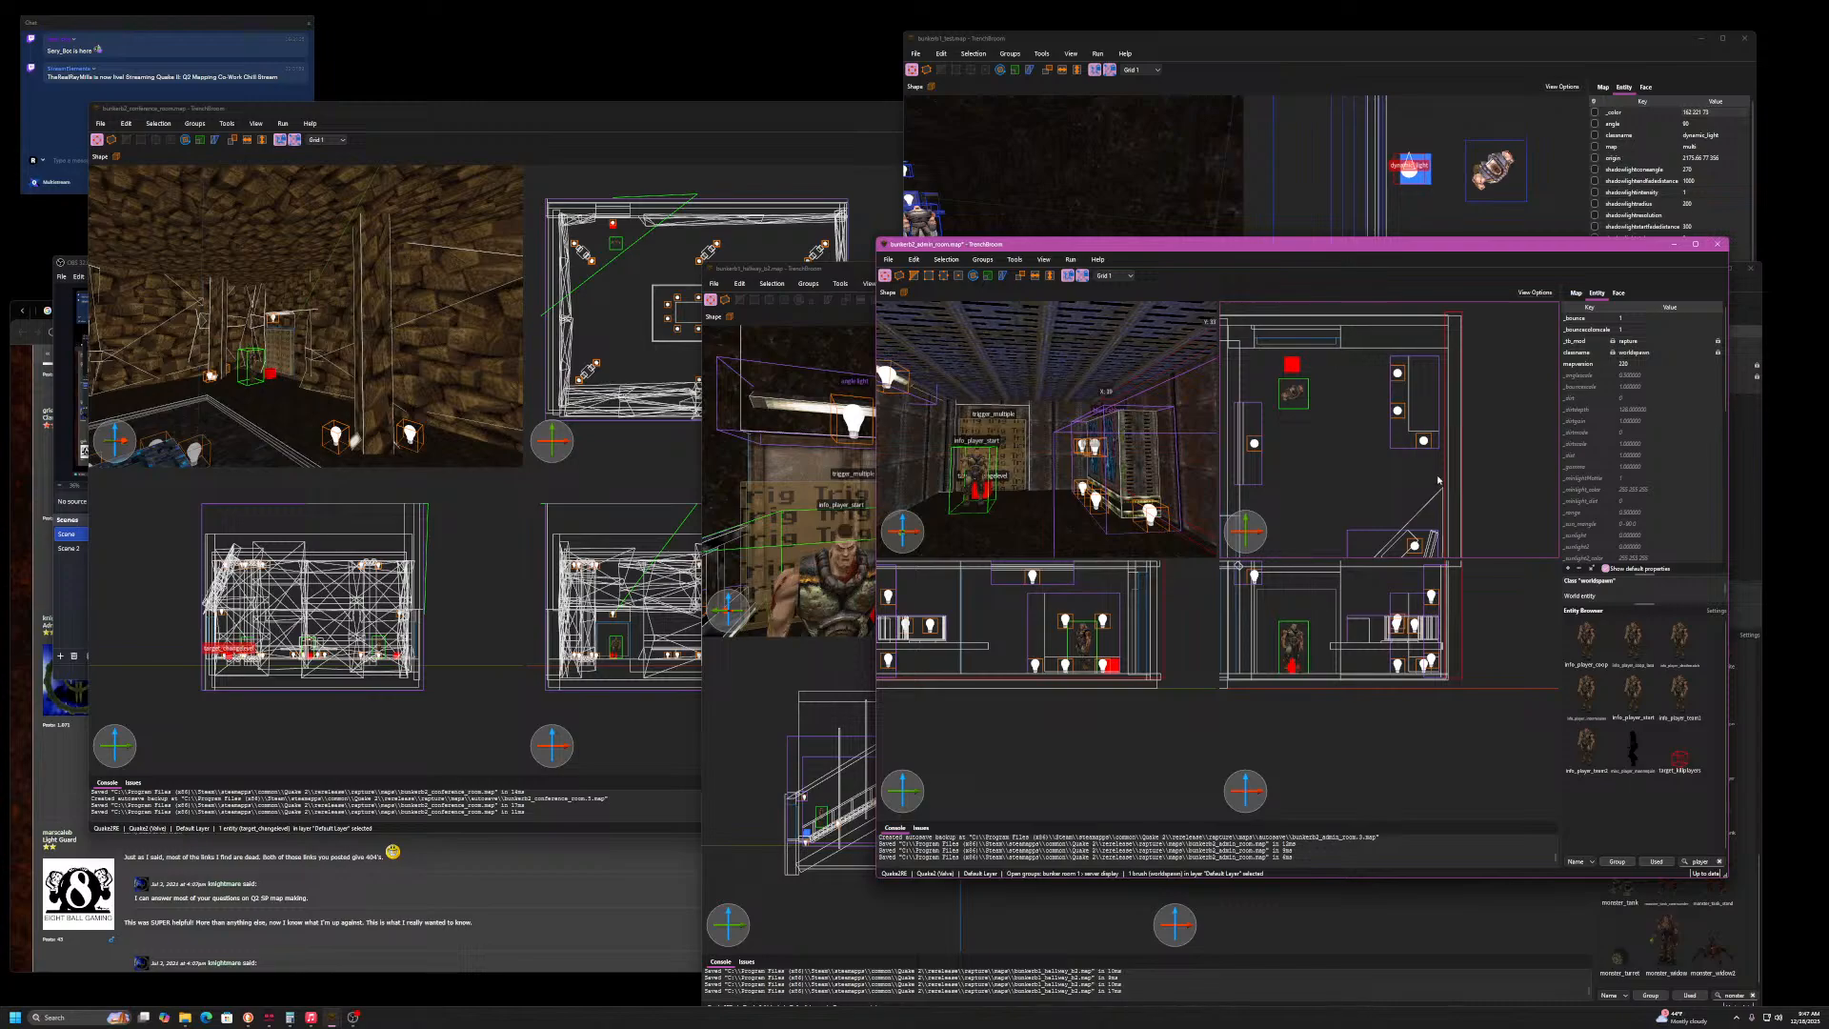
{"action": "scroll", "coordinate": [1395, 371], "scroll_direction": "up", "scroll_amount": 2}
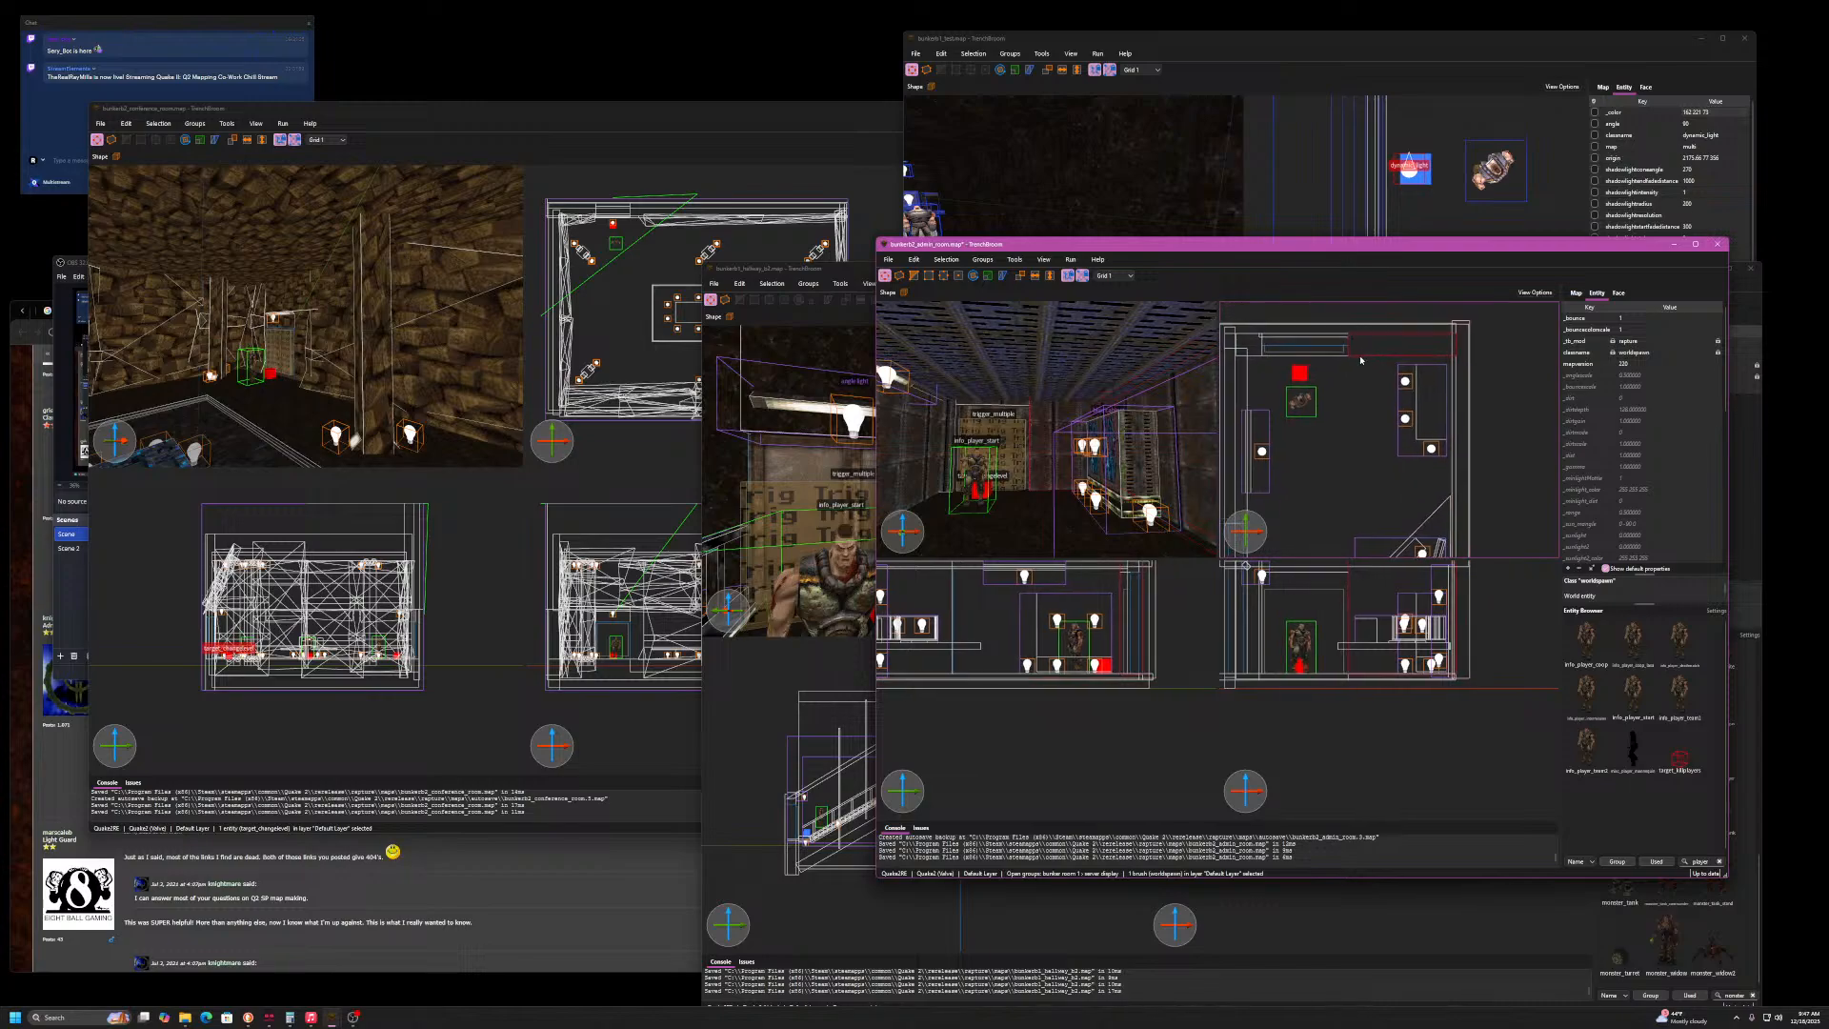
{"action": "scroll", "coordinate": [1399, 394], "scroll_direction": "up", "scroll_amount": 3}
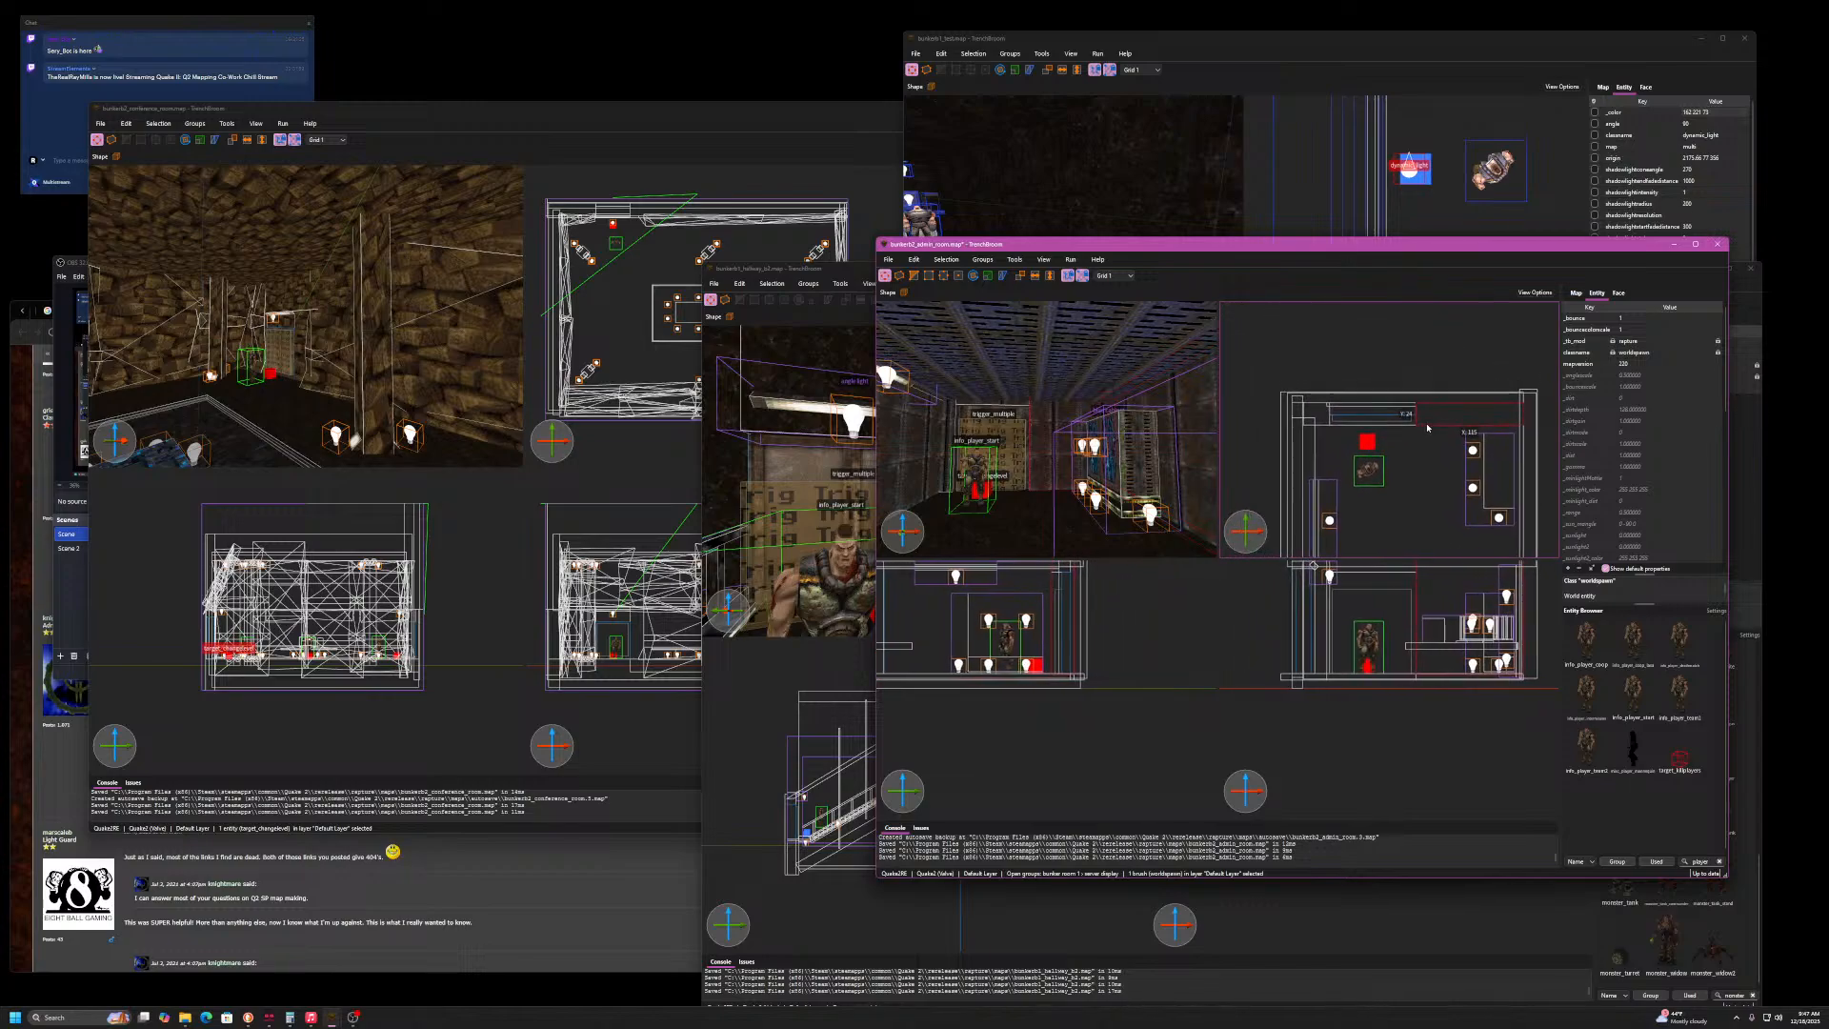
- Select the outer brushes along the doorway side of the admin room
{"action": "left_click", "coordinate": [1315, 416], "text": "ctrl"}
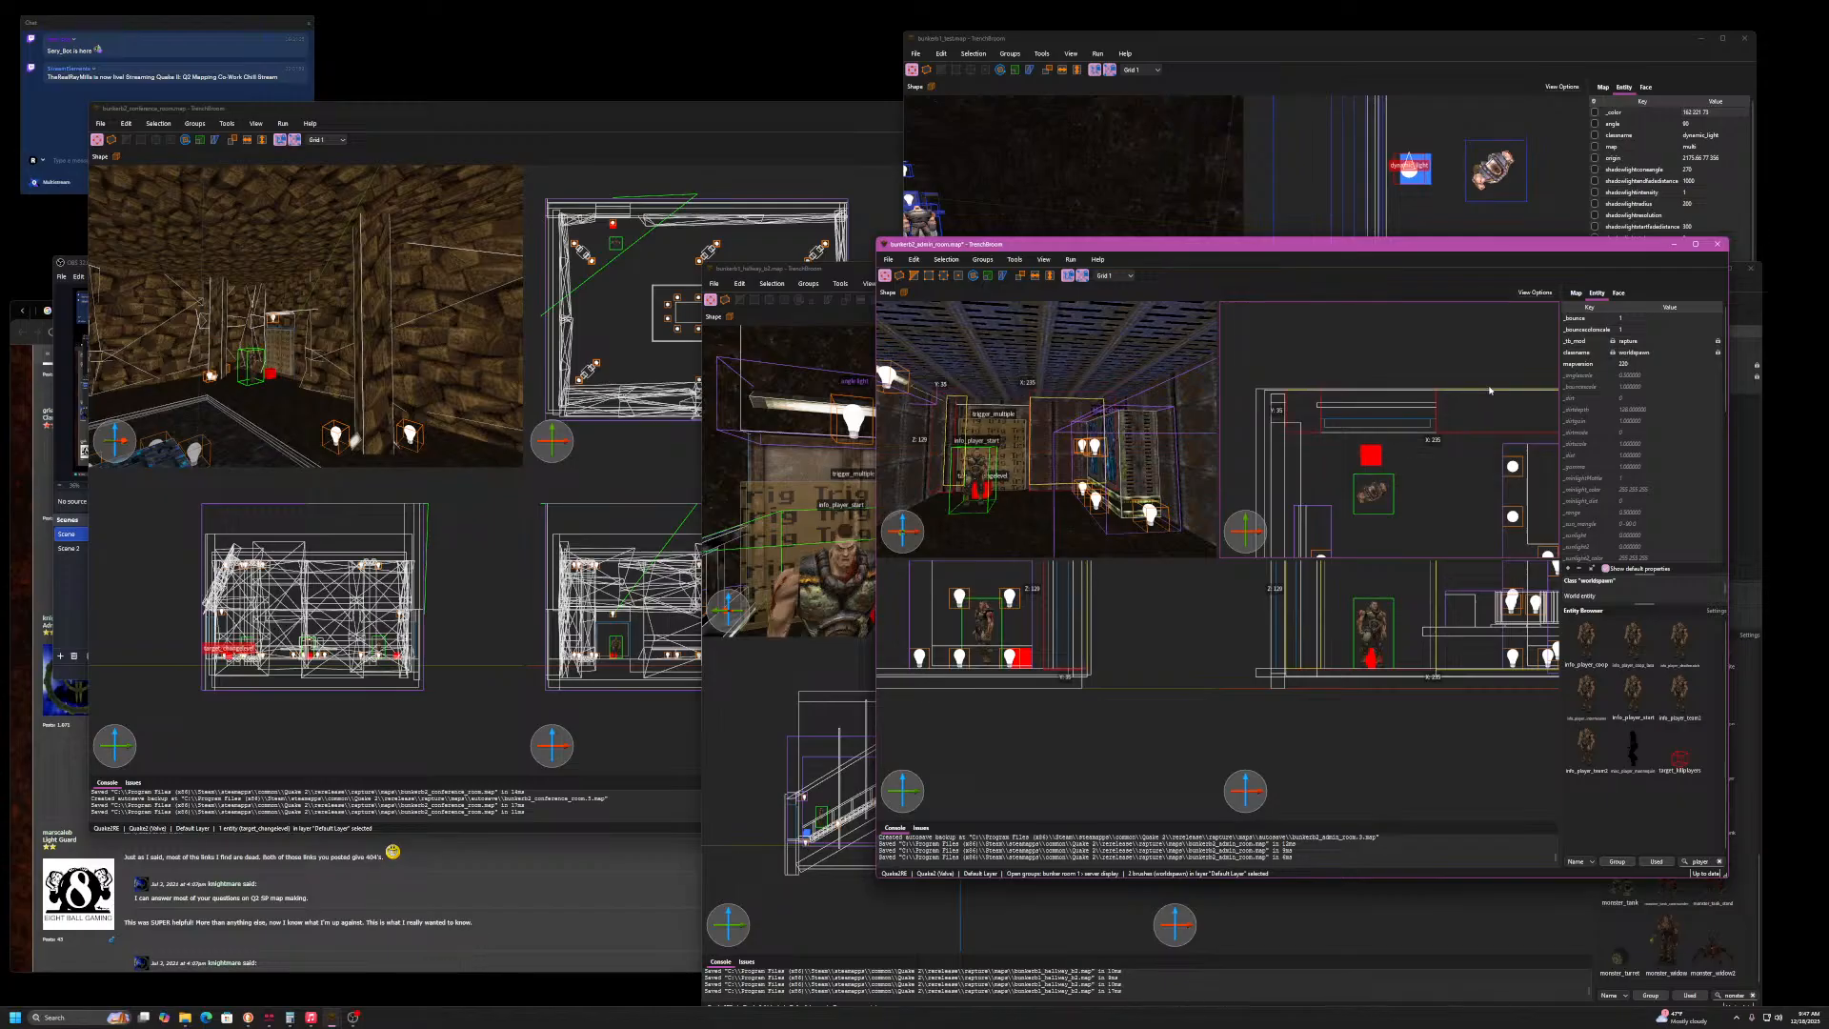
{"action": "left_click_drag", "start_coordinate": [1489, 392], "coordinate": [1491, 390]}
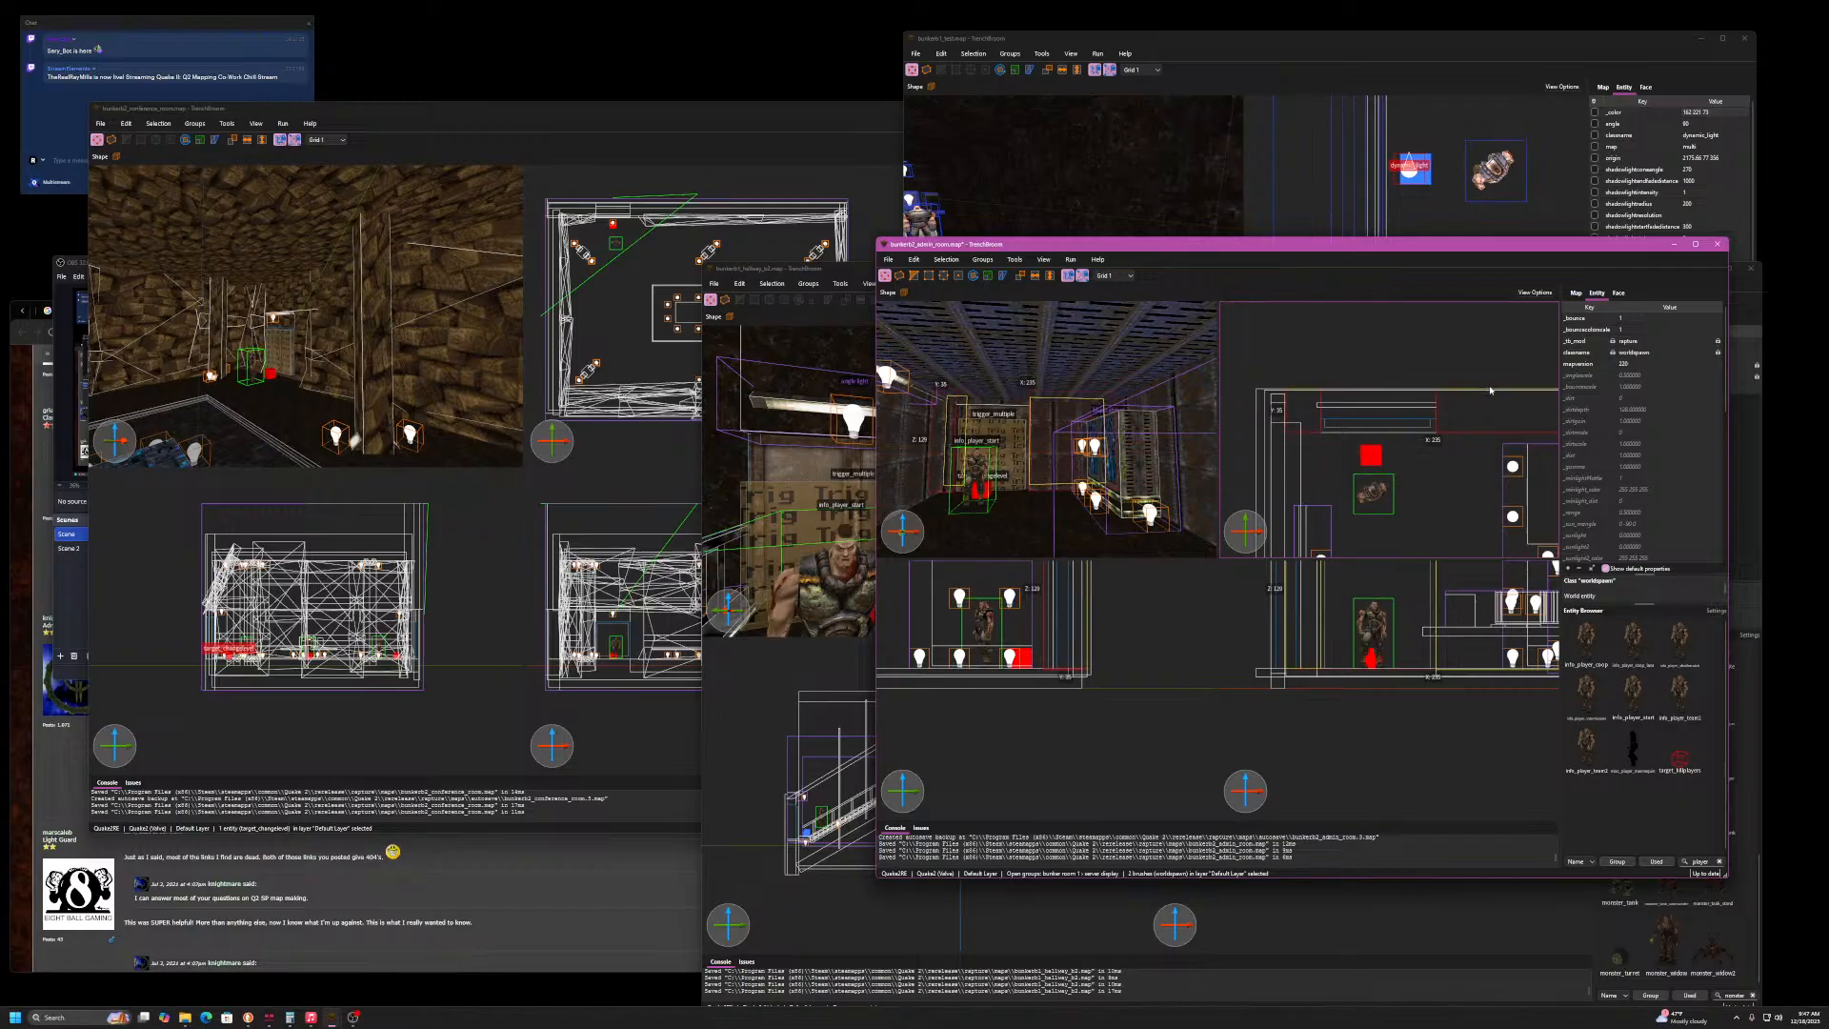
{"action": "left_click", "coordinate": [1358, 405]}
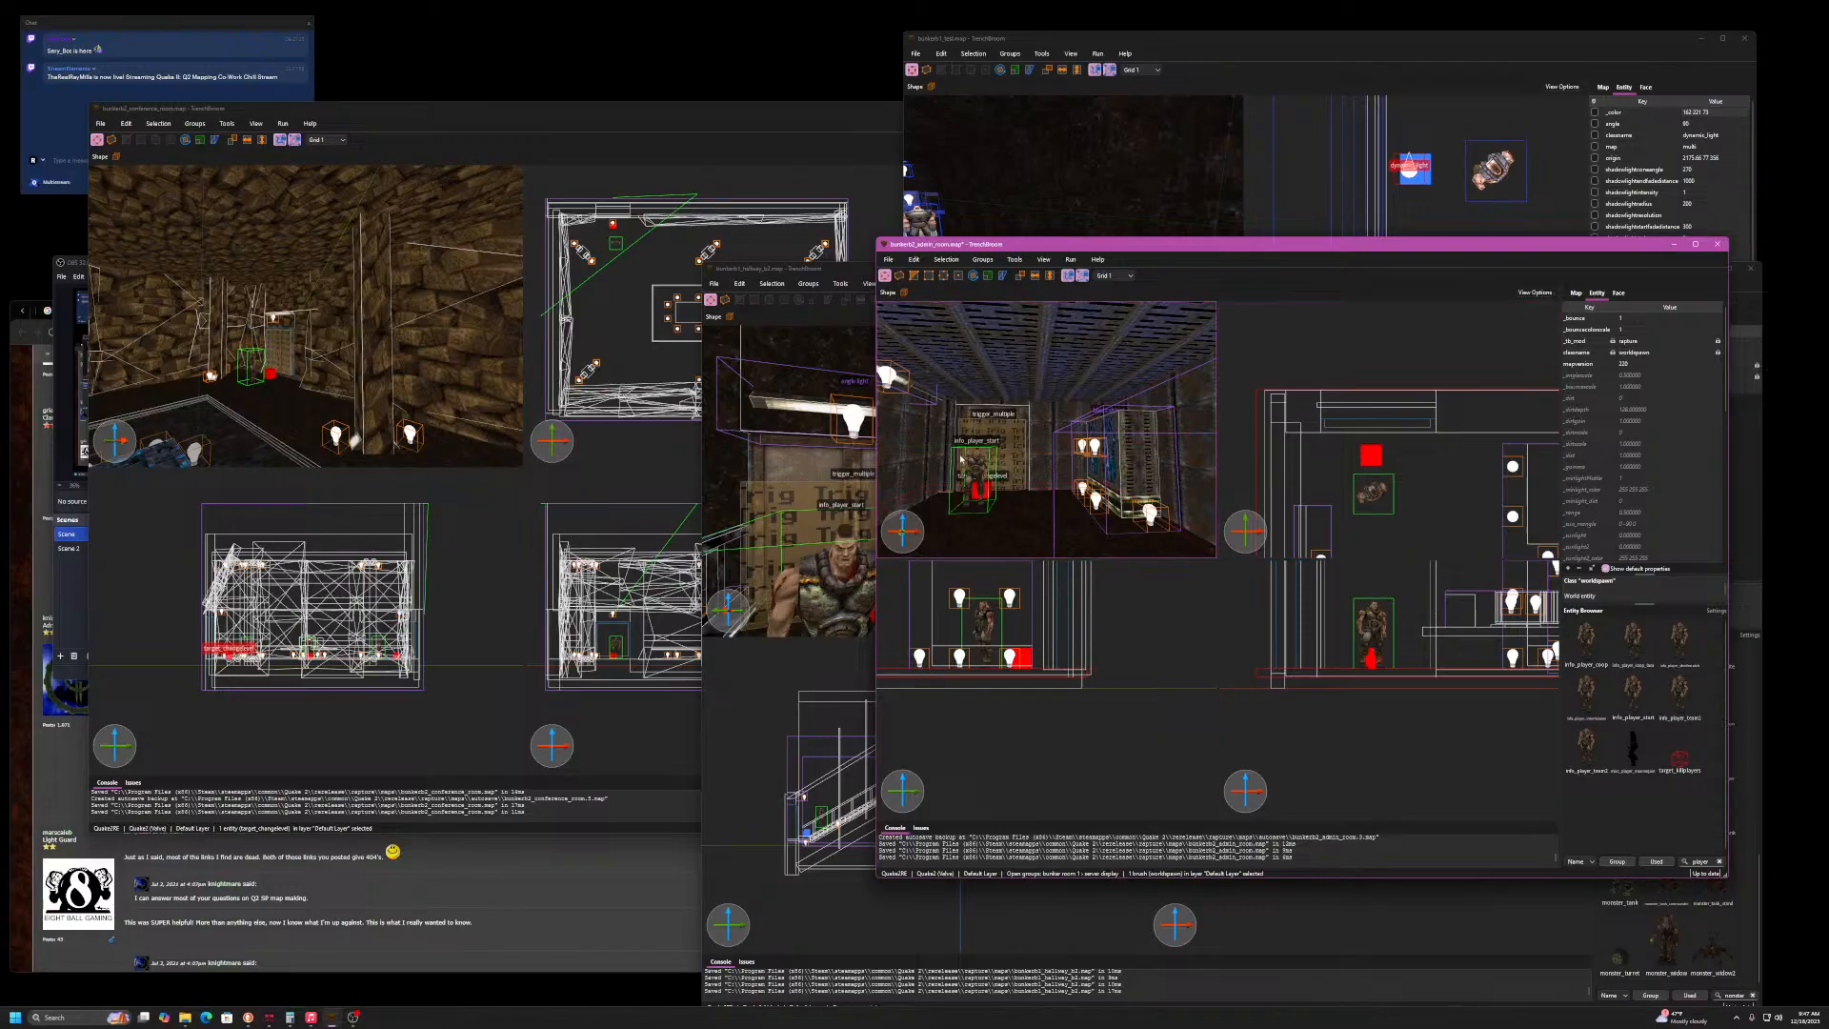
- Select the outer wall brush behind the admin room's doorway and adjust its faces
{"action": "key", "text": "w"}
{"action": "right_click_drag", "start_coordinate": [1210, 423], "coordinate": [1327, 432]}
{"action": "key", "text": "a"}
{"action": "key", "text": "w"}
{"action": "key", "text": "d"}
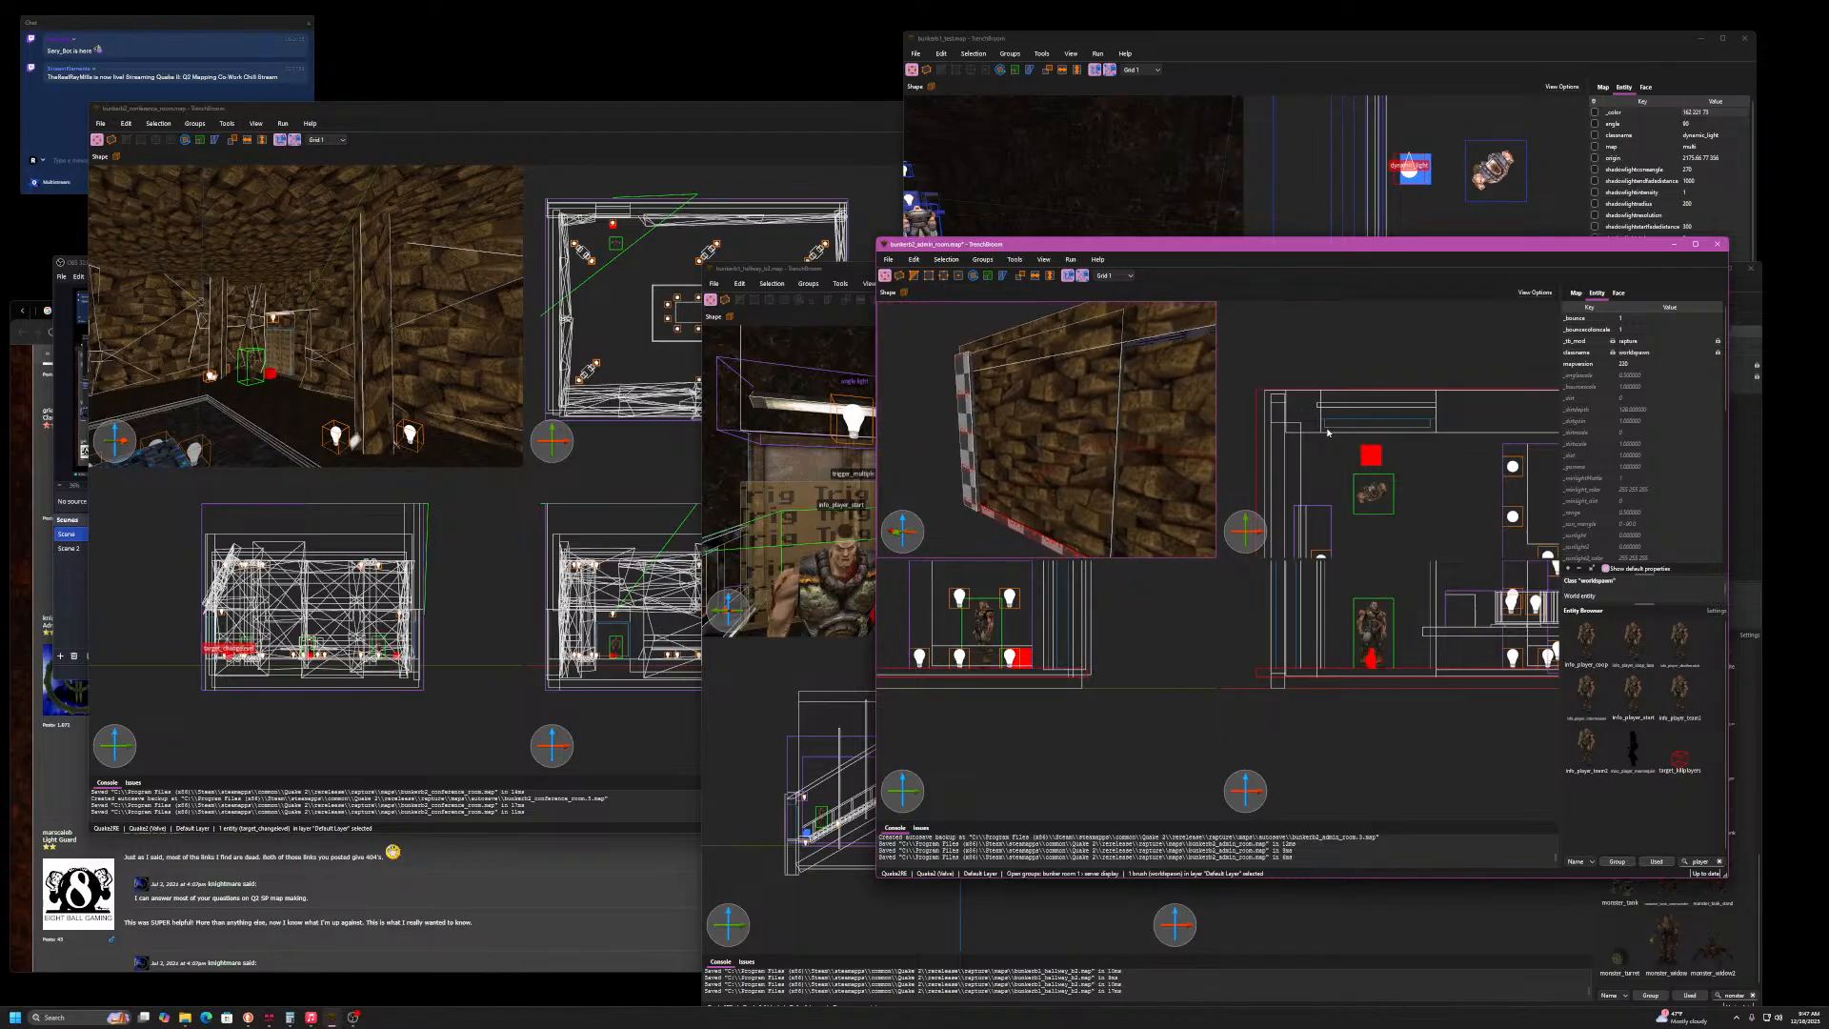
{"action": "key", "text": "d"}
{"action": "right_click_drag", "start_coordinate": [1175, 423], "coordinate": [1124, 412]}
{"action": "key", "text": "w"}
{"action": "key", "text": "s"}
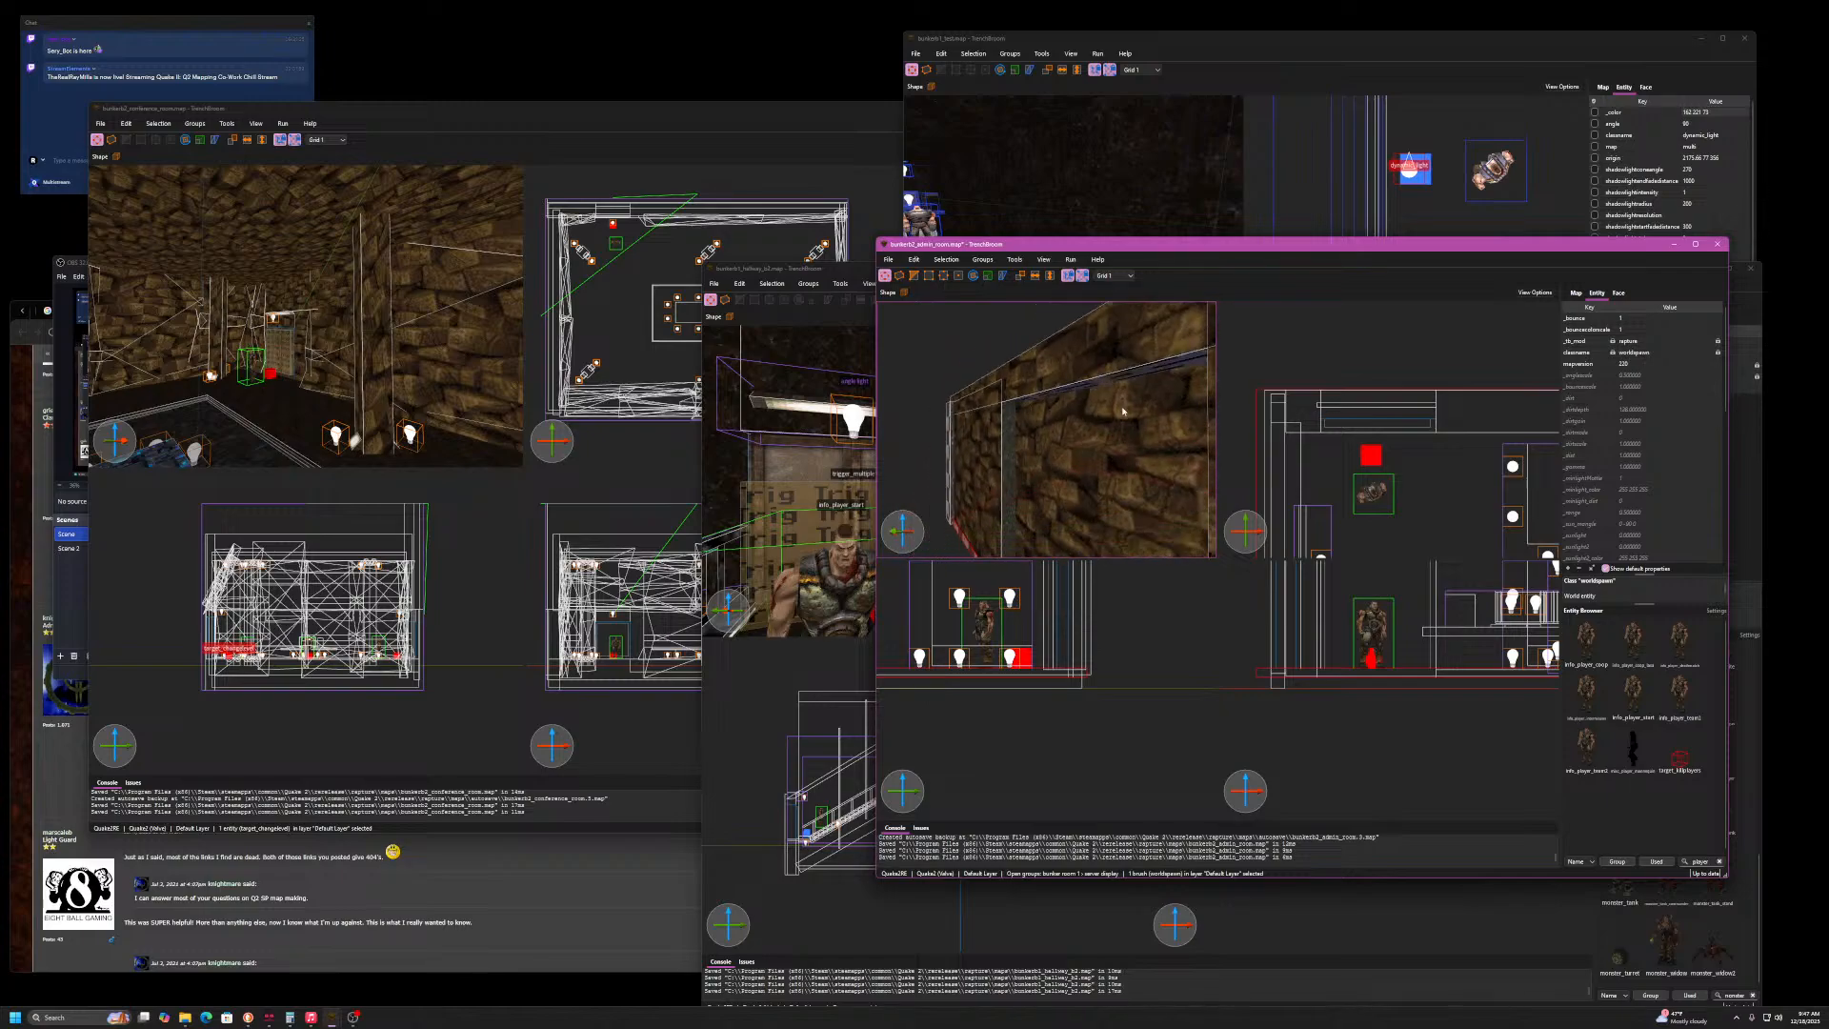
{"action": "left_click", "coordinate": [1124, 411]}
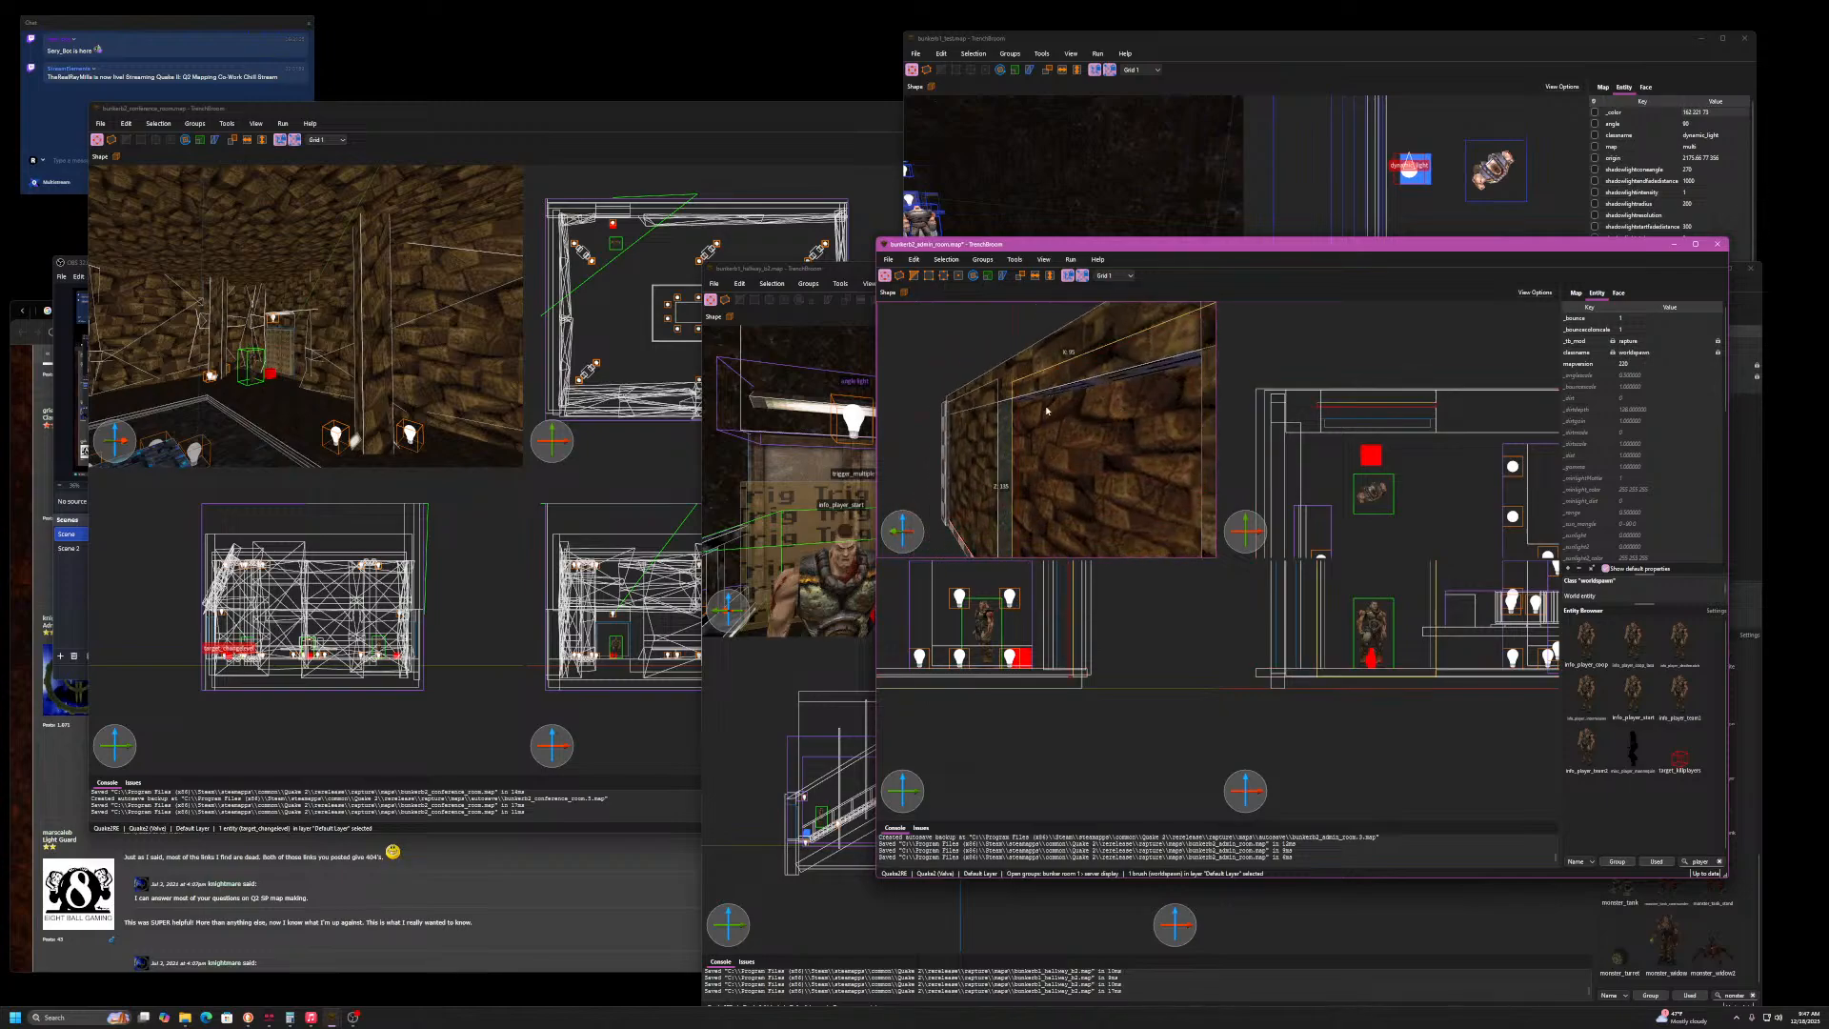
{"action": "left_click_drag", "start_coordinate": [1046, 410], "coordinate": [1031, 413], "text": "shift"}
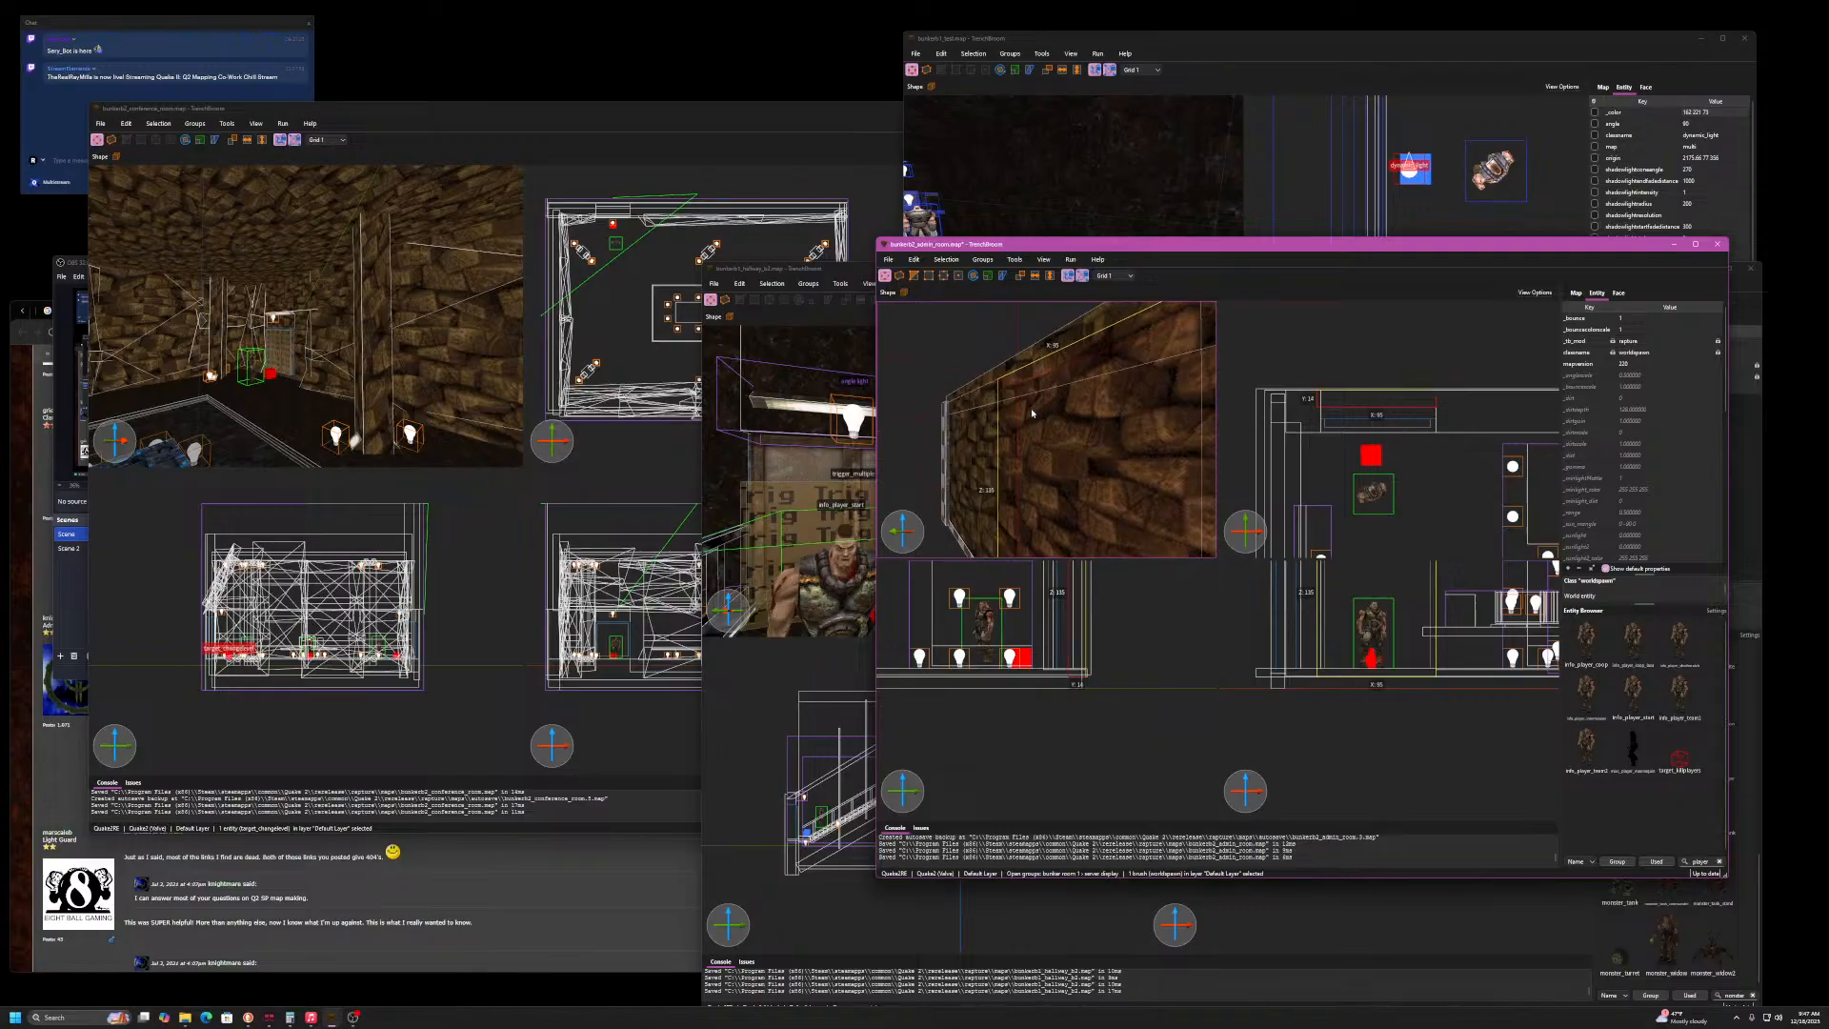
{"action": "key", "text": "a"}
{"action": "right_click_drag", "start_coordinate": [1032, 413], "coordinate": [1051, 398]}
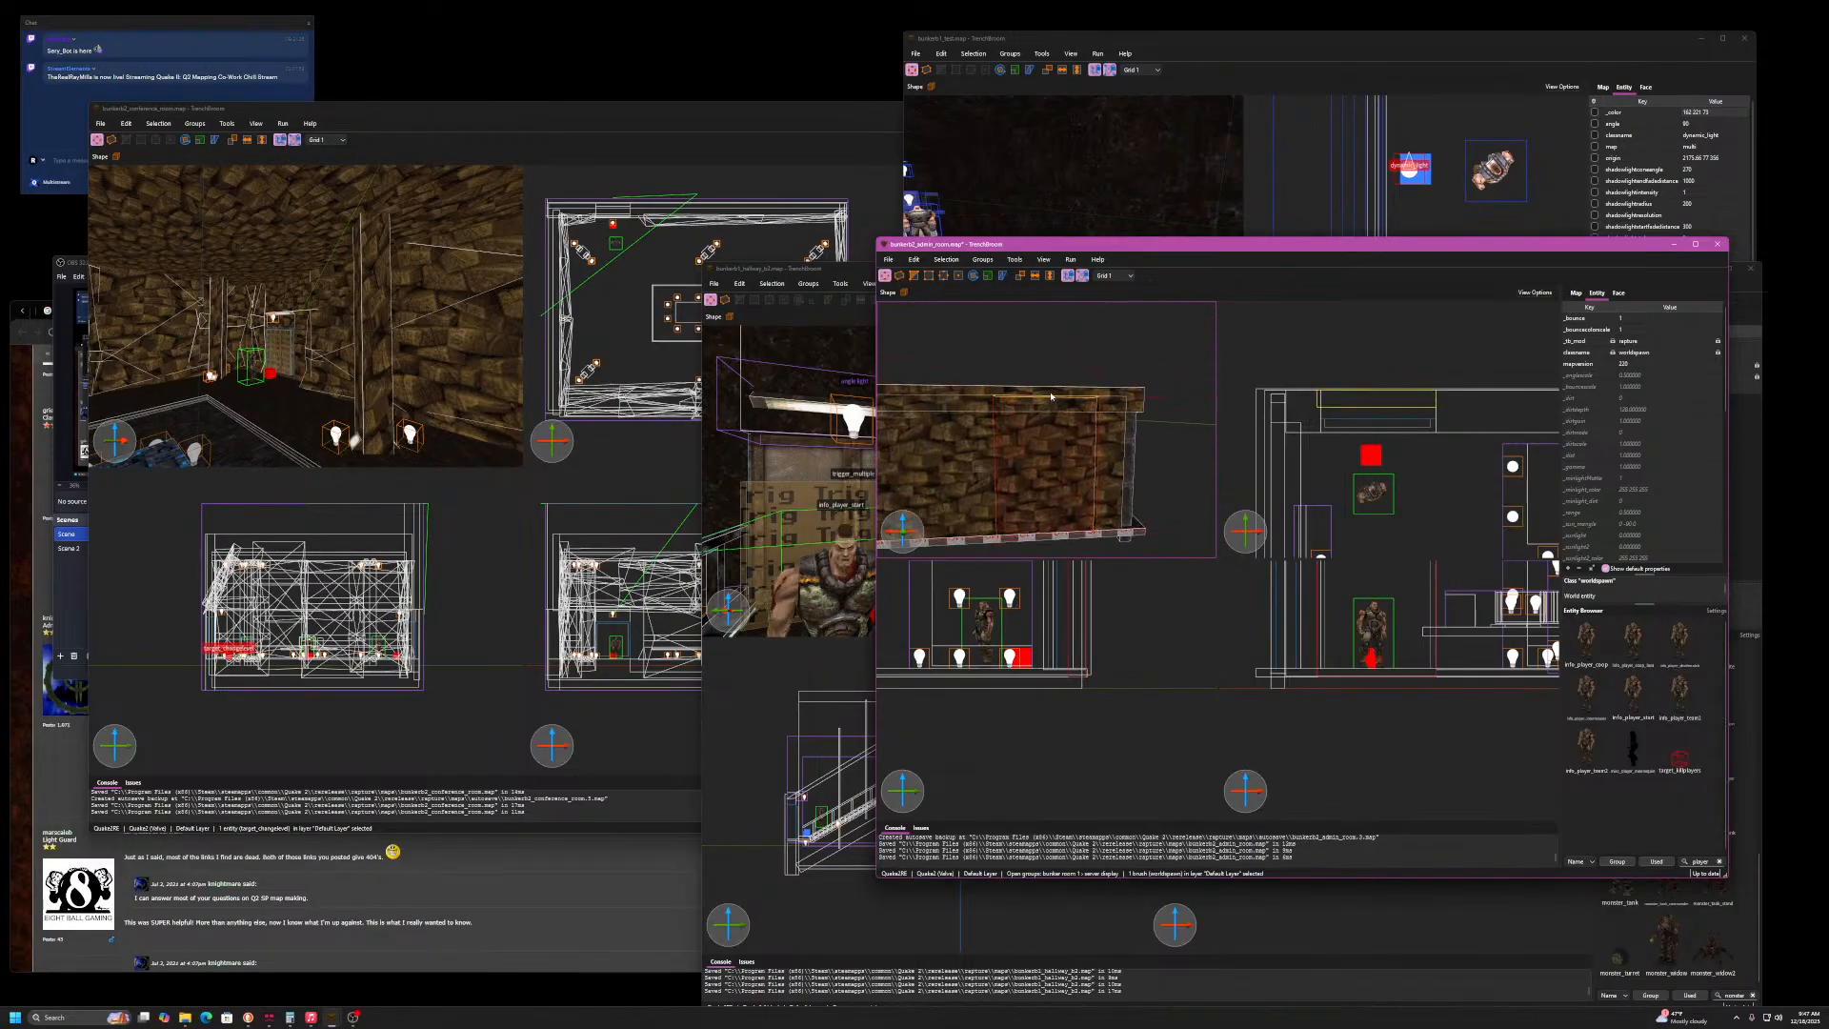
{"action": "left_click_drag", "start_coordinate": [1052, 396], "coordinate": [1059, 387], "text": "shift"}
{"action": "left_click_drag", "start_coordinate": [1314, 400], "coordinate": [1317, 400], "text": "shift"}
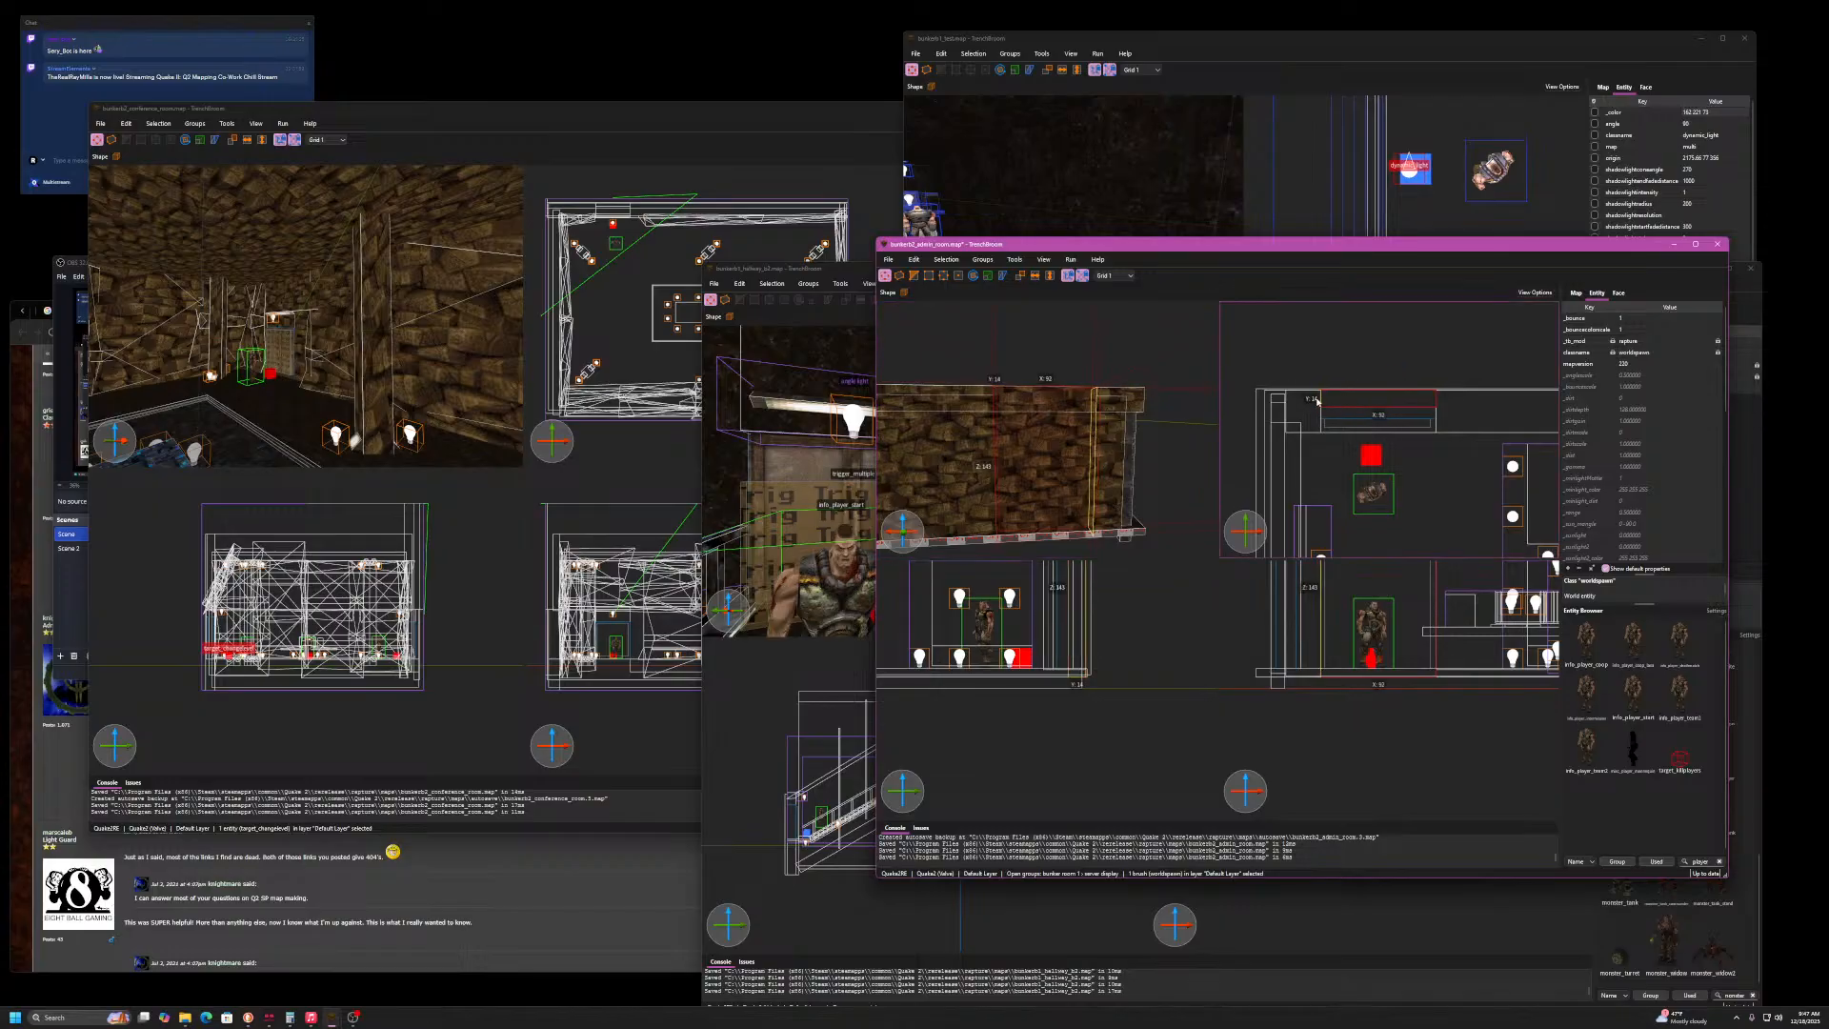
{"action": "left_click", "coordinate": [1435, 422]}
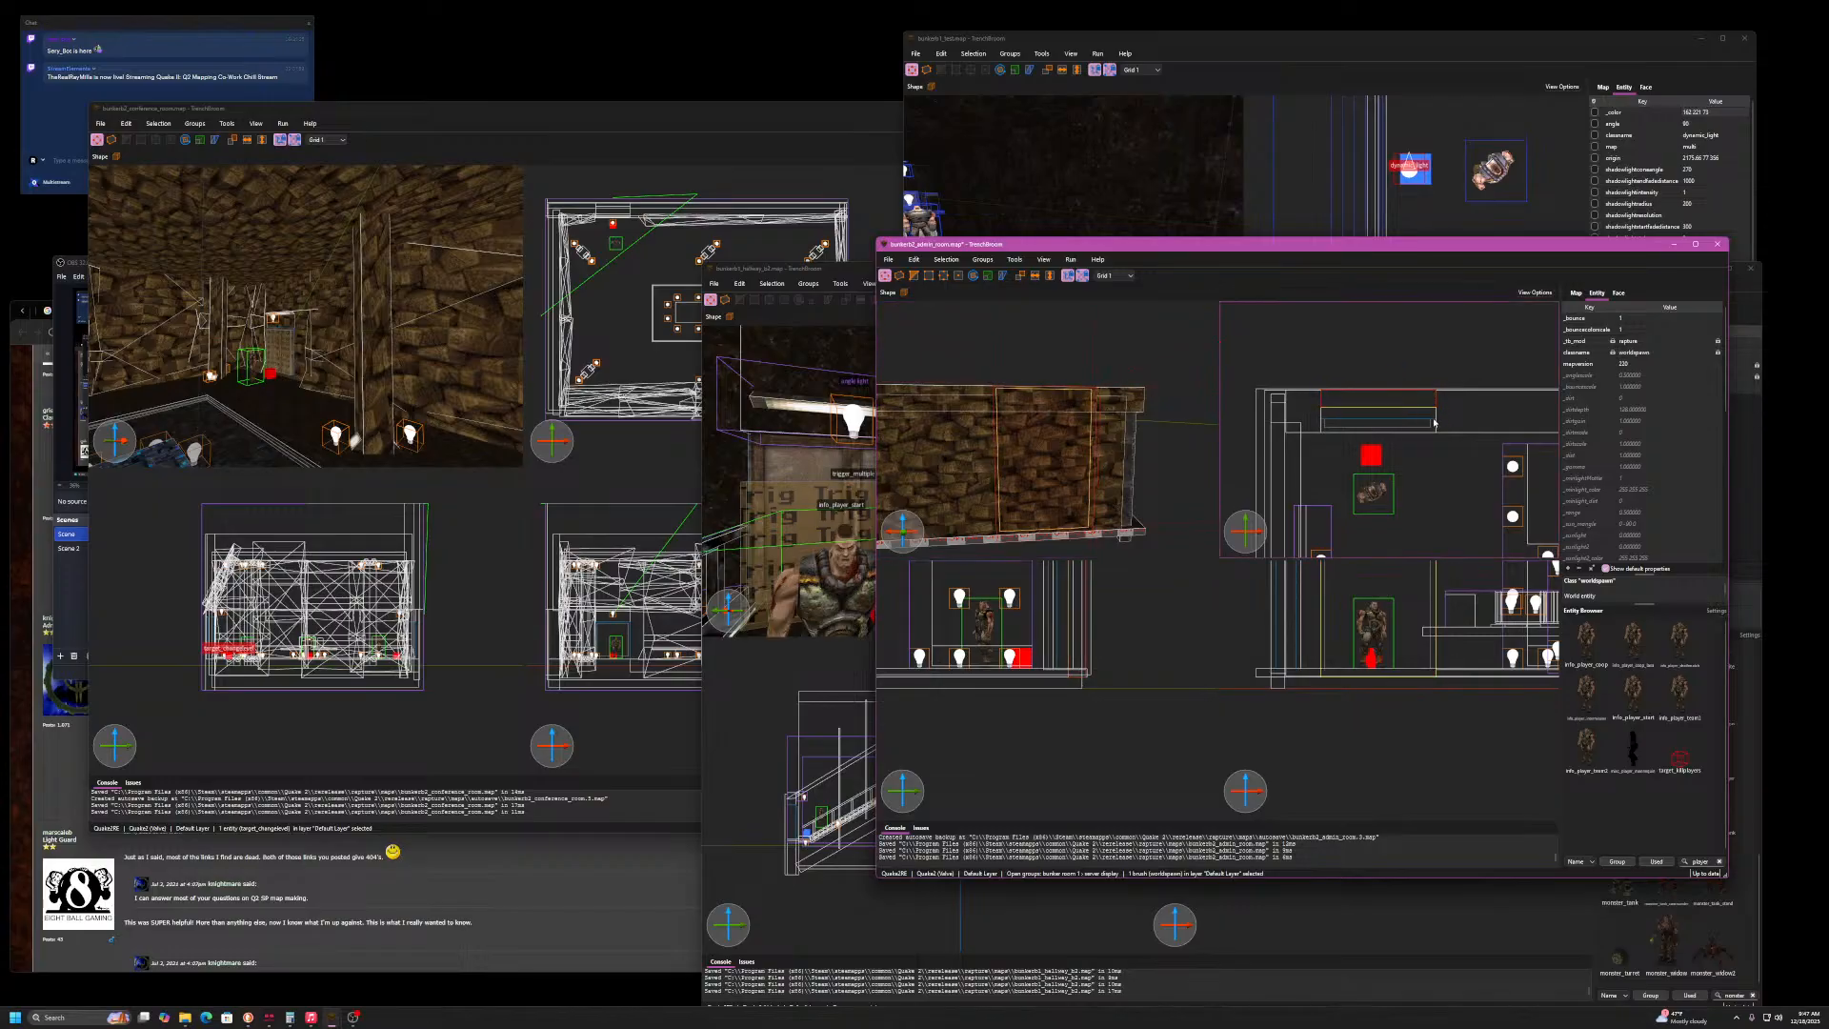
- Check the properties of the func_button door and the trigger_multiple brush in the admin room's doorway
{"action": "scroll", "coordinate": [1052, 457], "scroll_direction": "up", "scroll_amount": 6}
{"action": "right_click_drag", "start_coordinate": [1052, 457], "coordinate": [1164, 436]}
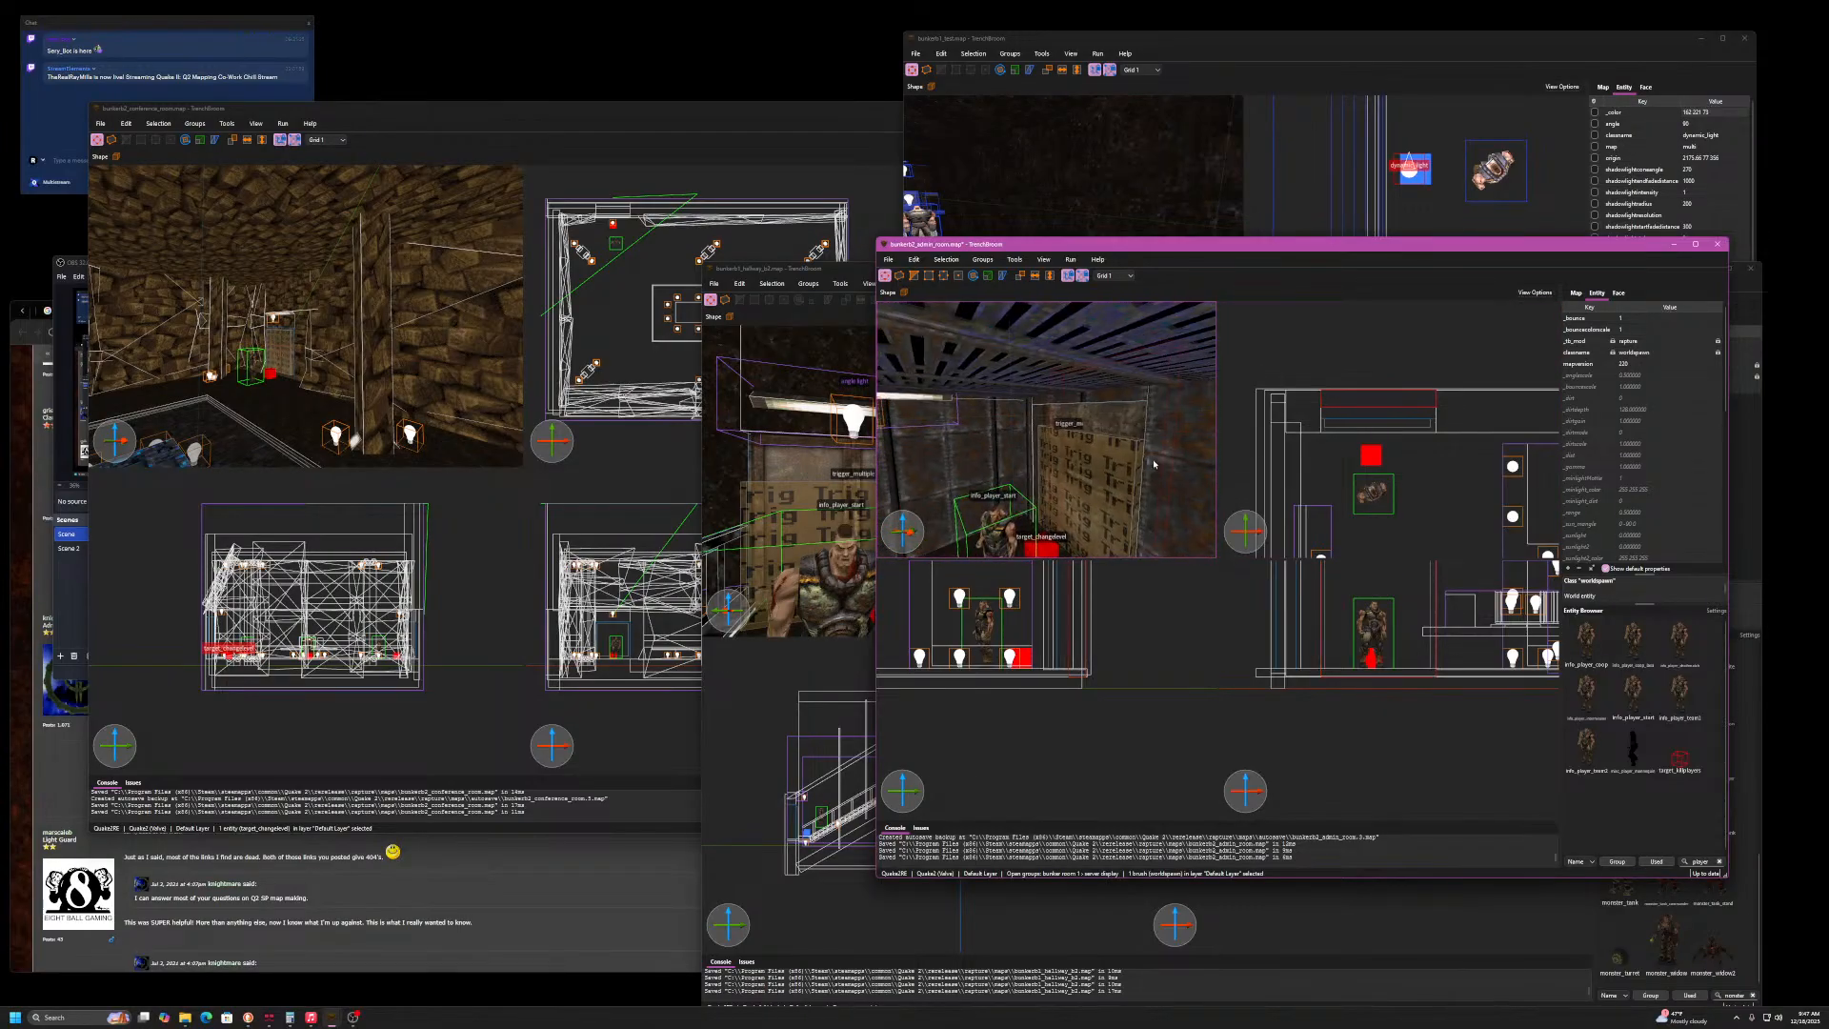
{"action": "left_click", "coordinate": [1423, 415]}
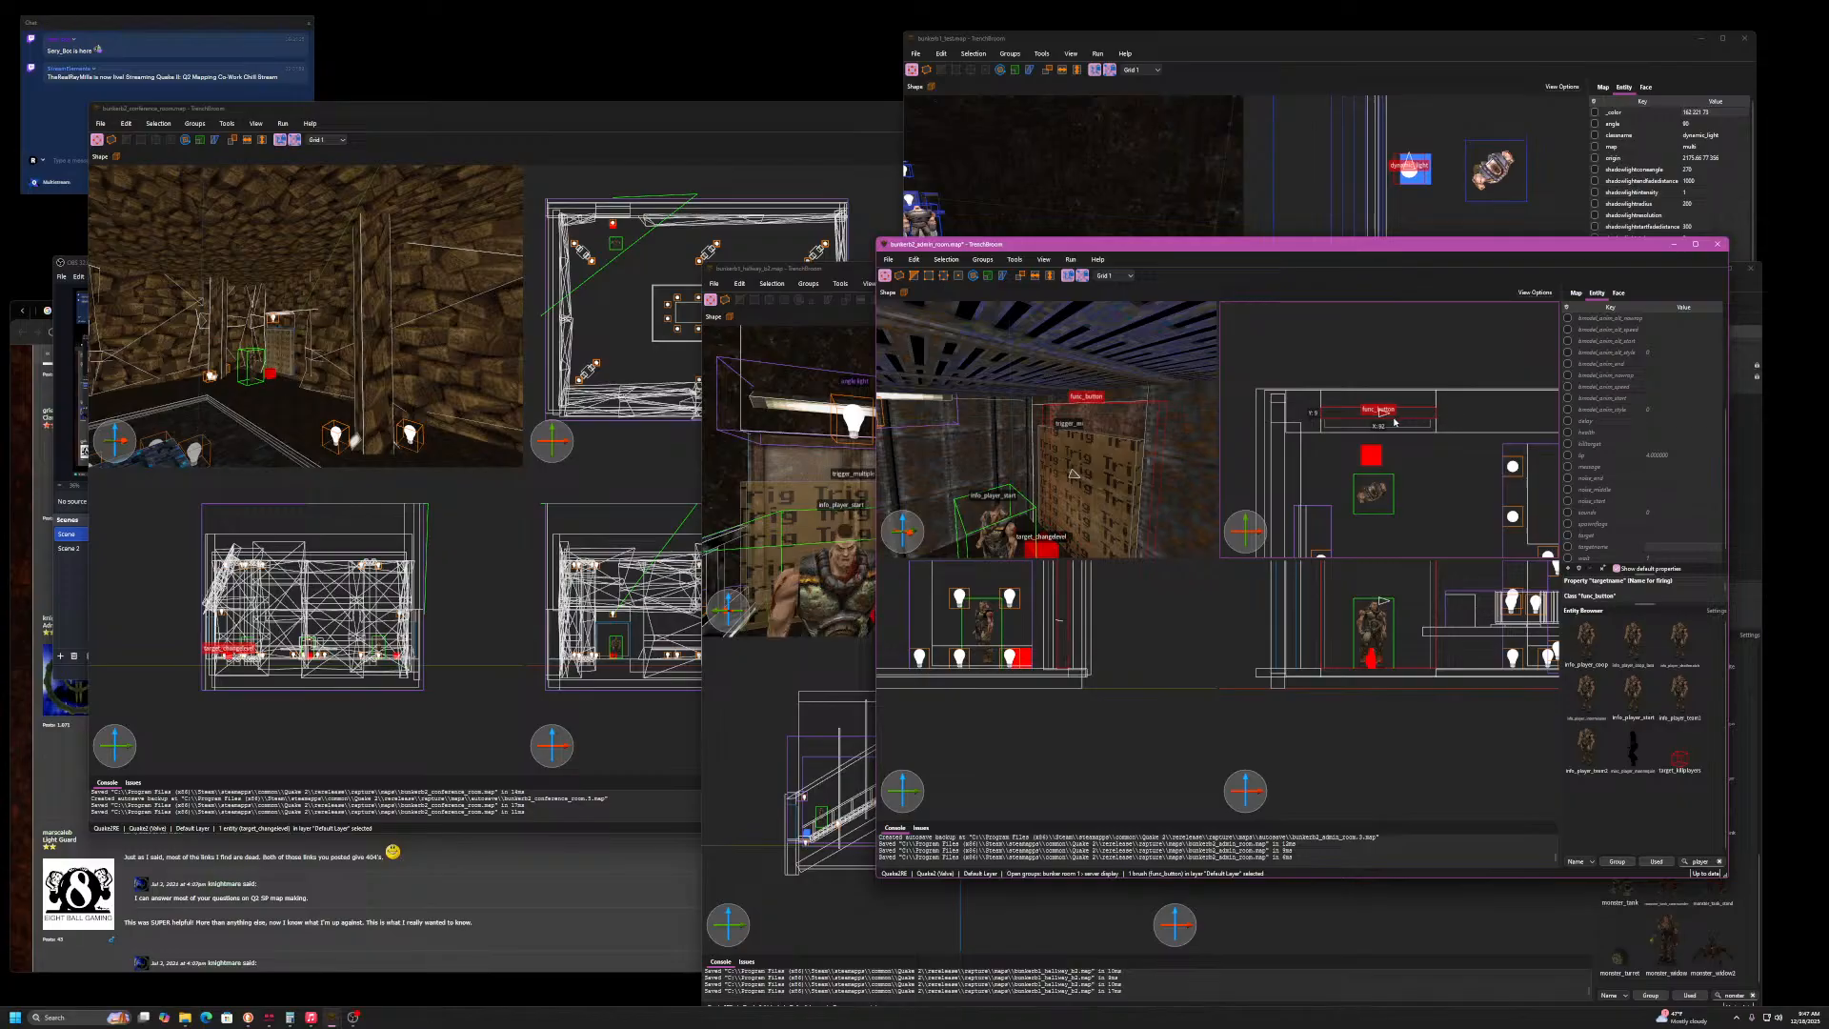
{"action": "left_click", "coordinate": [1385, 419]}
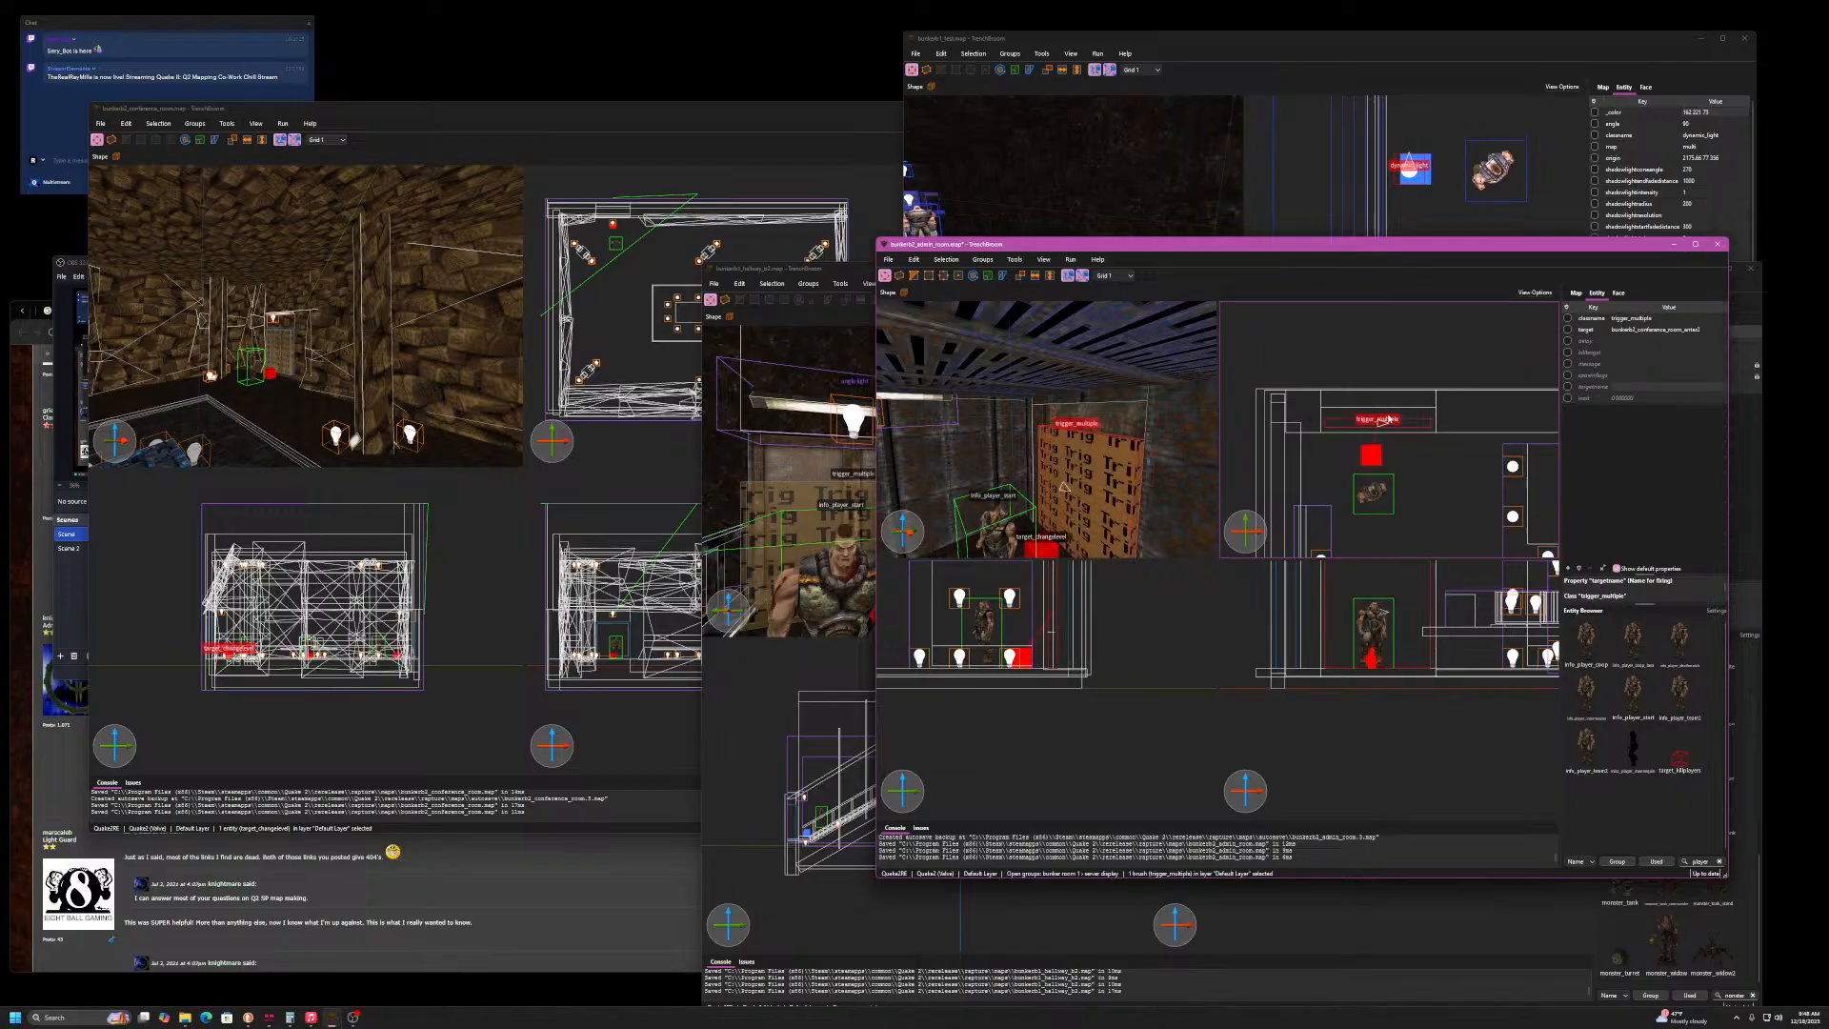
{"action": "left_click", "coordinate": [1393, 420]}
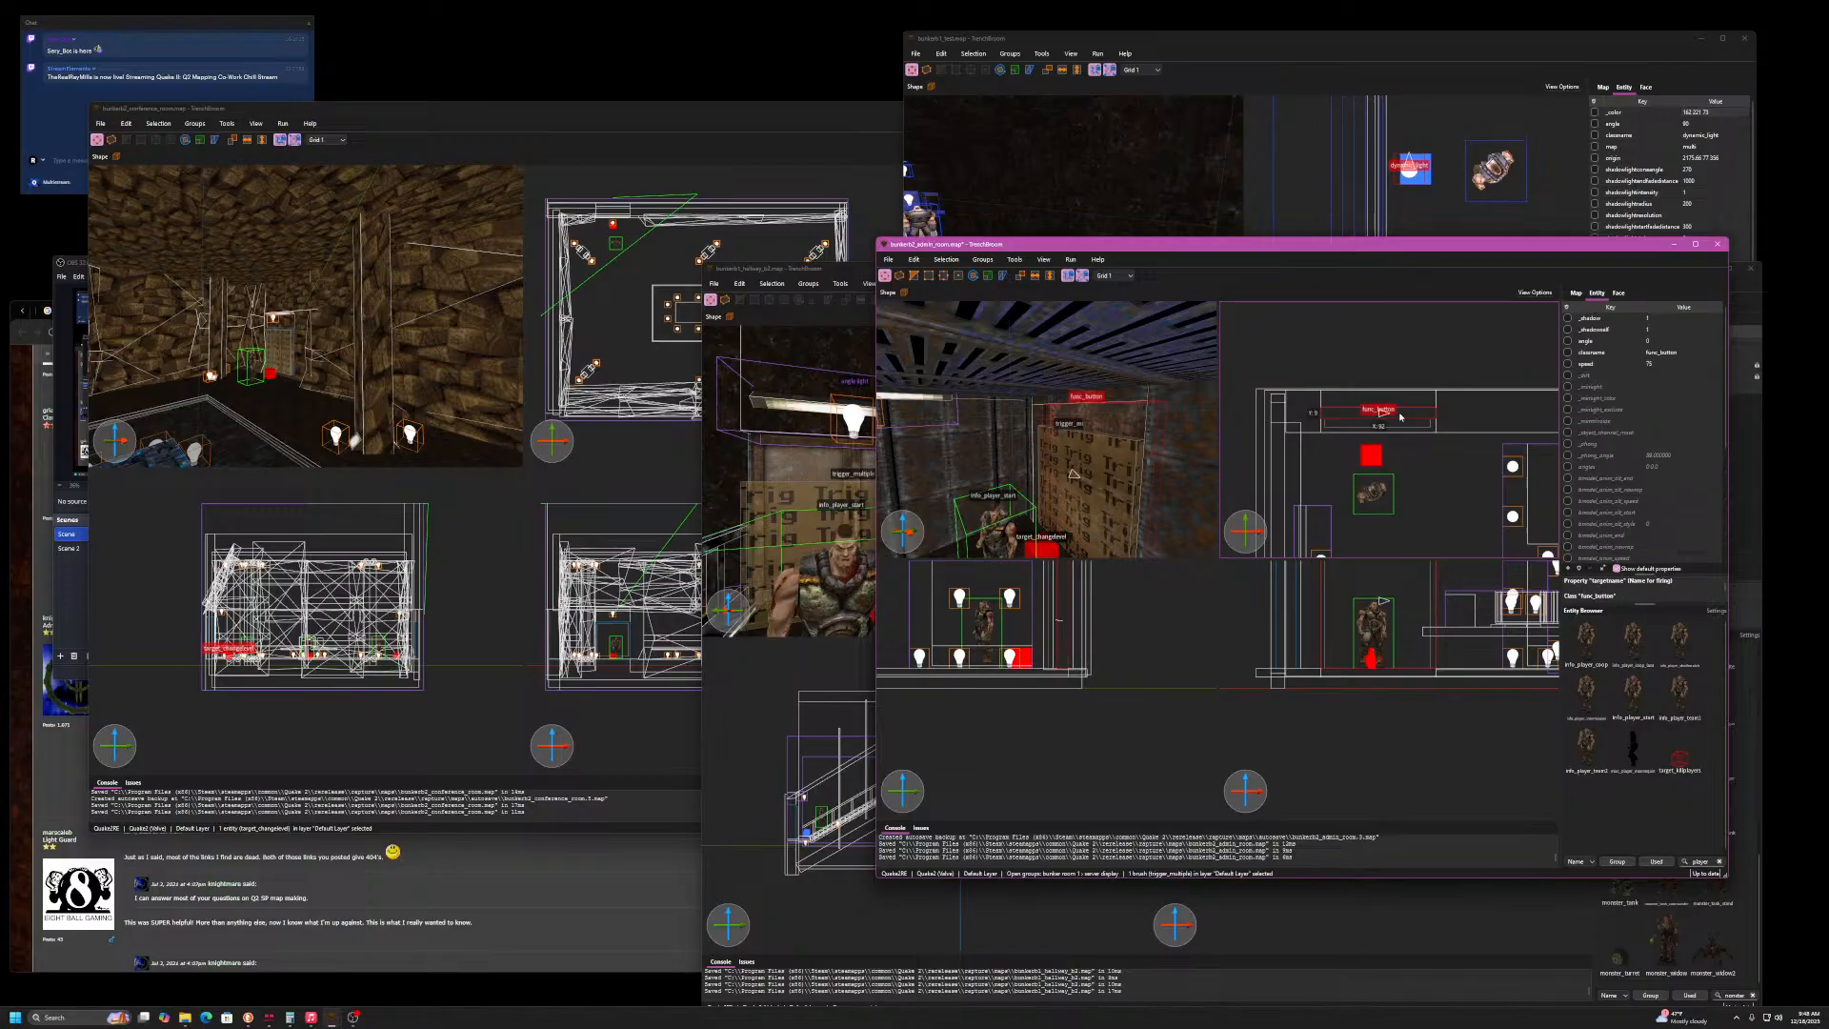
{"action": "left_click", "coordinate": [1123, 447]}
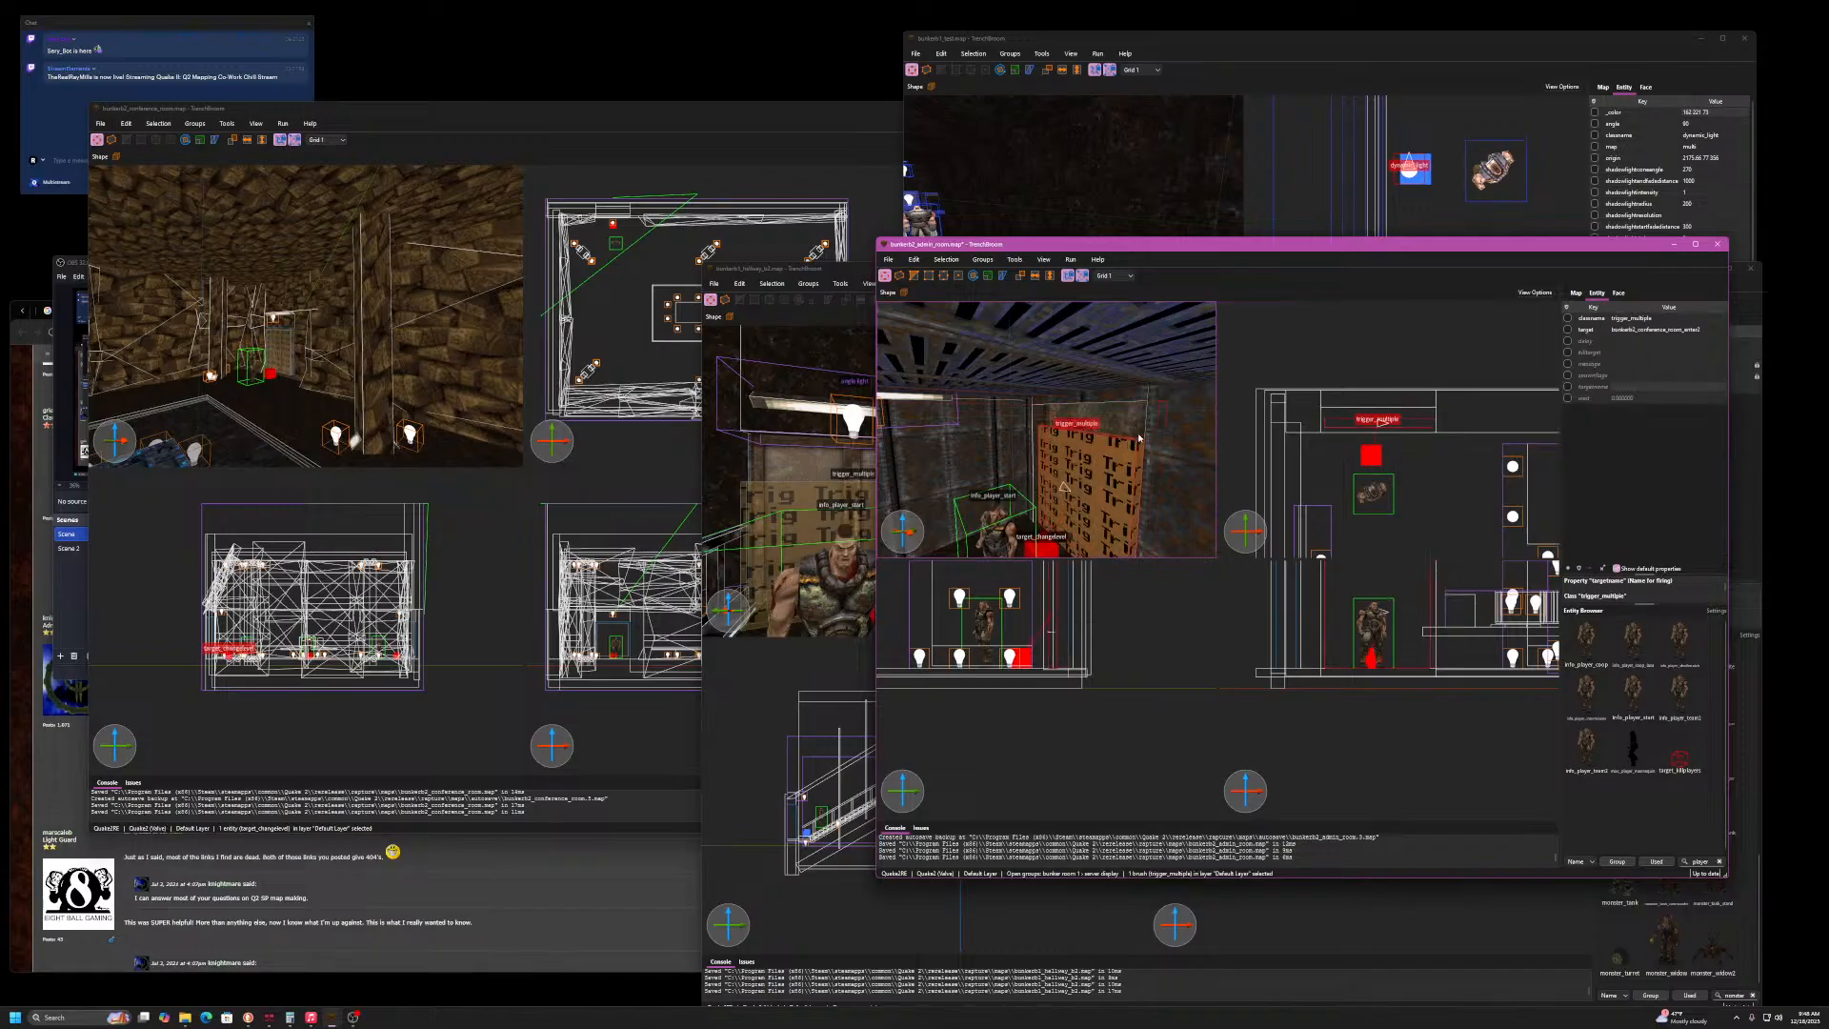
{"action": "right_click_drag", "start_coordinate": [1095, 501], "coordinate": [1229, 469]}
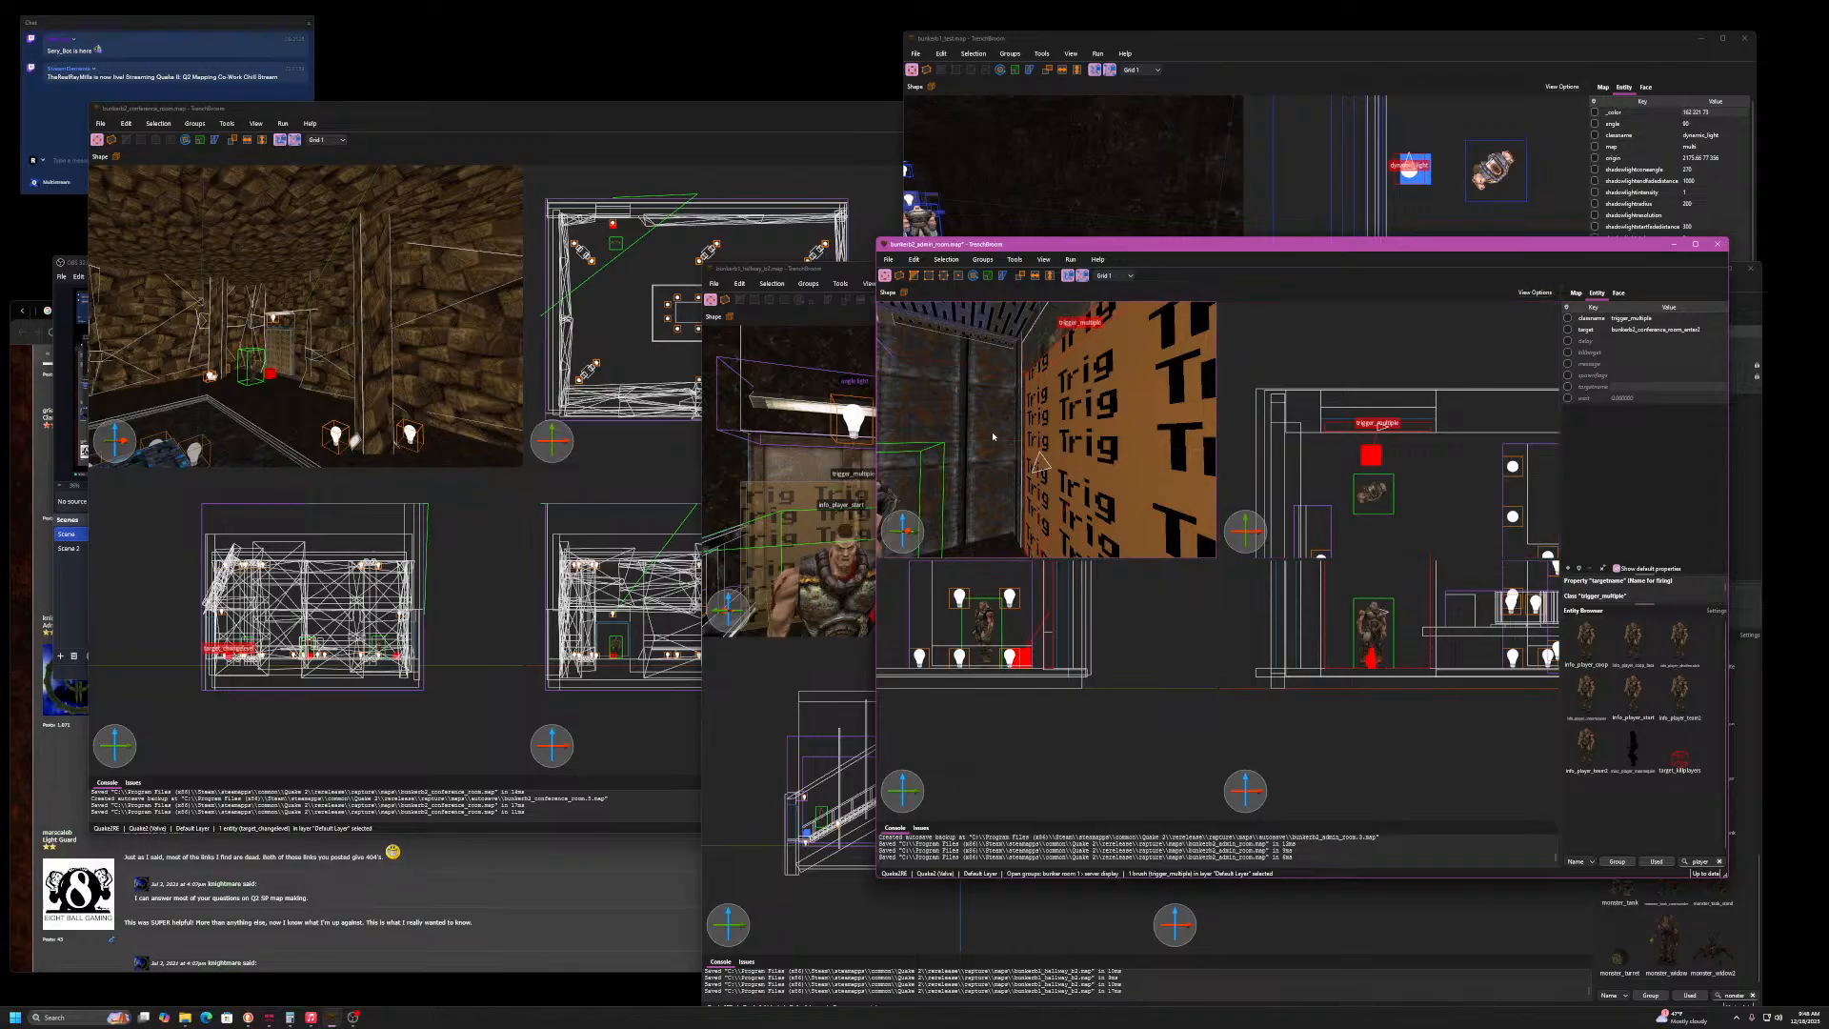
- Select the admin room's floor slab and pull its outer edge in toward the side wall
{"action": "mouse_move", "coordinate": [992, 436]}
{"action": "right_mouse_down"}
{"action": "mouse_move", "coordinate": [1051, 428]}
{"action": "mouse_move", "coordinate": [881, 422]}
{"action": "mouse_move", "coordinate": [1049, 454]}
{"action": "right_mouse_up"}
{"action": "left_click", "coordinate": [1101, 463]}
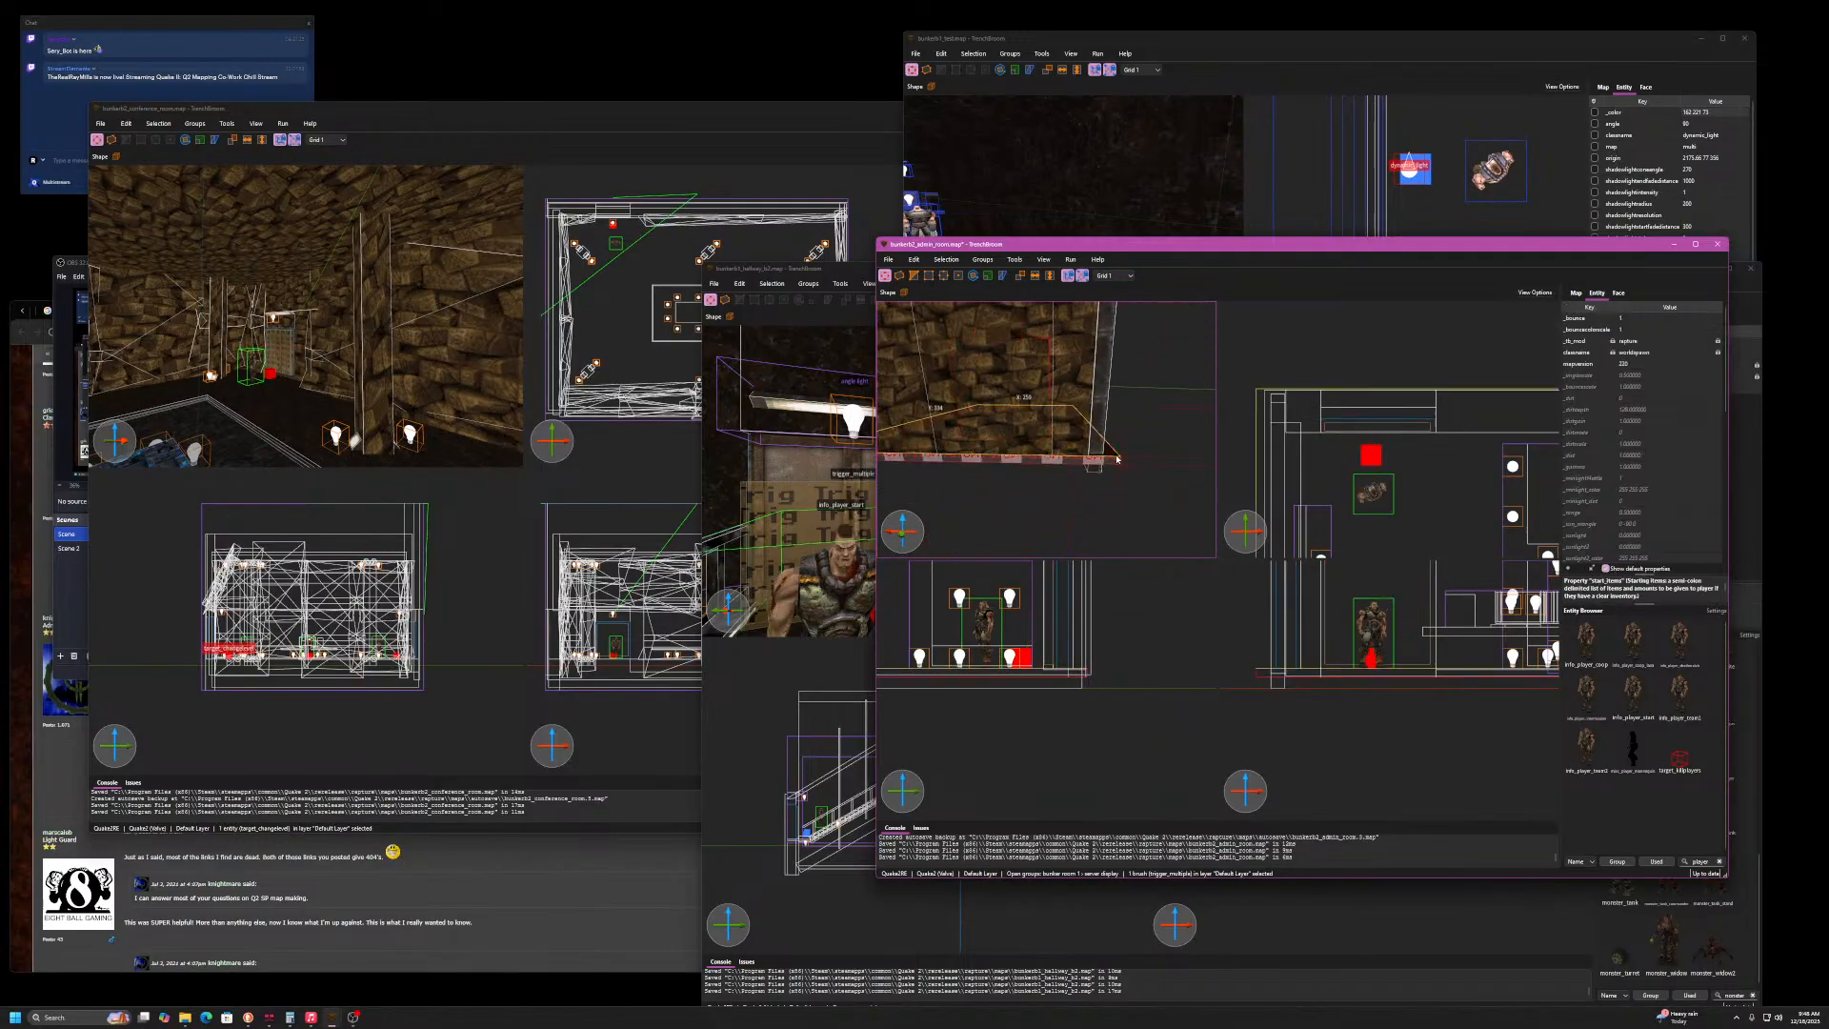
{"action": "left_click_drag", "start_coordinate": [1097, 467], "coordinate": [1090, 465], "text": "shift"}
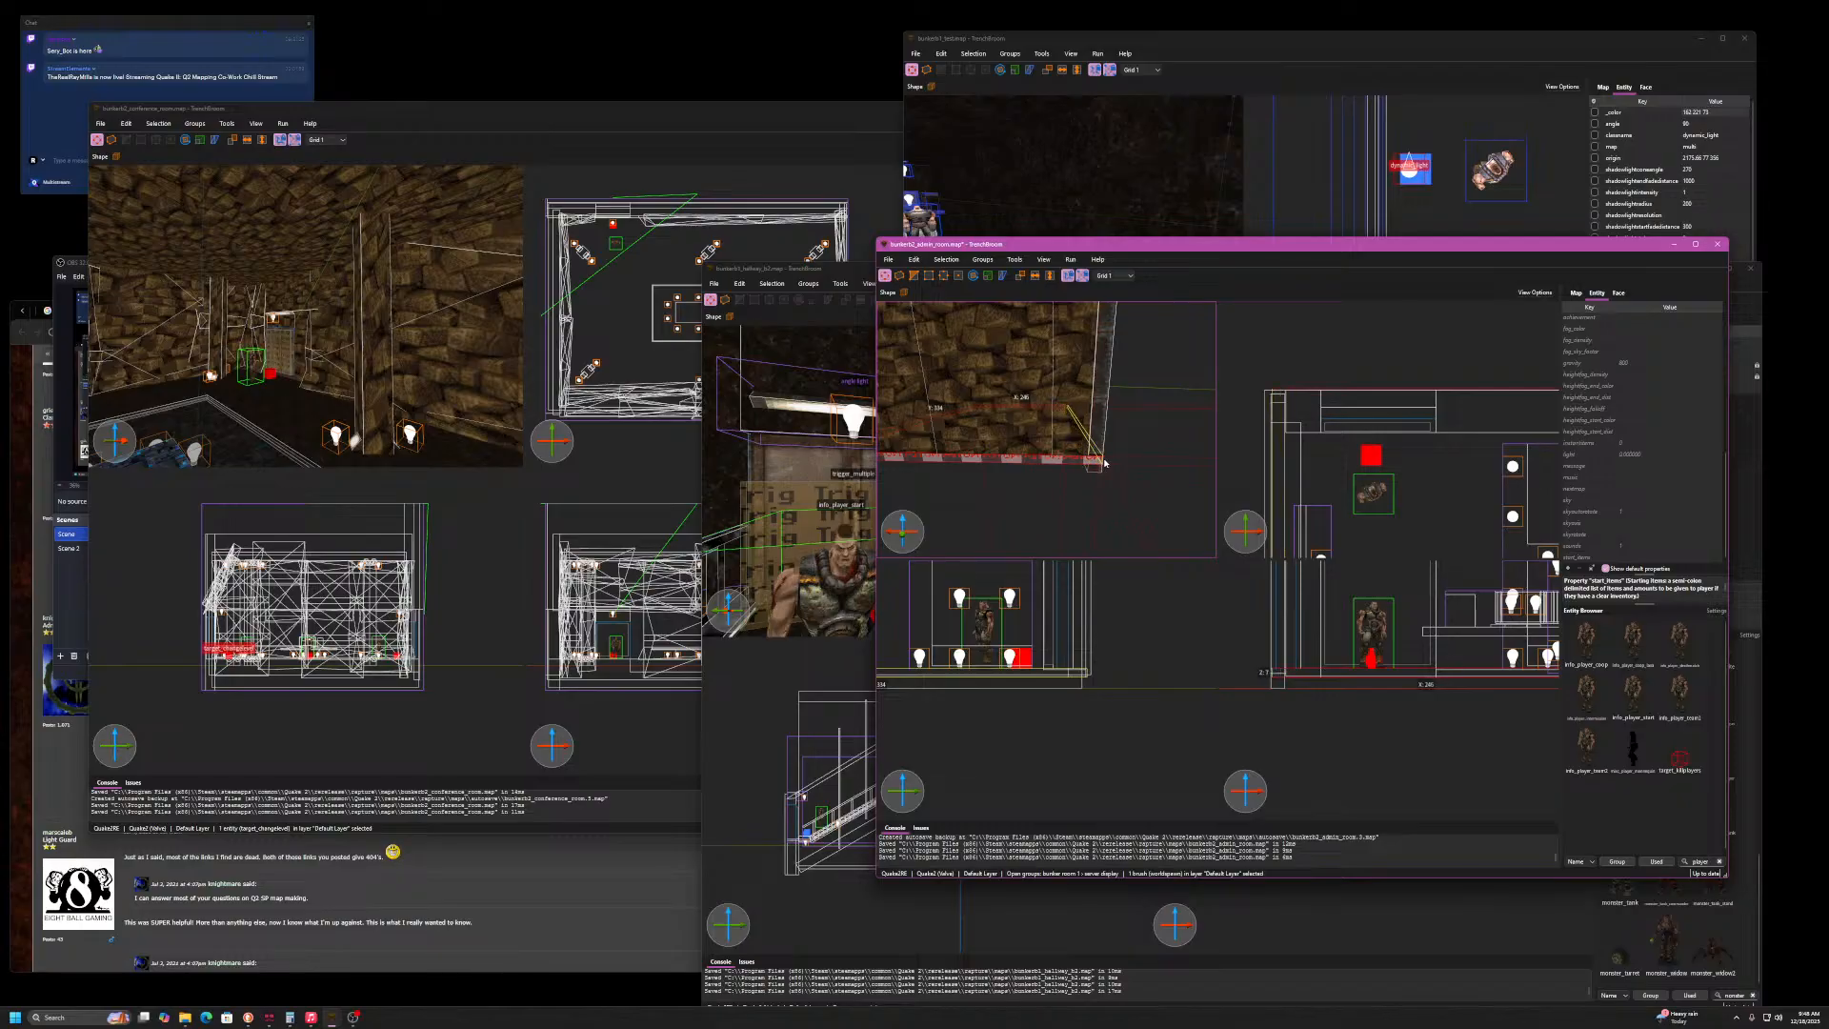
- Select the outer side wall, then the wall piece between the corner and the doorway, and duplicate that piece
{"action": "left_click", "coordinate": [1101, 459]}
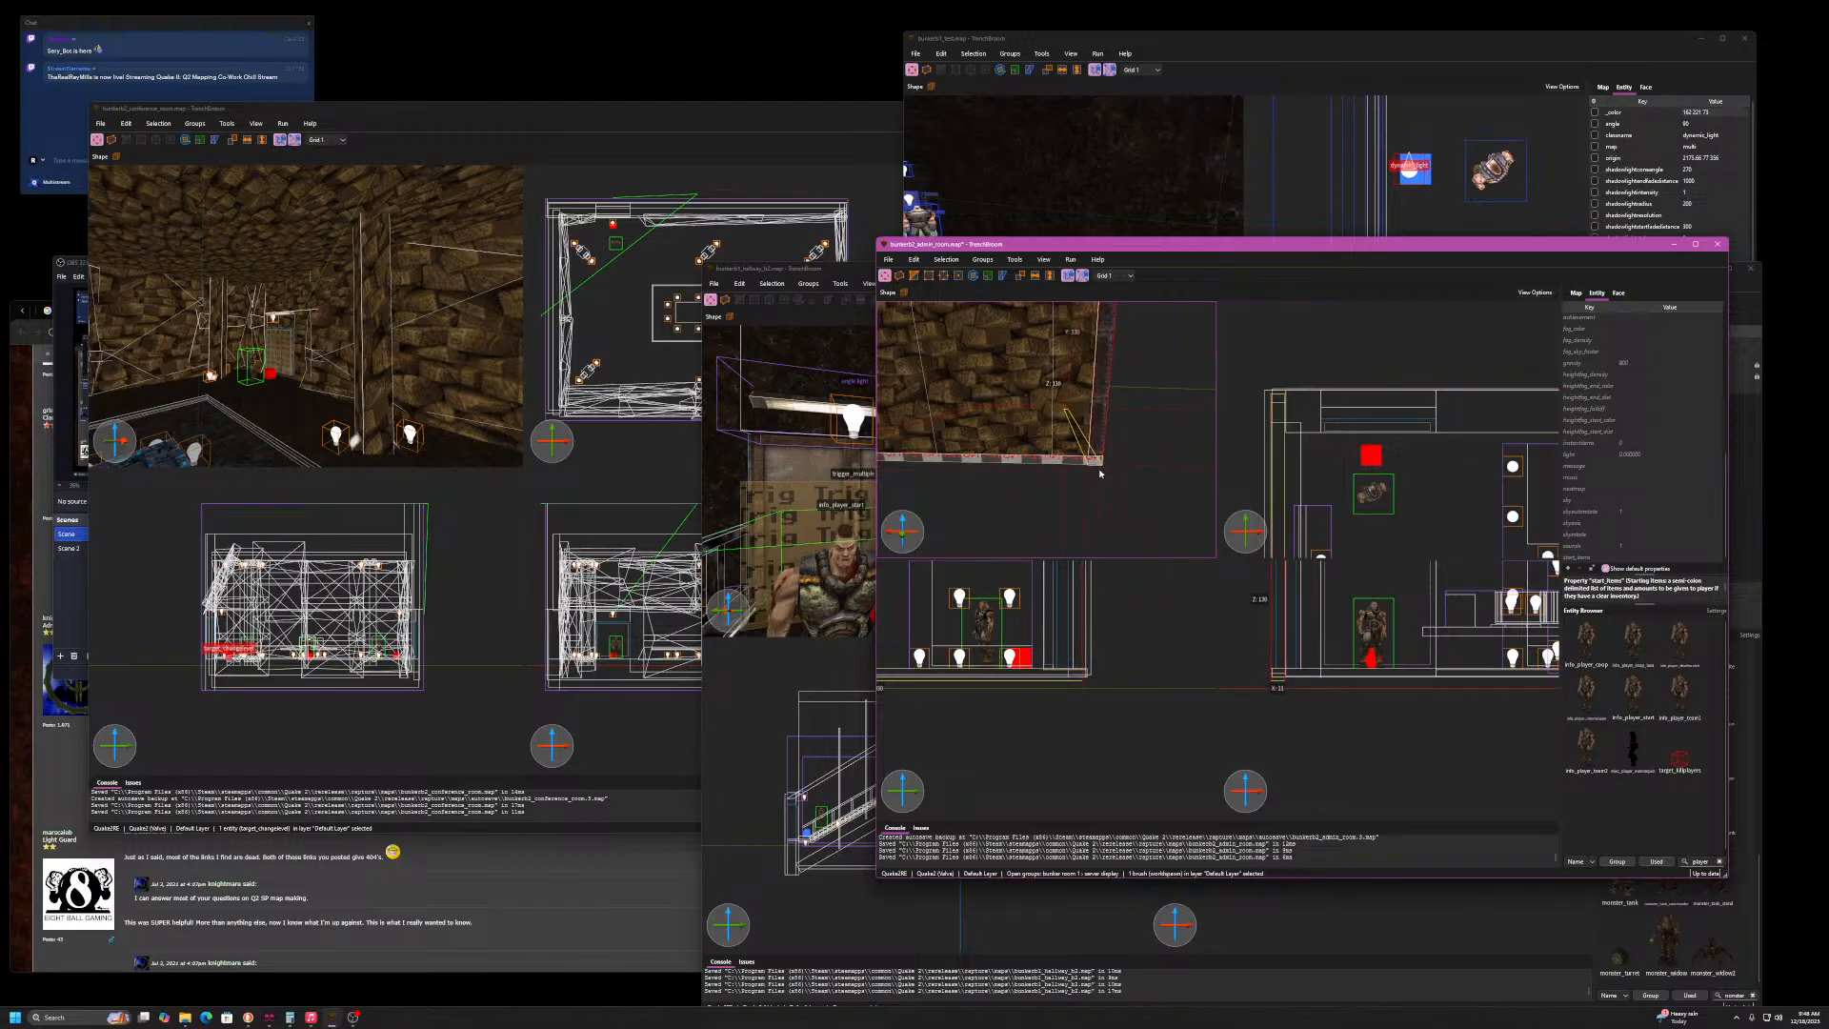
{"action": "key", "text": "d"}
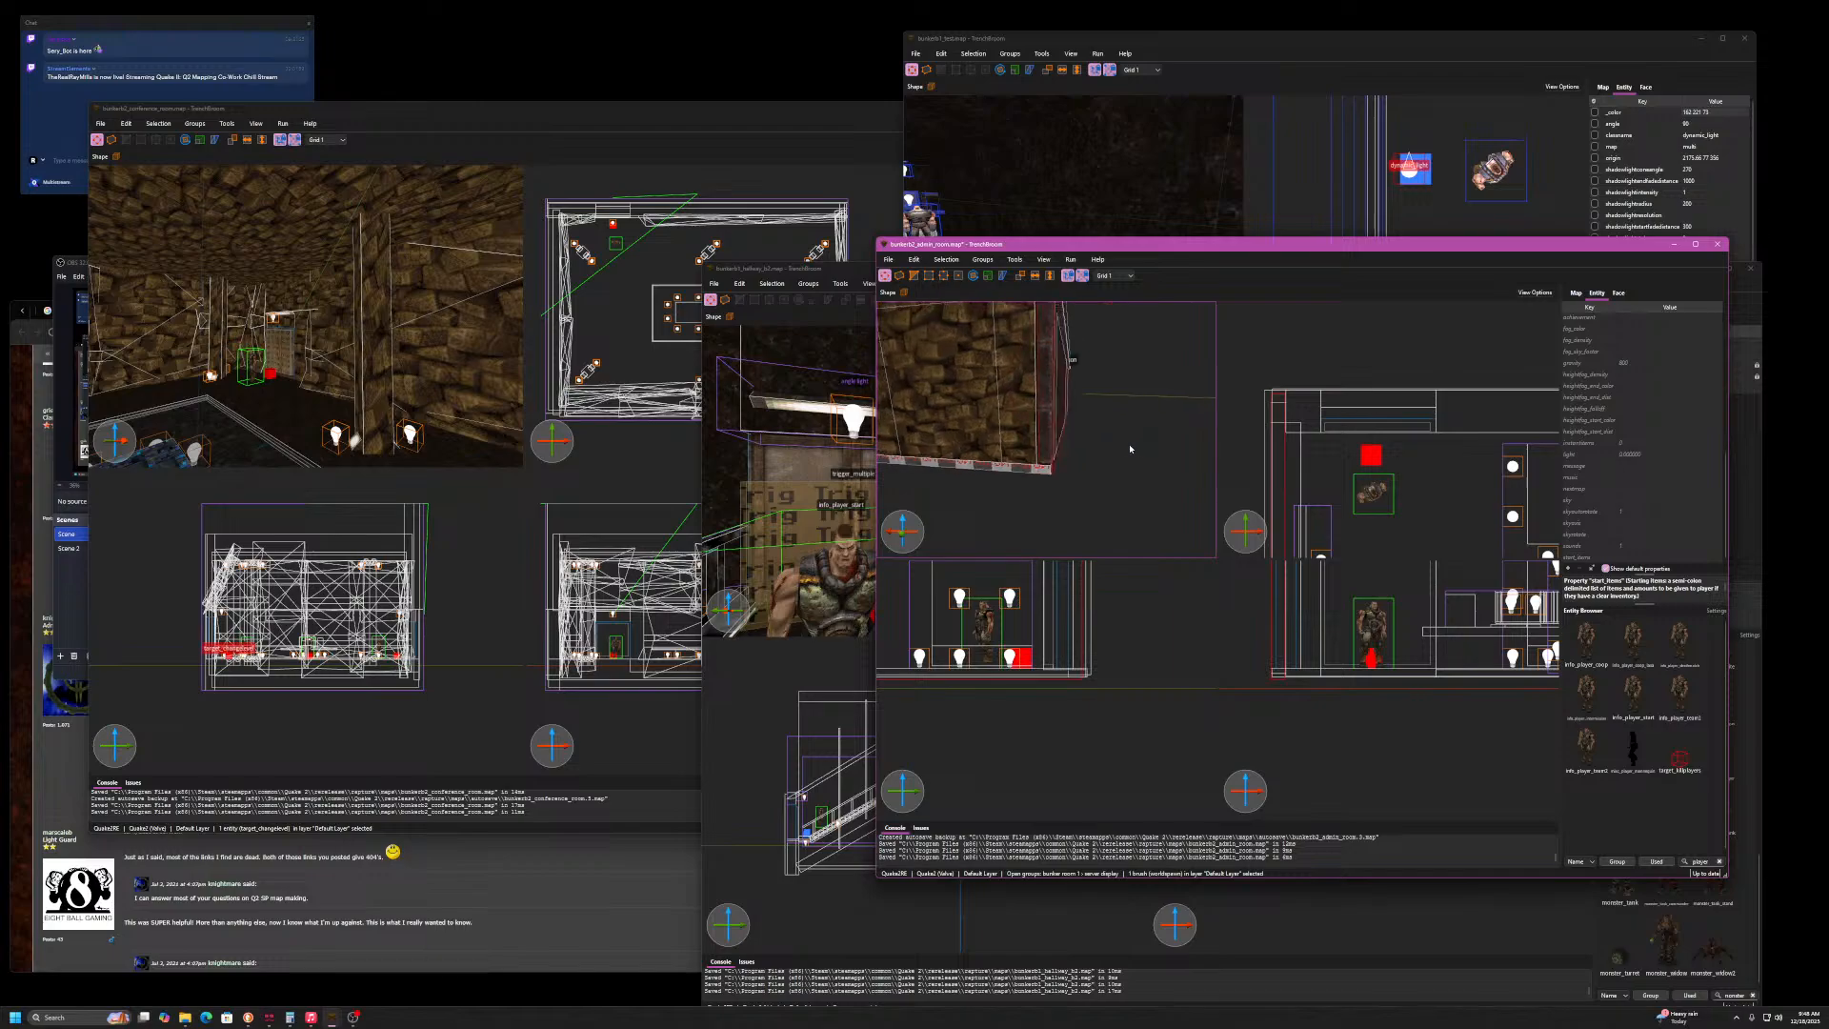
{"action": "mouse_move", "coordinate": [1132, 449]}
{"action": "right_mouse_down"}
{"action": "mouse_move", "coordinate": [1061, 441]}
{"action": "mouse_move", "coordinate": [1133, 439]}
{"action": "right_mouse_up"}
{"action": "key", "text": "a"}
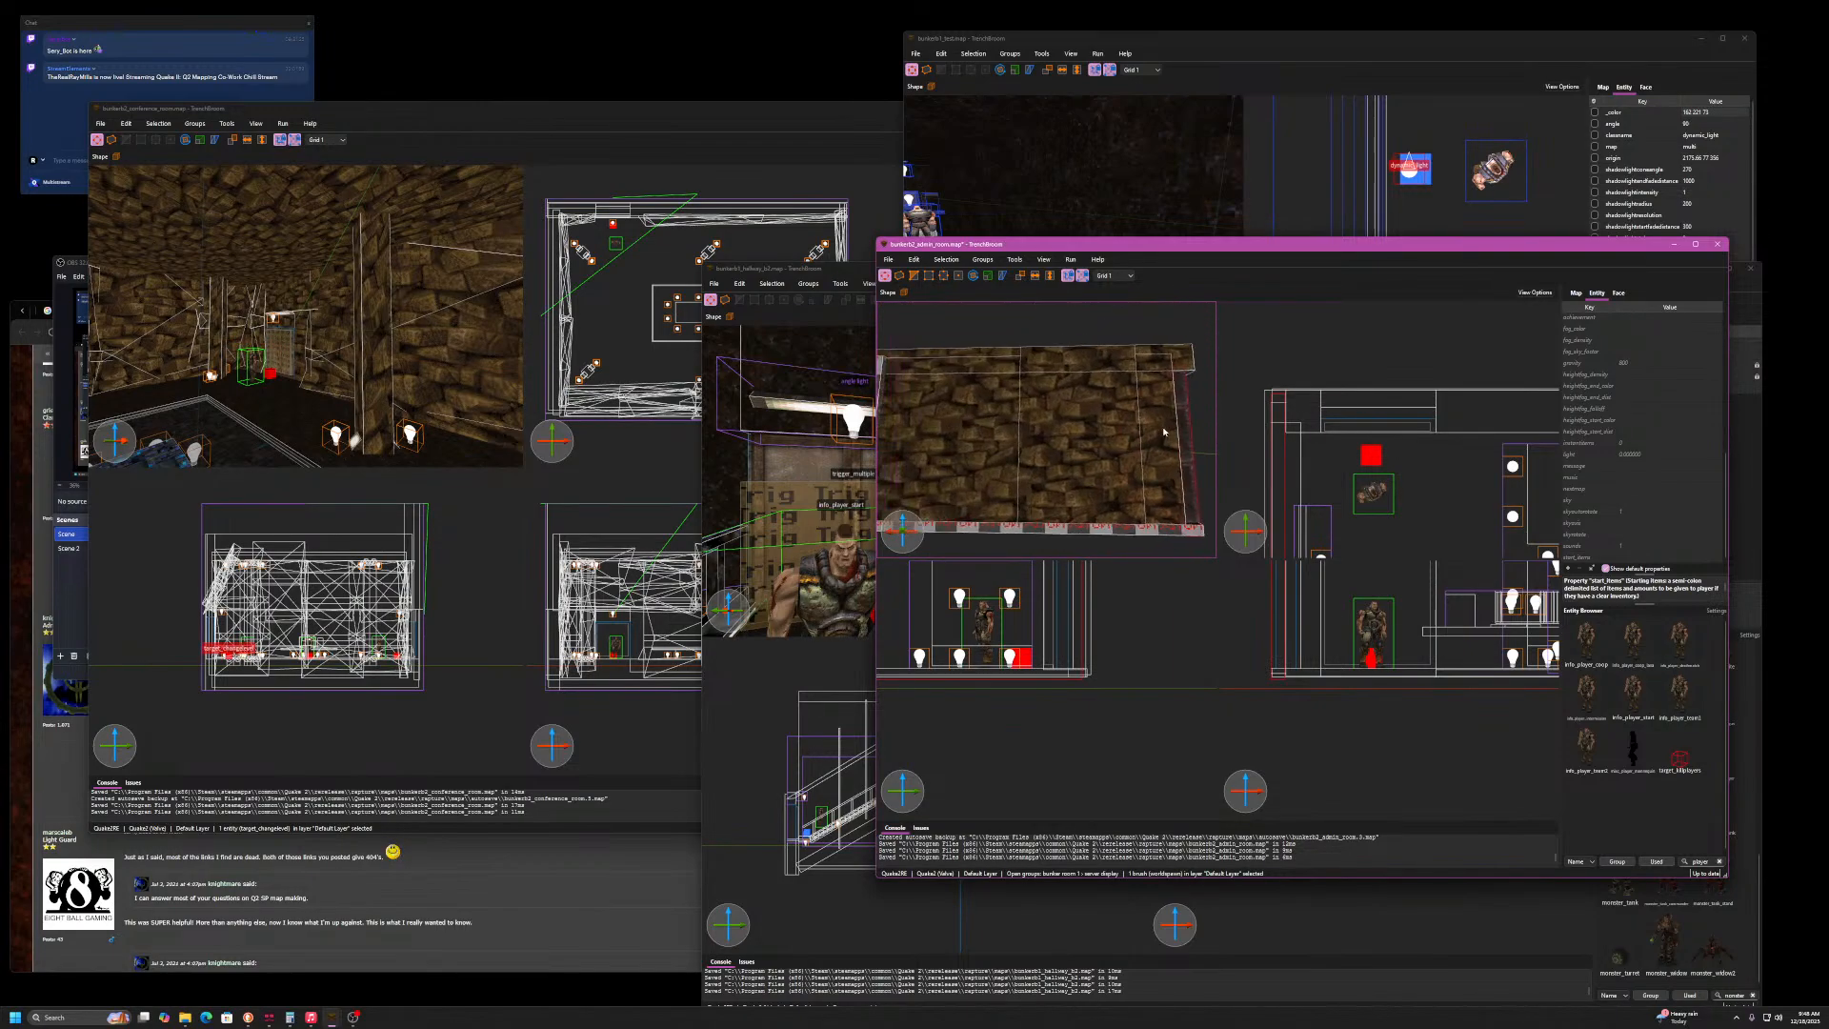
{"action": "left_click", "coordinate": [1133, 439]}
{"action": "key", "text": "ctrl+d"}
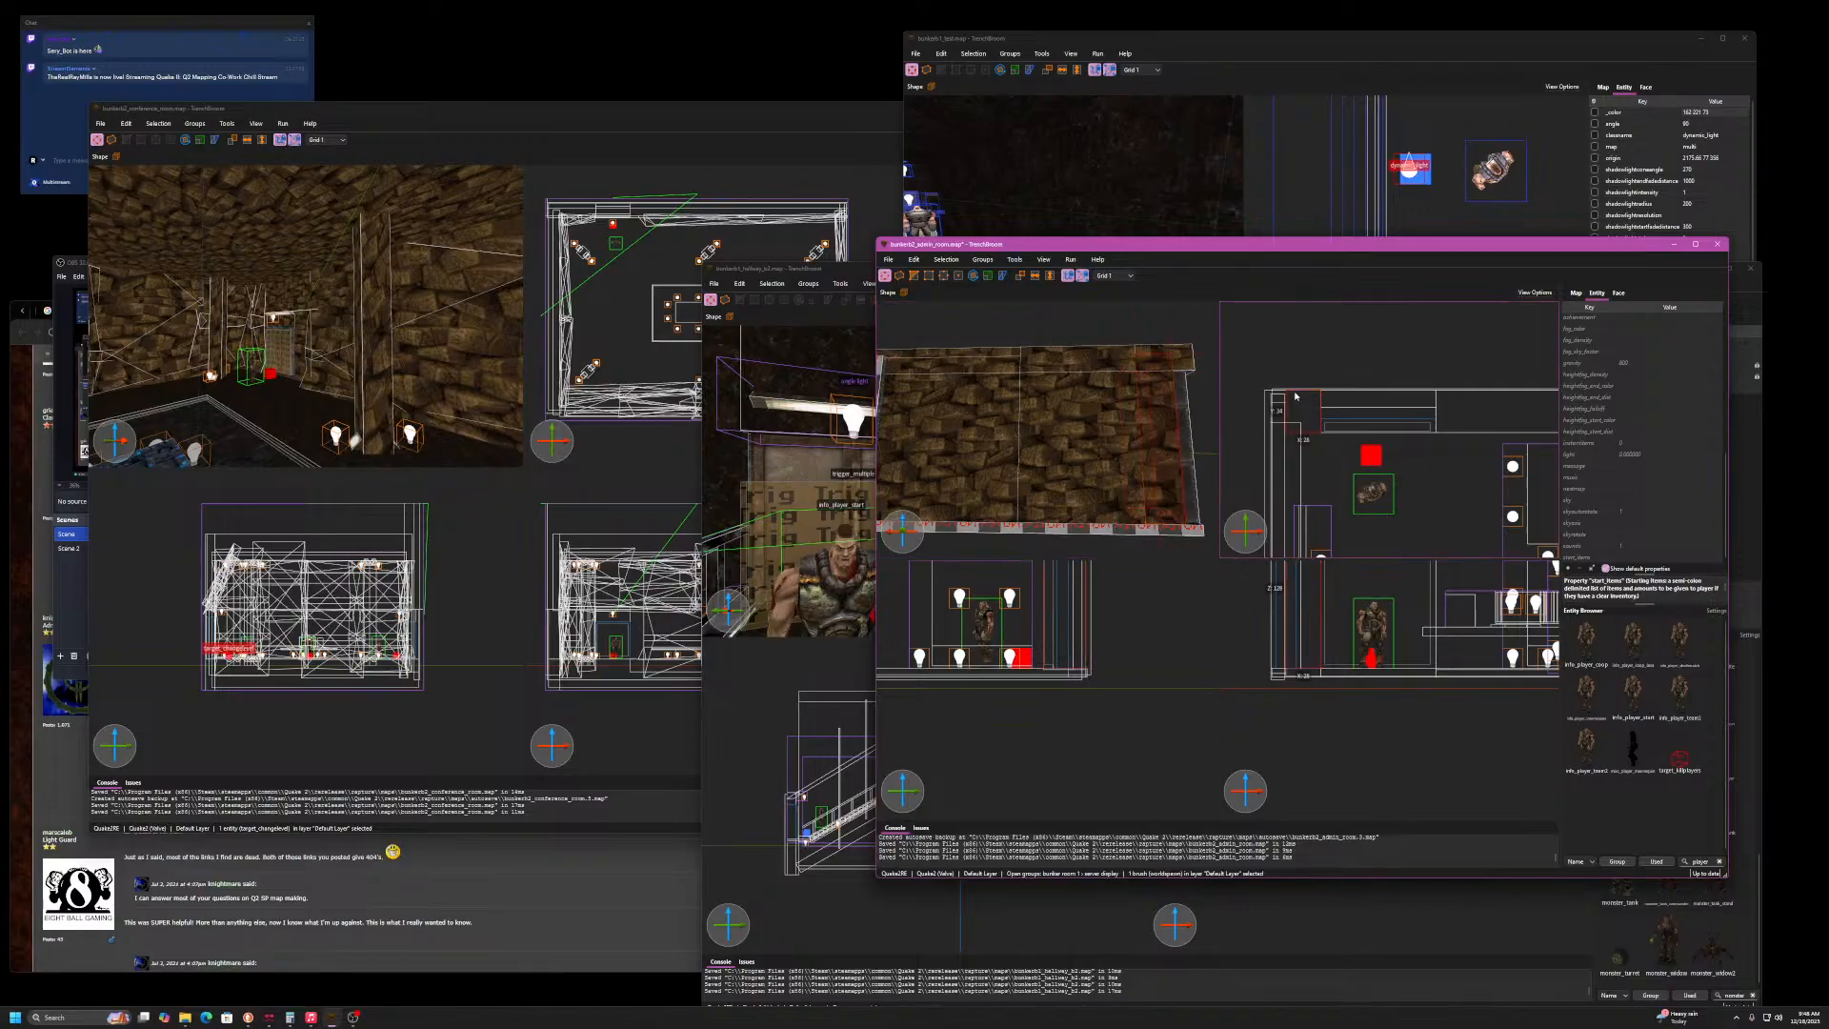
- Adjust the thickness of the wall piece between the room's corner and the doorway
{"action": "left_click_drag", "start_coordinate": [1300, 391], "coordinate": [1302, 410]}
{"action": "key", "text": "d"}
{"action": "right_click_drag", "start_coordinate": [1208, 404], "coordinate": [1150, 404]}
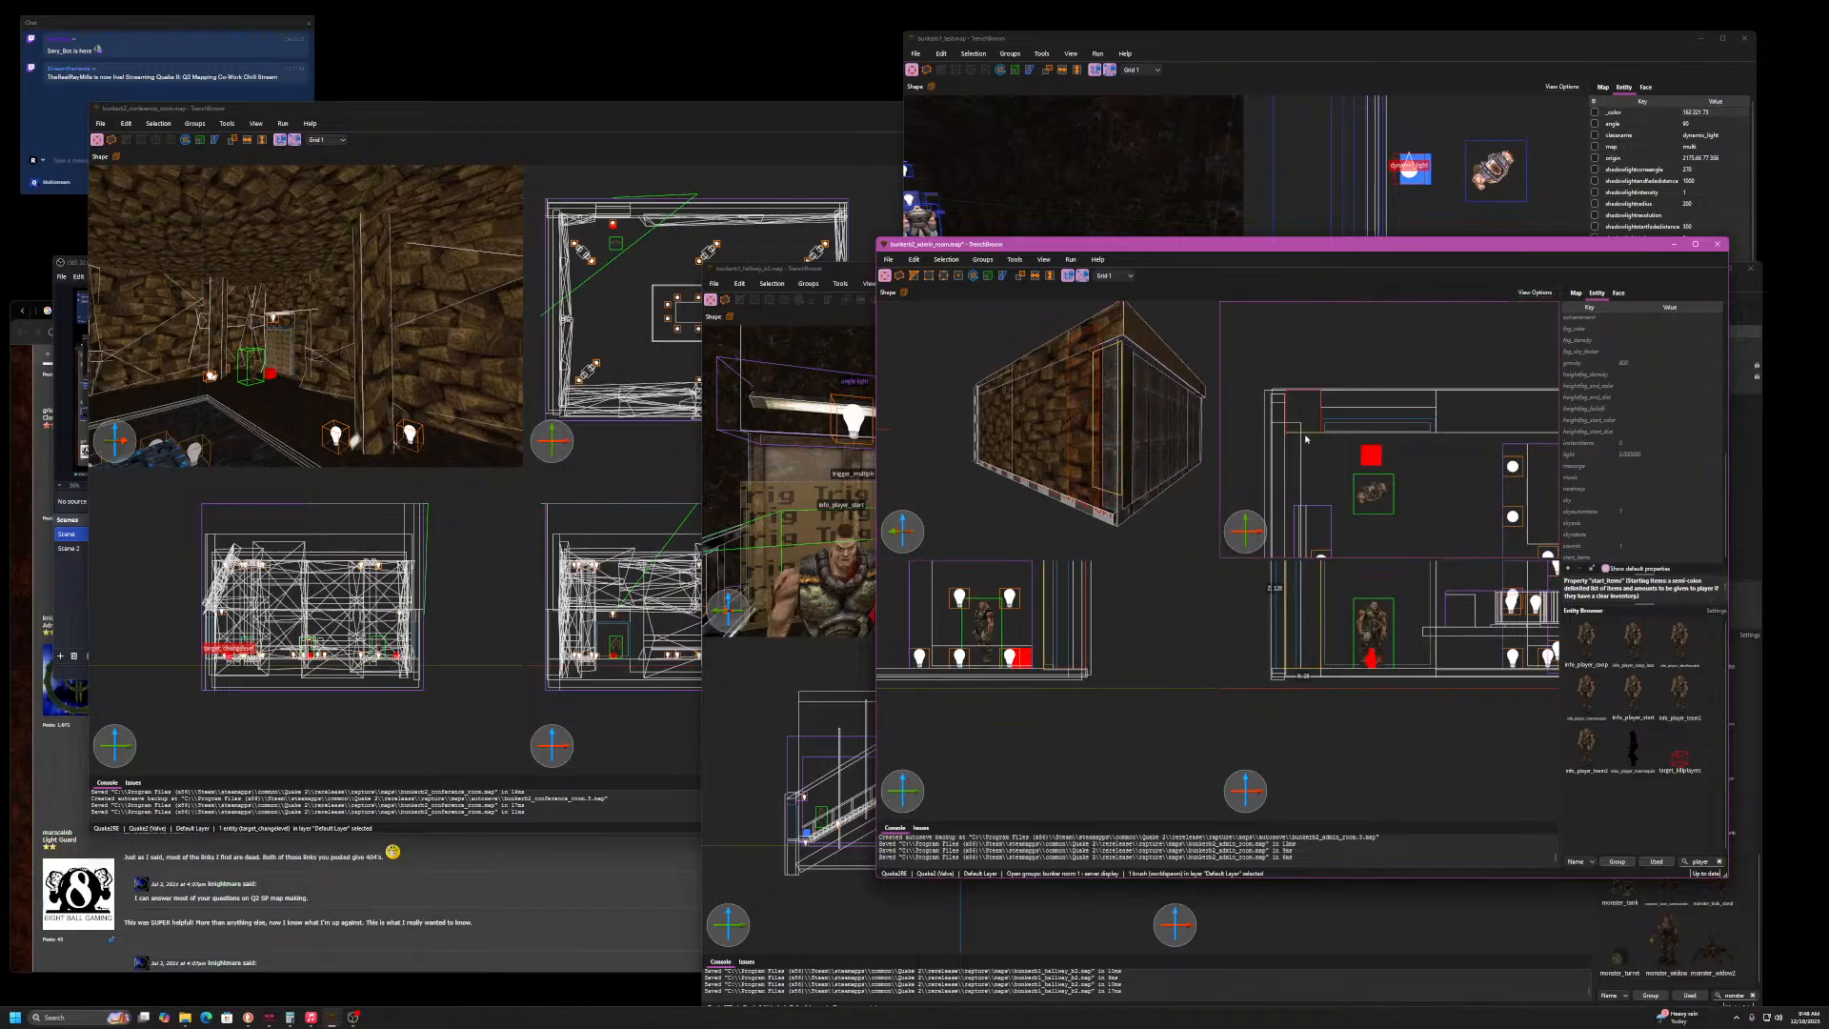
{"action": "left_click_drag", "start_coordinate": [1306, 439], "coordinate": [1301, 423]}
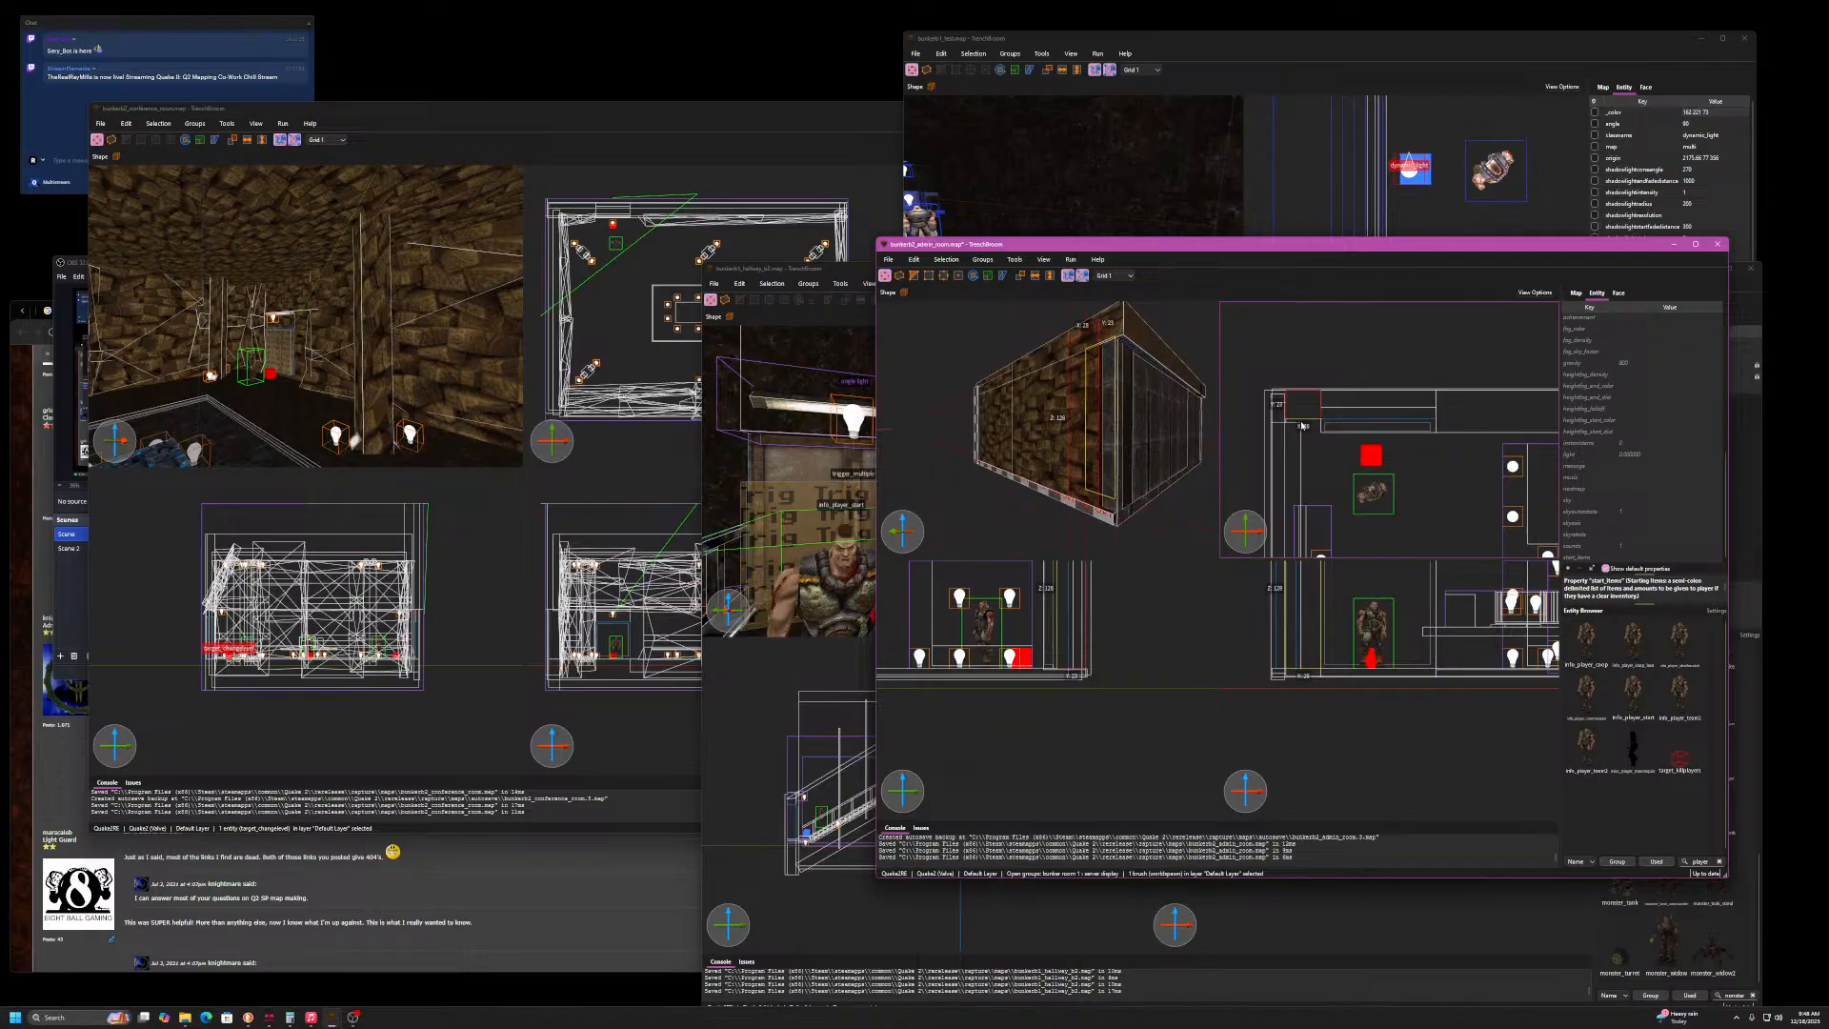
{"action": "left_click_drag", "start_coordinate": [1302, 425], "coordinate": [1303, 428]}
- Select the wall pieces on both sides of the doorway and align their inner faces with the door recess
{"action": "left_click", "coordinate": [1462, 428], "text": "ctrl"}
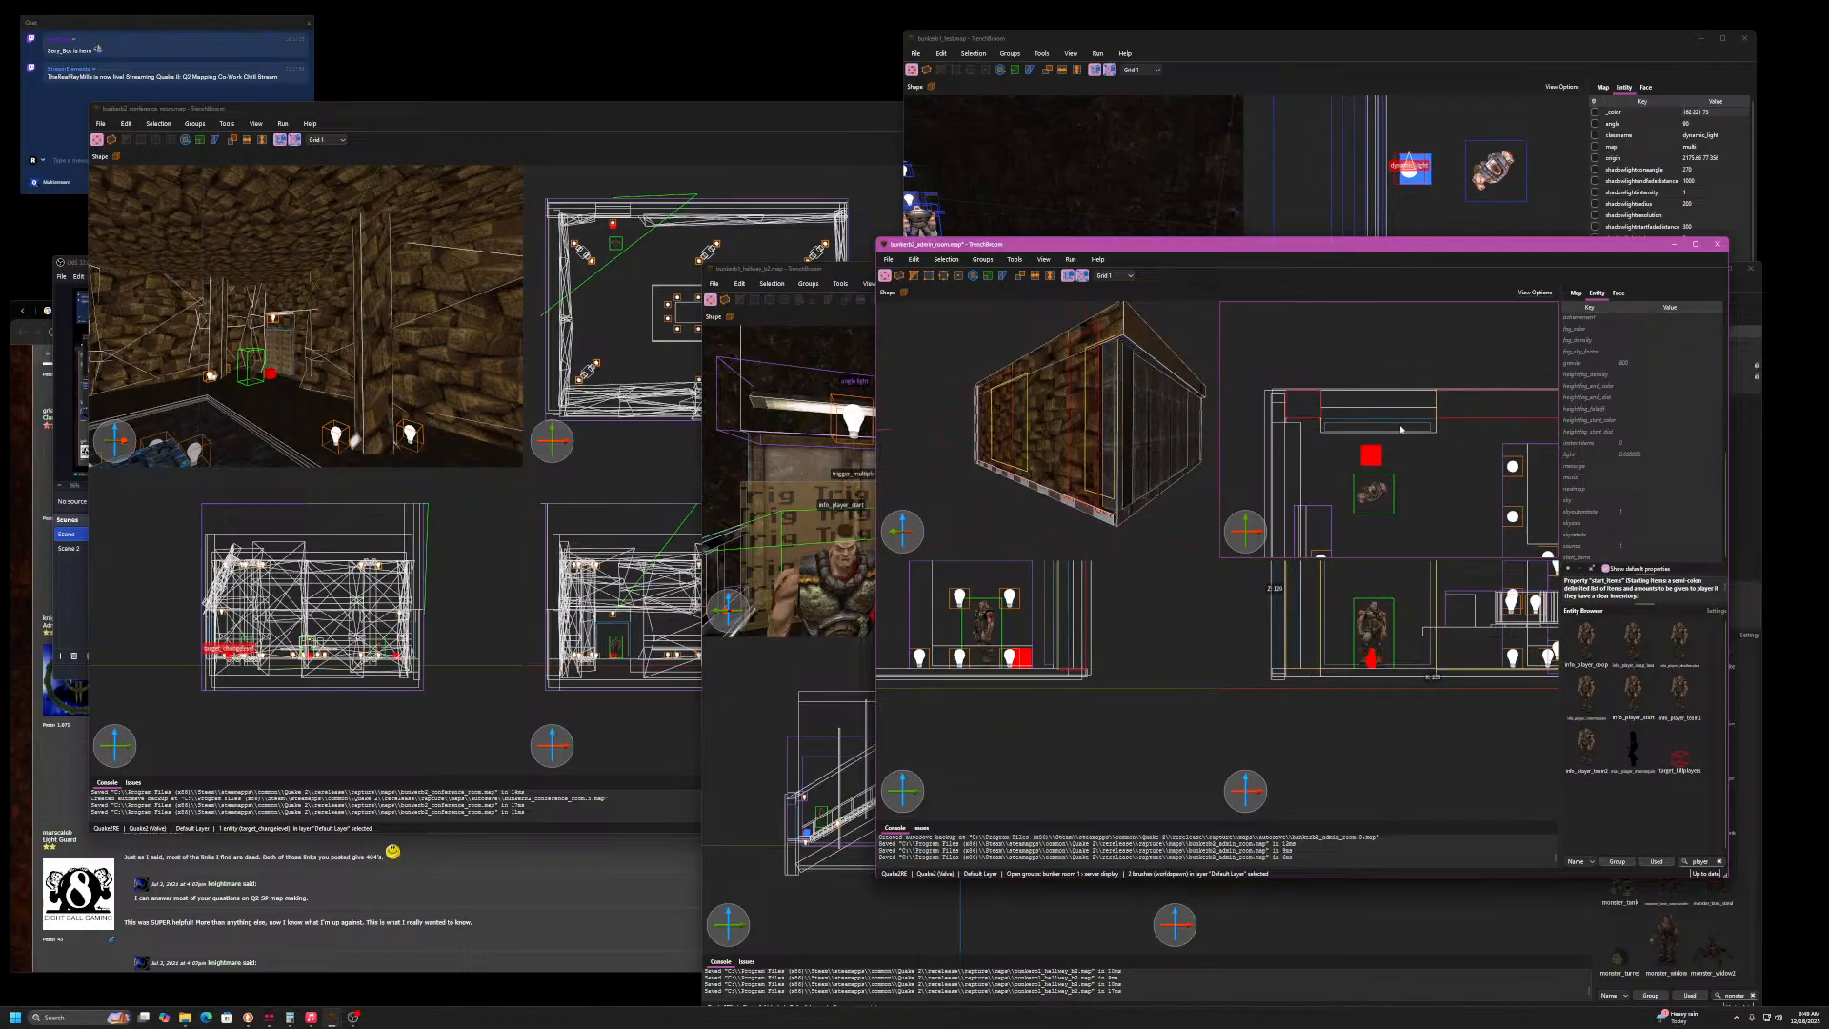
{"action": "left_click", "coordinate": [1379, 426]}
{"action": "left_click", "coordinate": [1459, 425]}
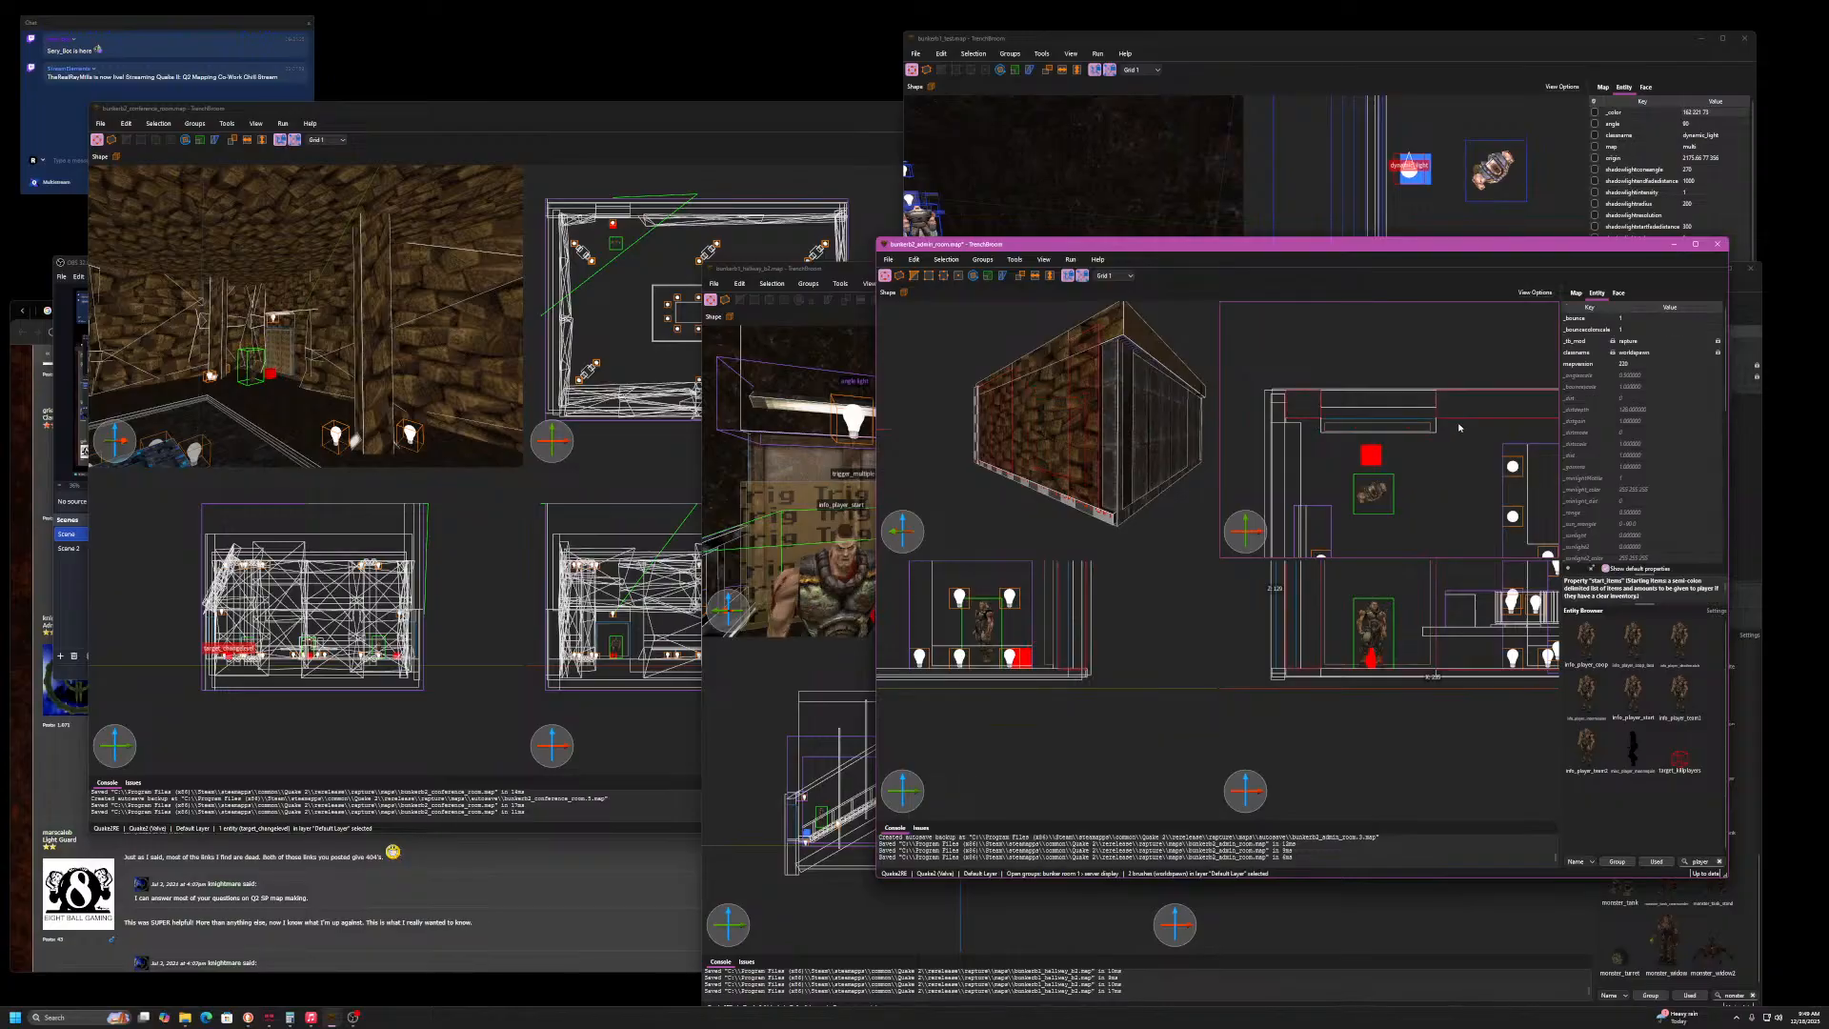
{"action": "left_click", "coordinate": [1460, 431]}
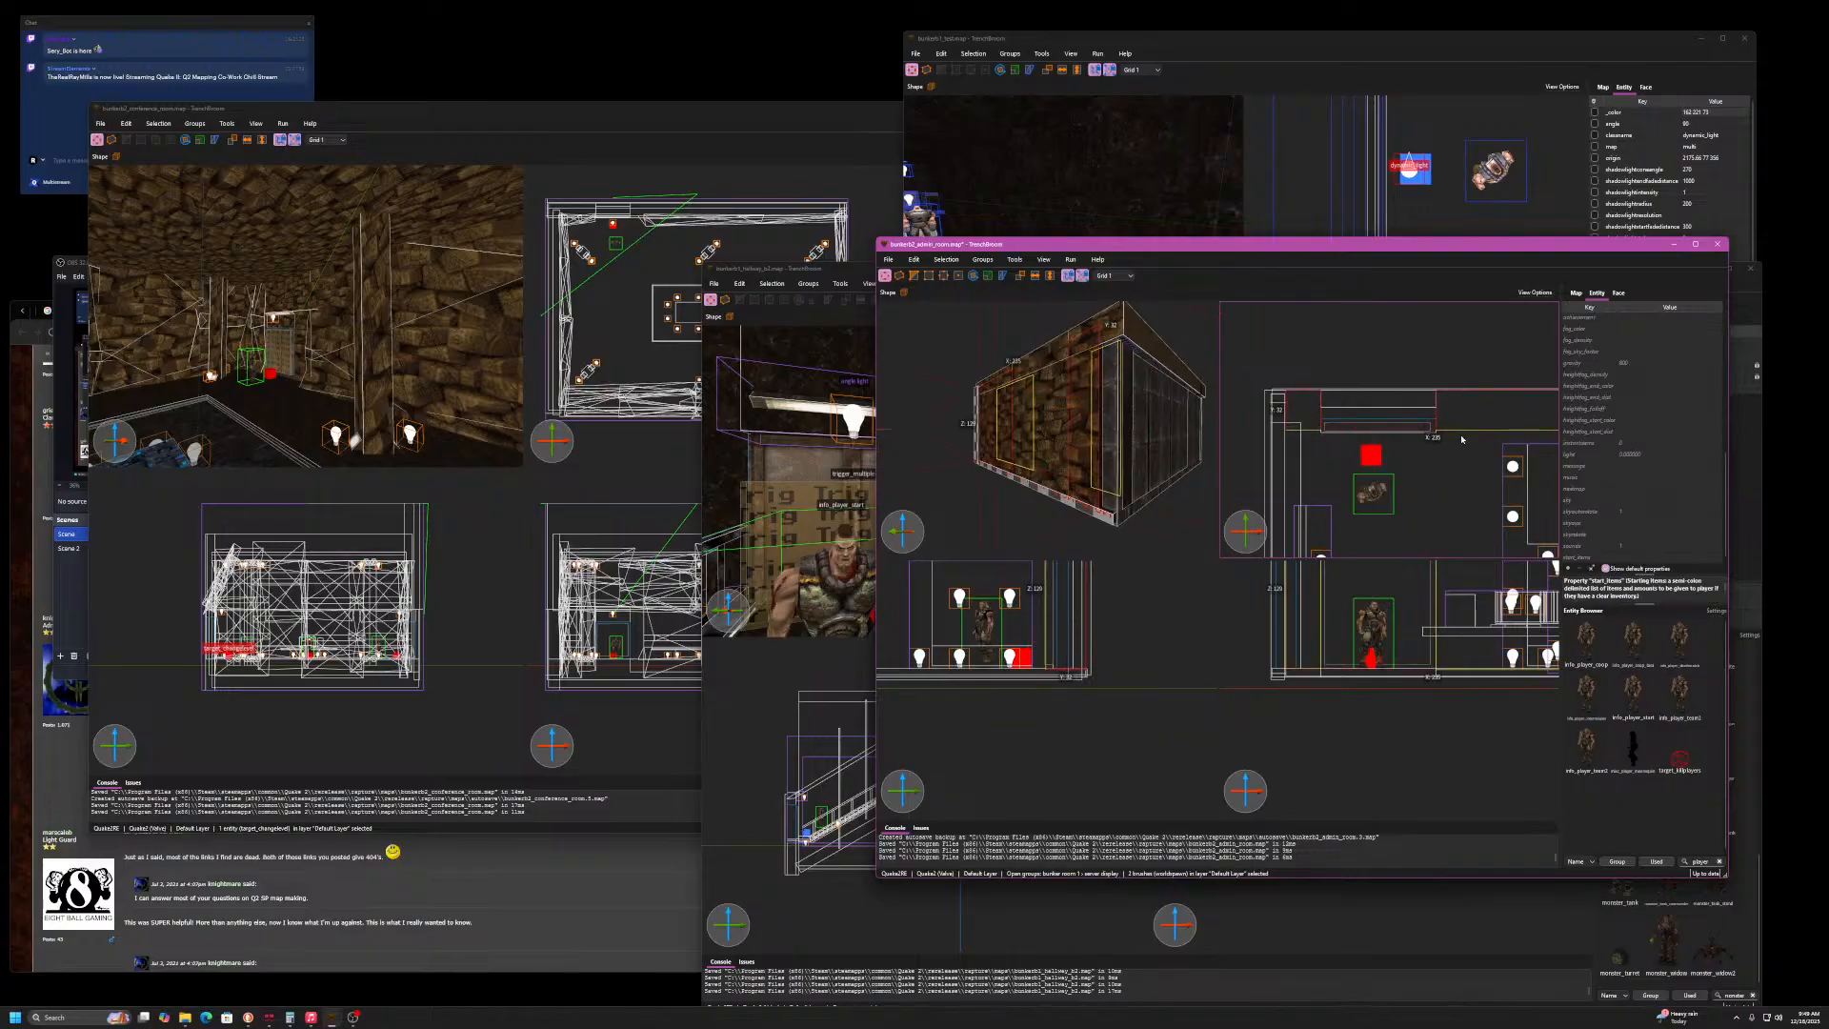
{"action": "left_click_drag", "start_coordinate": [1463, 441], "coordinate": [1467, 436]}
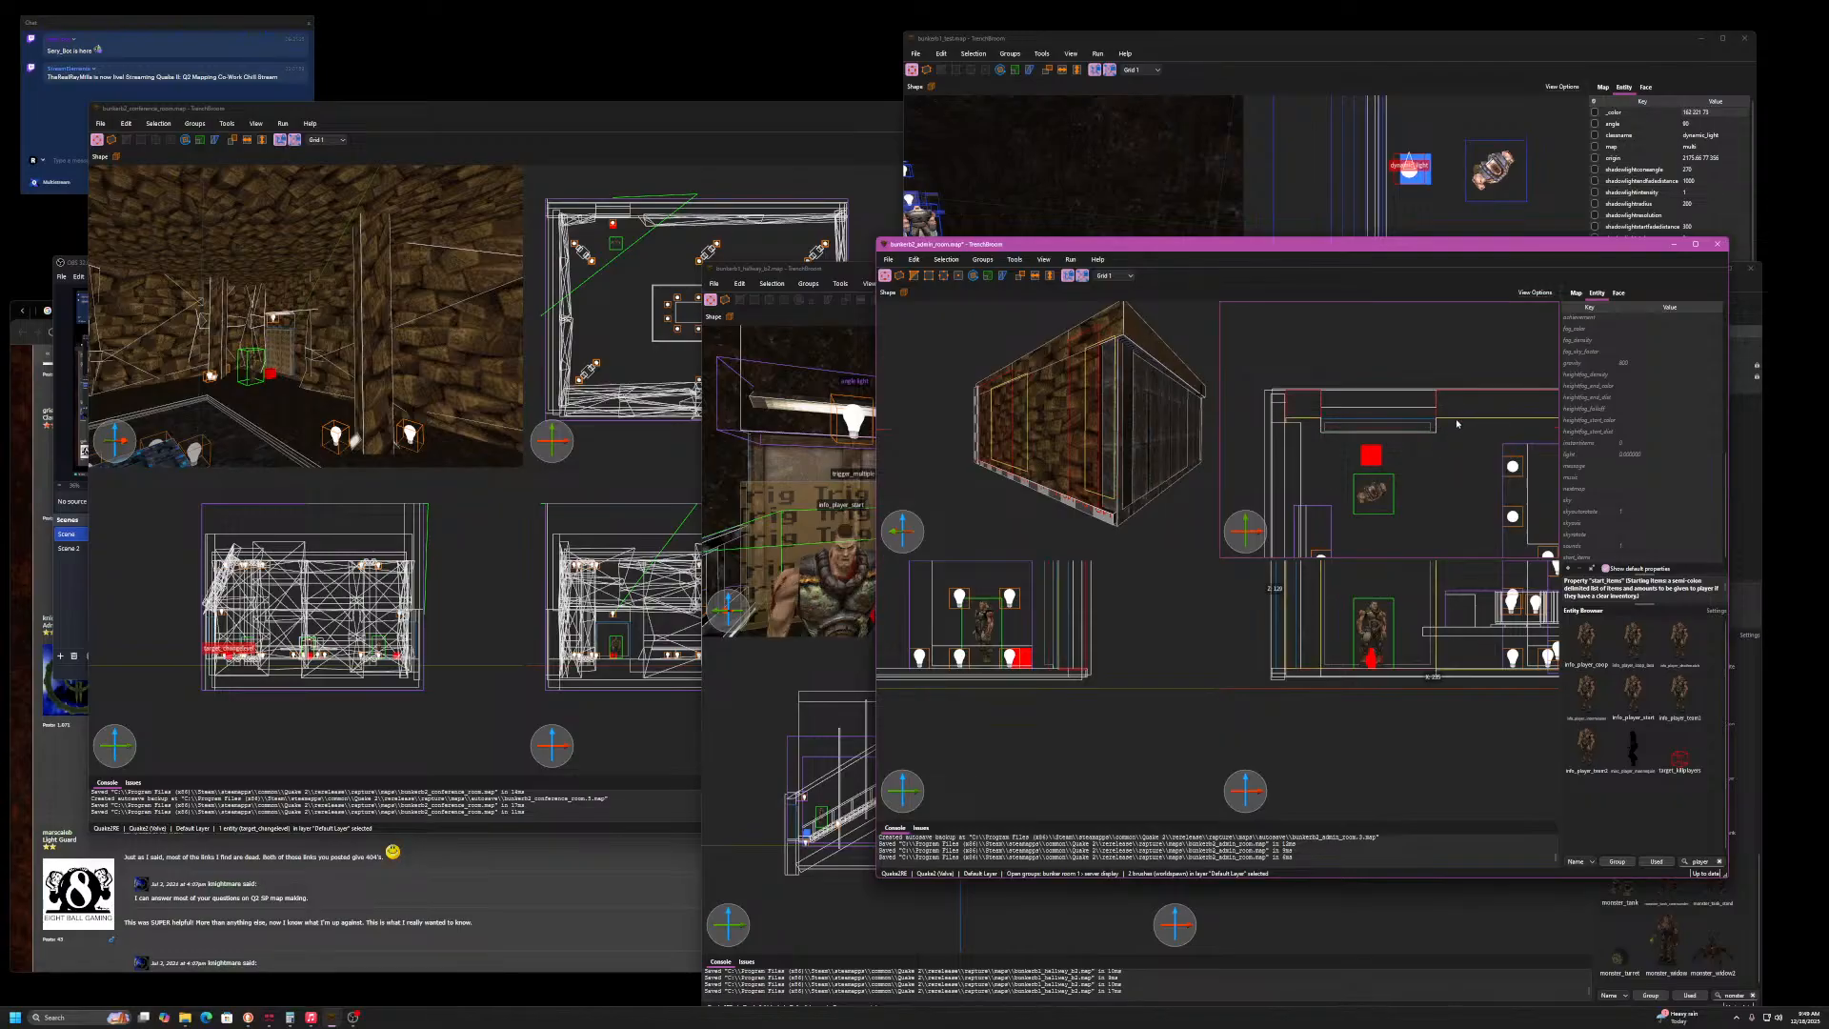
{"action": "left_click", "coordinate": [1429, 425]}
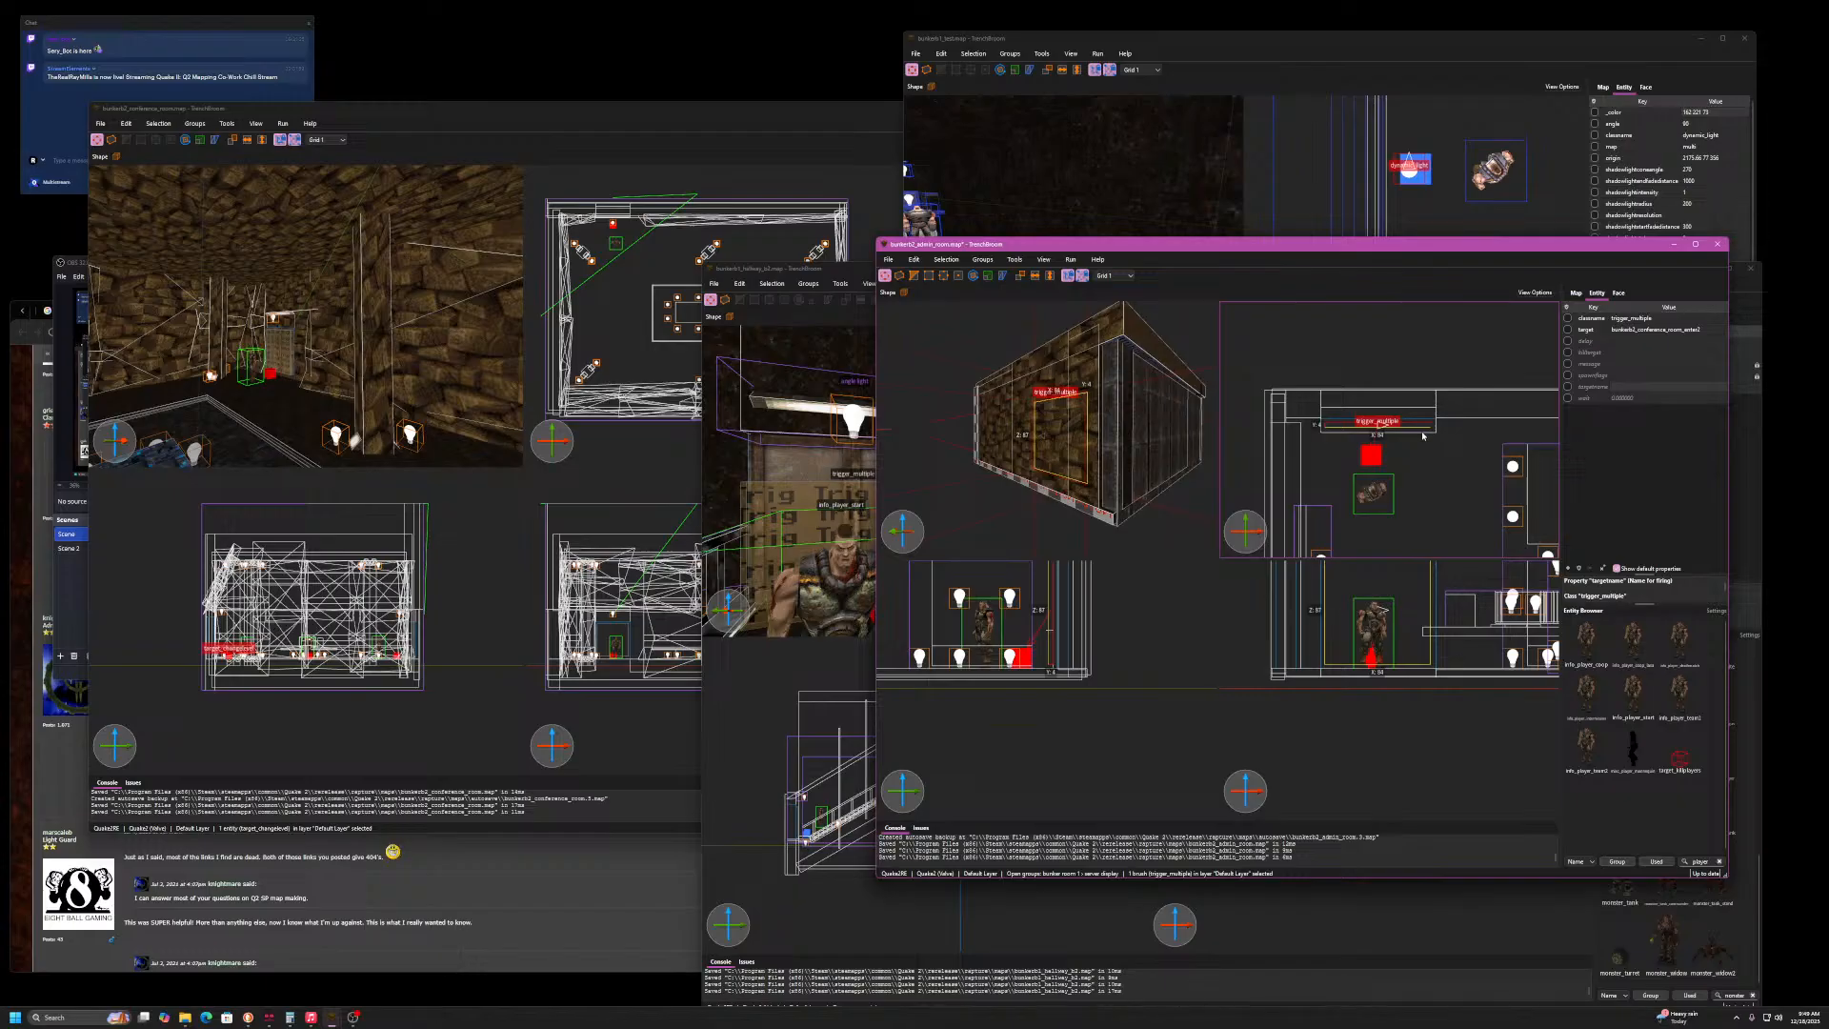
{"action": "left_click", "coordinate": [1450, 412]}
{"action": "left_click", "coordinate": [1305, 413], "text": "ctrl"}
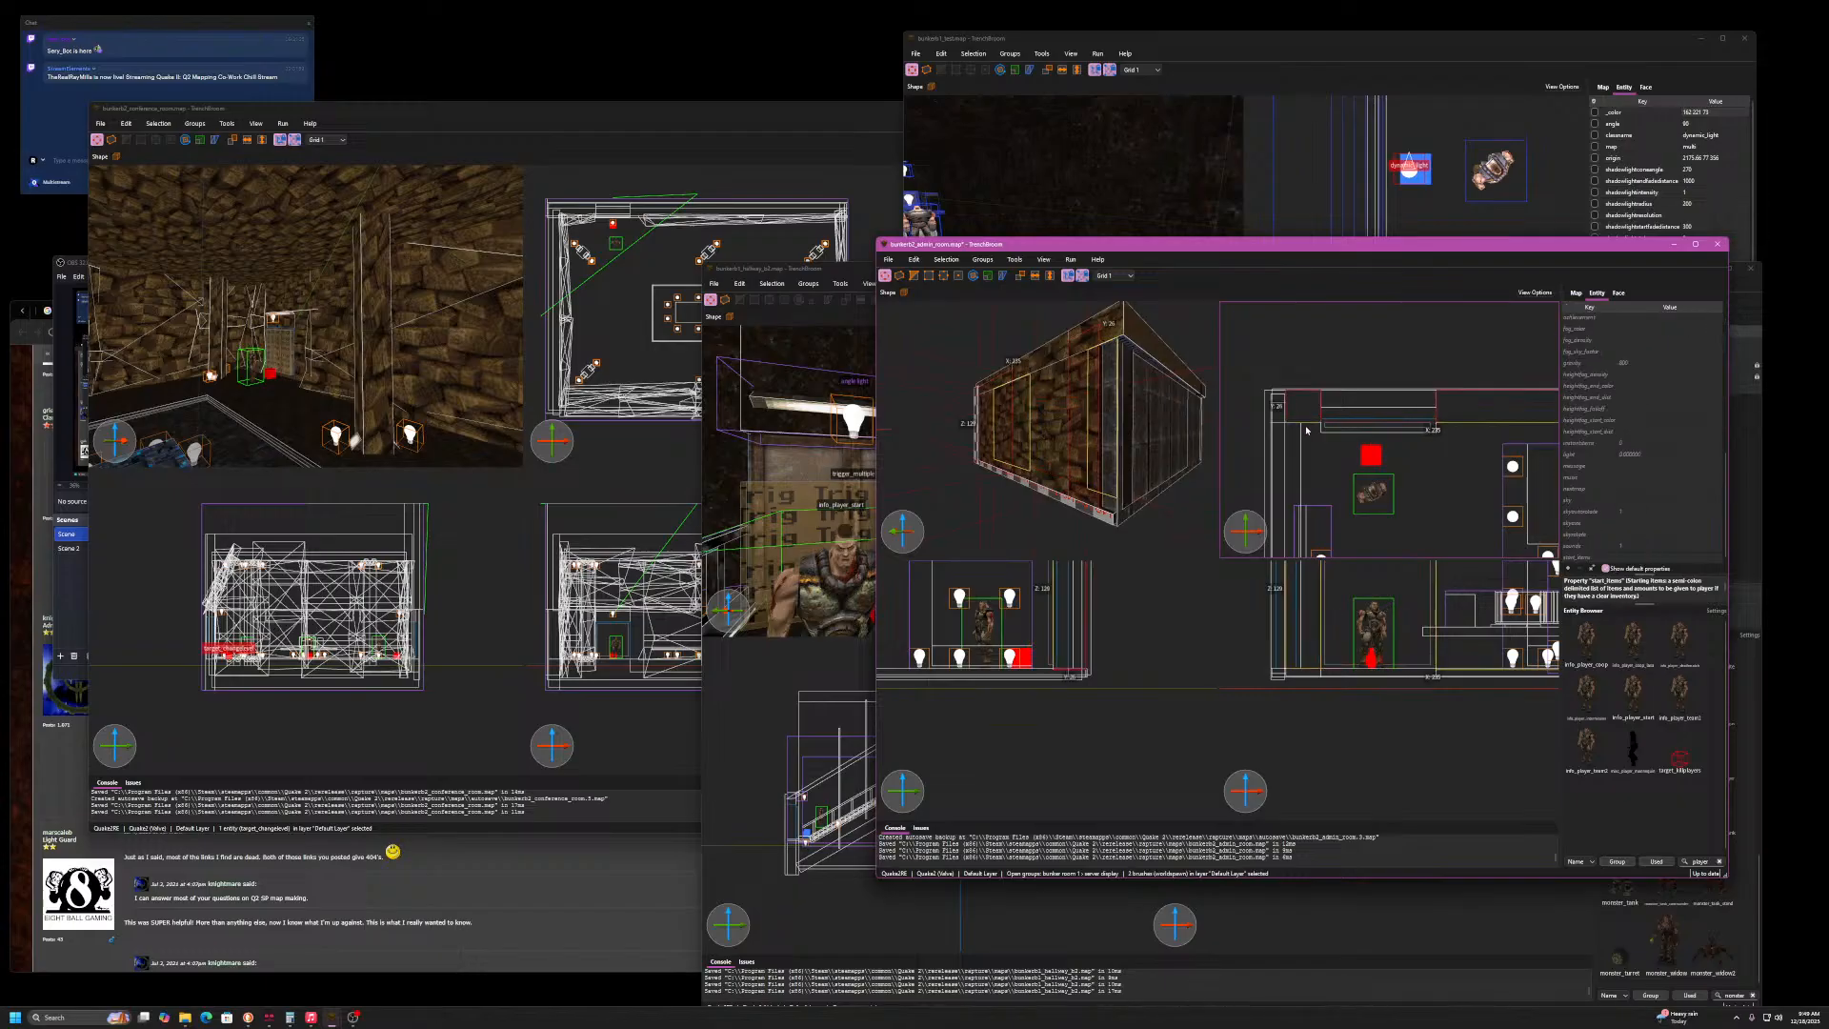
{"action": "left_click_drag", "start_coordinate": [1306, 431], "coordinate": [1310, 431]}
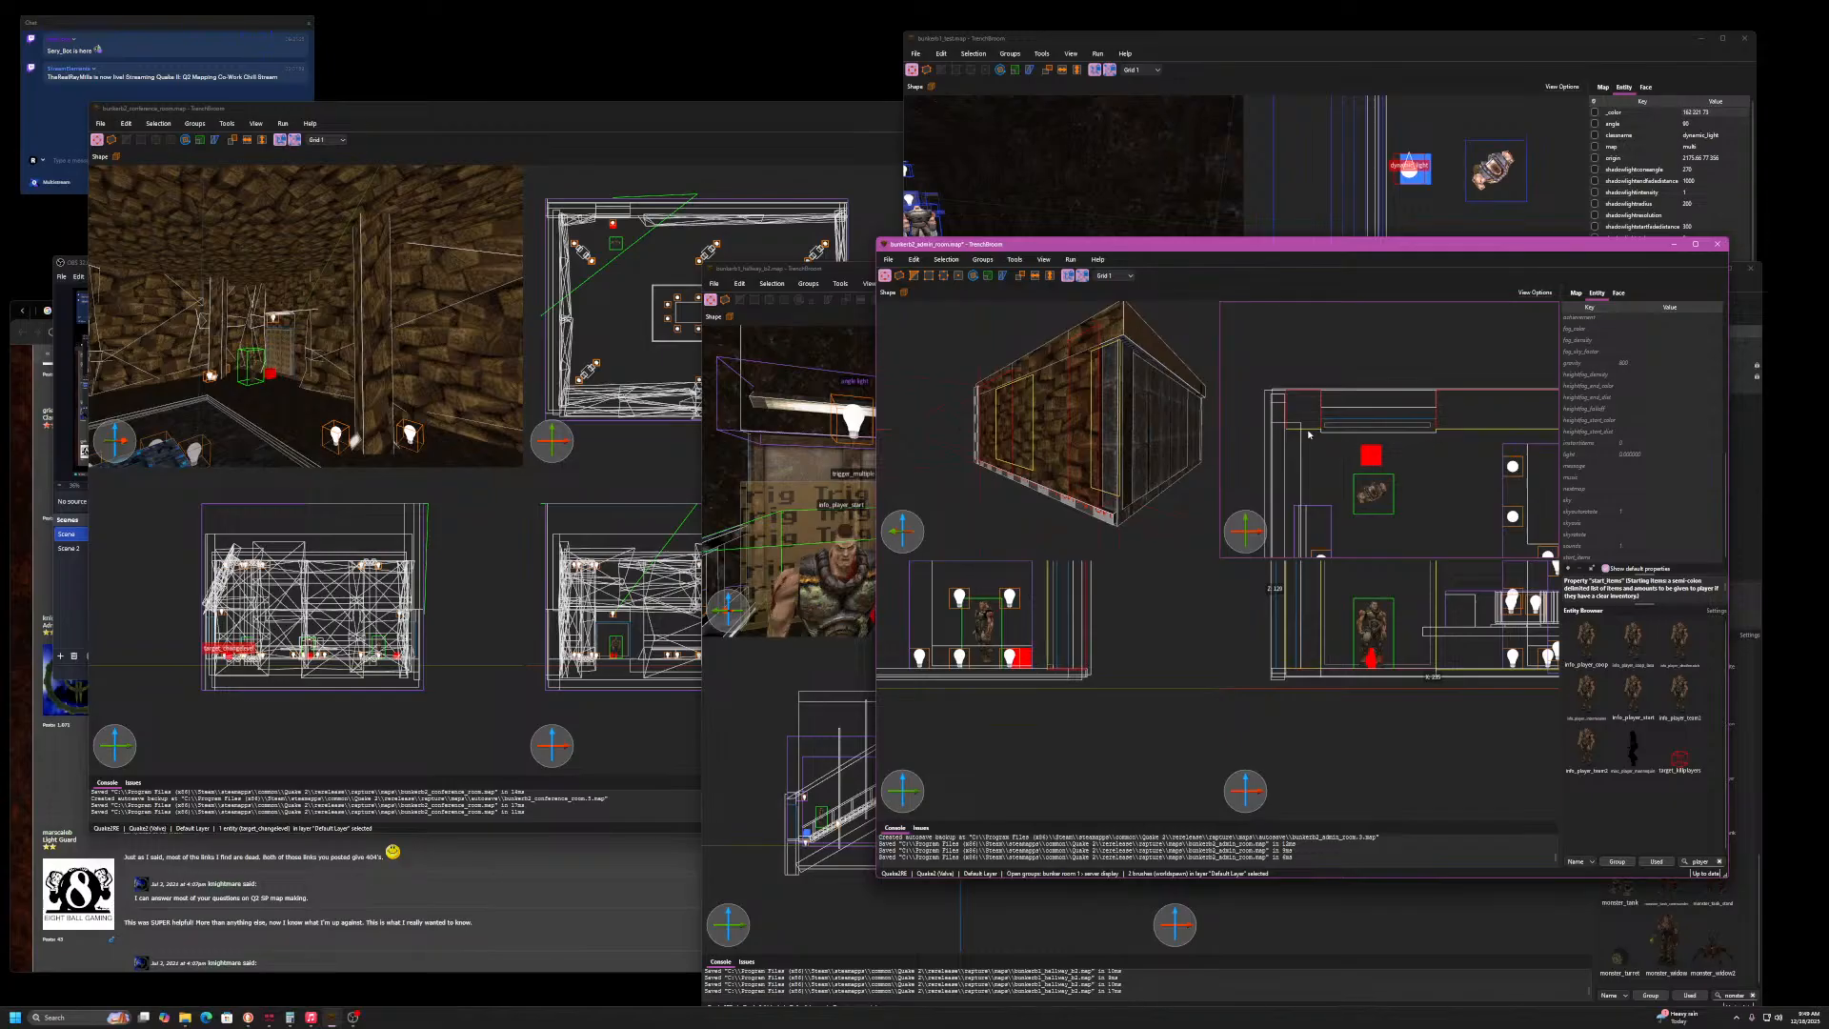
- Select the inner brushes lining the admin room's side wall and delete them
{"action": "mouse_move", "coordinate": [1390, 457]}
{"action": "right_mouse_down"}
{"action": "mouse_move", "coordinate": [1379, 355]}
{"action": "mouse_move", "coordinate": [1319, 374]}
{"action": "right_mouse_up"}
{"action": "left_click", "coordinate": [1281, 351]}
{"action": "left_click", "coordinate": [1276, 351], "text": "ctrl"}
{"action": "left_click", "coordinate": [1157, 405], "text": "ctrl"}
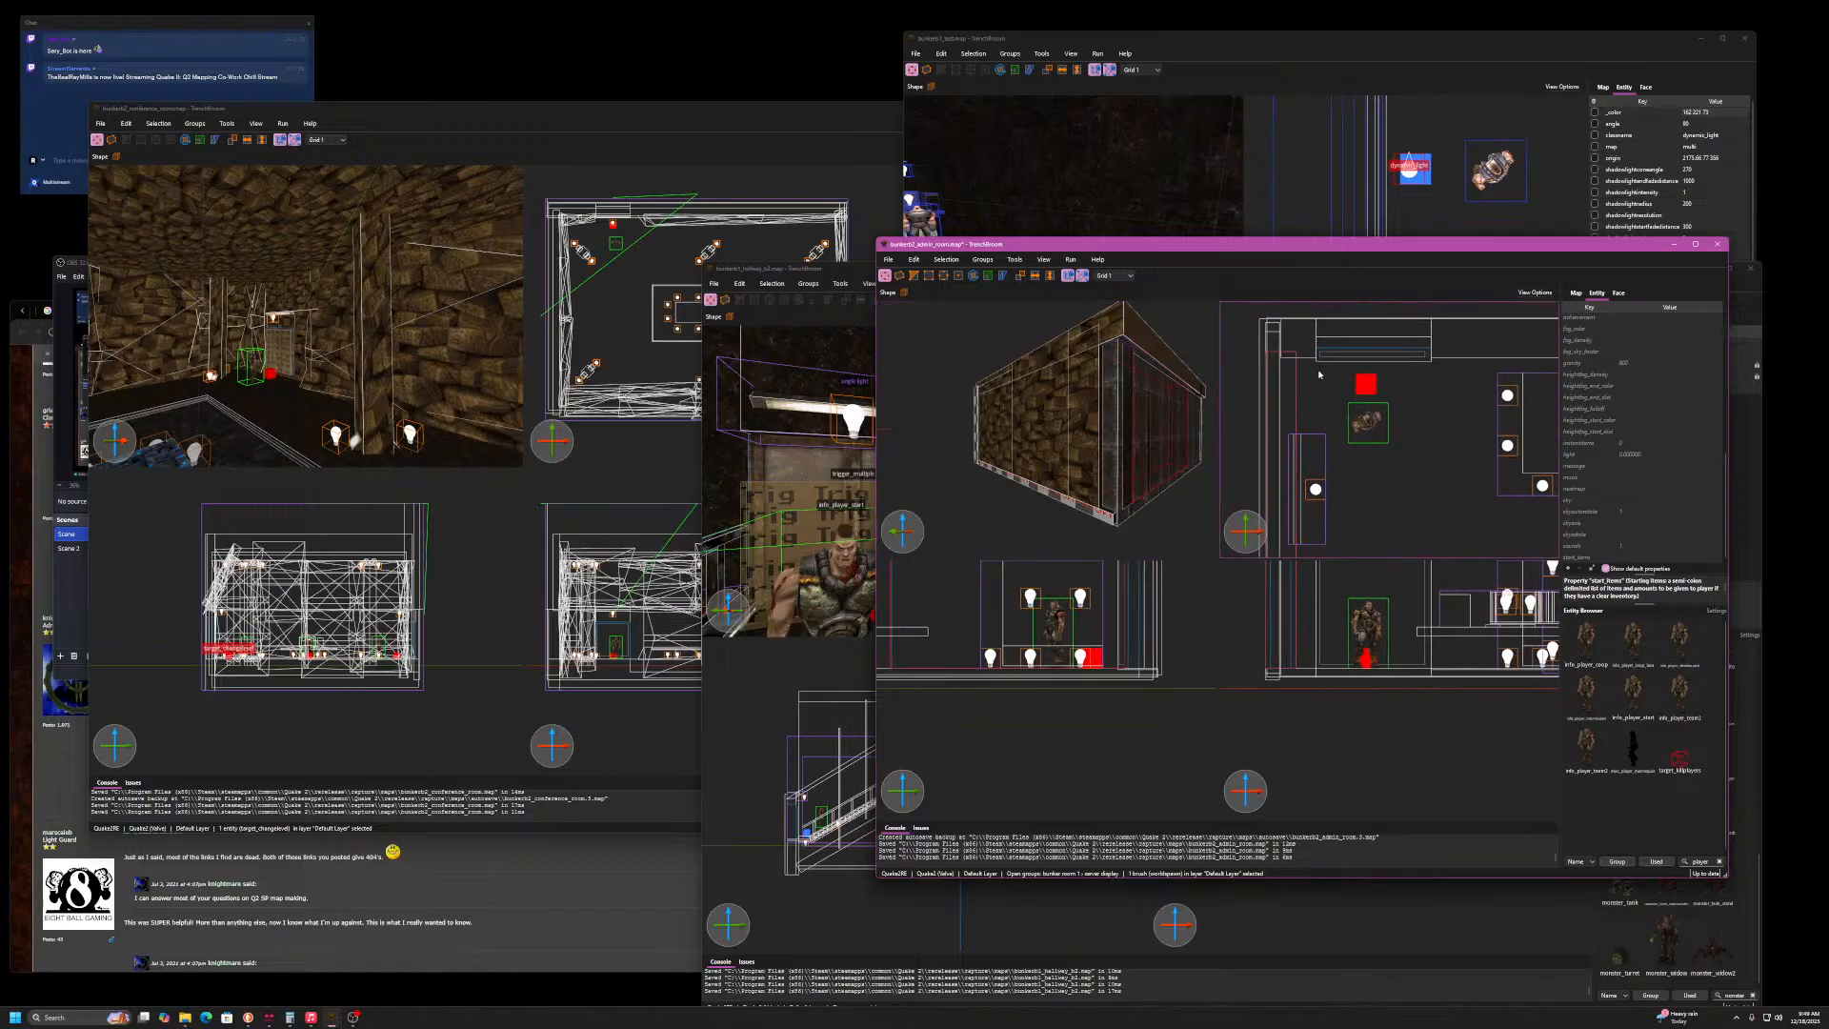
{"action": "left_click", "coordinate": [1319, 373]}
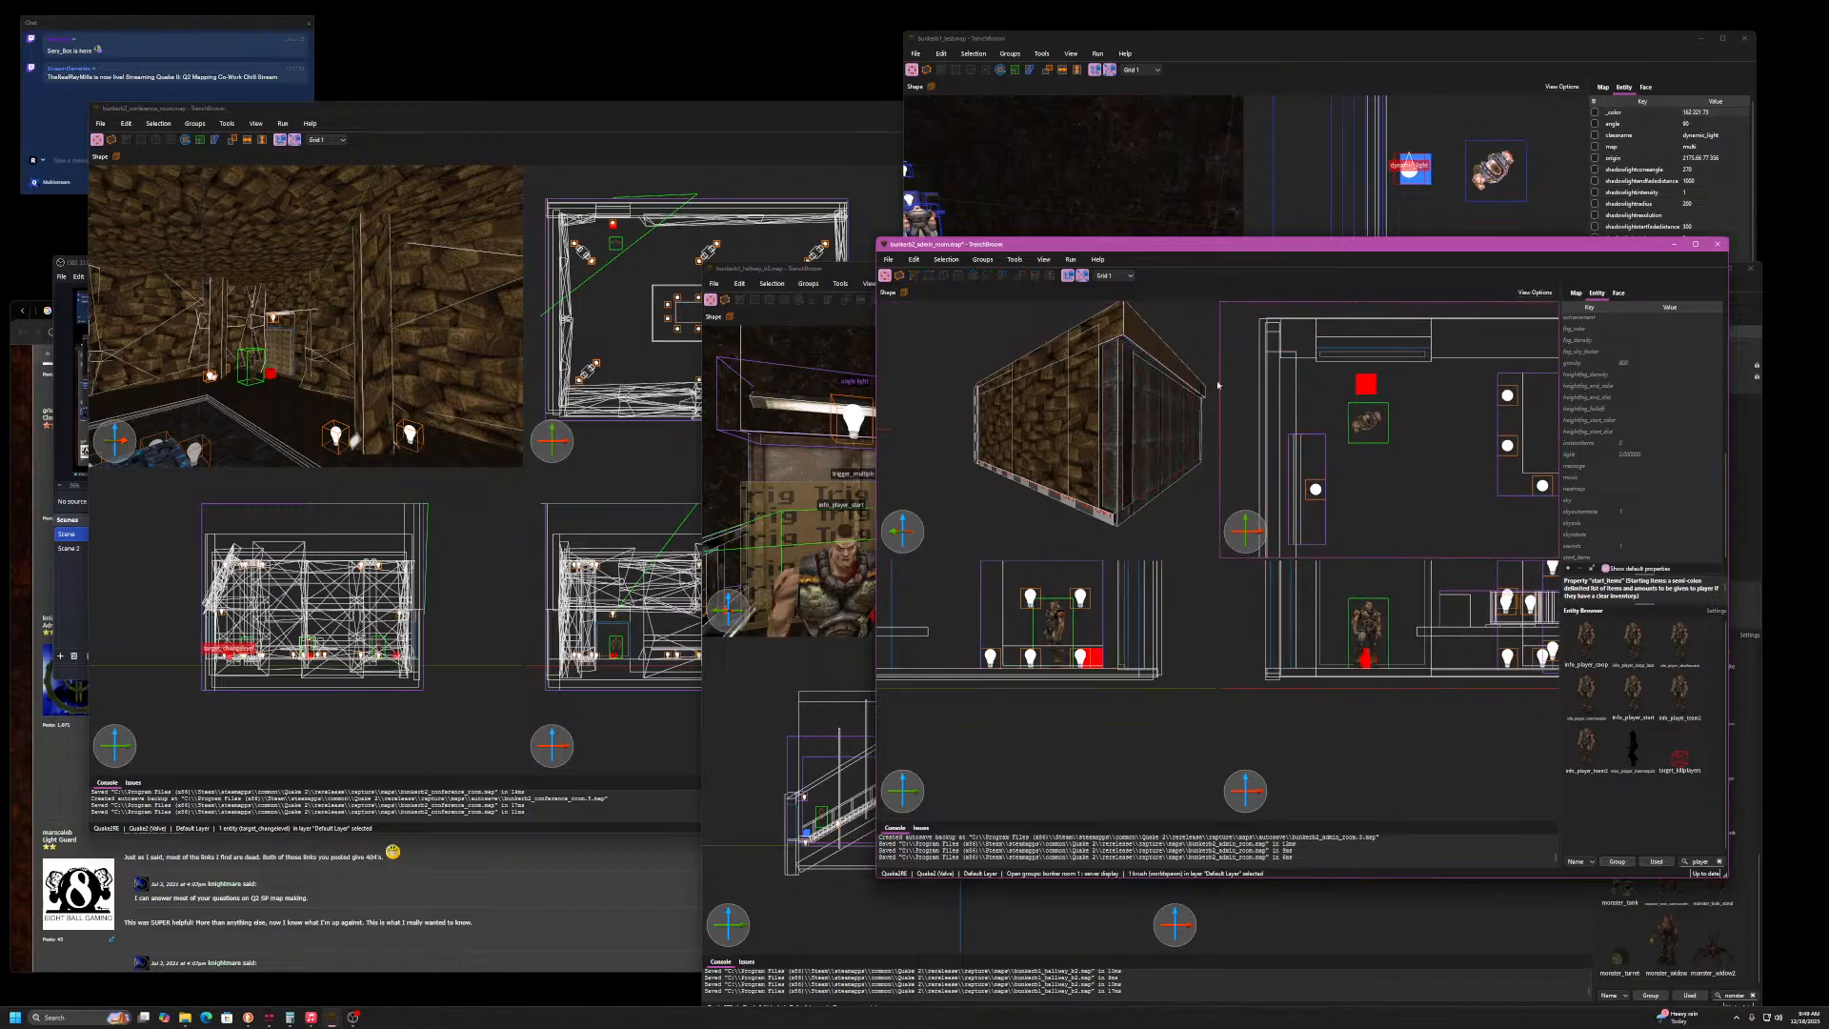
{"action": "left_click", "coordinate": [1294, 388]}
{"action": "key", "text": "Delete"}
{"action": "left_click", "coordinate": [1283, 349]}
{"action": "left_click", "coordinate": [1271, 349]}
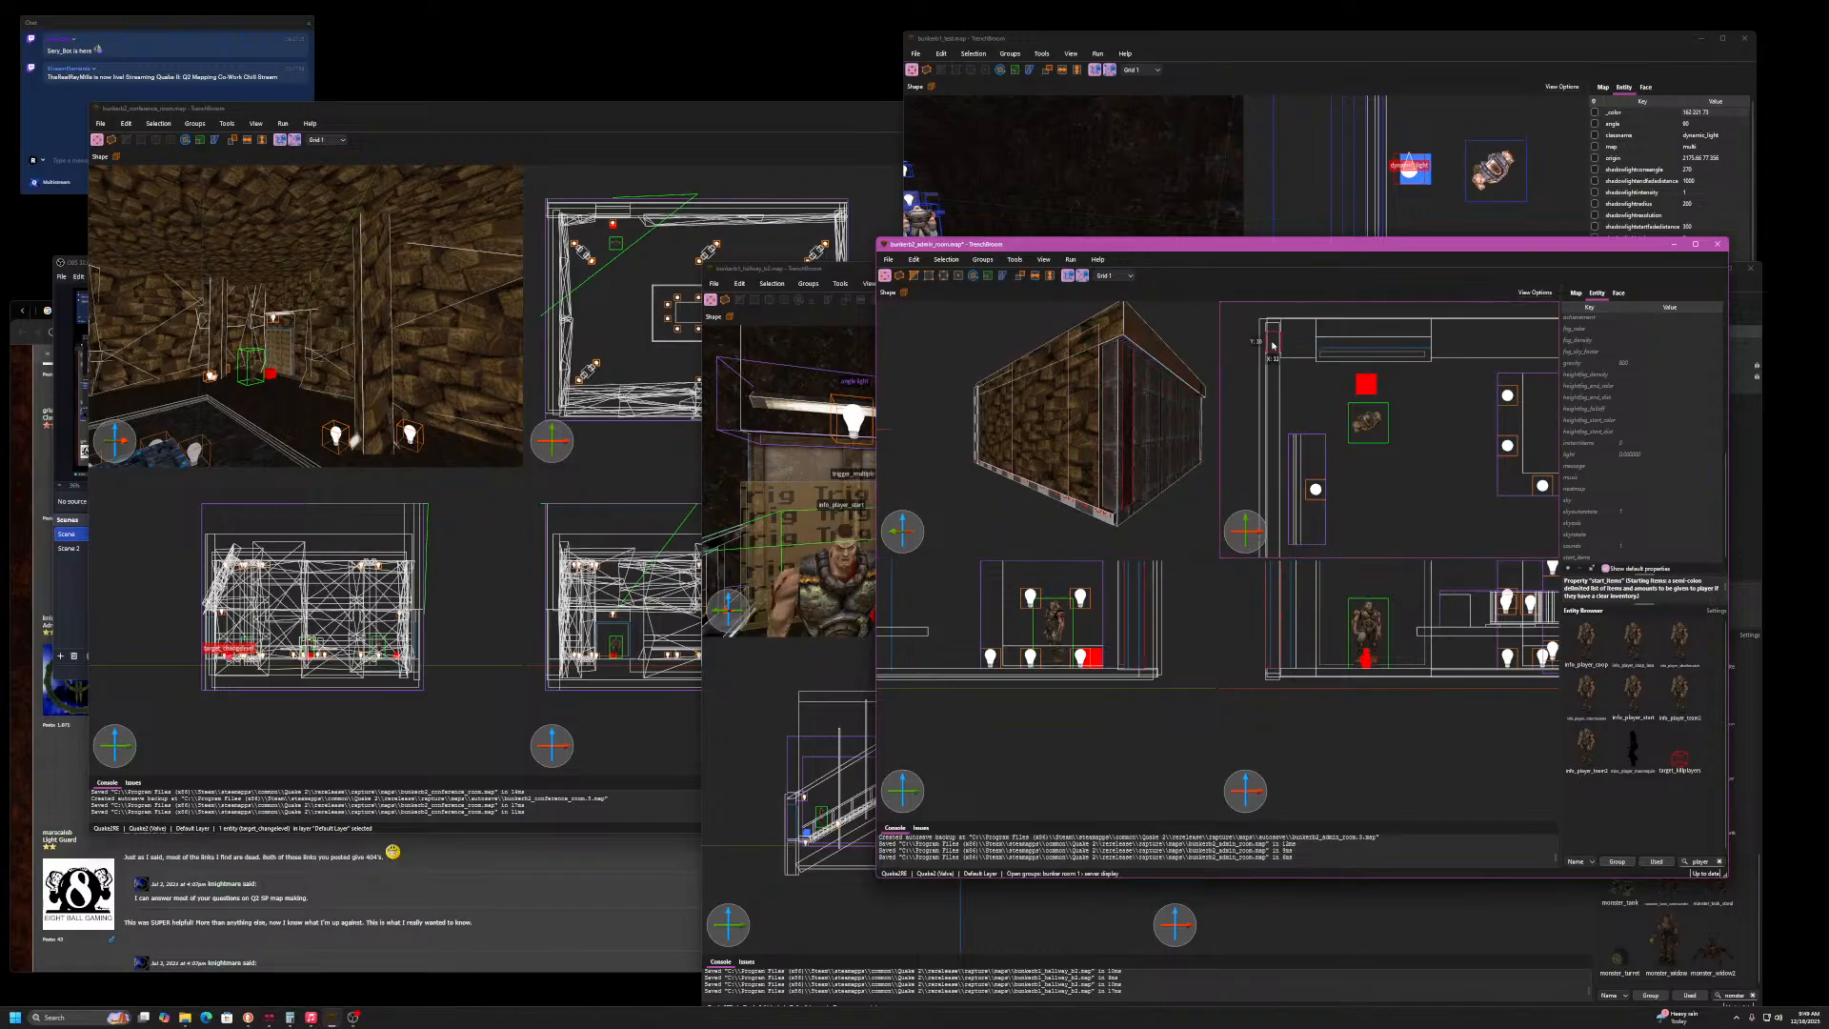
{"action": "key", "text": "Delete"}
- Try deleting the admin room's outer side wall and undo the deletion
{"action": "key", "text": "w"}
{"action": "mouse_move", "coordinate": [1105, 401]}
{"action": "right_mouse_down"}
{"action": "mouse_move", "coordinate": [1297, 417]}
{"action": "mouse_move", "coordinate": [1290, 431]}
{"action": "mouse_move", "coordinate": [1342, 414]}
{"action": "mouse_move", "coordinate": [1175, 420]}
{"action": "right_mouse_up"}
{"action": "left_click", "coordinate": [1021, 426]}
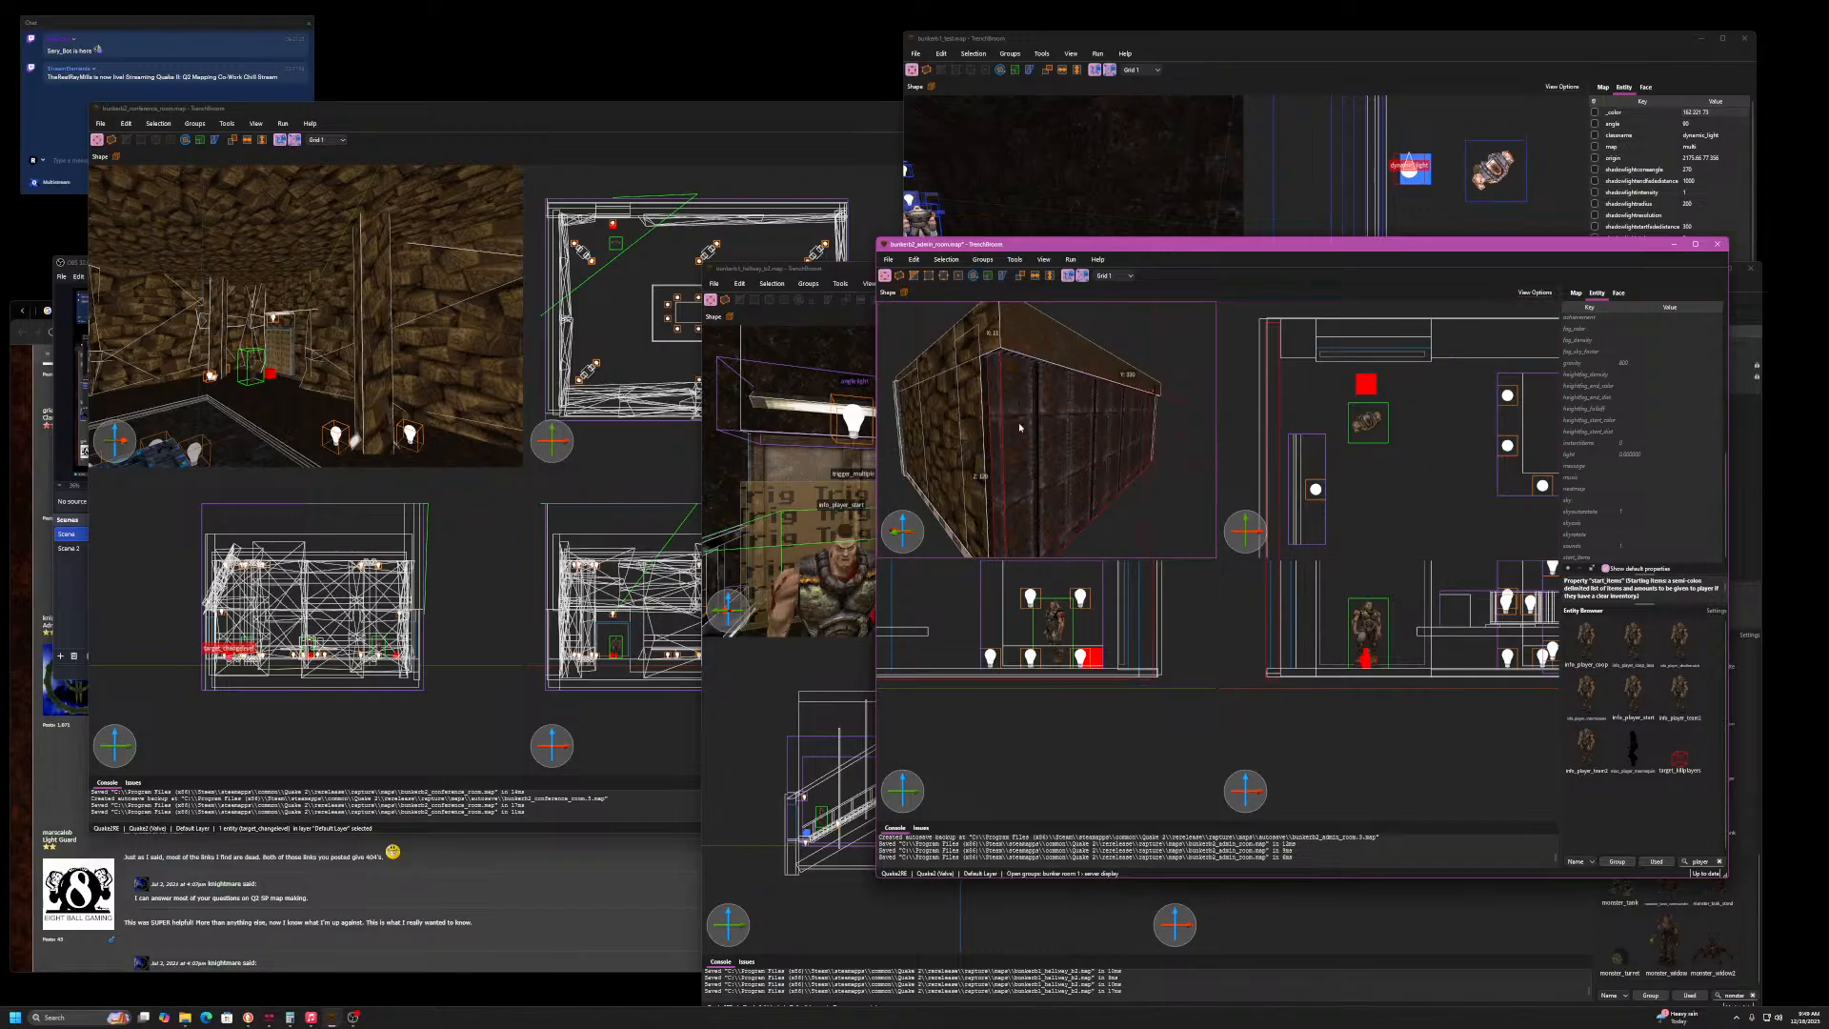
{"action": "key", "text": "s"}
{"action": "key", "text": "a"}
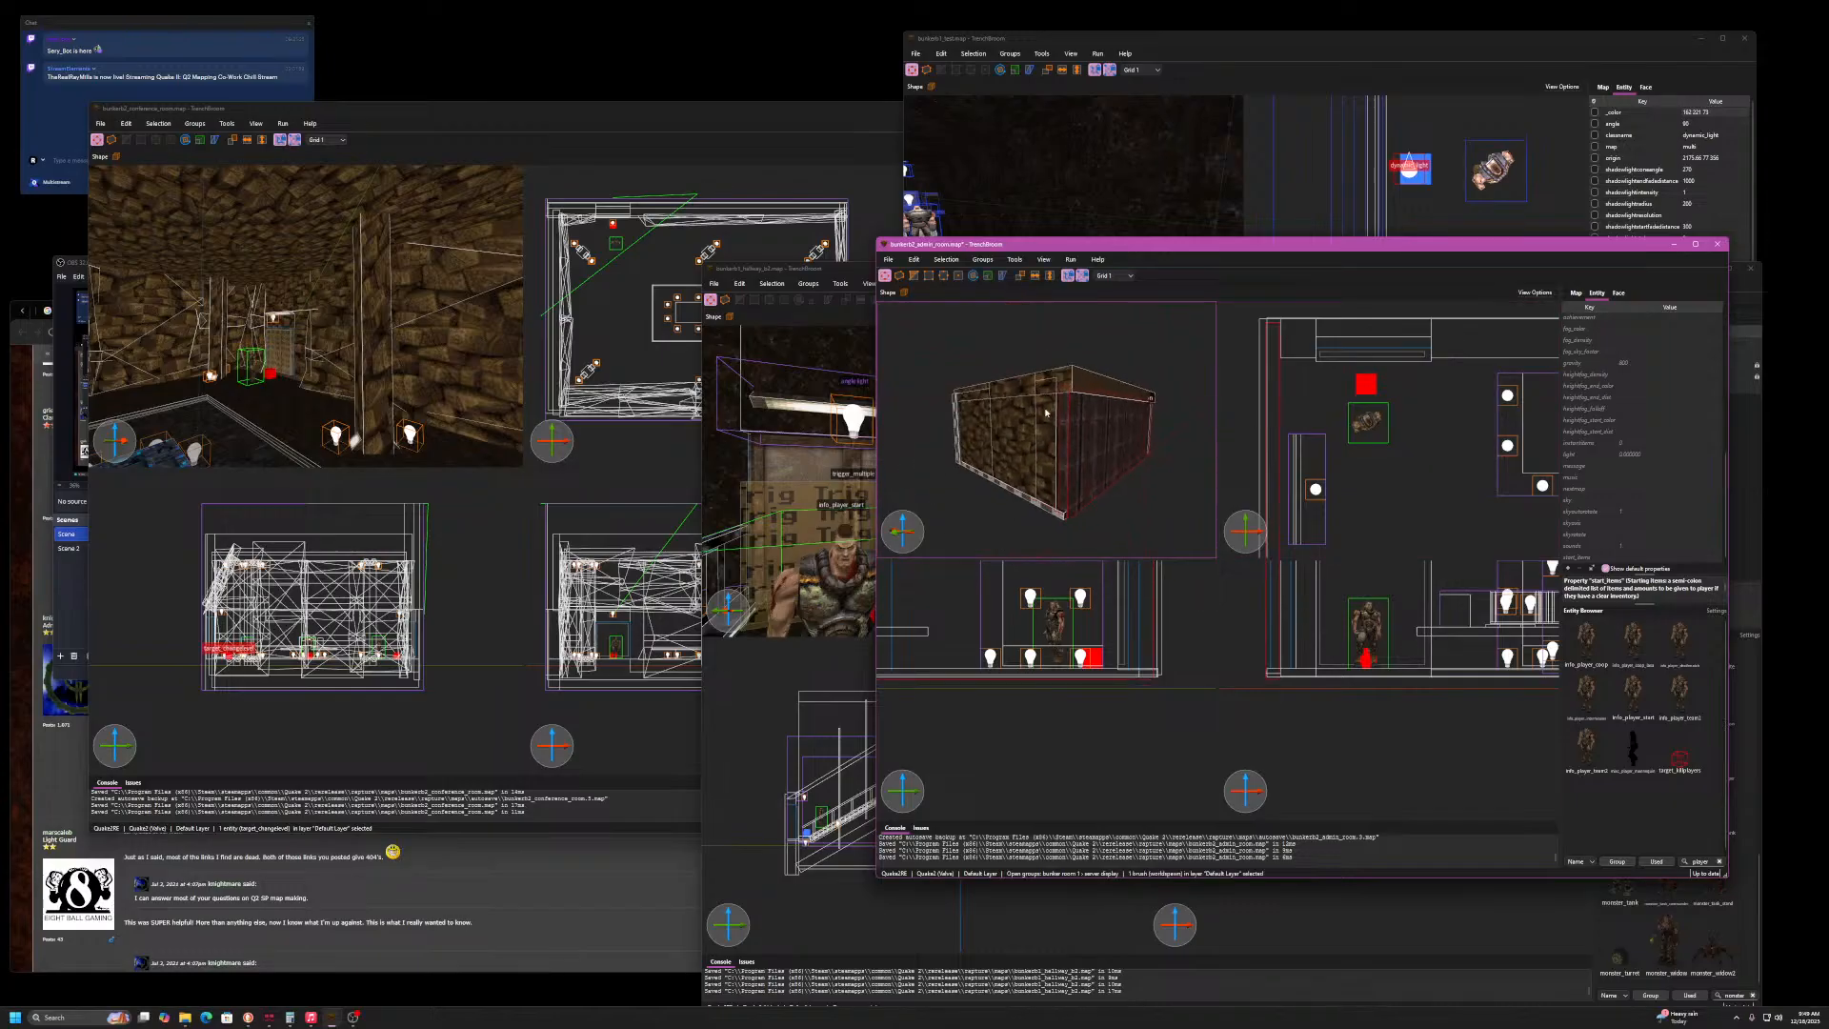
{"action": "left_click", "coordinate": [1046, 413]}
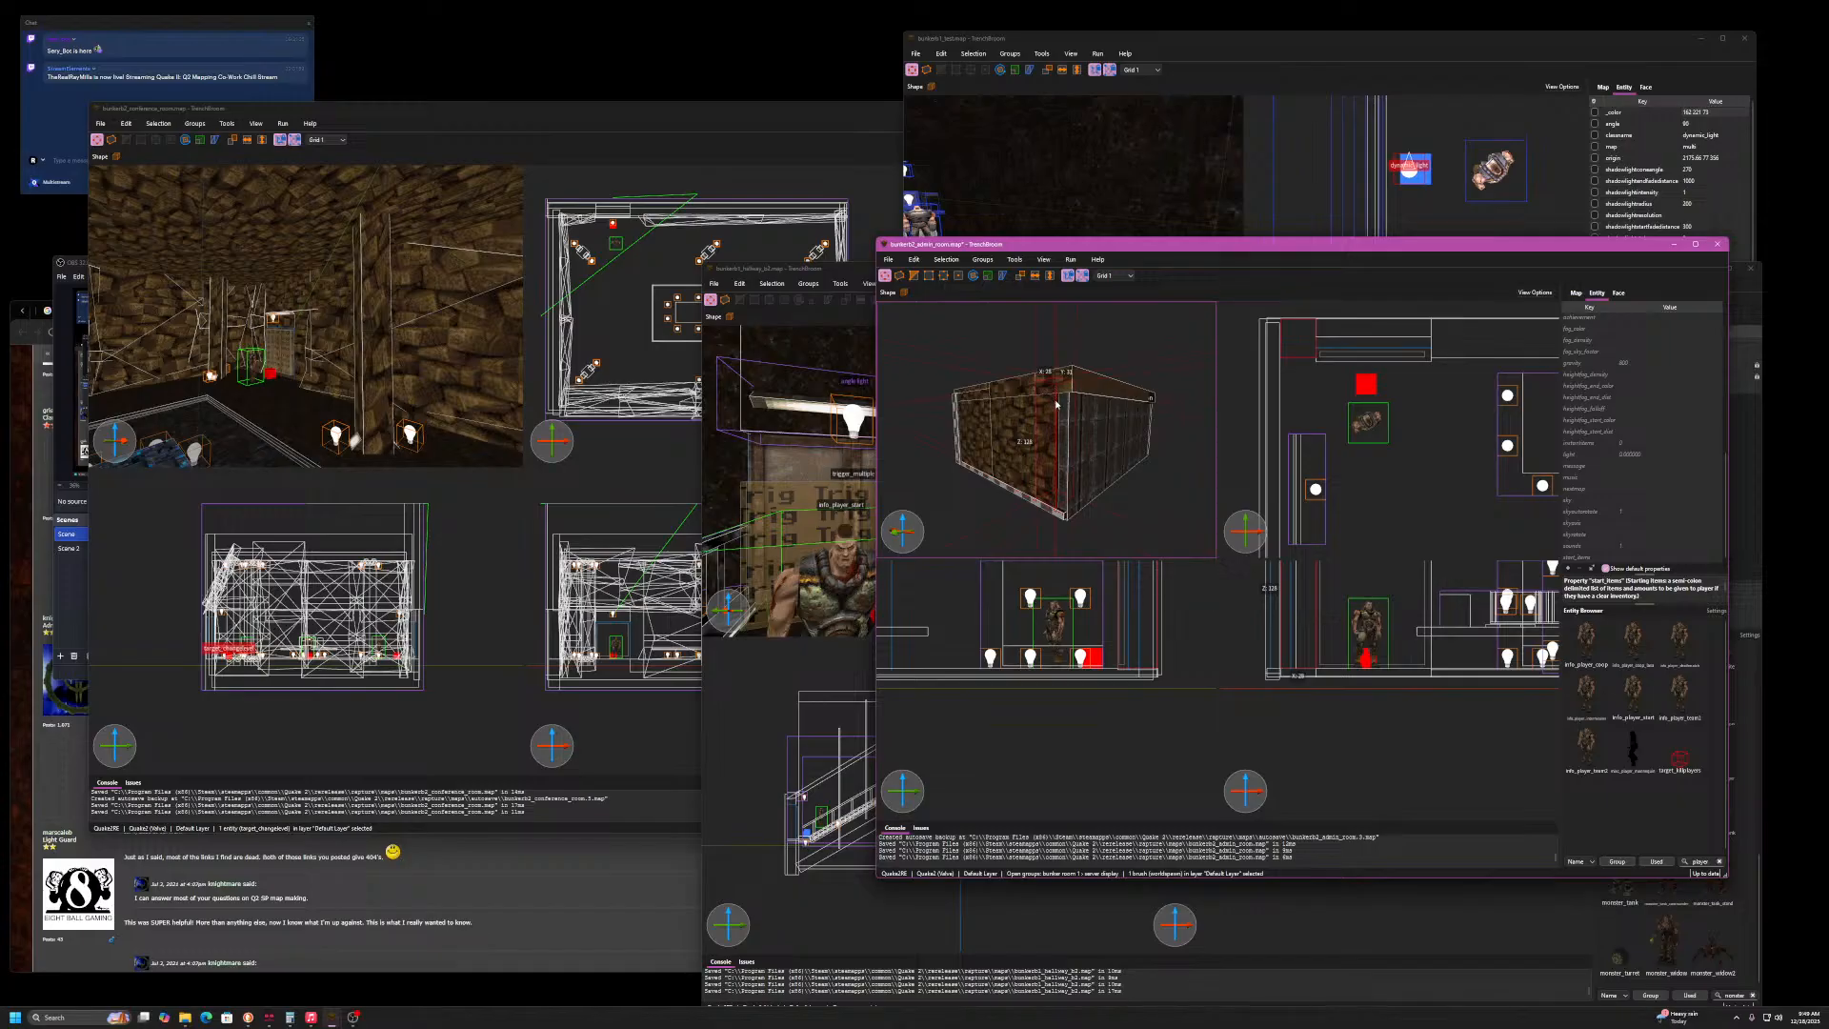
{"action": "left_click", "coordinate": [1072, 426]}
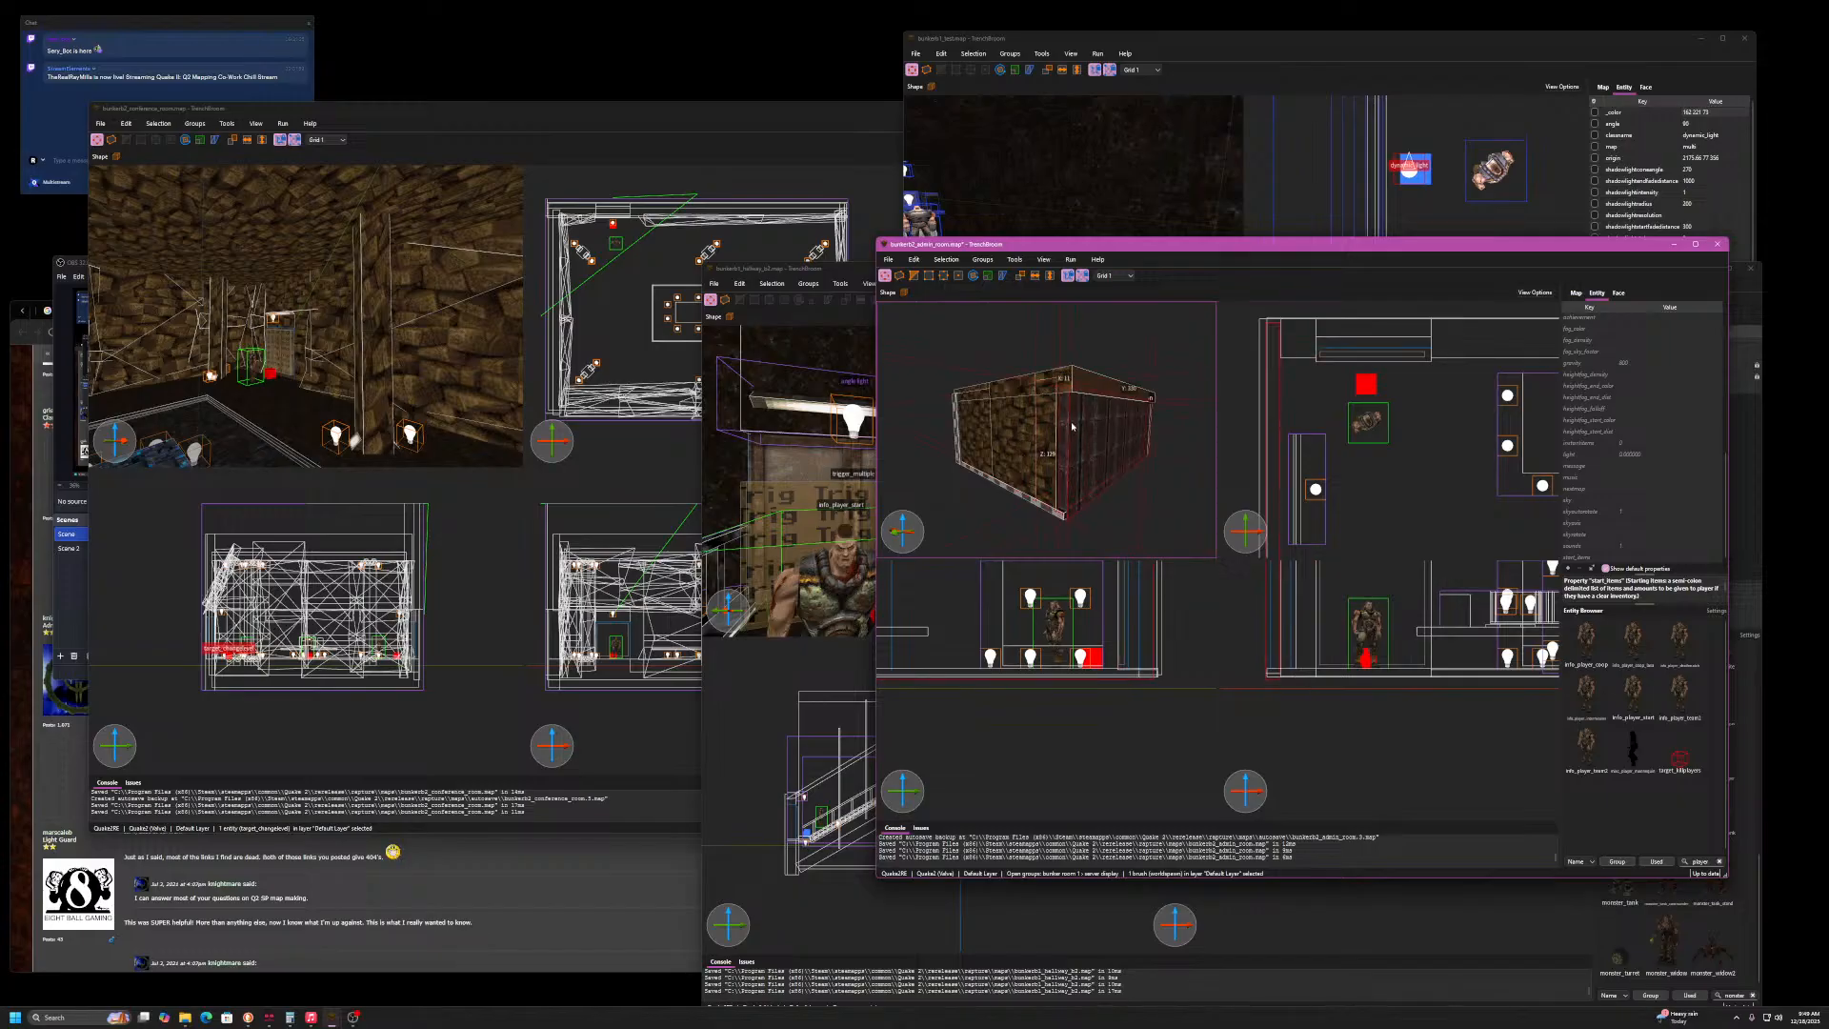
{"action": "key", "text": "Delete"}
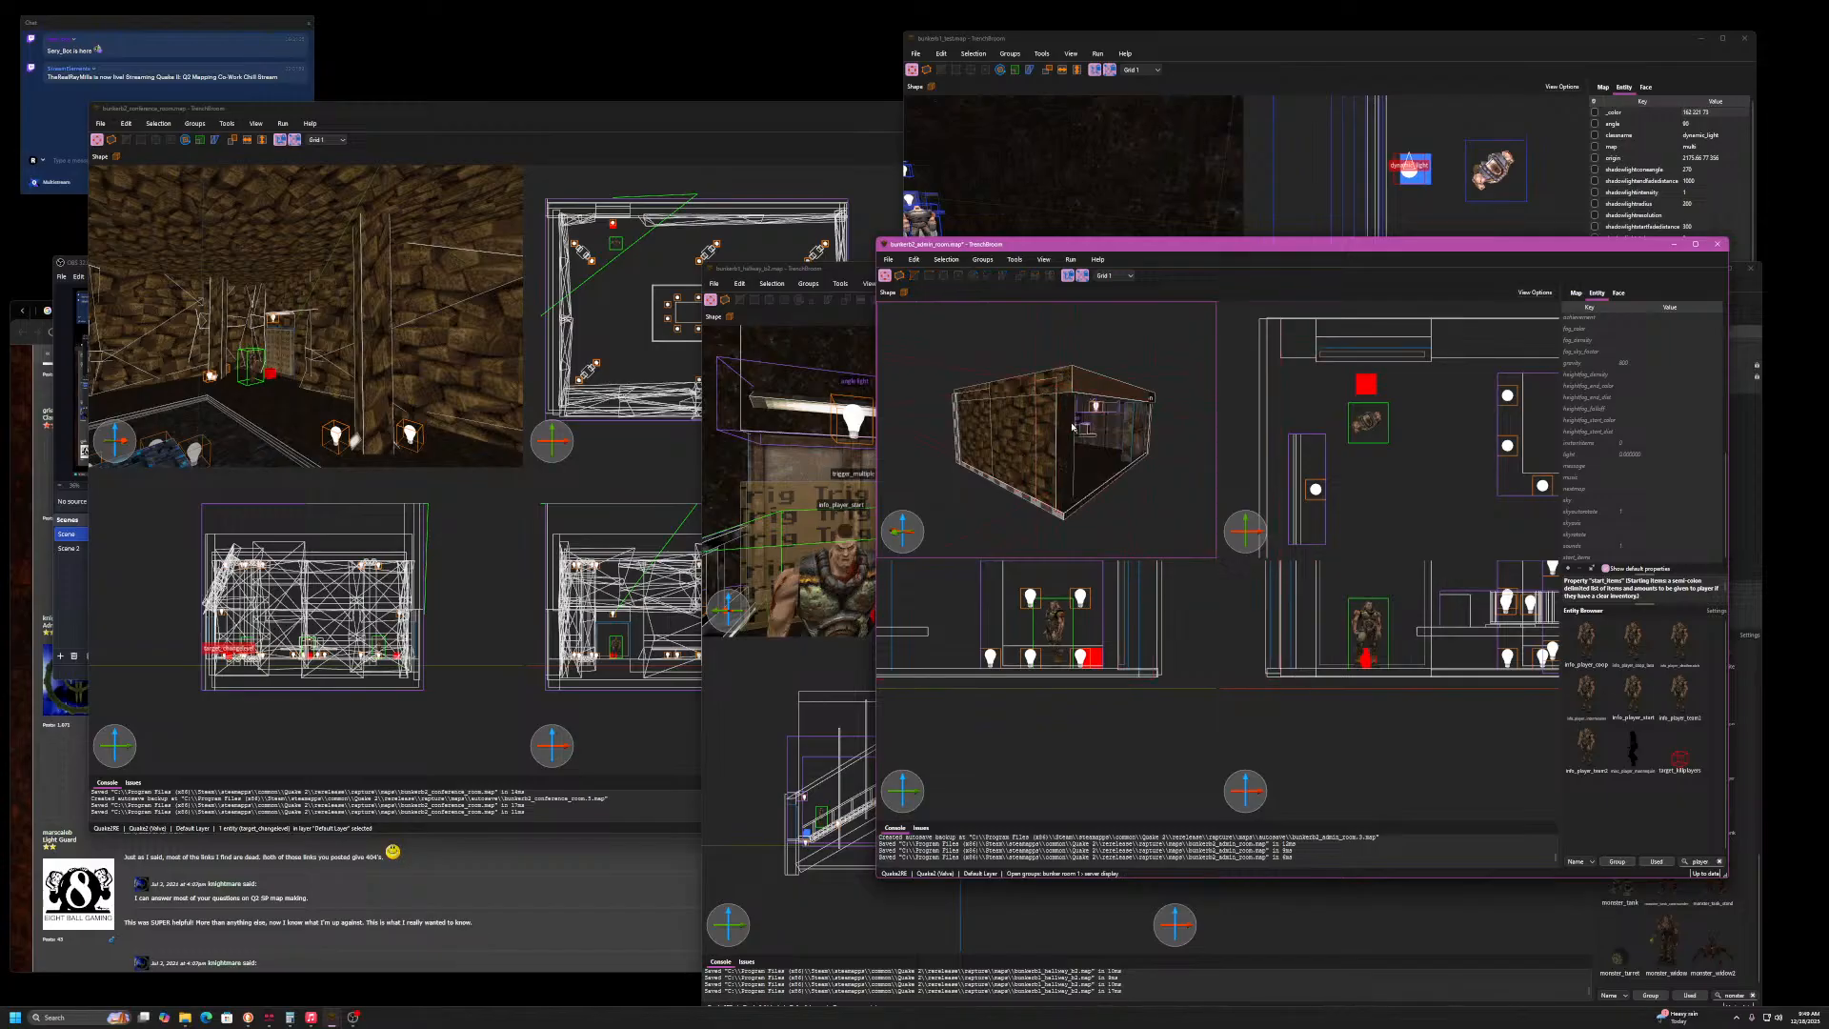
{"action": "key", "text": "ctrl+z"}
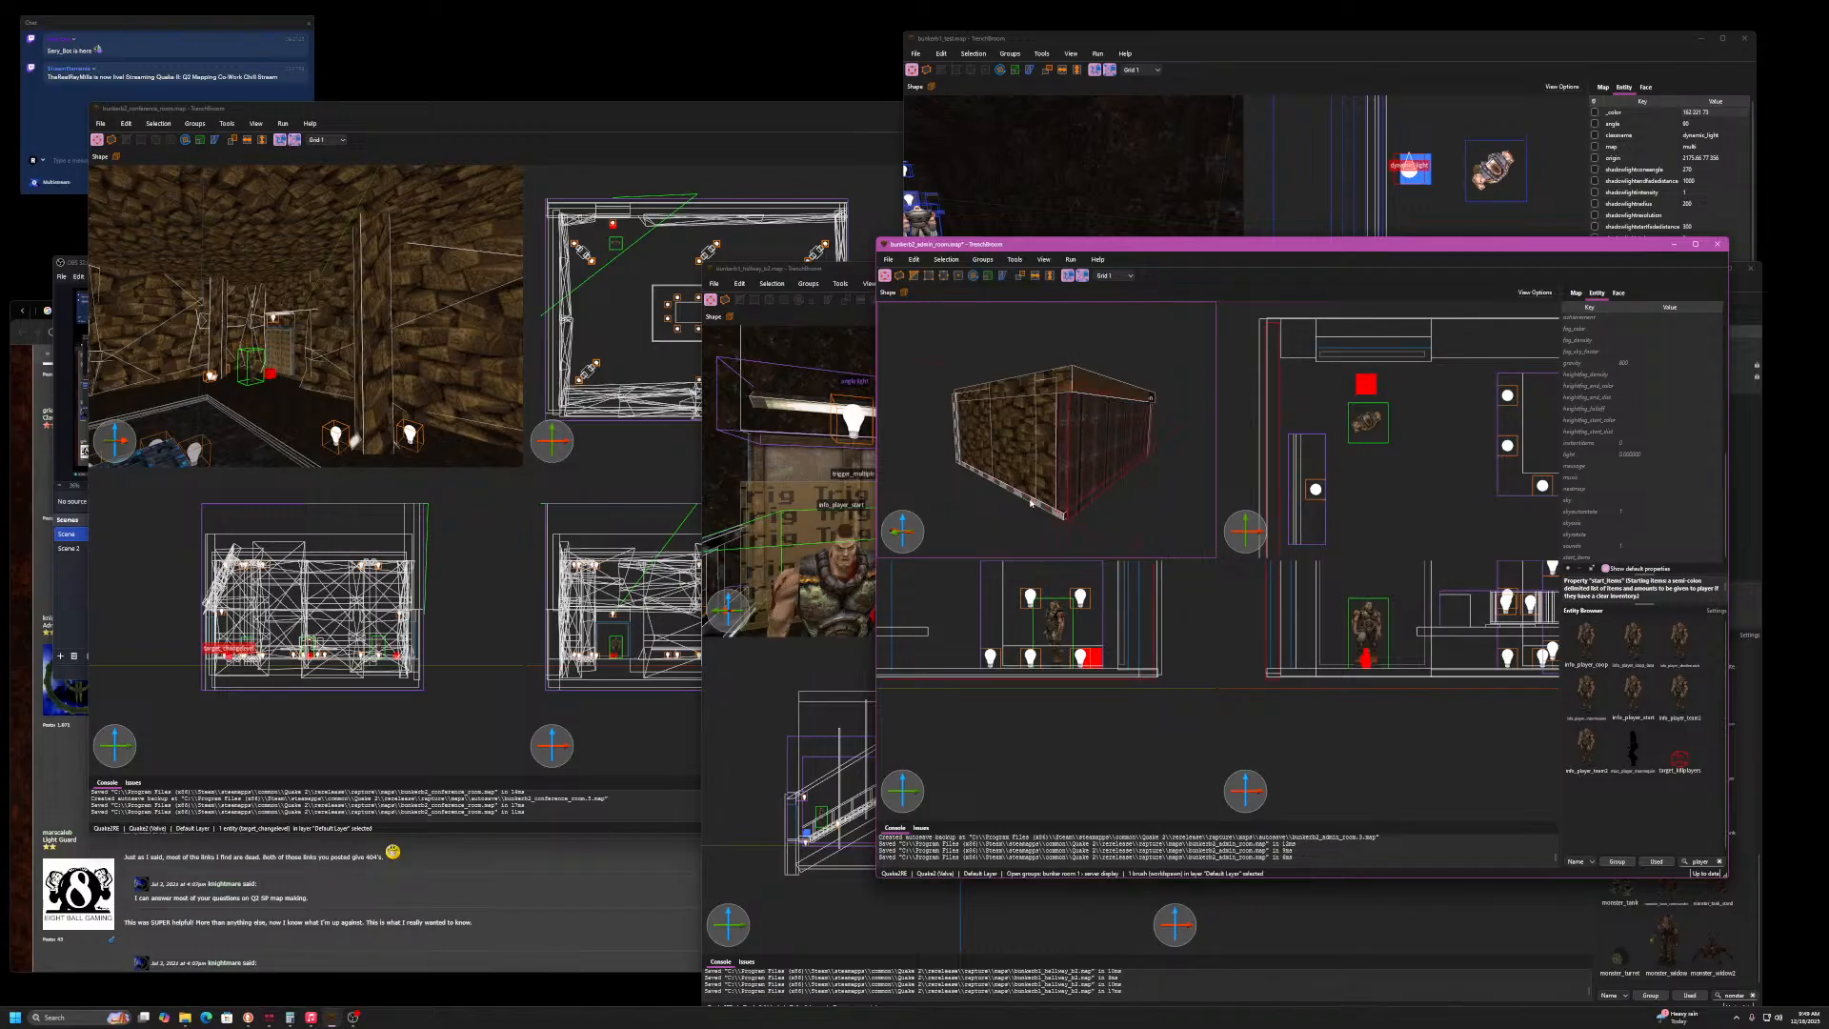
{"action": "key", "text": "Escape"}
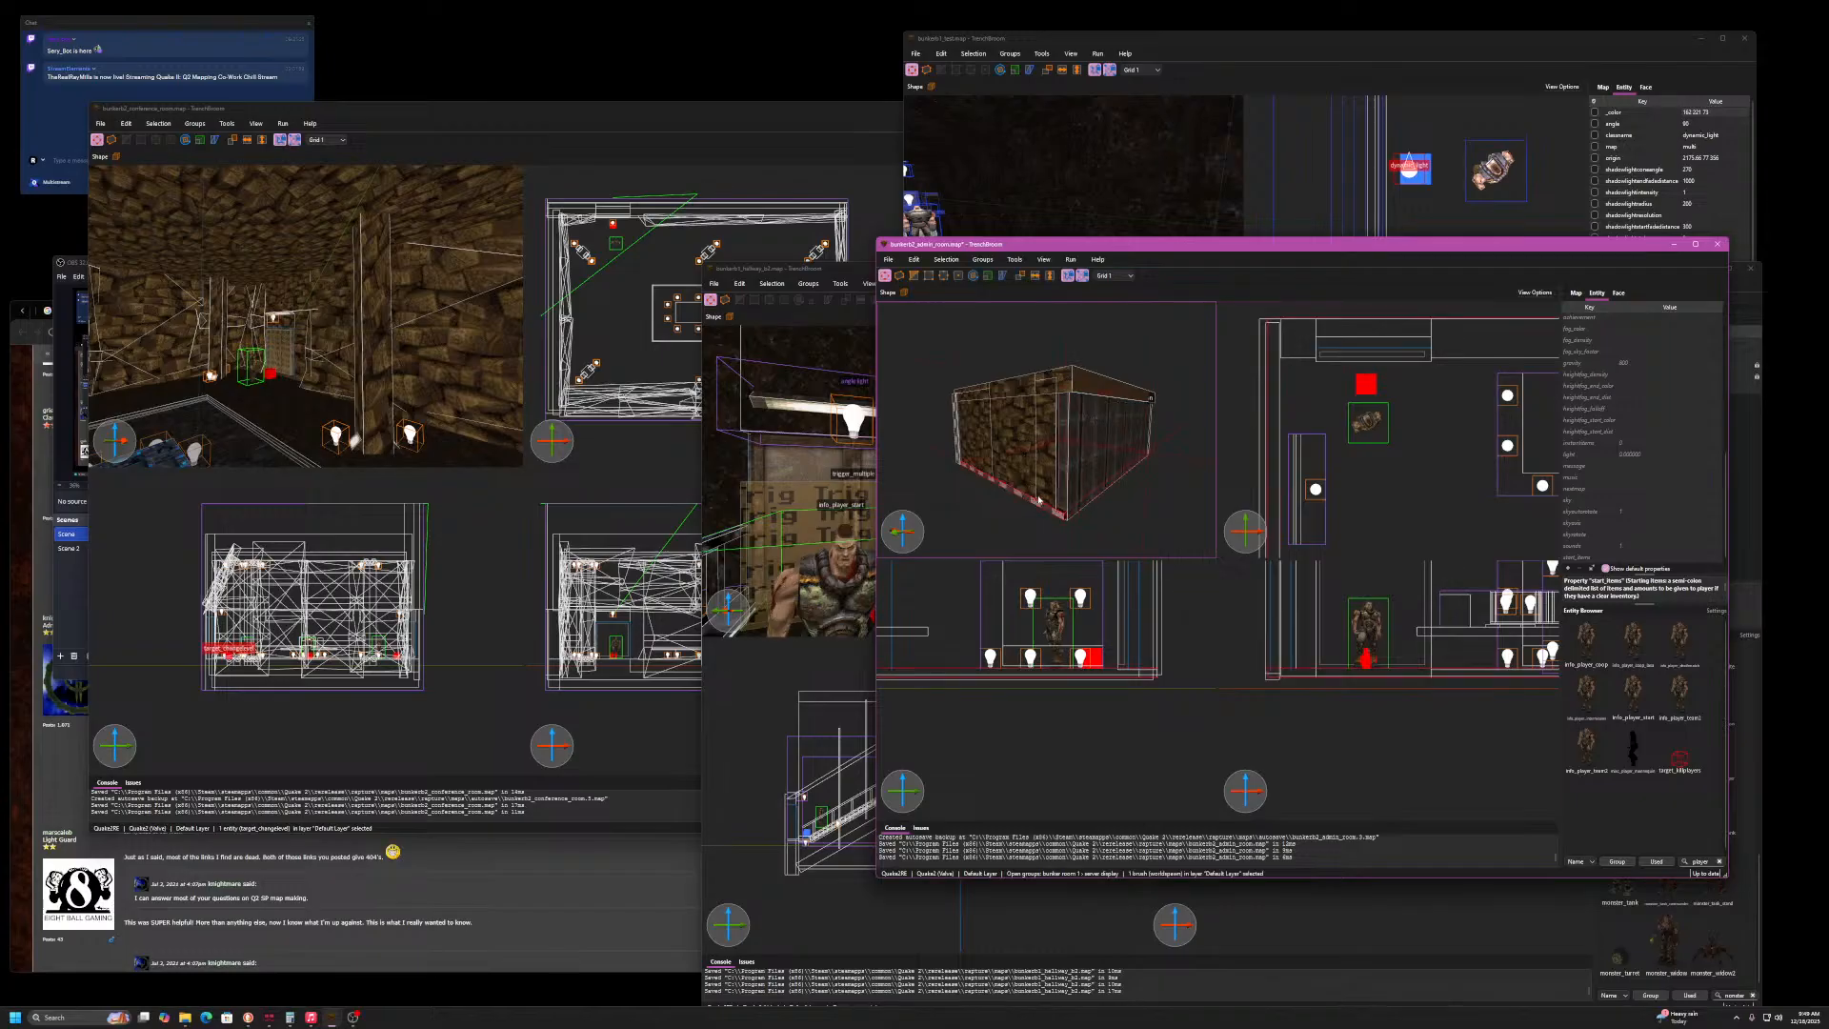
- Select the ceiling brush and adjust its edge where it meets the side wall
{"action": "left_click", "coordinate": [1258, 404]}
{"action": "key", "text": "w"}
{"action": "mouse_move", "coordinate": [1094, 429]}
{"action": "right_mouse_down"}
{"action": "mouse_move", "coordinate": [986, 414]}
{"action": "mouse_move", "coordinate": [1020, 415]}
{"action": "right_mouse_up"}
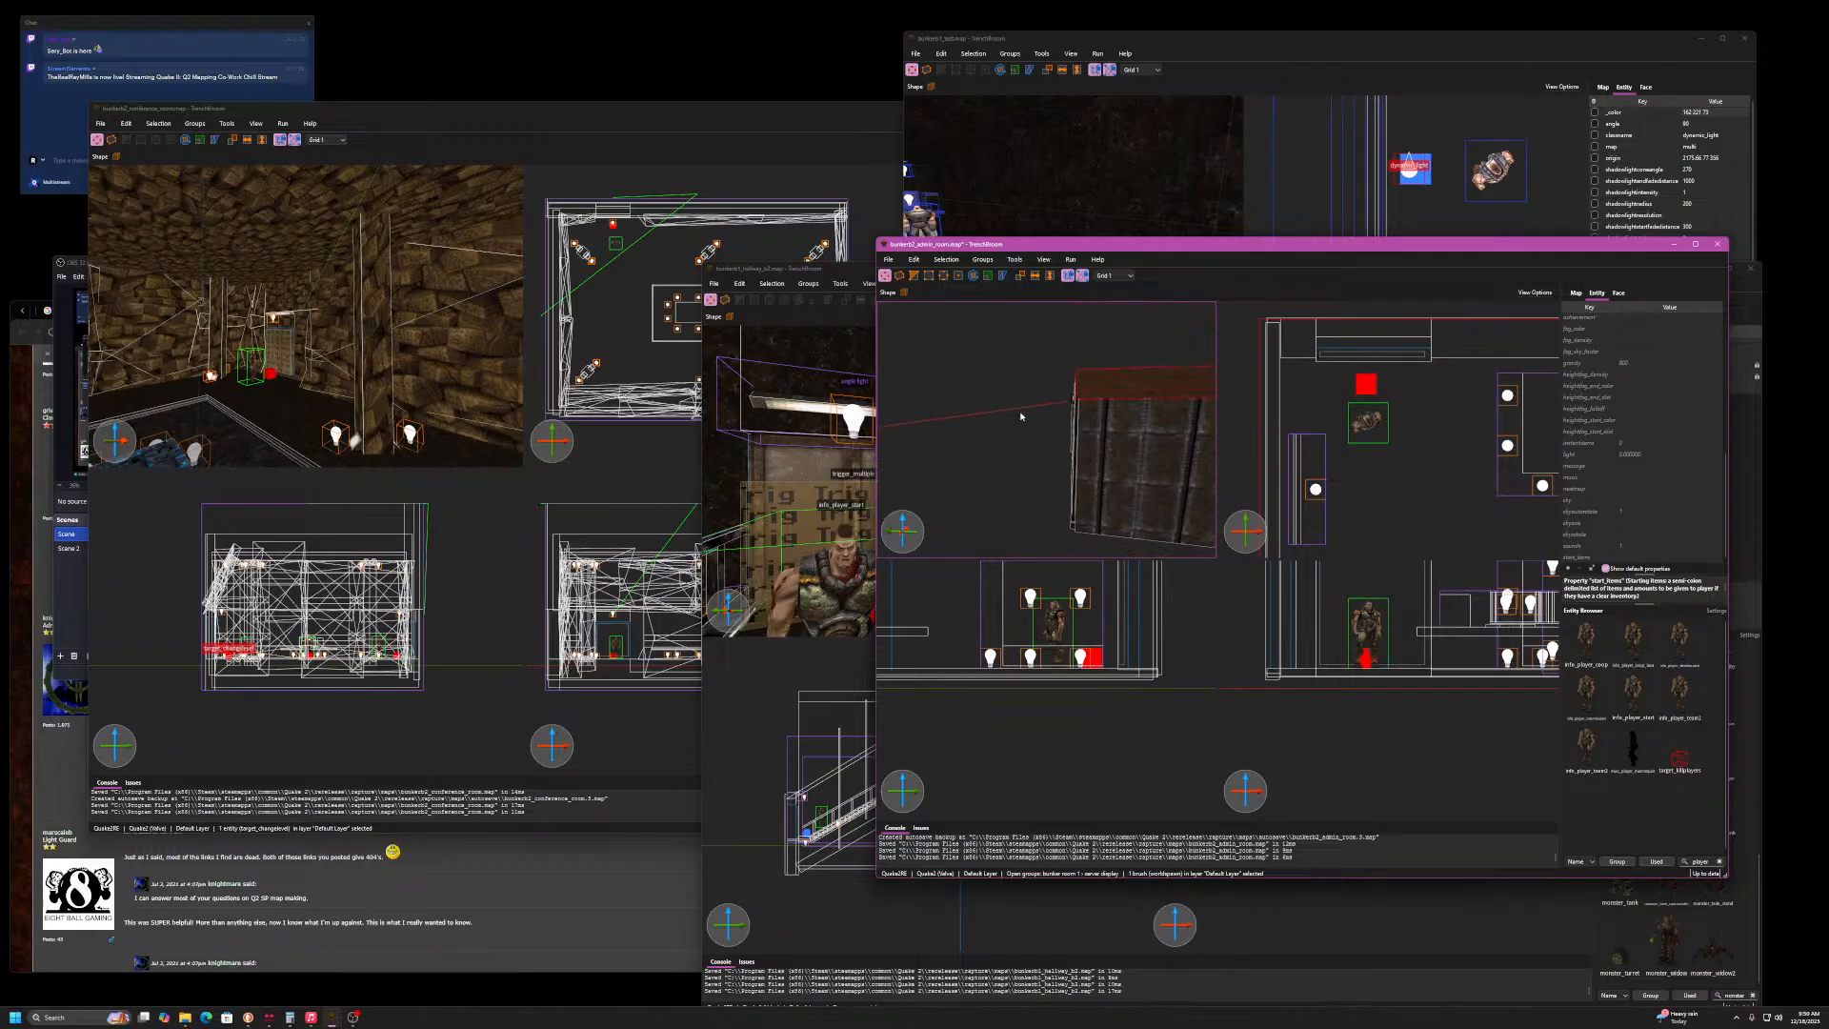
{"action": "left_click_drag", "start_coordinate": [1074, 389], "coordinate": [1174, 403]}
{"action": "left_click", "coordinate": [1124, 425]}
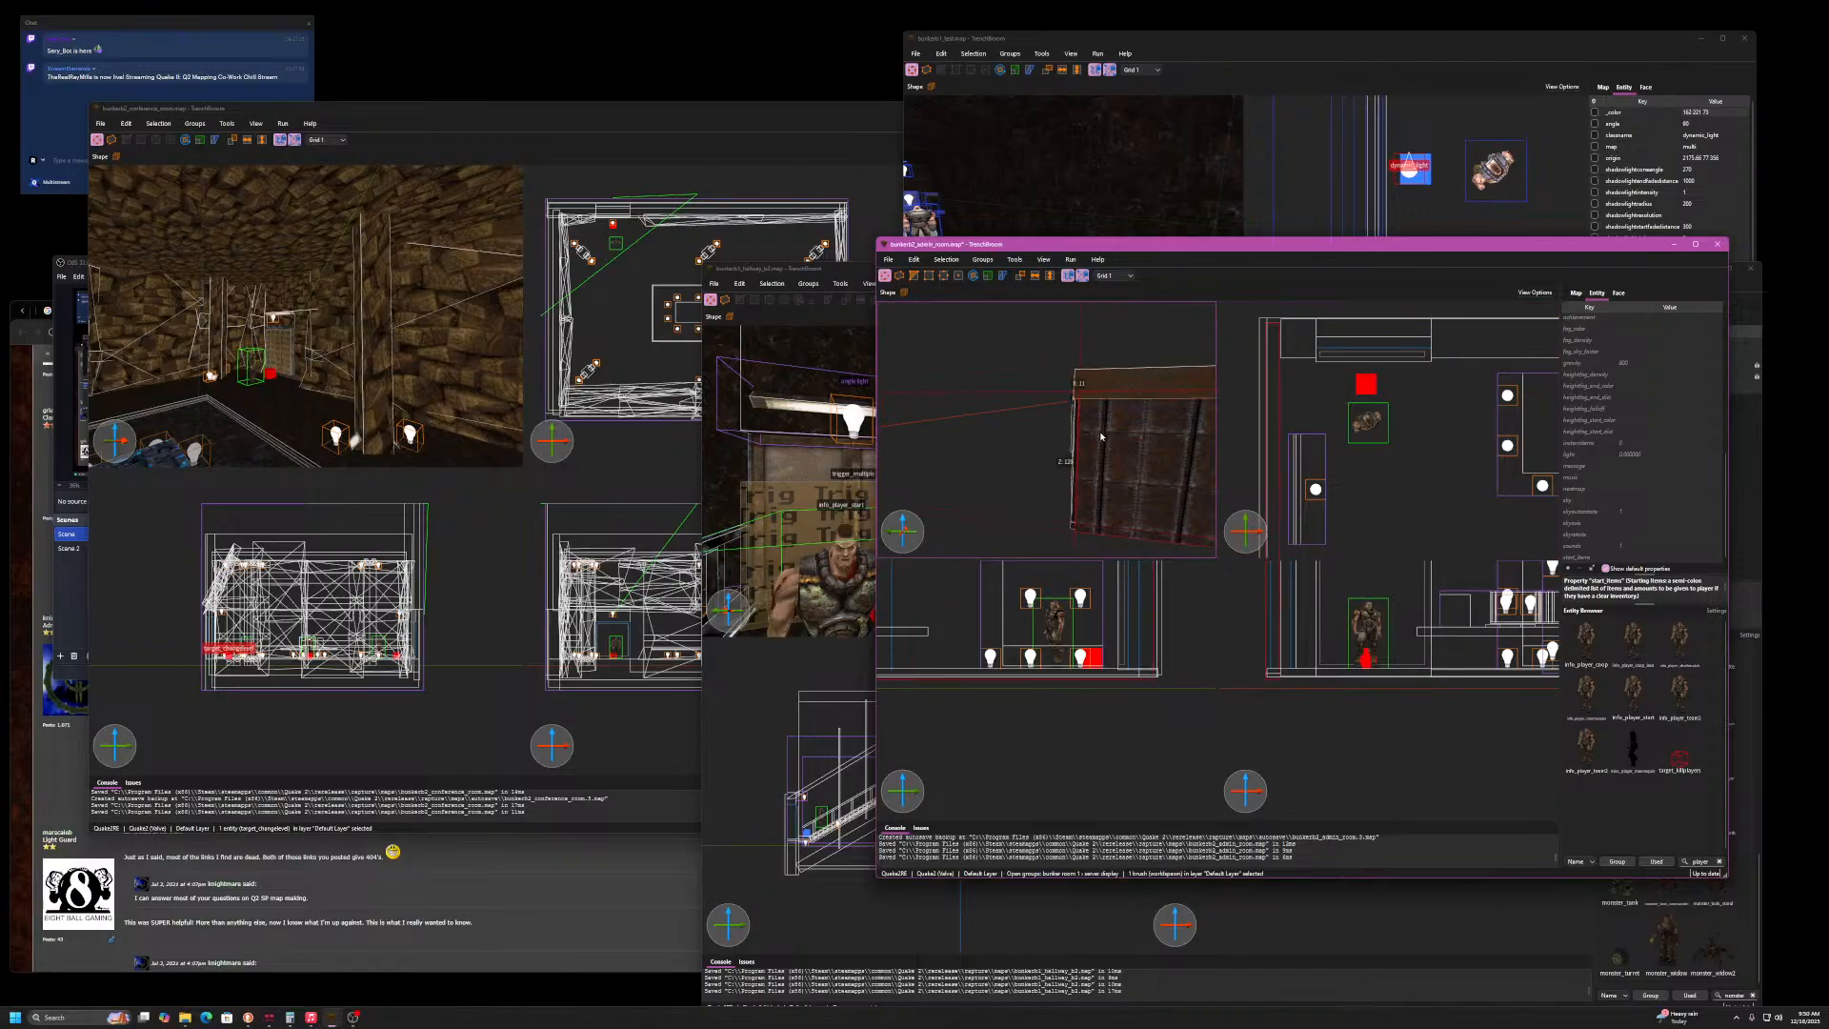
{"action": "left_click", "coordinate": [1087, 383]}
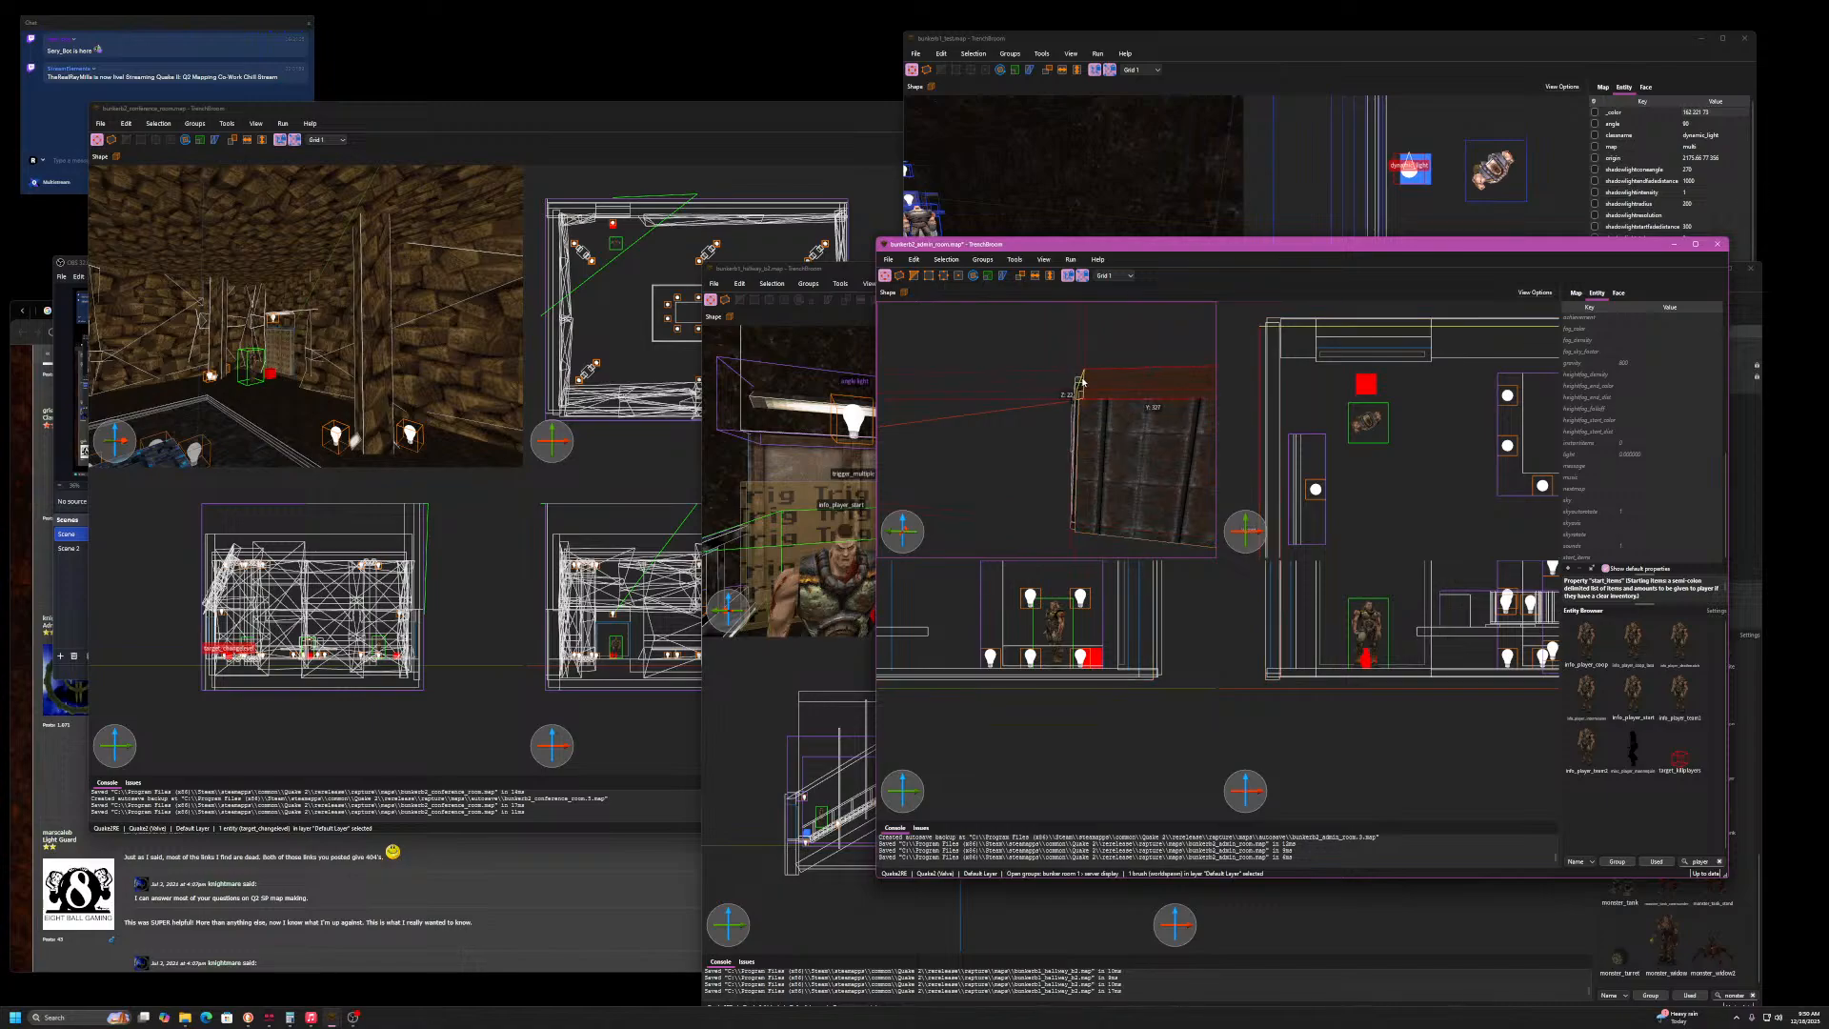
{"action": "left_click_drag", "start_coordinate": [1082, 381], "coordinate": [1074, 390], "text": "shift"}
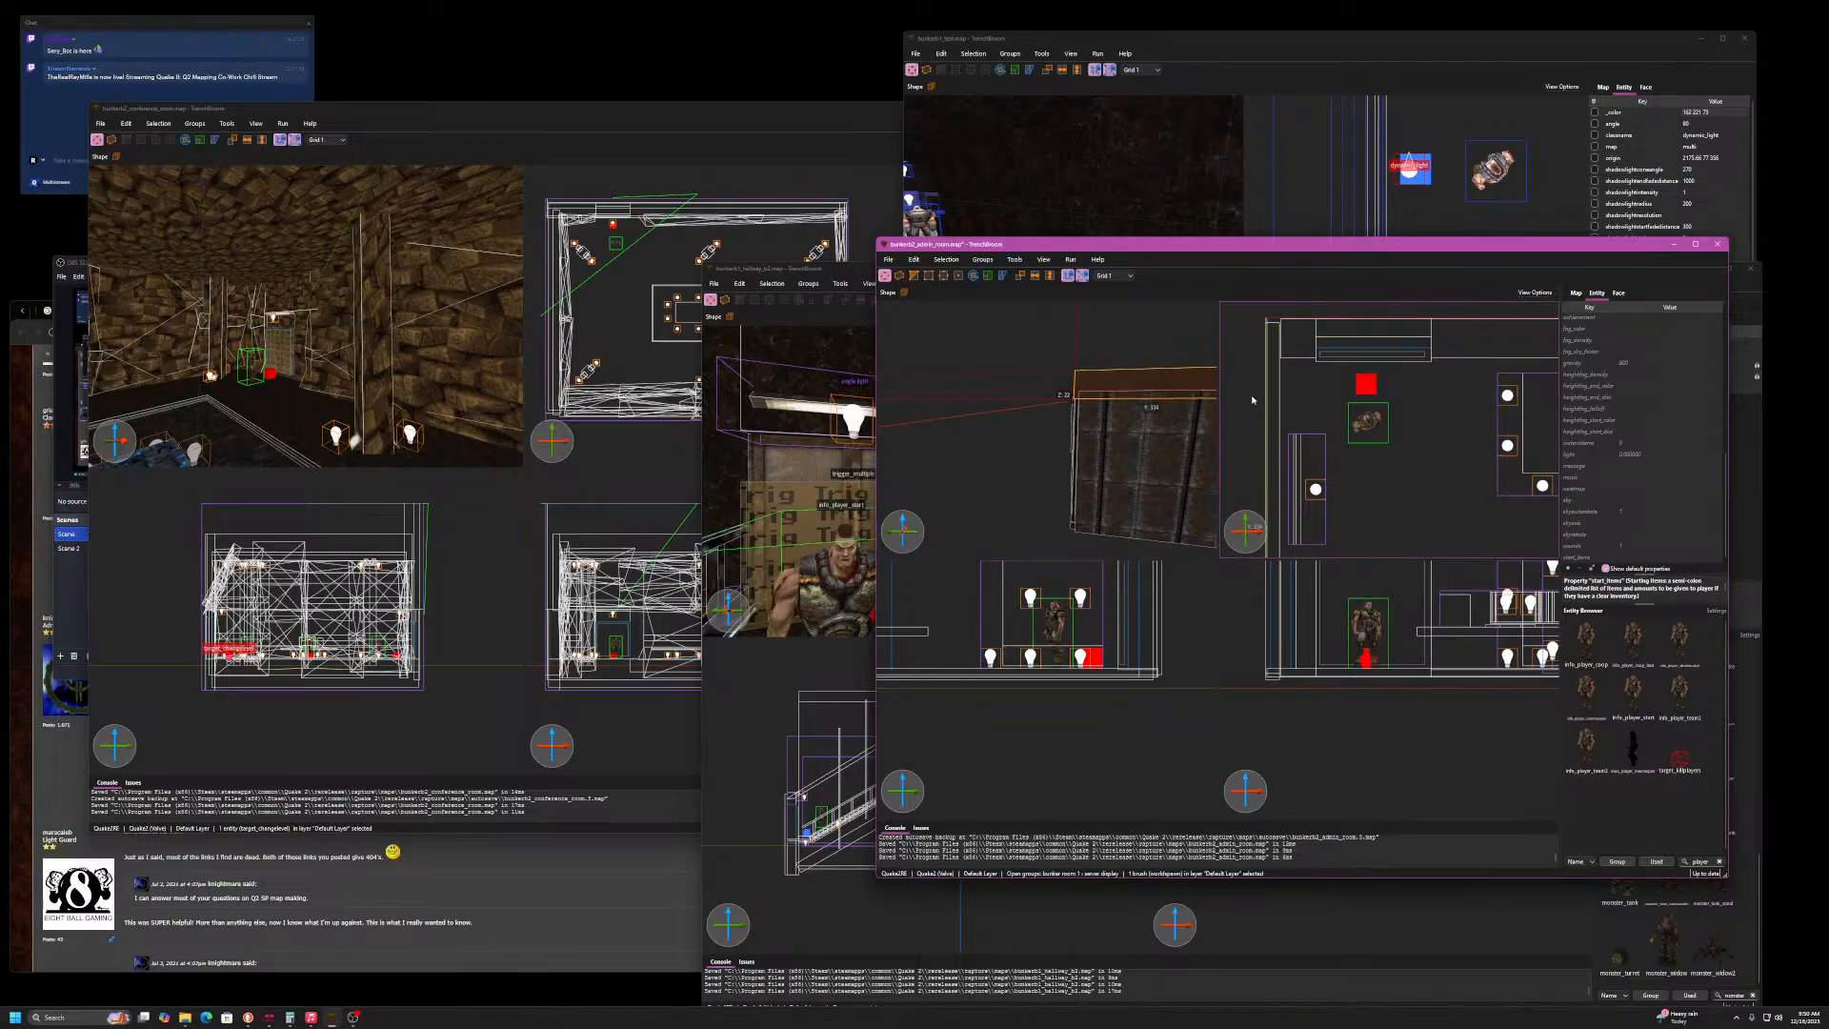
- Select the ceiling brush above the brick wall and adjust its edge along that wall
{"action": "key", "text": "a"}
{"action": "mouse_move", "coordinate": [1122, 401]}
{"action": "right_mouse_down"}
{"action": "mouse_move", "coordinate": [1180, 396]}
{"action": "mouse_move", "coordinate": [1174, 417]}
{"action": "mouse_move", "coordinate": [1205, 399]}
{"action": "right_mouse_up"}
{"action": "left_click", "coordinate": [1178, 417]}
{"action": "left_click", "coordinate": [1170, 408]}
{"action": "key", "text": "d"}
{"action": "key", "text": "a"}
{"action": "key", "text": "s"}
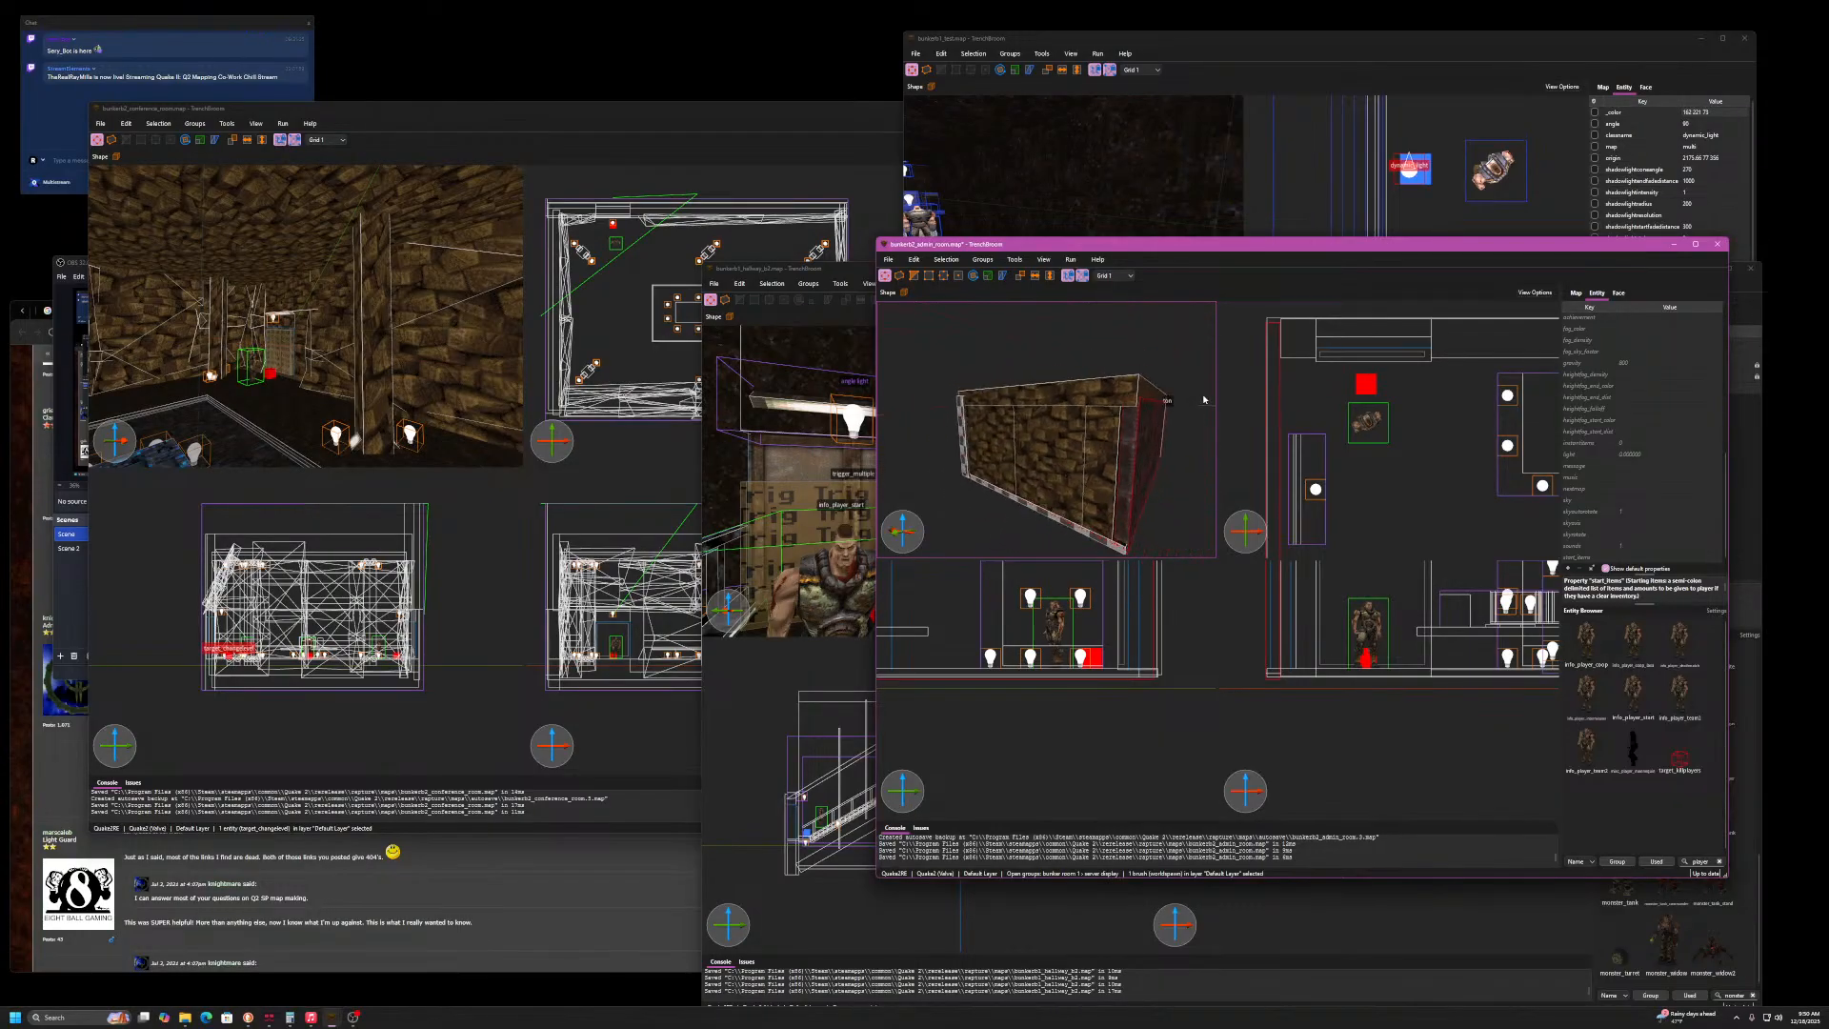
{"action": "left_click", "coordinate": [1103, 375]}
{"action": "left_click", "coordinate": [1101, 377]}
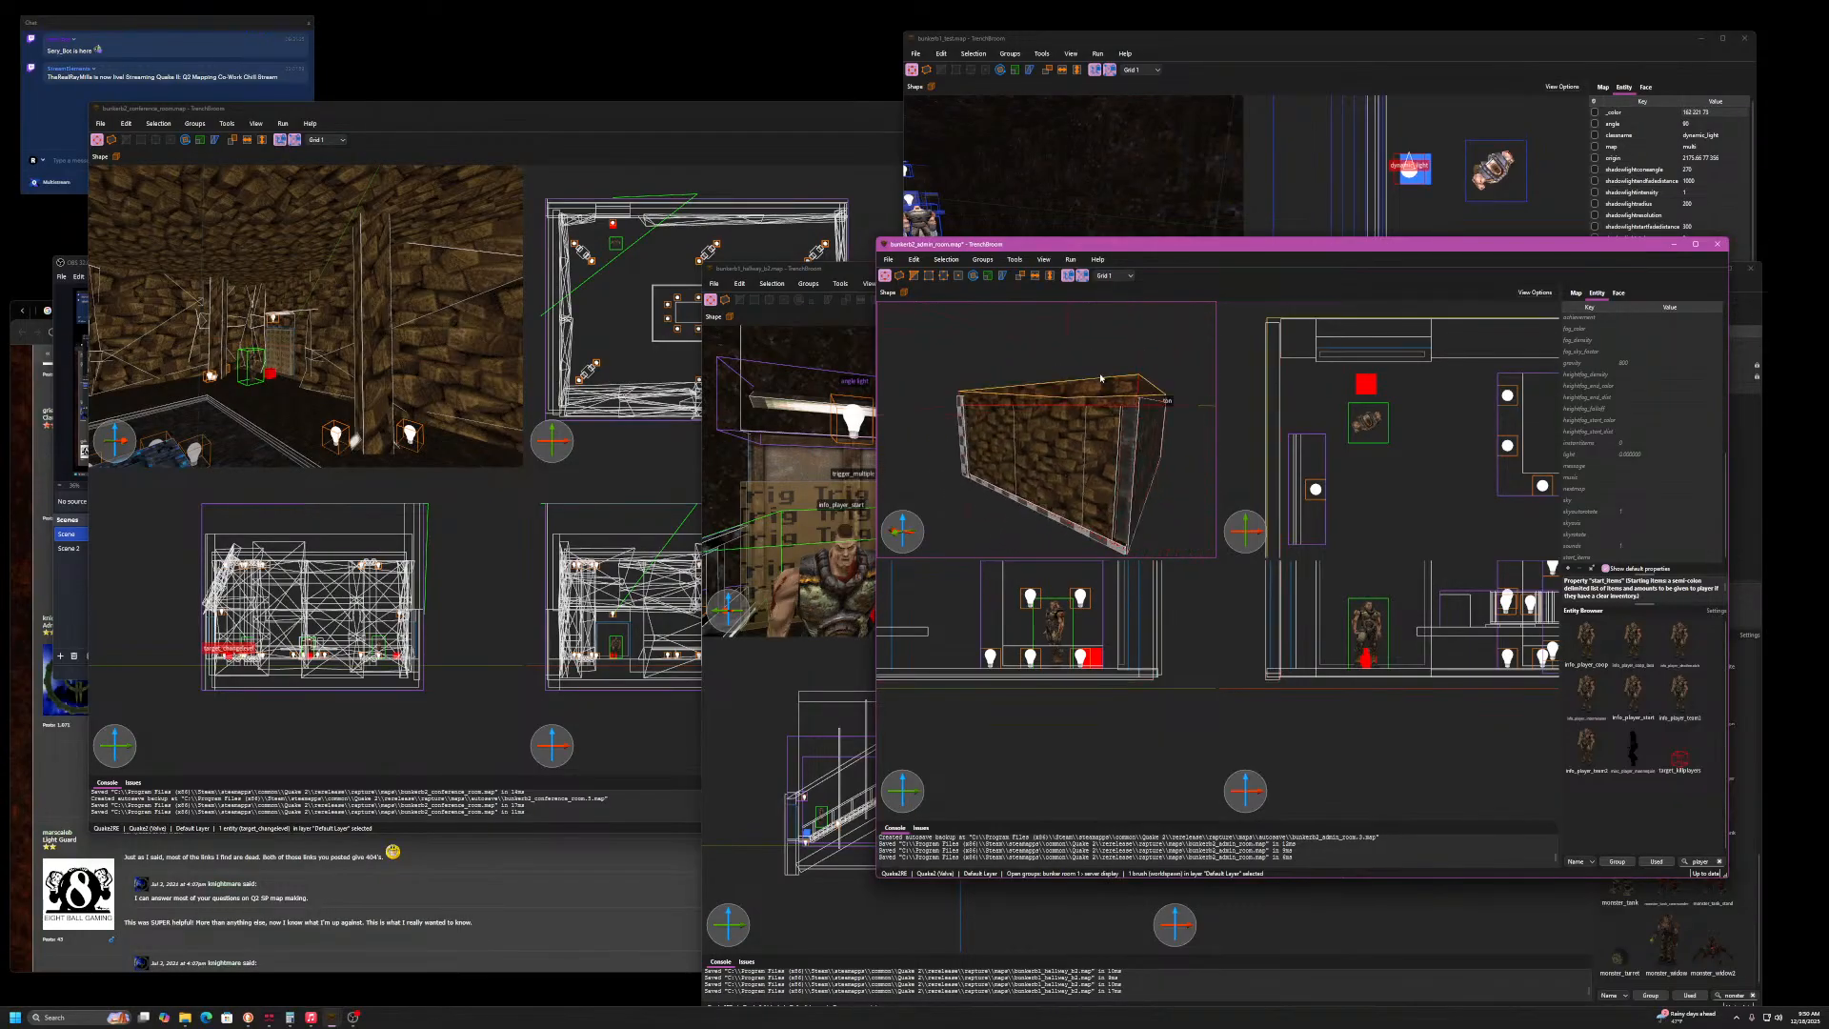
{"action": "left_click_drag", "start_coordinate": [1100, 377], "coordinate": [1100, 384], "text": "shift"}
- Select the recess wall in the brick side and examine how the outer wall and ceiling brushes meet around it
{"action": "key", "text": "w"}
{"action": "mouse_move", "coordinate": [1100, 384]}
{"action": "right_mouse_down"}
{"action": "mouse_move", "coordinate": [1124, 358]}
{"action": "mouse_move", "coordinate": [1265, 380]}
{"action": "mouse_move", "coordinate": [1112, 386]}
{"action": "mouse_move", "coordinate": [1131, 396]}
{"action": "right_mouse_up"}
{"action": "key", "text": "a"}
{"action": "key", "text": "w"}
{"action": "key", "text": "w"}
{"action": "key", "text": "s"}
{"action": "key", "text": "Escape"}
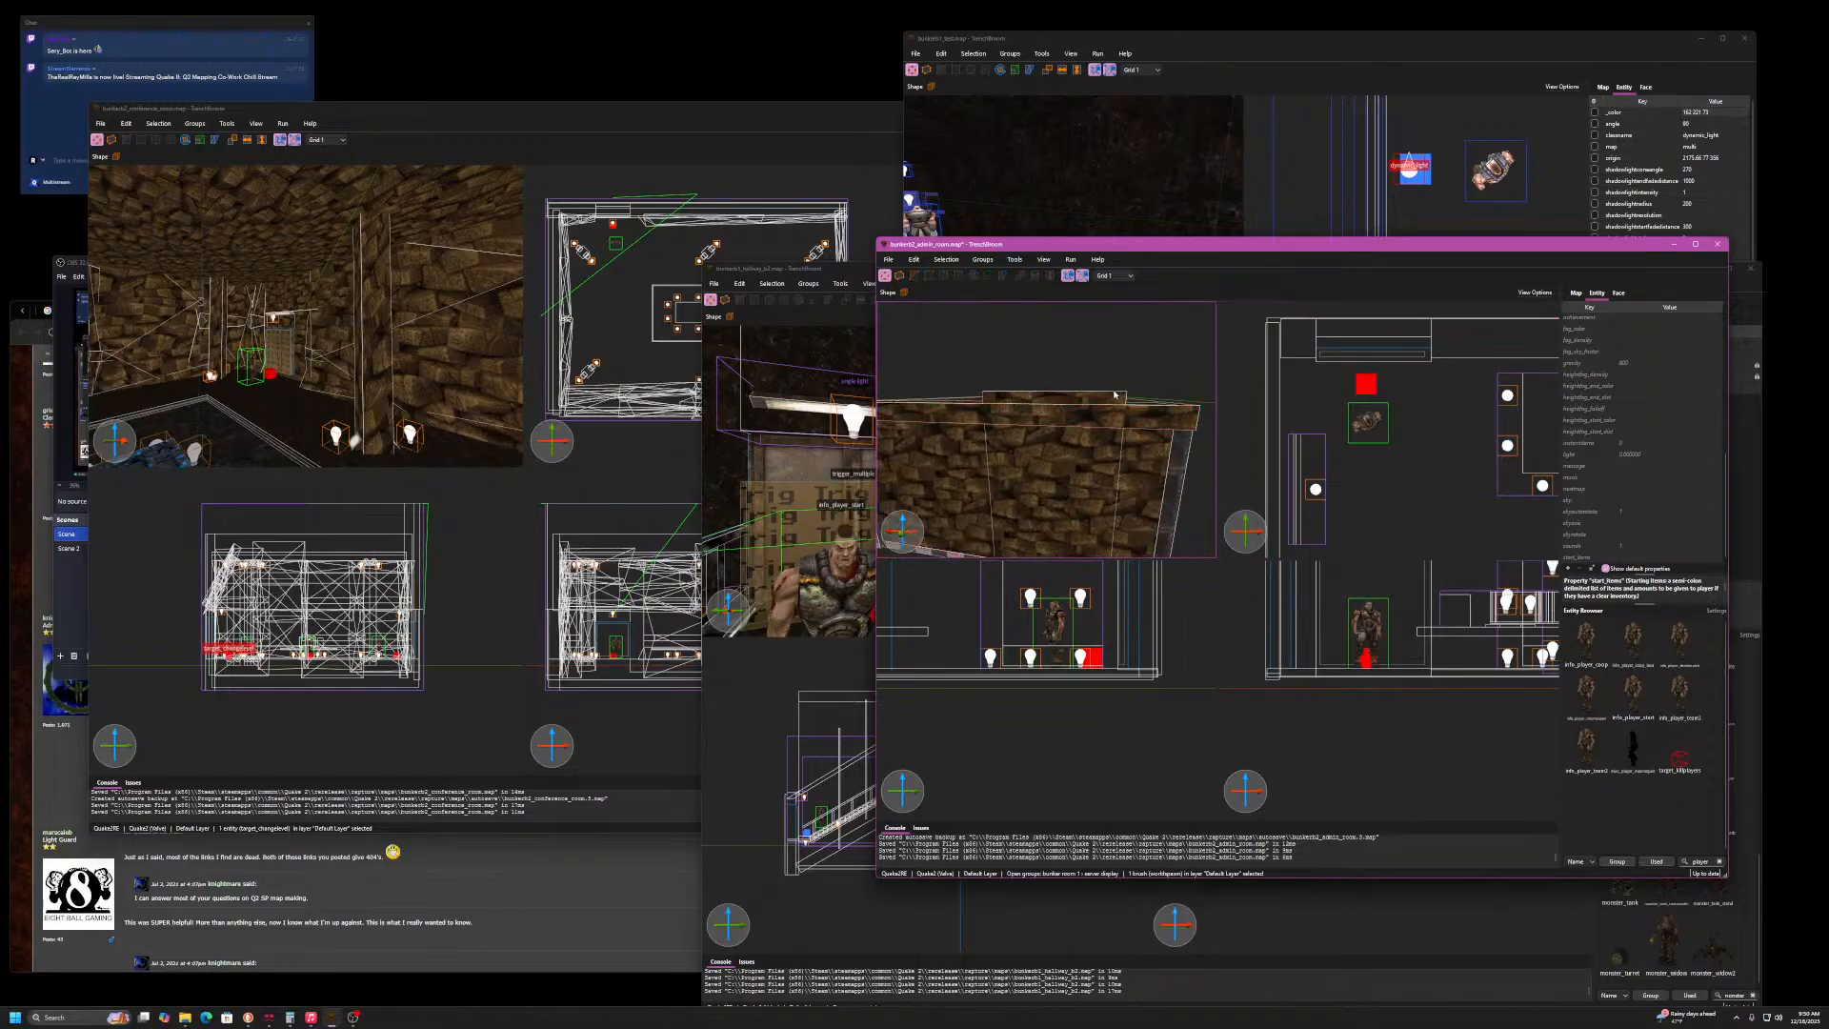
{"action": "left_click", "coordinate": [1112, 398]}
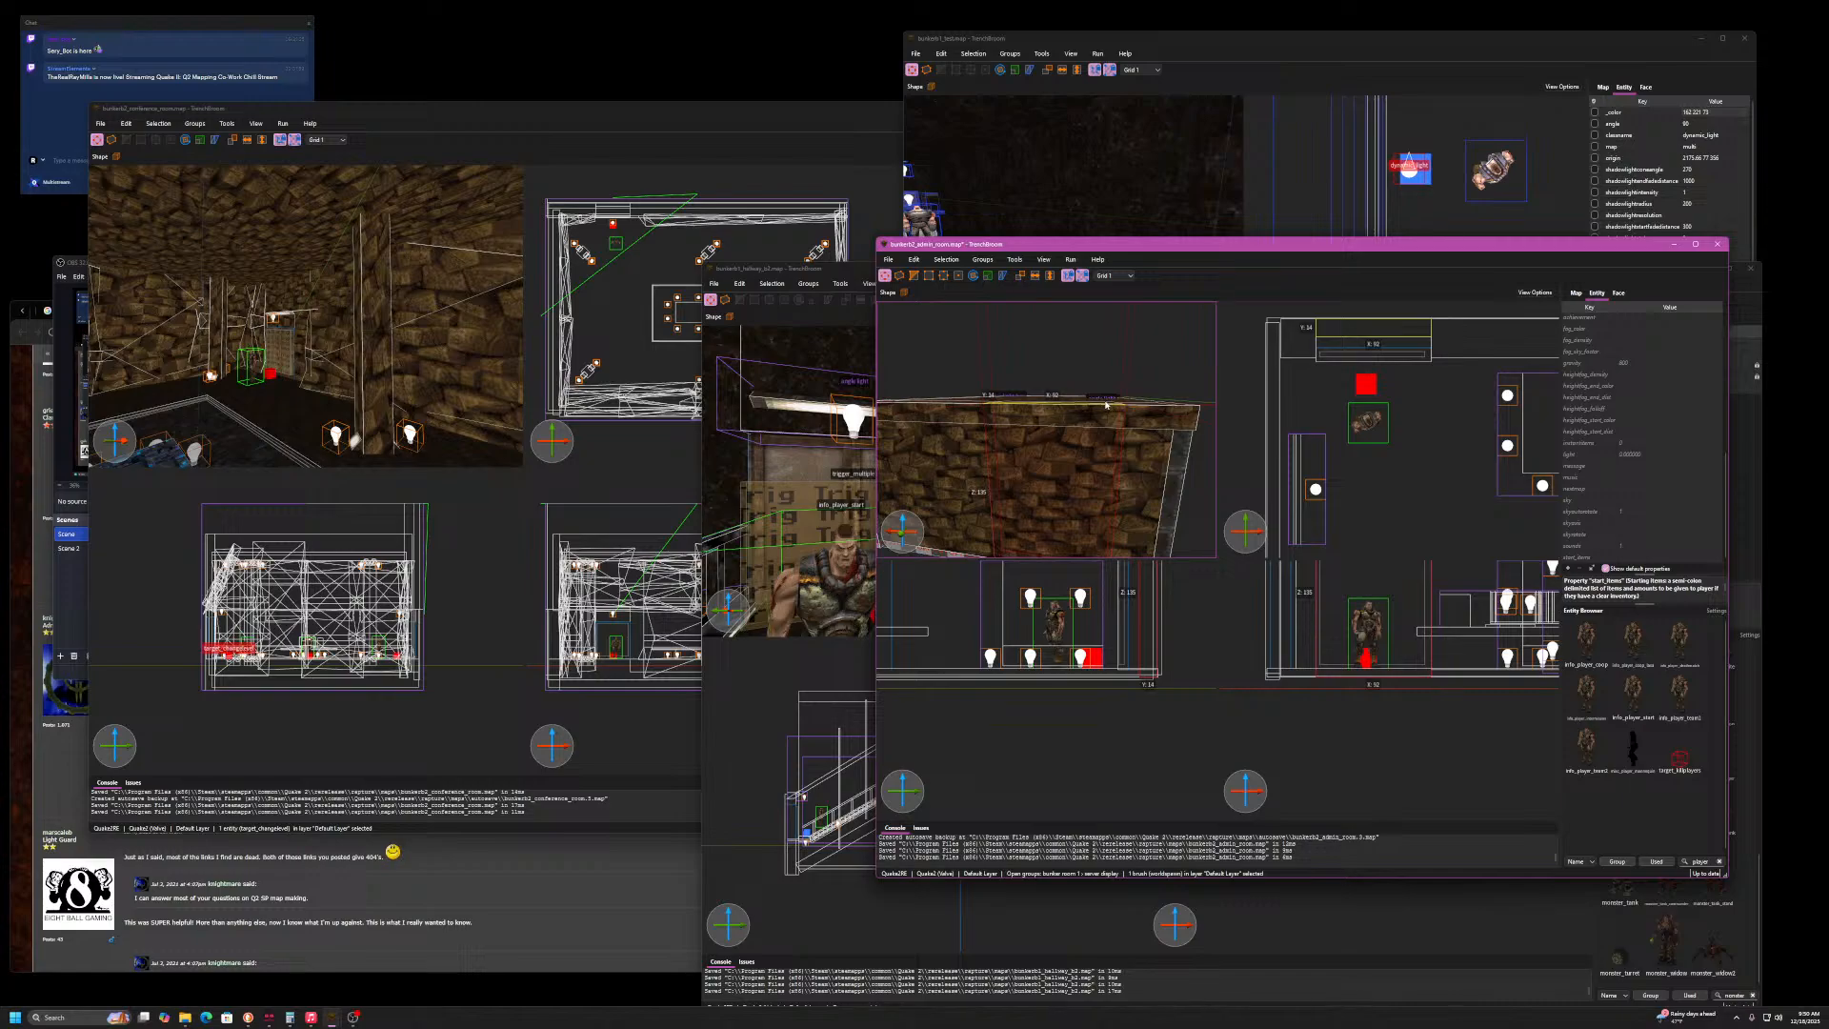
{"action": "mouse_move", "coordinate": [1106, 405]}
{"action": "right_mouse_down"}
{"action": "mouse_move", "coordinate": [1127, 387]}
{"action": "mouse_move", "coordinate": [1209, 405]}
{"action": "mouse_move", "coordinate": [1184, 443]}
{"action": "mouse_move", "coordinate": [1148, 450]}
{"action": "mouse_move", "coordinate": [1127, 443]}
{"action": "mouse_move", "coordinate": [1123, 386]}
{"action": "mouse_move", "coordinate": [1317, 386]}
{"action": "mouse_move", "coordinate": [1238, 393]}
{"action": "right_mouse_up"}
{"action": "key", "text": "w"}
{"action": "key", "text": "w"}
{"action": "key", "text": "w"}
{"action": "key", "text": "a"}
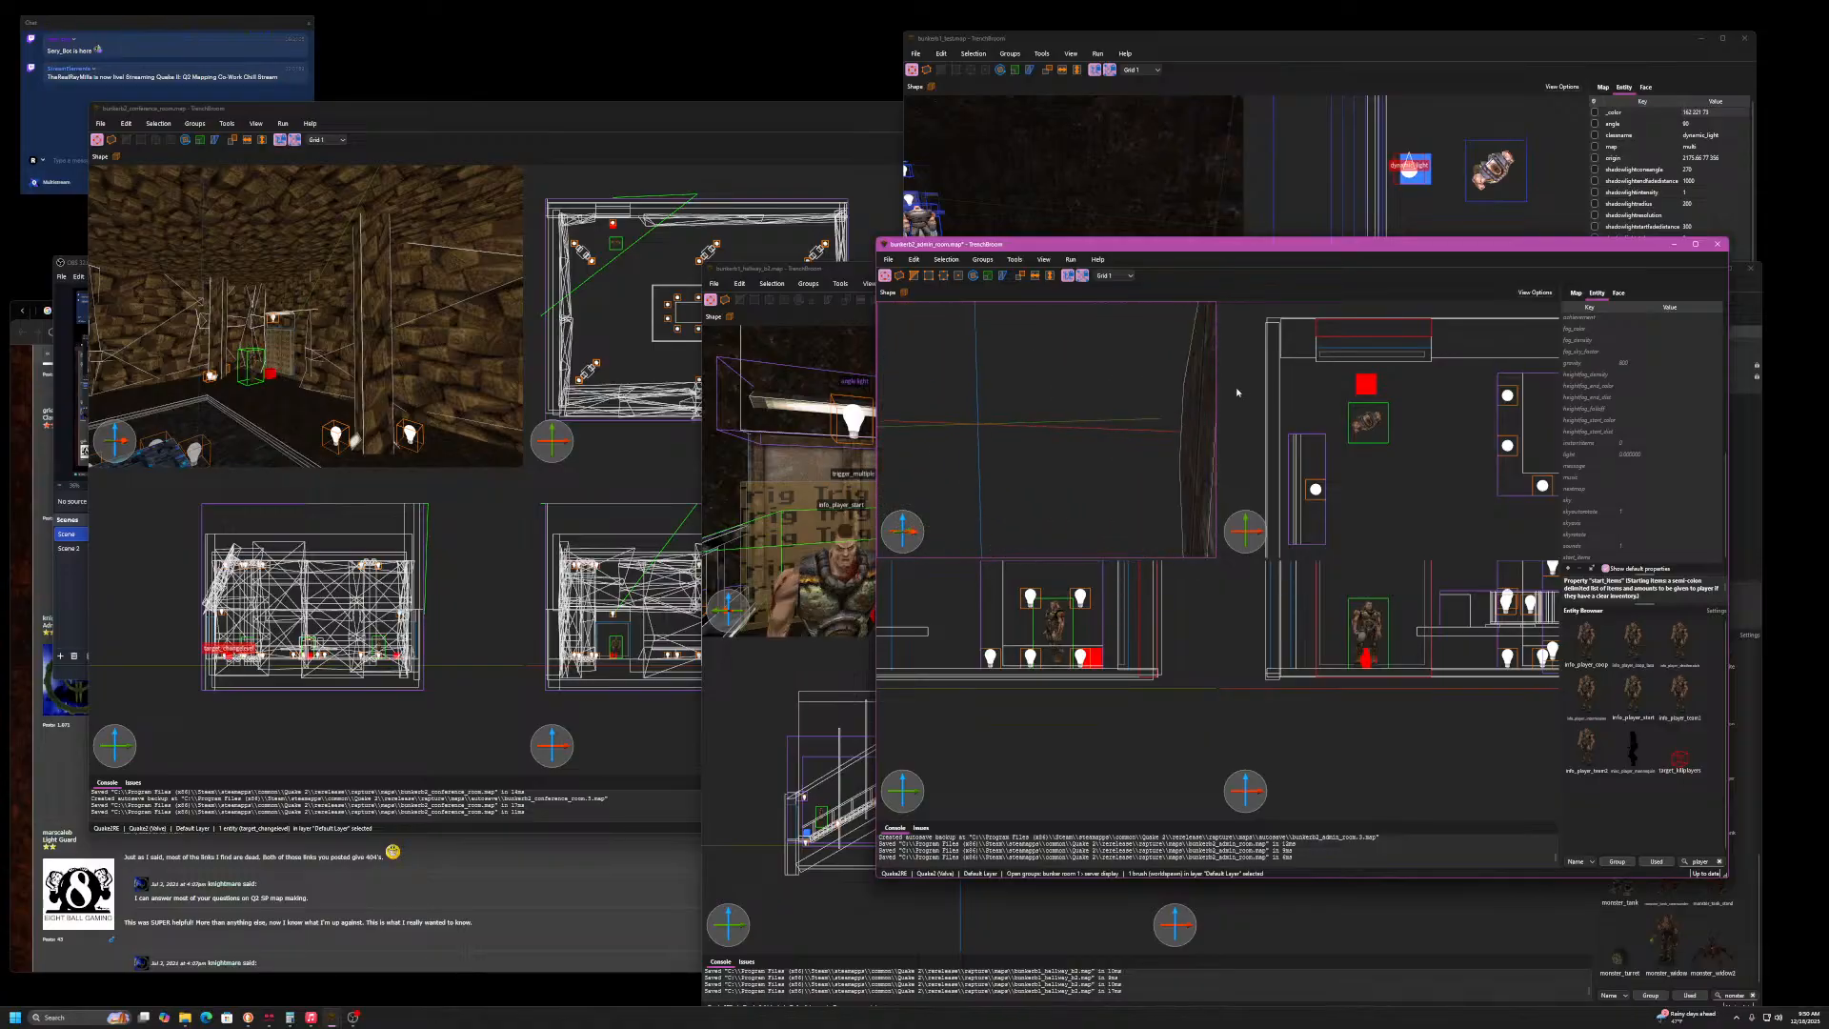
{"action": "left_click_drag", "start_coordinate": [1238, 393], "coordinate": [1237, 392]}
{"action": "key", "text": "s"}
{"action": "right_click_drag", "start_coordinate": [1237, 392], "coordinate": [1128, 388]}
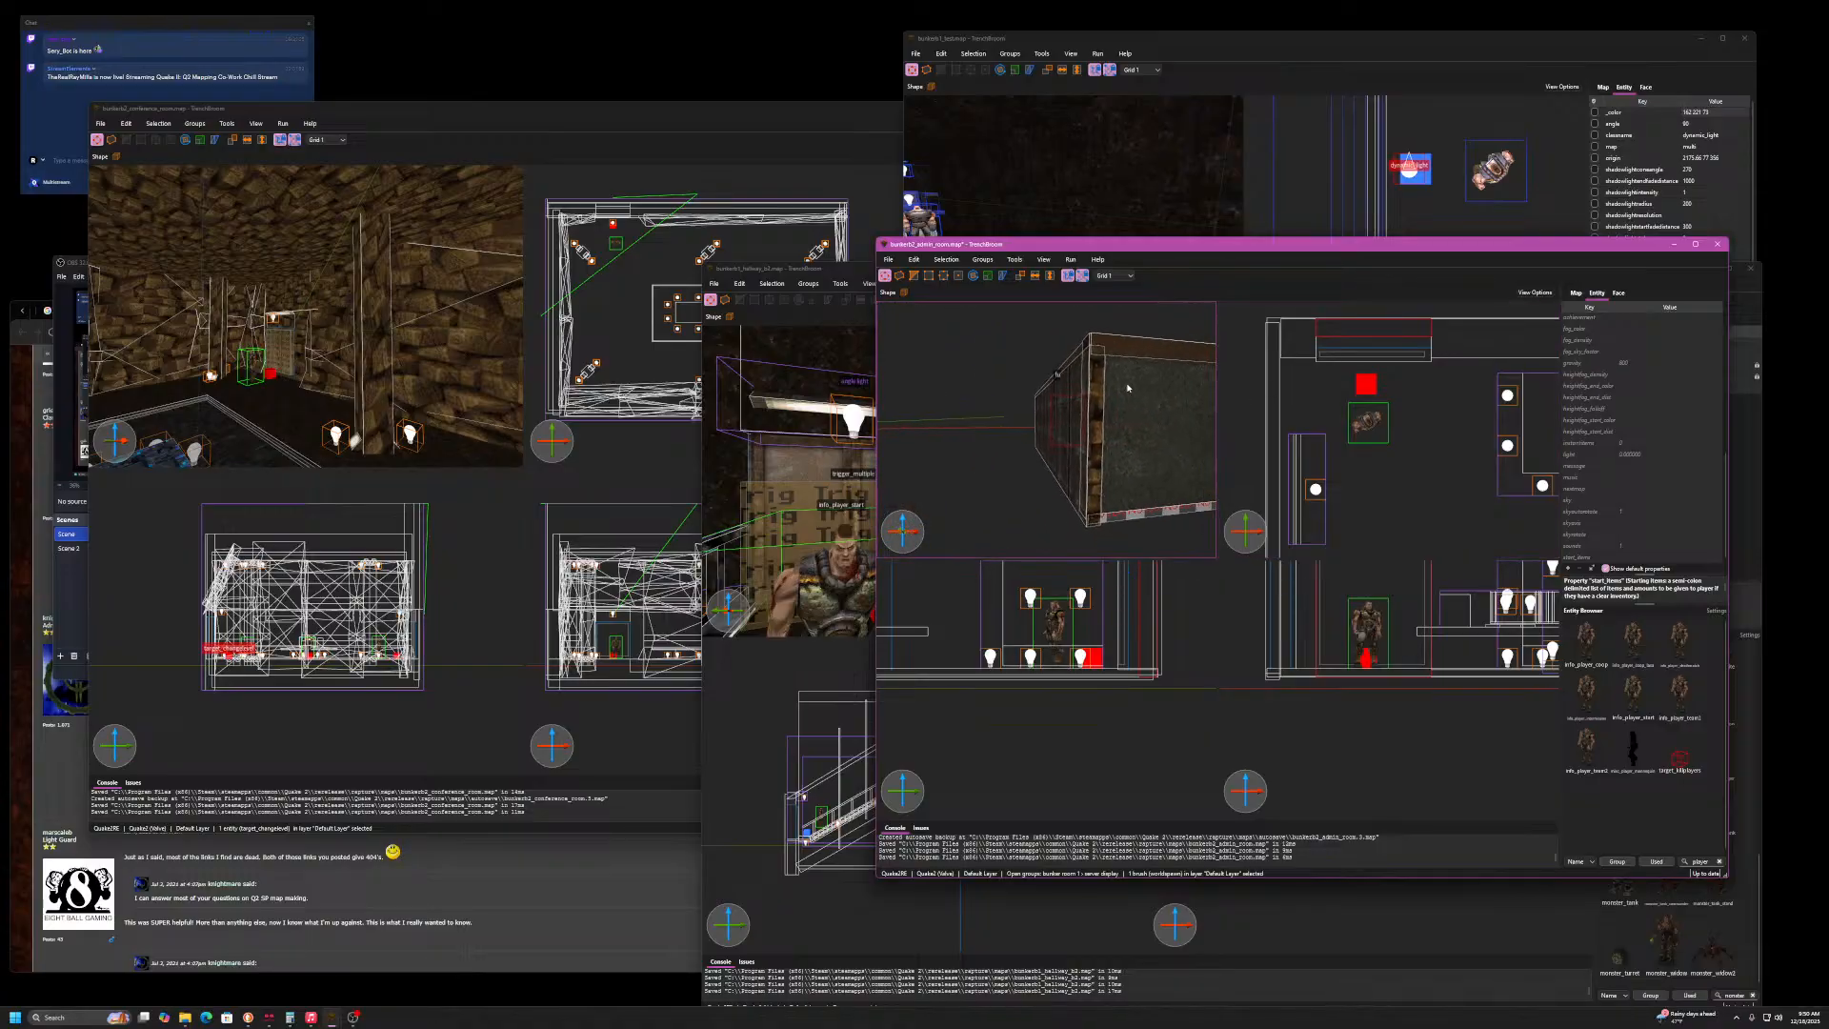
- Select the narrow wall piece at the corner between the brick wall and the side wall and delete it
{"action": "left_click", "coordinate": [1102, 387]}
{"action": "double_click", "coordinate": [1100, 392]}
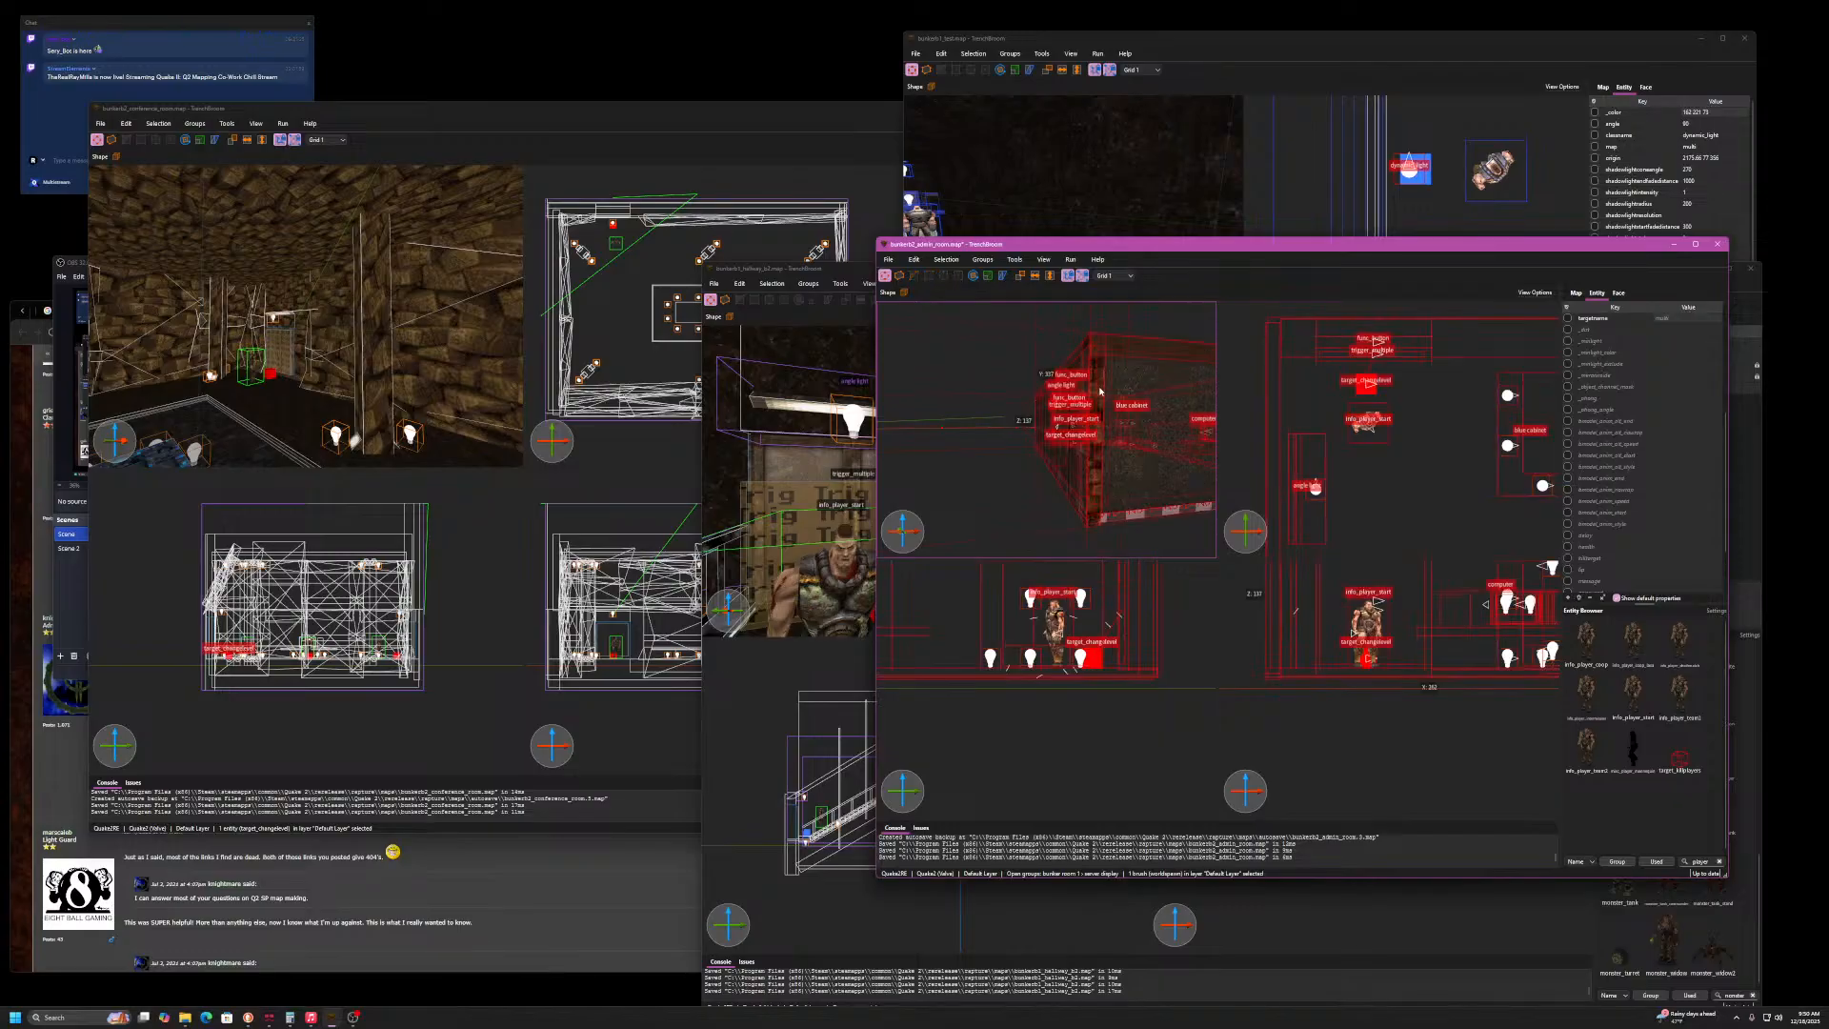
{"action": "left_click", "coordinate": [1101, 390]}
{"action": "left_click", "coordinate": [1151, 387]}
{"action": "left_click", "coordinate": [1103, 391]}
{"action": "key", "text": "Delete"}
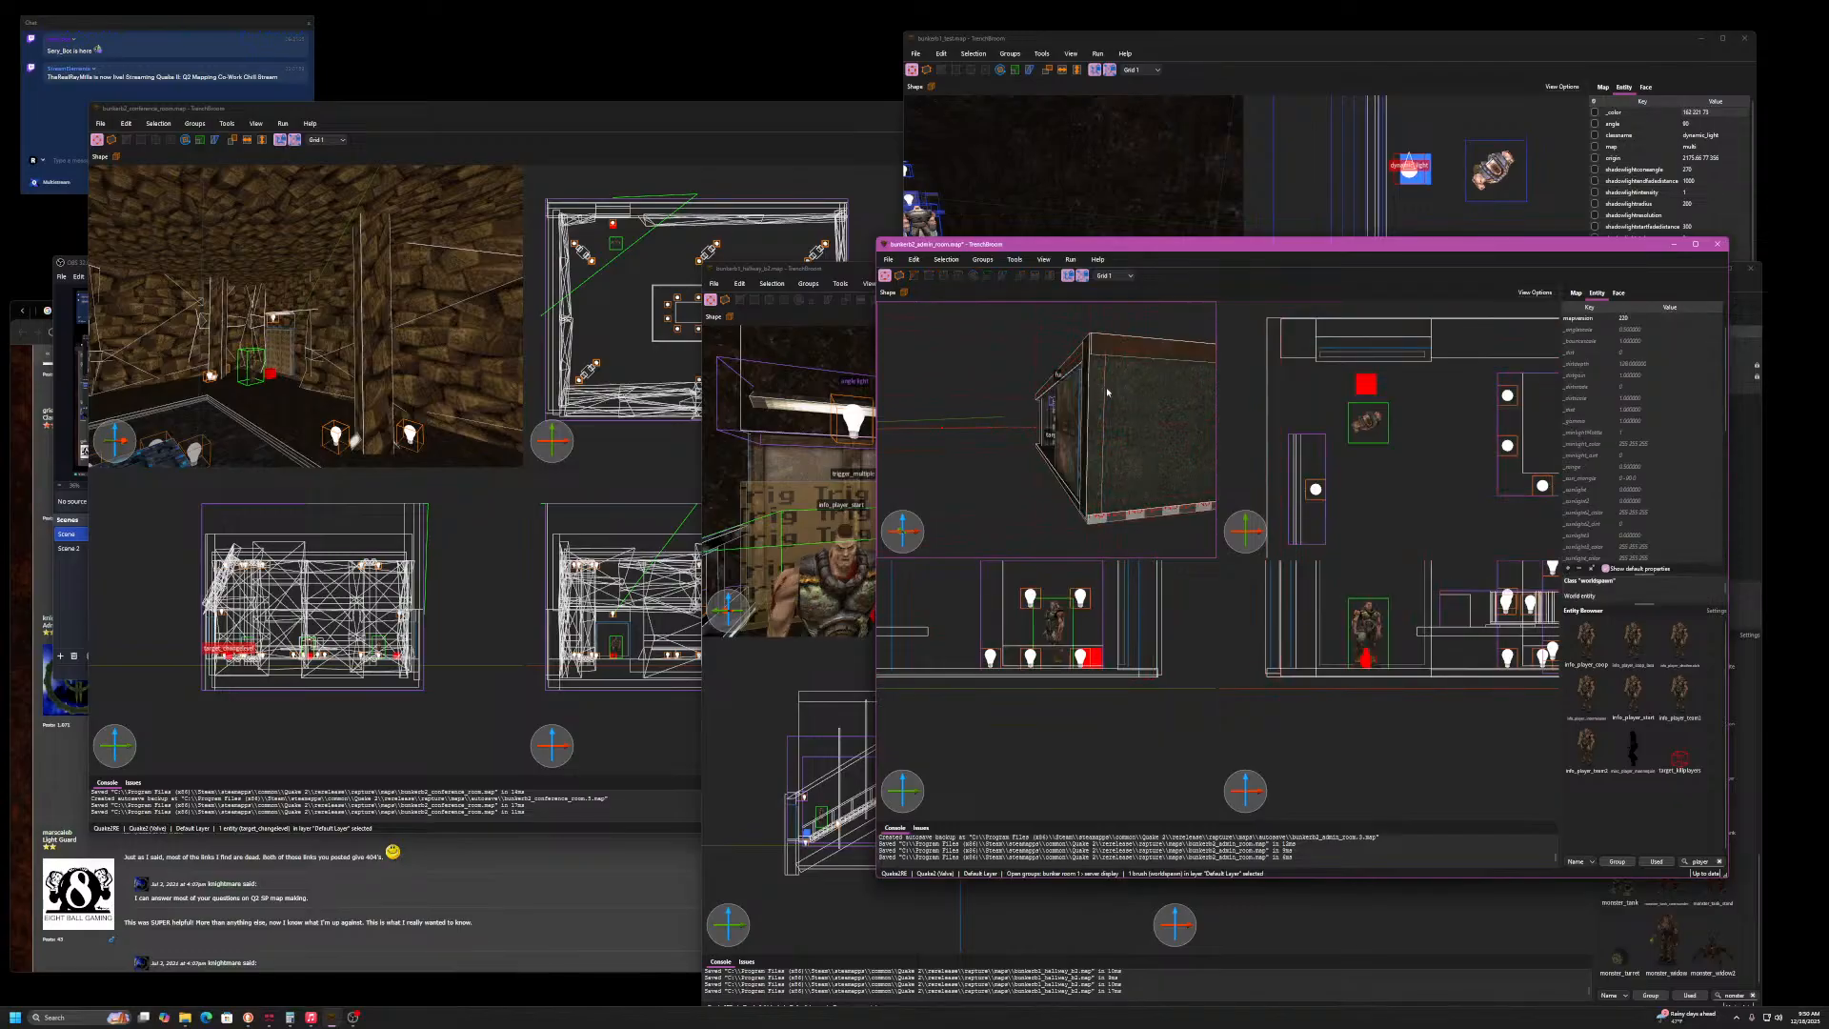
- Select the outer side wall and resize it from its end near the room's corner
{"action": "key", "text": "a"}
{"action": "mouse_move", "coordinate": [1114, 393]}
{"action": "right_mouse_down"}
{"action": "mouse_move", "coordinate": [1302, 397]}
{"action": "mouse_move", "coordinate": [1181, 400]}
{"action": "mouse_move", "coordinate": [1197, 392]}
{"action": "right_mouse_up"}
{"action": "key", "text": "a"}
{"action": "key", "text": "w"}
{"action": "key", "text": "w"}
{"action": "key", "text": "s"}
{"action": "left_click", "coordinate": [1132, 431]}
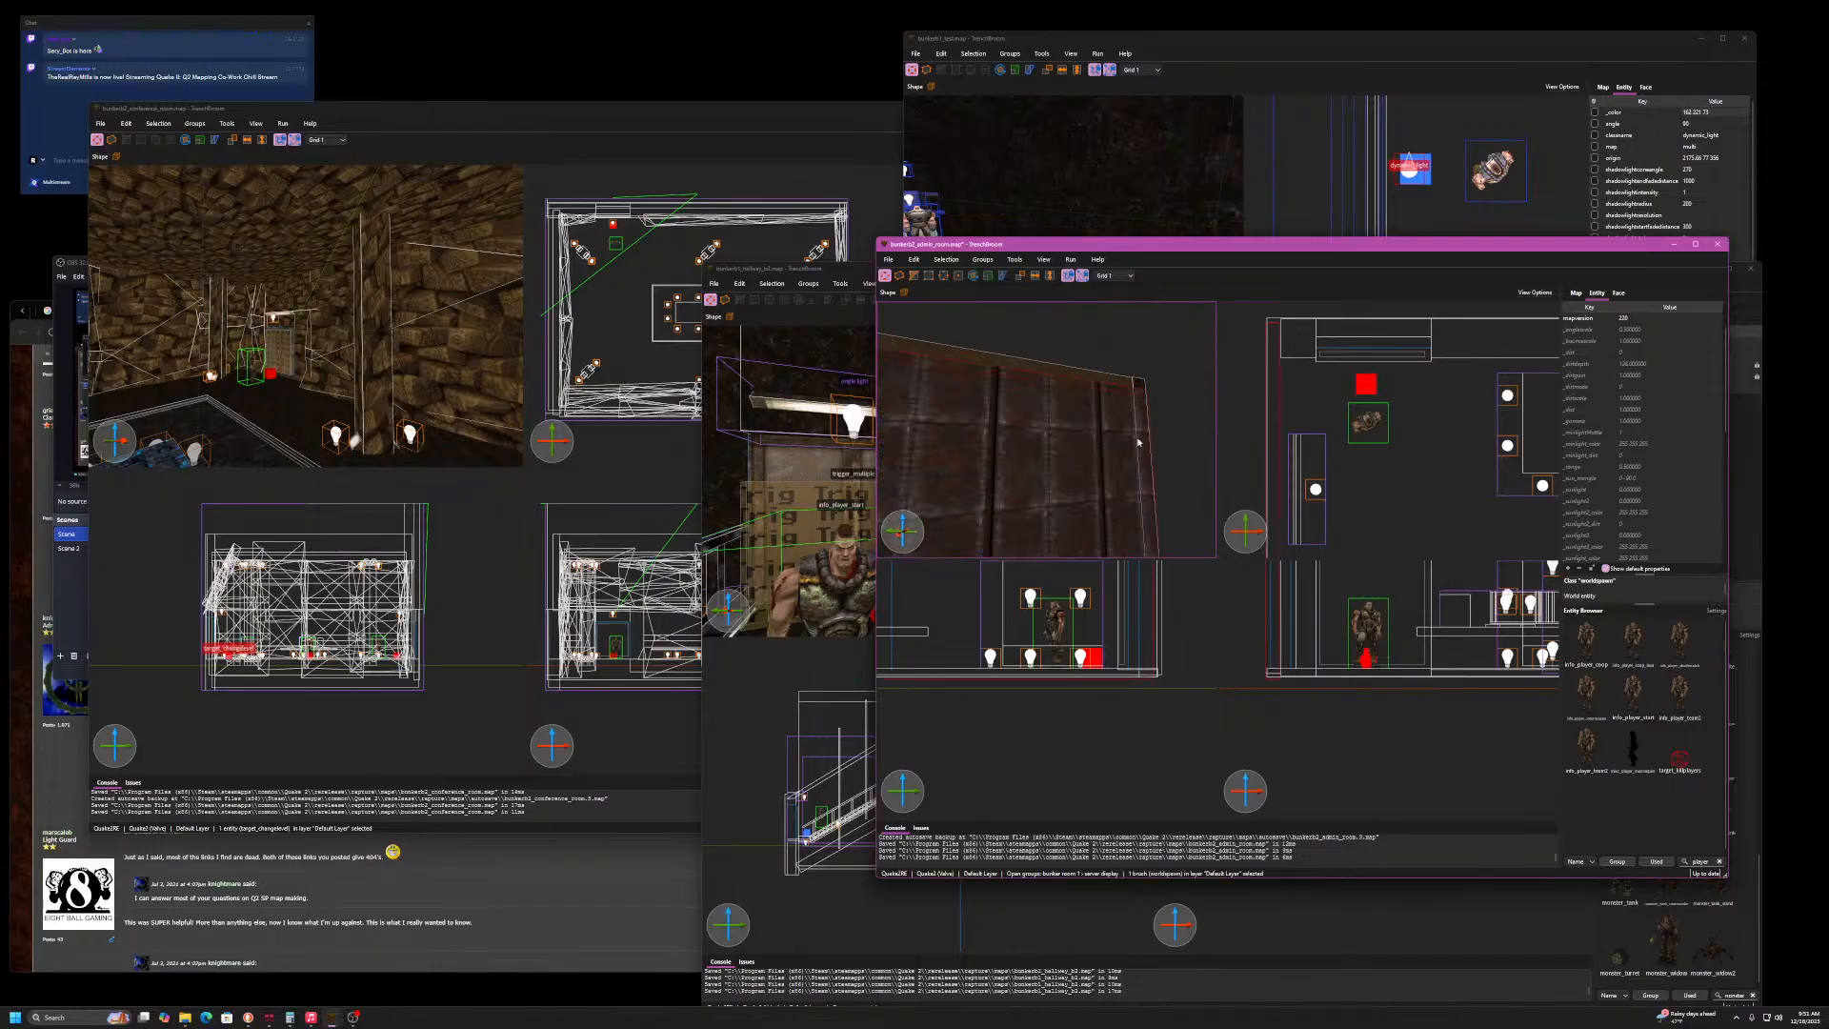
{"action": "left_click_drag", "start_coordinate": [1137, 441], "coordinate": [968, 467], "text": "shift"}
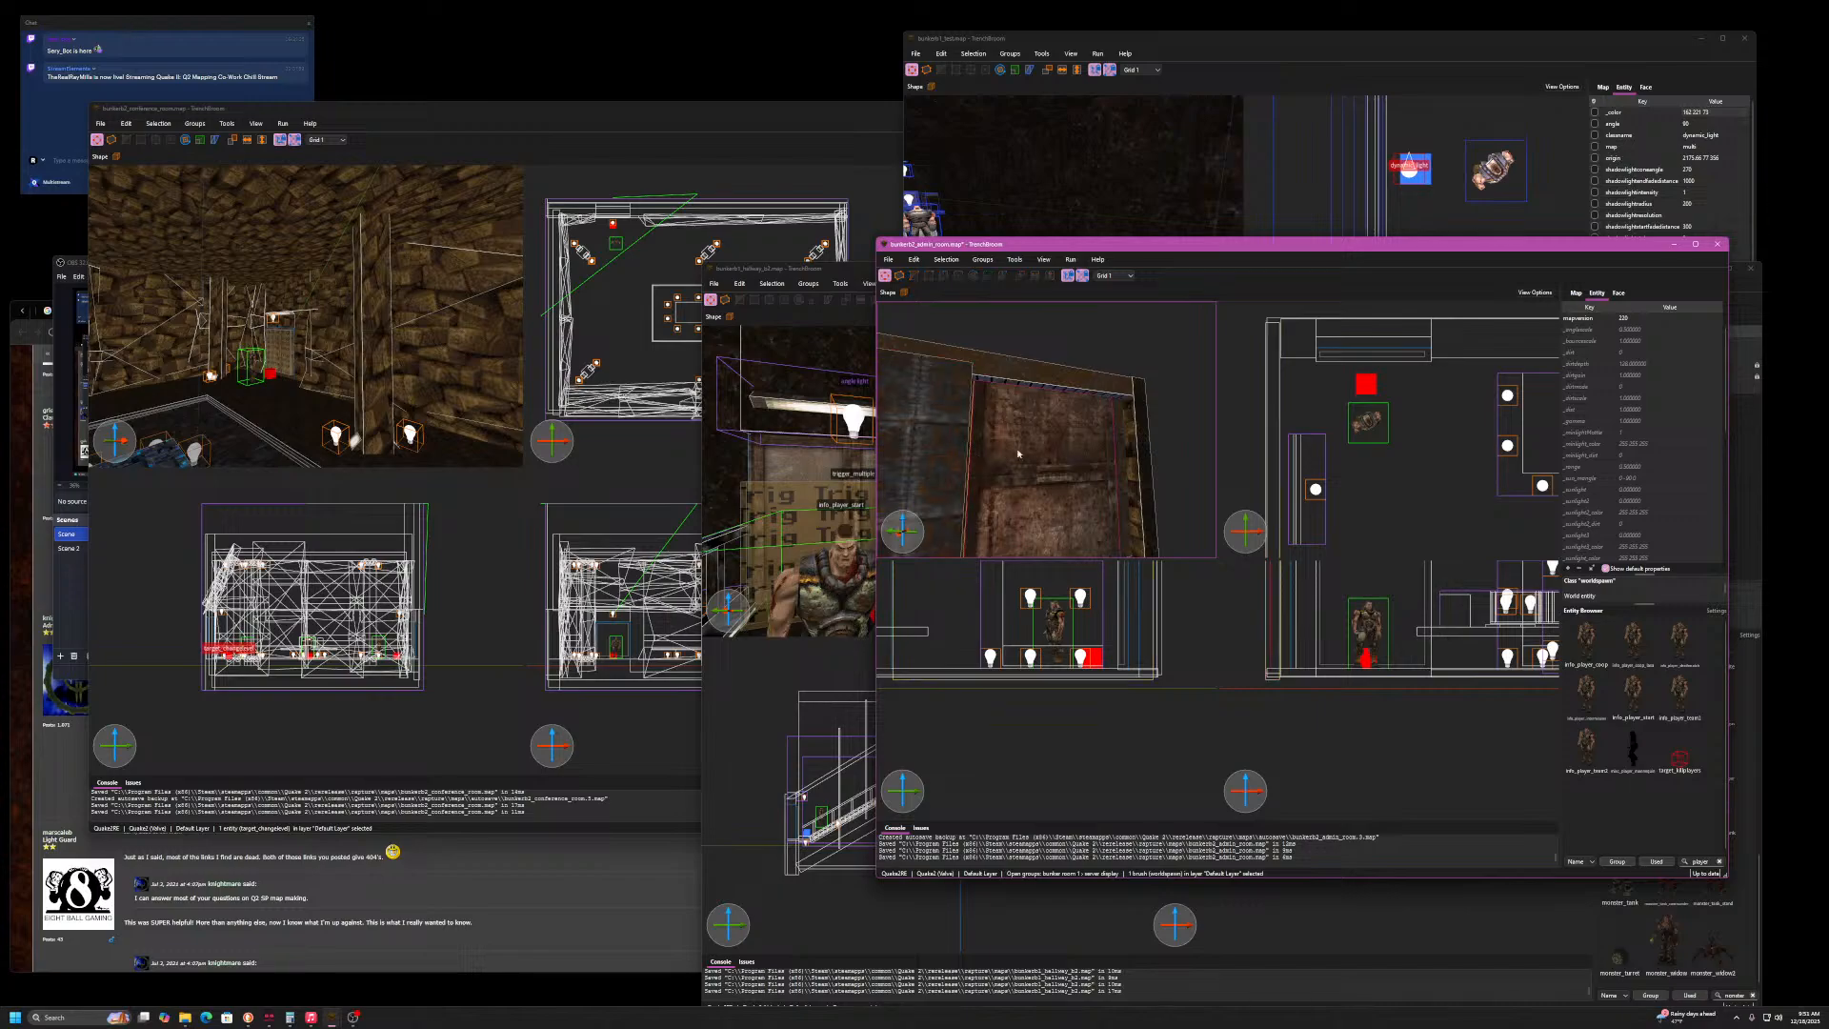
- Select the narrow wall pieces beside the corner one after another and locate them in the top view
{"action": "left_click", "coordinate": [1066, 440], "text": "shift"}
{"action": "left_click", "coordinate": [1130, 426]}
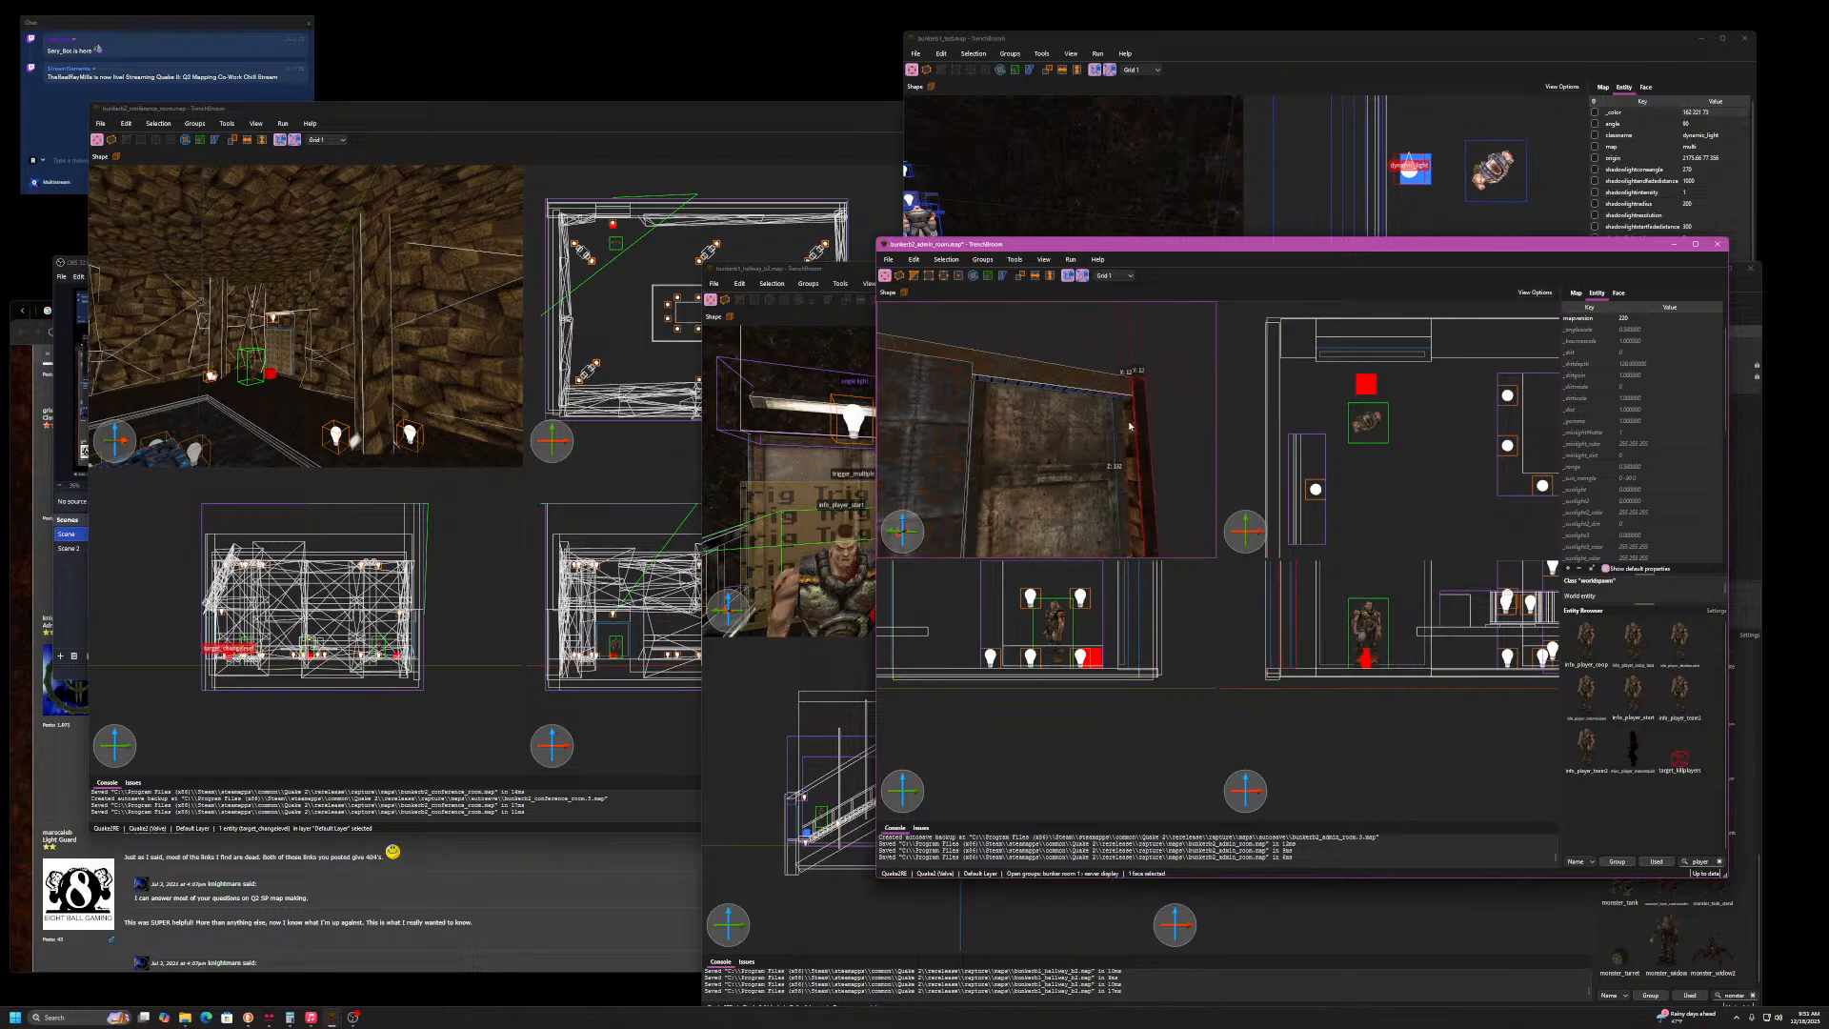
{"action": "right_click_drag", "start_coordinate": [1167, 470], "coordinate": [867, 487]}
{"action": "key", "text": "w"}
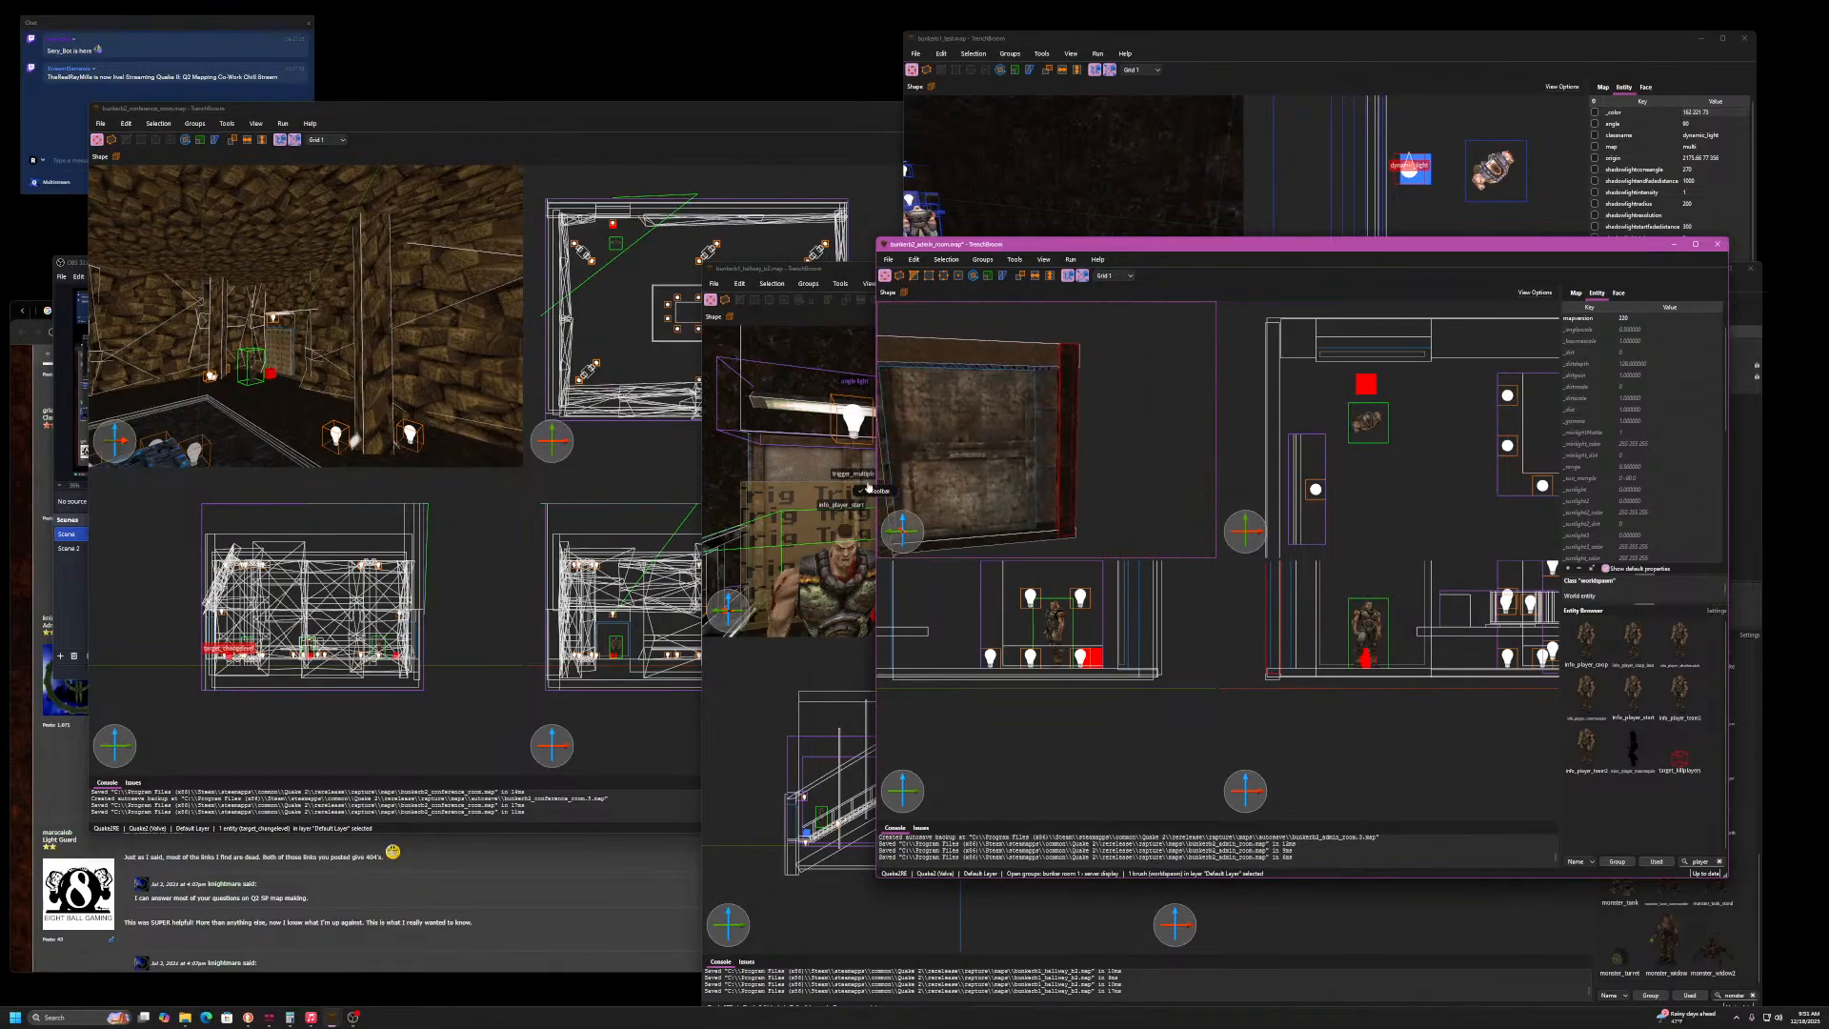
{"action": "left_click", "coordinate": [1055, 452]}
{"action": "left_click", "coordinate": [1046, 450]}
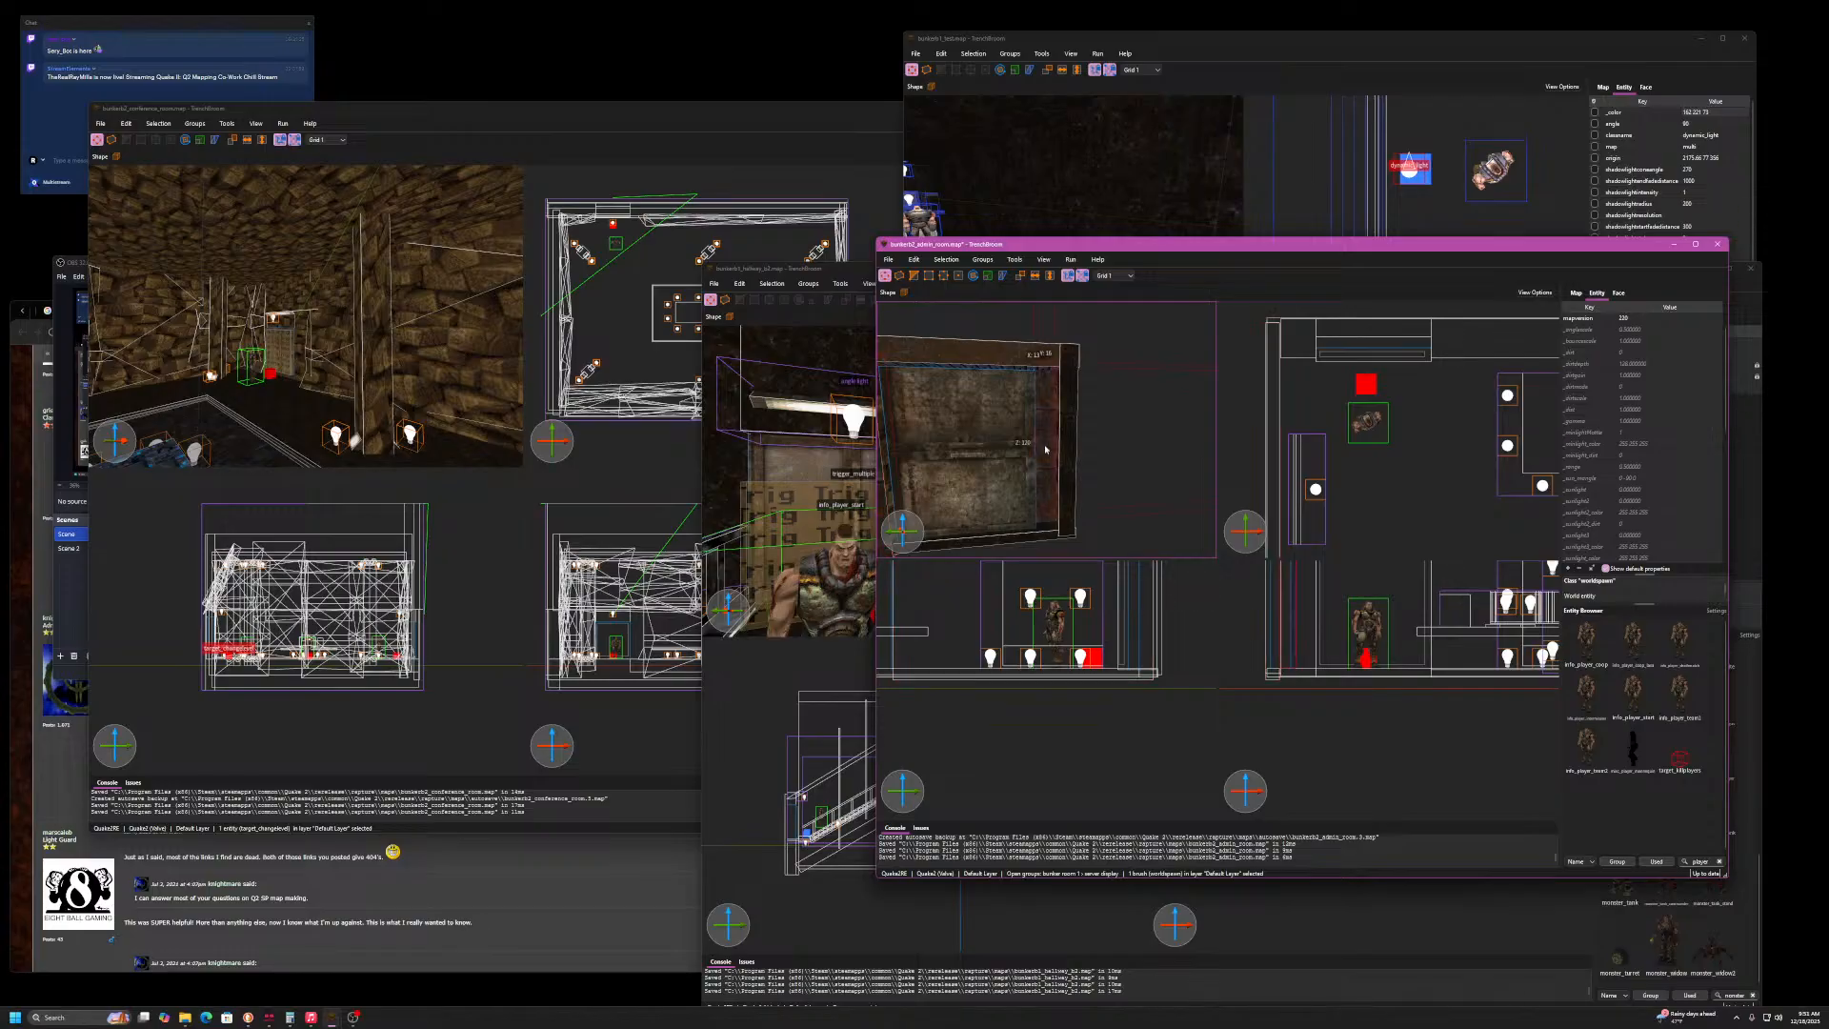
{"action": "right_click", "coordinate": [1161, 445]}
{"action": "left_click", "coordinate": [1392, 455]}
{"action": "scroll", "coordinate": [1393, 457], "scroll_direction": "down", "scroll_amount": 5}
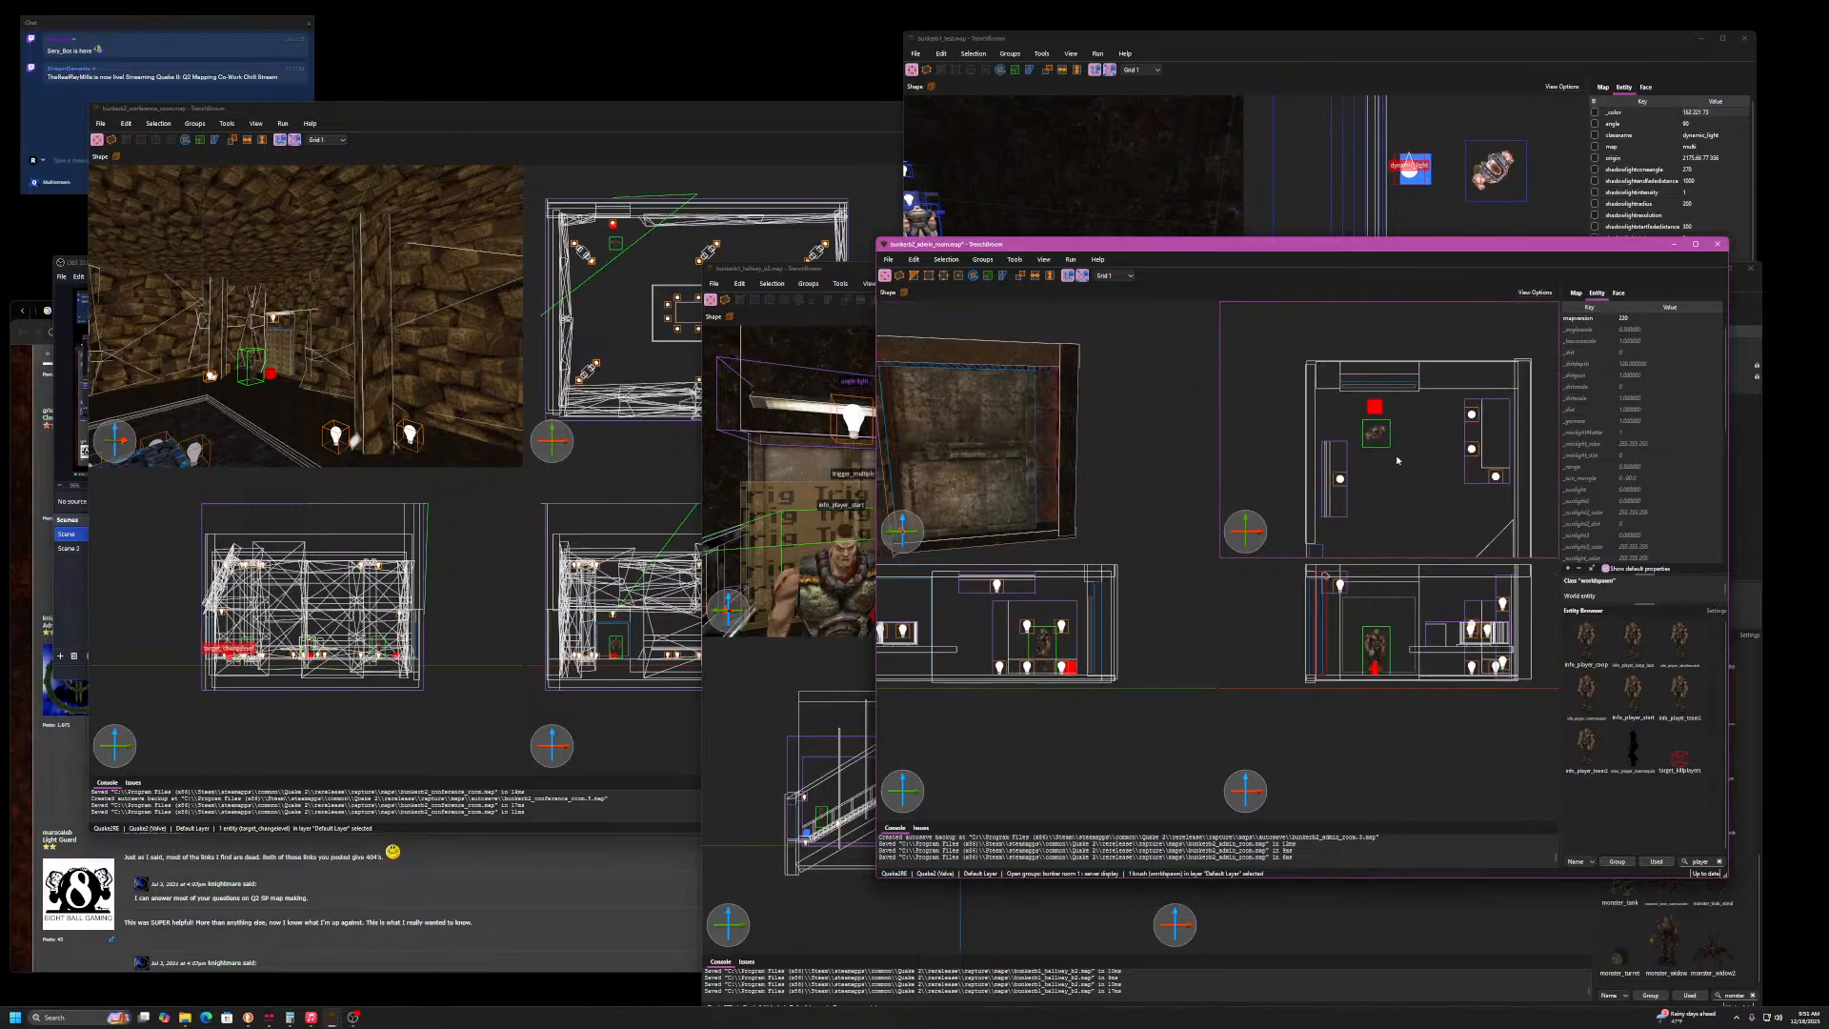
{"action": "right_click_drag", "start_coordinate": [1407, 457], "coordinate": [1415, 379]}
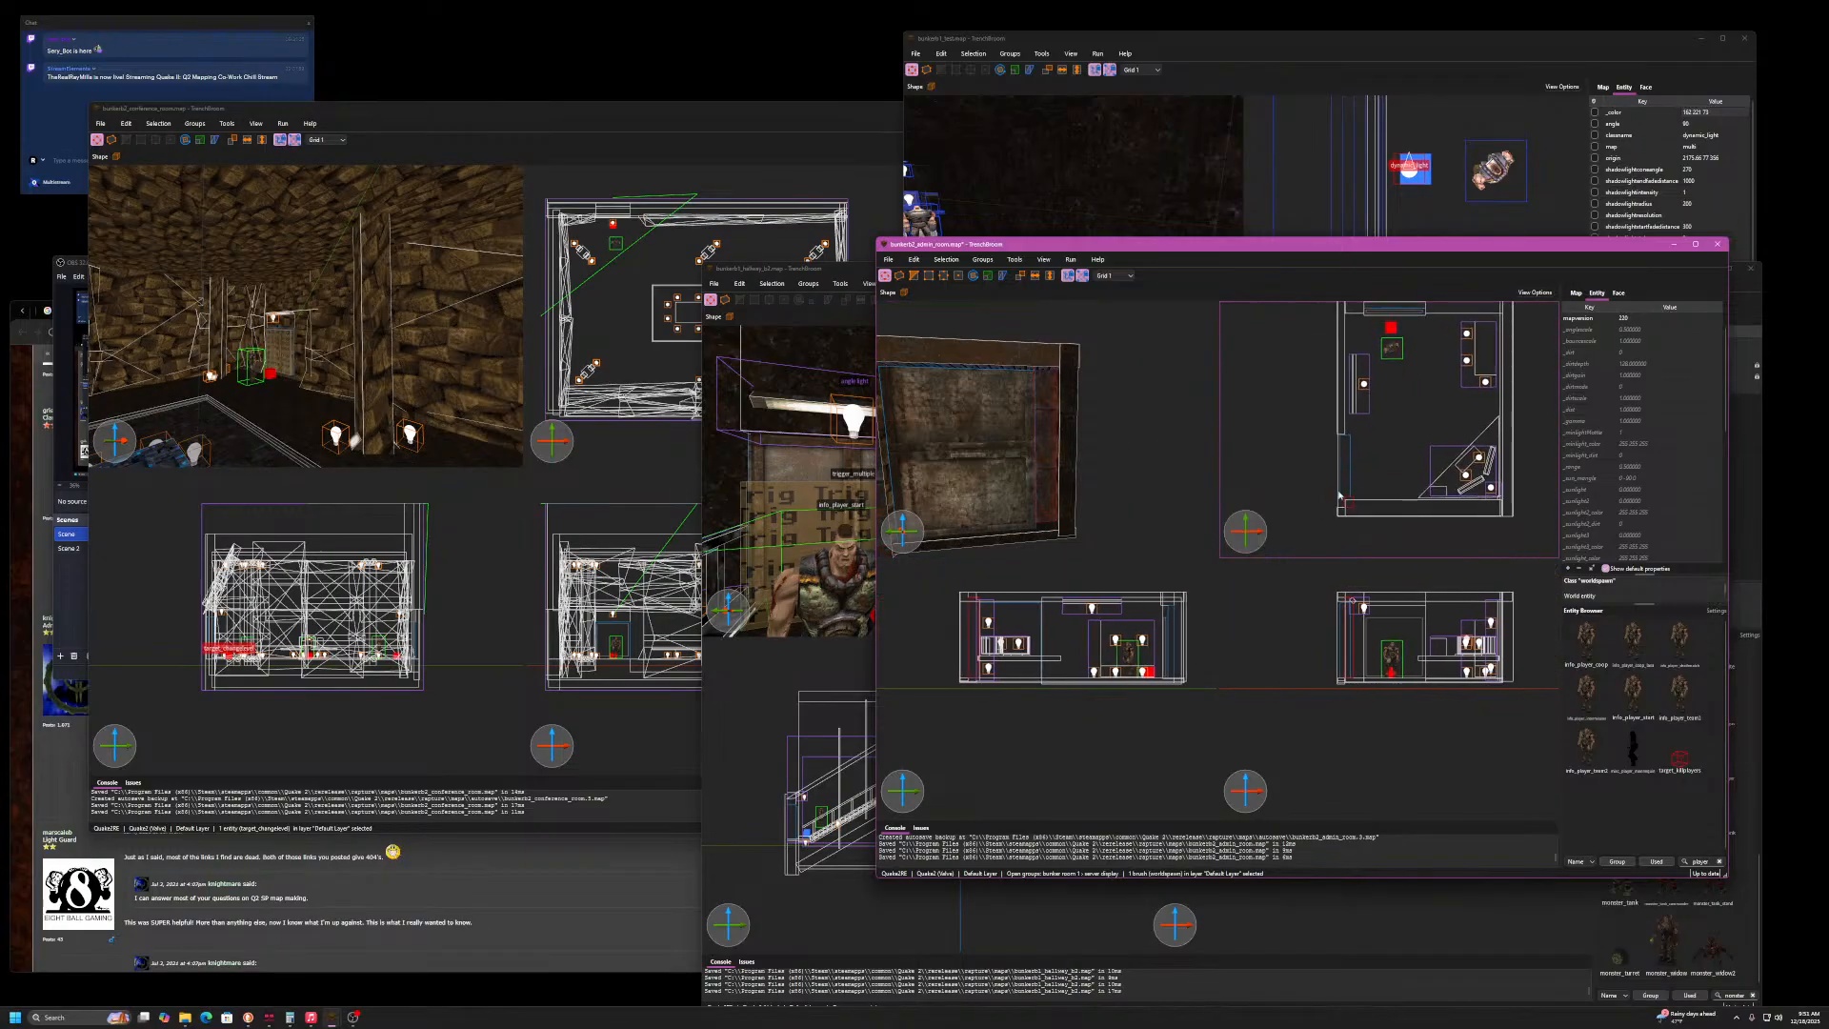
{"action": "key", "text": "Escape"}
- Resize the side wall piece between the corner and the opening by moving its end face
{"action": "mouse_move", "coordinate": [1065, 477]}
{"action": "right_mouse_down"}
{"action": "mouse_move", "coordinate": [1049, 441]}
{"action": "mouse_move", "coordinate": [1014, 455]}
{"action": "mouse_move", "coordinate": [1080, 464]}
{"action": "right_mouse_up"}
{"action": "scroll", "coordinate": [1049, 441], "scroll_direction": "up", "scroll_amount": 5}
{"action": "scroll", "coordinate": [1031, 458], "scroll_direction": "down", "scroll_amount": 5}
{"action": "scroll", "coordinate": [1086, 462], "scroll_direction": "down", "scroll_amount": 4}
{"action": "left_click_drag", "start_coordinate": [1081, 464], "coordinate": [986, 468], "text": "shift"}
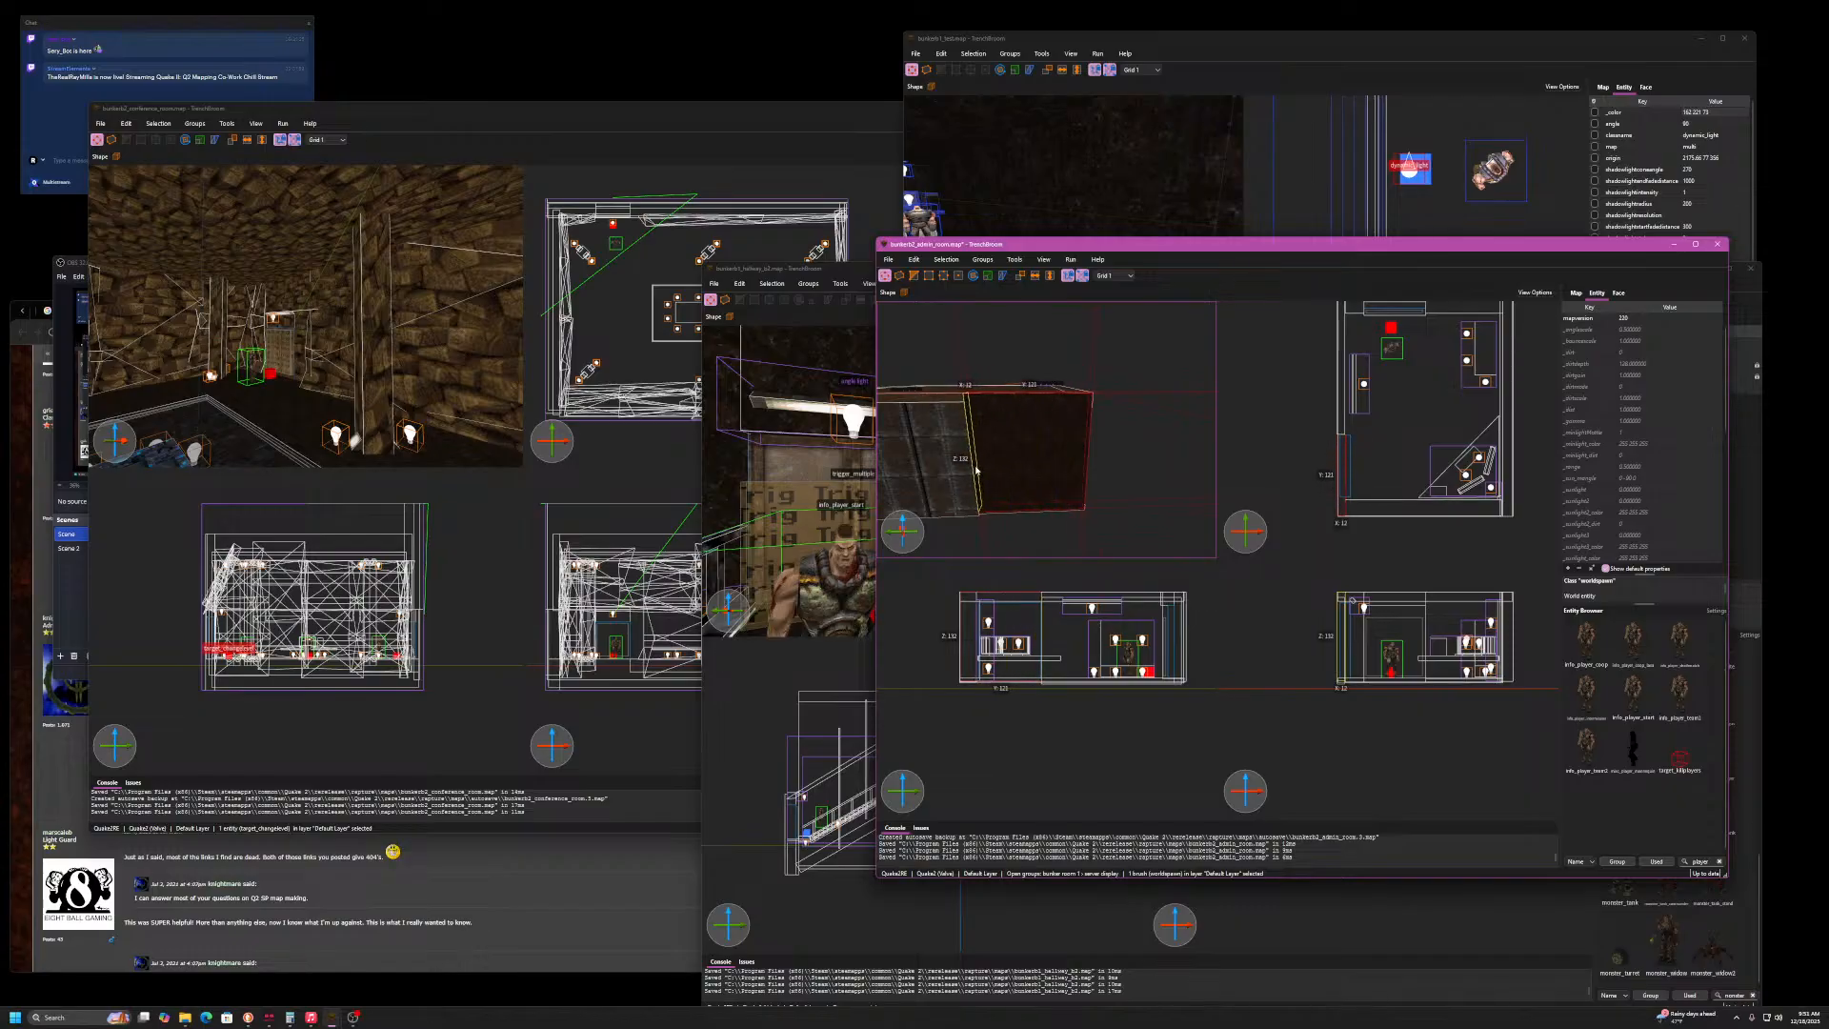
- Select the long brush covering the outside of the side wall and delete it
{"action": "mouse_move", "coordinate": [976, 470]}
{"action": "right_mouse_down"}
{"action": "mouse_move", "coordinate": [1077, 470]}
{"action": "mouse_move", "coordinate": [1124, 438]}
{"action": "mouse_move", "coordinate": [1253, 446]}
{"action": "mouse_move", "coordinate": [1283, 469]}
{"action": "mouse_move", "coordinate": [895, 453]}
{"action": "mouse_move", "coordinate": [978, 448]}
{"action": "right_mouse_up"}
{"action": "scroll", "coordinate": [1014, 463], "scroll_direction": "up", "scroll_amount": 6}
{"action": "left_click", "coordinate": [985, 446]}
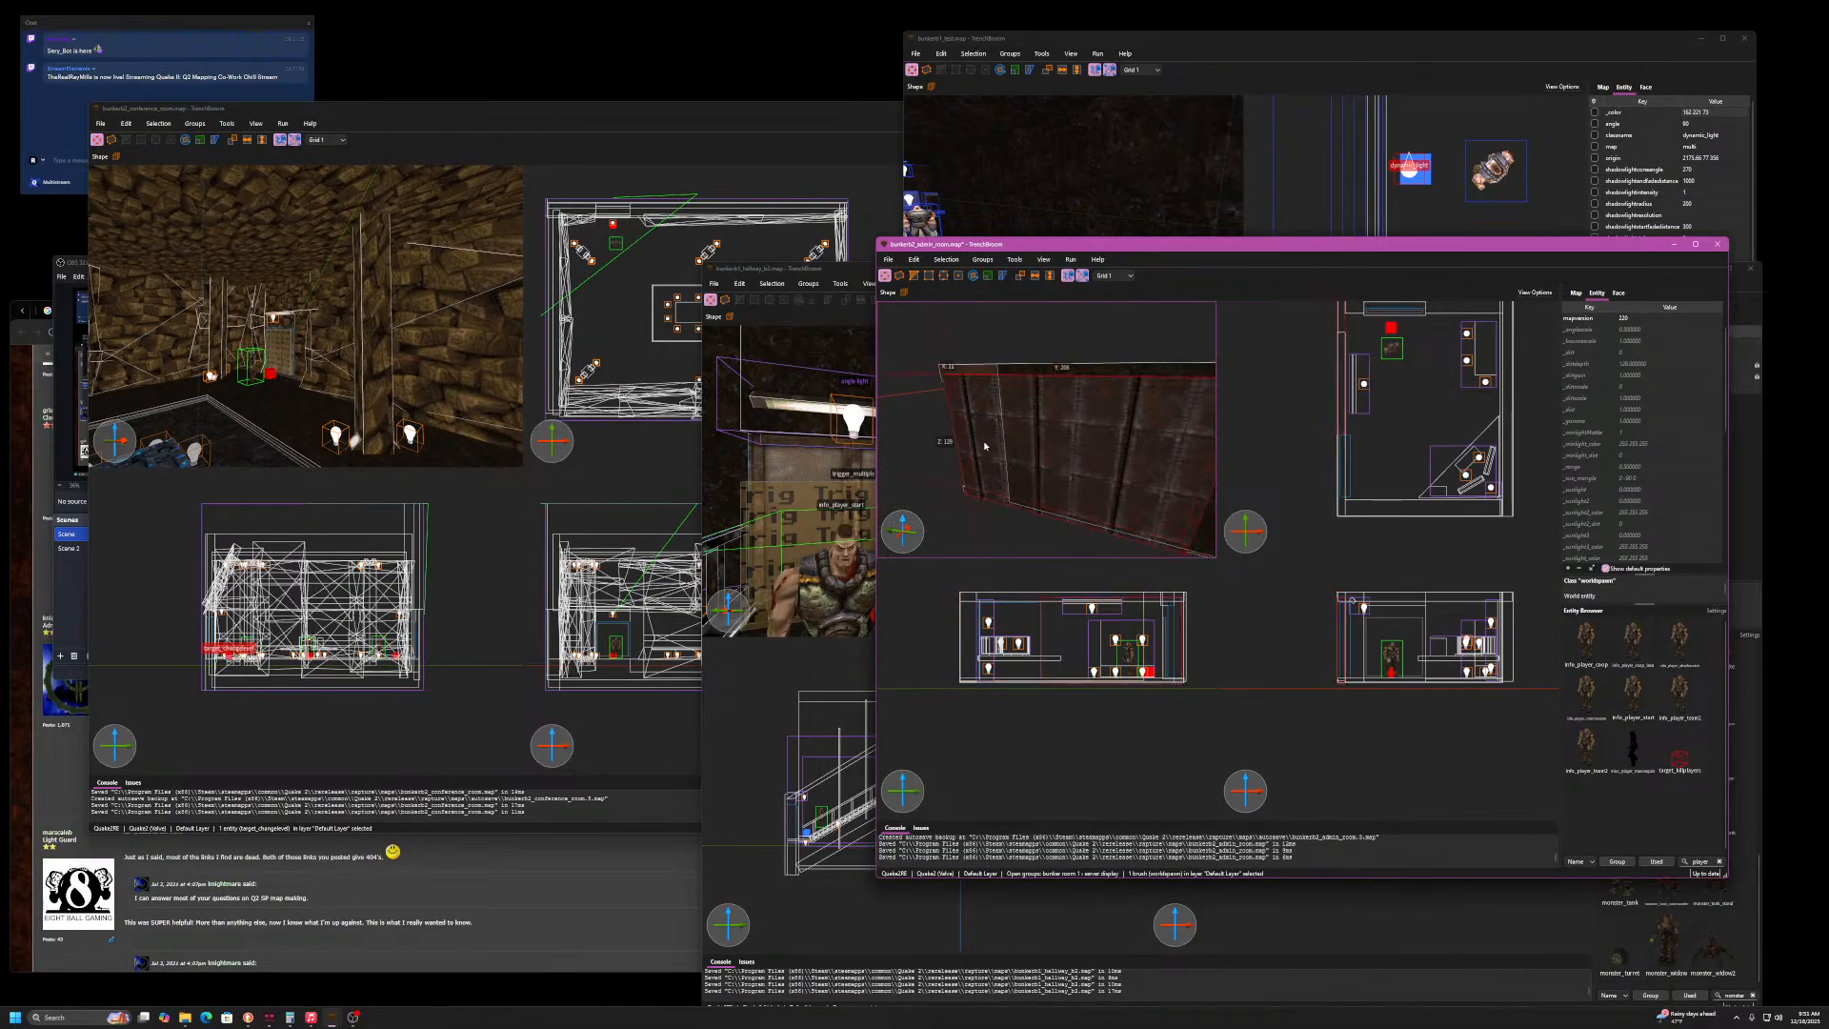
{"action": "key", "text": "Delete"}
- Select the remaining side wall brush and adjust its thickness on the face toward the room
{"action": "left_click", "coordinate": [1027, 445]}
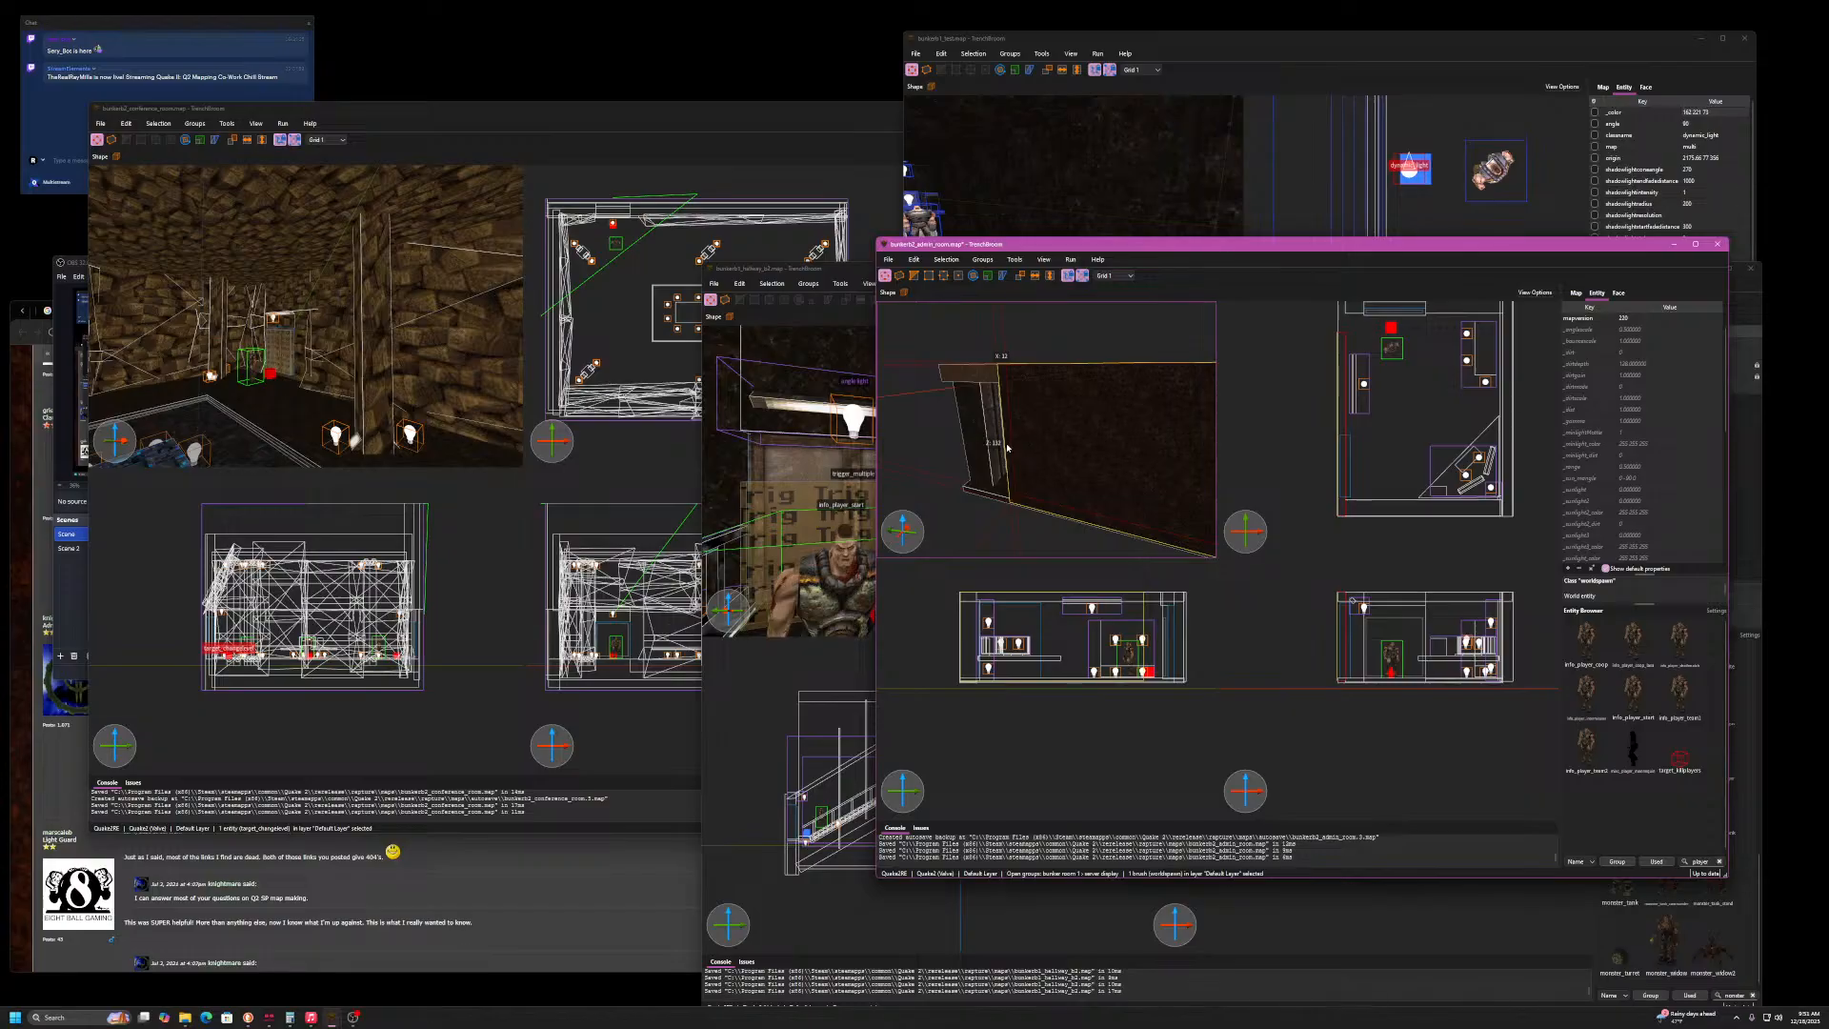
{"action": "right_click_drag", "start_coordinate": [1007, 448], "coordinate": [1183, 442]}
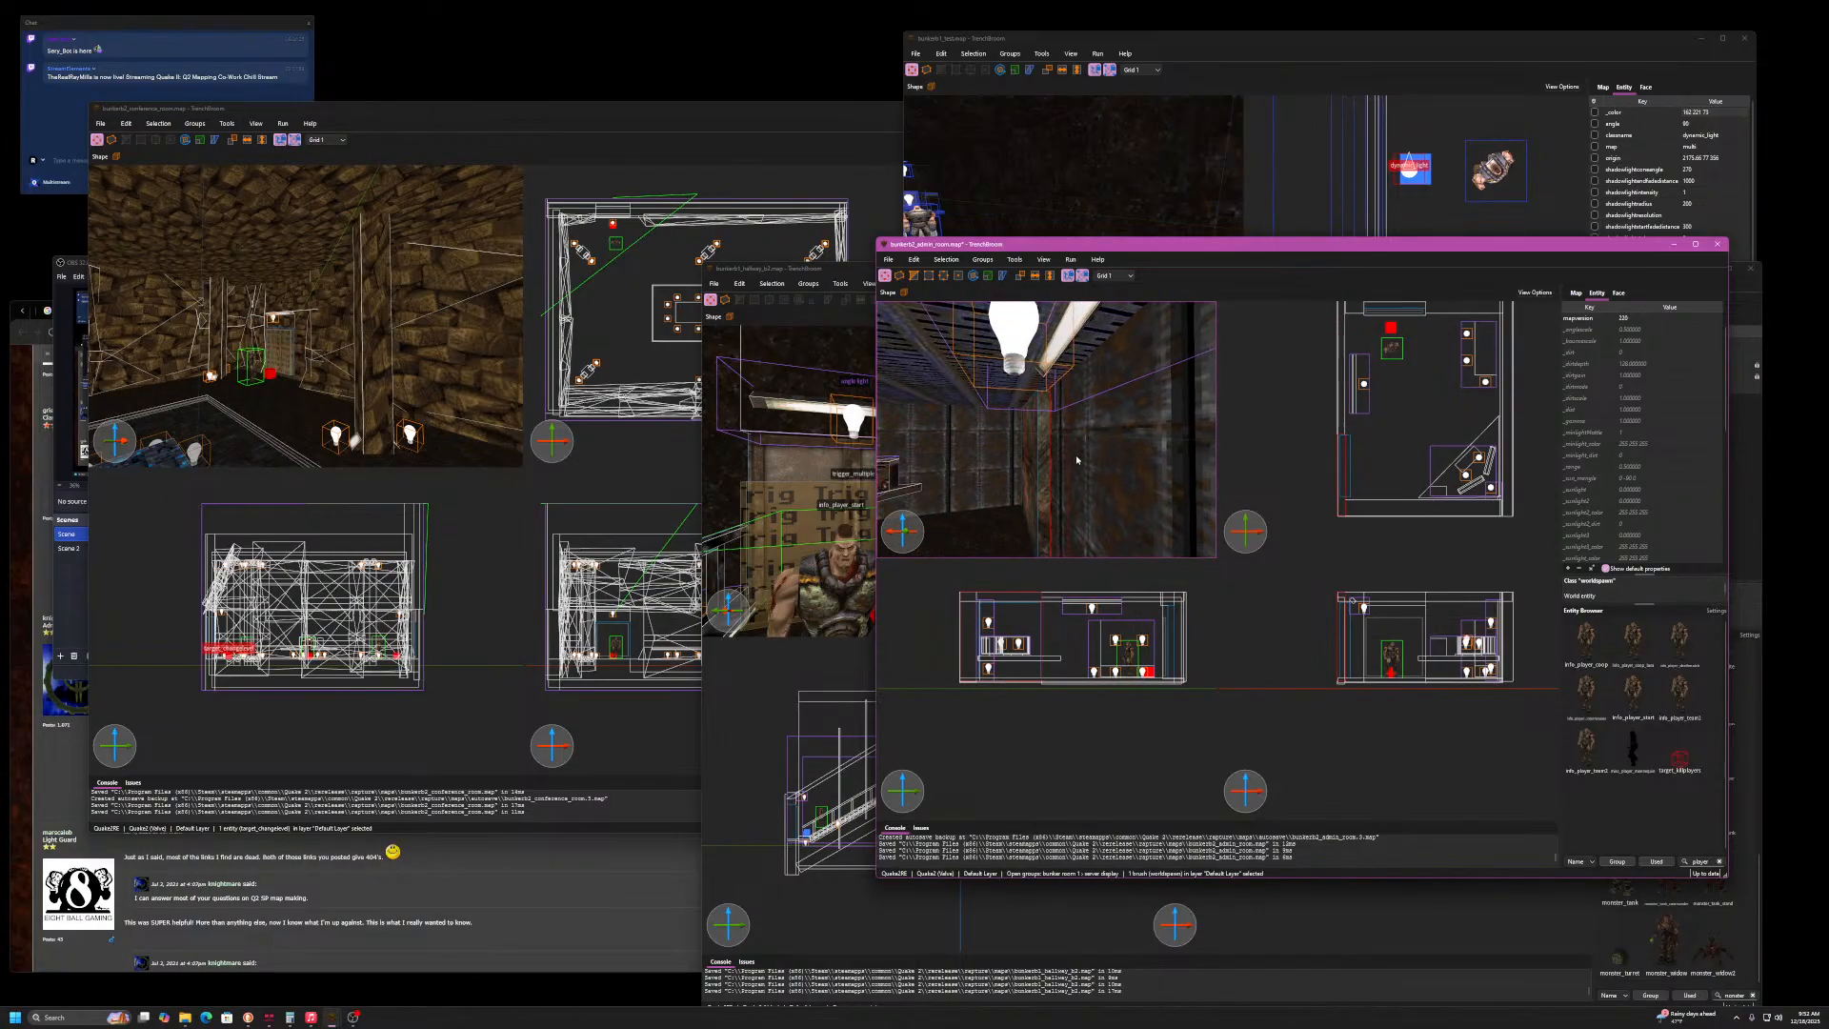
{"action": "right_click_drag", "start_coordinate": [1407, 413], "coordinate": [1375, 492]}
{"action": "left_click_drag", "start_coordinate": [1320, 458], "coordinate": [1331, 462], "text": "shift"}
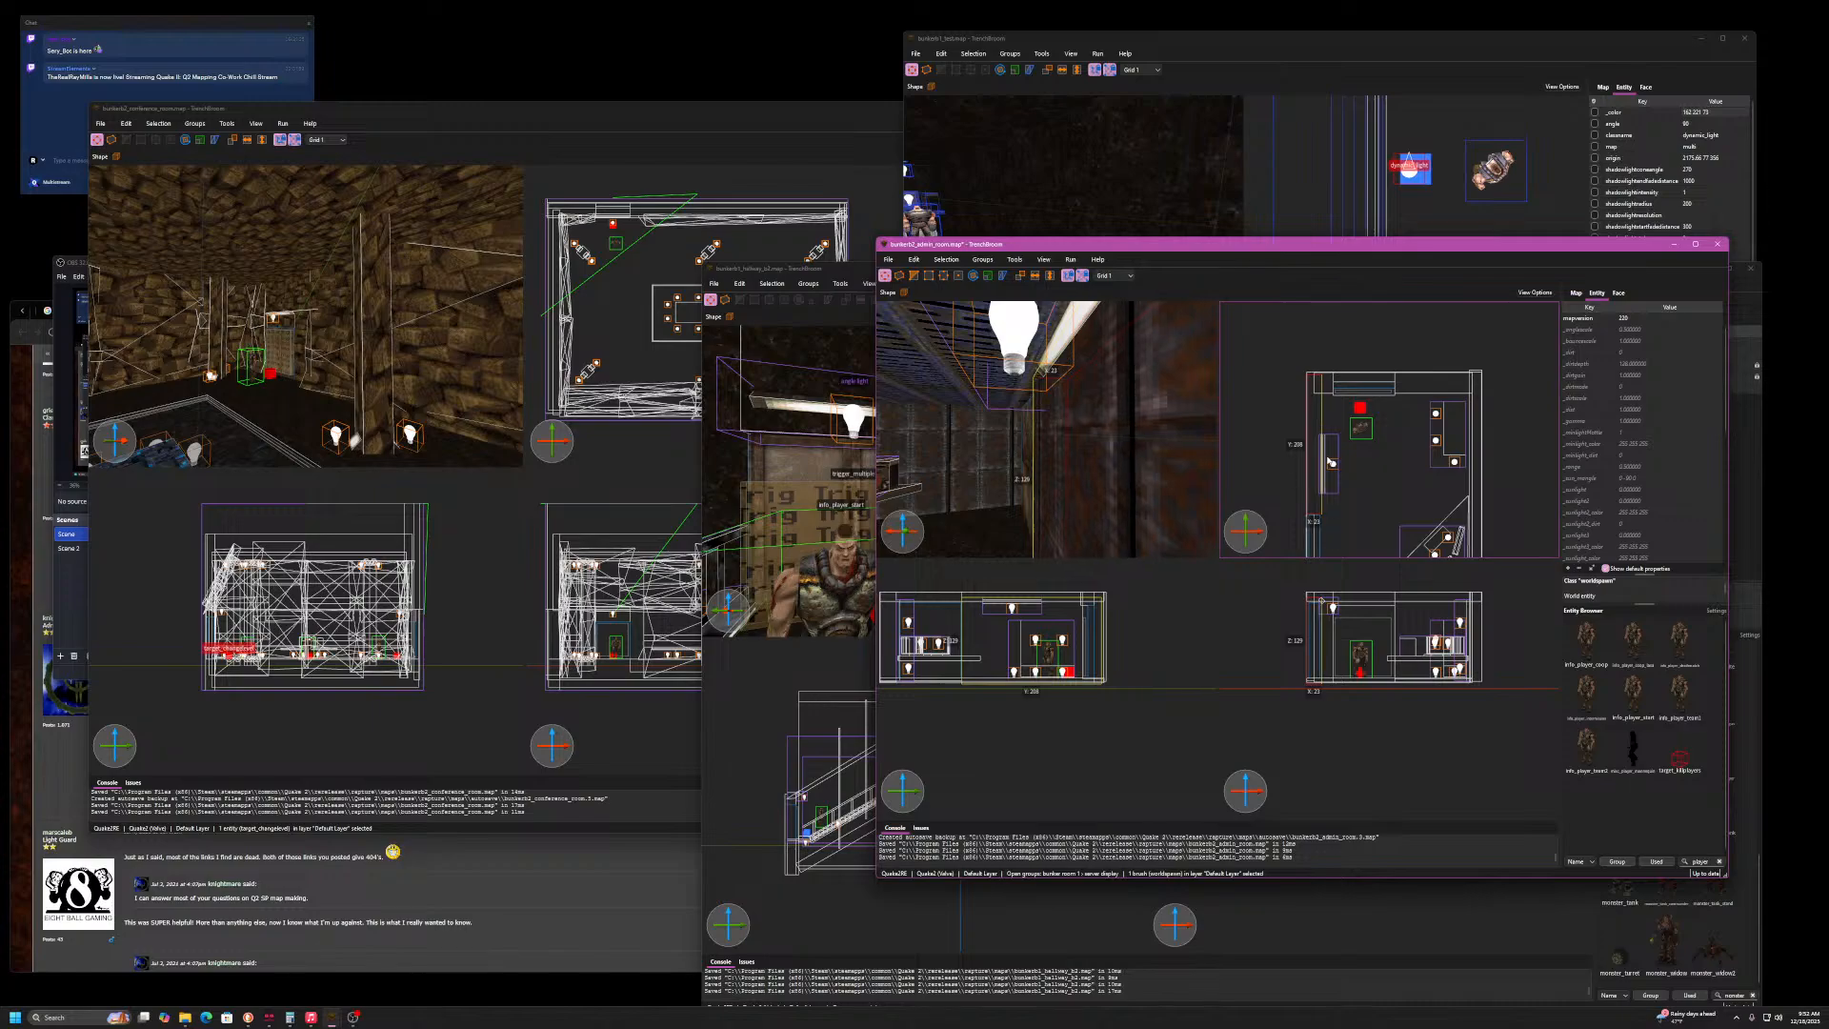
- Open the room group, select the angle light group beside the side wall and move it three grid units toward that wall
{"action": "left_click", "coordinate": [1332, 462]}
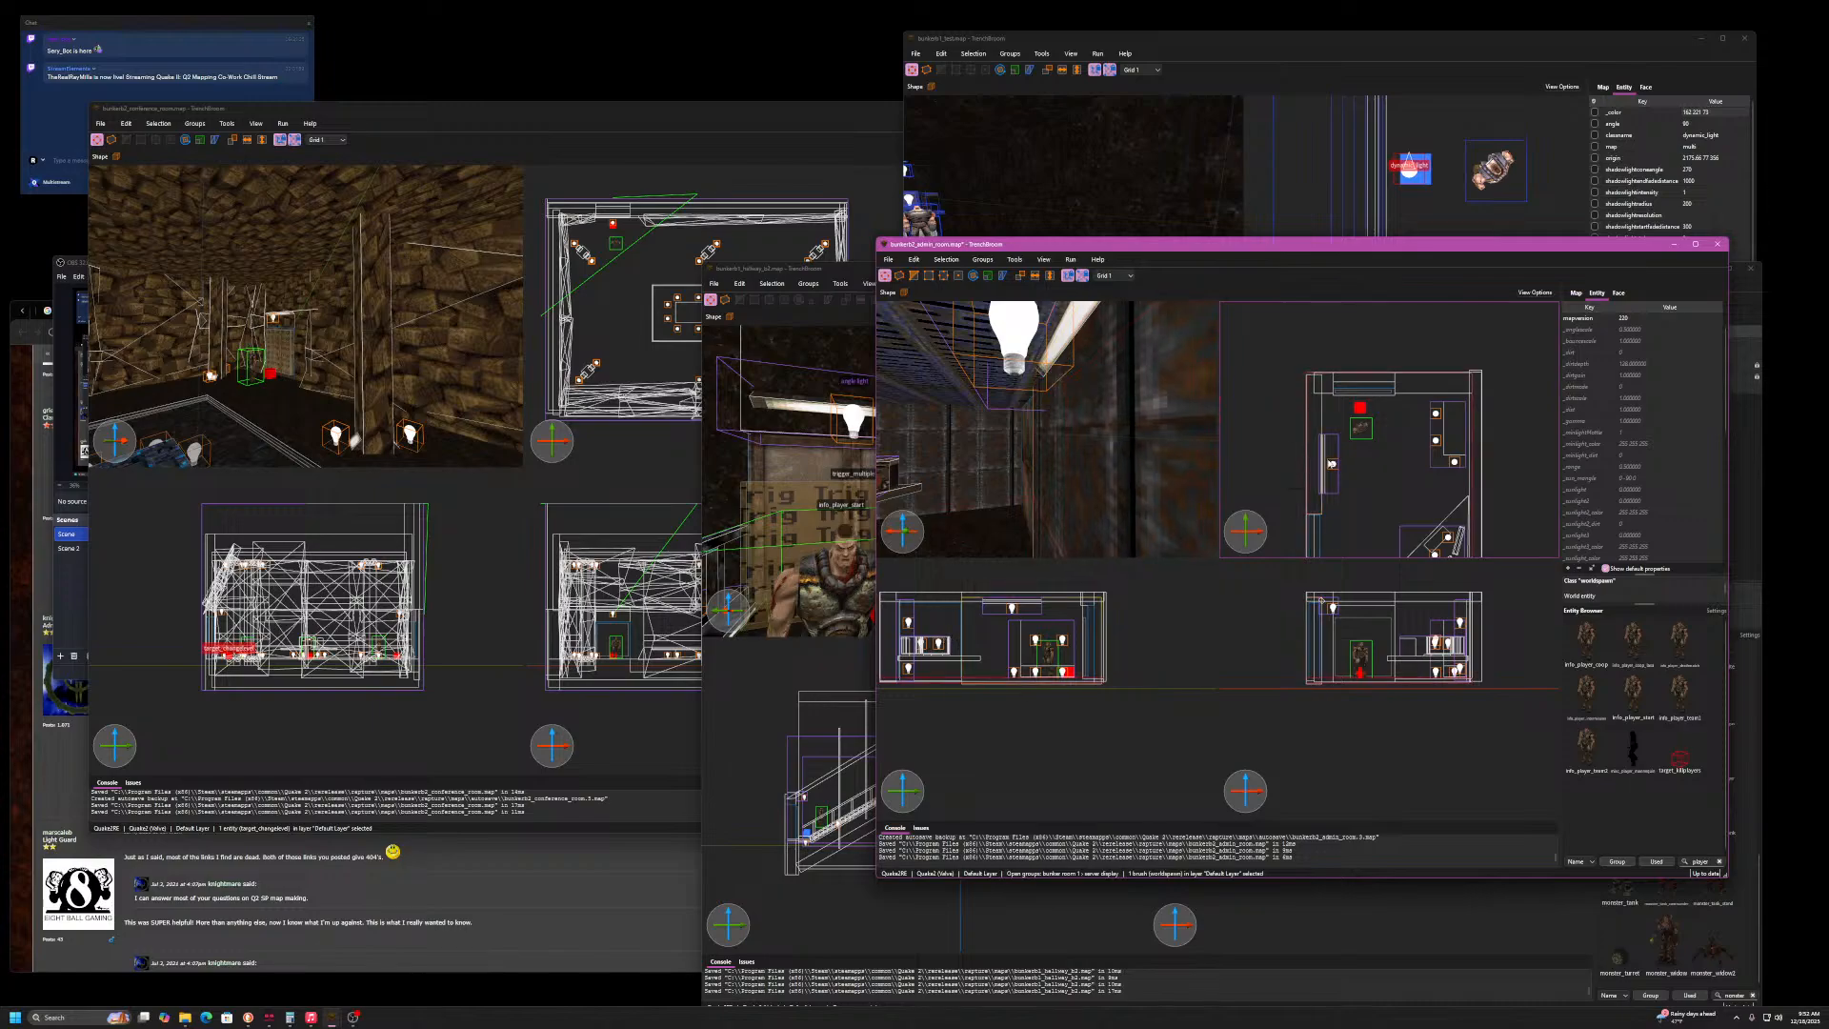
{"action": "double_click", "coordinate": [1331, 464]}
{"action": "left_click", "coordinate": [1331, 465]}
{"action": "key", "text": "Escape"}
{"action": "key", "text": "Escape"}
{"action": "key", "text": "Escape"}
{"action": "key", "text": "Escape"}
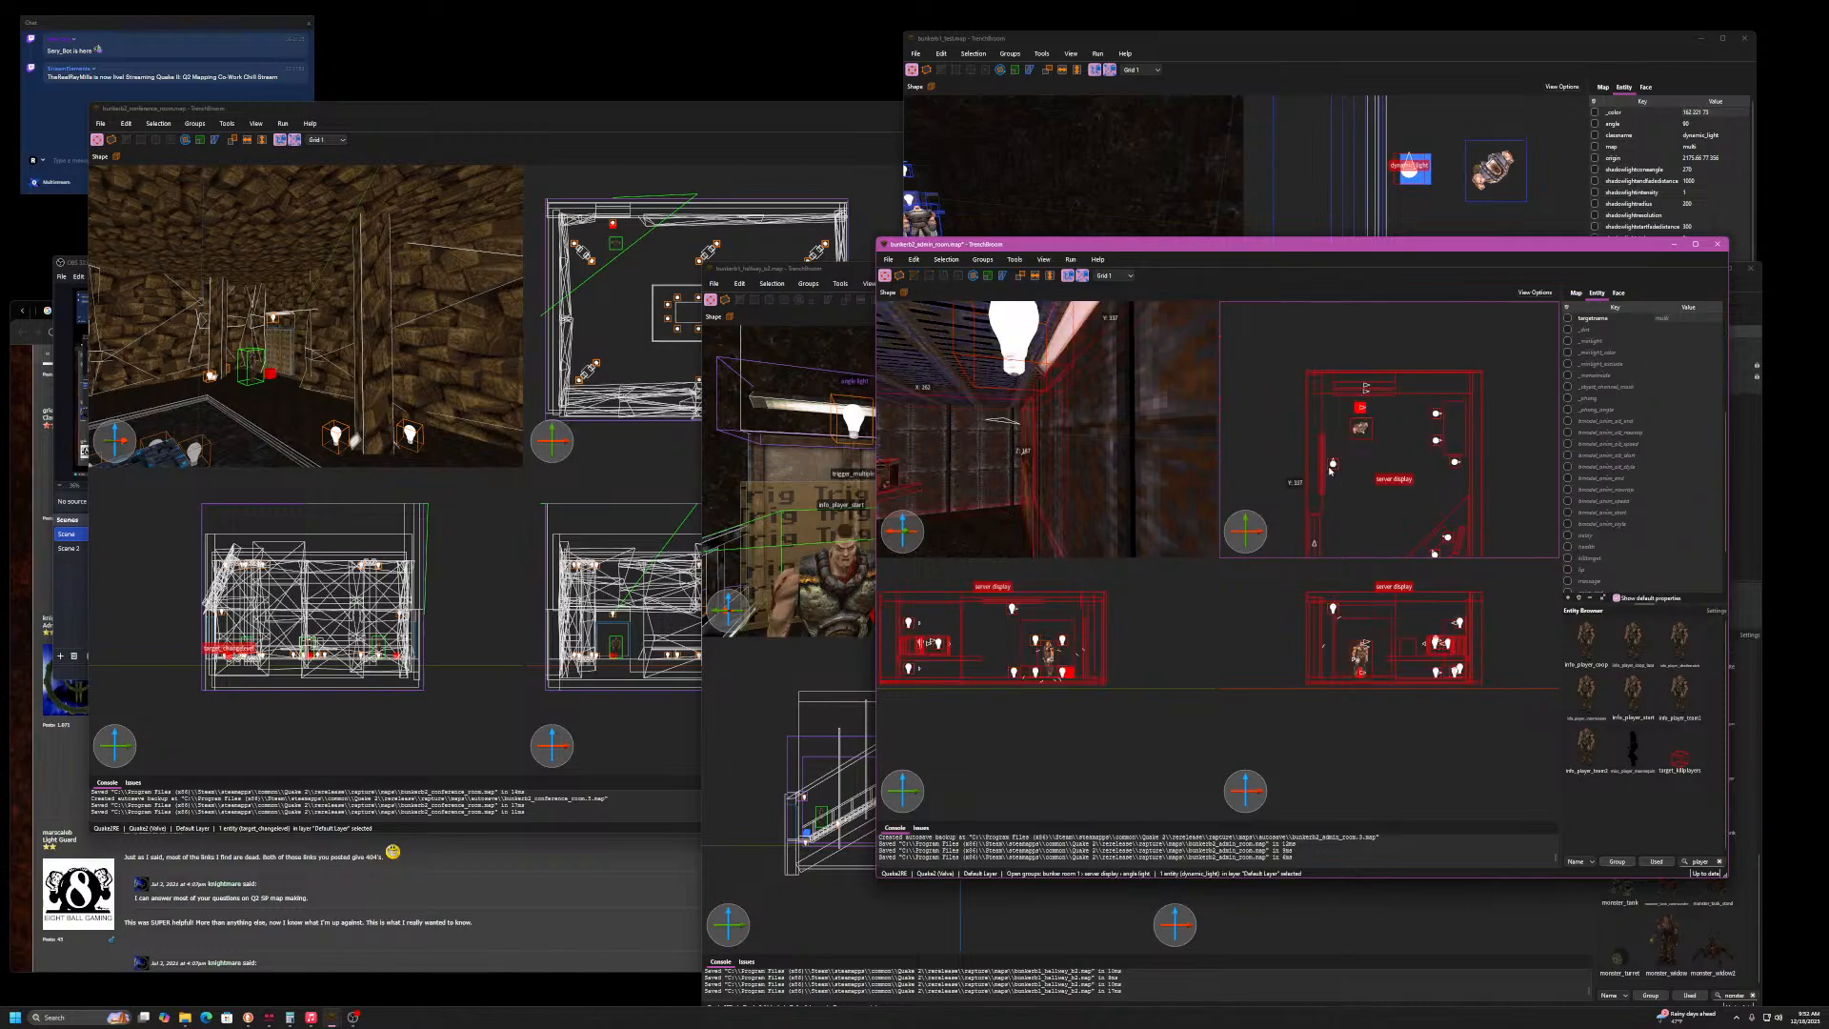
{"action": "double_click", "coordinate": [1330, 467]}
{"action": "left_click", "coordinate": [1331, 467]}
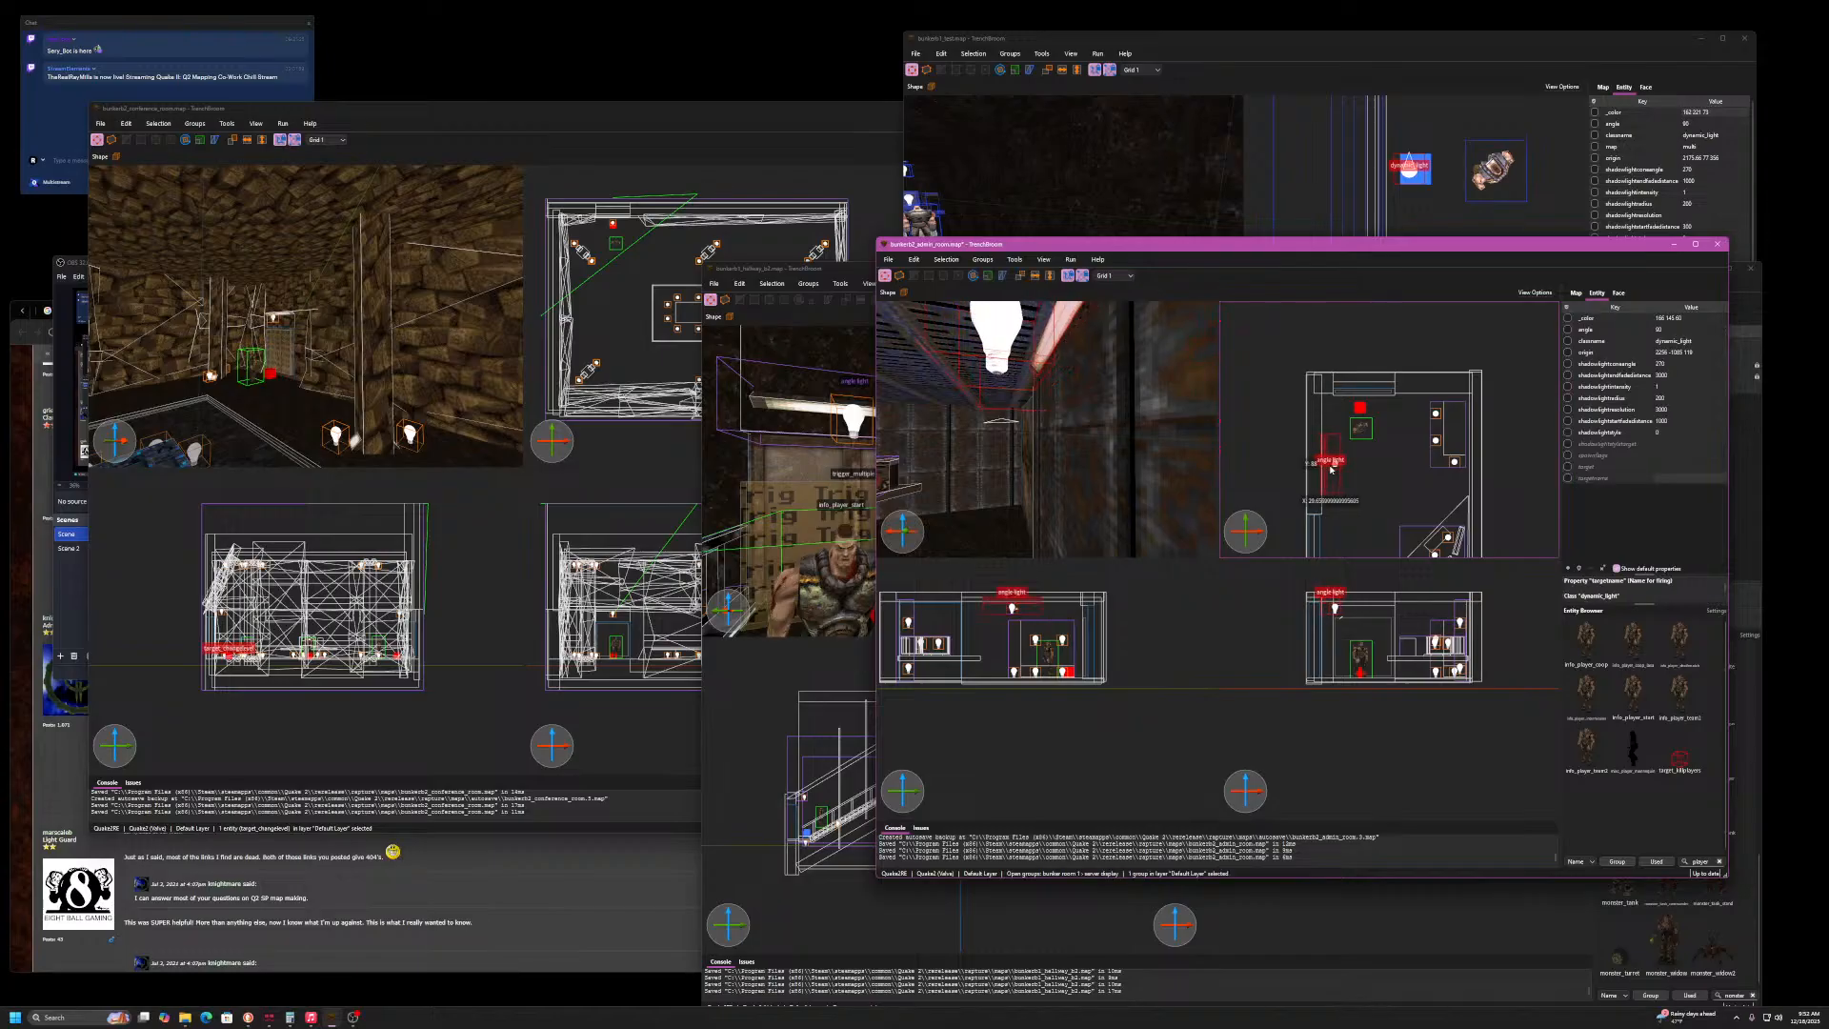
{"action": "key", "text": "Left"}
{"action": "key", "text": "Left"}
{"action": "key", "text": "Left"}
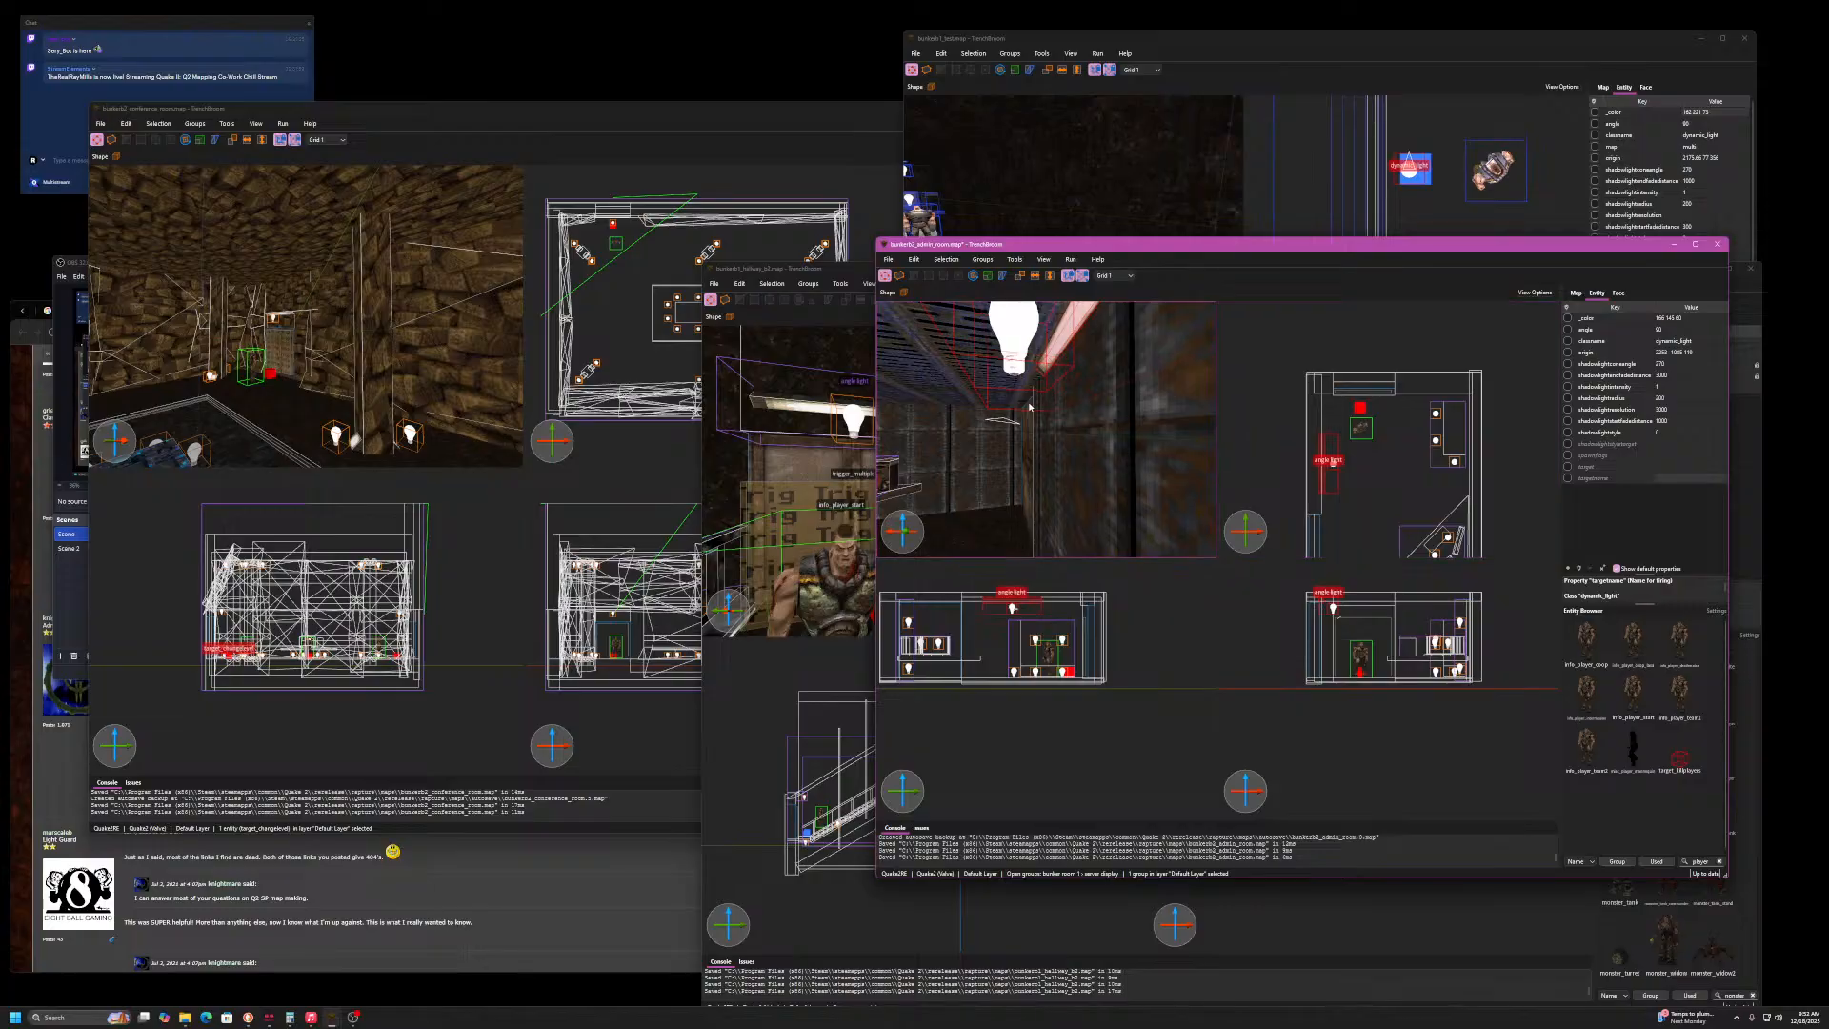
- Check the side wall and the moved angle light from several sides in the admin room, and save the map
{"action": "scroll", "coordinate": [1128, 442], "scroll_direction": "down", "scroll_amount": 3}
{"action": "right_click_drag", "start_coordinate": [1128, 442], "coordinate": [1551, 453]}
{"action": "key", "text": "s"}
{"action": "key", "text": "w"}
{"action": "key", "text": "s"}
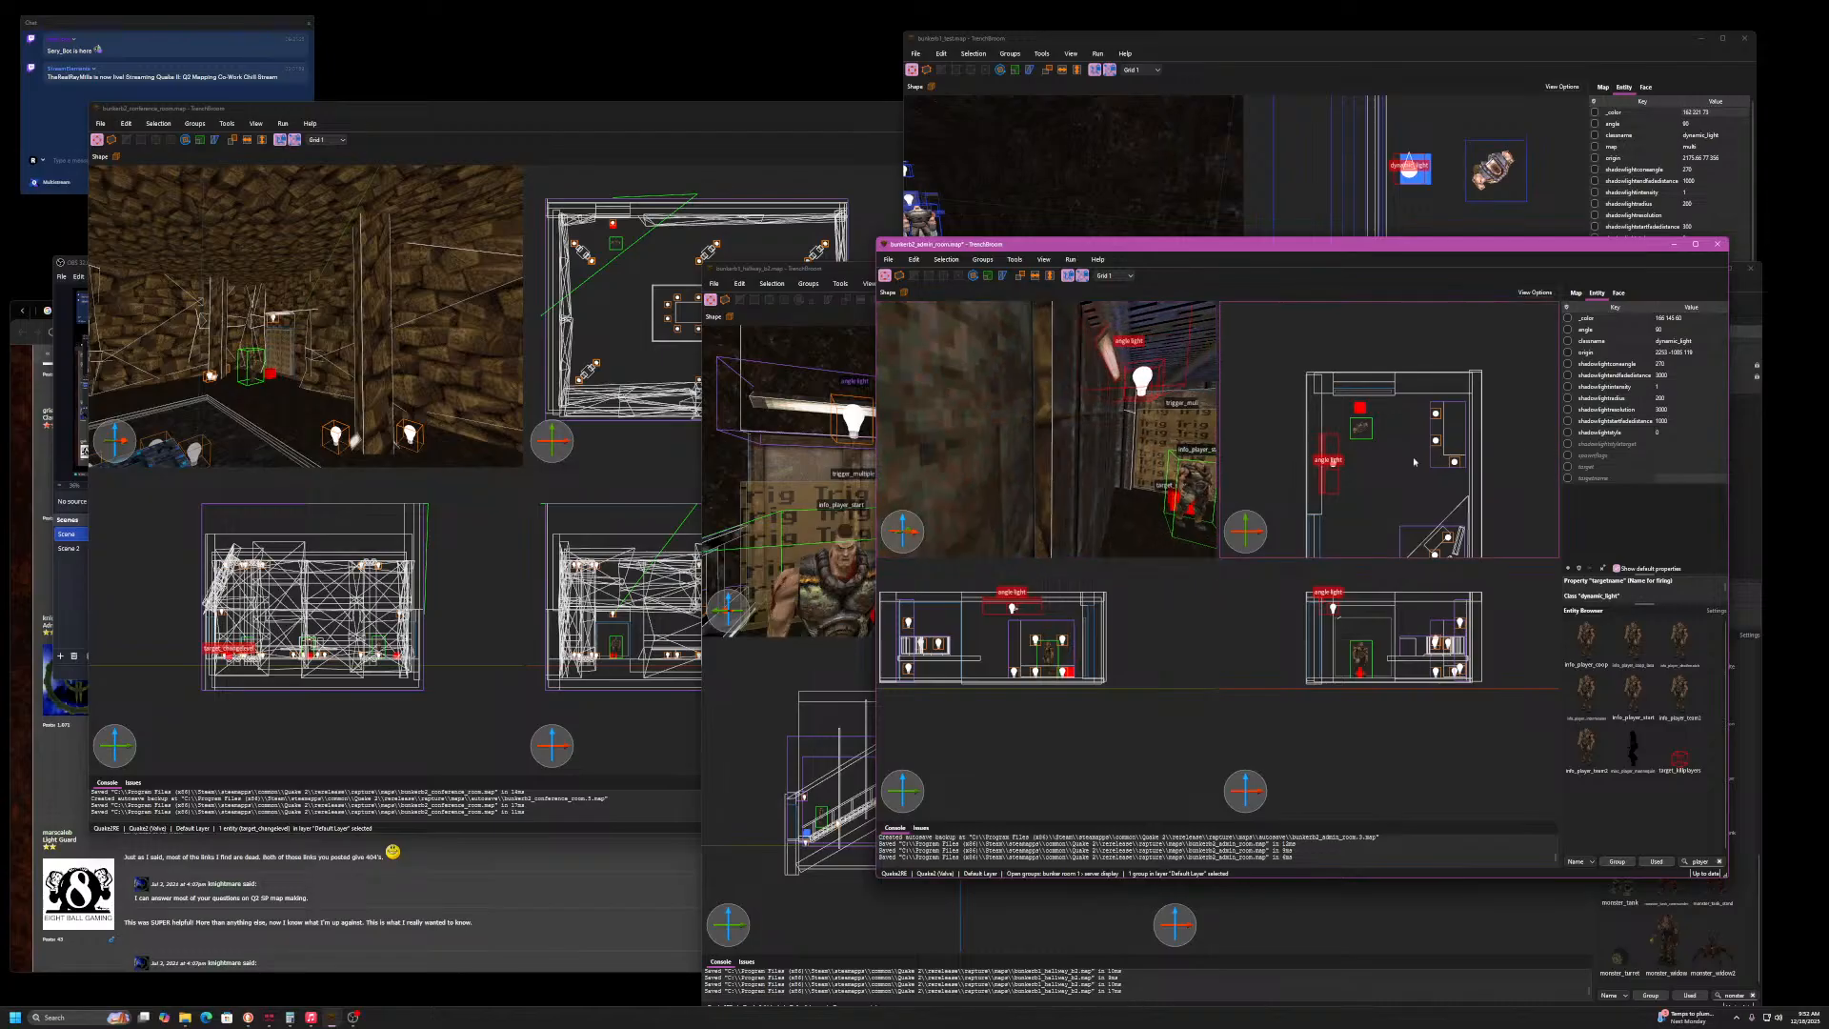
{"action": "left_click", "coordinate": [1060, 477]}
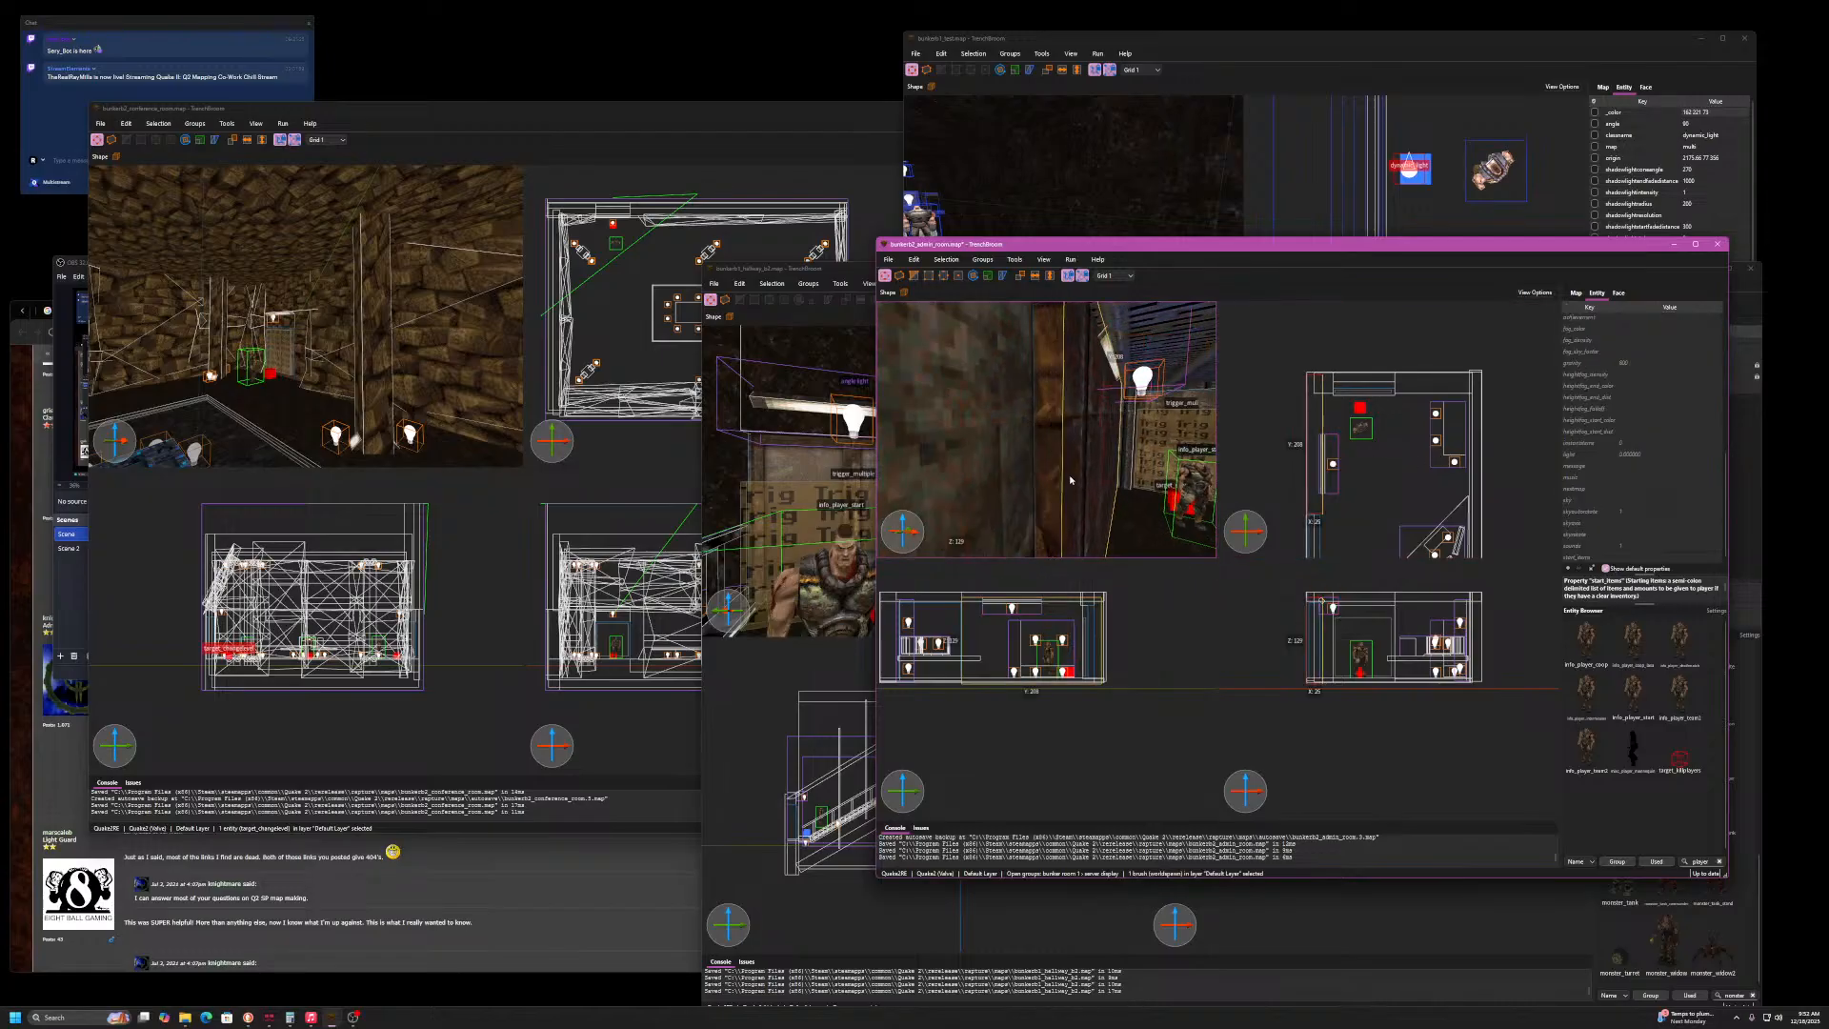
{"action": "mouse_move", "coordinate": [1196, 484]}
{"action": "right_mouse_down"}
{"action": "mouse_move", "coordinate": [1073, 473]}
{"action": "mouse_move", "coordinate": [1069, 398]}
{"action": "right_mouse_up"}
{"action": "left_click", "coordinate": [1067, 345]}
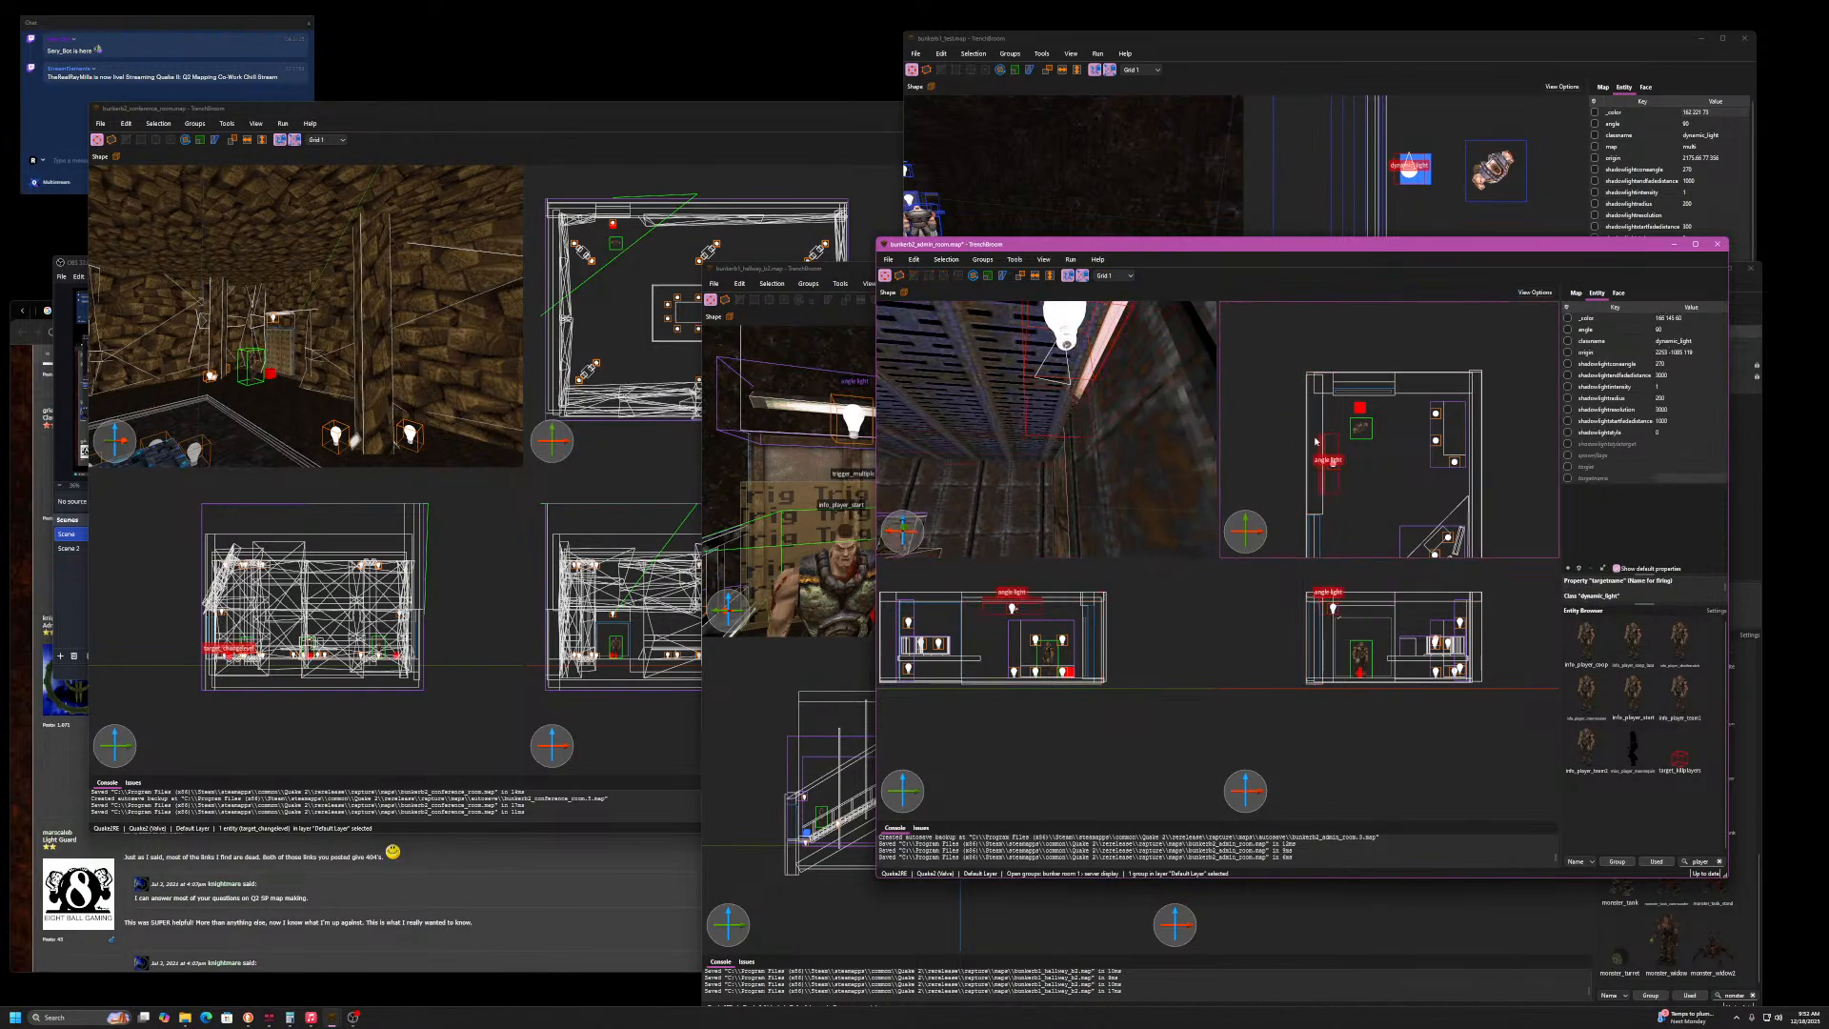
{"action": "mouse_move", "coordinate": [1146, 481]}
{"action": "right_mouse_down"}
{"action": "mouse_move", "coordinate": [946, 497]}
{"action": "mouse_move", "coordinate": [975, 478]}
{"action": "mouse_move", "coordinate": [1004, 571]}
{"action": "mouse_move", "coordinate": [1020, 570]}
{"action": "mouse_move", "coordinate": [993, 511]}
{"action": "mouse_move", "coordinate": [1164, 500]}
{"action": "mouse_move", "coordinate": [1111, 518]}
{"action": "mouse_move", "coordinate": [1150, 519]}
{"action": "right_mouse_up"}
{"action": "left_click", "coordinate": [1151, 501]}
{"action": "key", "text": "w"}
{"action": "key", "text": "ctrl+s"}
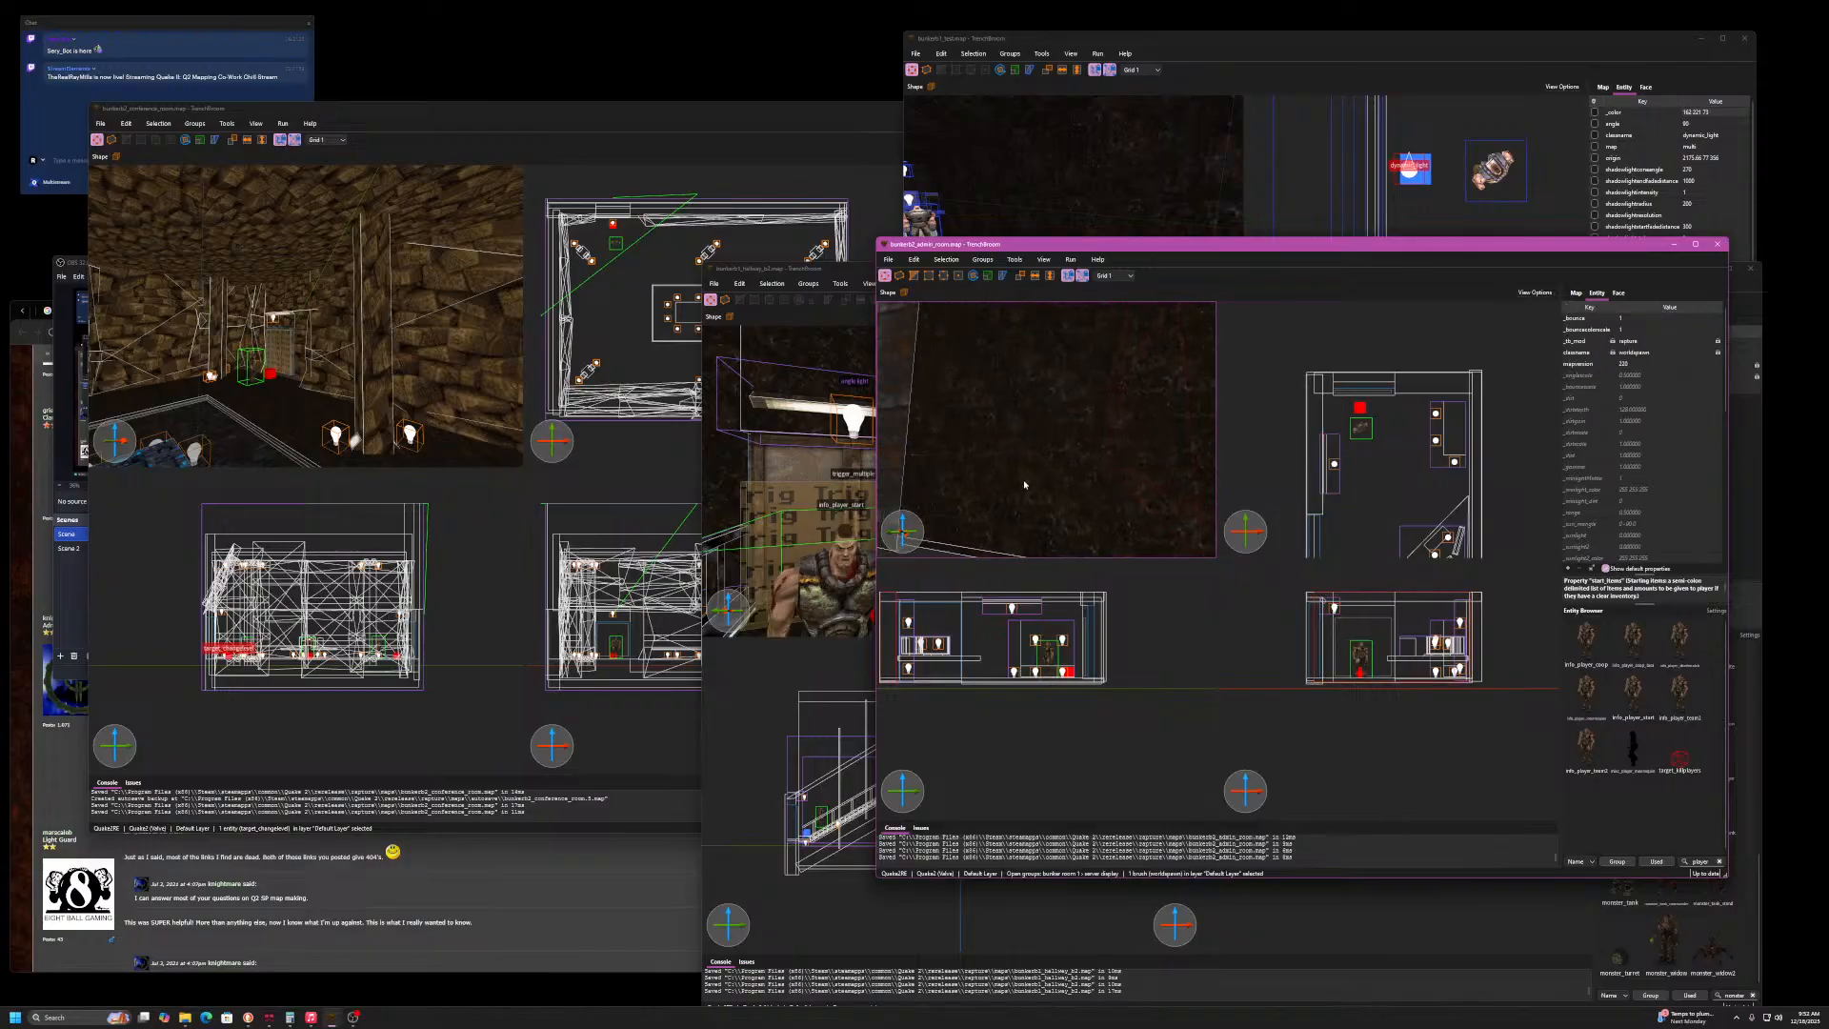
- Compile the admin room map with the Full Bright profile and launch it in the Quake 2 engine
{"action": "right_click_drag", "start_coordinate": [1023, 484], "coordinate": [1123, 489]}
{"action": "key", "text": "s"}
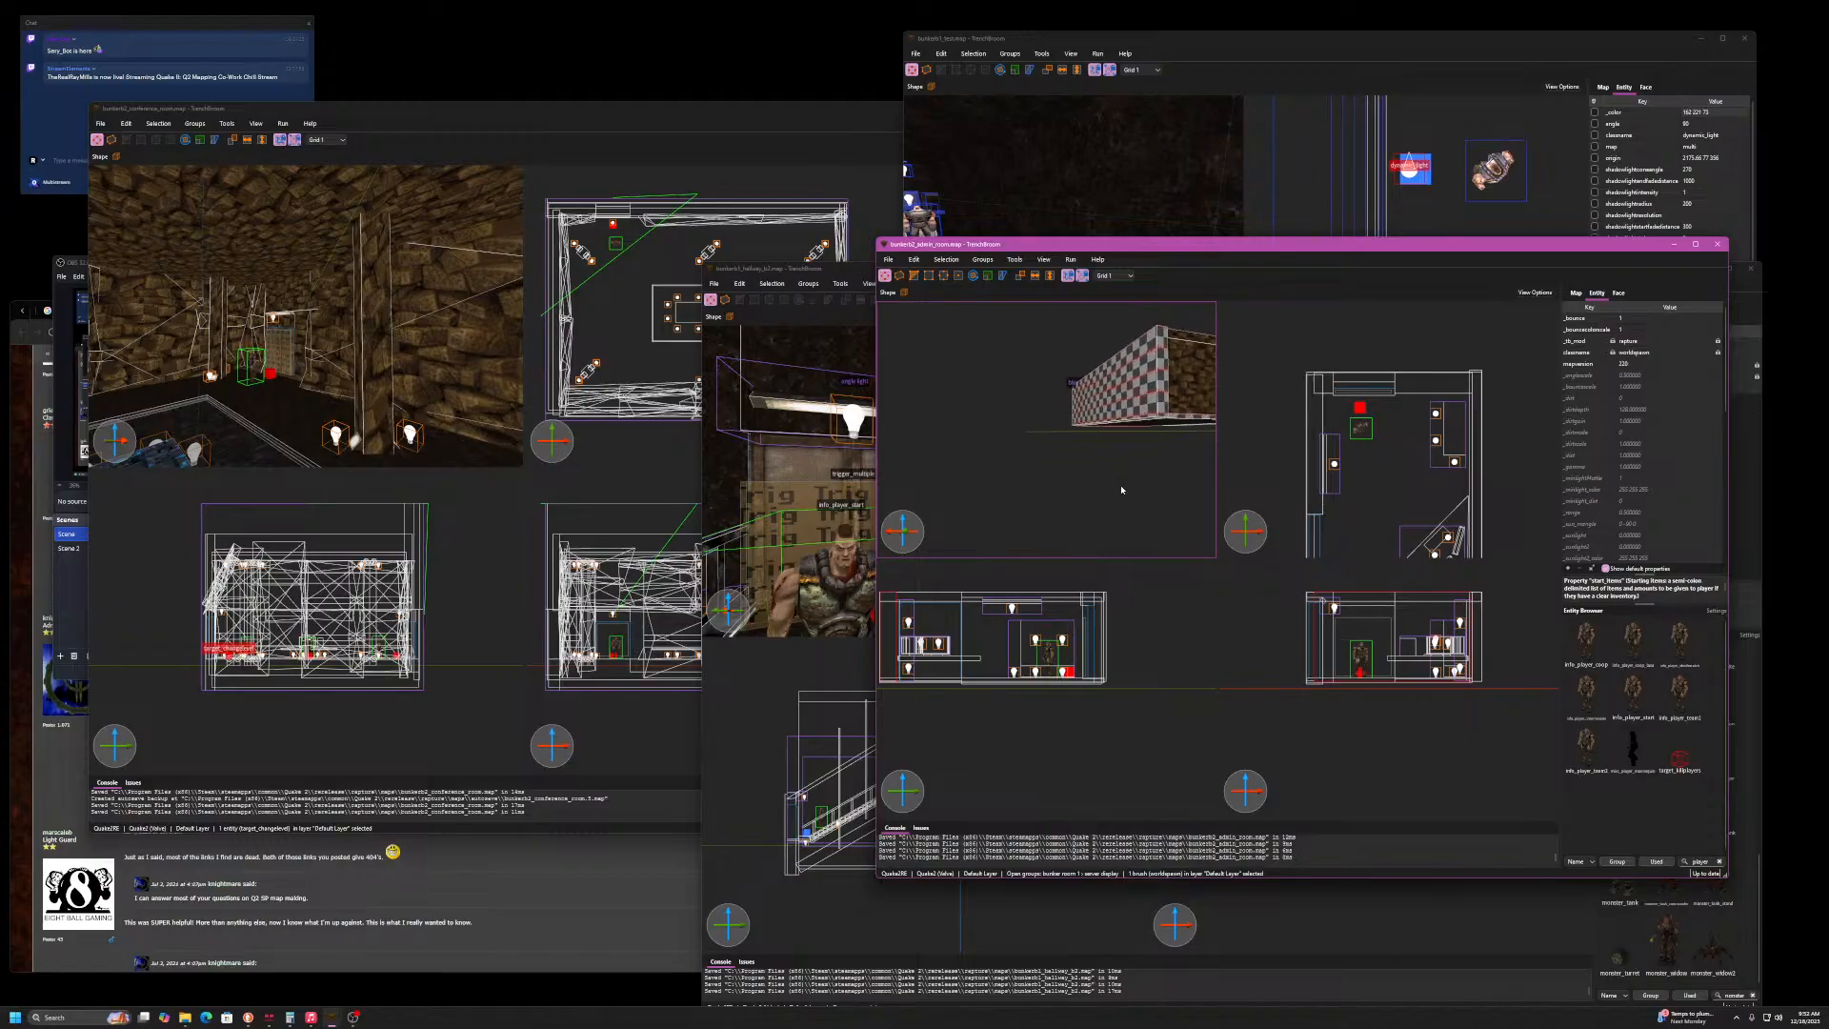
{"action": "left_click", "coordinate": [1090, 275]}
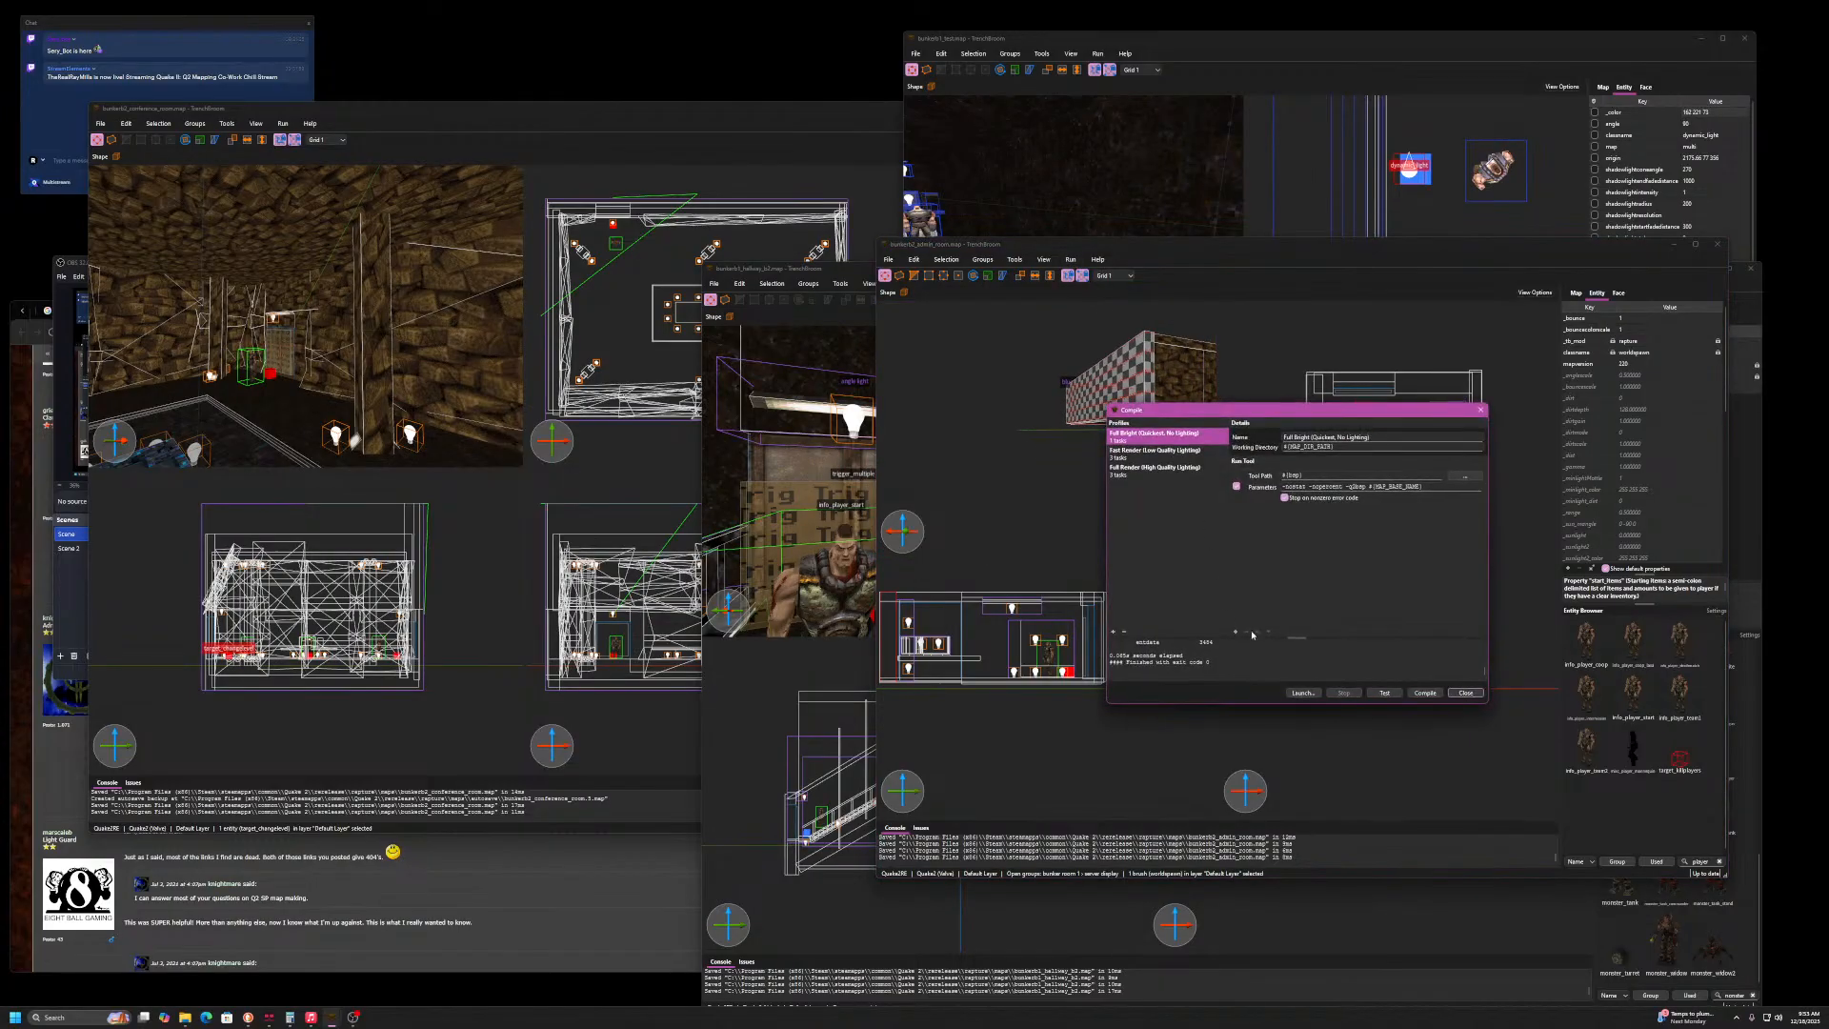
{"action": "left_click", "coordinate": [1413, 696]}
{"action": "left_click", "coordinate": [1302, 692]}
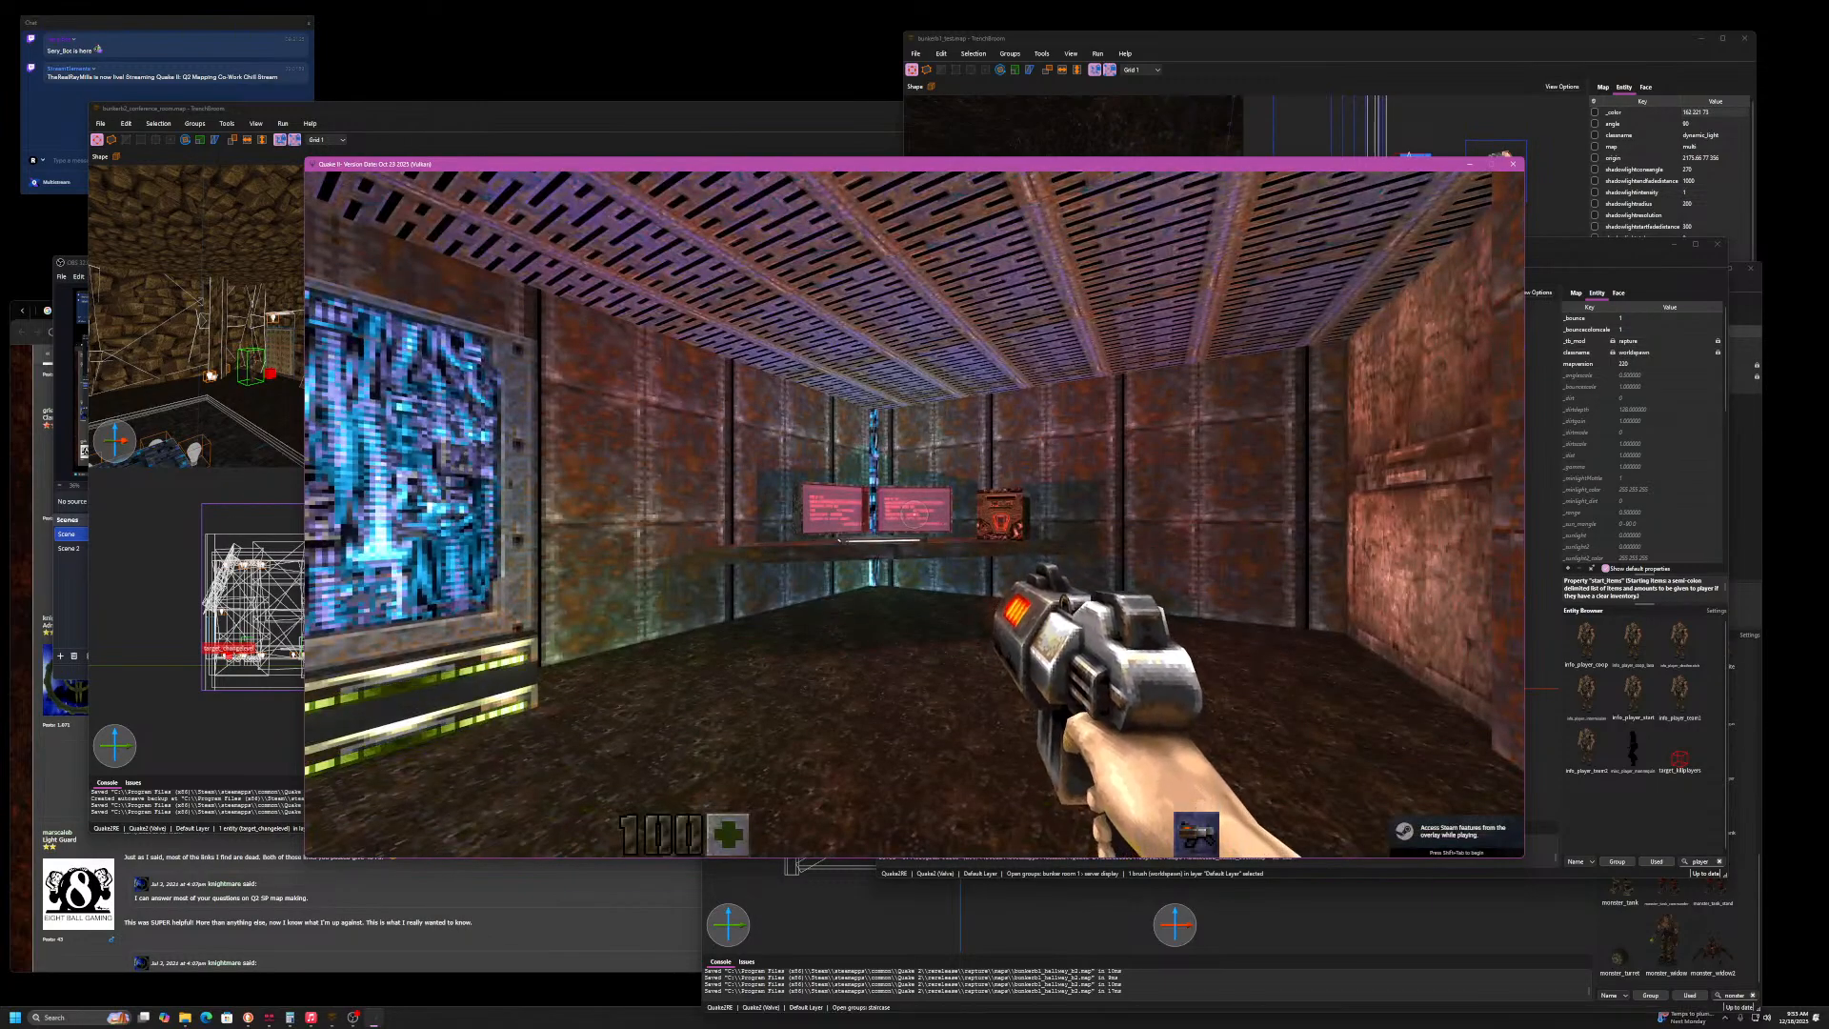
- Quit the game test and close the launch and compile dialogs
{"action": "key", "text": "Escape"}
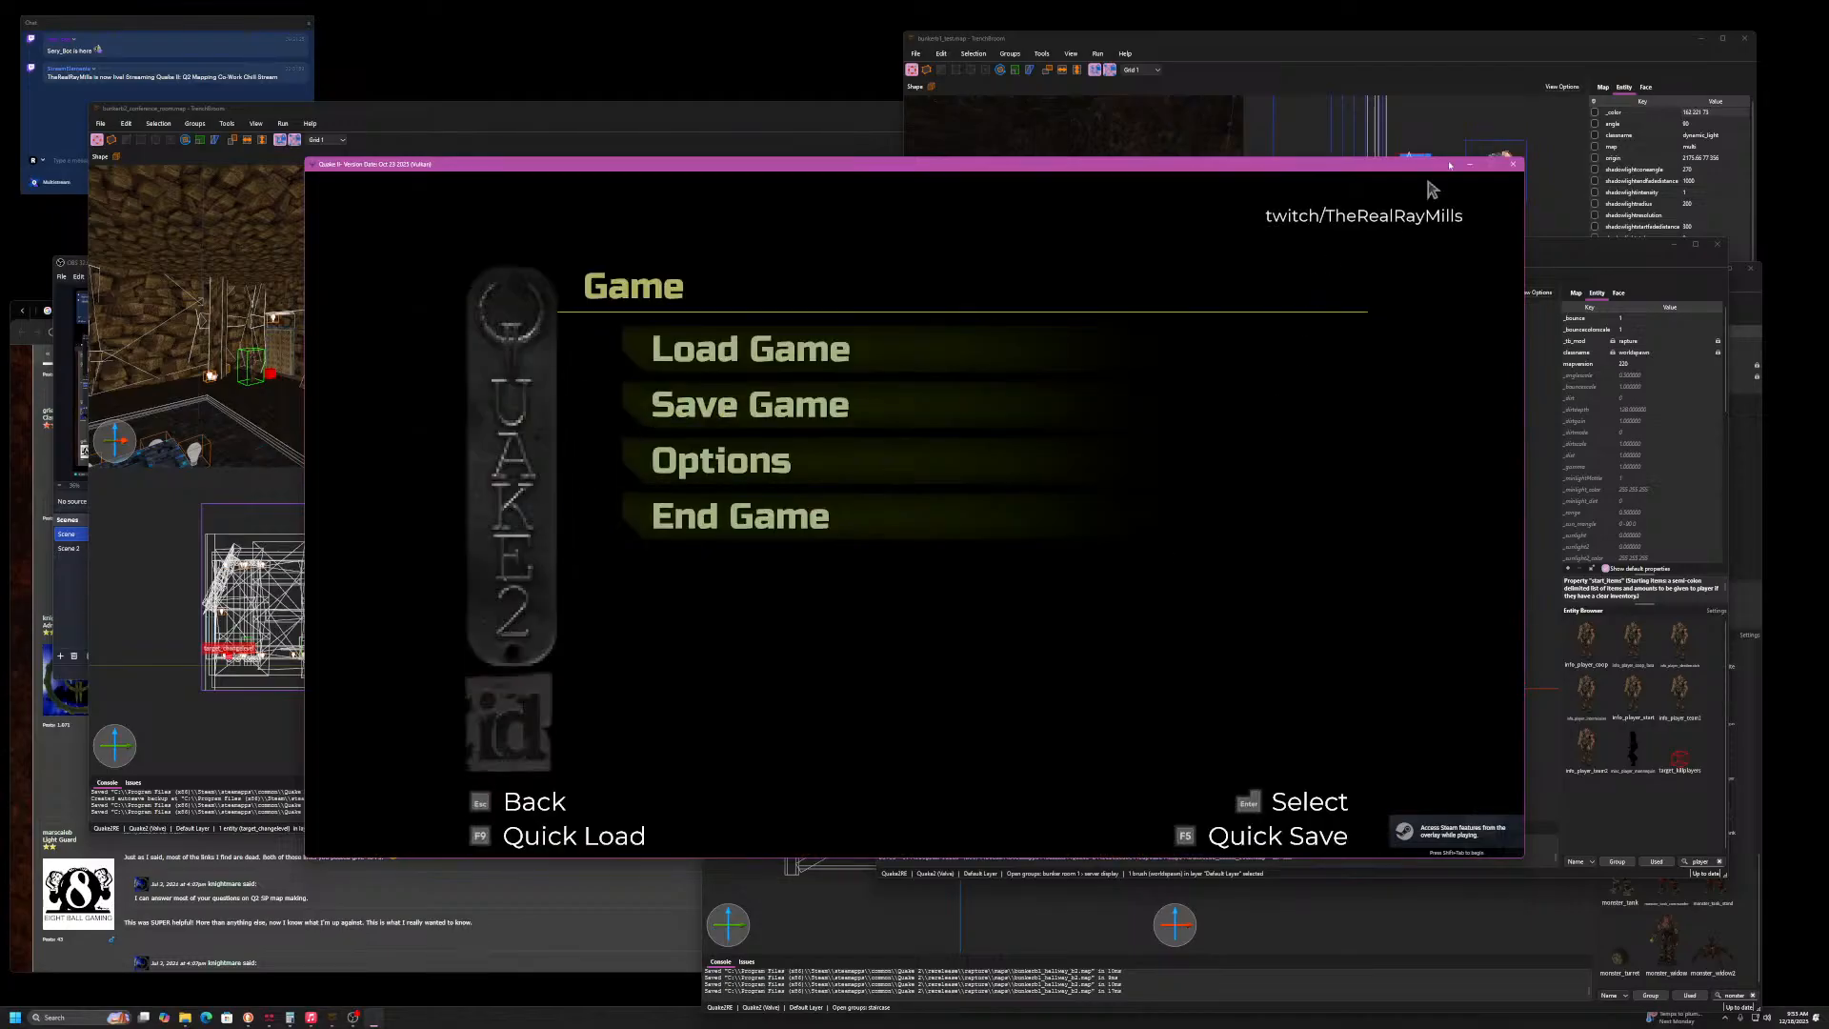
{"action": "left_click", "coordinate": [1513, 164]}
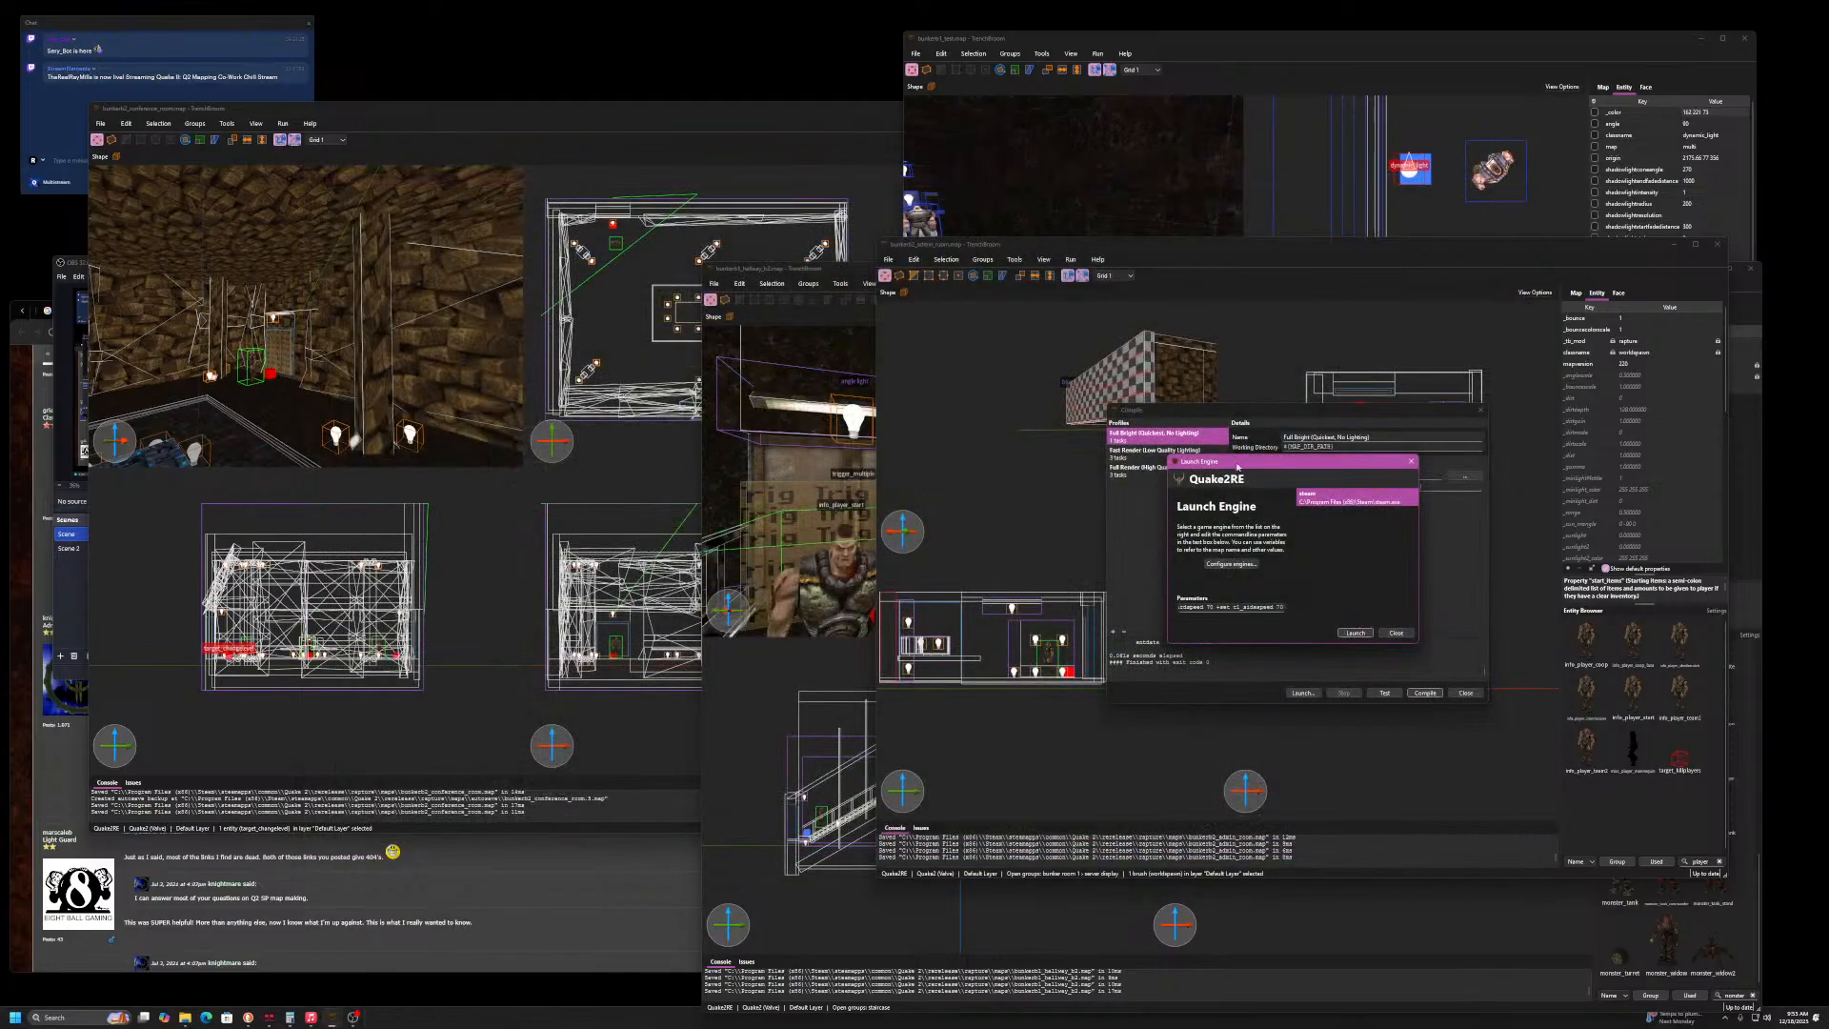
{"action": "left_click", "coordinate": [1396, 632]}
{"action": "left_click", "coordinate": [1465, 693]}
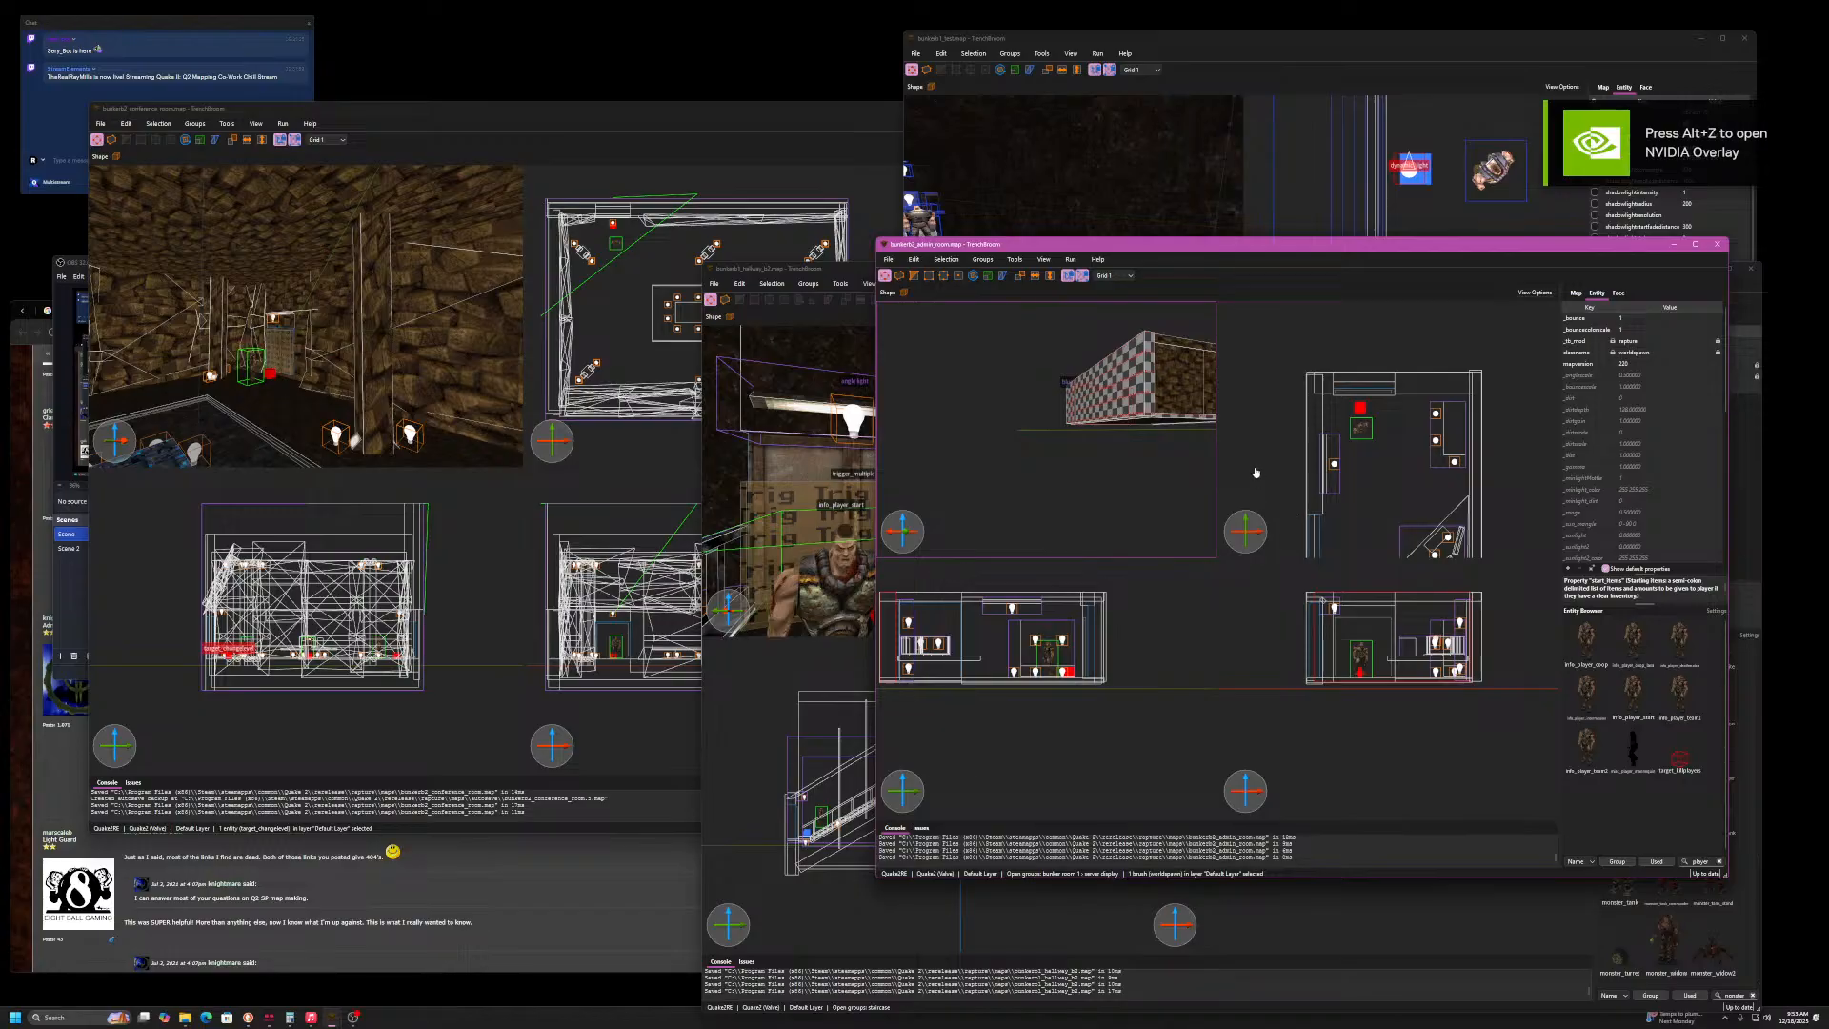
- Delete the room's shell brushes, including walls, floor and ceiling, keeping the doorway pieces, lights and furniture groups
{"action": "scroll", "coordinate": [1326, 449], "scroll_direction": "up", "scroll_amount": 4}
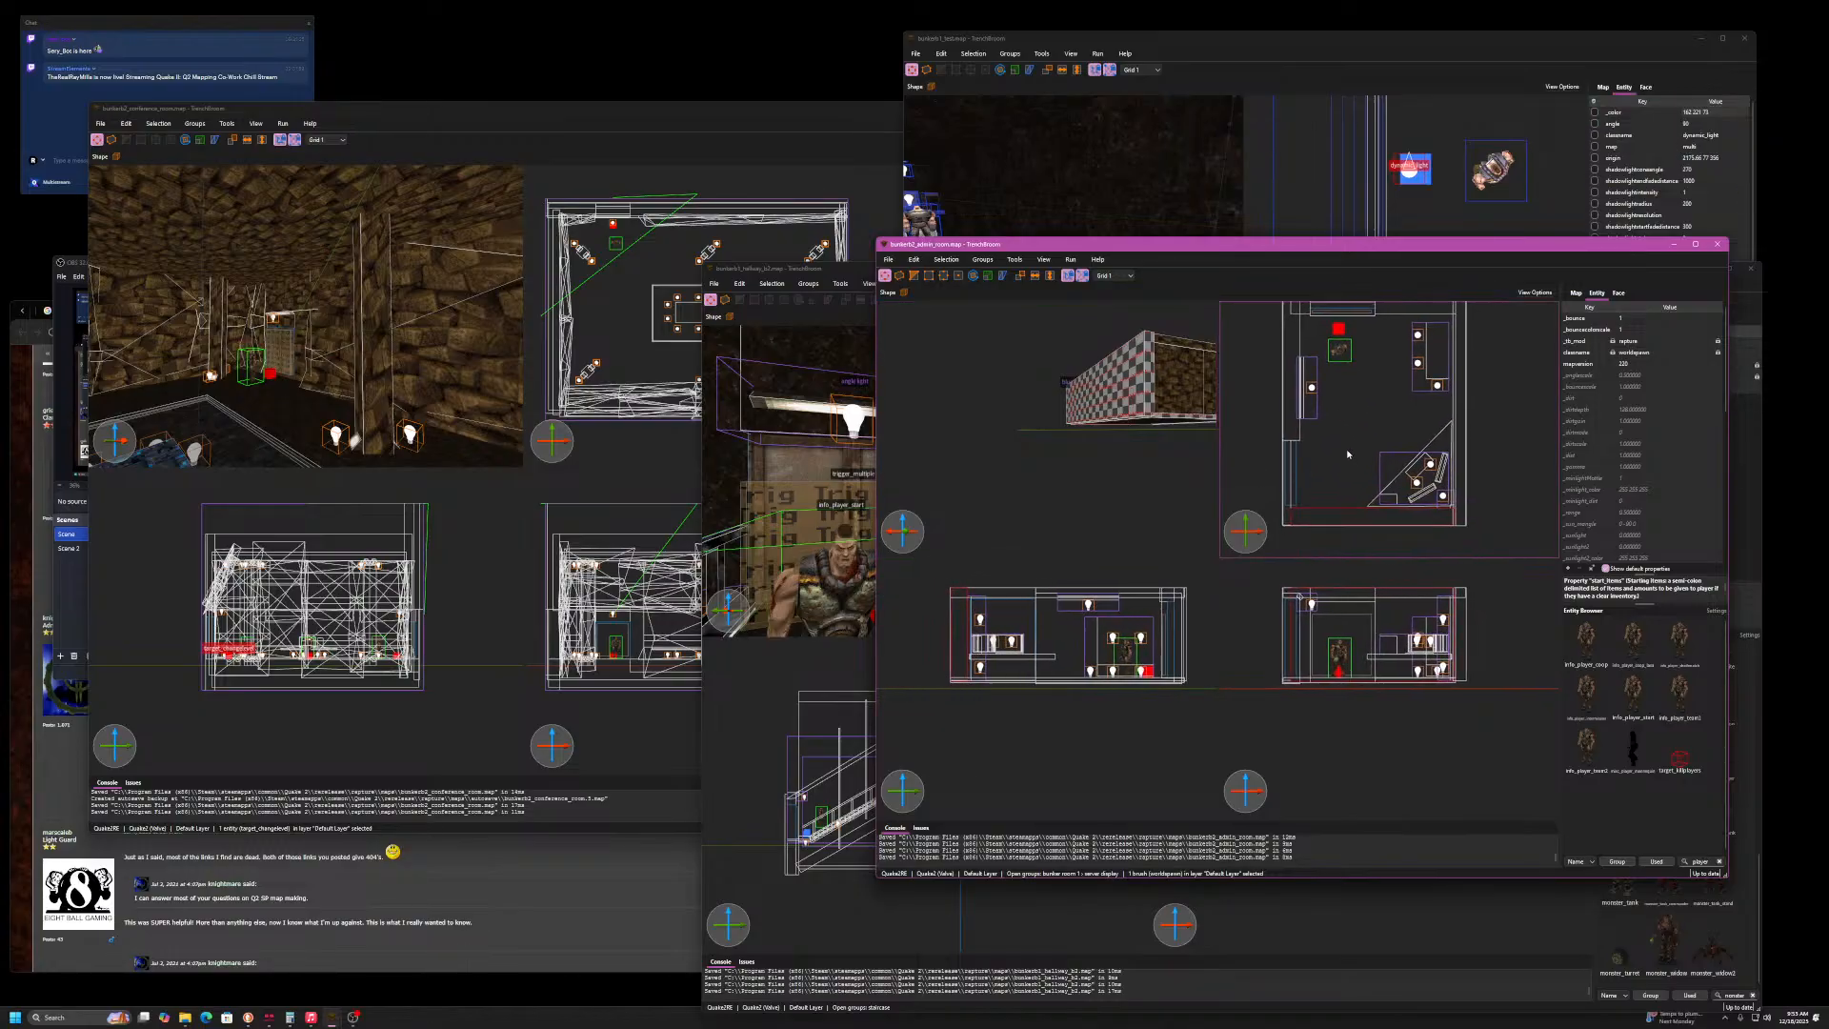
{"action": "left_click", "coordinate": [1318, 506]}
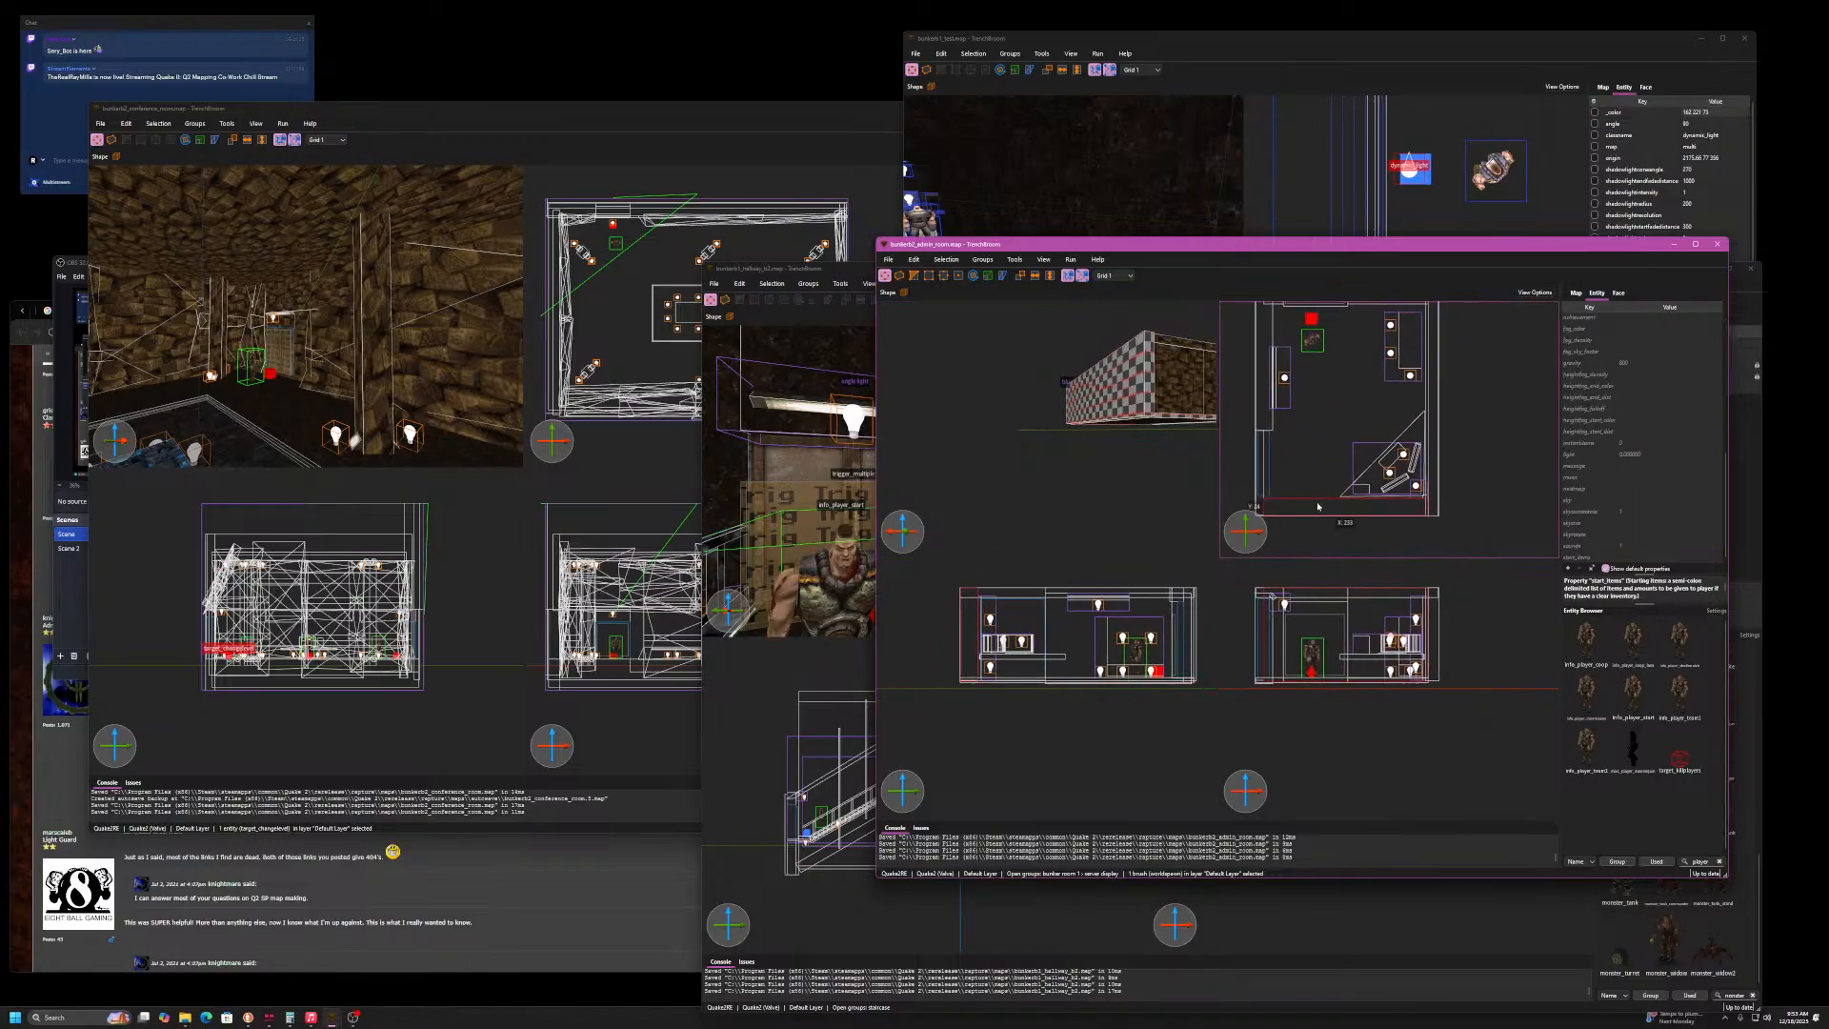
{"action": "left_click", "coordinate": [1433, 498]}
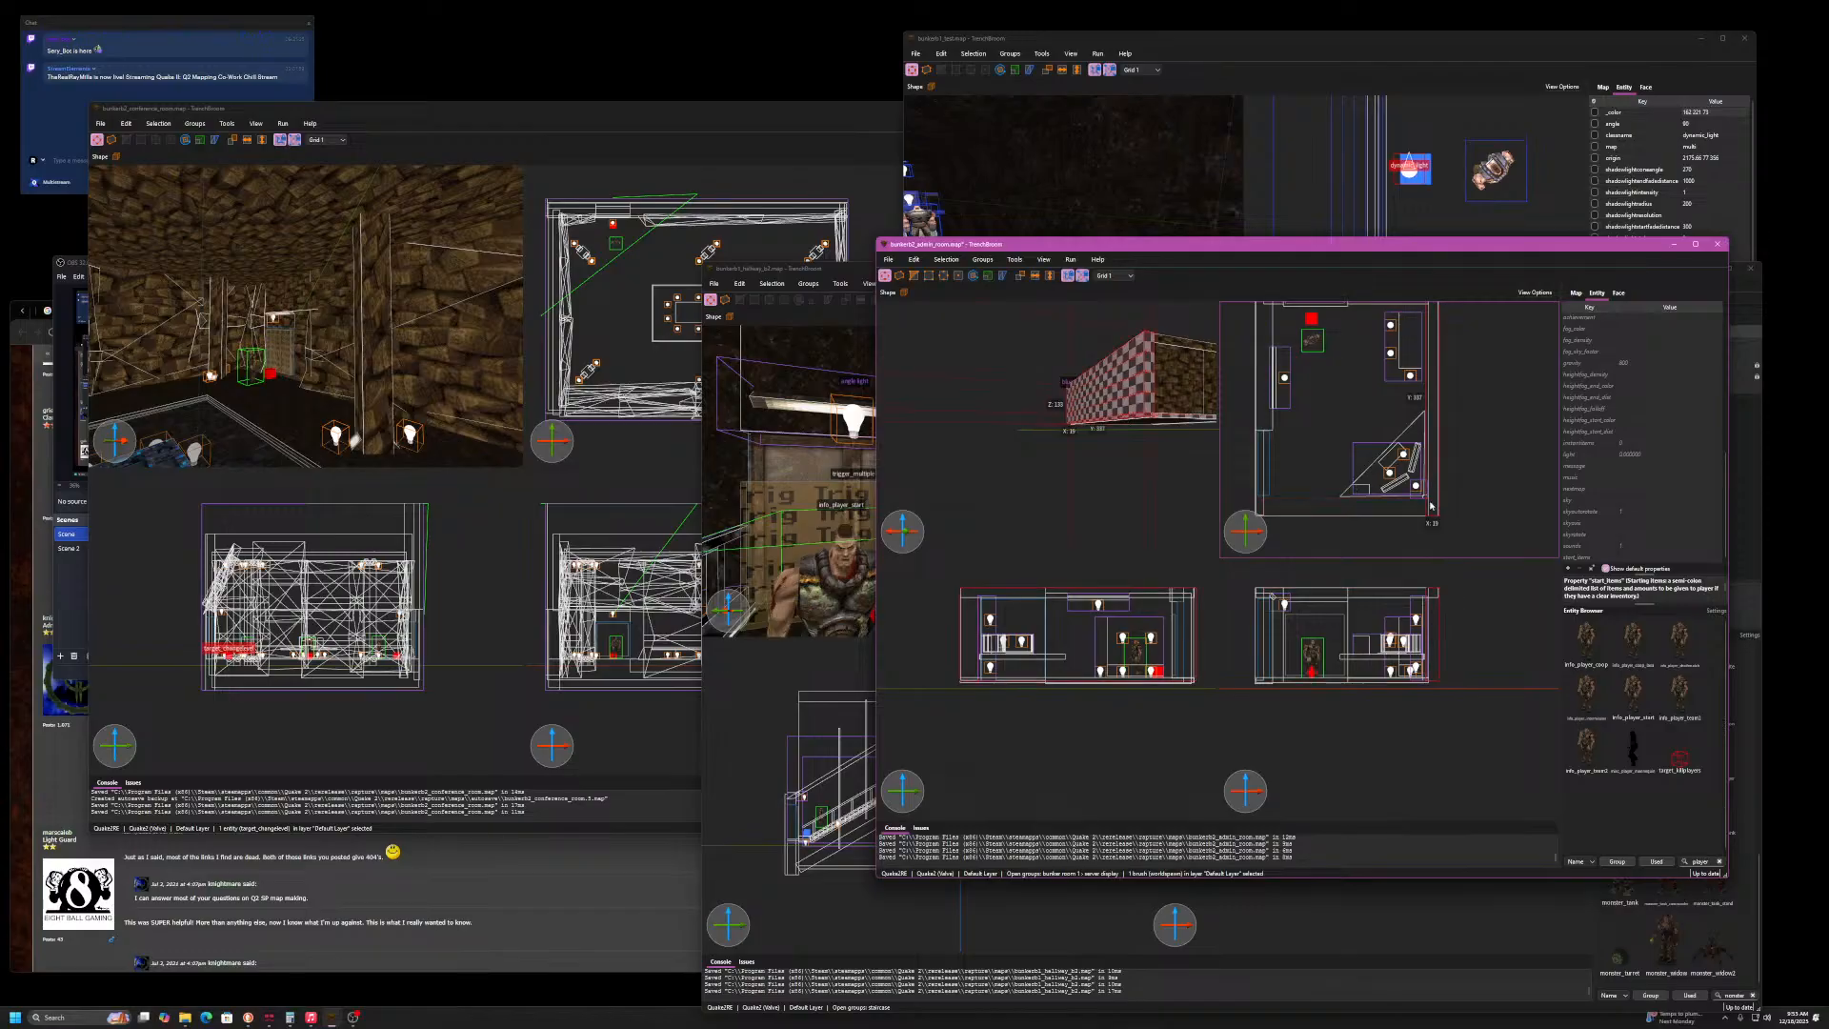
{"action": "key", "text": "Delete"}
{"action": "left_click", "coordinate": [1428, 514]}
{"action": "key", "text": "Delete"}
{"action": "left_click", "coordinate": [1429, 514]}
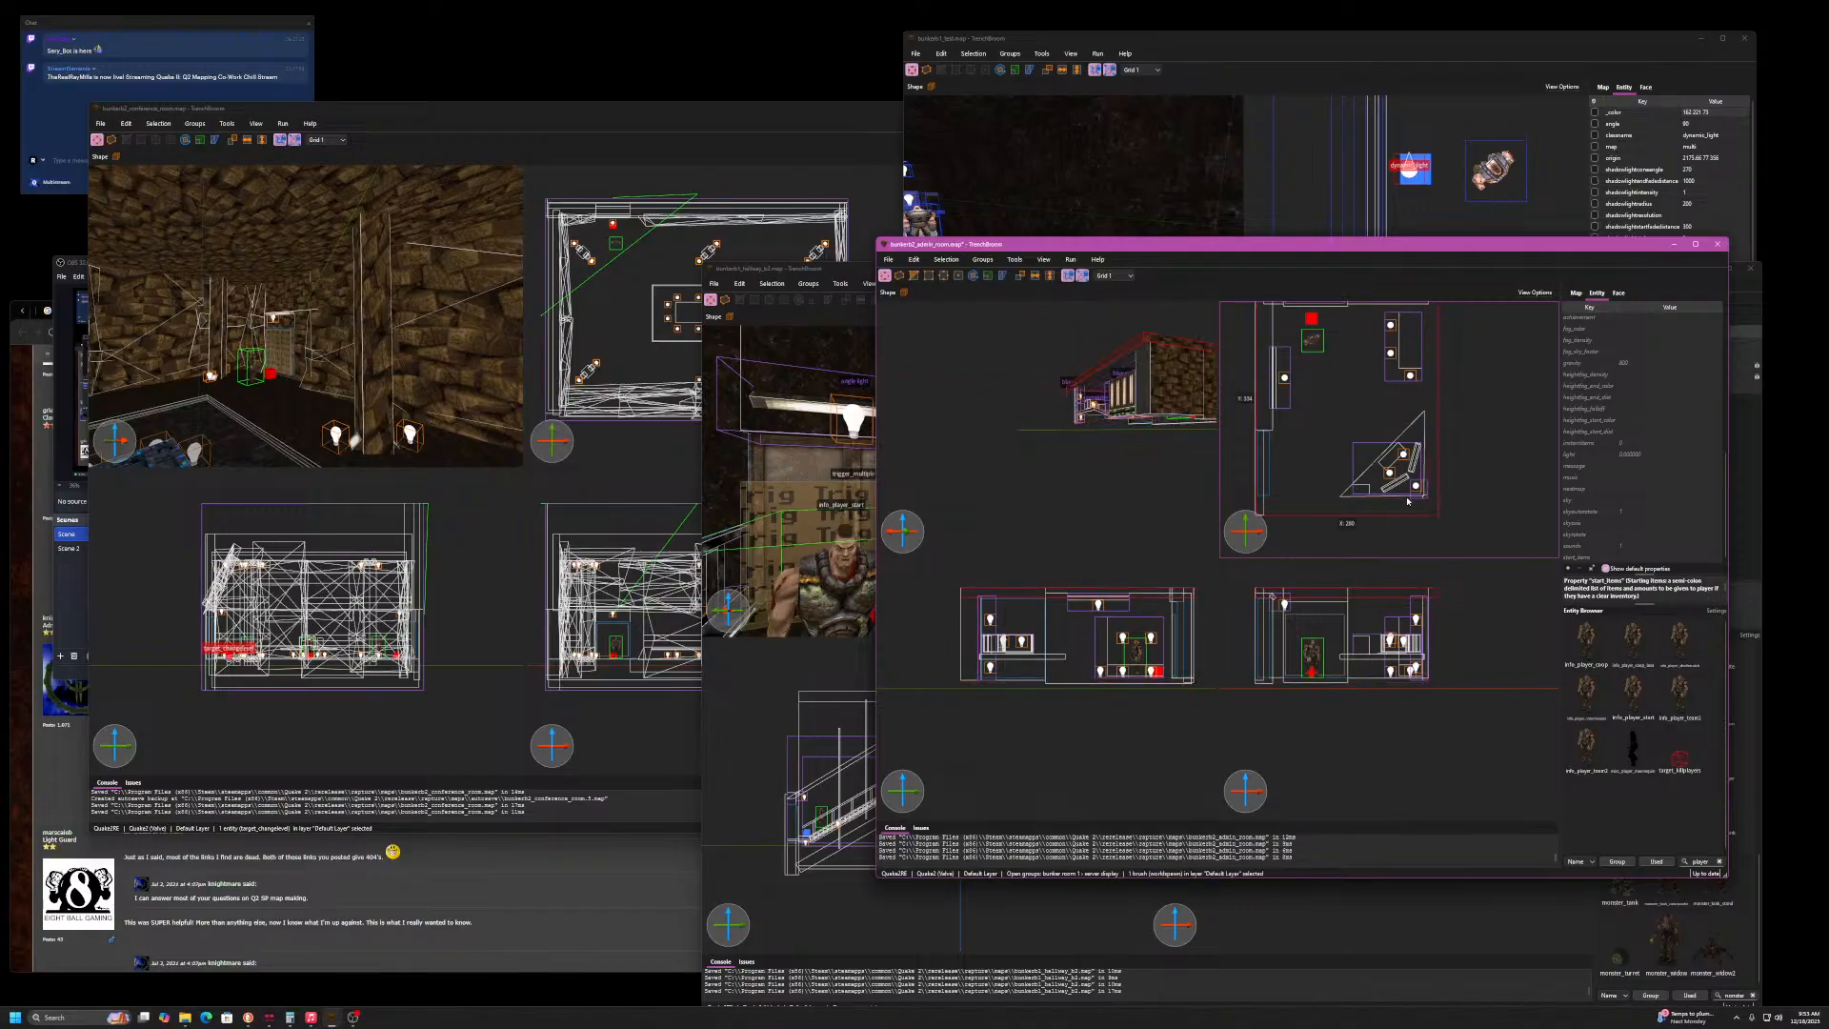
{"action": "key", "text": "Delete"}
{"action": "scroll", "coordinate": [1303, 453], "scroll_direction": "up", "scroll_amount": 2}
{"action": "left_click", "coordinate": [1371, 387]}
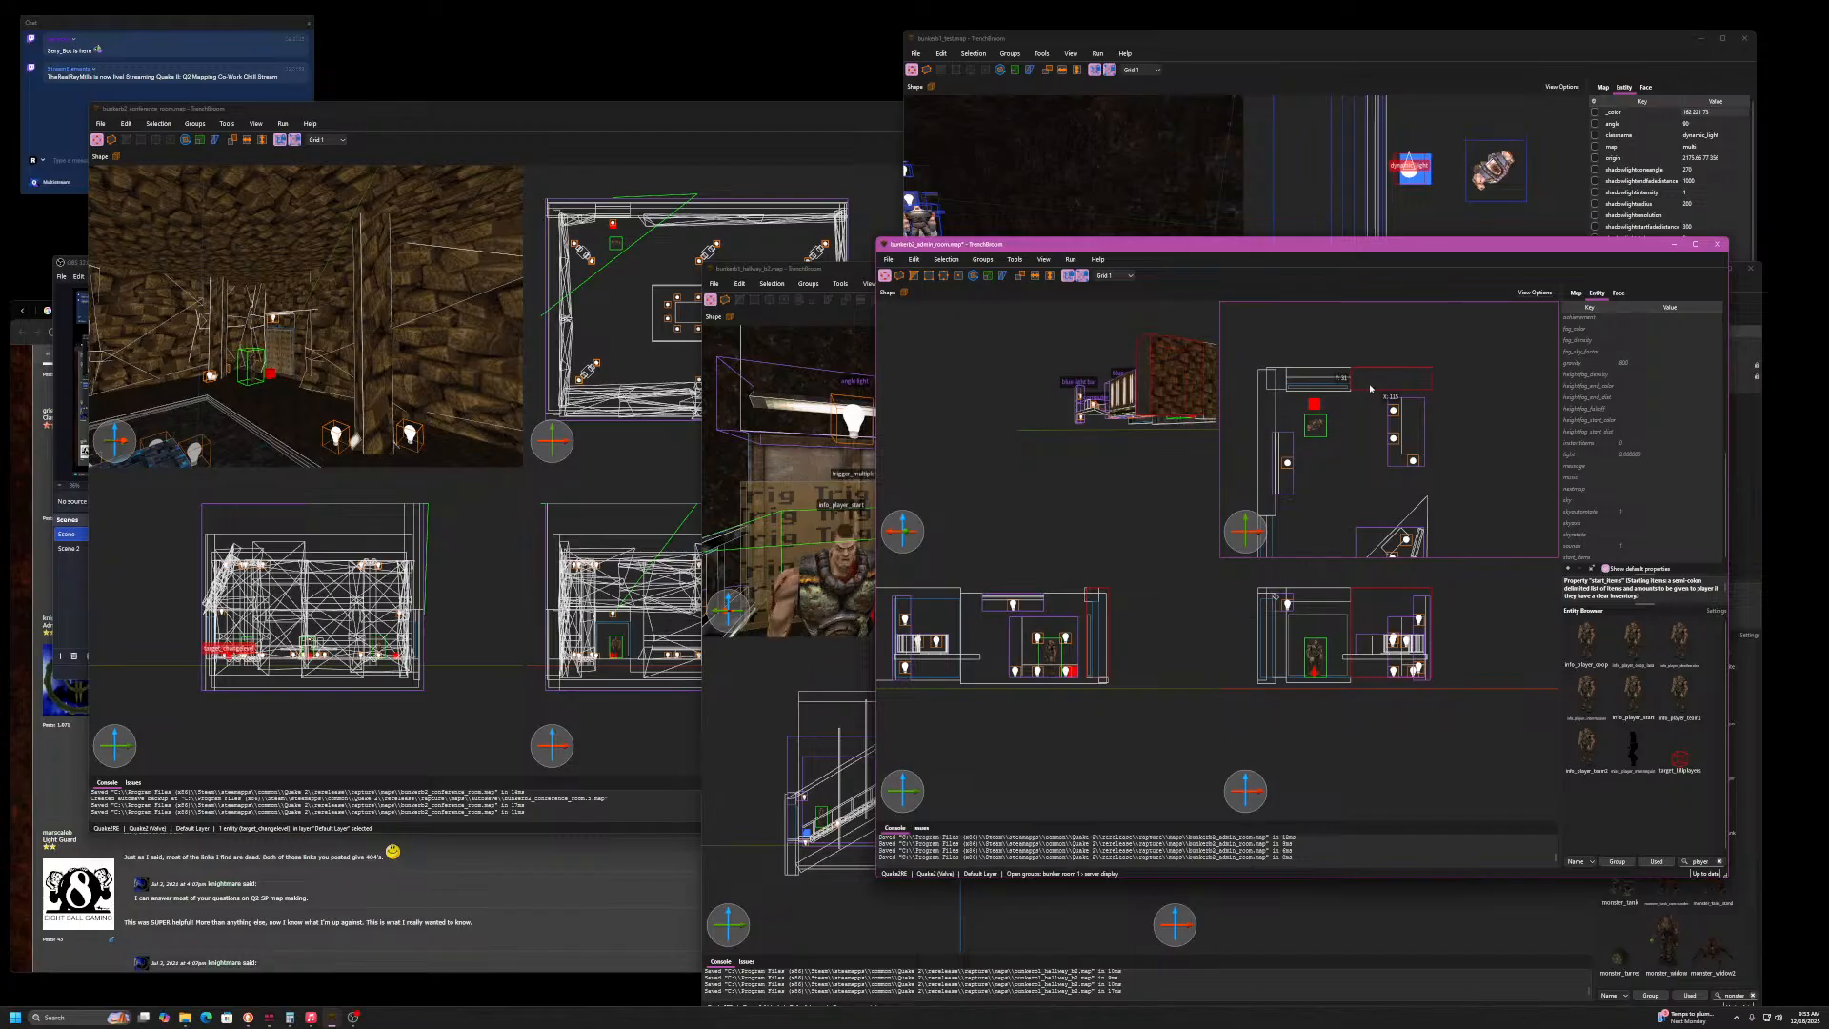
{"action": "key", "text": "Delete"}
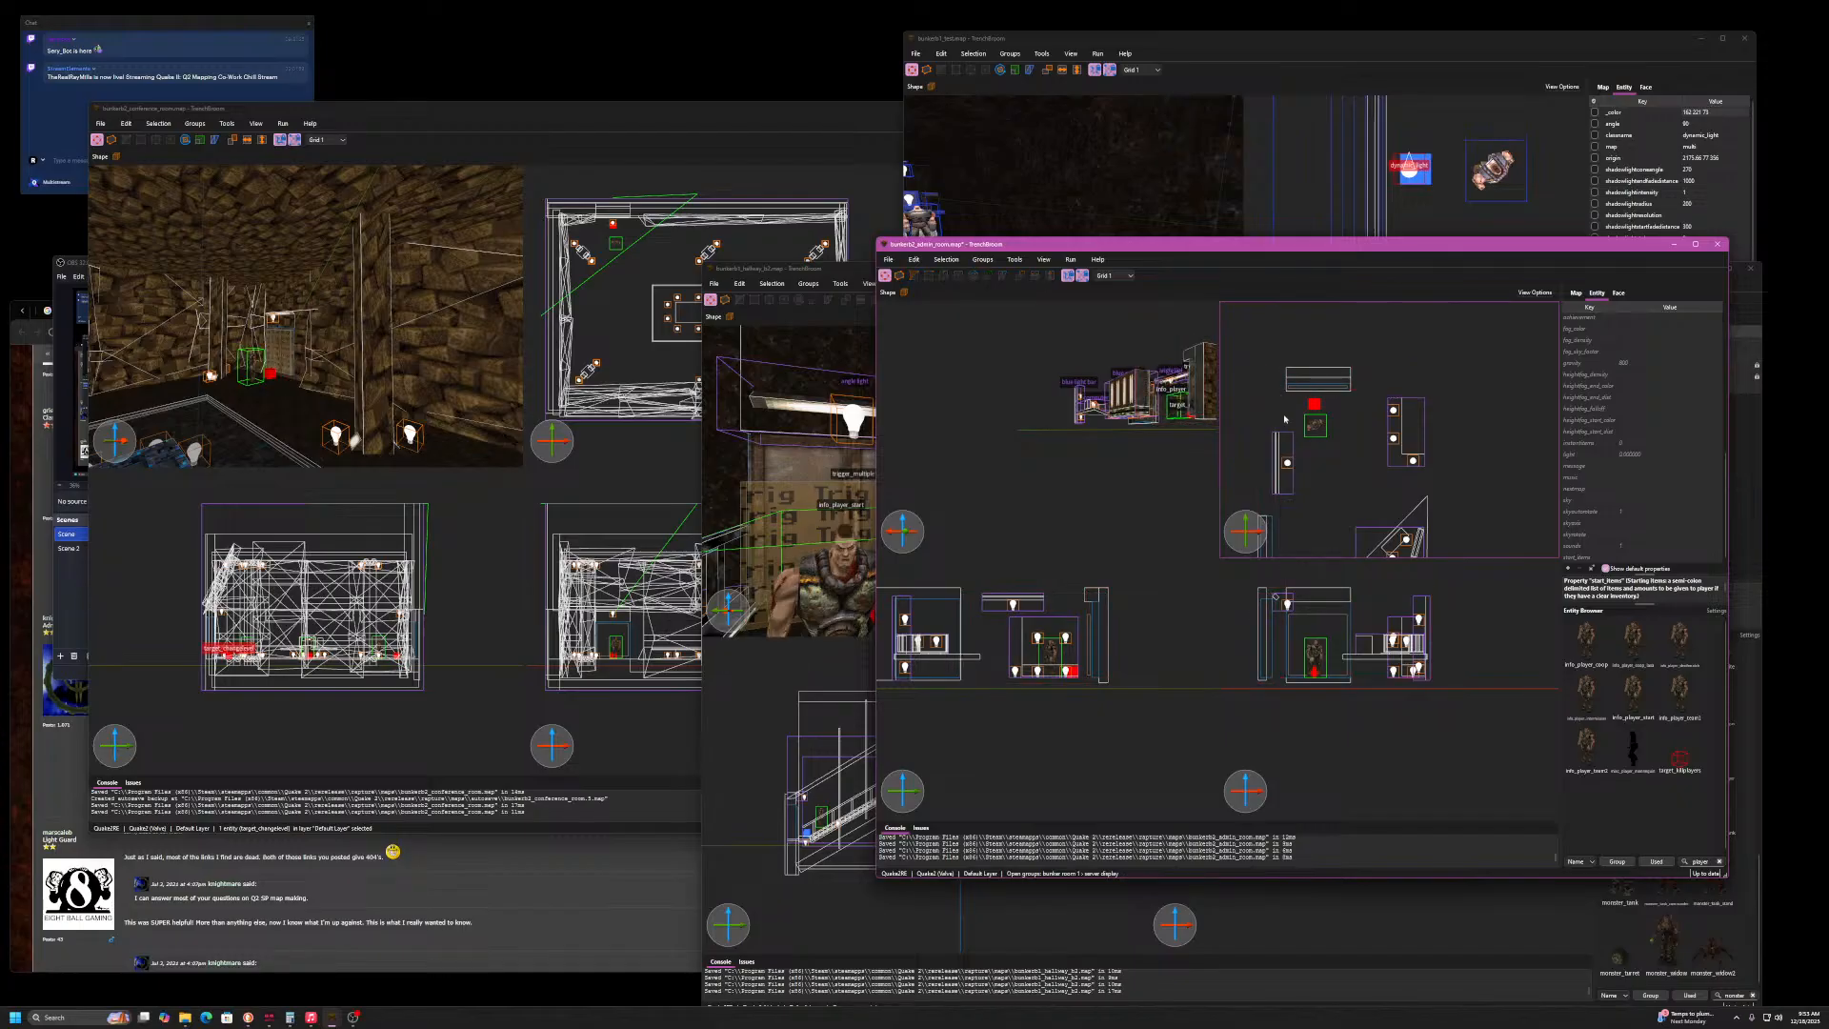
- Examine the brushes left around the doorway with the level-change trigger, selecting the lintel and the neighbouring piece
{"action": "key", "text": "w"}
{"action": "right_click_drag", "start_coordinate": [1113, 427], "coordinate": [878, 422]}
{"action": "key", "text": "w"}
{"action": "key", "text": "s"}
{"action": "key", "text": "s"}
{"action": "key", "text": "d"}
{"action": "key", "text": "d"}
{"action": "key", "text": "s"}
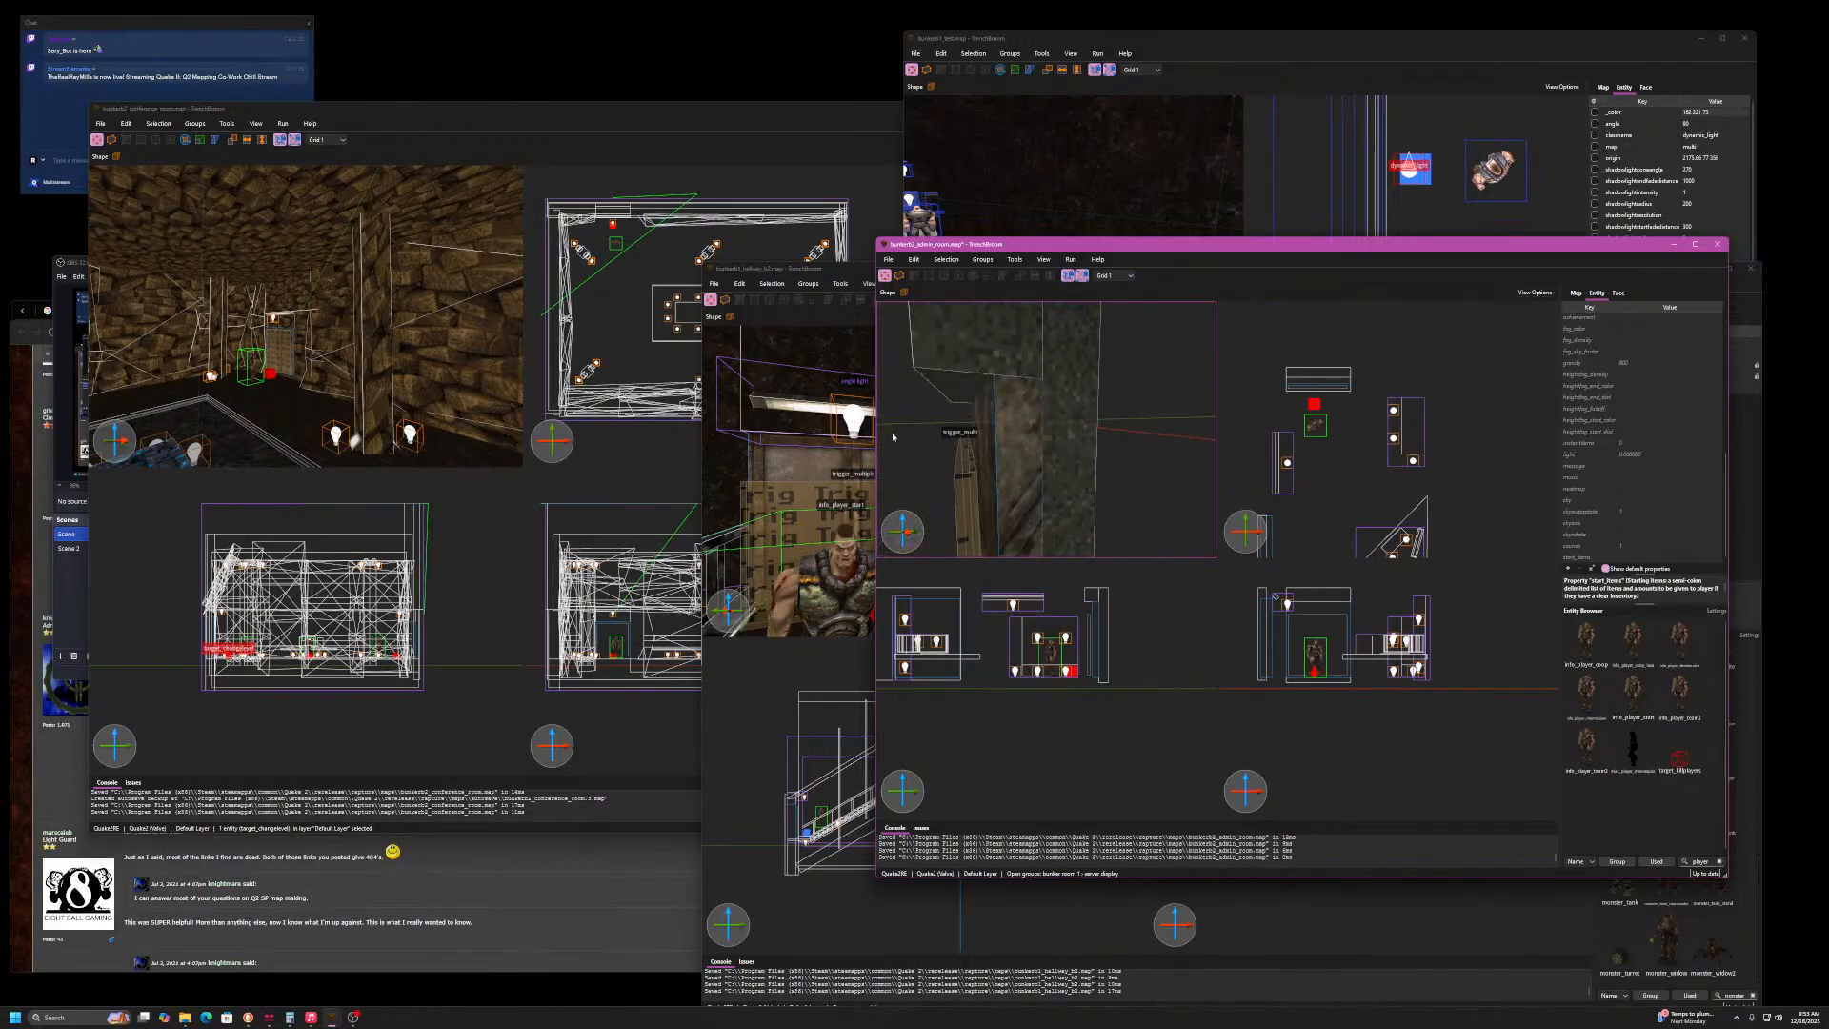
{"action": "right_click_drag", "start_coordinate": [865, 435], "coordinate": [863, 436]}
{"action": "key", "text": "d"}
{"action": "key", "text": "w"}
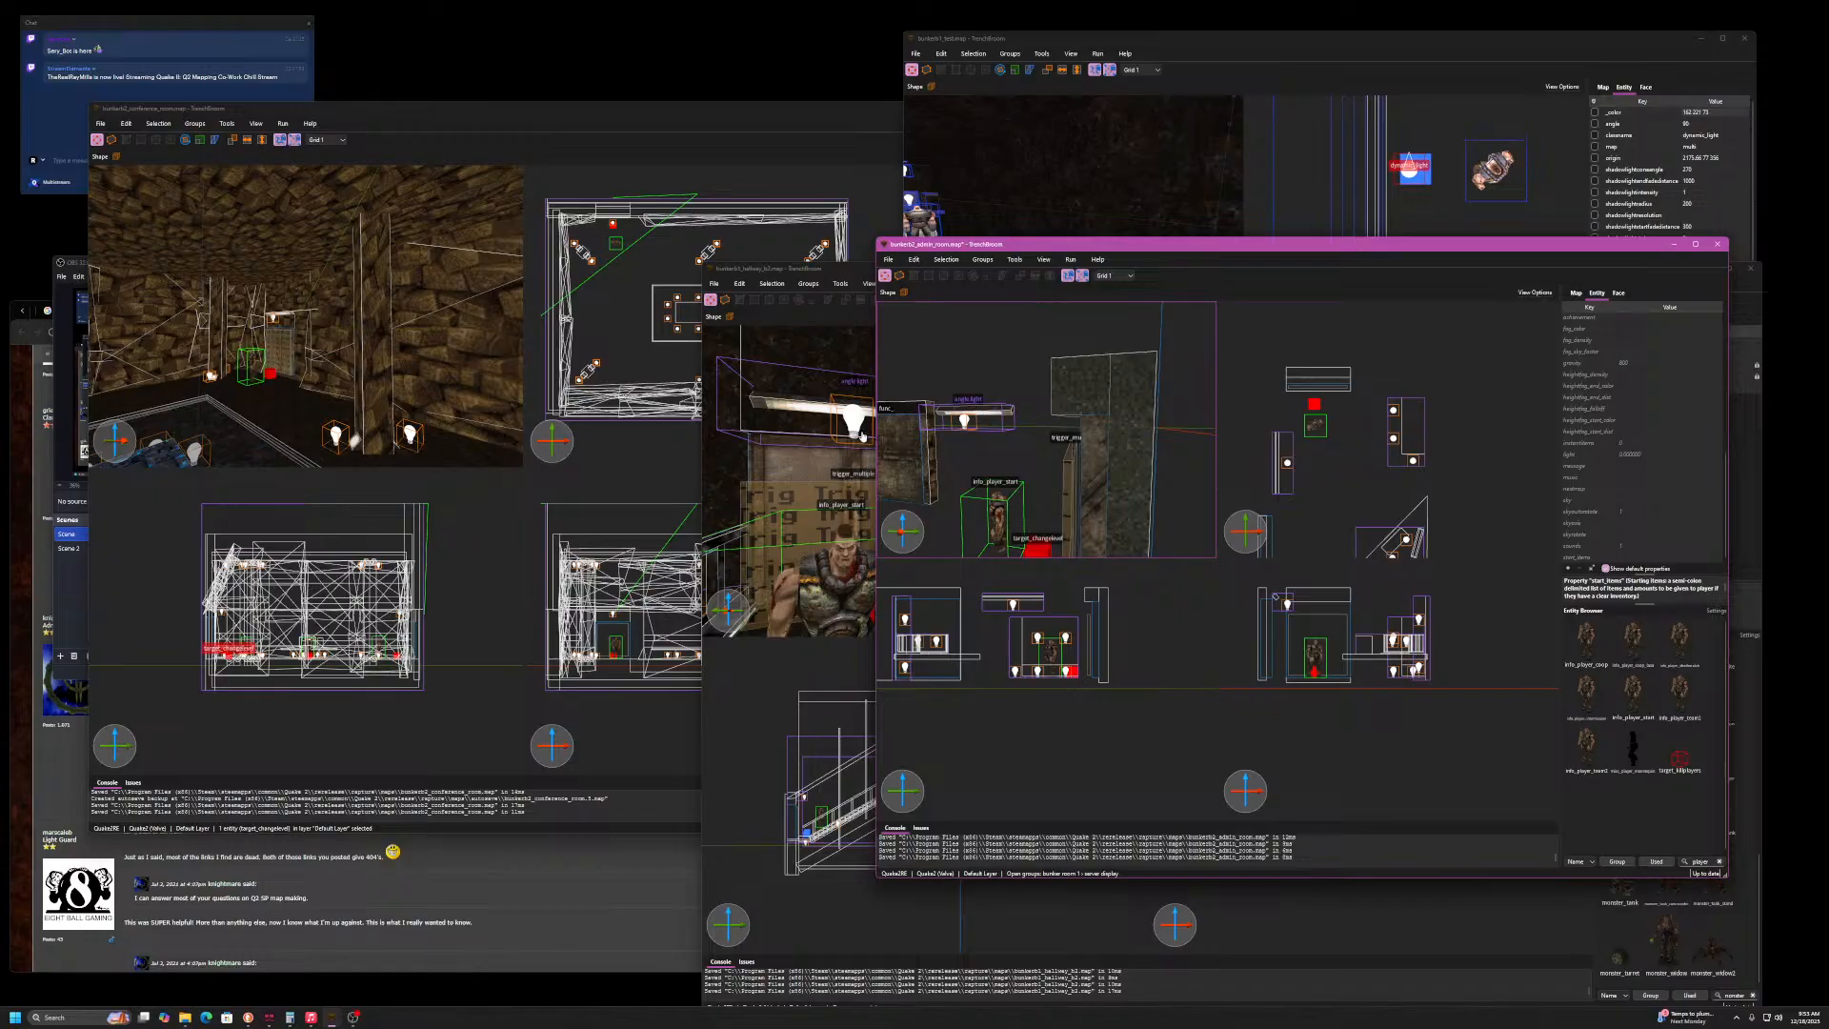
{"action": "left_click", "coordinate": [1078, 379]}
{"action": "double_click", "coordinate": [1187, 371]}
{"action": "double_click", "coordinate": [1098, 384]}
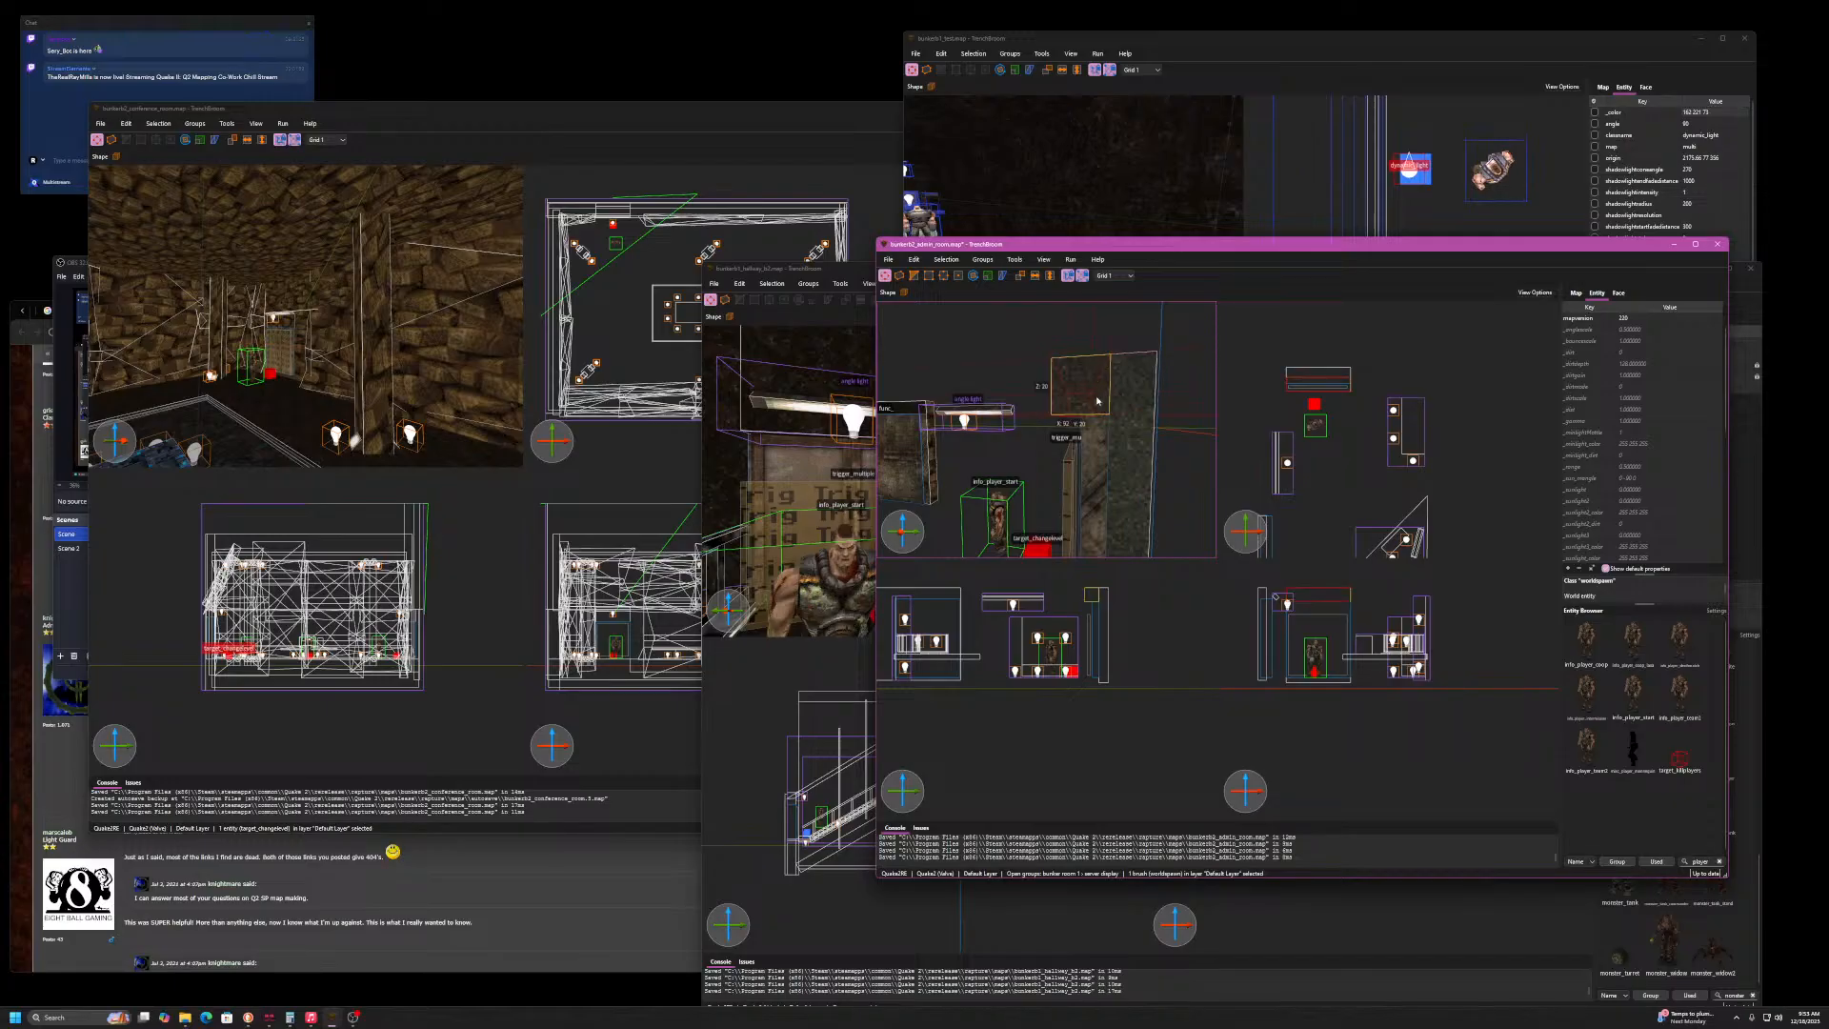
{"action": "left_click", "coordinate": [1111, 399]}
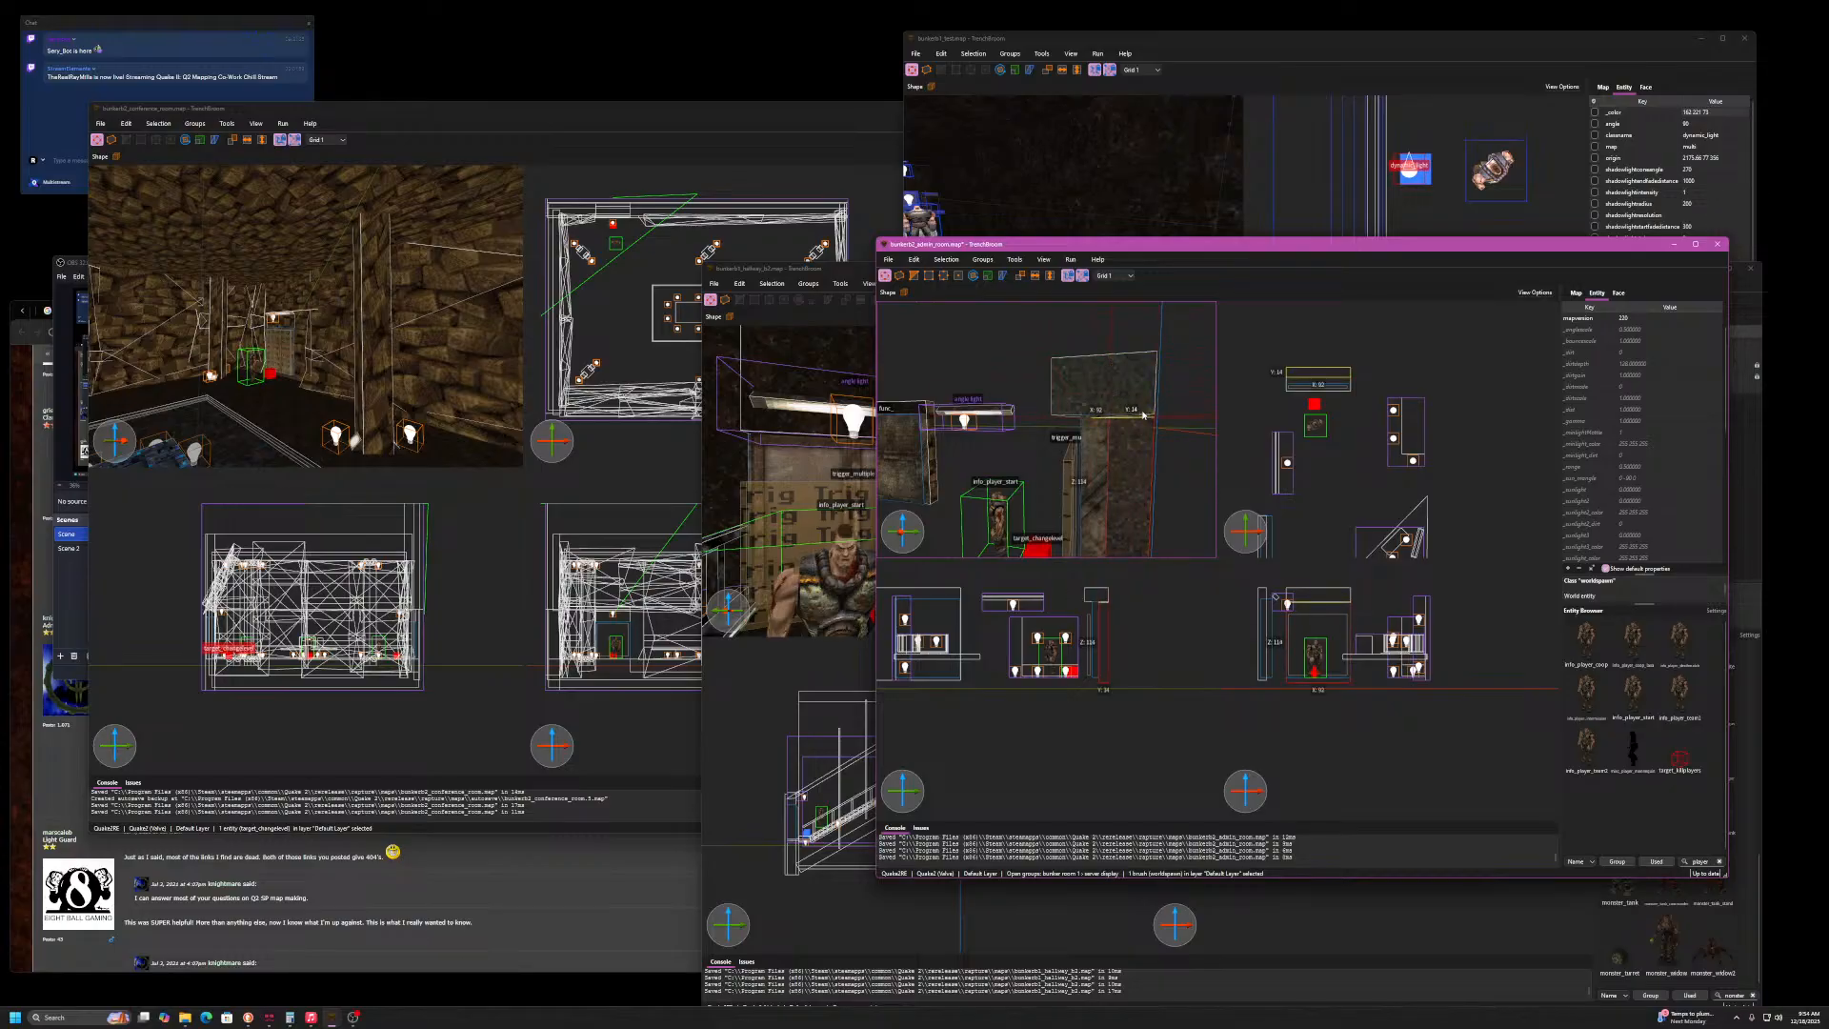
- Duplicate the lintel brush to one side of the doorway and rotate the copy 270 degrees into an upright post
{"action": "right_click_drag", "start_coordinate": [1183, 474], "coordinate": [1071, 383]}
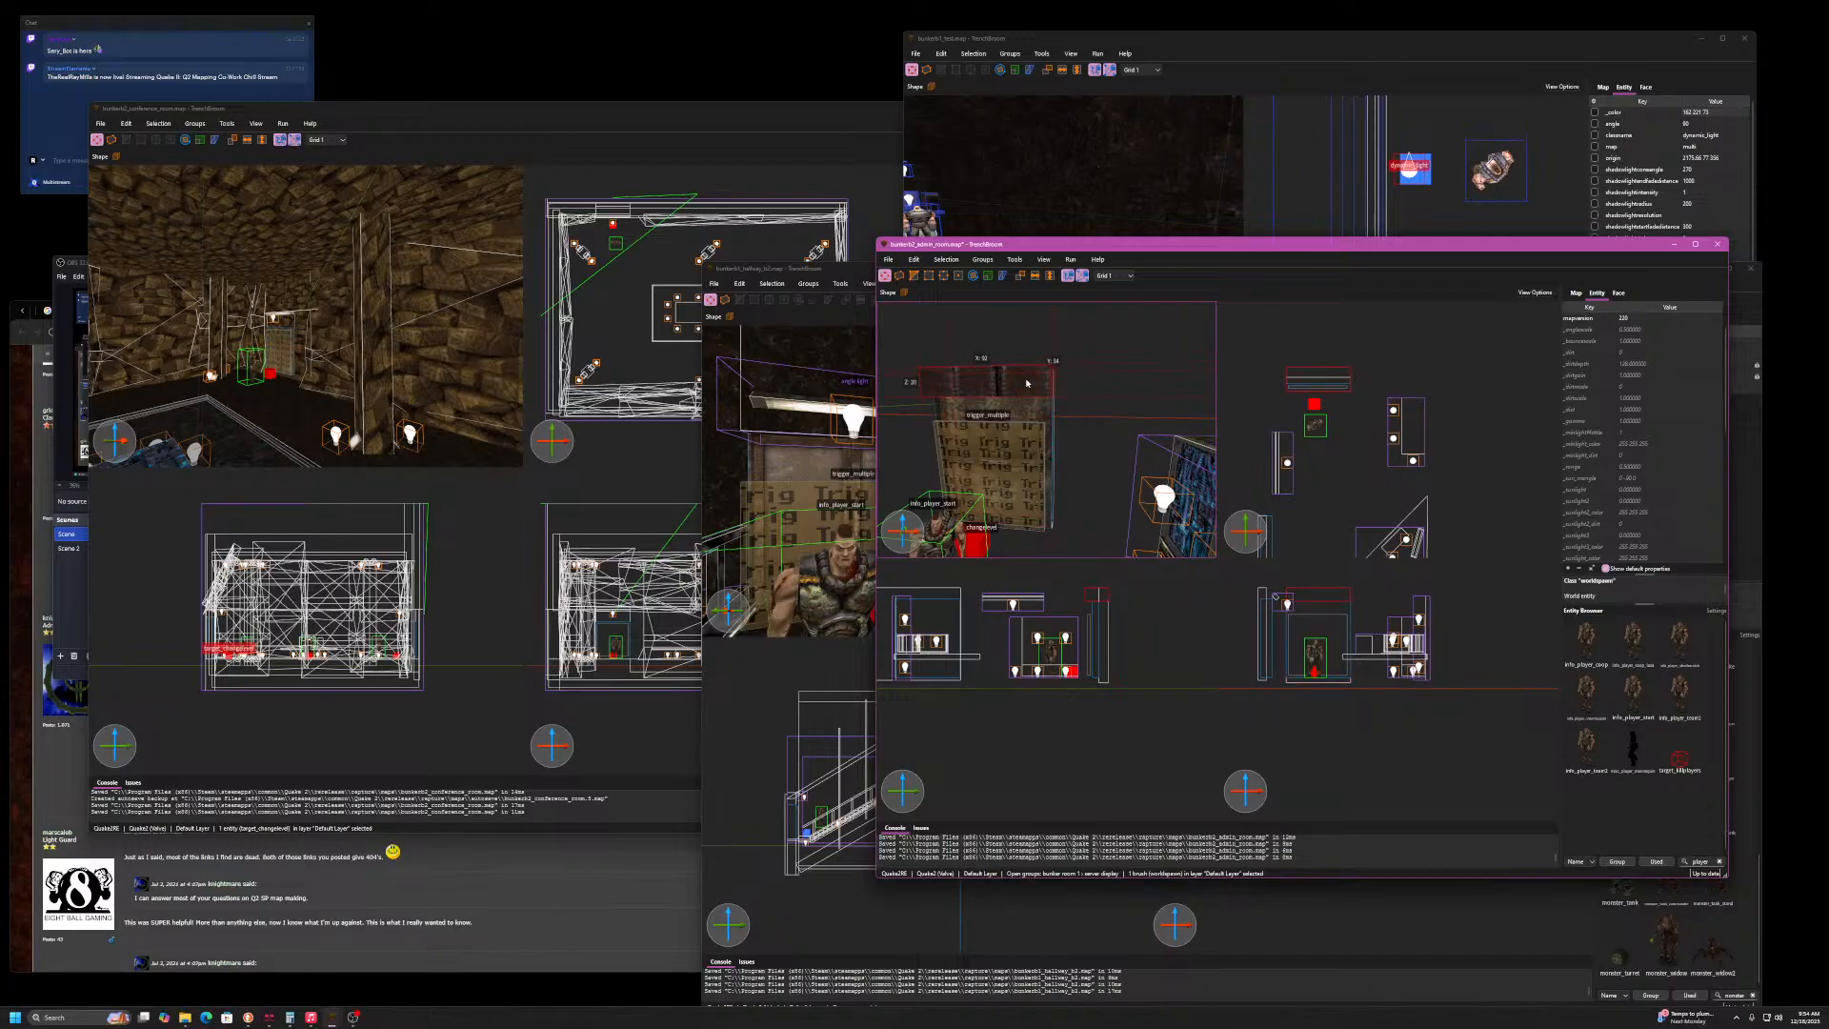
{"action": "left_click_drag", "start_coordinate": [1026, 386], "coordinate": [1398, 389]}
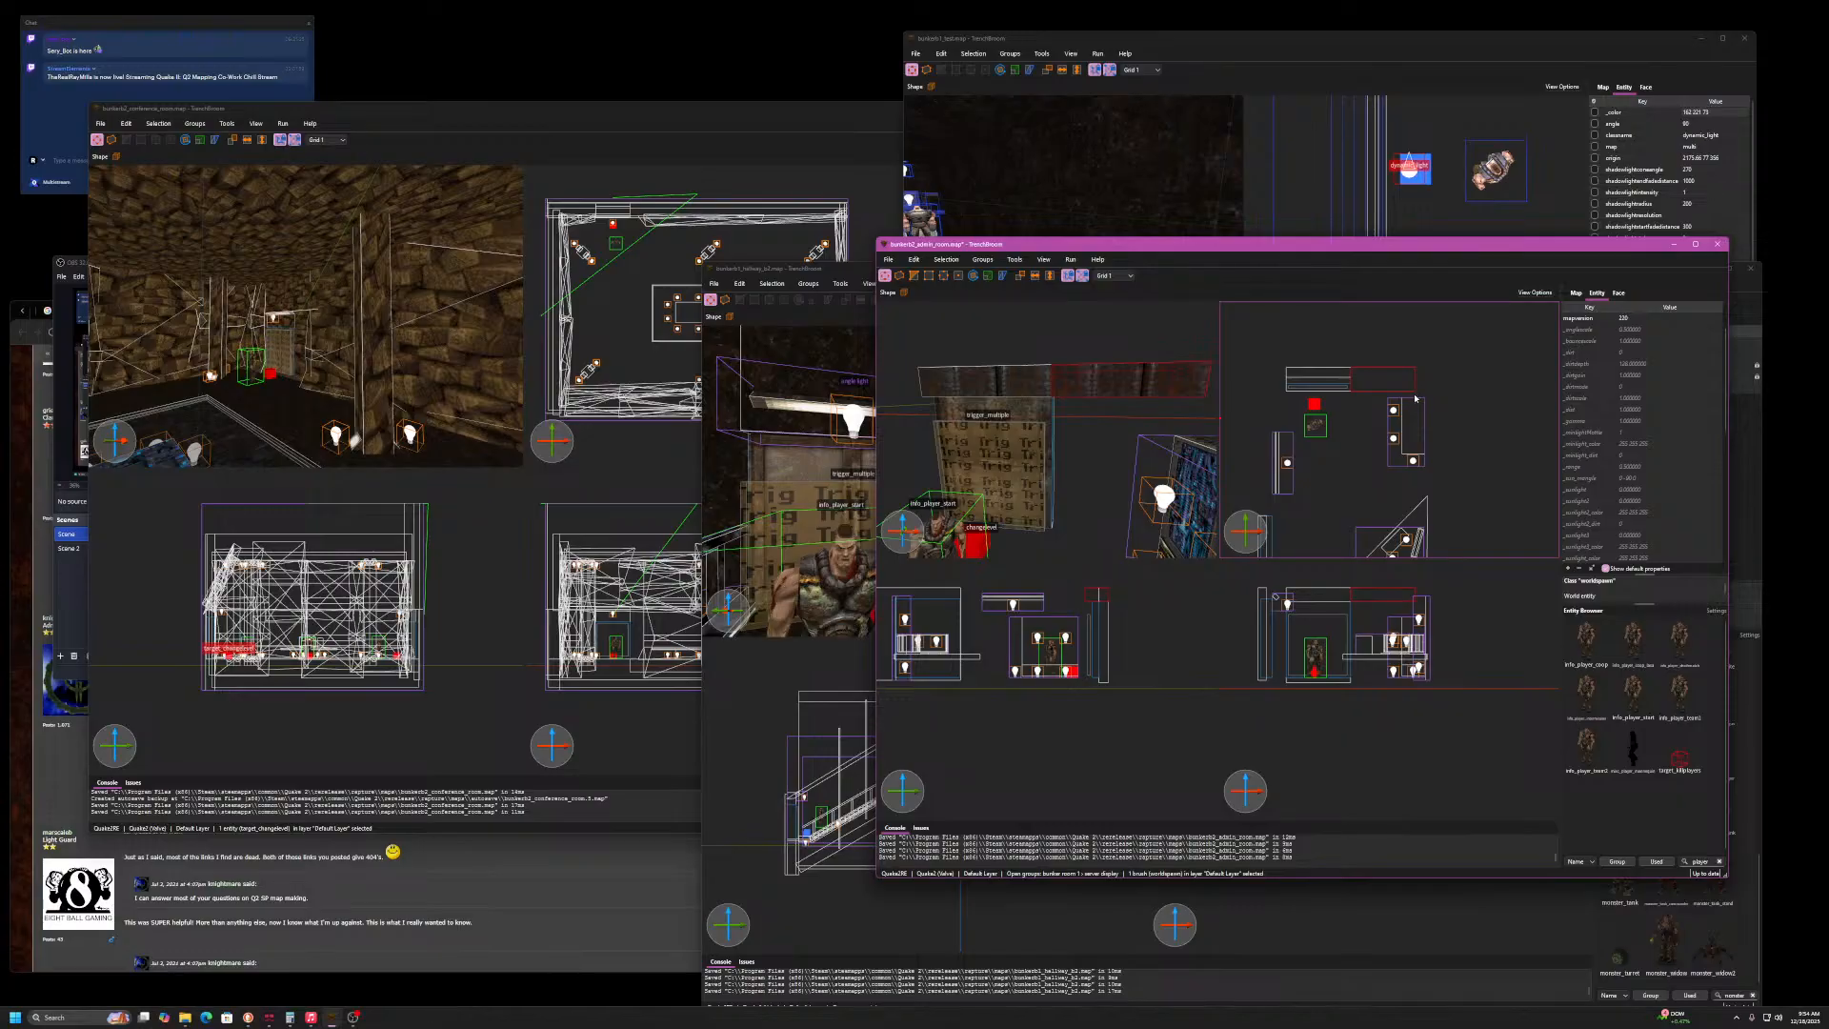
{"action": "key", "text": "r"}
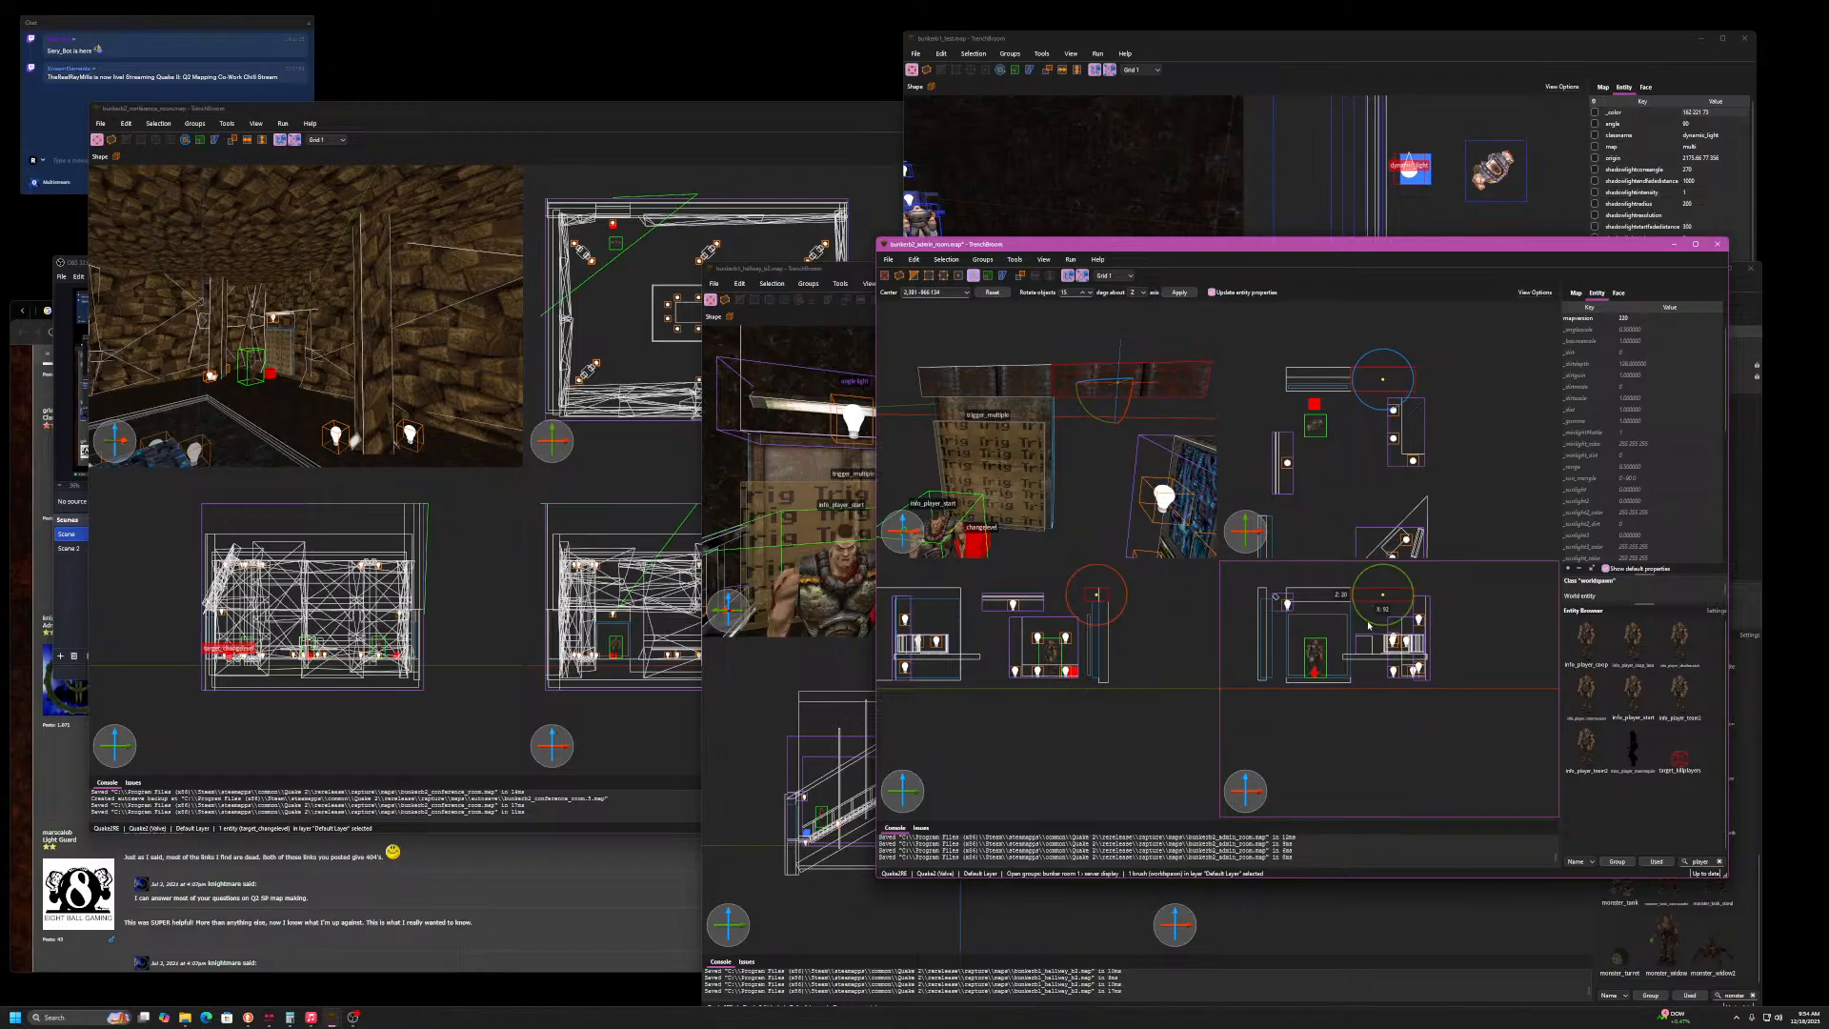
{"action": "left_click_drag", "start_coordinate": [1375, 629], "coordinate": [1428, 623]}
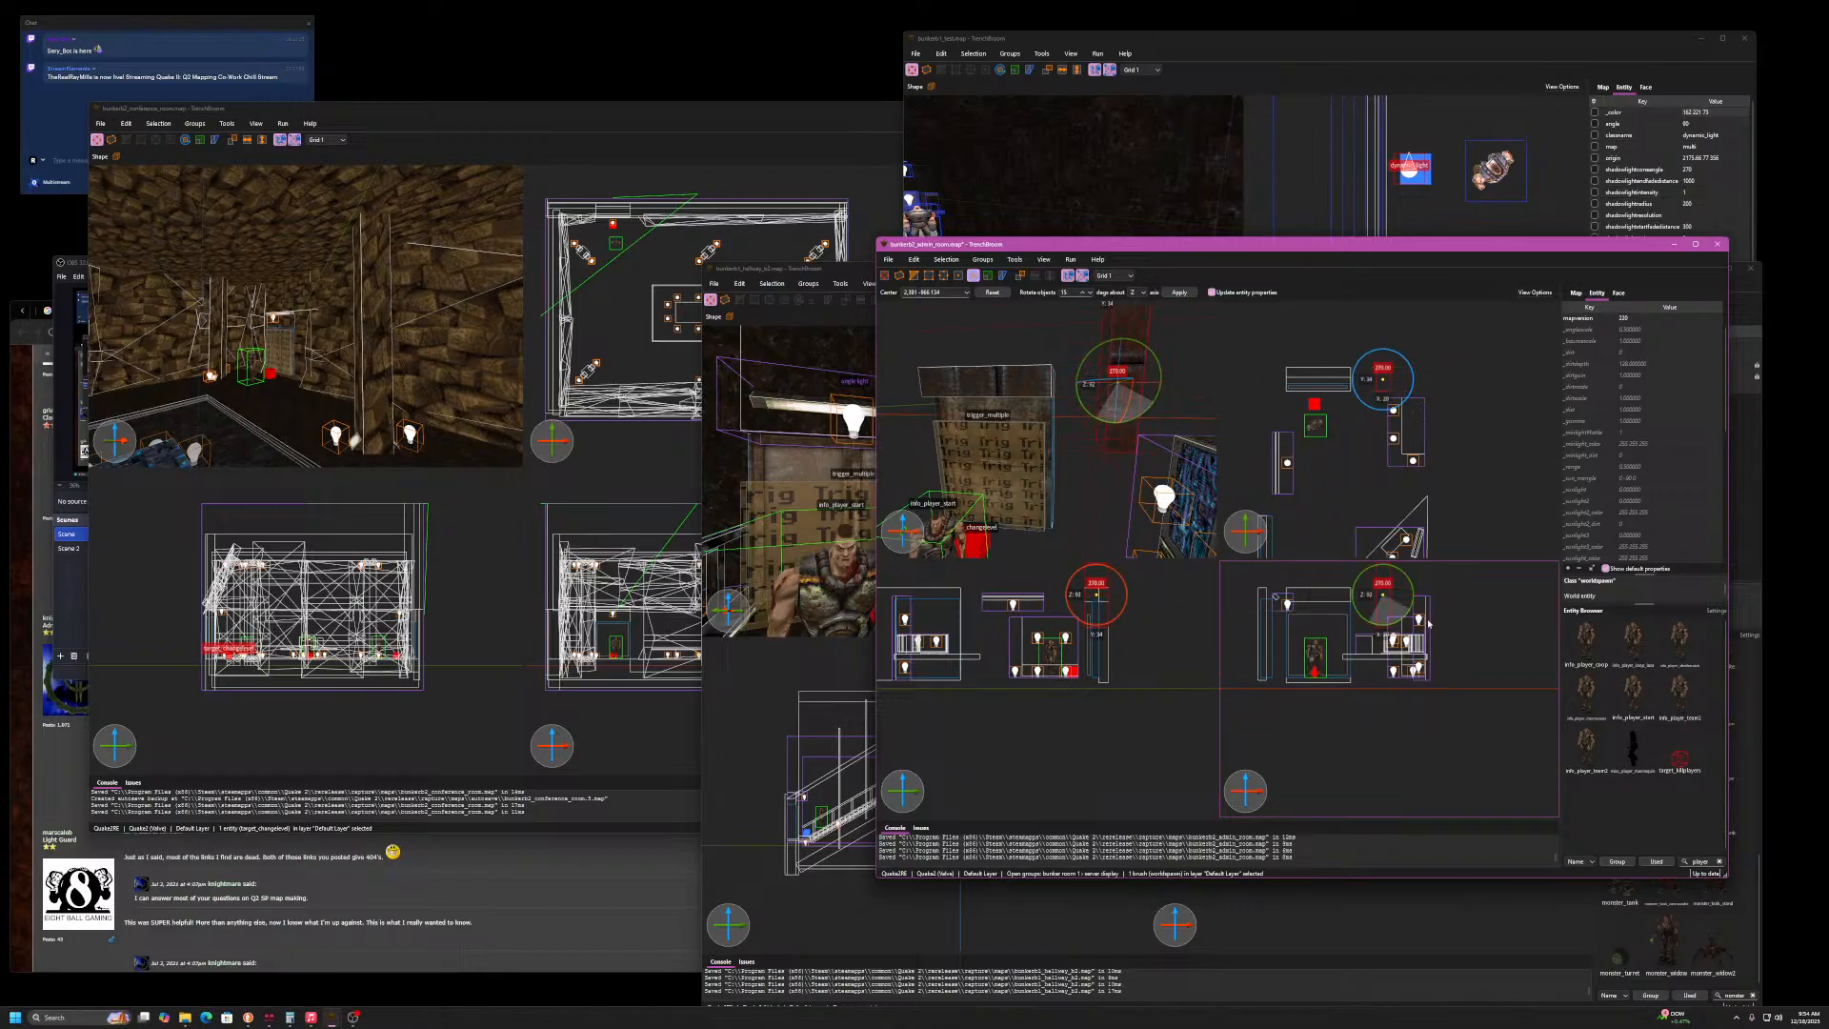
{"action": "key", "text": "r"}
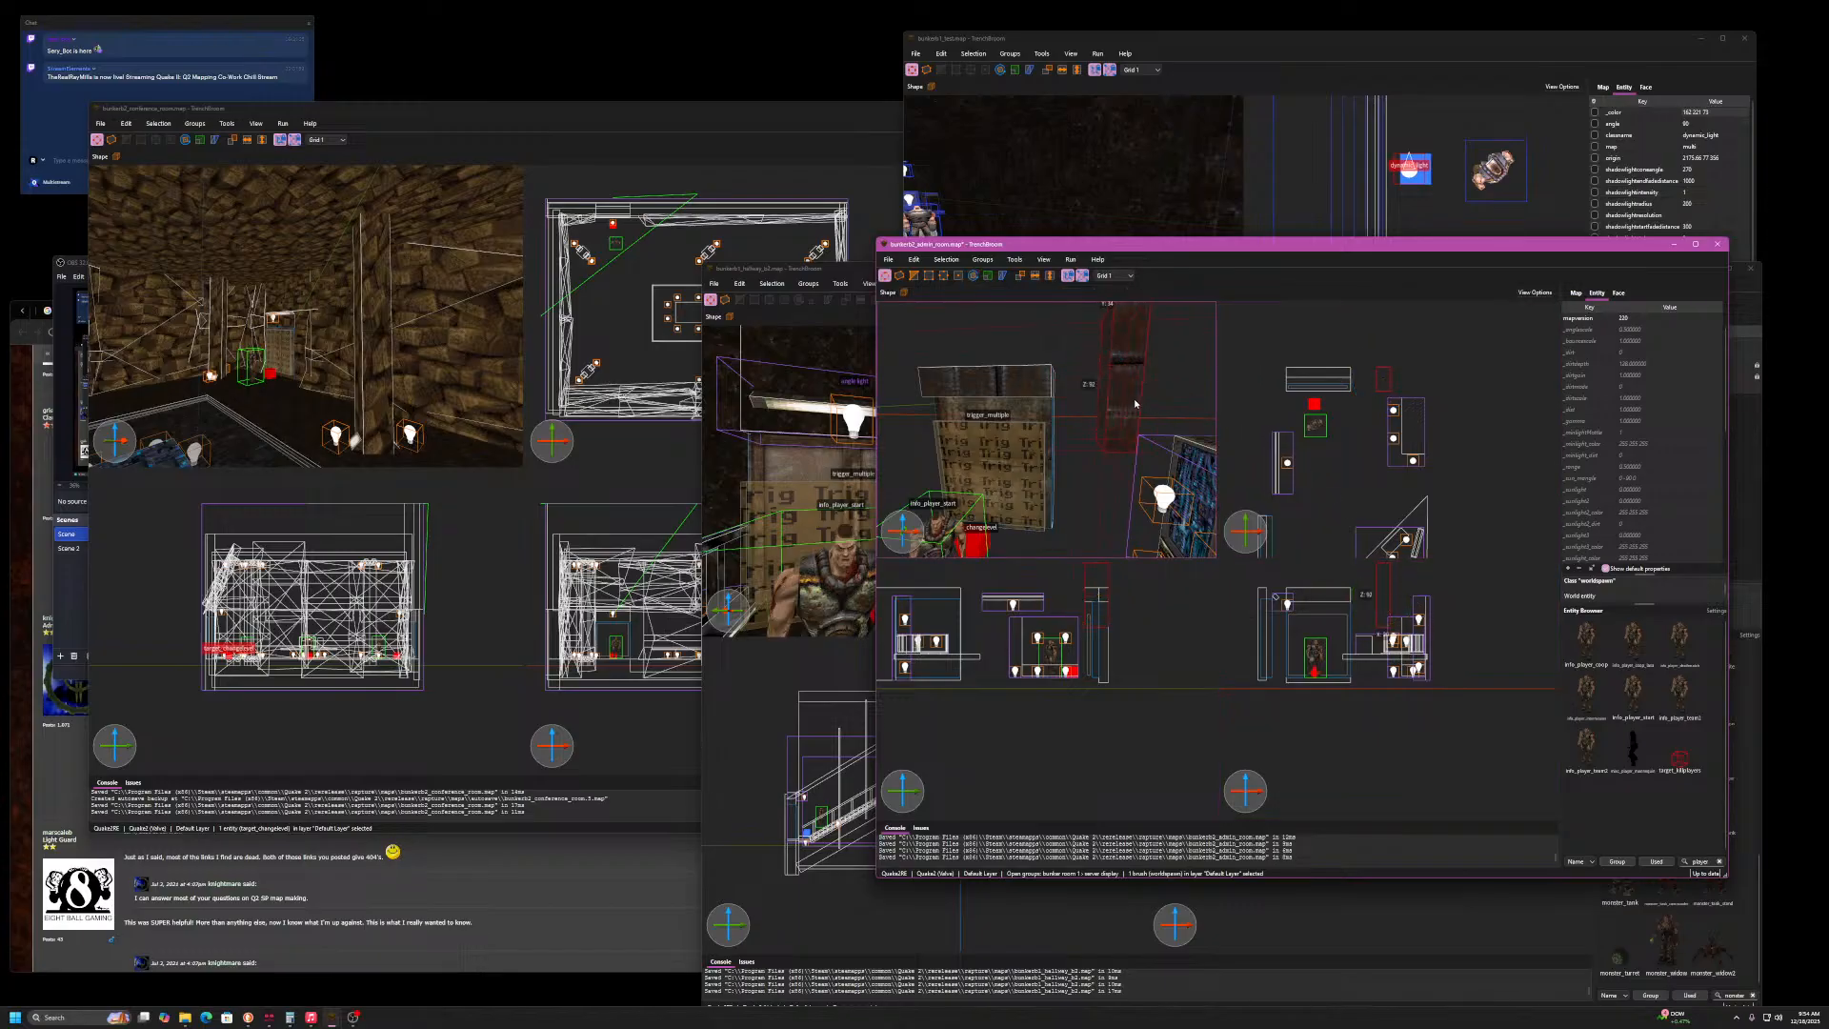
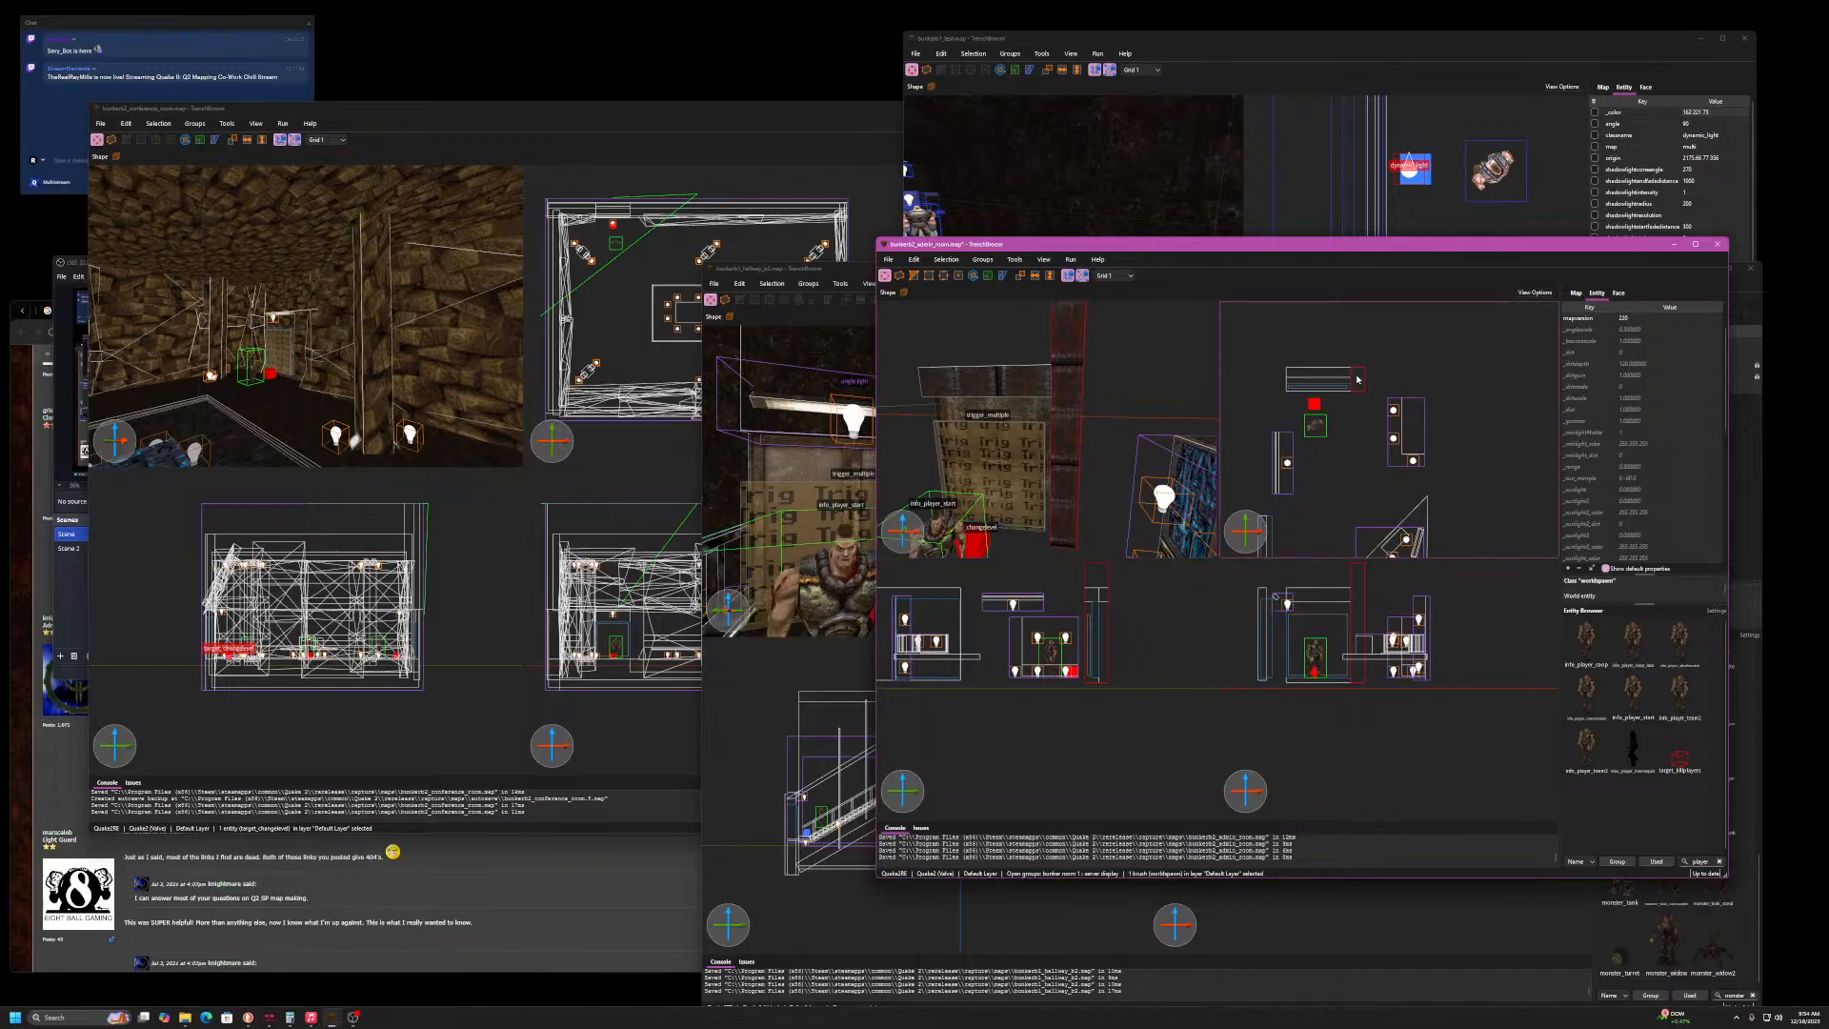
- Place a second post on the other side of the doorway and trim both posts to the lintel's top edge
{"action": "left_click", "coordinate": [1283, 379]}
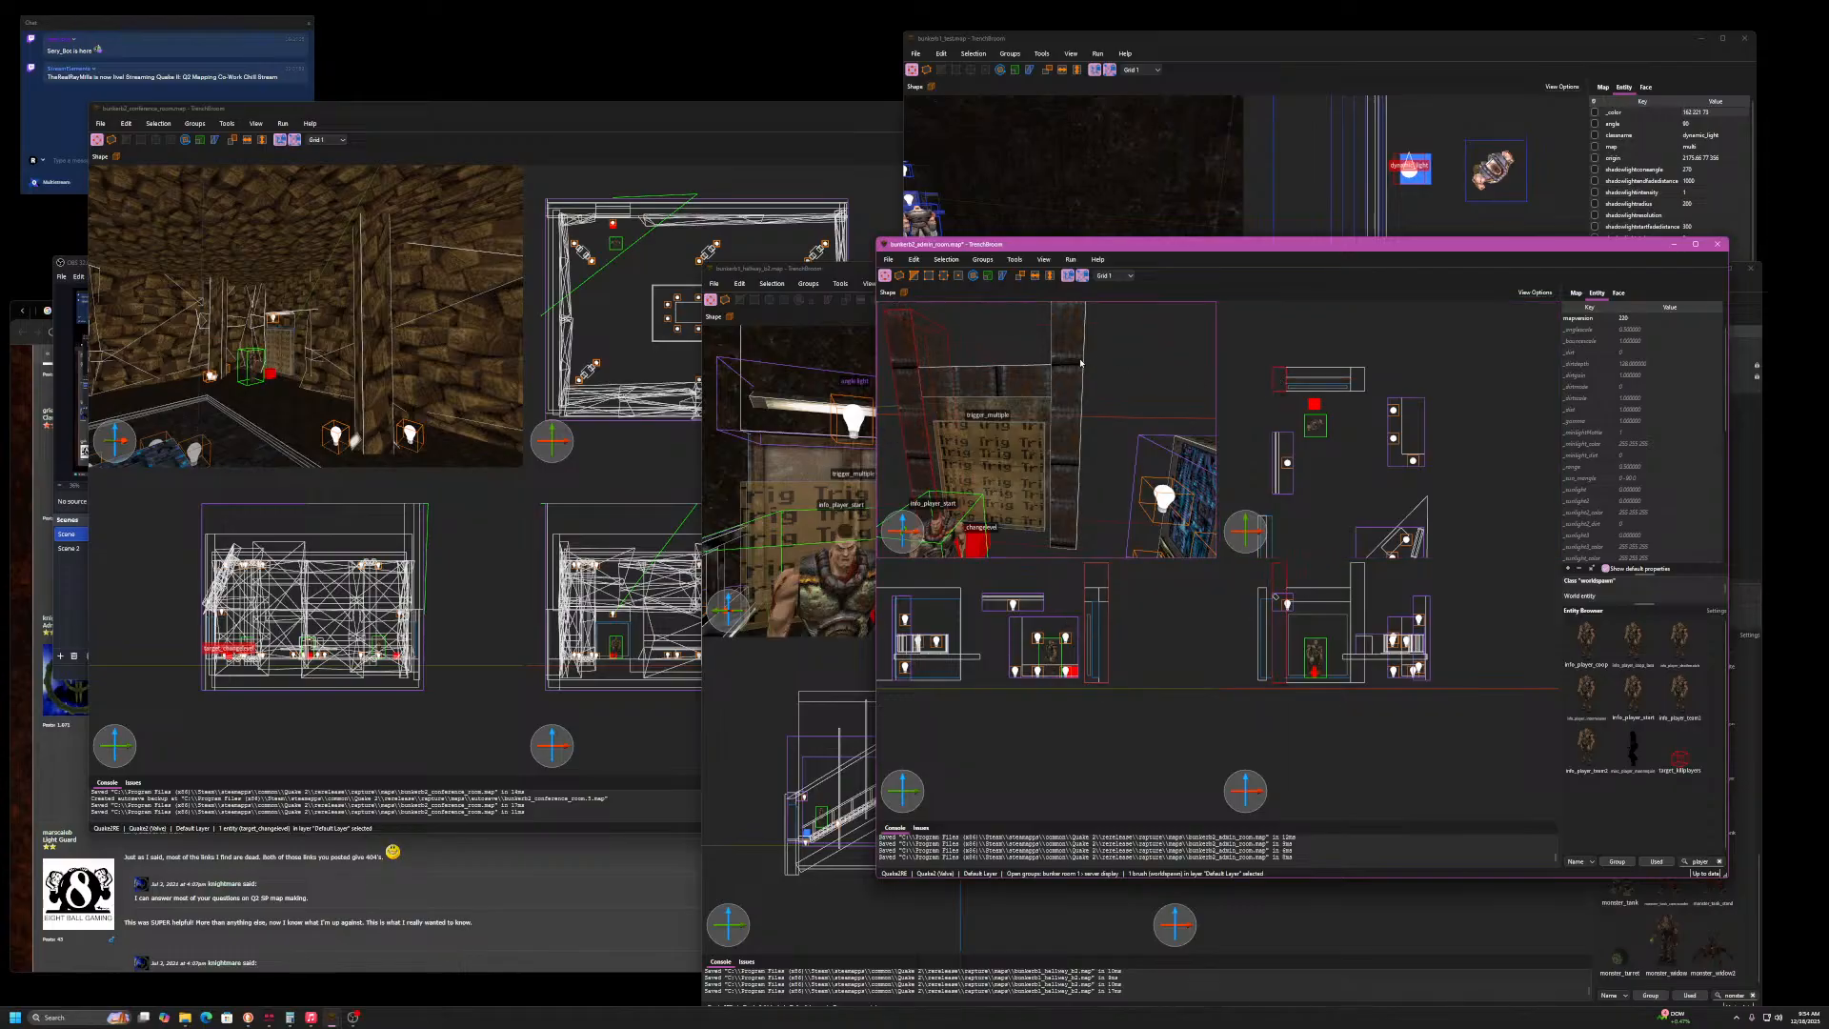
{"action": "left_click", "coordinate": [914, 369], "text": "ctrl"}
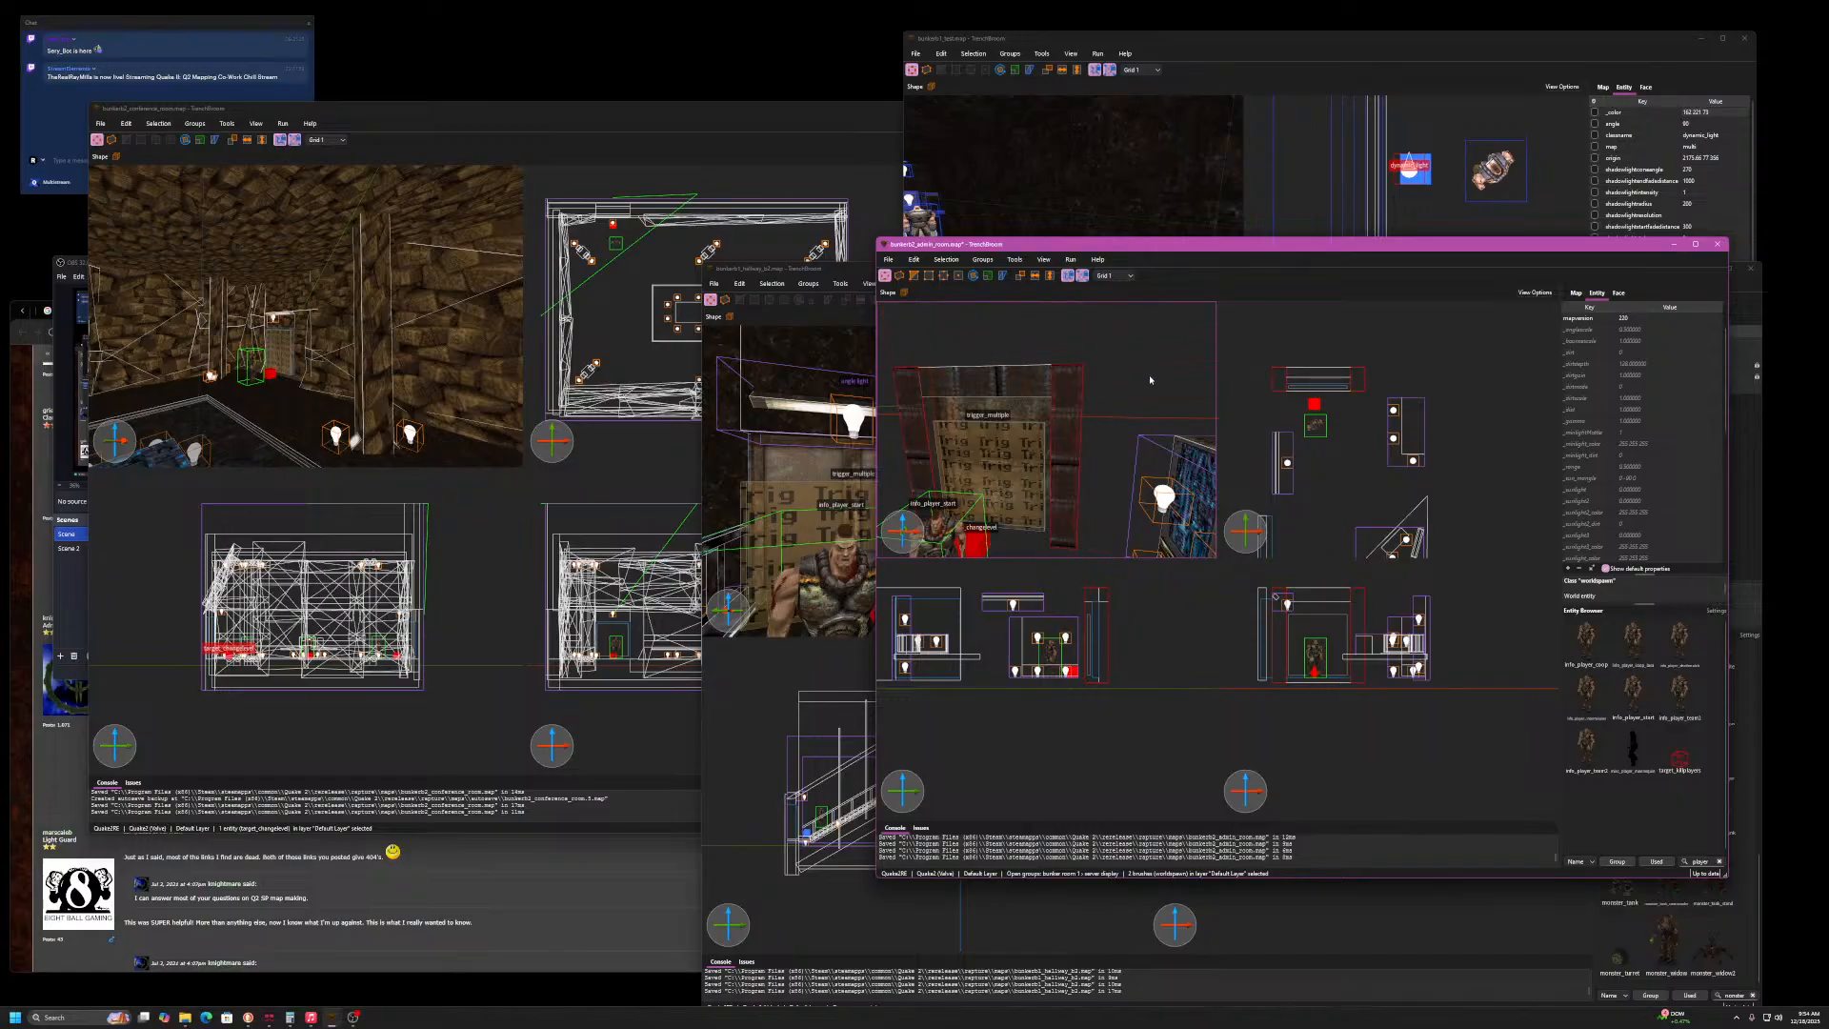
{"action": "key", "text": "w"}
{"action": "right_click_drag", "start_coordinate": [1040, 378], "coordinate": [905, 386]}
{"action": "key", "text": "a"}
{"action": "key", "text": "d"}
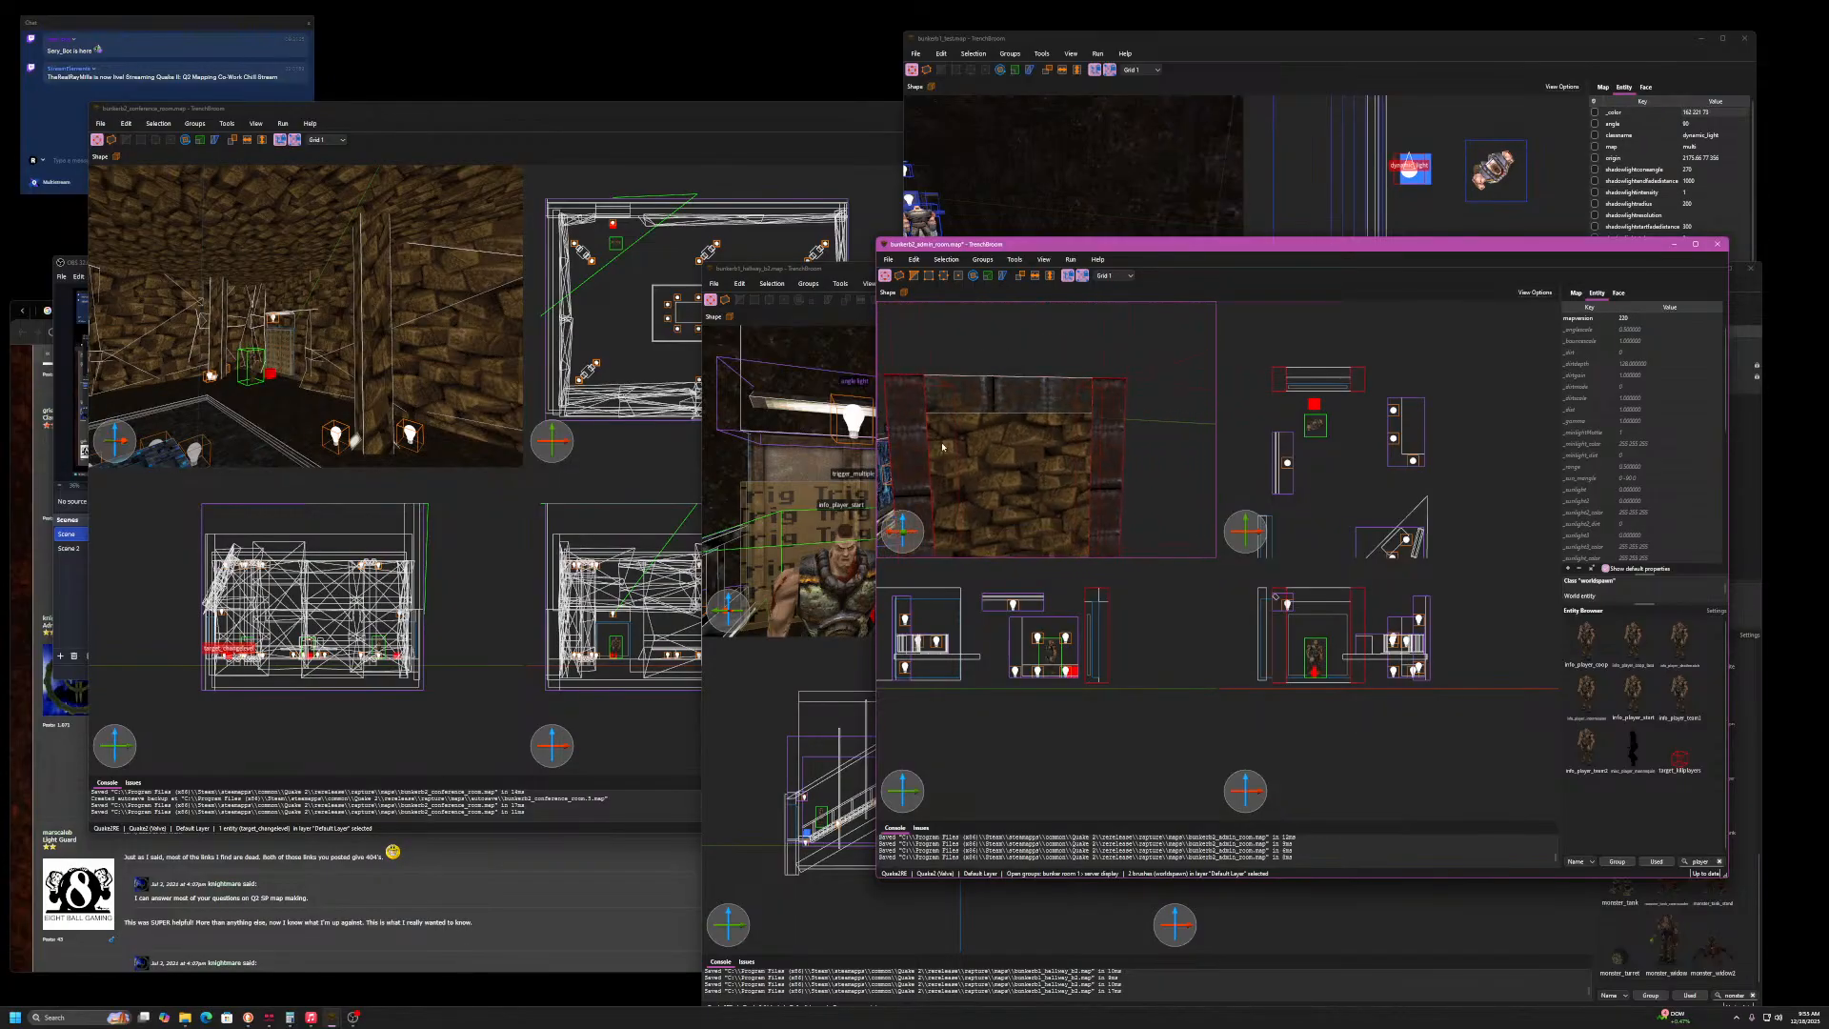
- Select the lintel between the two posts and inspect the door frame from the back and front
{"action": "left_click", "coordinate": [991, 419]}
{"action": "left_click_drag", "start_coordinate": [990, 381], "coordinate": [989, 412]}
{"action": "left_click", "coordinate": [1011, 392]}
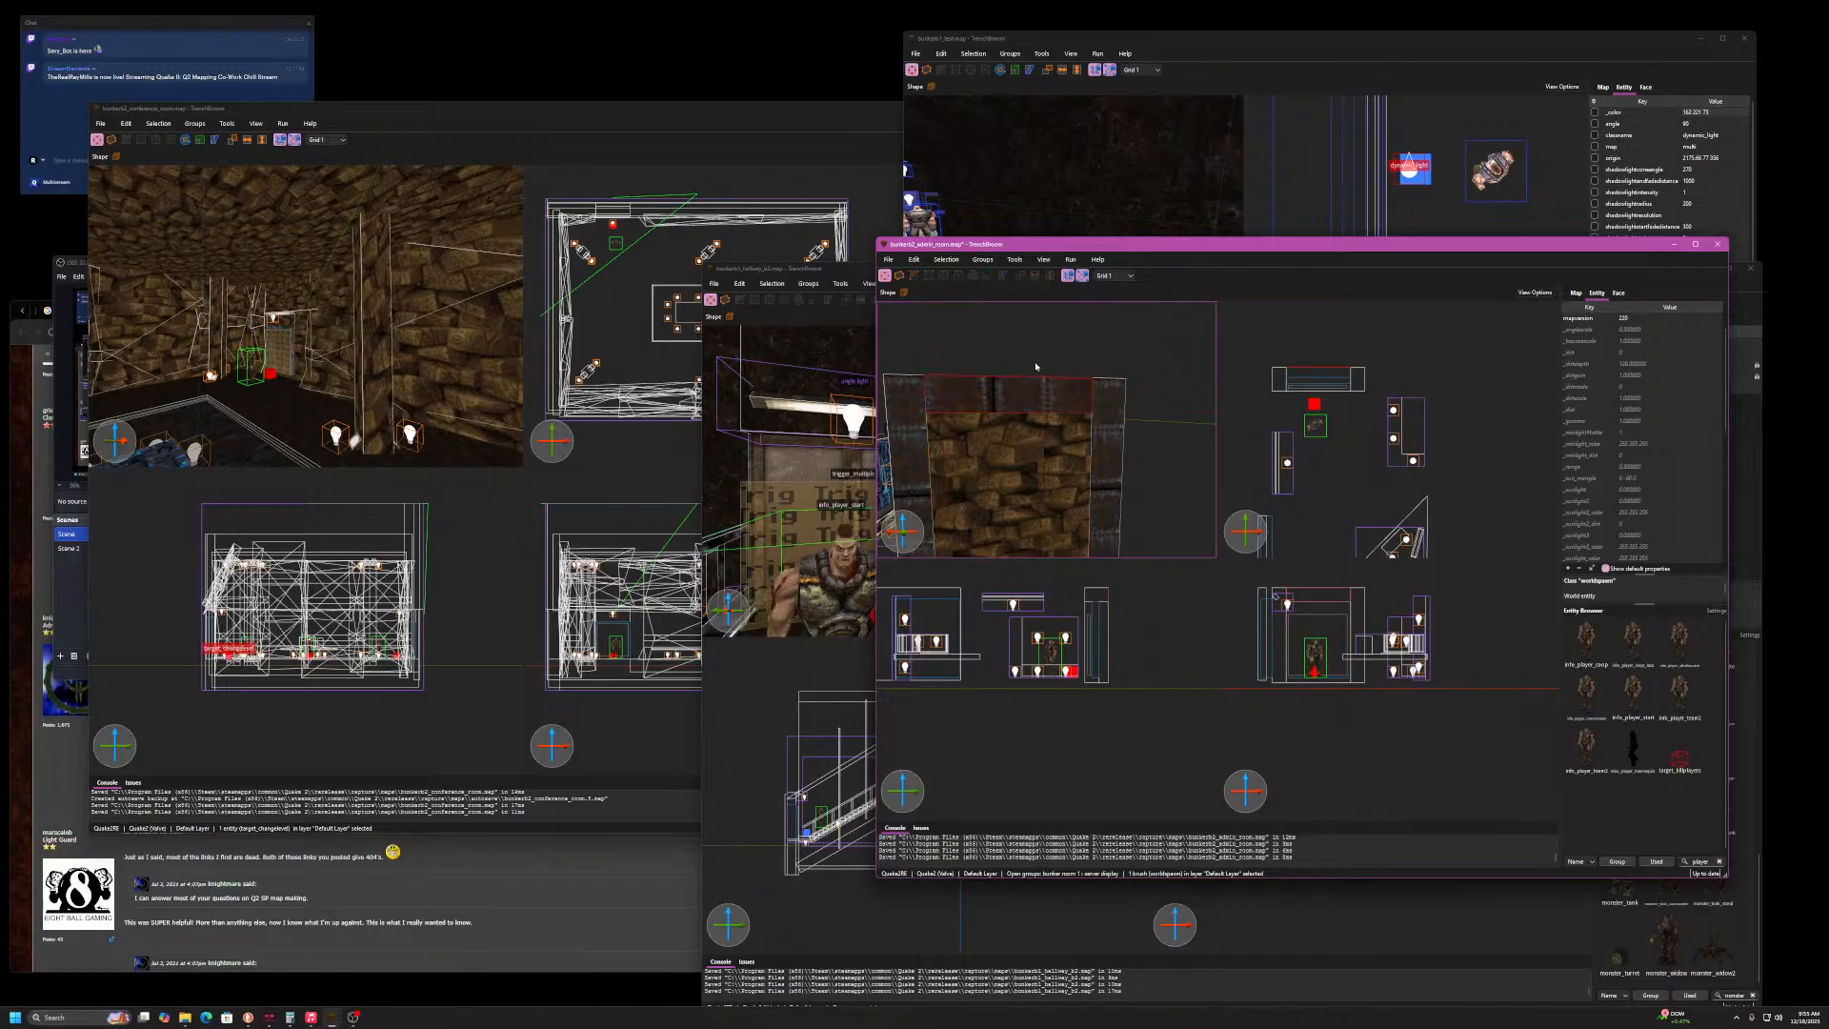
{"action": "left_click", "coordinate": [1035, 363]}
{"action": "key", "text": "w"}
{"action": "mouse_move", "coordinate": [1049, 410]}
{"action": "right_mouse_down"}
{"action": "mouse_move", "coordinate": [1111, 395]}
{"action": "mouse_move", "coordinate": [1190, 420]}
{"action": "mouse_move", "coordinate": [1263, 403]}
{"action": "mouse_move", "coordinate": [1204, 393]}
{"action": "mouse_move", "coordinate": [1166, 419]}
{"action": "right_mouse_up"}
{"action": "key", "text": "s"}
{"action": "key", "text": "a"}
{"action": "key", "text": "d"}
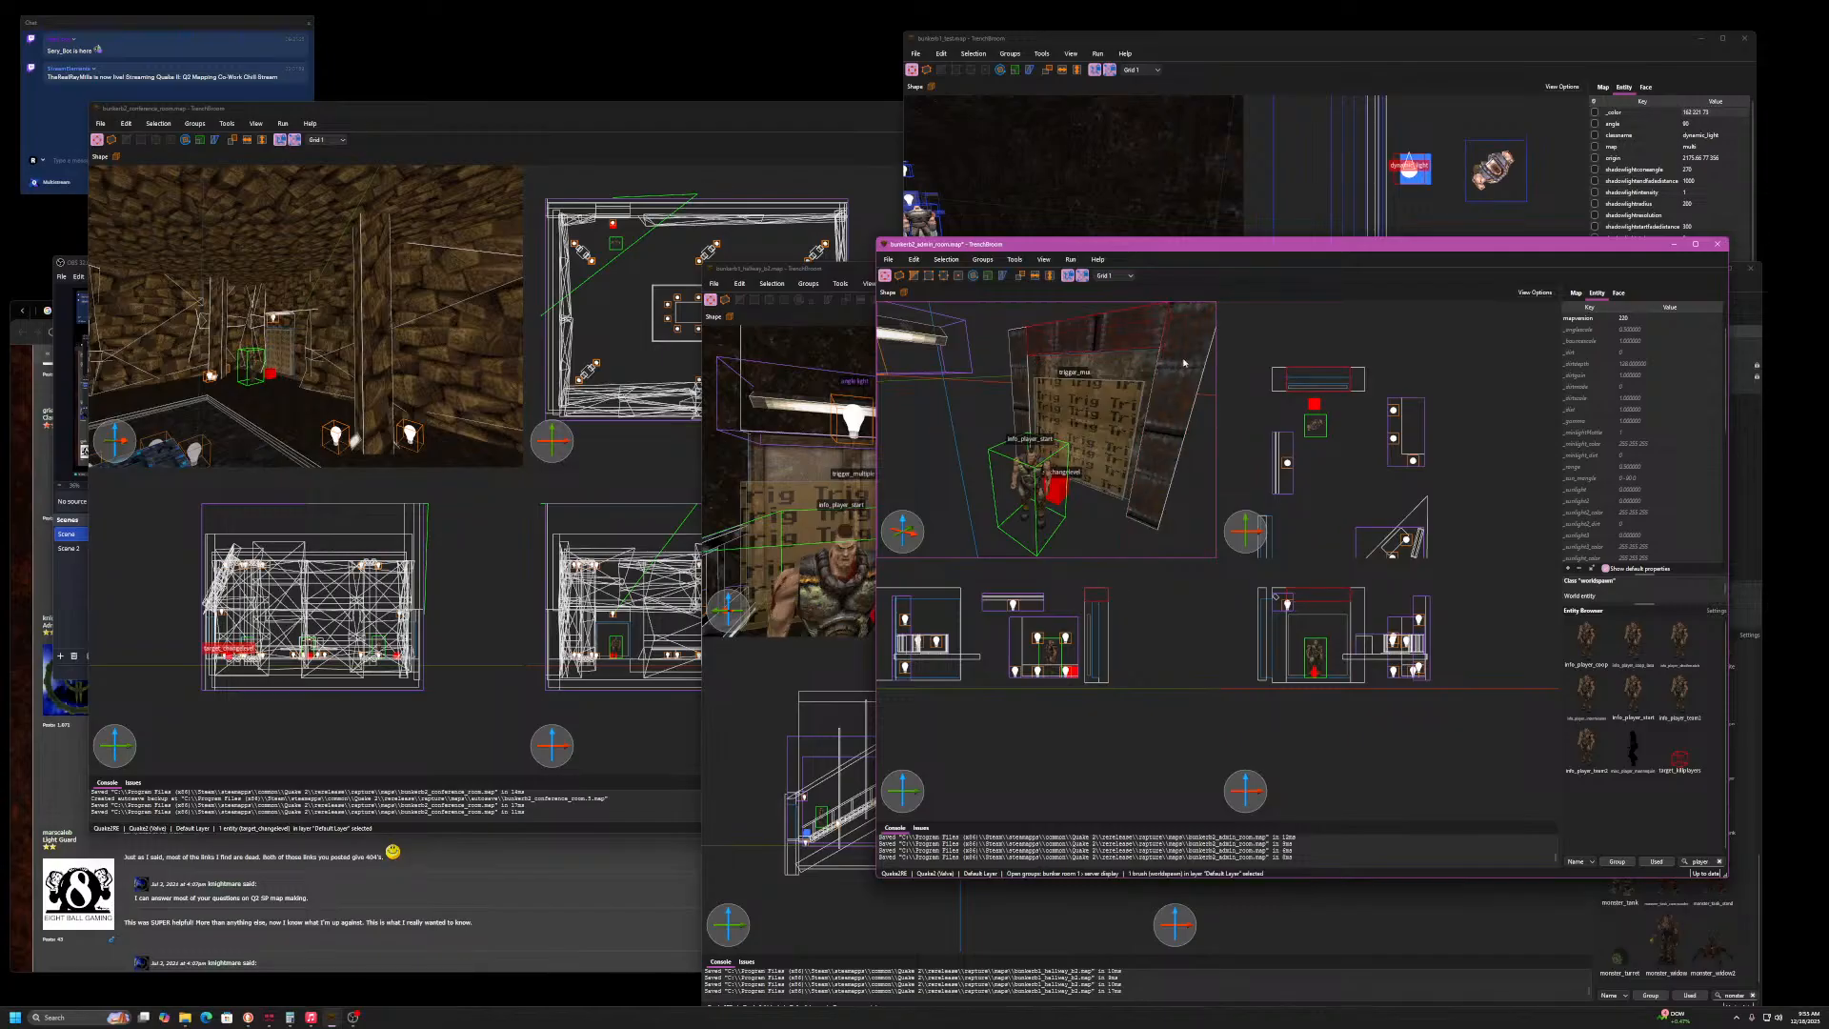
{"action": "left_click", "coordinate": [1052, 341]}
{"action": "left_click", "coordinate": [1041, 358], "text": "ctrl"}
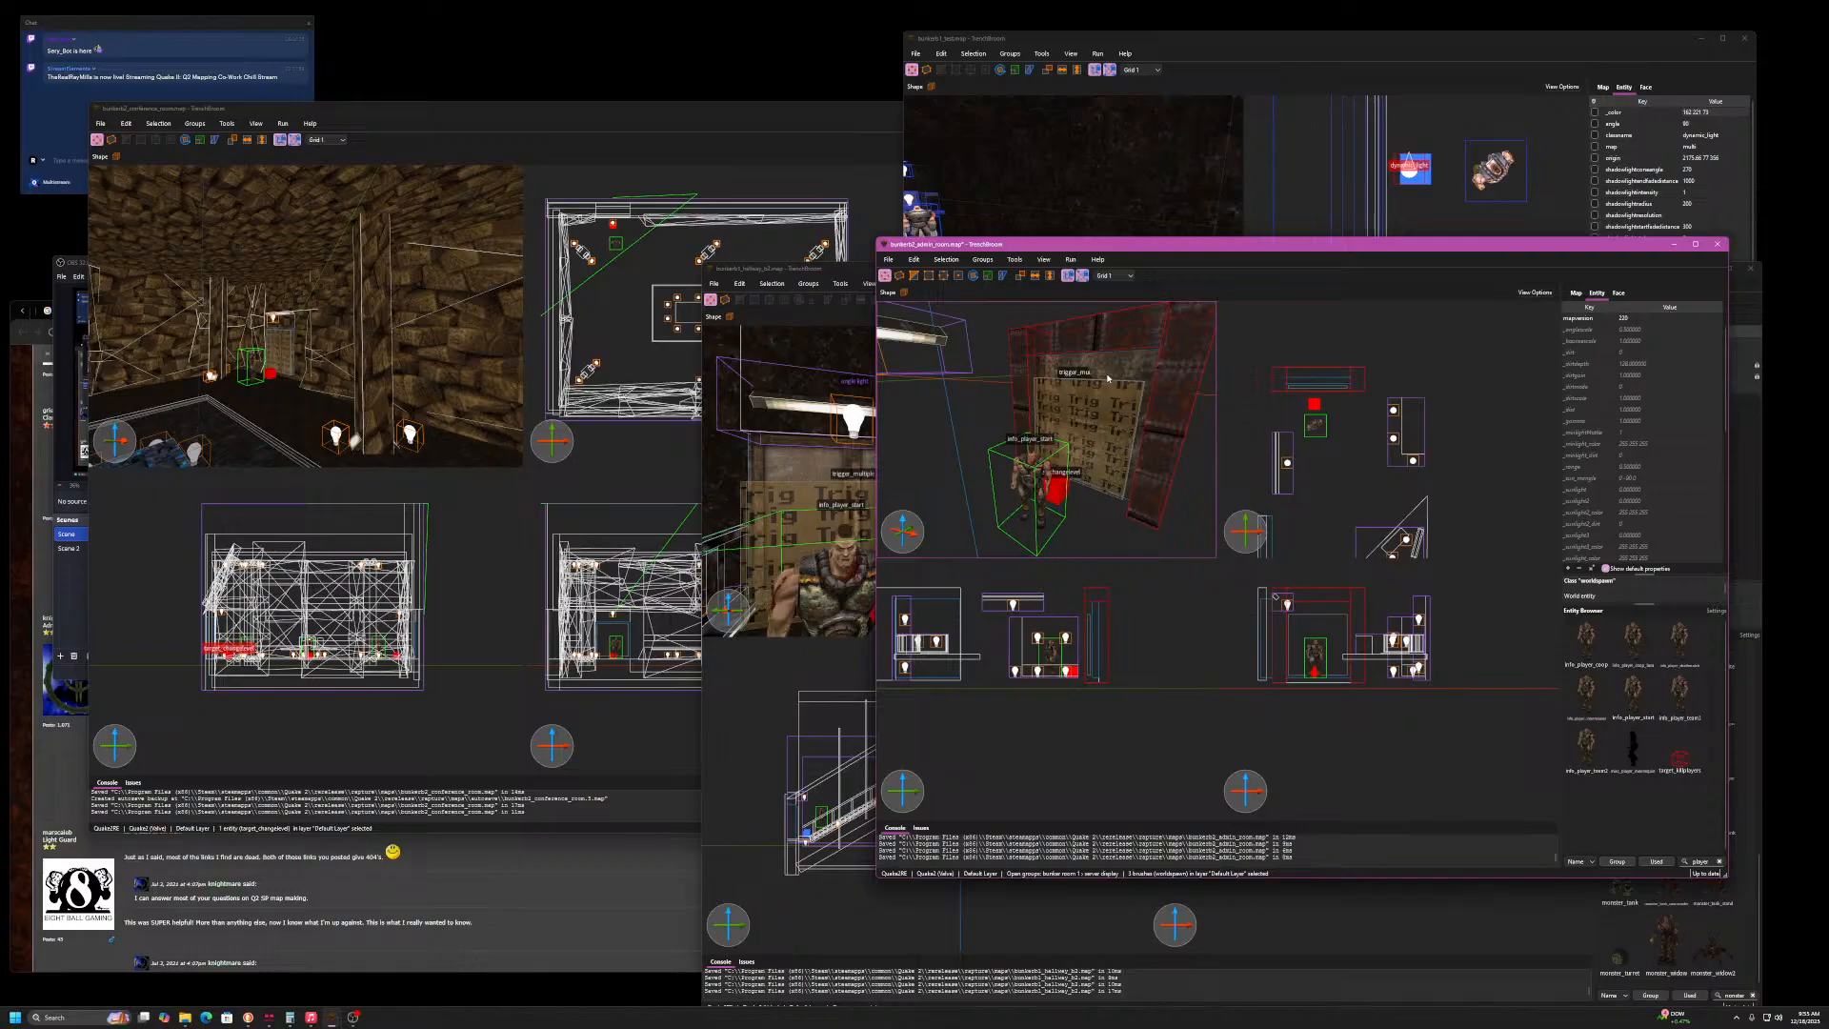
{"action": "key", "text": "ctrl+g"}
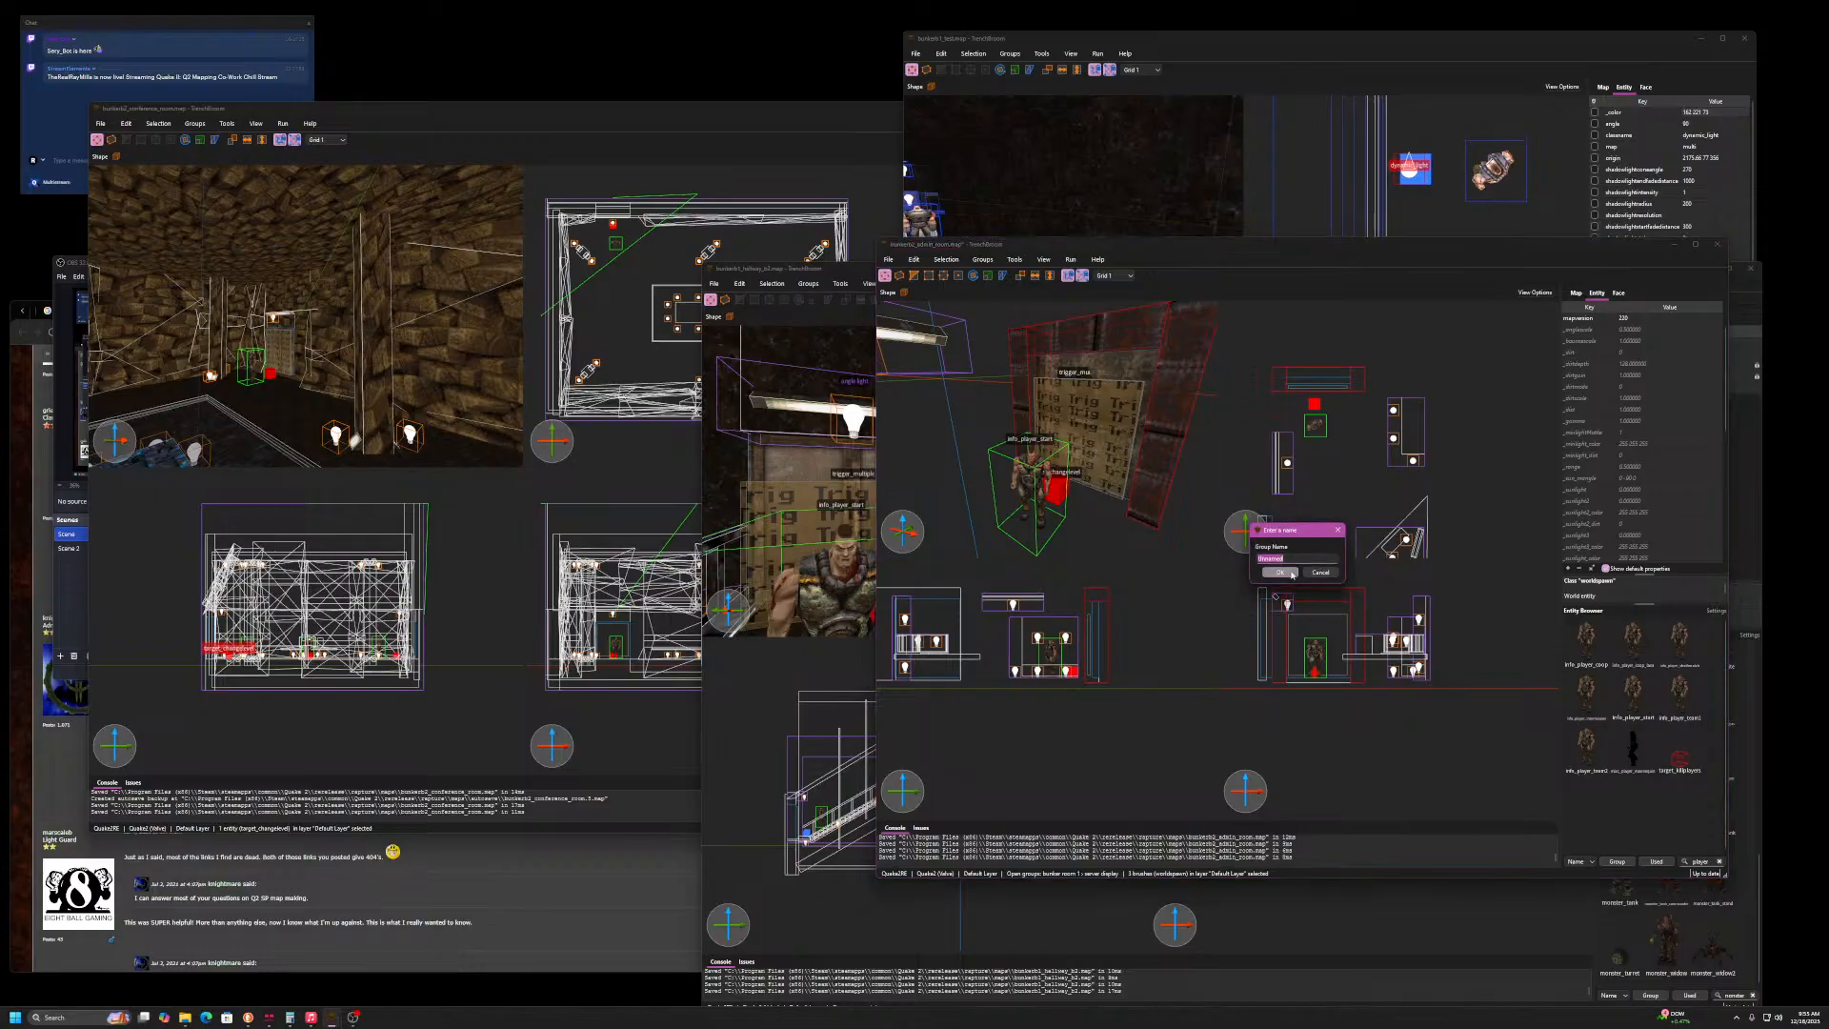
{"action": "left_click", "coordinate": [1338, 529]}
{"action": "key", "text": "Escape"}
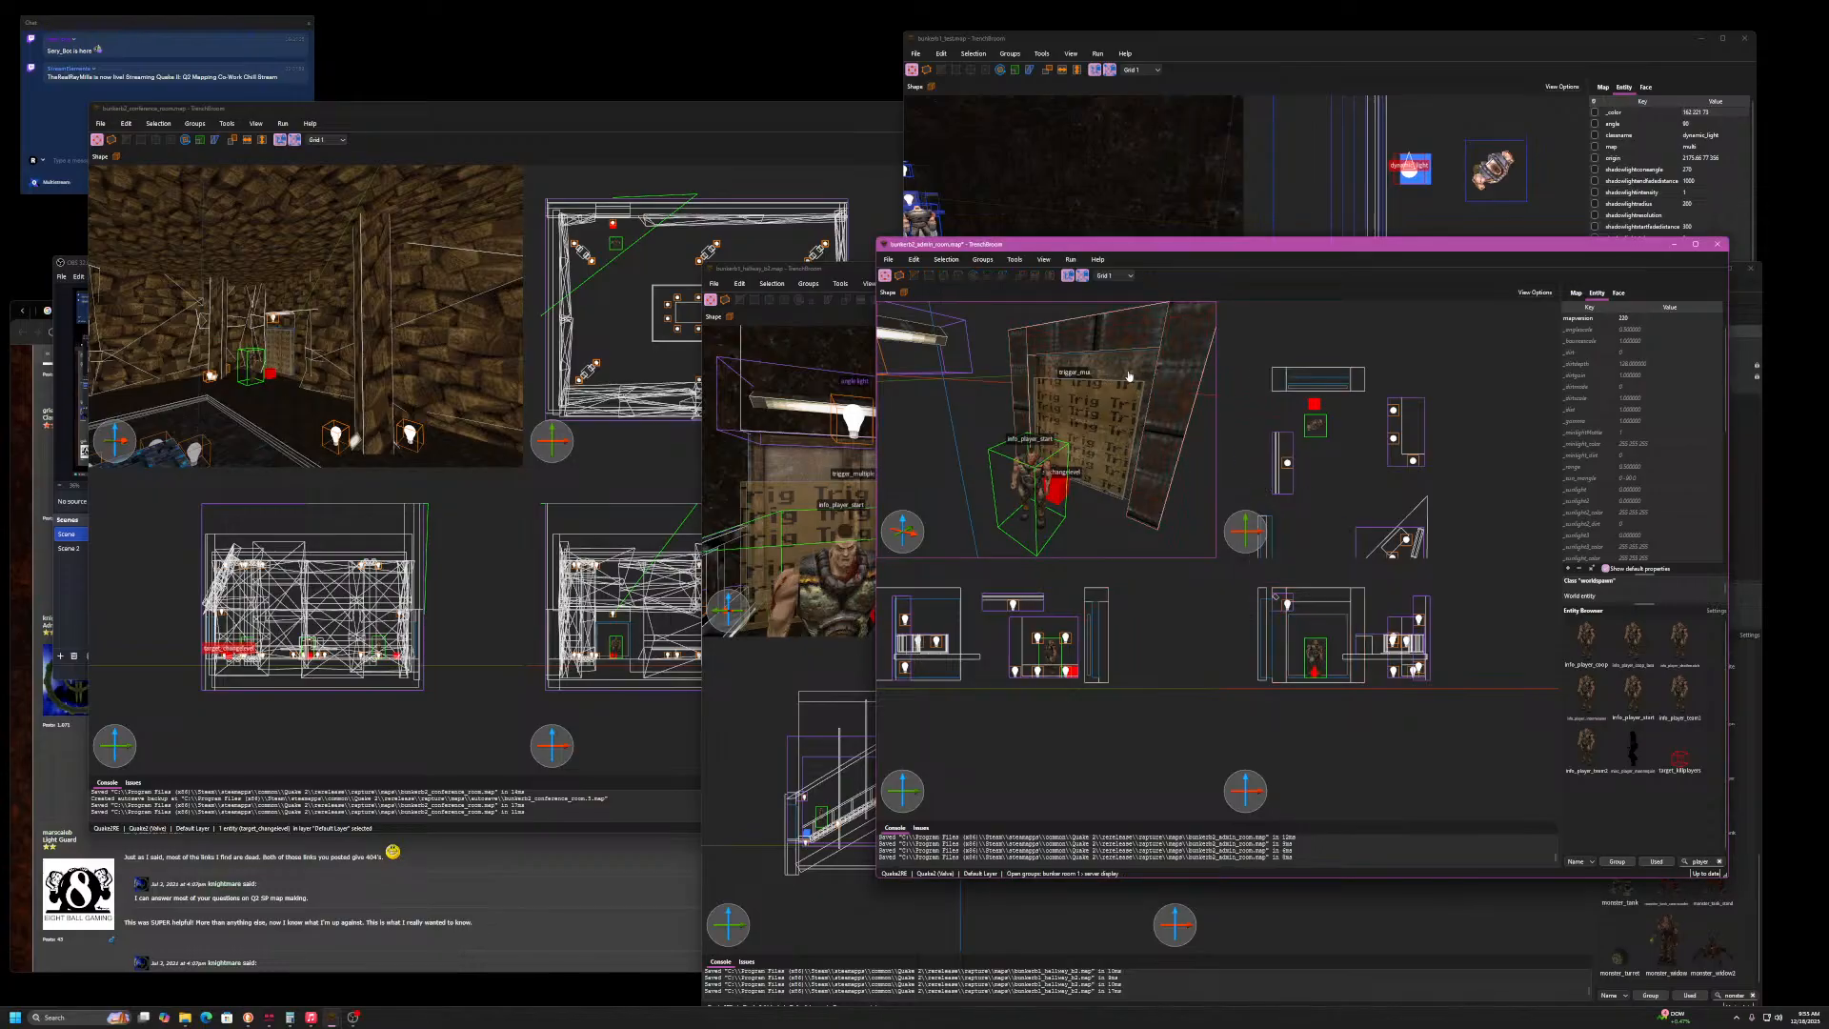
- Select the doorway's two posts, lintel and door brush, and group them under the name "door"
{"action": "left_click", "coordinate": [1130, 370]}
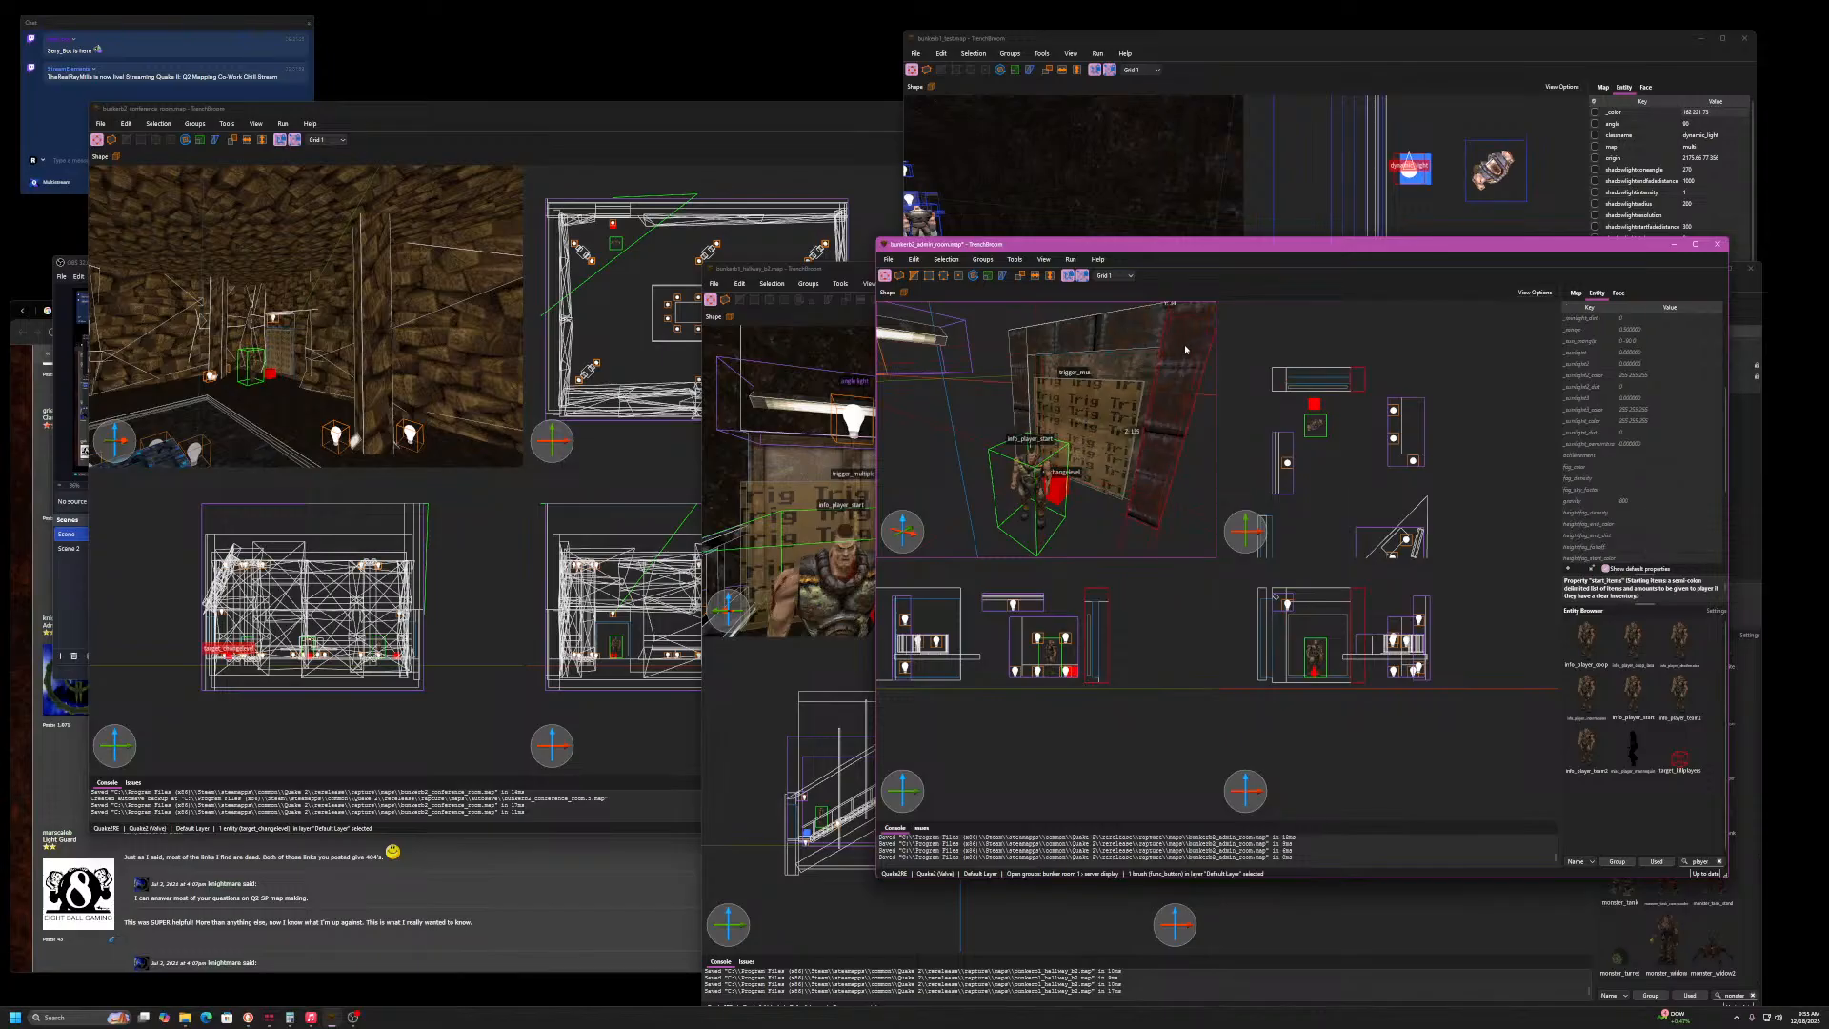
{"action": "left_click", "coordinate": [1022, 359], "text": "ctrl"}
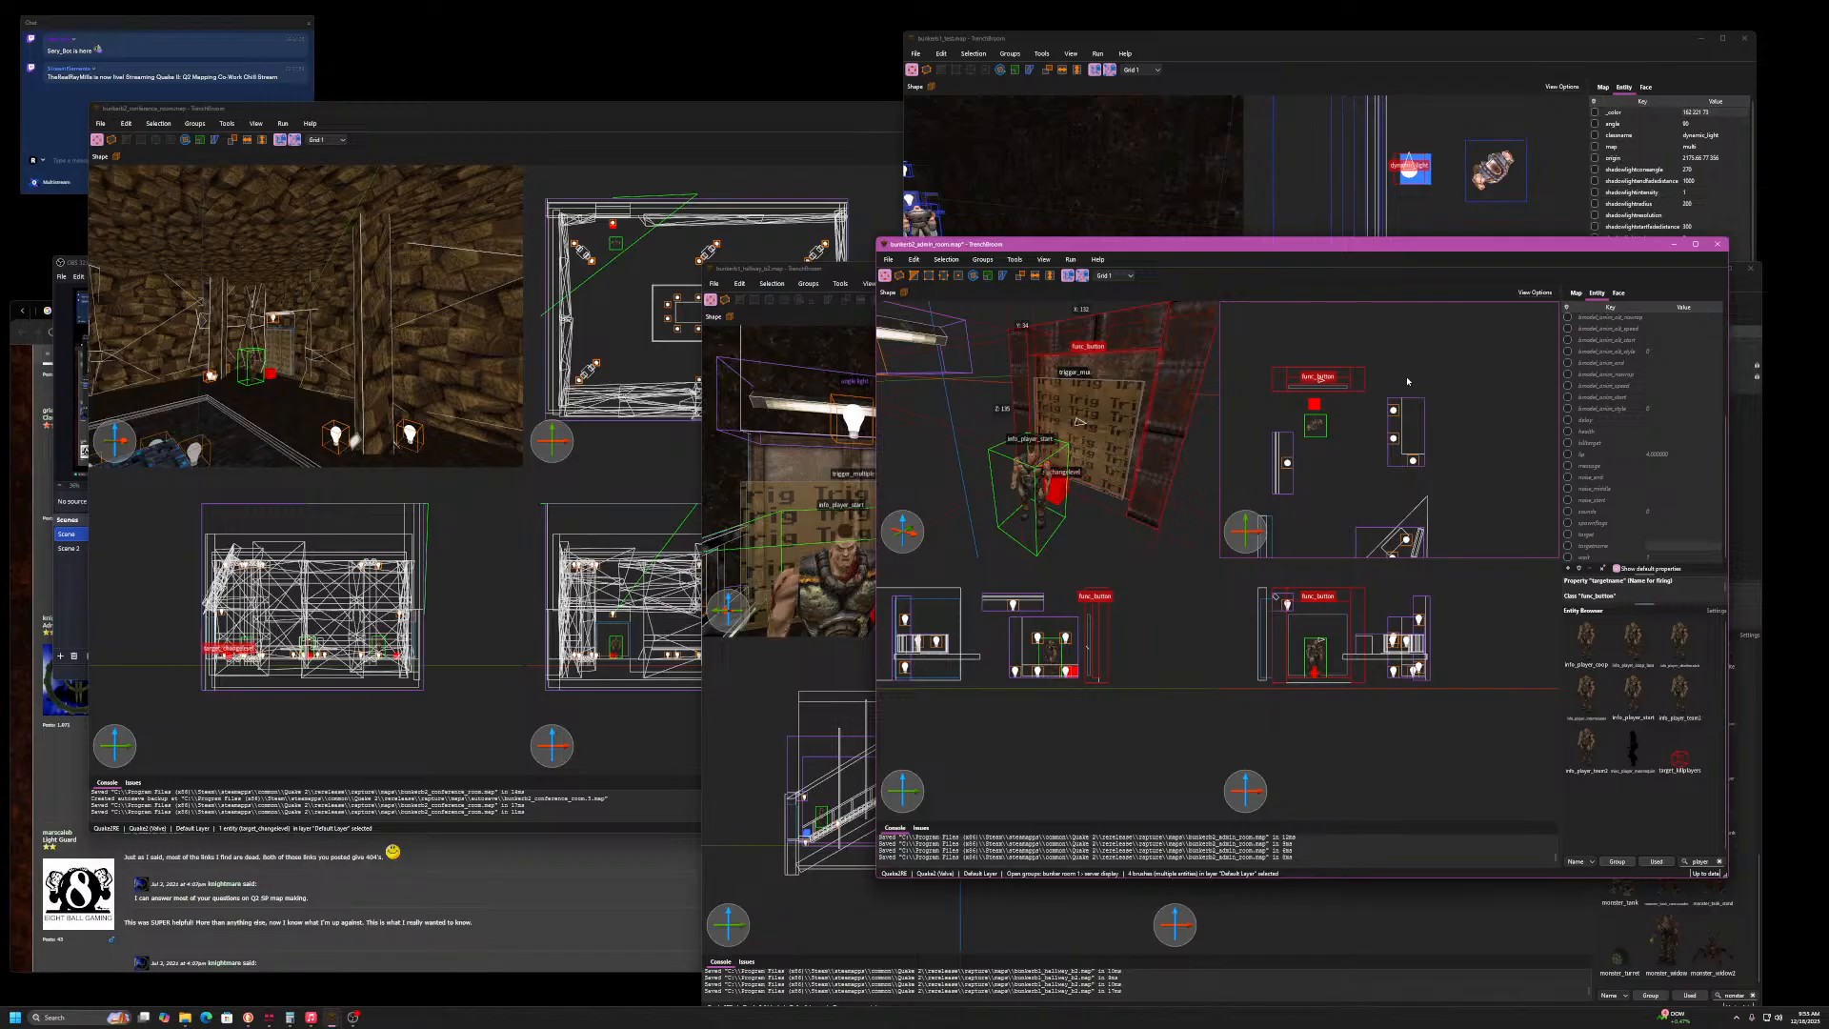
{"action": "key", "text": "ctrl+g"}
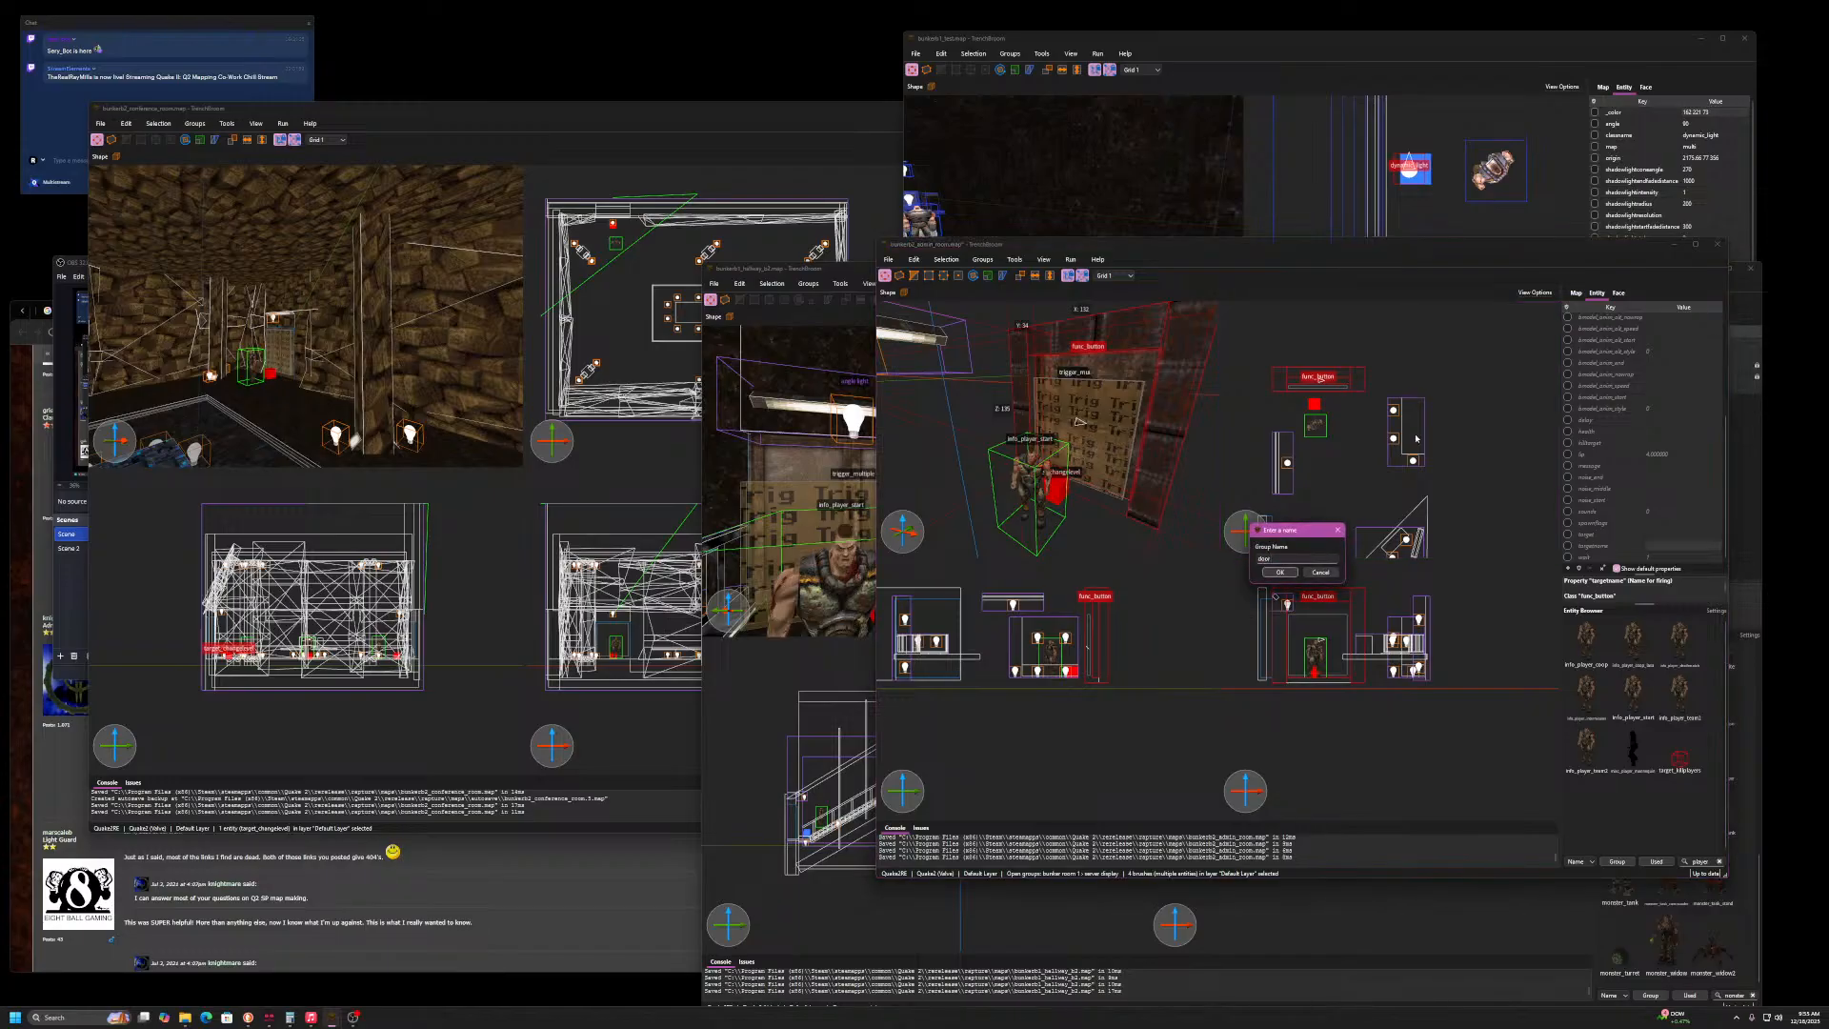
{"action": "key", "text": "Return"}
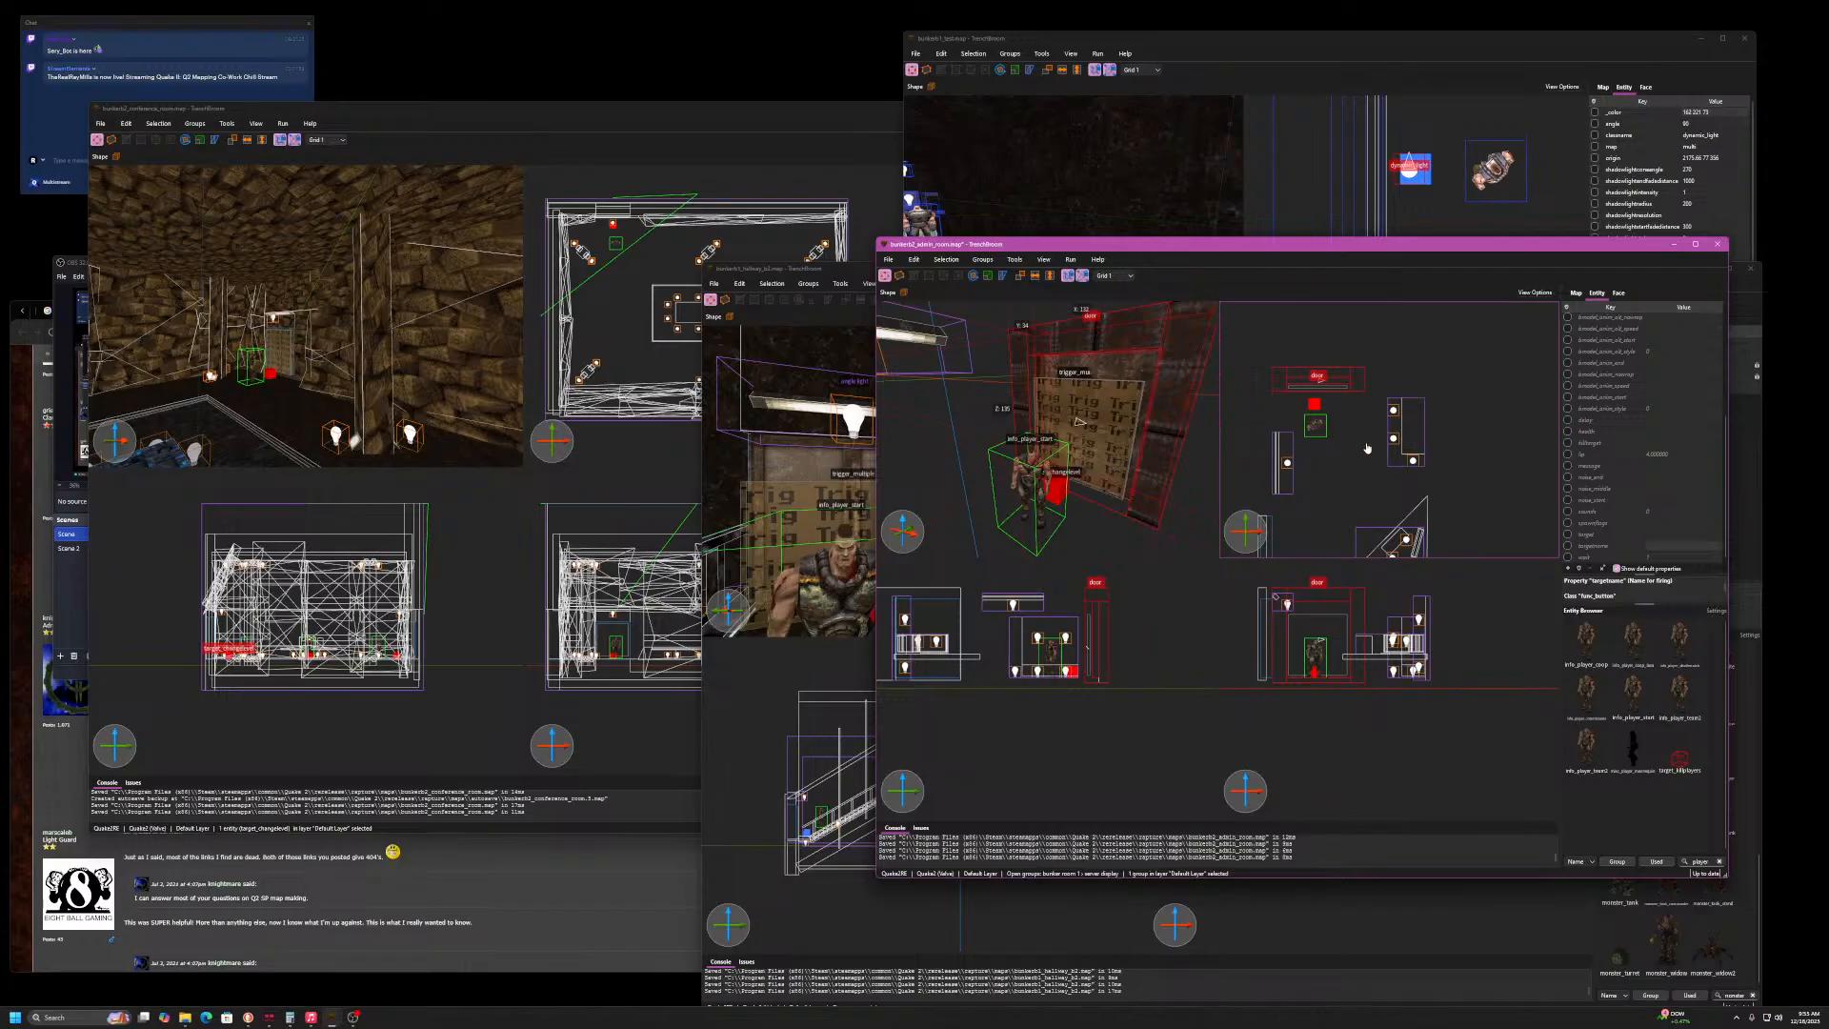
- Place a copy of the door group over the side wall's old door and rotate it to run along that wall
{"action": "mouse_move", "coordinate": [1182, 464]}
{"action": "right_mouse_down"}
{"action": "mouse_move", "coordinate": [1074, 457]}
{"action": "mouse_move", "coordinate": [1148, 454]}
{"action": "mouse_move", "coordinate": [1167, 432]}
{"action": "right_mouse_up"}
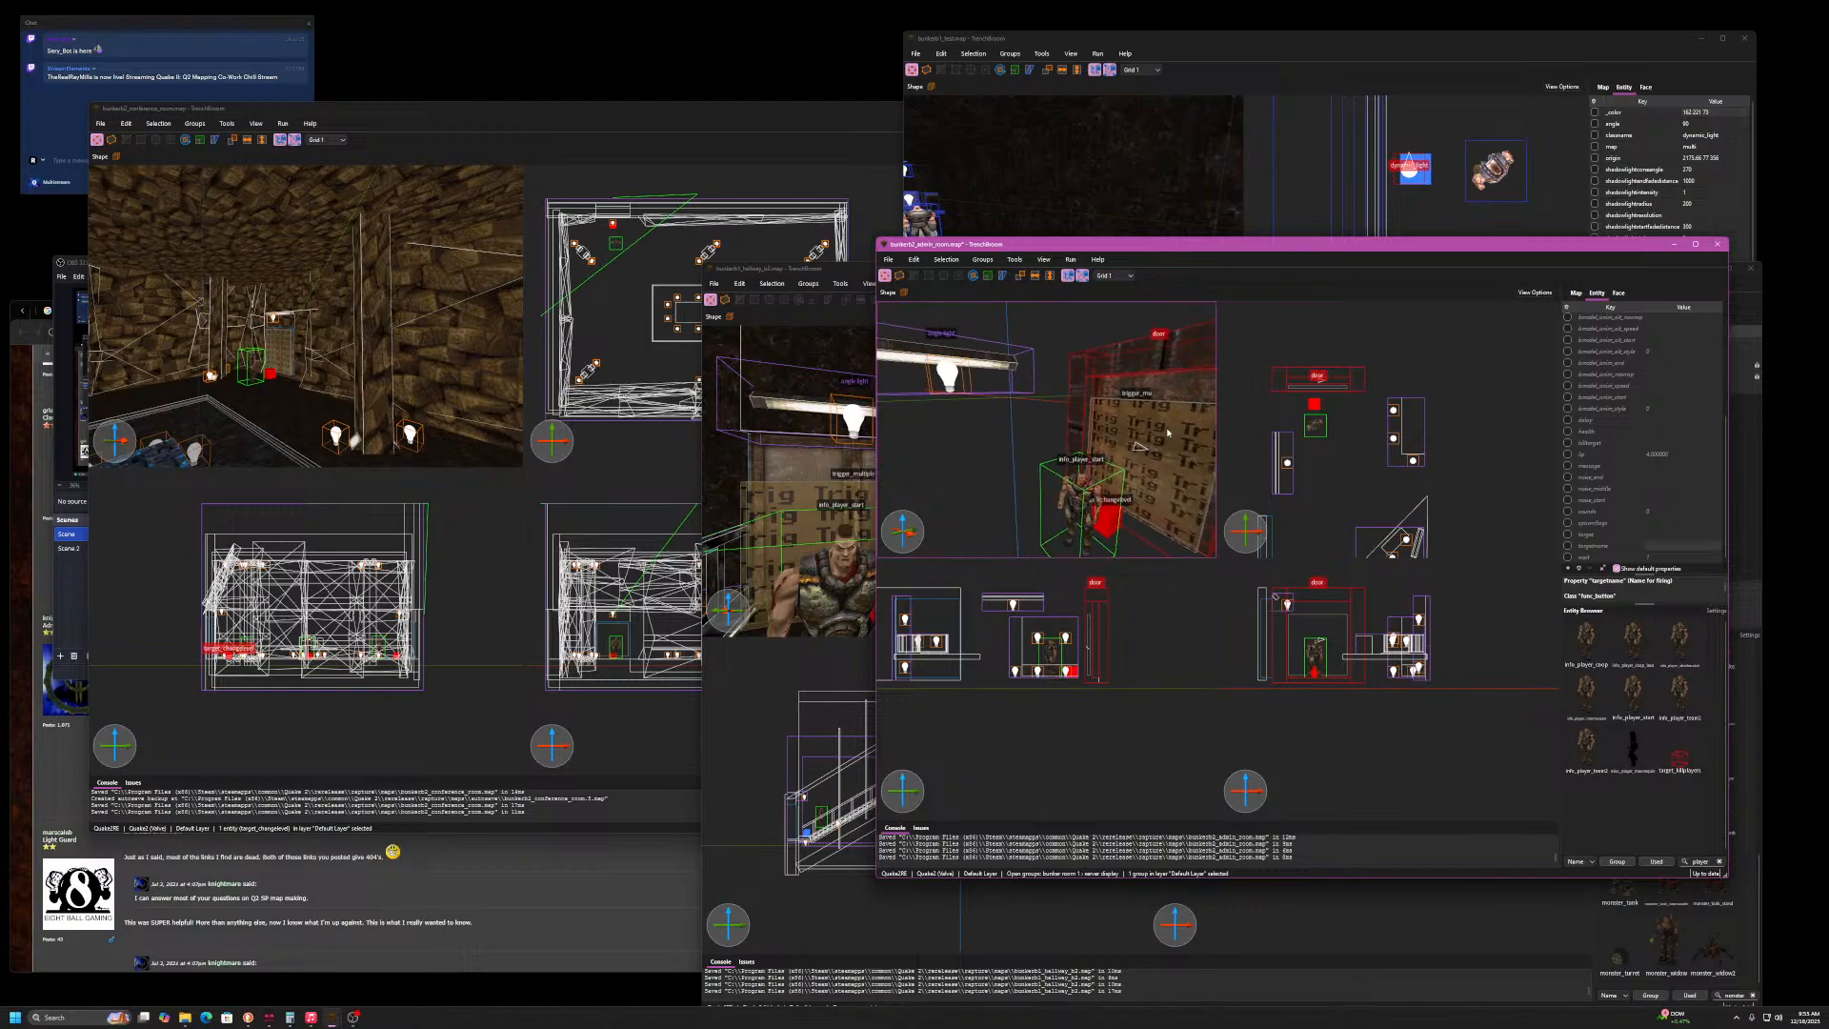
{"action": "scroll", "coordinate": [1401, 456], "scroll_direction": "down", "scroll_amount": 4}
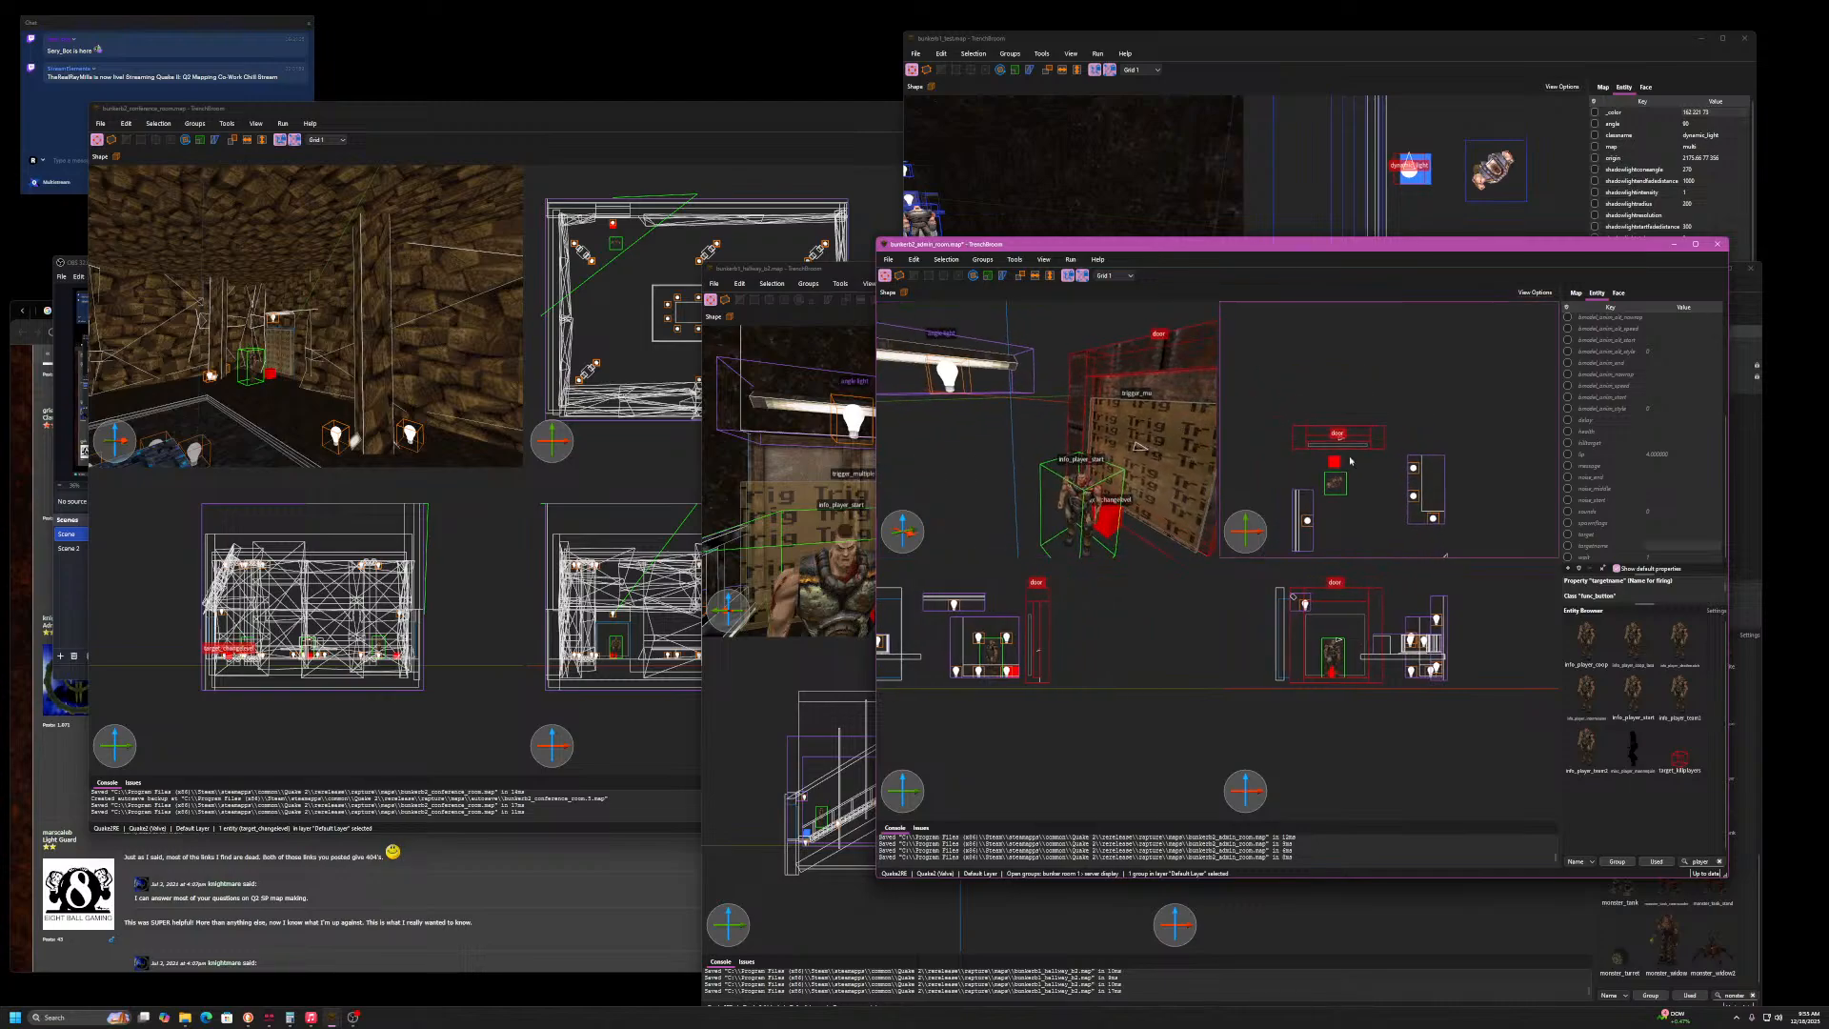
{"action": "right_click_drag", "start_coordinate": [1401, 457], "coordinate": [1414, 404]}
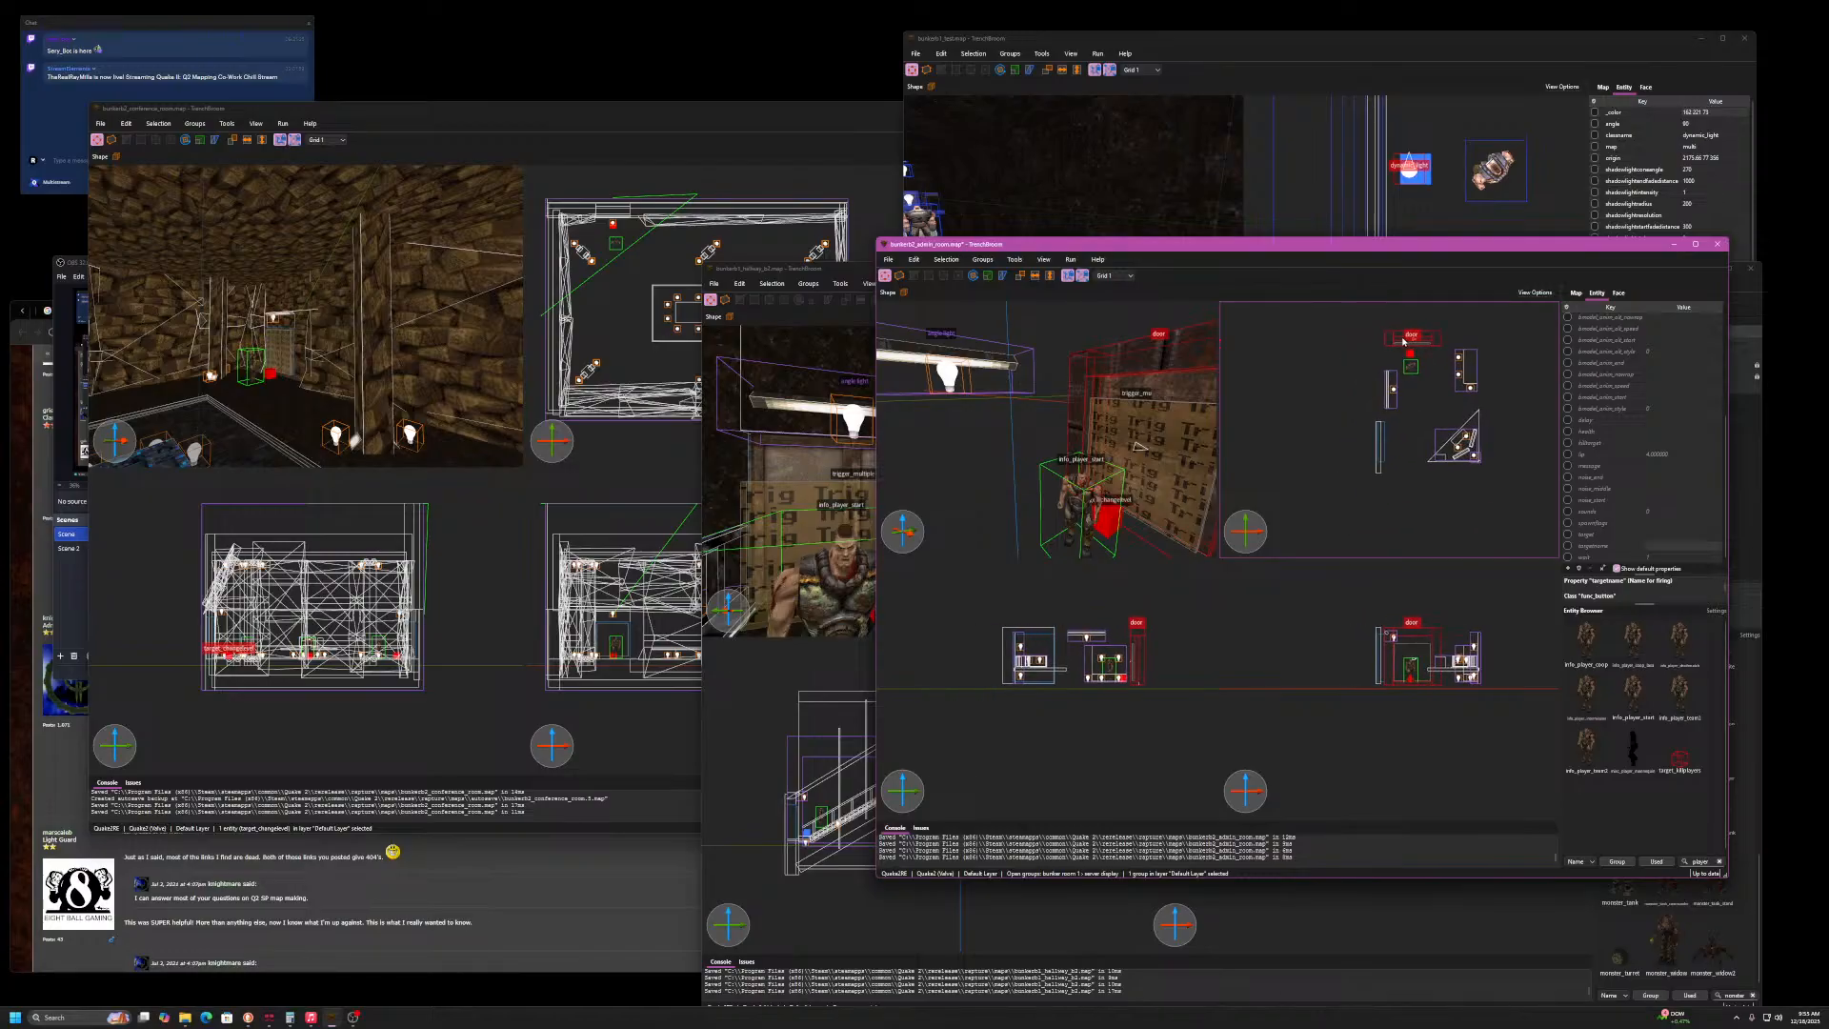
{"action": "scroll", "coordinate": [1398, 455], "scroll_direction": "up", "scroll_amount": 3}
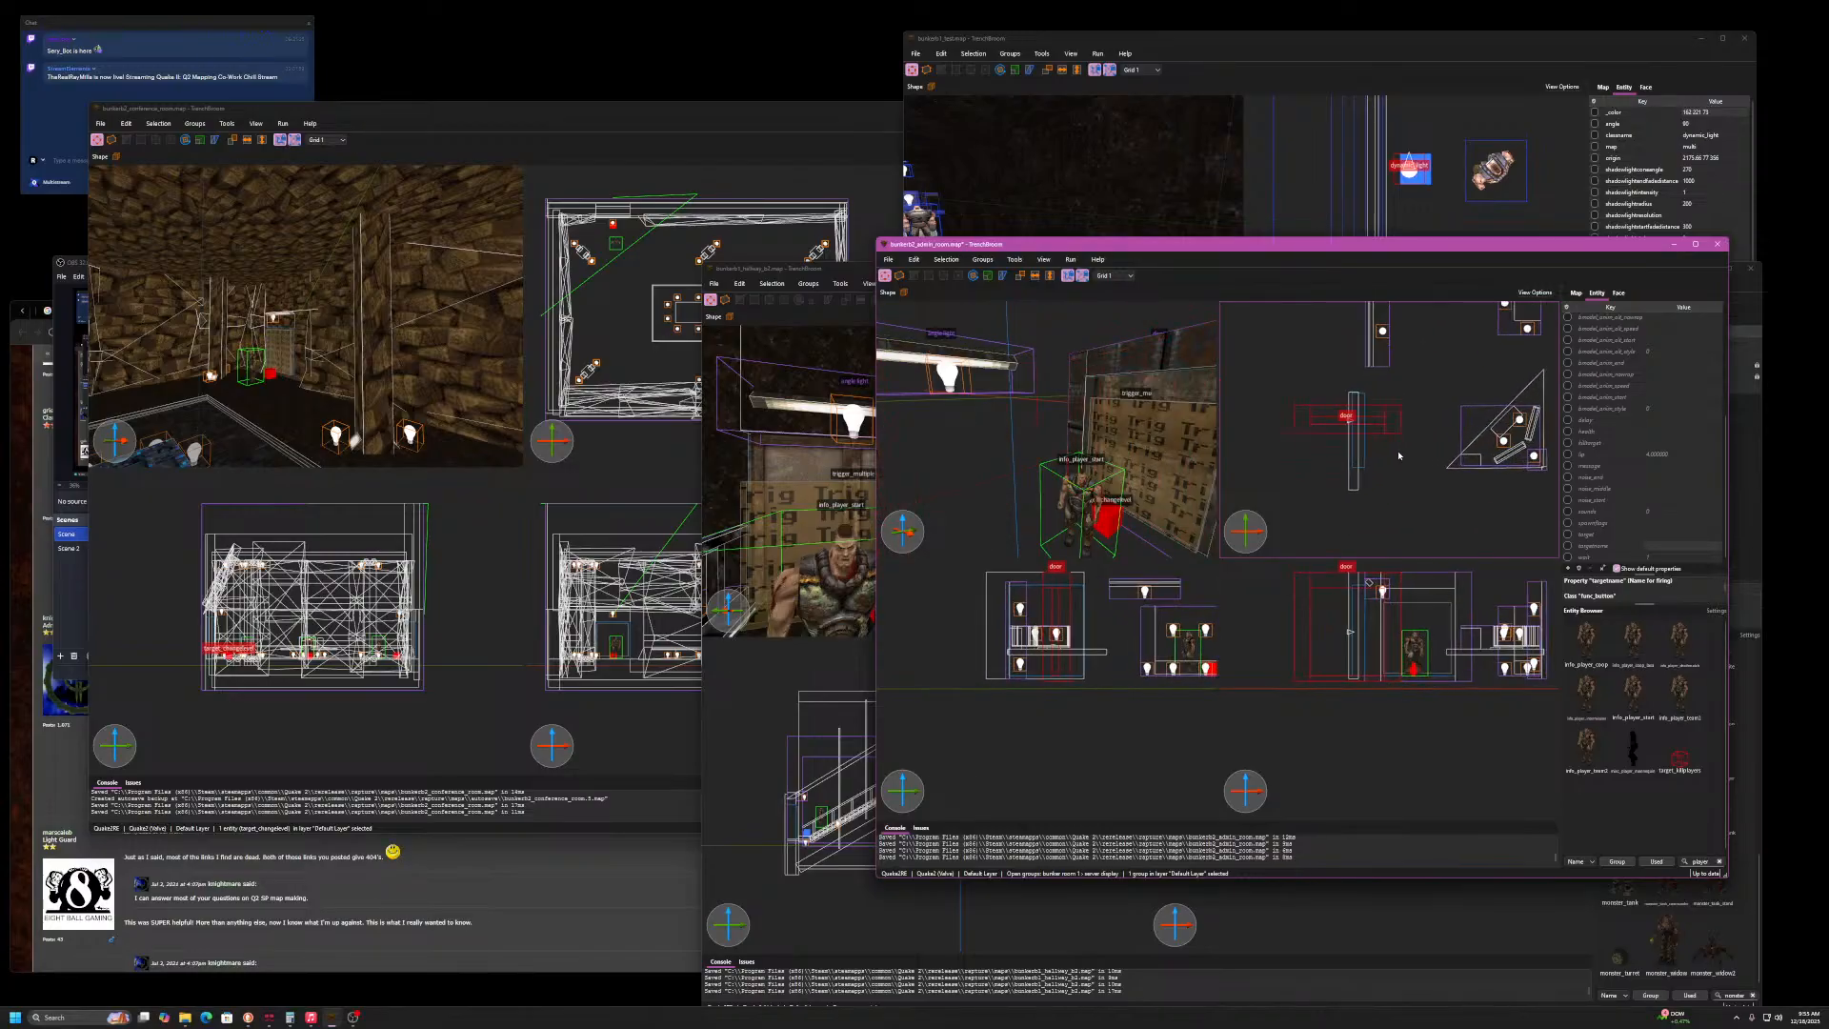
{"action": "key", "text": "r"}
{"action": "mouse_move", "coordinate": [1359, 450]}
{"action": "left_mouse_down"}
{"action": "mouse_move", "coordinate": [1379, 412]}
{"action": "mouse_move", "coordinate": [1354, 443]}
{"action": "left_mouse_up"}
{"action": "key", "text": "r"}
- Nudge the rotated door group sideways in small increments until it lines up with the old side door
{"action": "mouse_move", "coordinate": [1010, 400]}
{"action": "right_mouse_down"}
{"action": "mouse_move", "coordinate": [922, 425]}
{"action": "mouse_move", "coordinate": [998, 412]}
{"action": "mouse_move", "coordinate": [1003, 385]}
{"action": "mouse_move", "coordinate": [998, 409]}
{"action": "right_mouse_up"}
{"action": "key", "text": "s"}
{"action": "key", "text": "Right"}
{"action": "key", "text": "Right"}
{"action": "key", "text": "Right"}
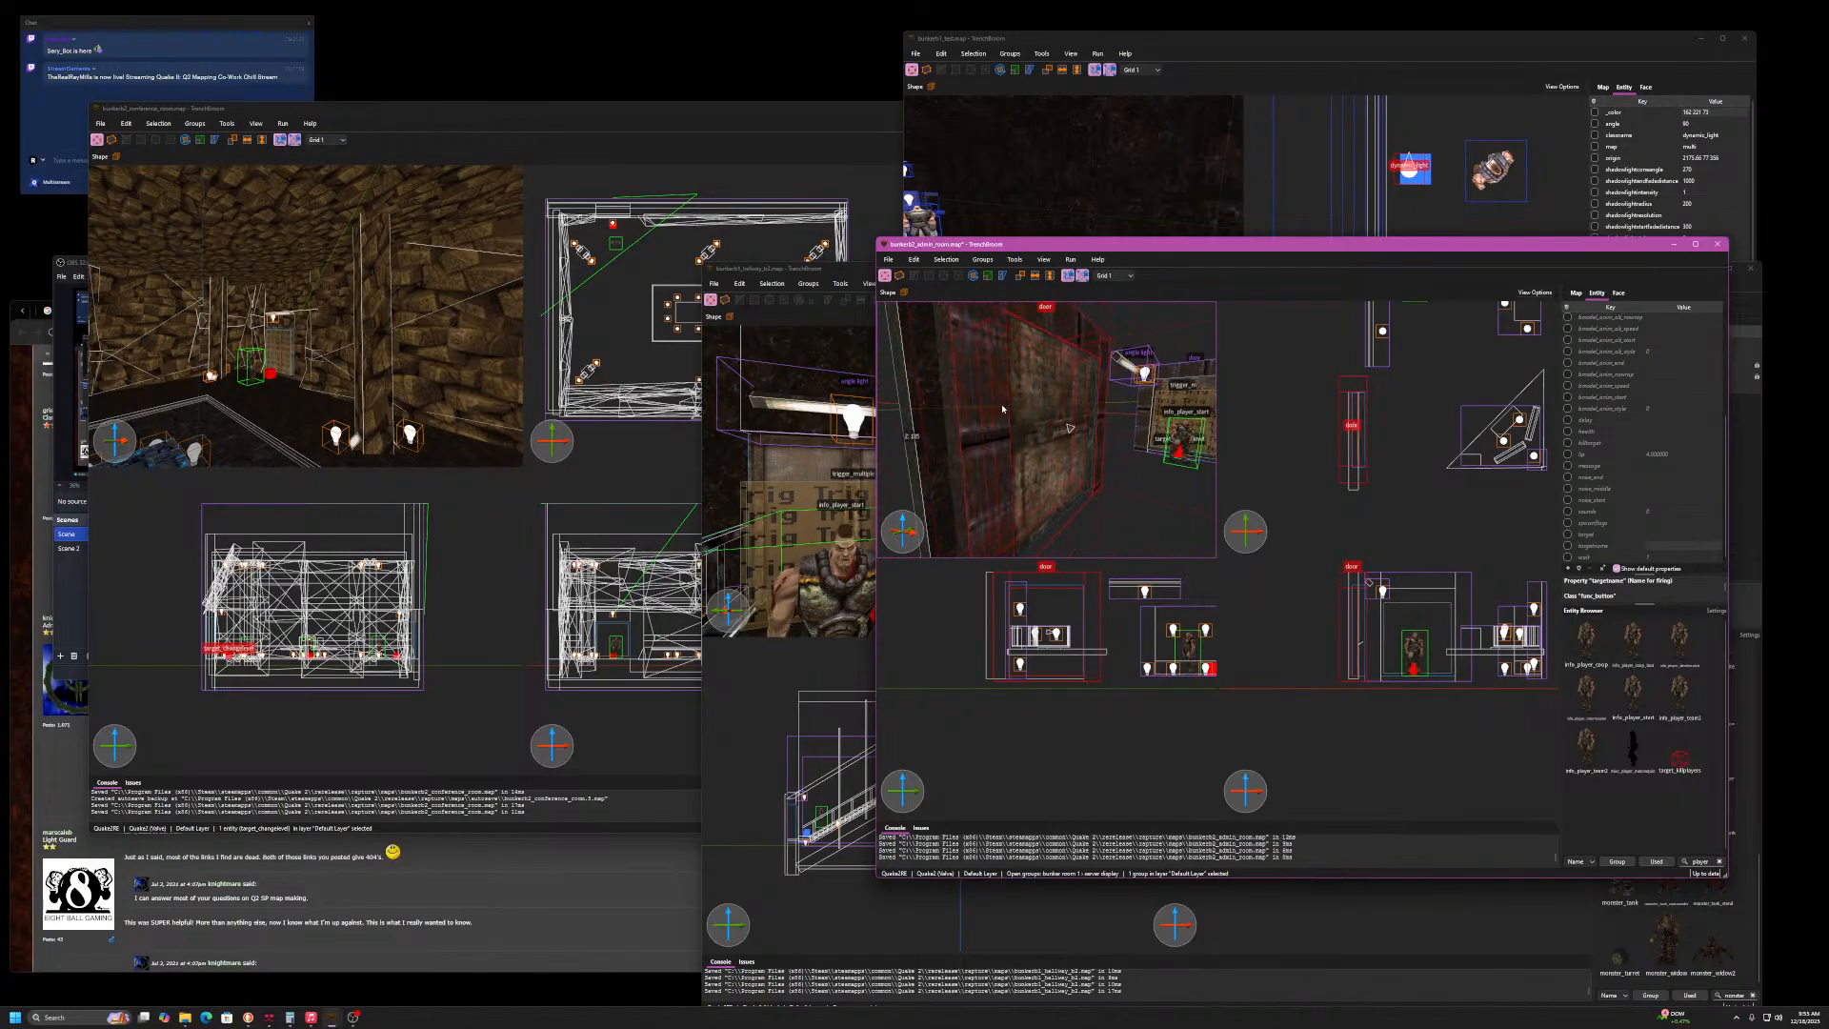
{"action": "key", "text": "Left"}
{"action": "key", "text": "Left"}
{"action": "key", "text": "Right"}
{"action": "key", "text": "Right"}
{"action": "key", "text": "Right"}
{"action": "key", "text": "Right"}
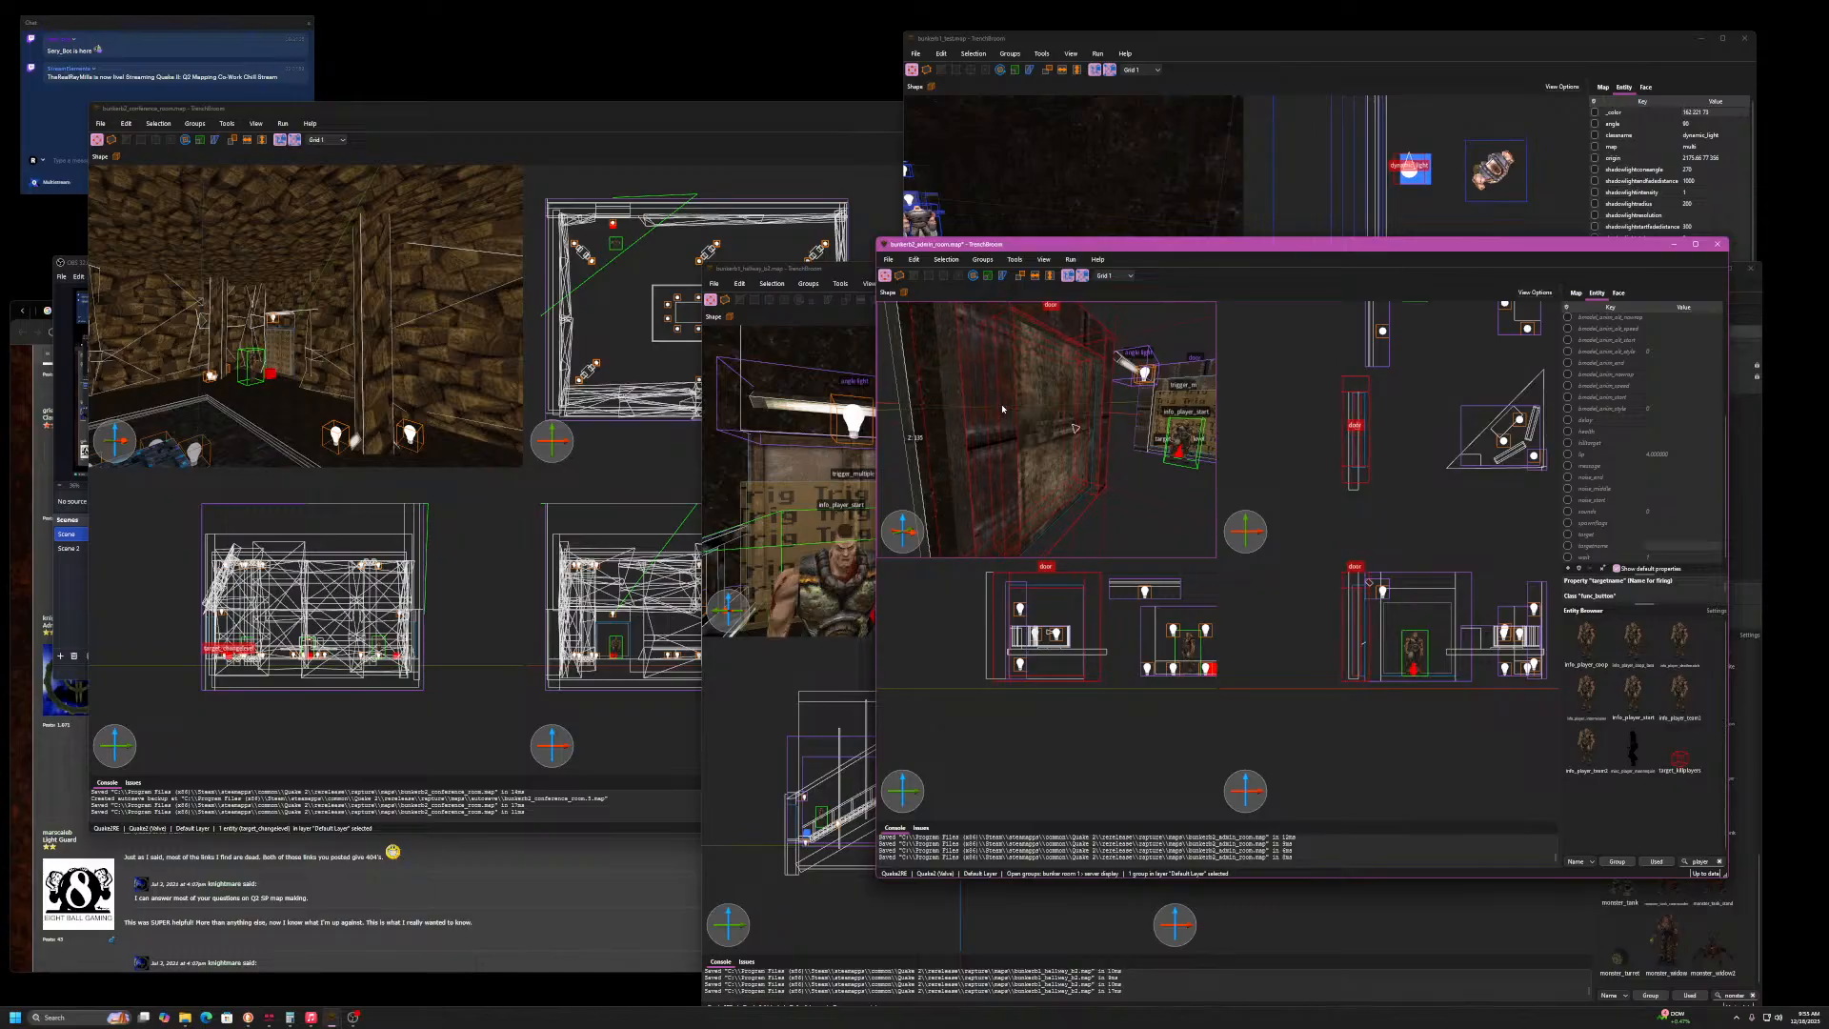
{"action": "key", "text": "Left"}
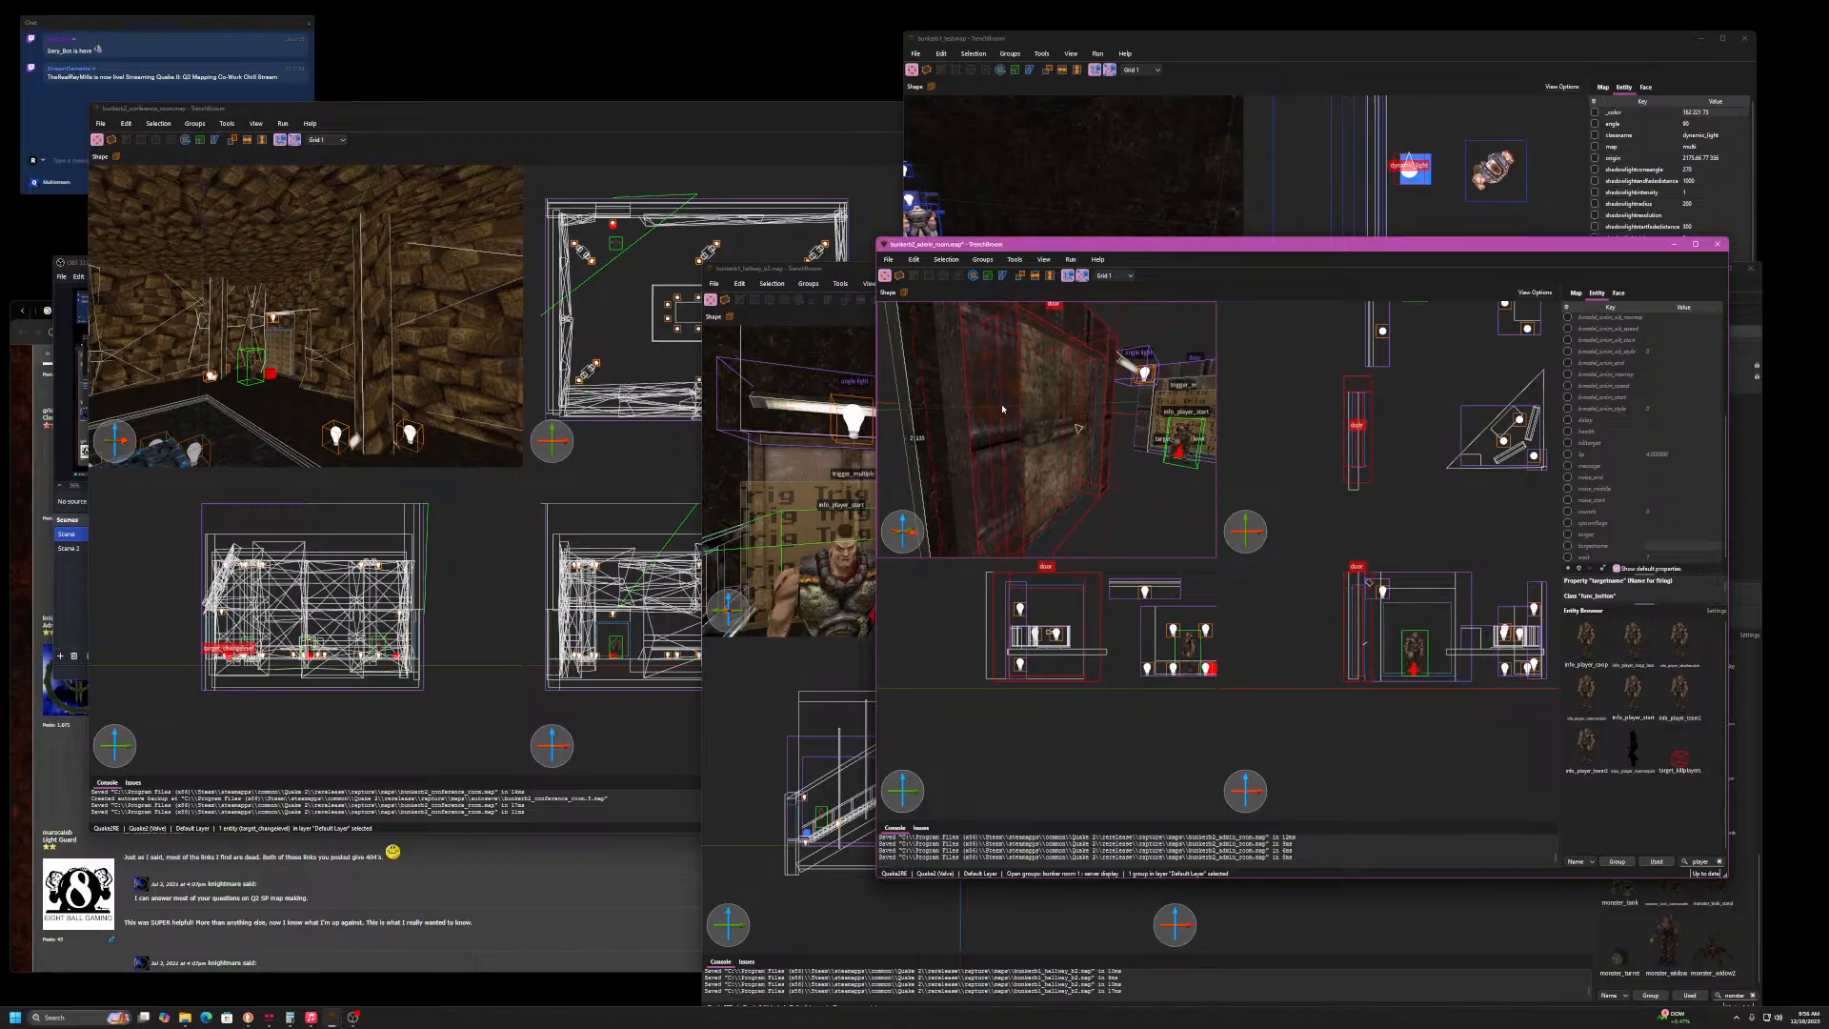
{"action": "key", "text": "Right"}
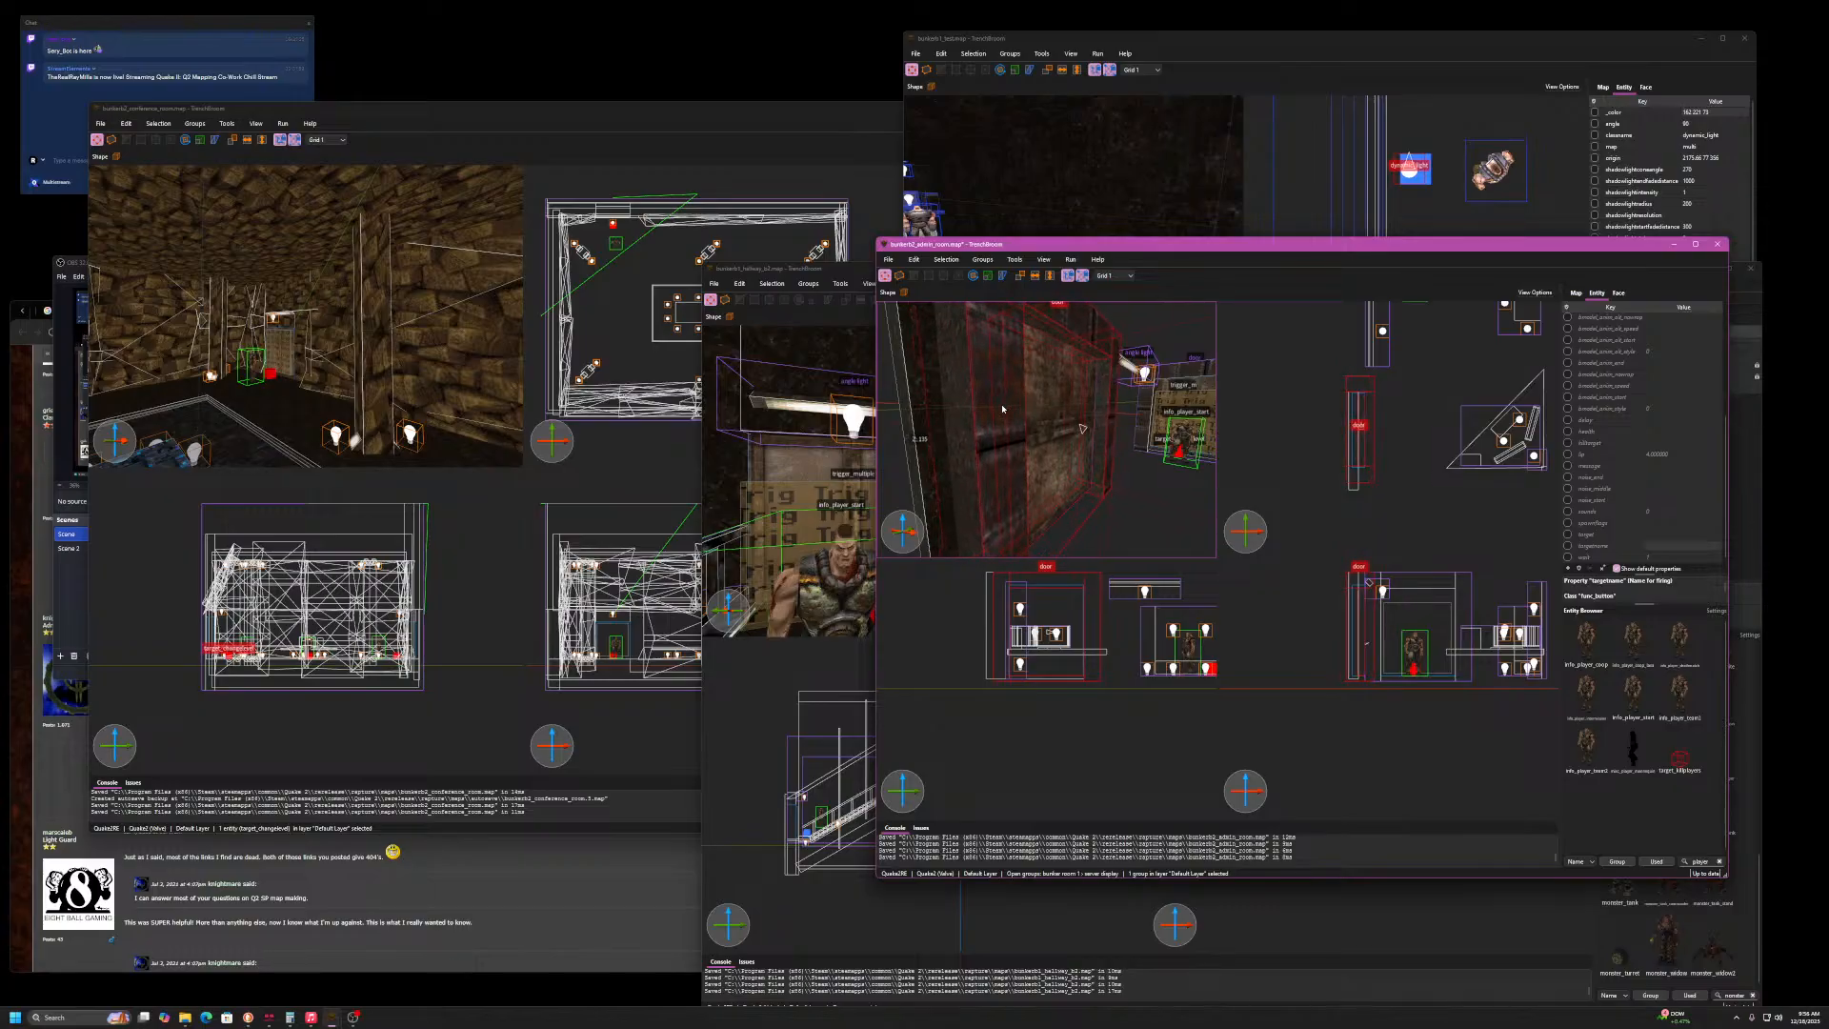
- Hide the new side door group, delete the old door and wall brushes behind it, and show the group again
{"action": "key", "text": "Escape"}
{"action": "left_click", "coordinate": [1002, 408]}
{"action": "middle_click_drag", "start_coordinate": [1002, 409], "coordinate": [1008, 399]}
{"action": "left_click", "coordinate": [979, 430], "text": "ctrl"}
{"action": "left_click", "coordinate": [1000, 427]}
{"action": "key", "text": "Escape"}
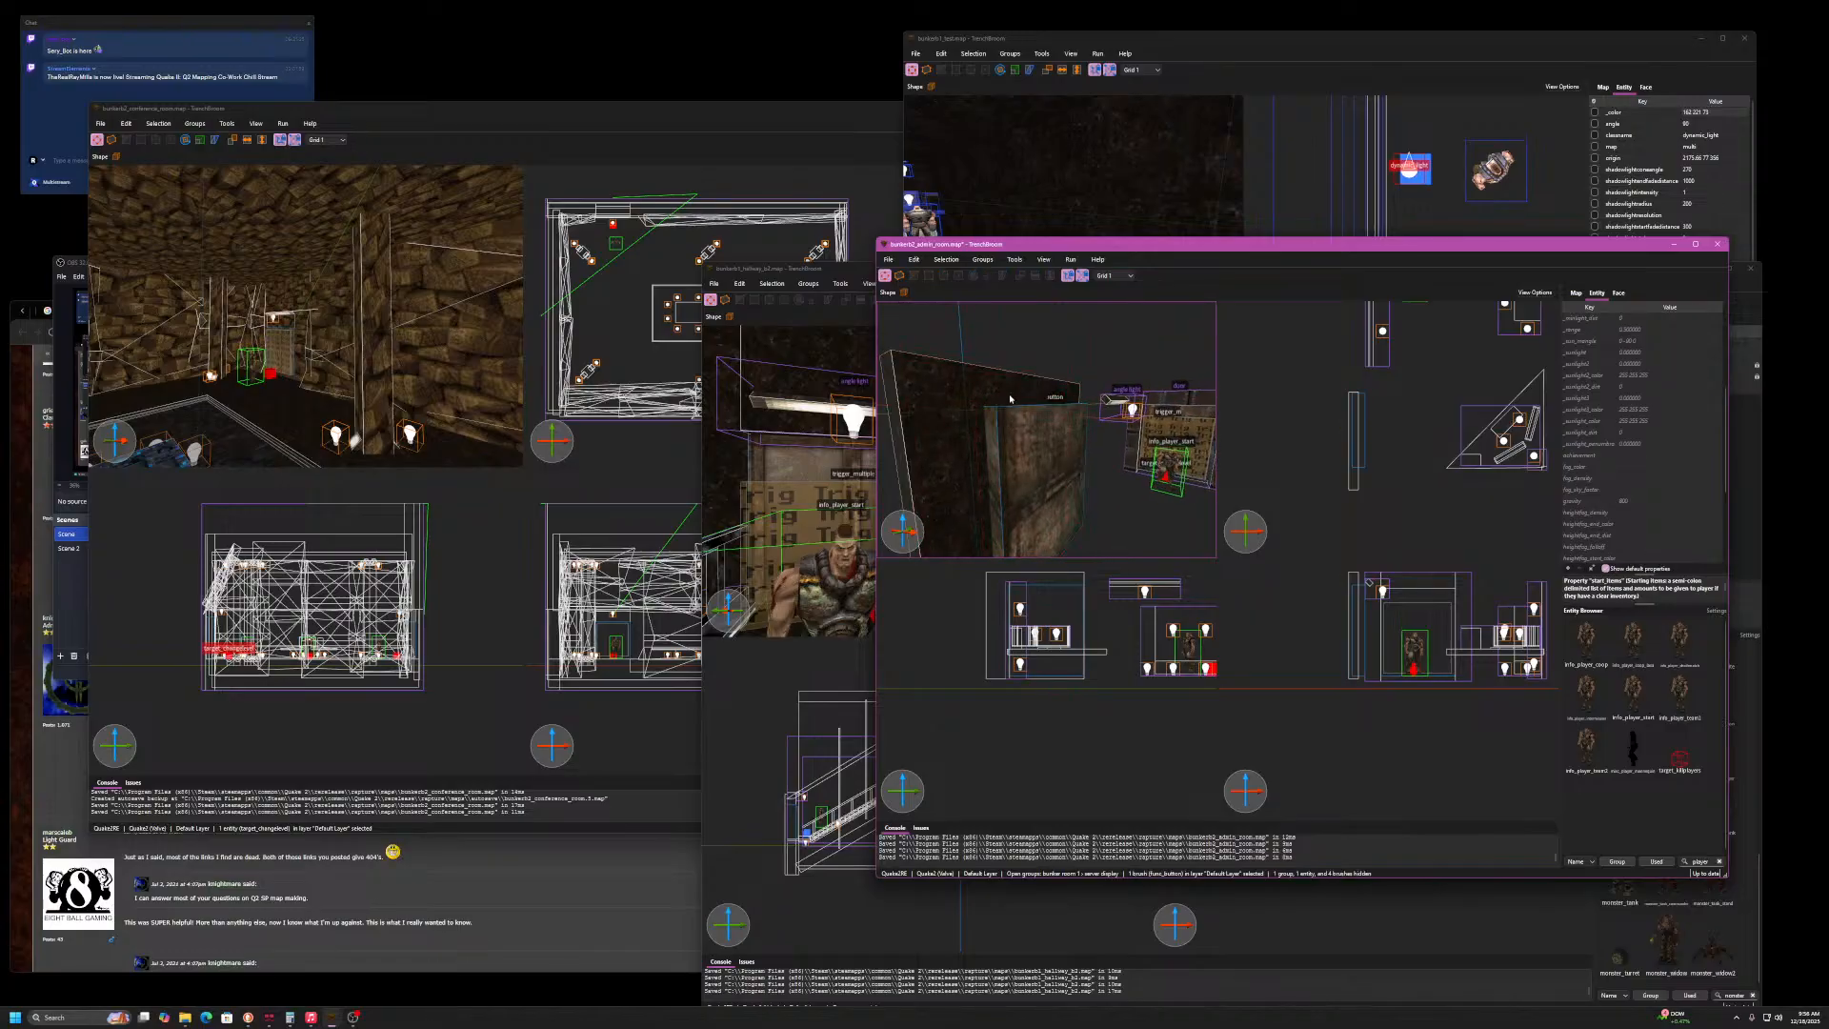
{"action": "left_click", "coordinate": [979, 431]}
{"action": "left_click", "coordinate": [1000, 428], "text": "ctrl"}
{"action": "key", "text": "Escape"}
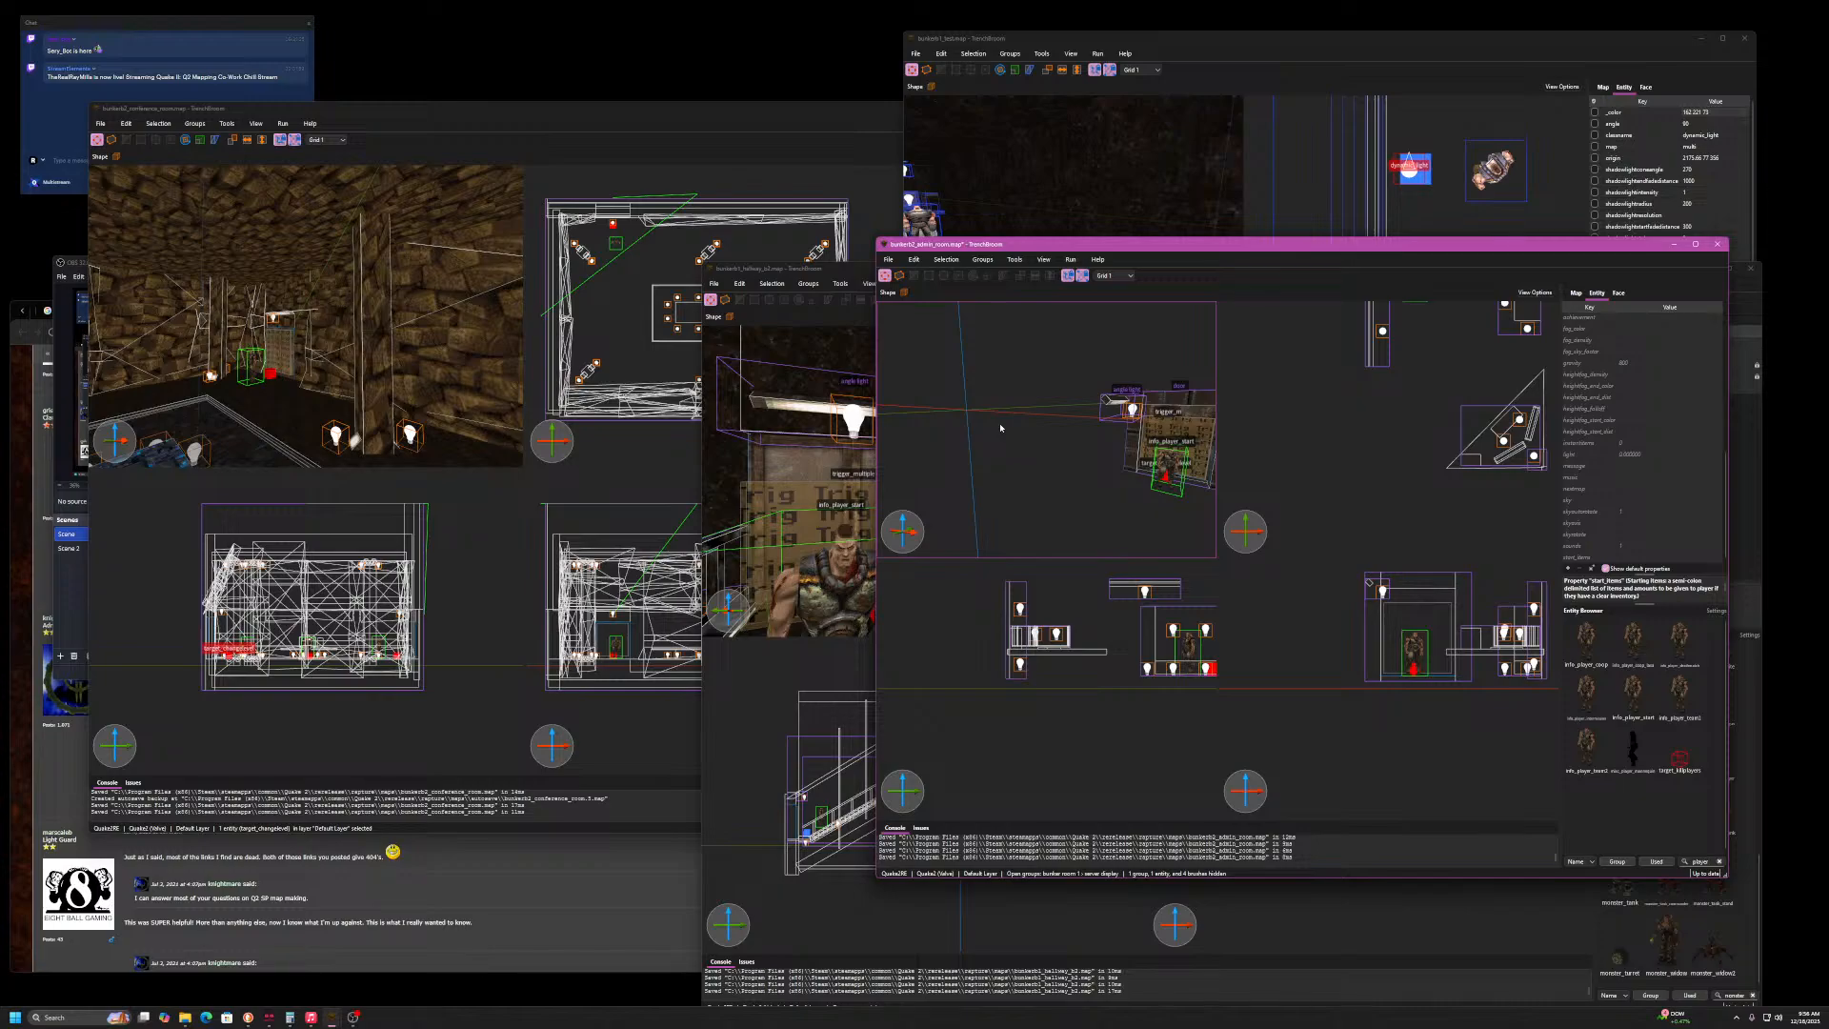
{"action": "mouse_move", "coordinate": [1001, 428]}
{"action": "right_mouse_down"}
{"action": "mouse_move", "coordinate": [1015, 407]}
{"action": "mouse_move", "coordinate": [971, 429]}
{"action": "right_mouse_up"}
{"action": "left_click", "coordinate": [986, 438]}
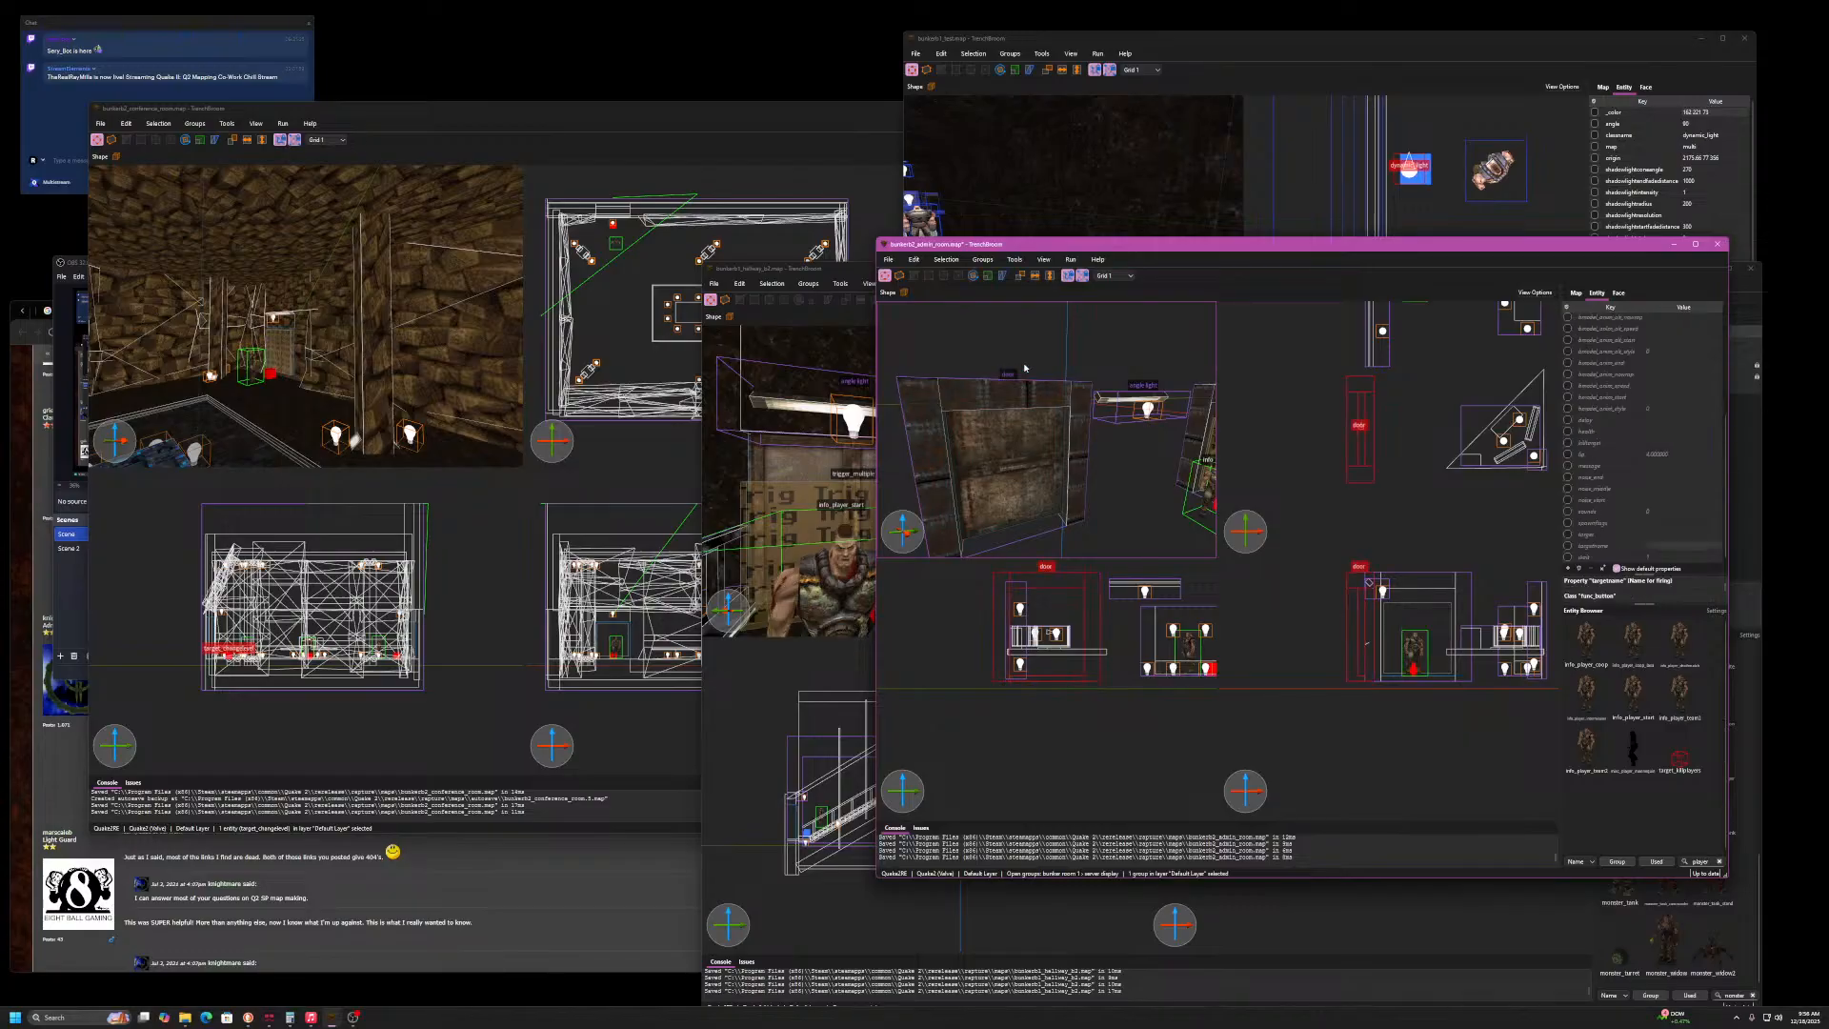
- Inspect the new side door group in relation to the rest of the admin room from several viewpoints
{"action": "key", "text": "s"}
{"action": "key", "text": "a"}
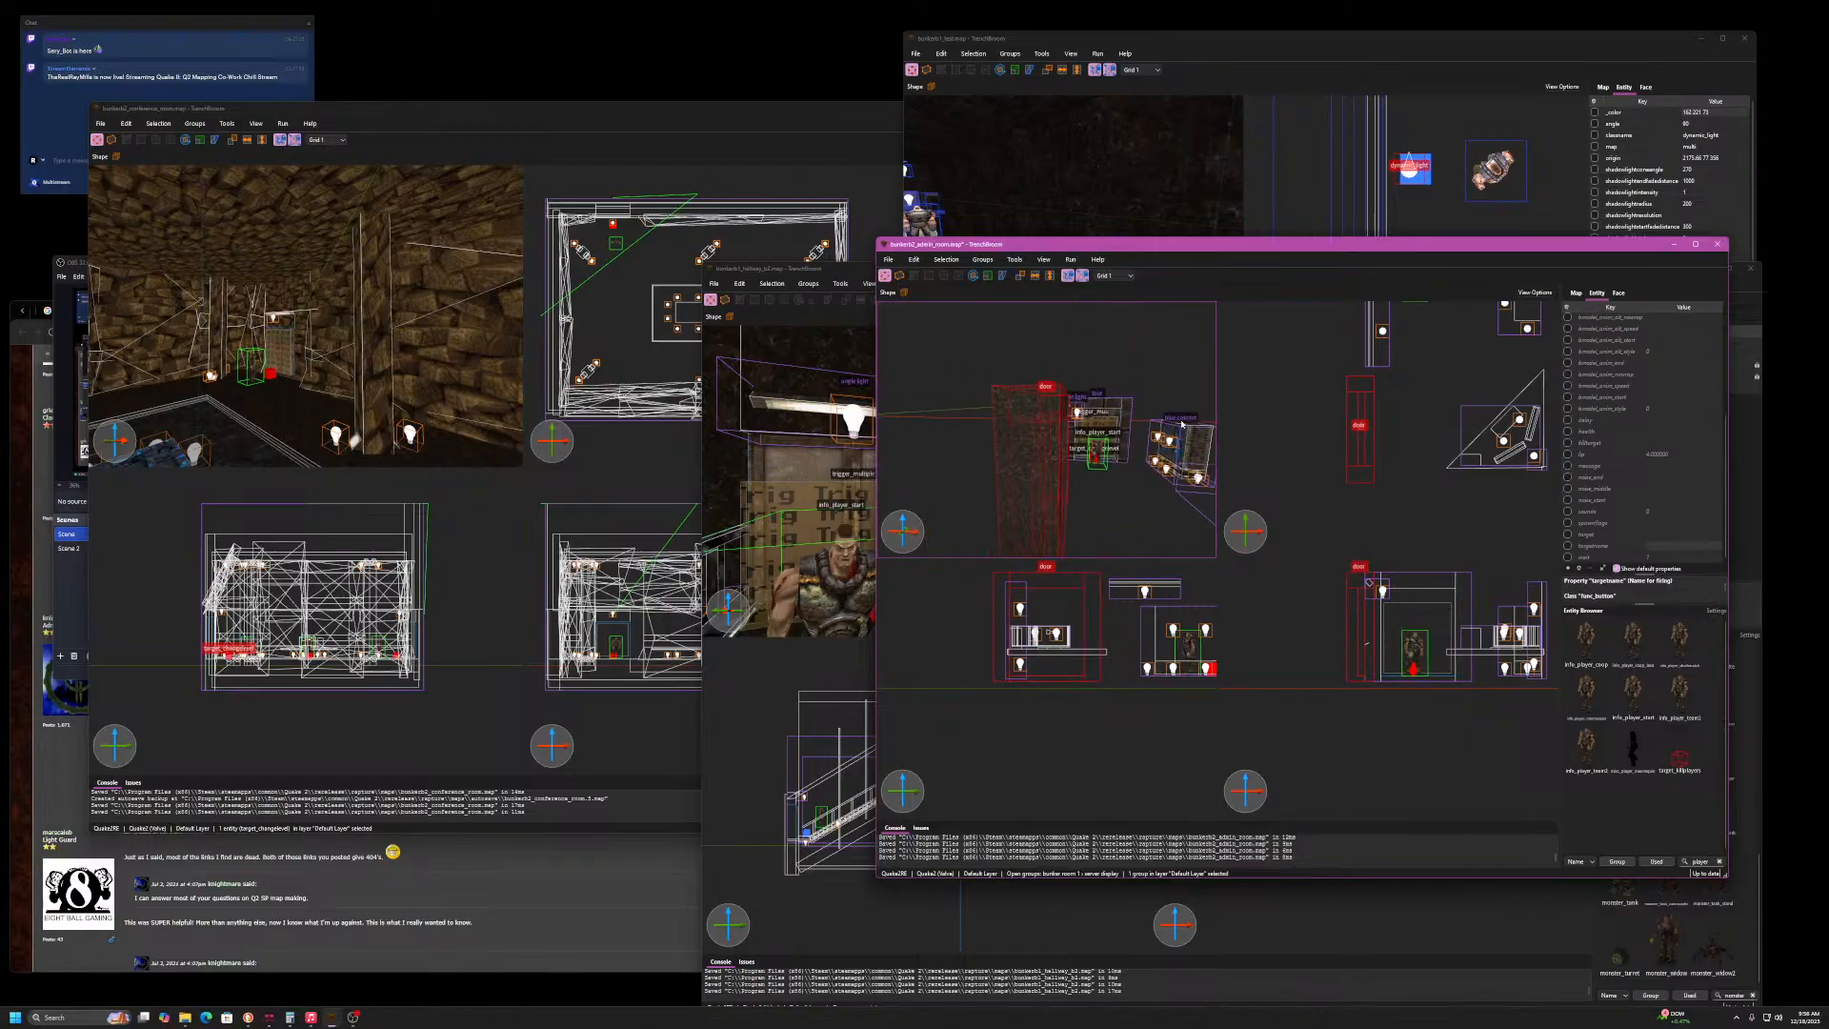
{"action": "key", "text": "w"}
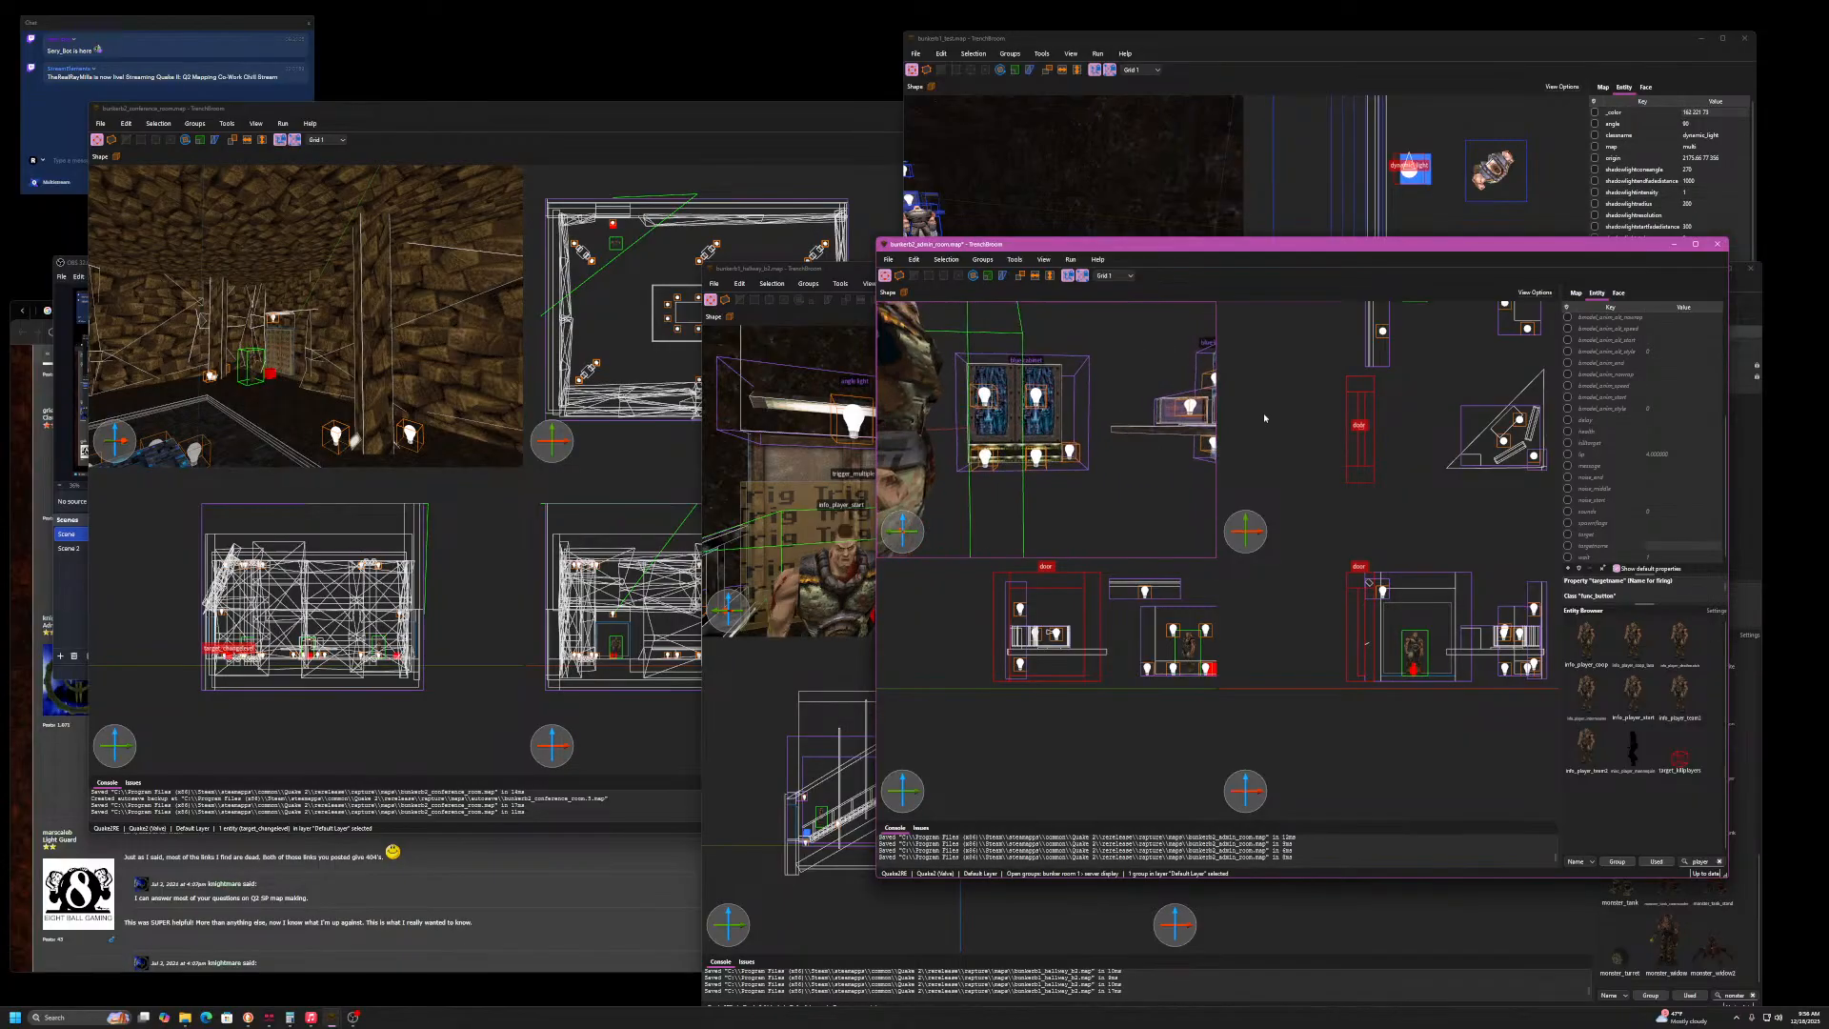
{"action": "right_click_drag", "start_coordinate": [1202, 416], "coordinate": [983, 400]}
{"action": "key", "text": "w"}
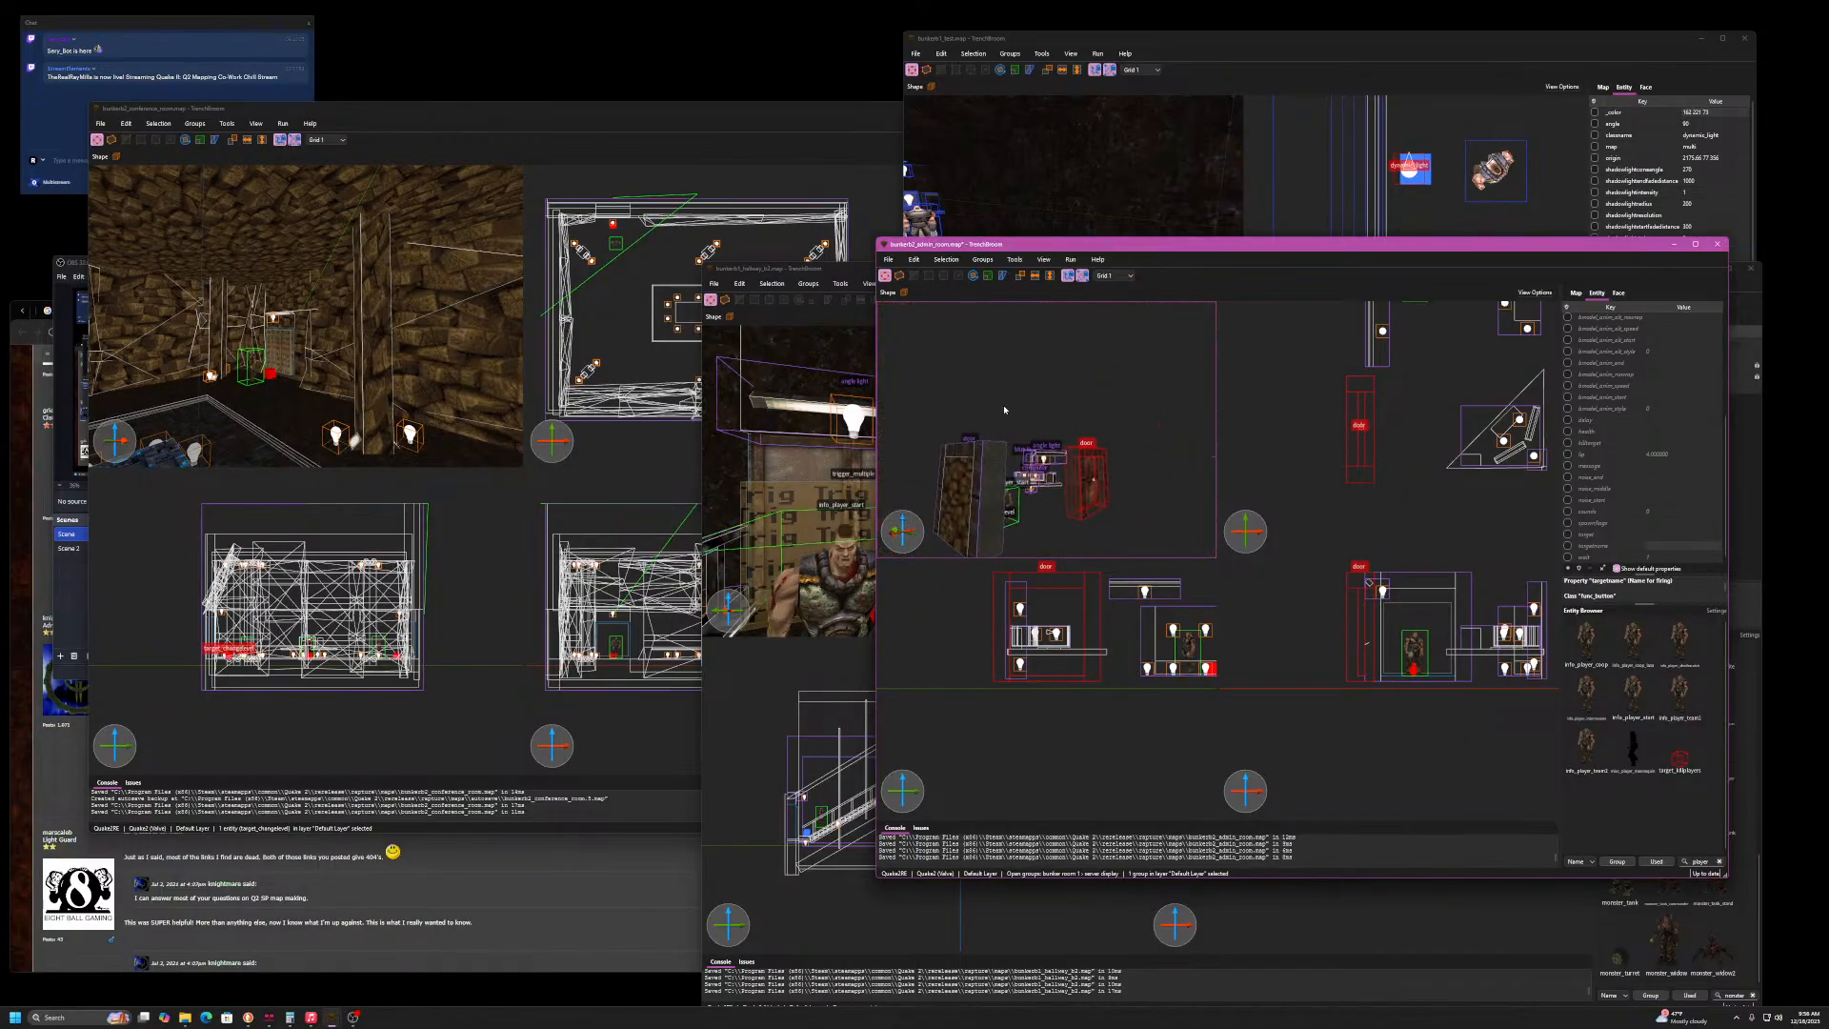
{"action": "key", "text": "w"}
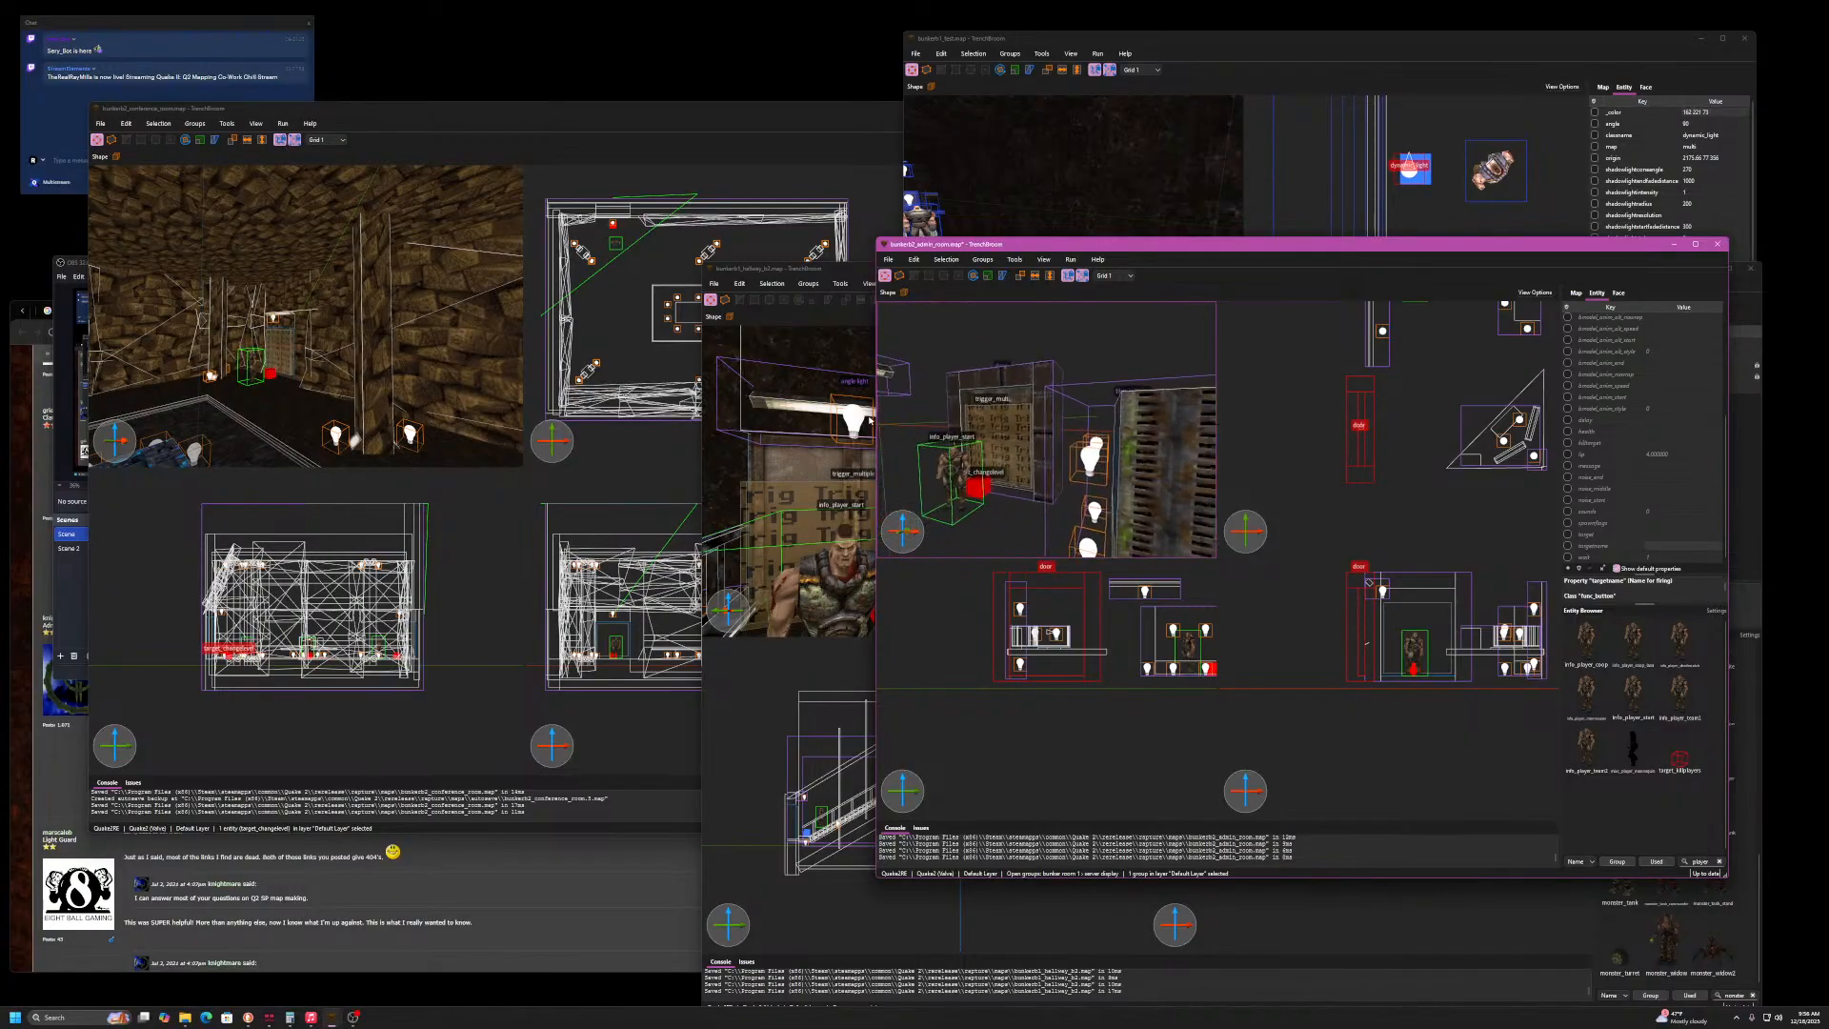
{"action": "key", "text": "s"}
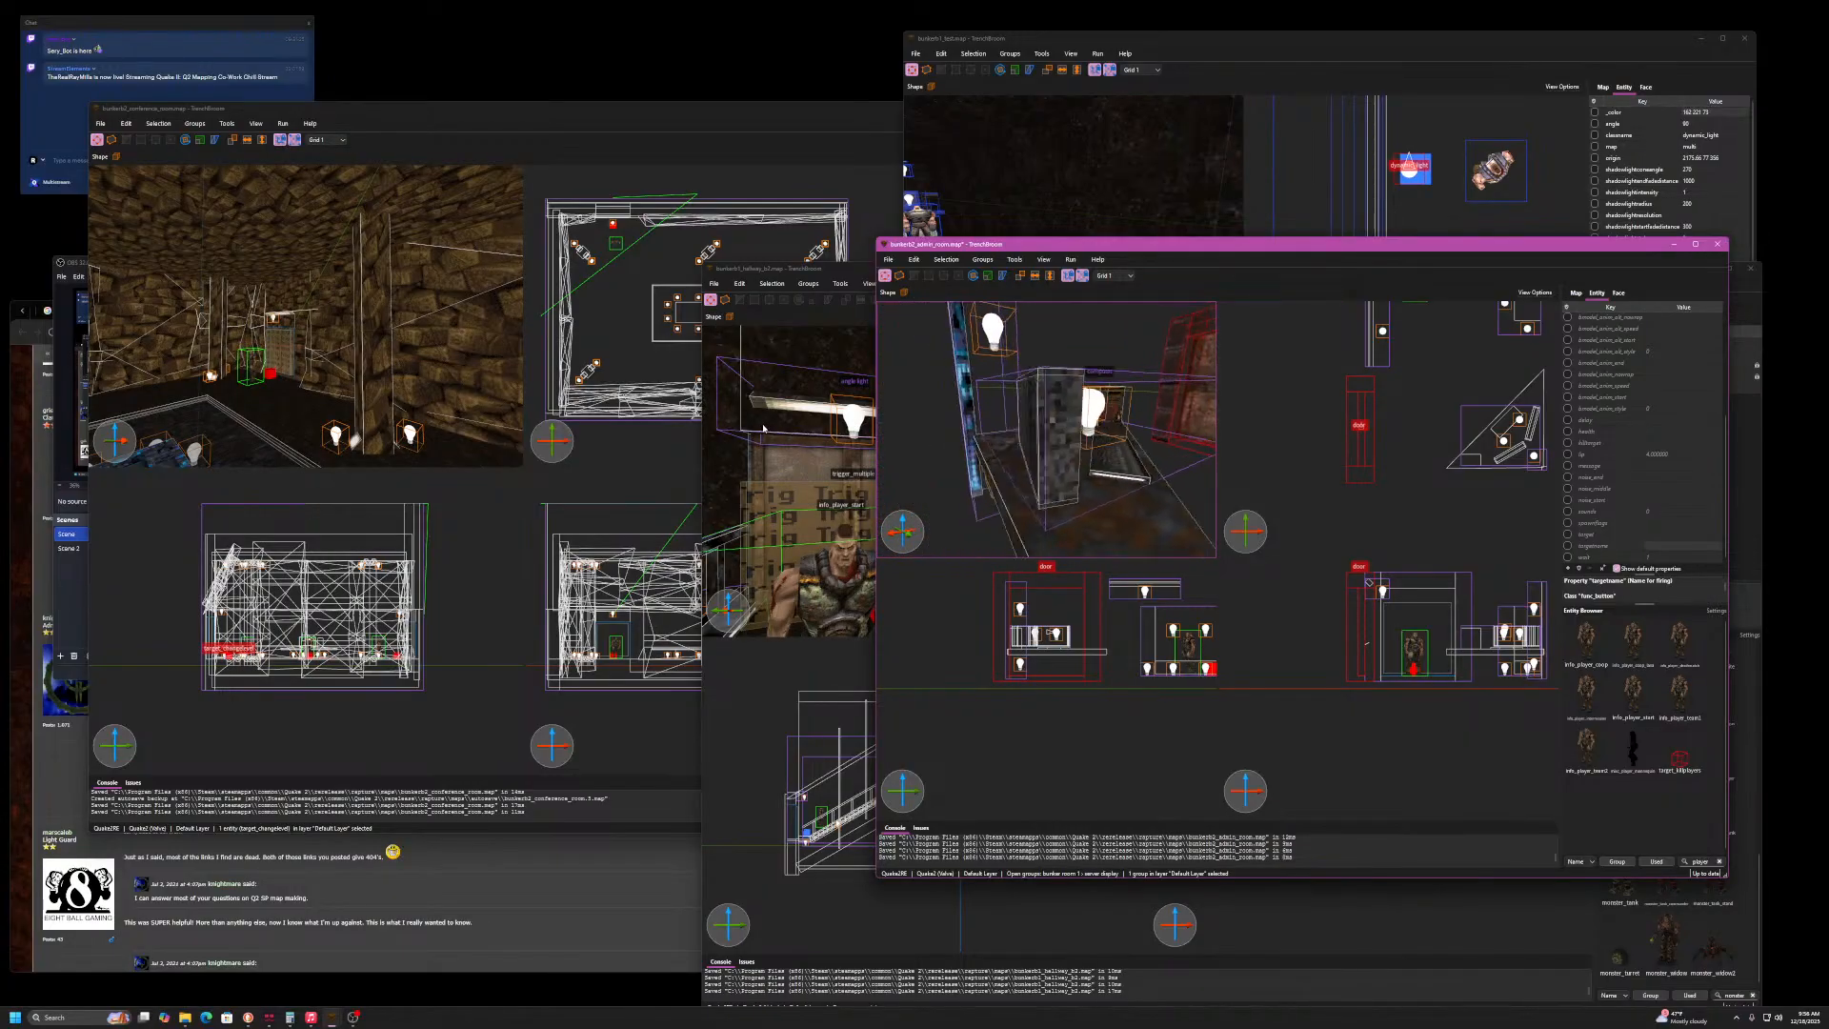
{"action": "key", "text": "w"}
{"action": "mouse_move", "coordinate": [840, 420]}
{"action": "right_mouse_down"}
{"action": "mouse_move", "coordinate": [1170, 424]}
{"action": "mouse_move", "coordinate": [1146, 417]}
{"action": "right_mouse_up"}
{"action": "key", "text": "a"}
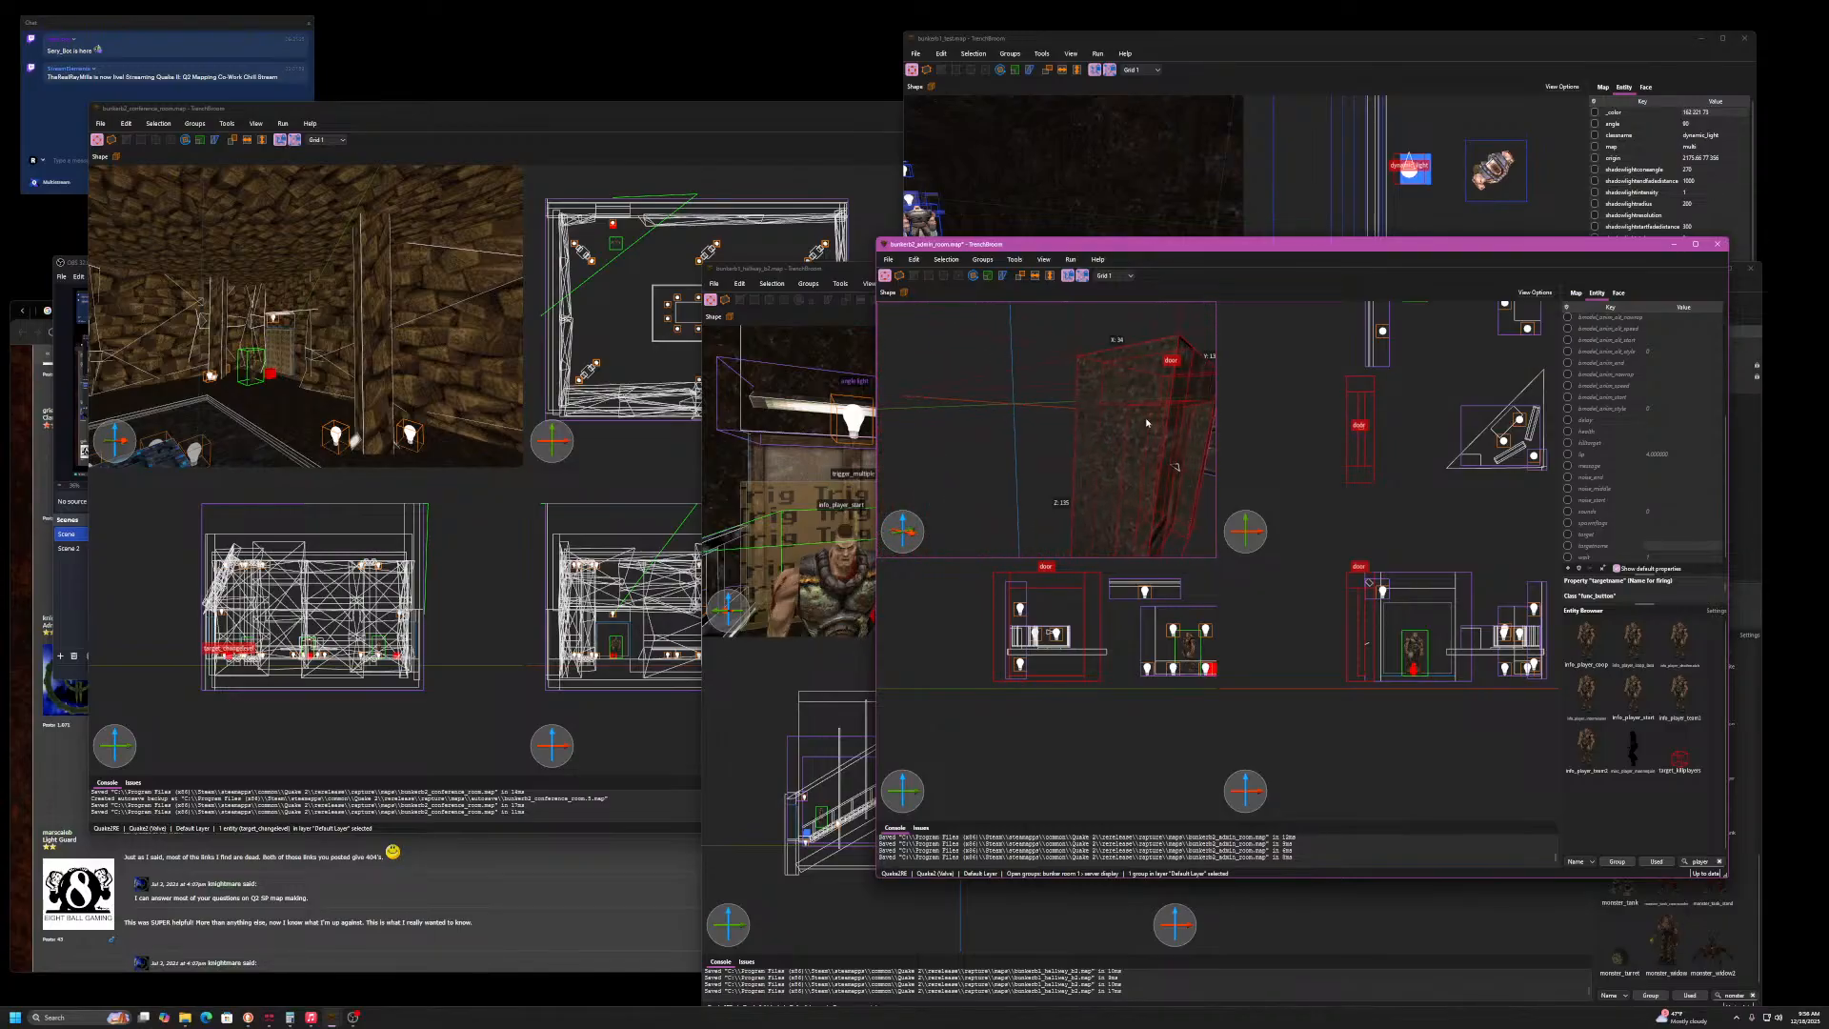
- Copy the end post from the side door group, paste it outside the group, and place it beside the post as a wall piece
{"action": "double_click", "coordinate": [1146, 417]}
{"action": "left_click", "coordinate": [1146, 417]}
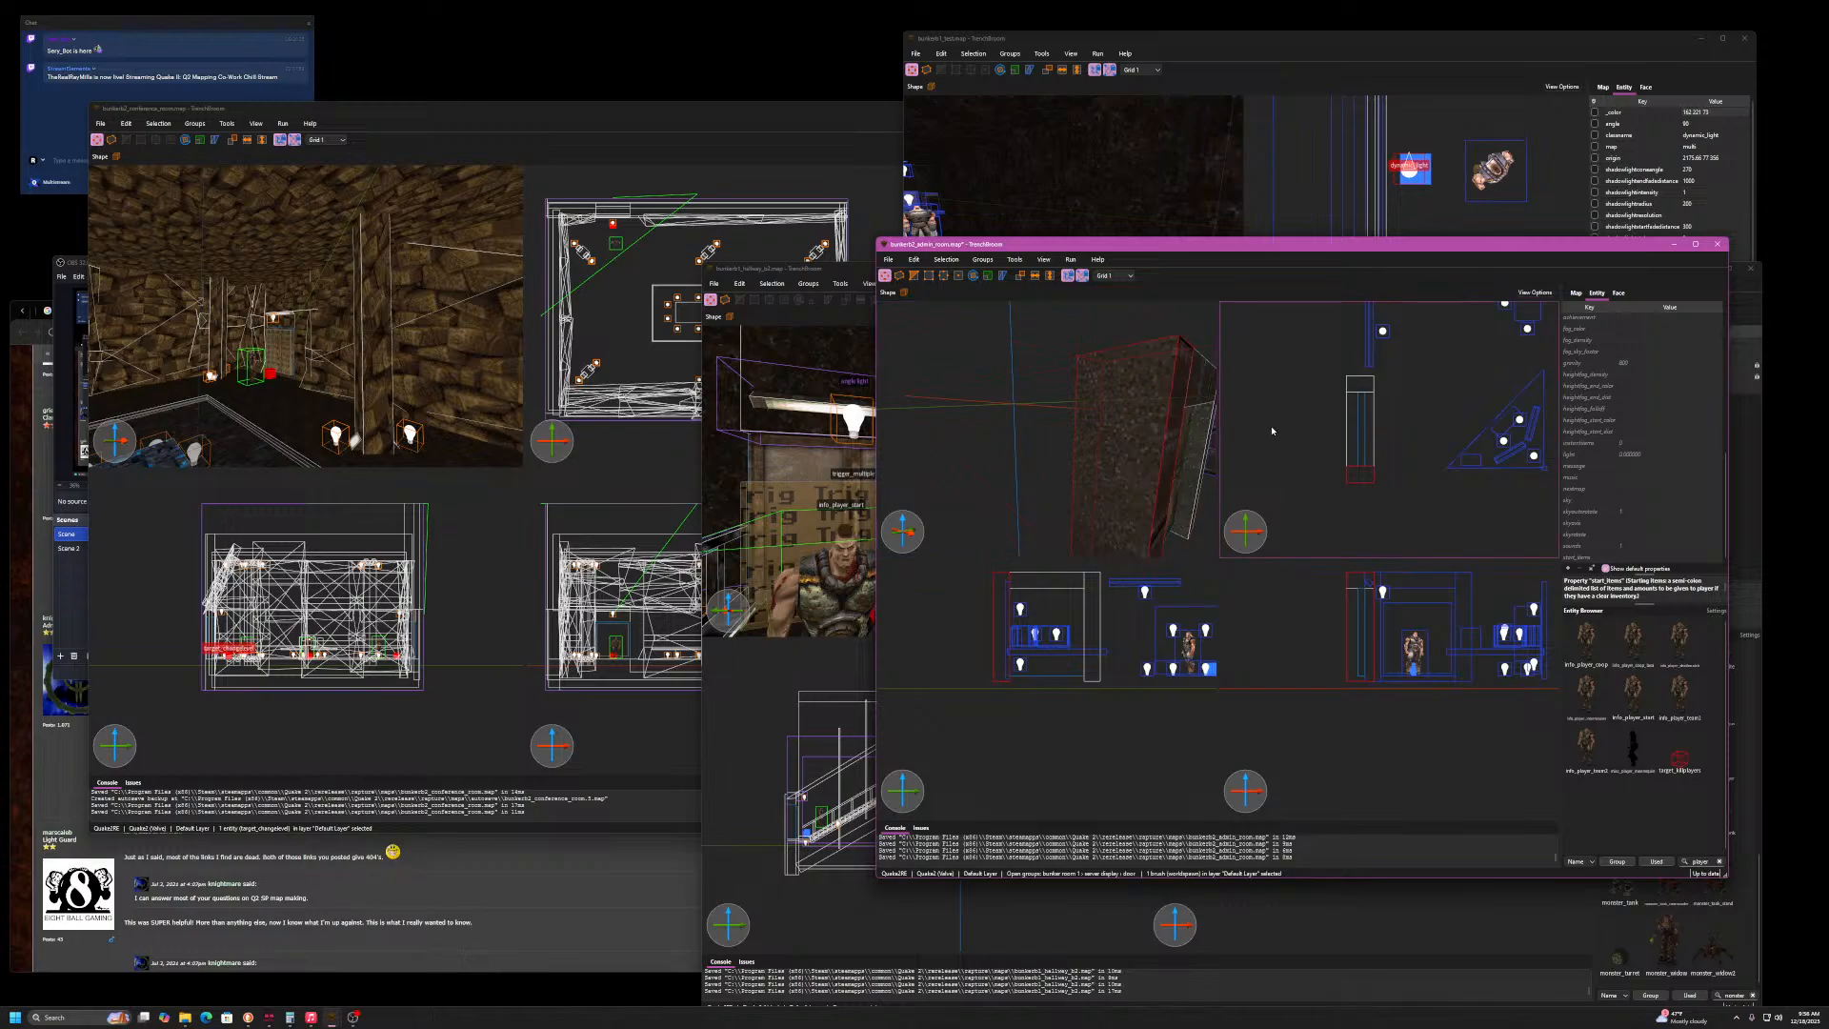
{"action": "double_click", "coordinate": [1458, 421]}
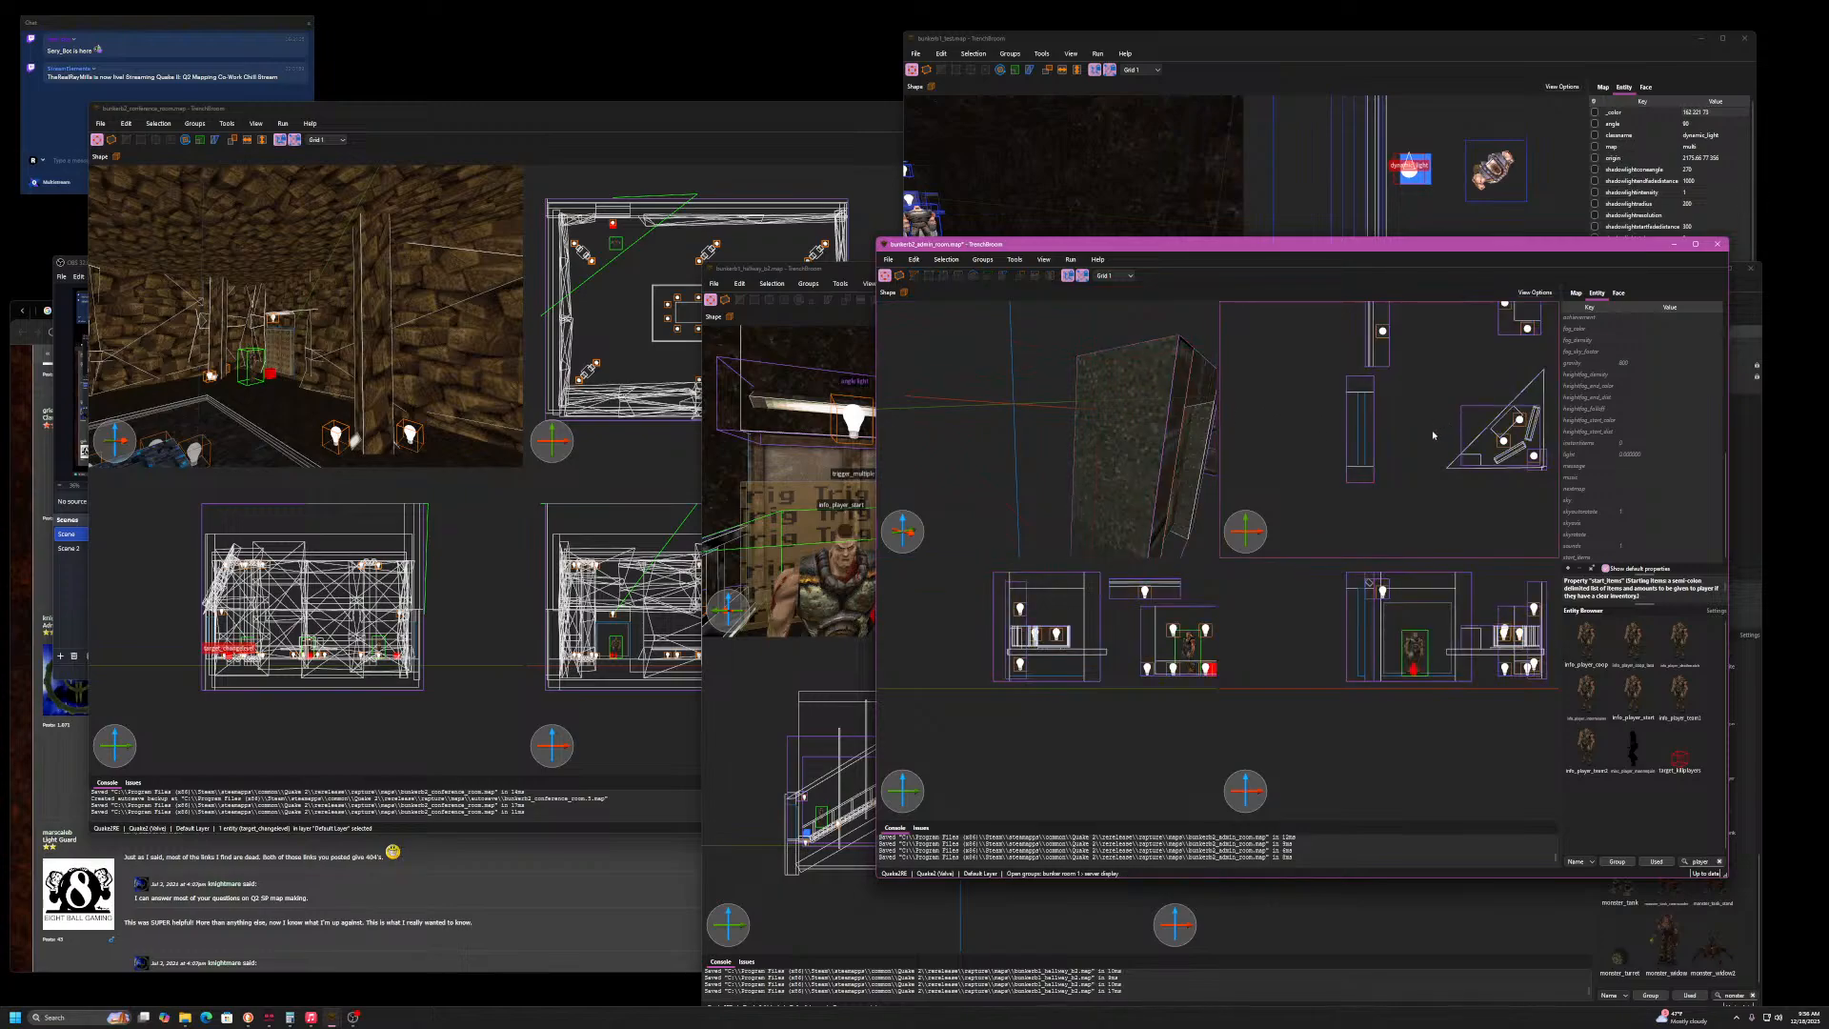
{"action": "key", "text": "ctrl+v"}
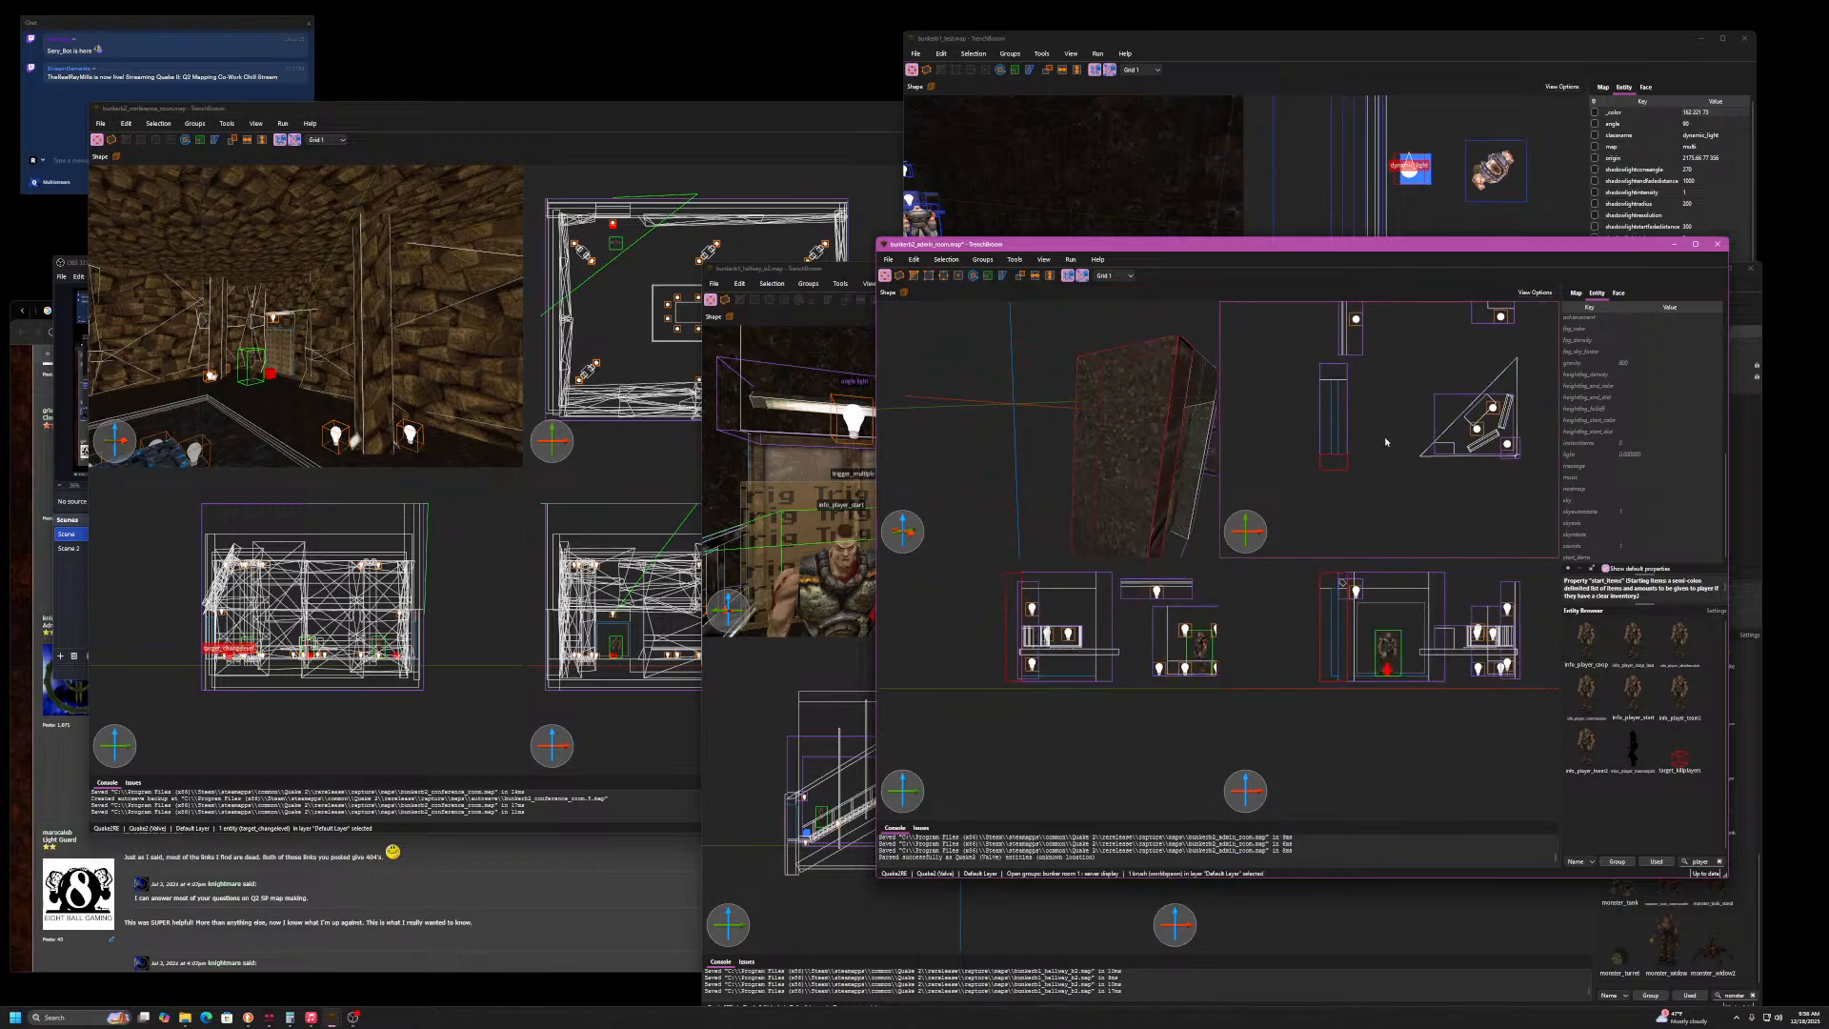
{"action": "left_click_drag", "start_coordinate": [1317, 428], "coordinate": [1354, 433]}
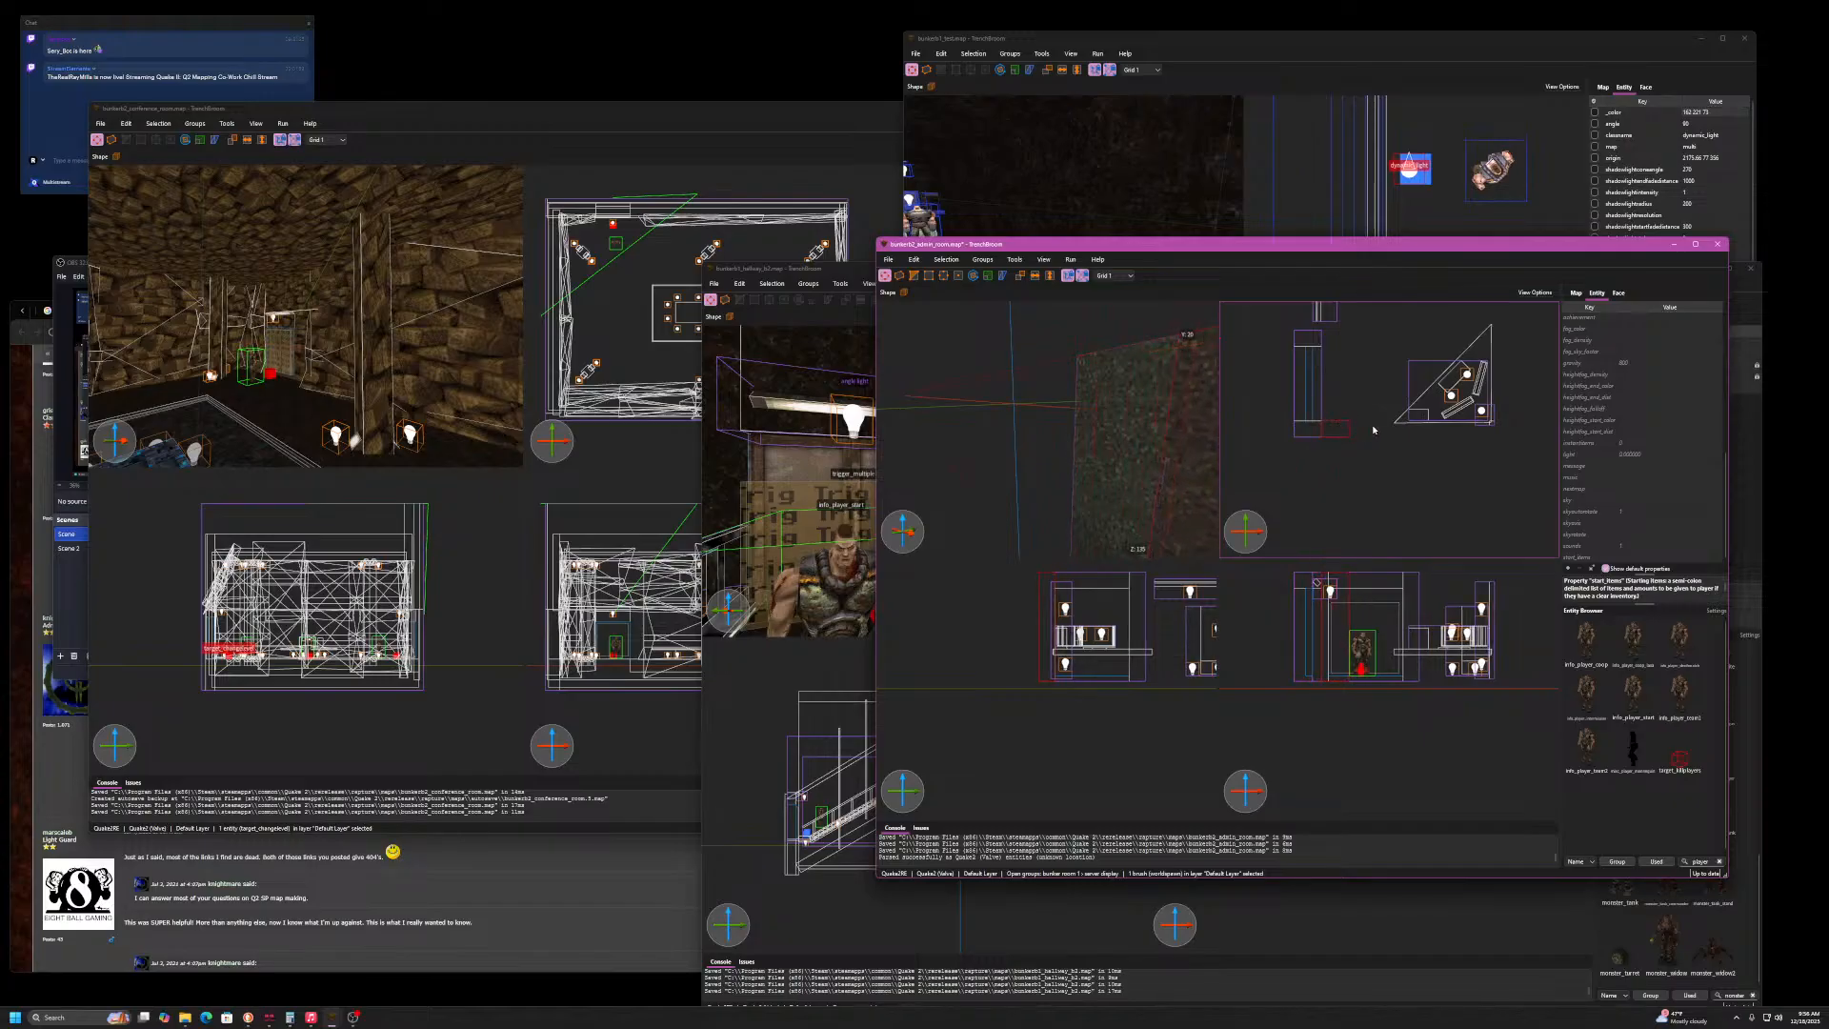
- Stretch the pasted wall piece along the room's edge to the far side of the corner computer desk
{"action": "right_click_drag", "start_coordinate": [1372, 444], "coordinate": [1336, 487]}
{"action": "left_click_drag", "start_coordinate": [1327, 476], "coordinate": [1471, 472], "text": "shift"}
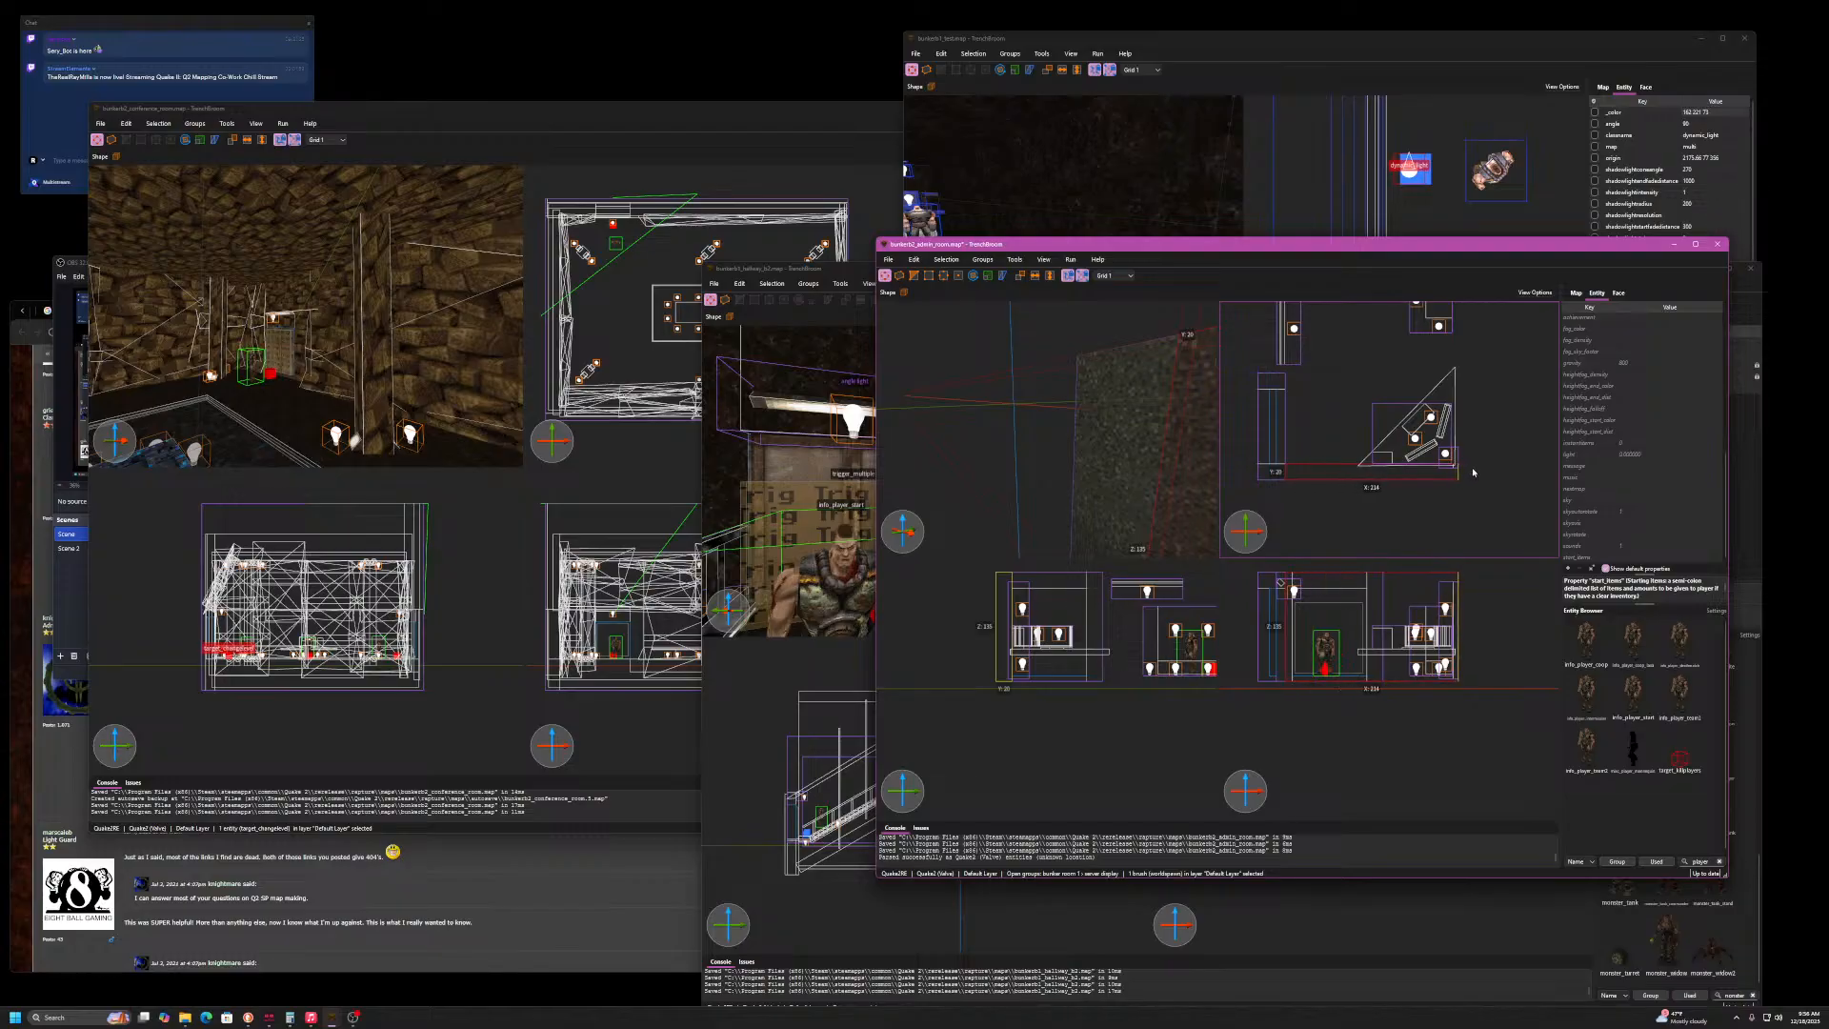
{"action": "left_click_drag", "start_coordinate": [1473, 472], "coordinate": [1470, 473], "text": "shift"}
- Move the corner computer group and its desk pieces clear of the new wall, then reselect the wall
{"action": "scroll", "coordinate": [1483, 447], "scroll_direction": "up", "scroll_amount": 5}
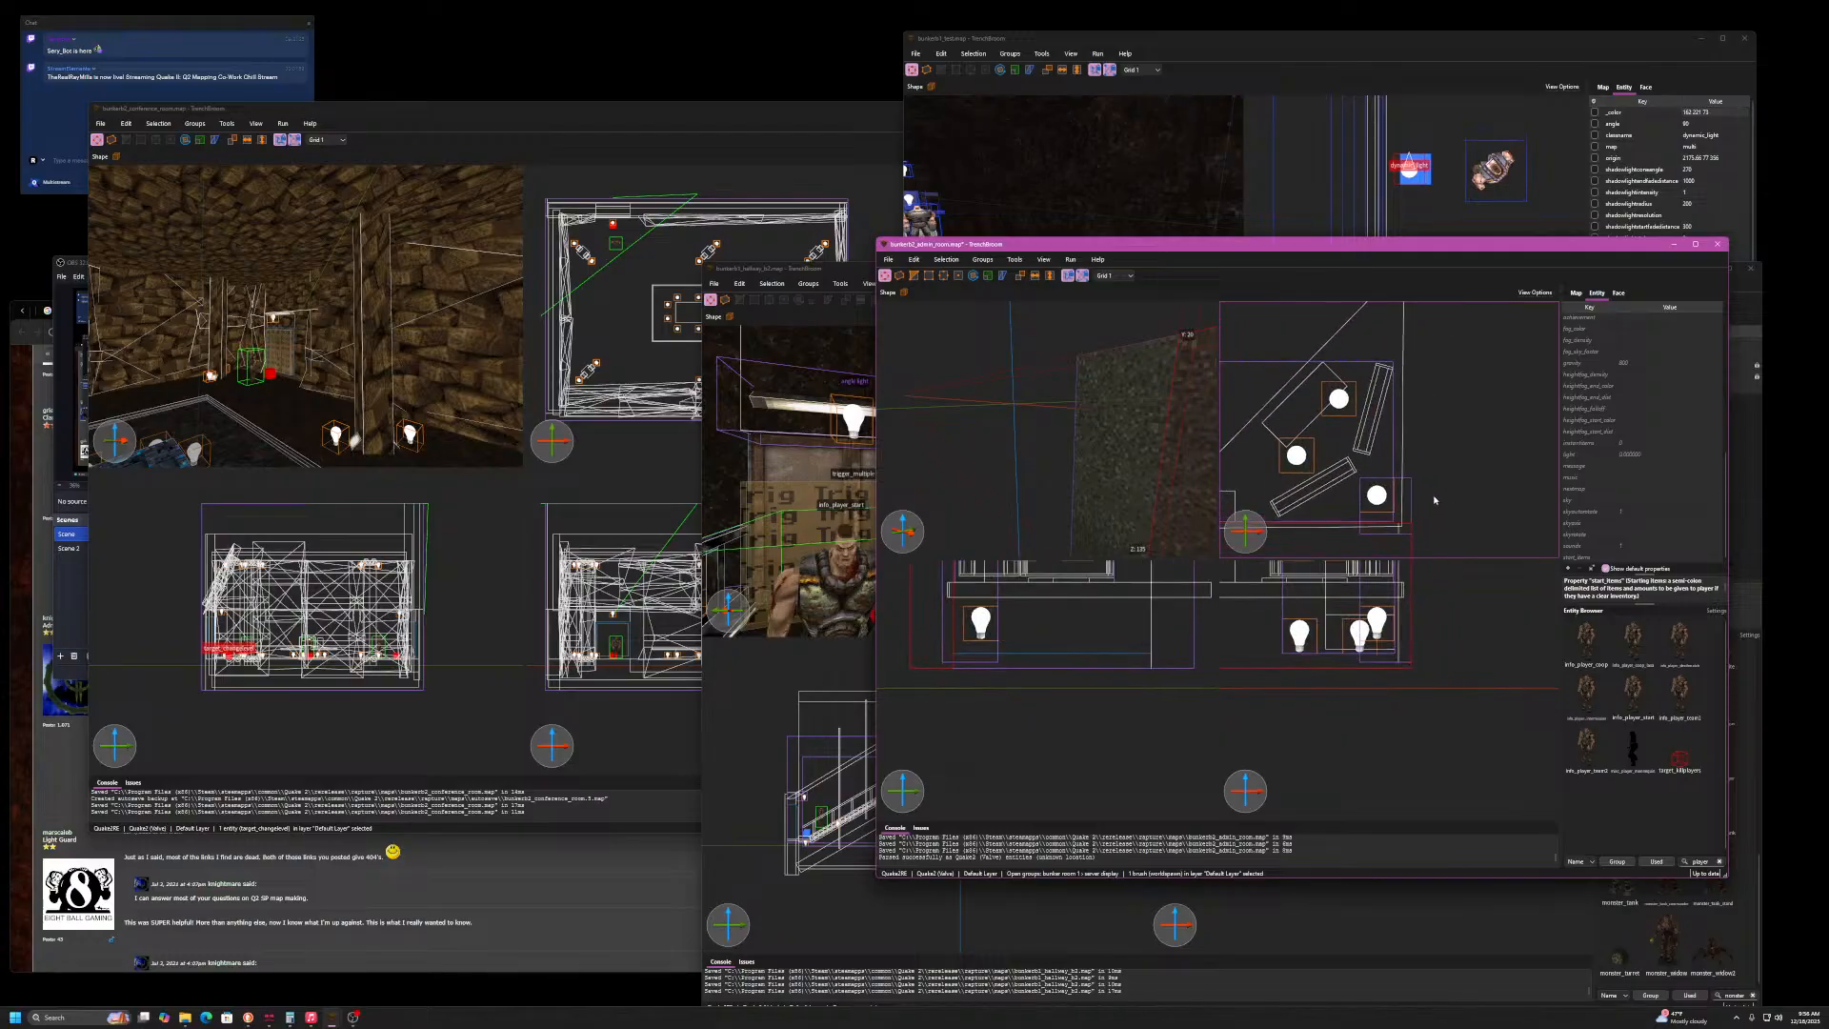
{"action": "scroll", "coordinate": [1432, 475], "scroll_direction": "down", "scroll_amount": 3}
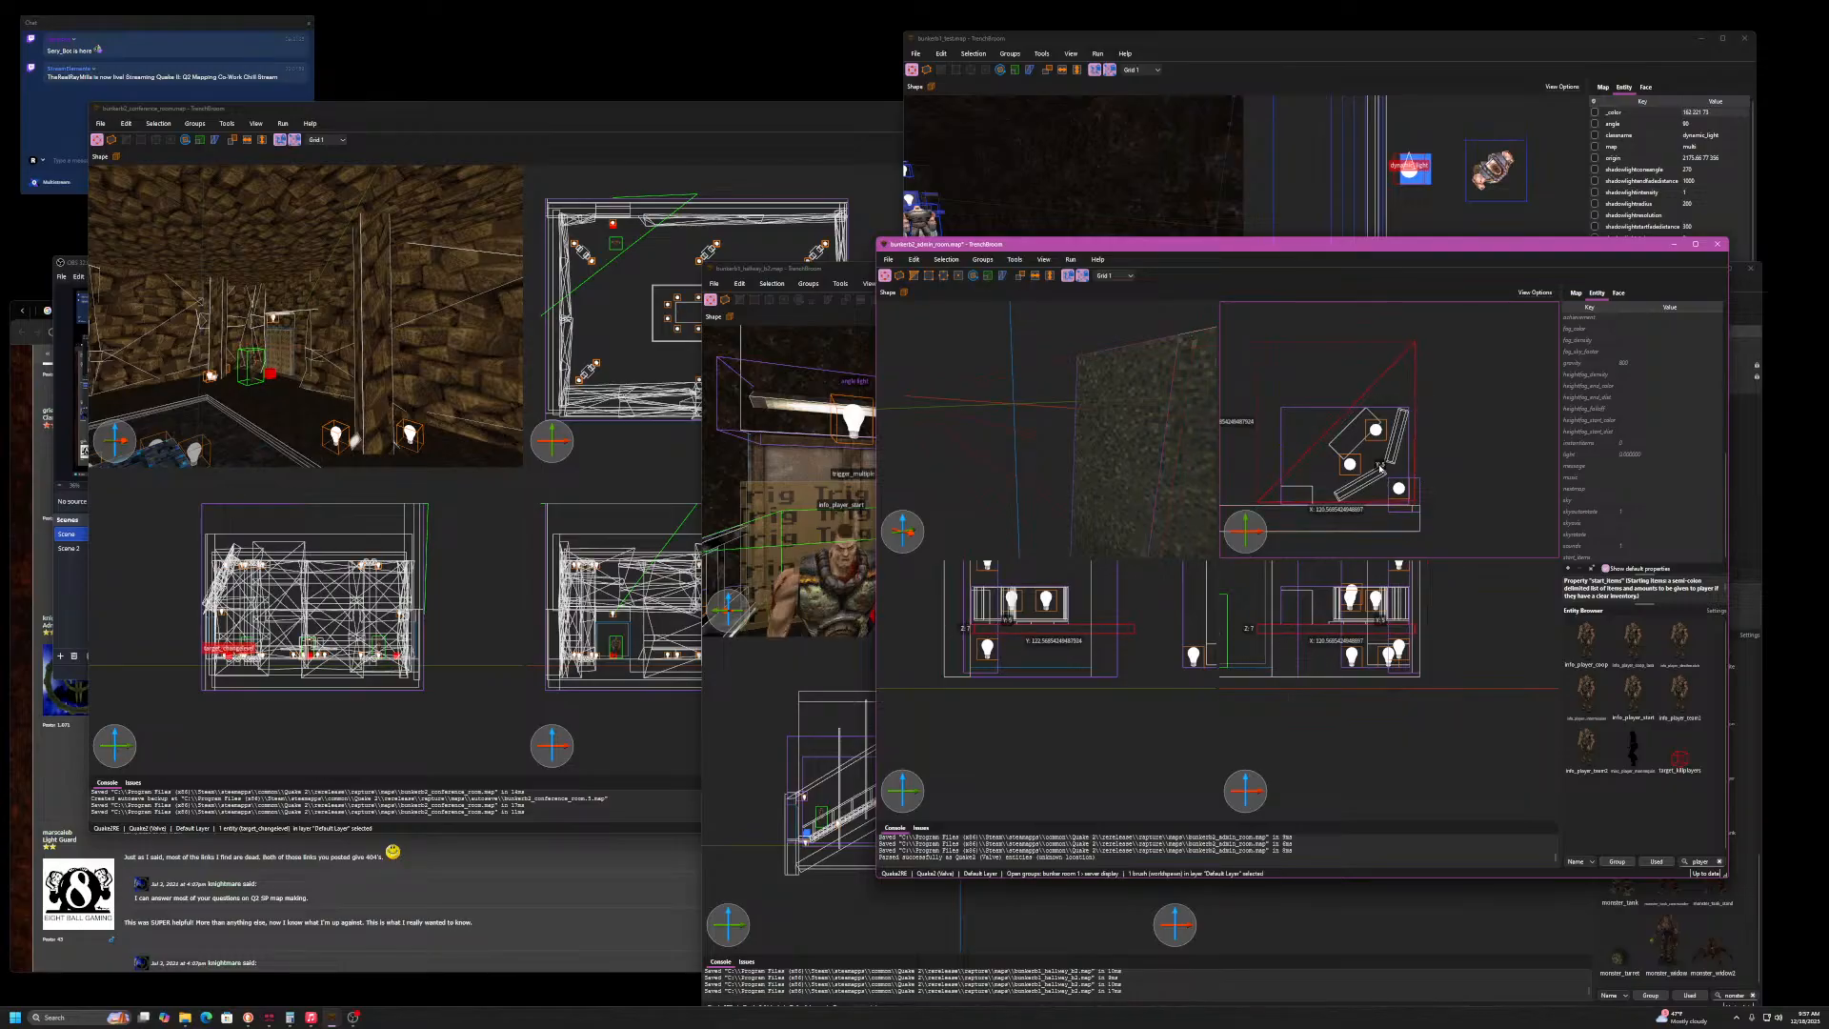
{"action": "left_click", "coordinate": [1049, 599], "text": "ctrl"}
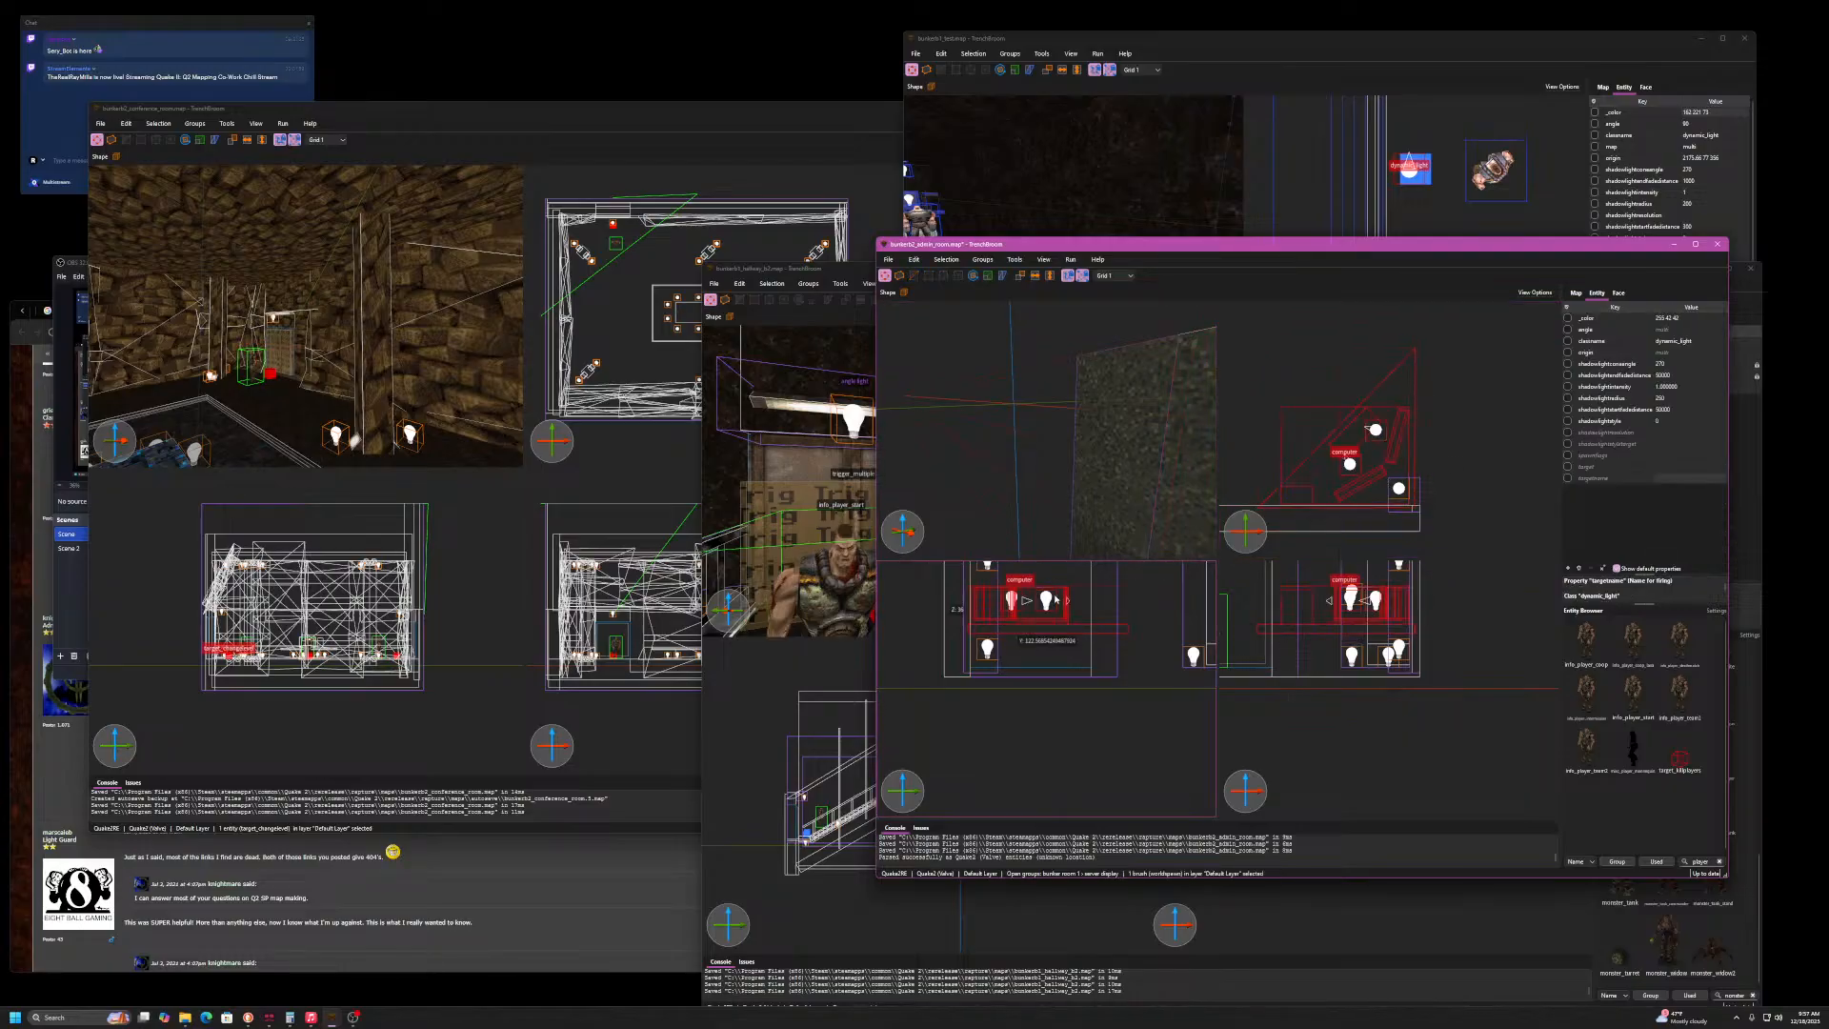
{"action": "left_click_drag", "start_coordinate": [1328, 469], "coordinate": [1351, 459]}
{"action": "left_click", "coordinate": [1431, 459]}
{"action": "scroll", "coordinate": [1441, 459], "scroll_direction": "down", "scroll_amount": 3}
{"action": "left_click", "coordinate": [1385, 508]}
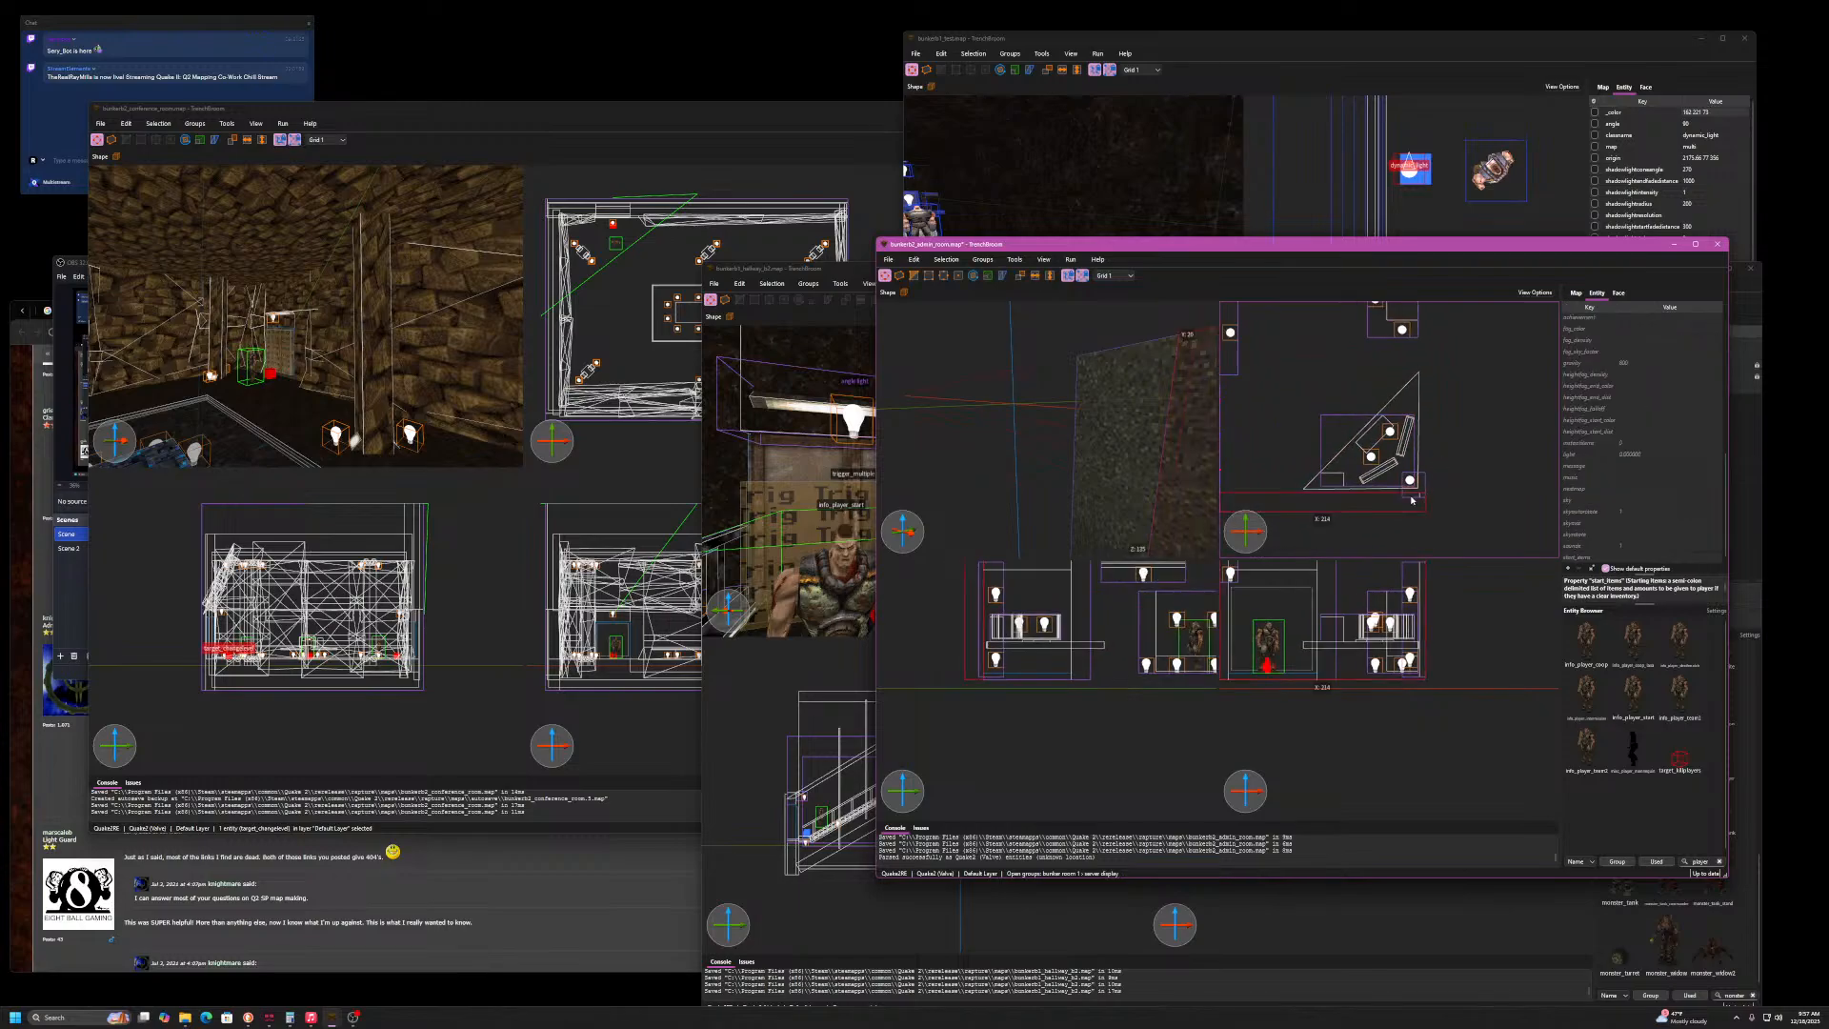
- Copy the post nearest the L-shaped desk from the level-change door group and paste it as a separate brush above that desk
{"action": "scroll", "coordinate": [1384, 509], "scroll_direction": "down", "scroll_amount": 1}
{"action": "scroll", "coordinate": [1384, 511], "scroll_direction": "down", "scroll_amount": 2}
{"action": "right_click_drag", "start_coordinate": [1293, 457], "coordinate": [1378, 463]}
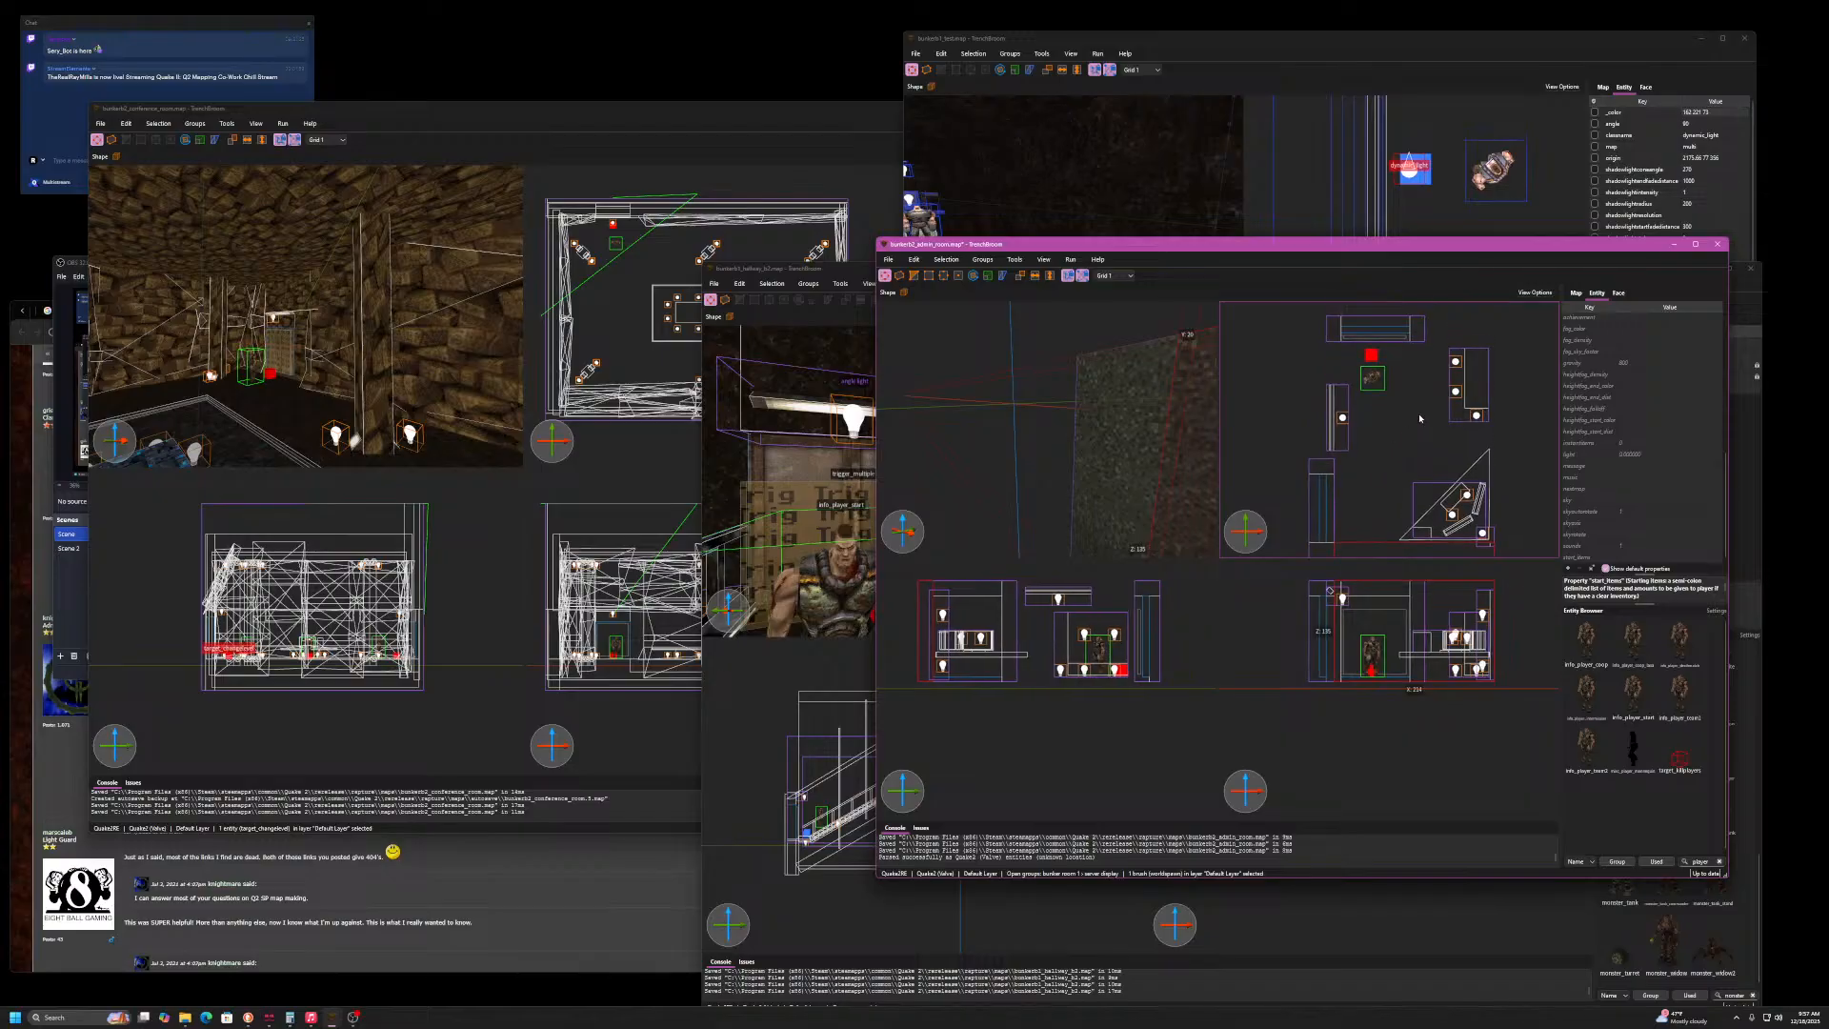
{"action": "right_click_drag", "start_coordinate": [1420, 398], "coordinate": [1394, 438]}
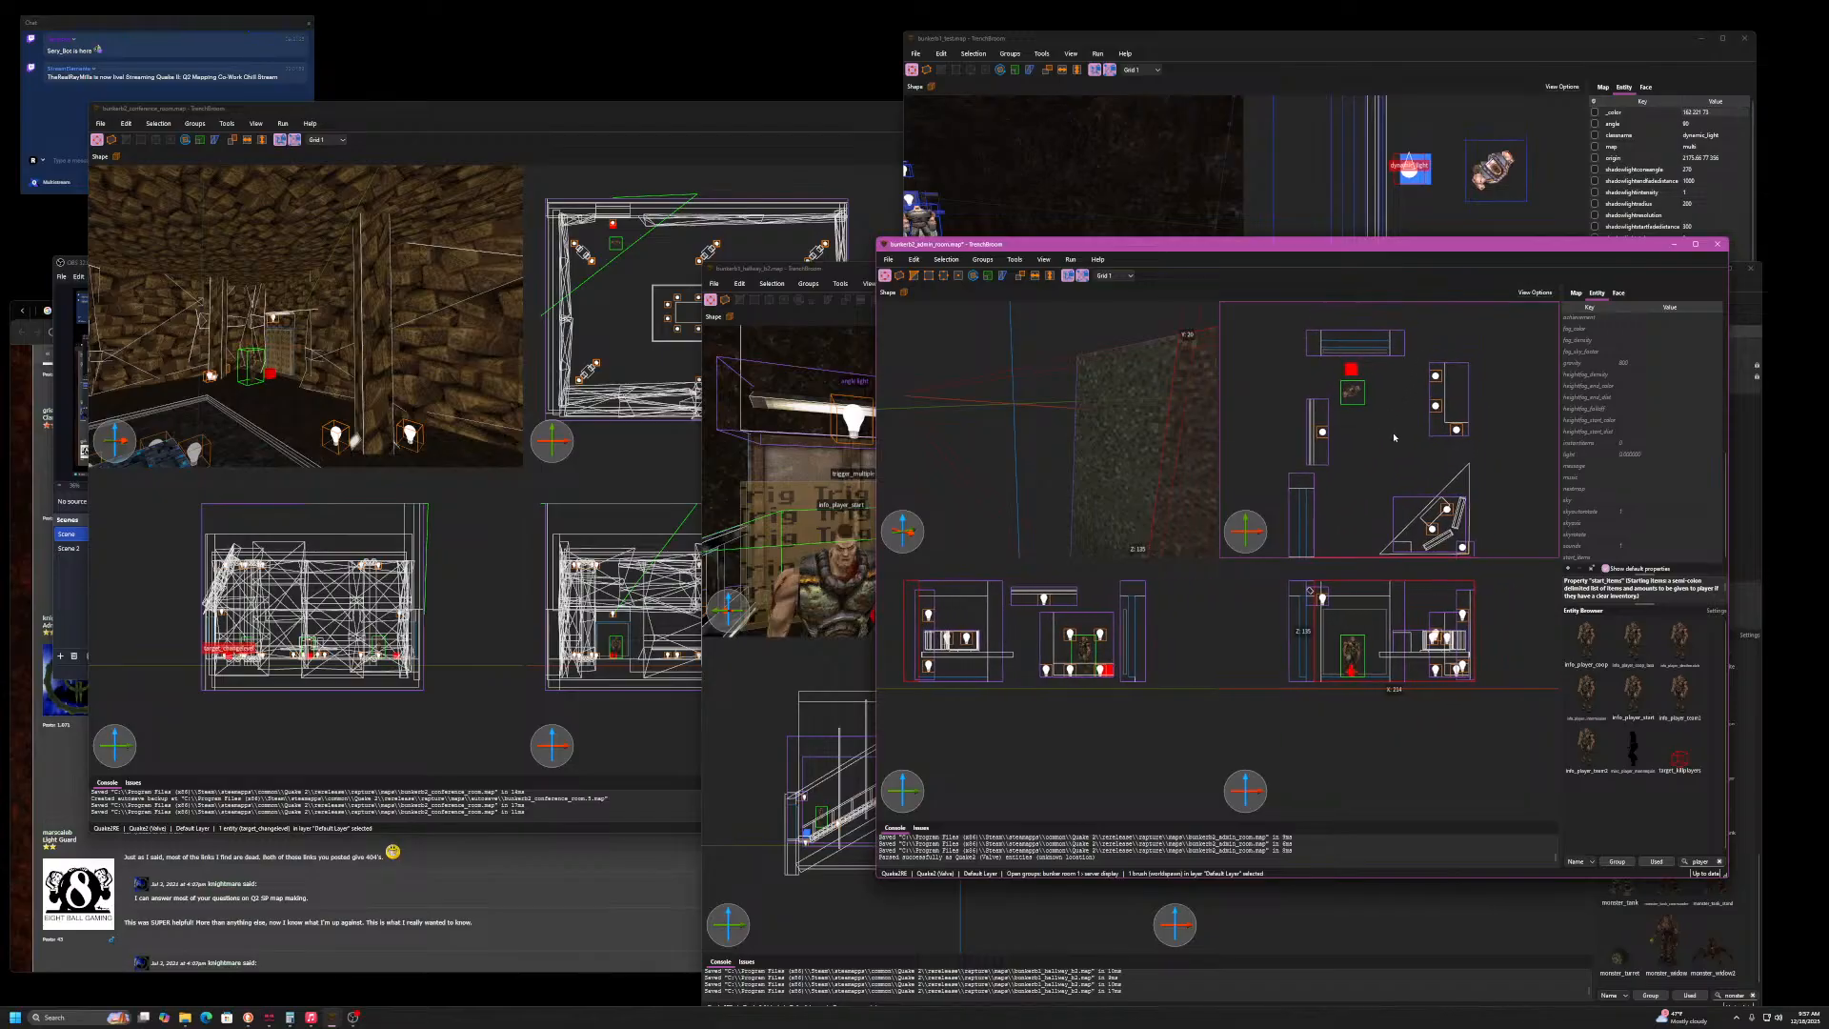
{"action": "left_click", "coordinate": [1400, 344]}
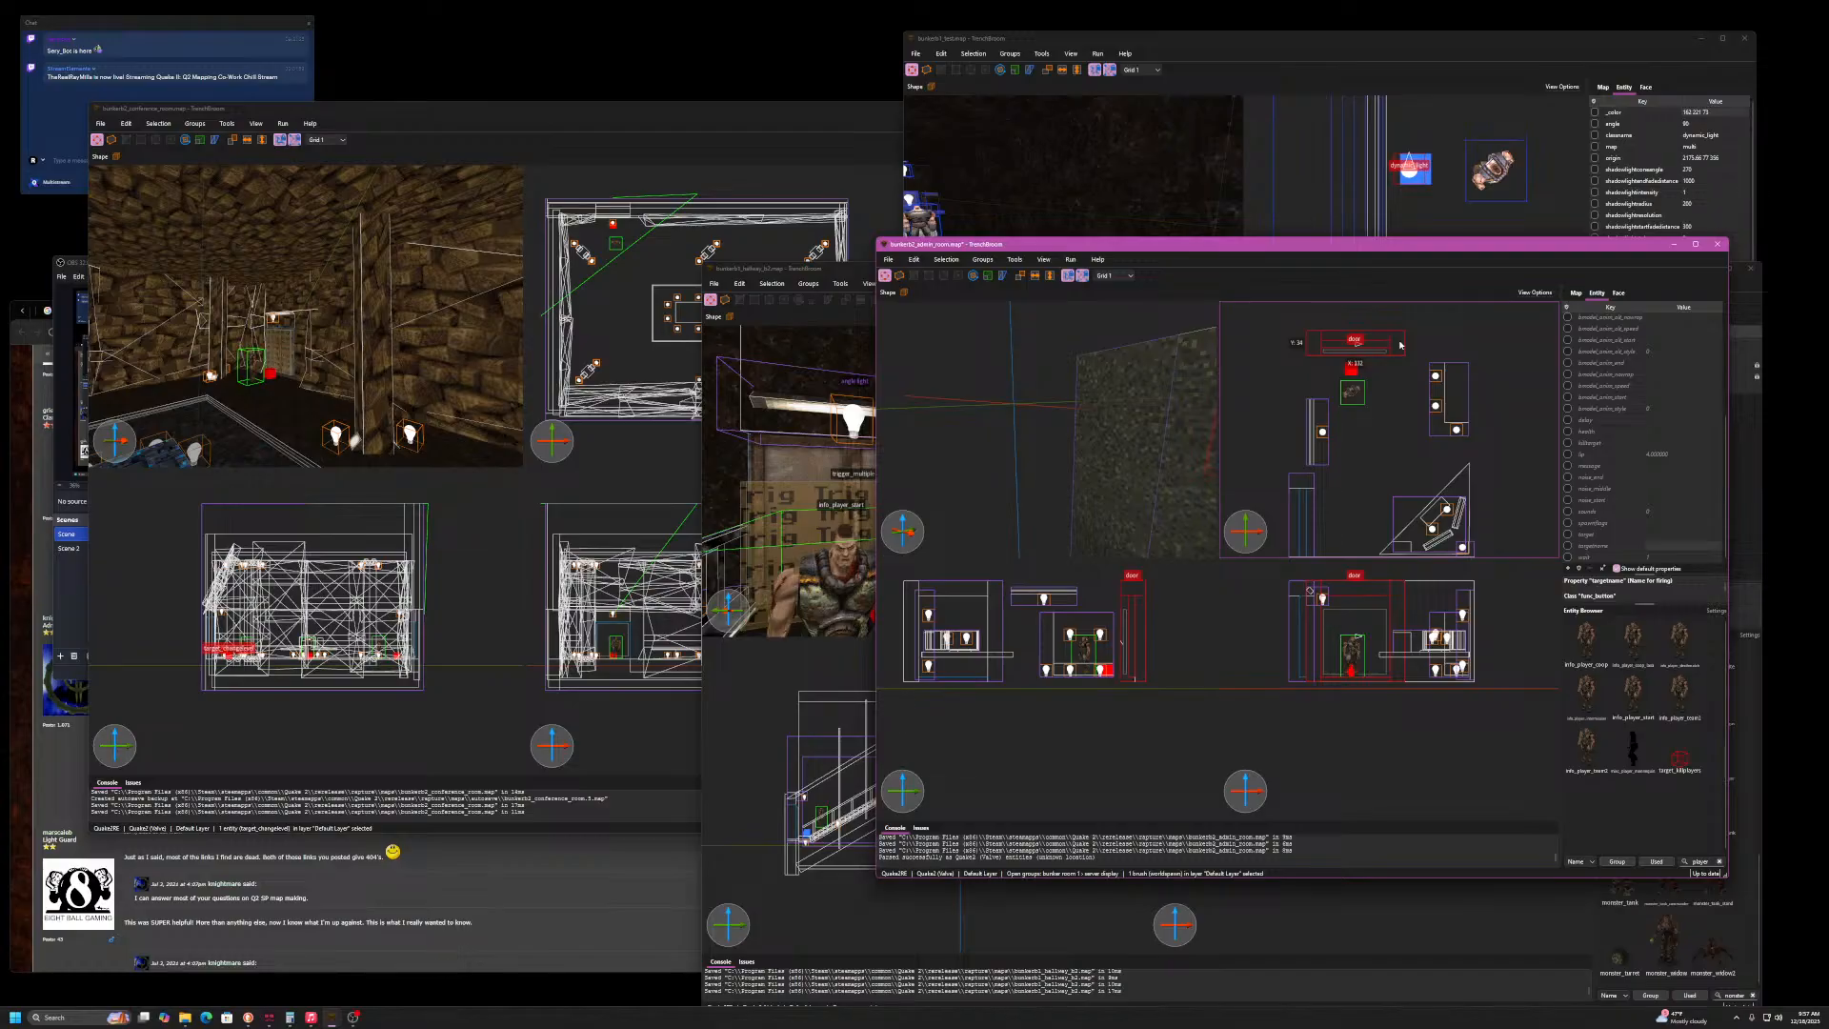
{"action": "double_click", "coordinate": [1399, 351]}
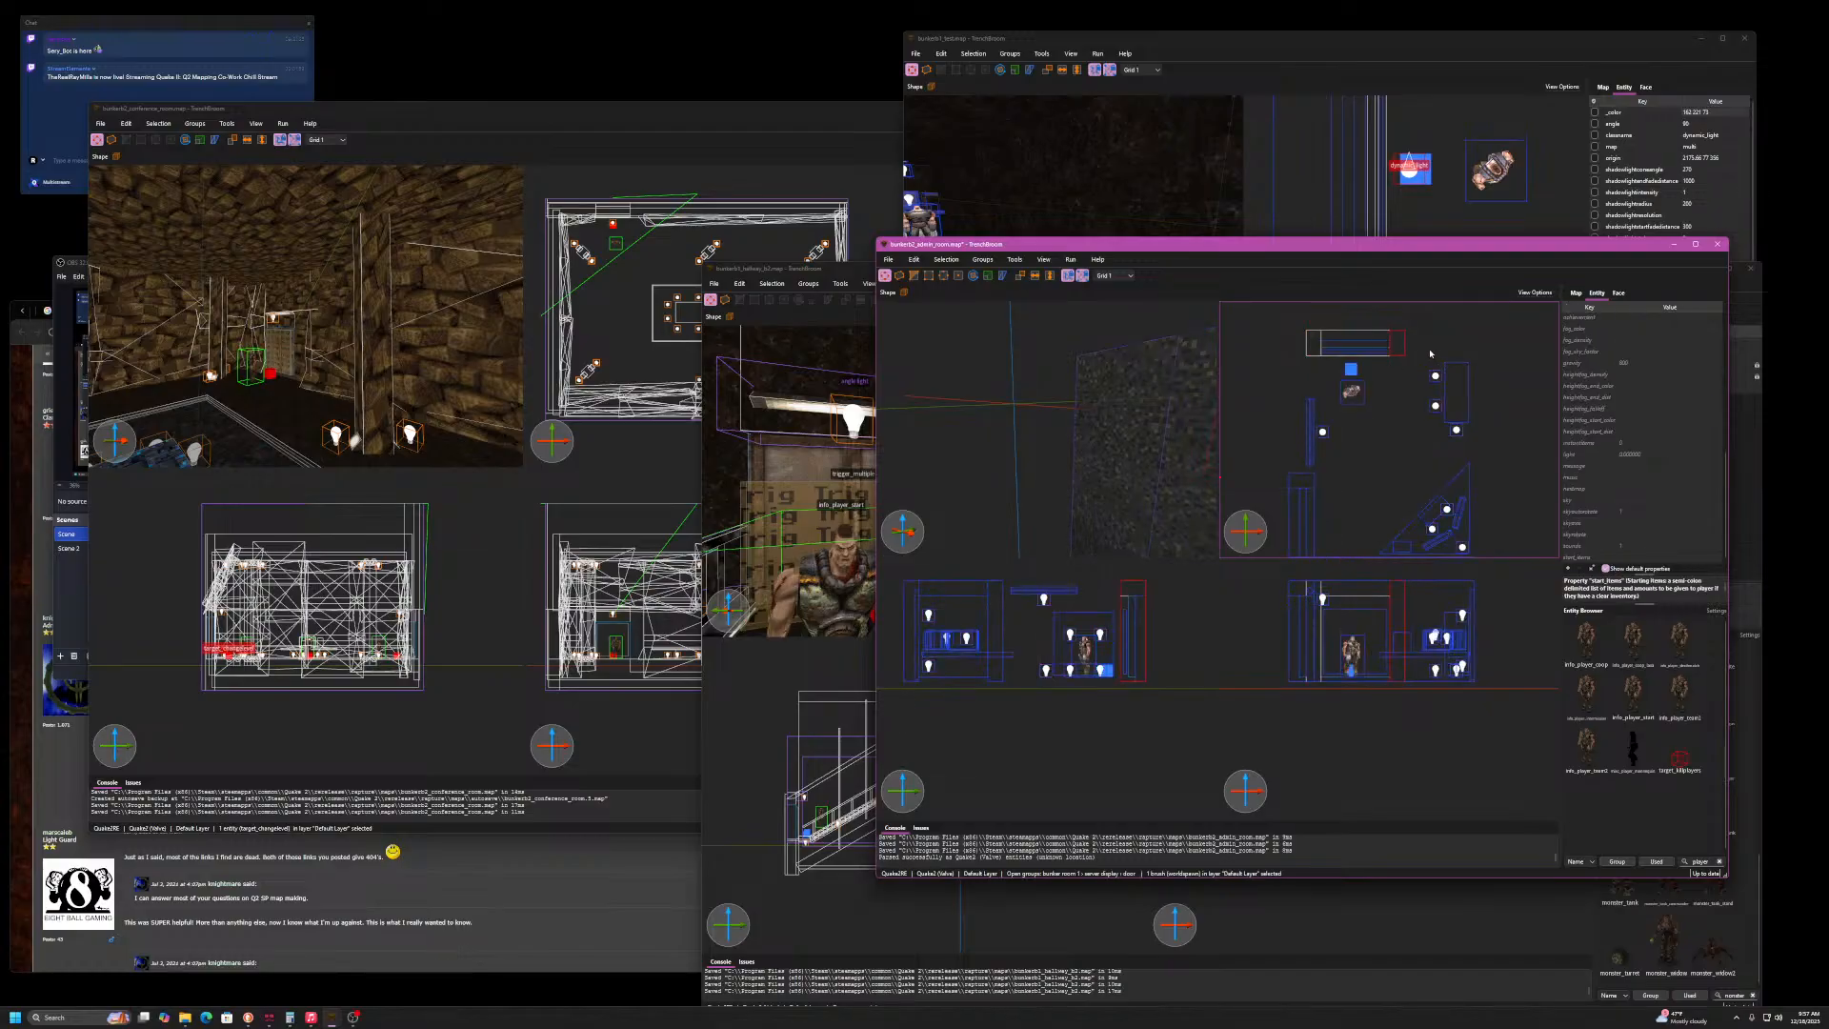
{"action": "double_click", "coordinate": [1434, 345]}
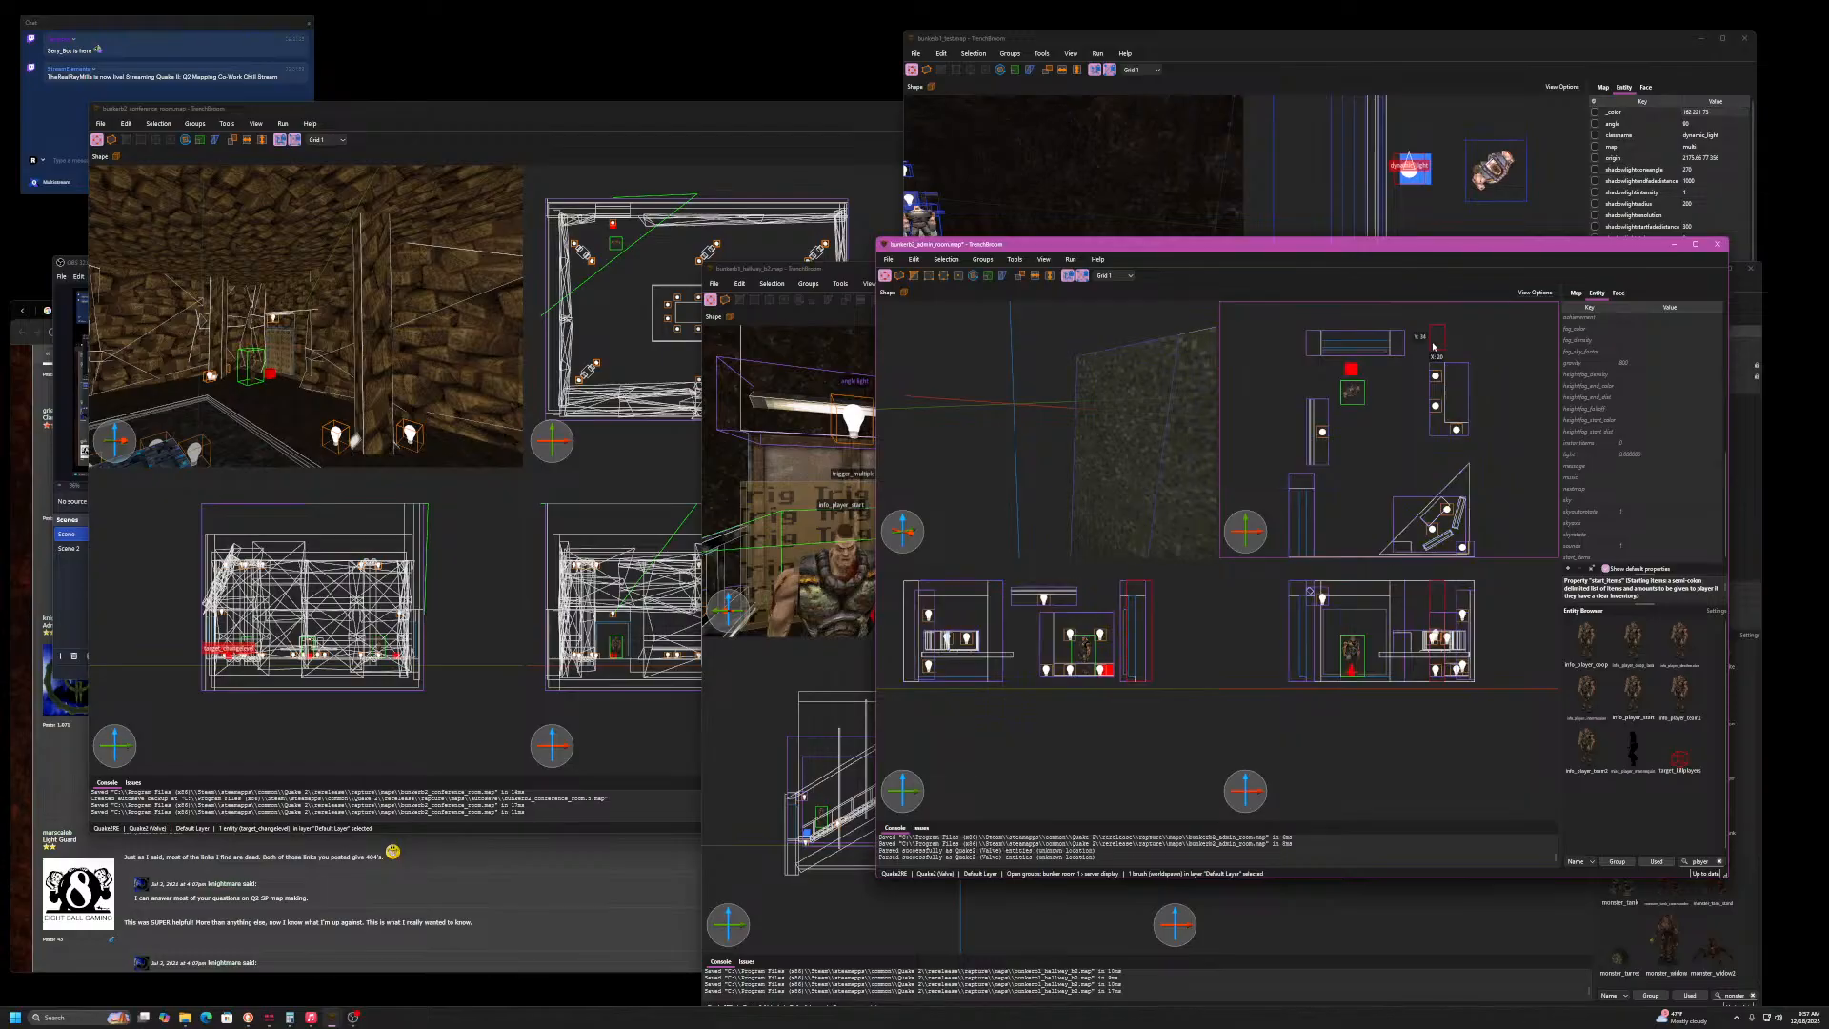
- Move the pasted brush against the level-change door group and stretch it past the L-shaped desk to form the wall behind it
{"action": "left_click", "coordinate": [1403, 350]}
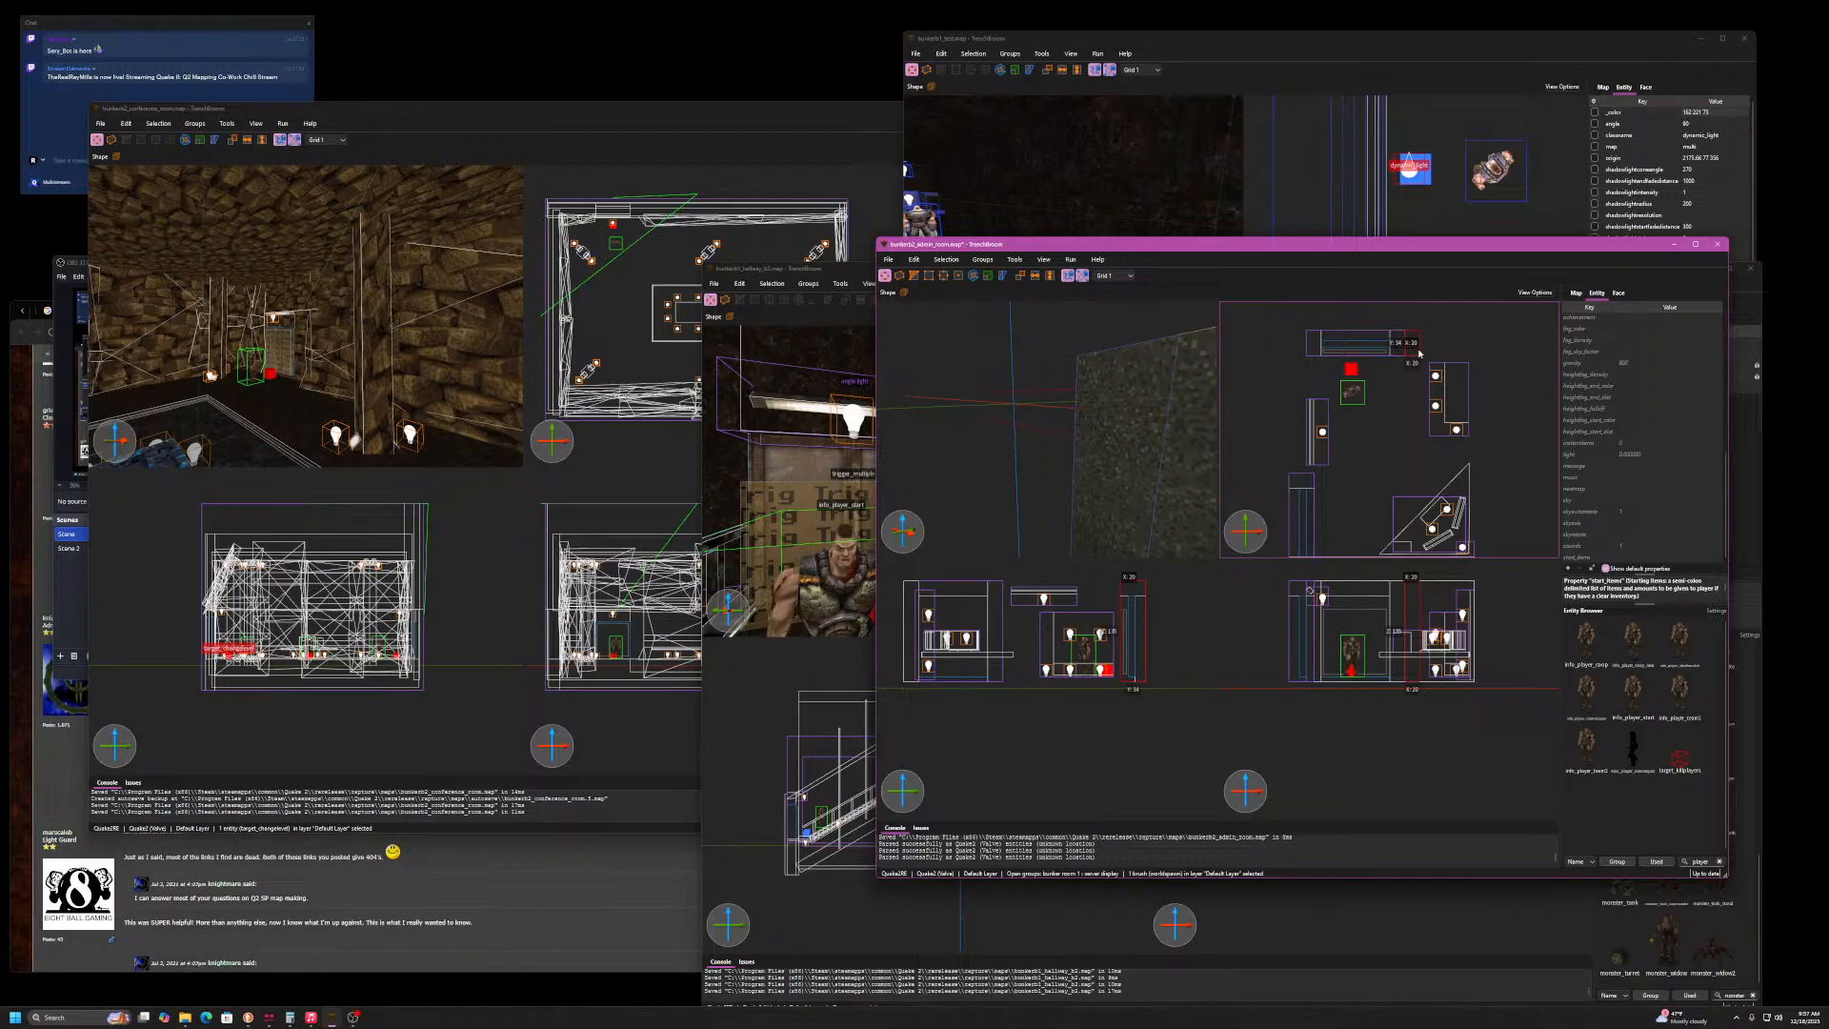
{"action": "left_click_drag", "start_coordinate": [1418, 352], "coordinate": [1515, 355]}
{"action": "mouse_move", "coordinate": [1509, 426]}
{"action": "right_mouse_down"}
{"action": "mouse_move", "coordinate": [1495, 356]}
{"action": "mouse_move", "coordinate": [1492, 415]}
{"action": "mouse_move", "coordinate": [1455, 428]}
{"action": "mouse_move", "coordinate": [1454, 408]}
{"action": "mouse_move", "coordinate": [1453, 428]}
{"action": "right_mouse_up"}
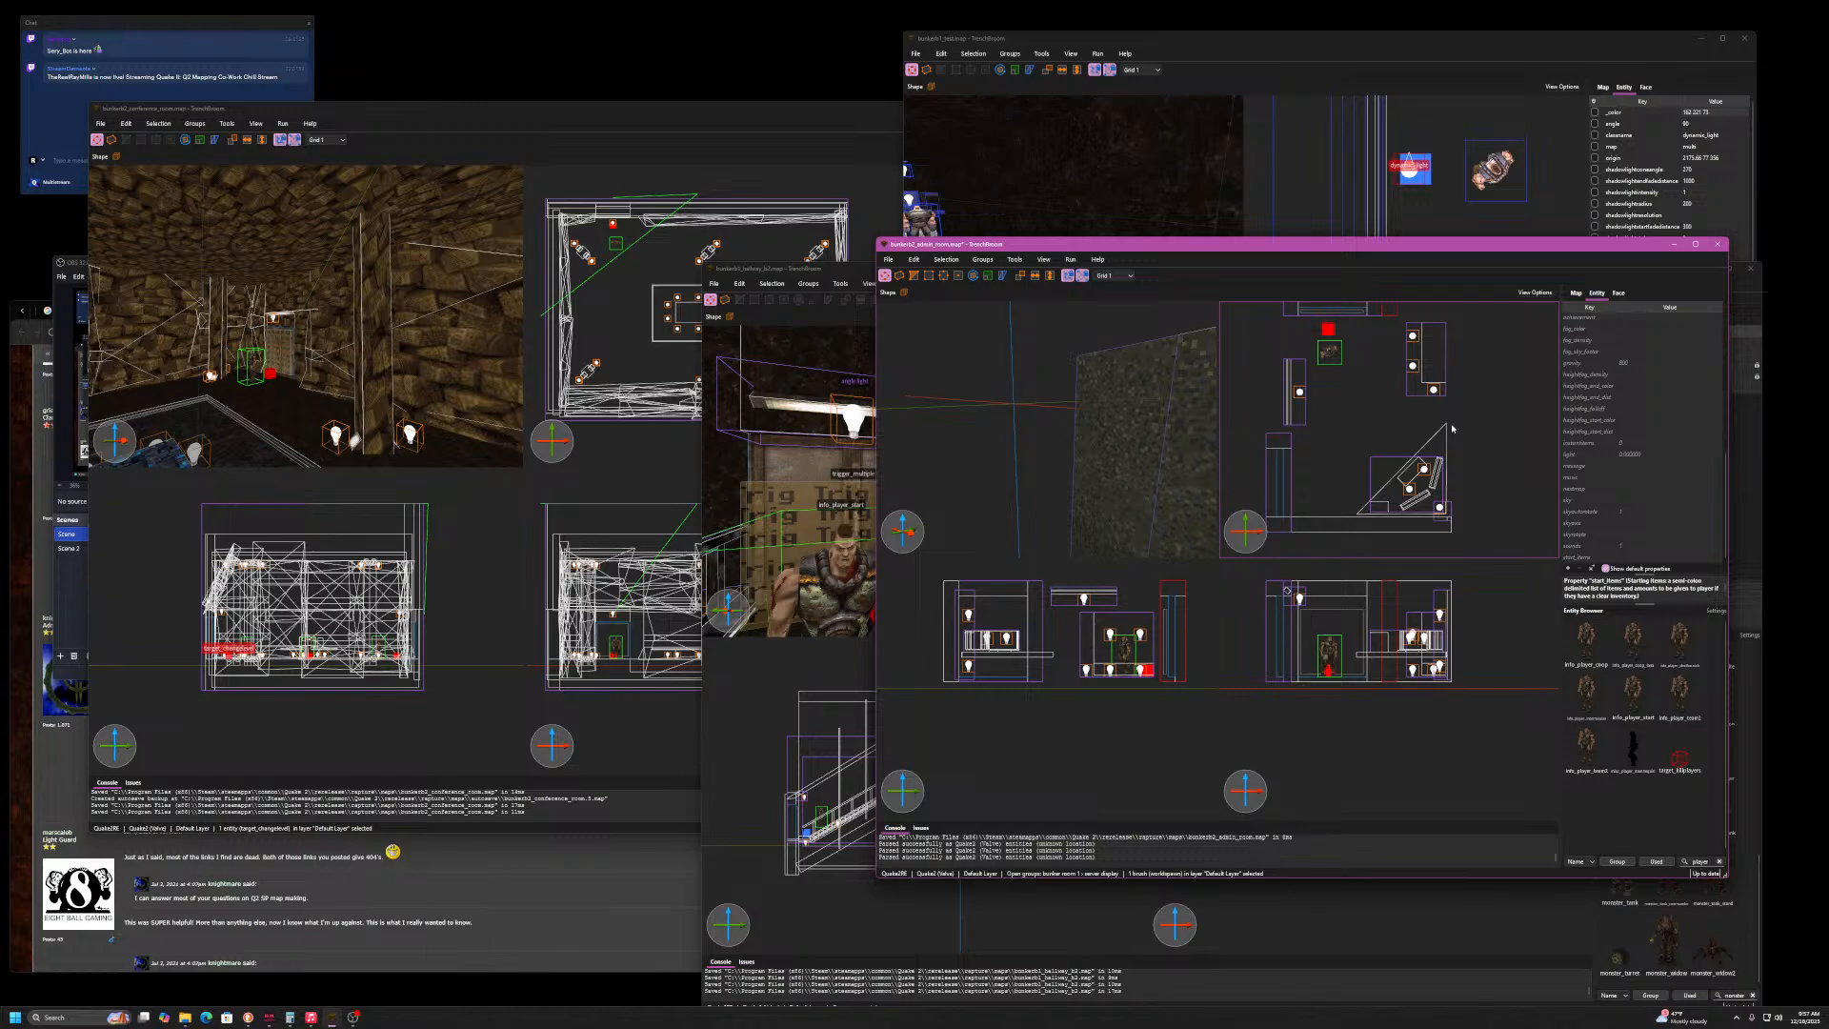
{"action": "right_click_drag", "start_coordinate": [1452, 429], "coordinate": [1438, 459]}
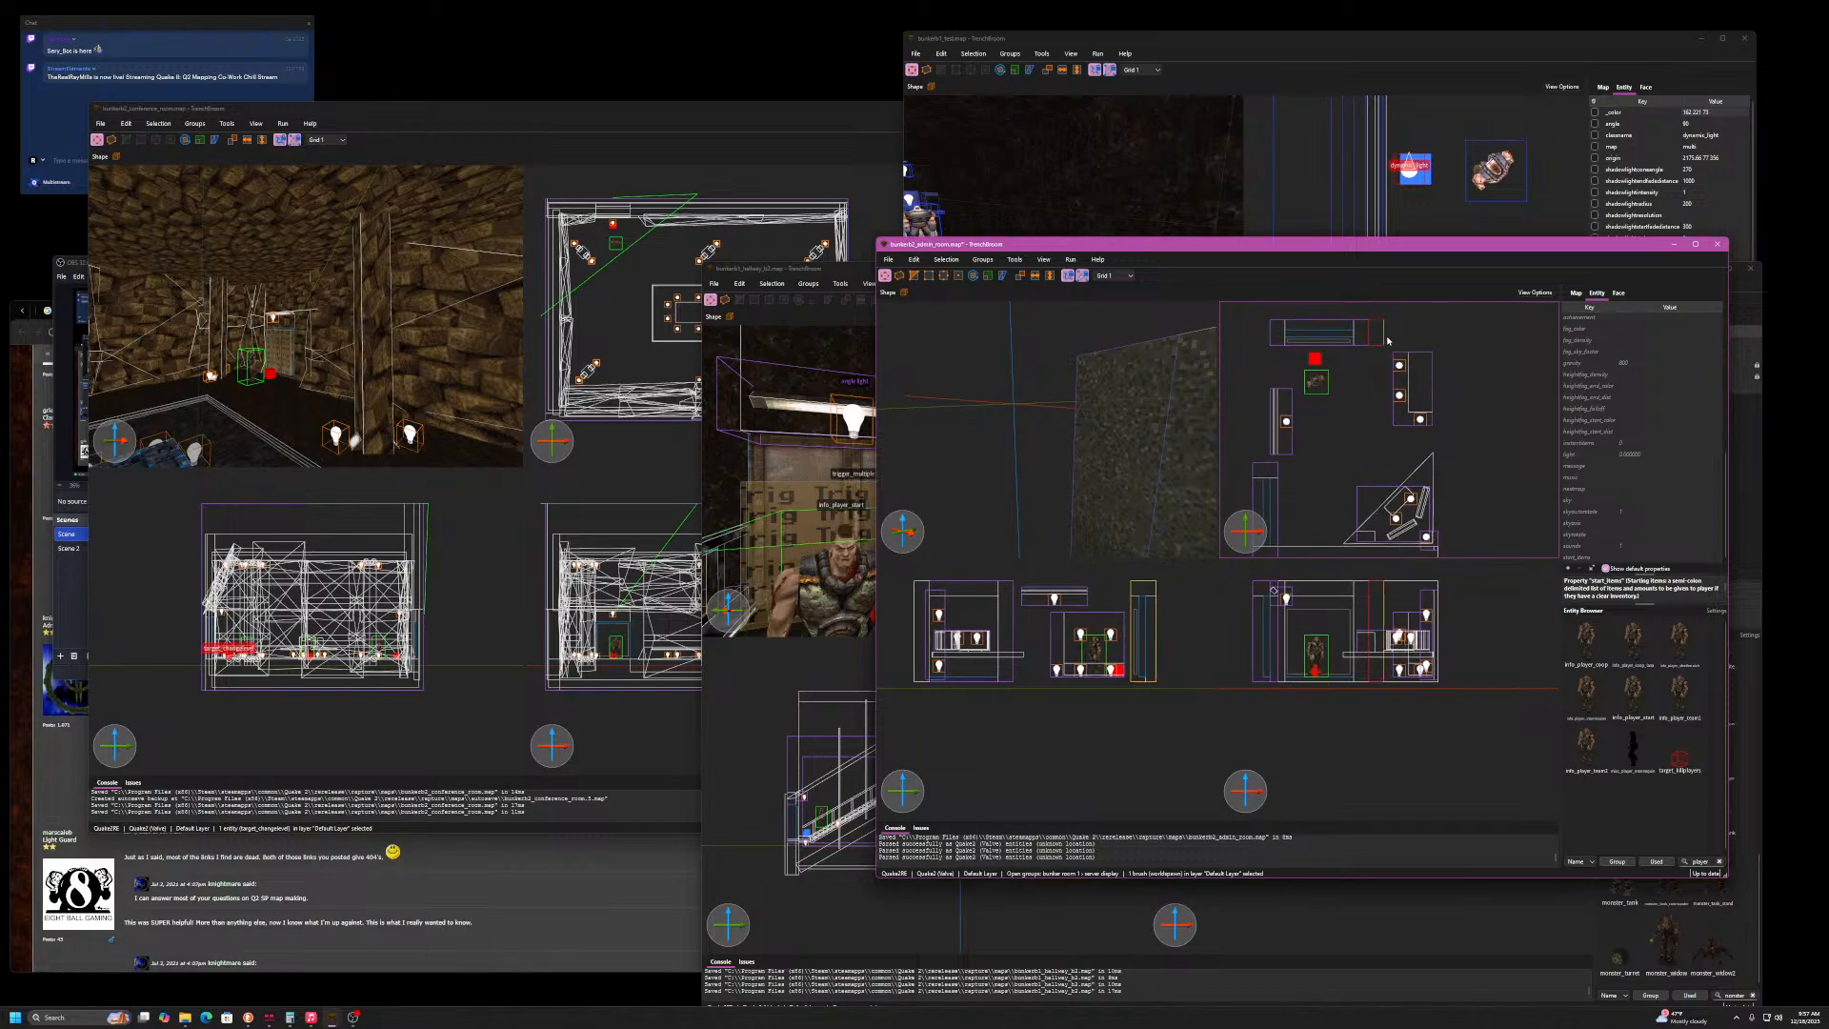
{"action": "left_click_drag", "start_coordinate": [1387, 345], "coordinate": [1439, 351]}
{"action": "mouse_move", "coordinate": [1329, 504]}
{"action": "right_mouse_down"}
{"action": "mouse_move", "coordinate": [1342, 444]}
{"action": "mouse_move", "coordinate": [1321, 487]}
{"action": "right_mouse_up"}
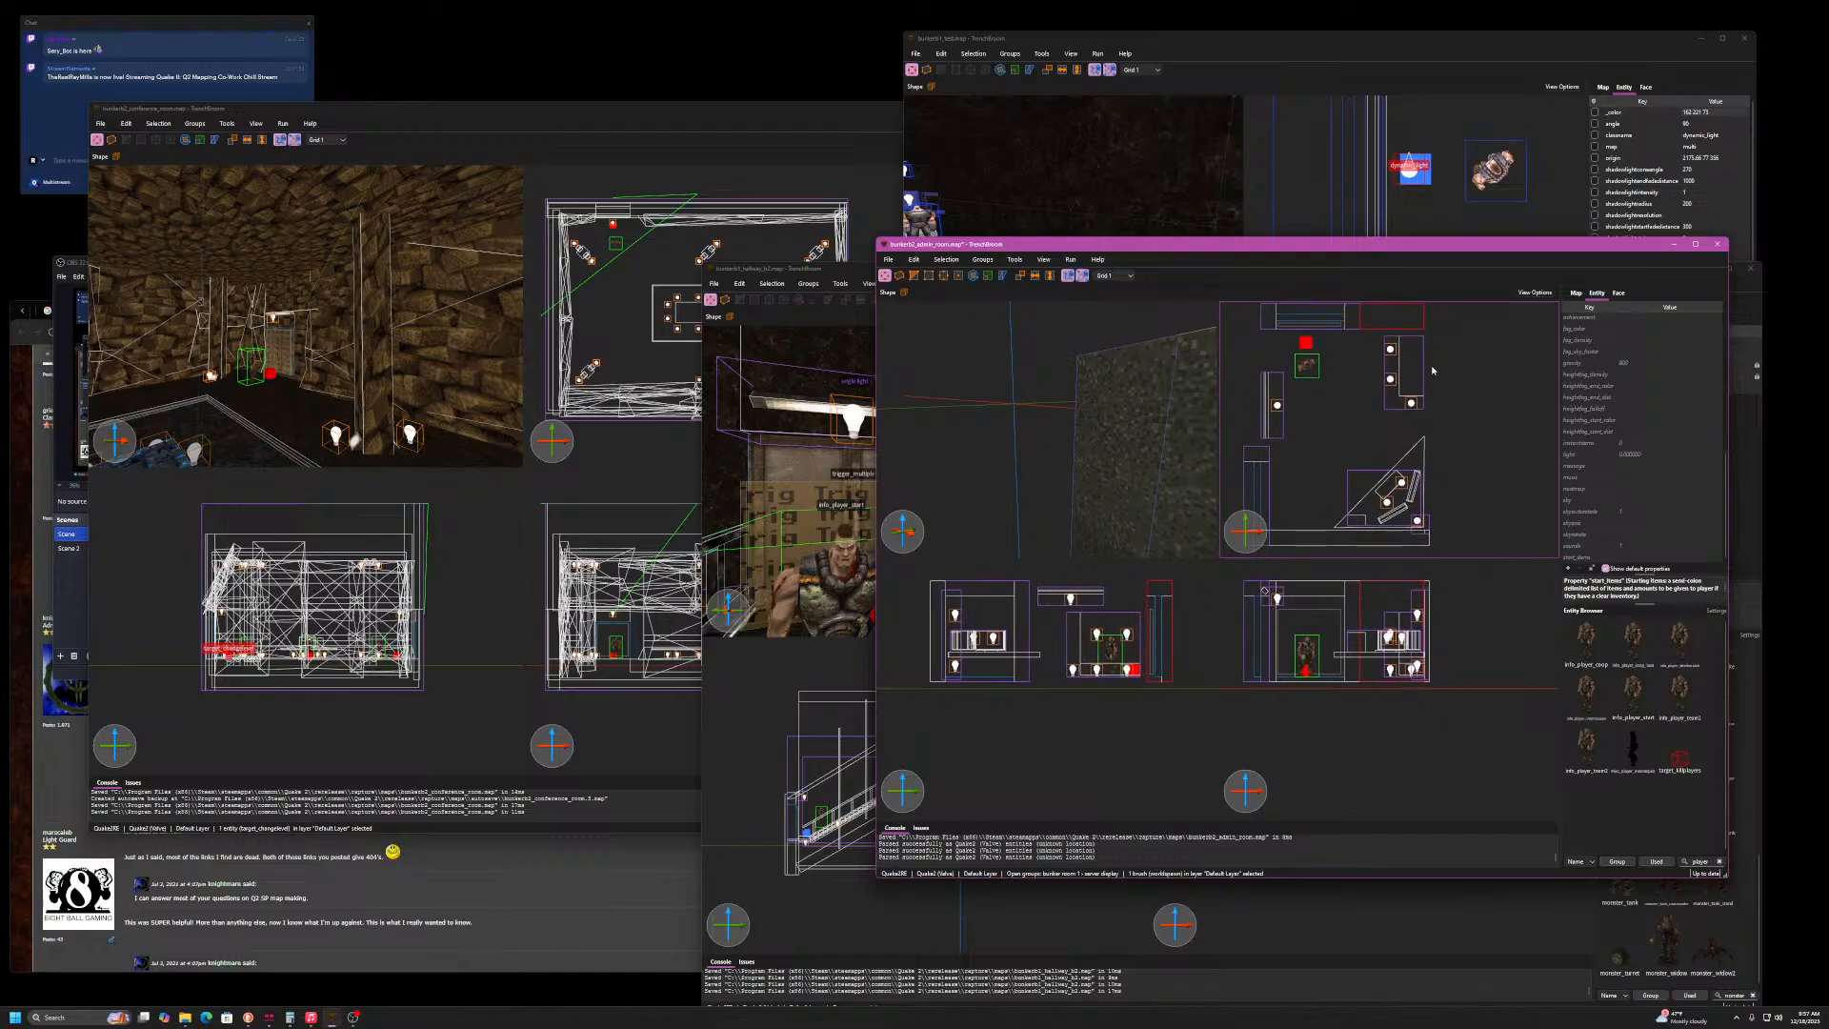
{"action": "right_click_drag", "start_coordinate": [1446, 418], "coordinate": [1395, 442]}
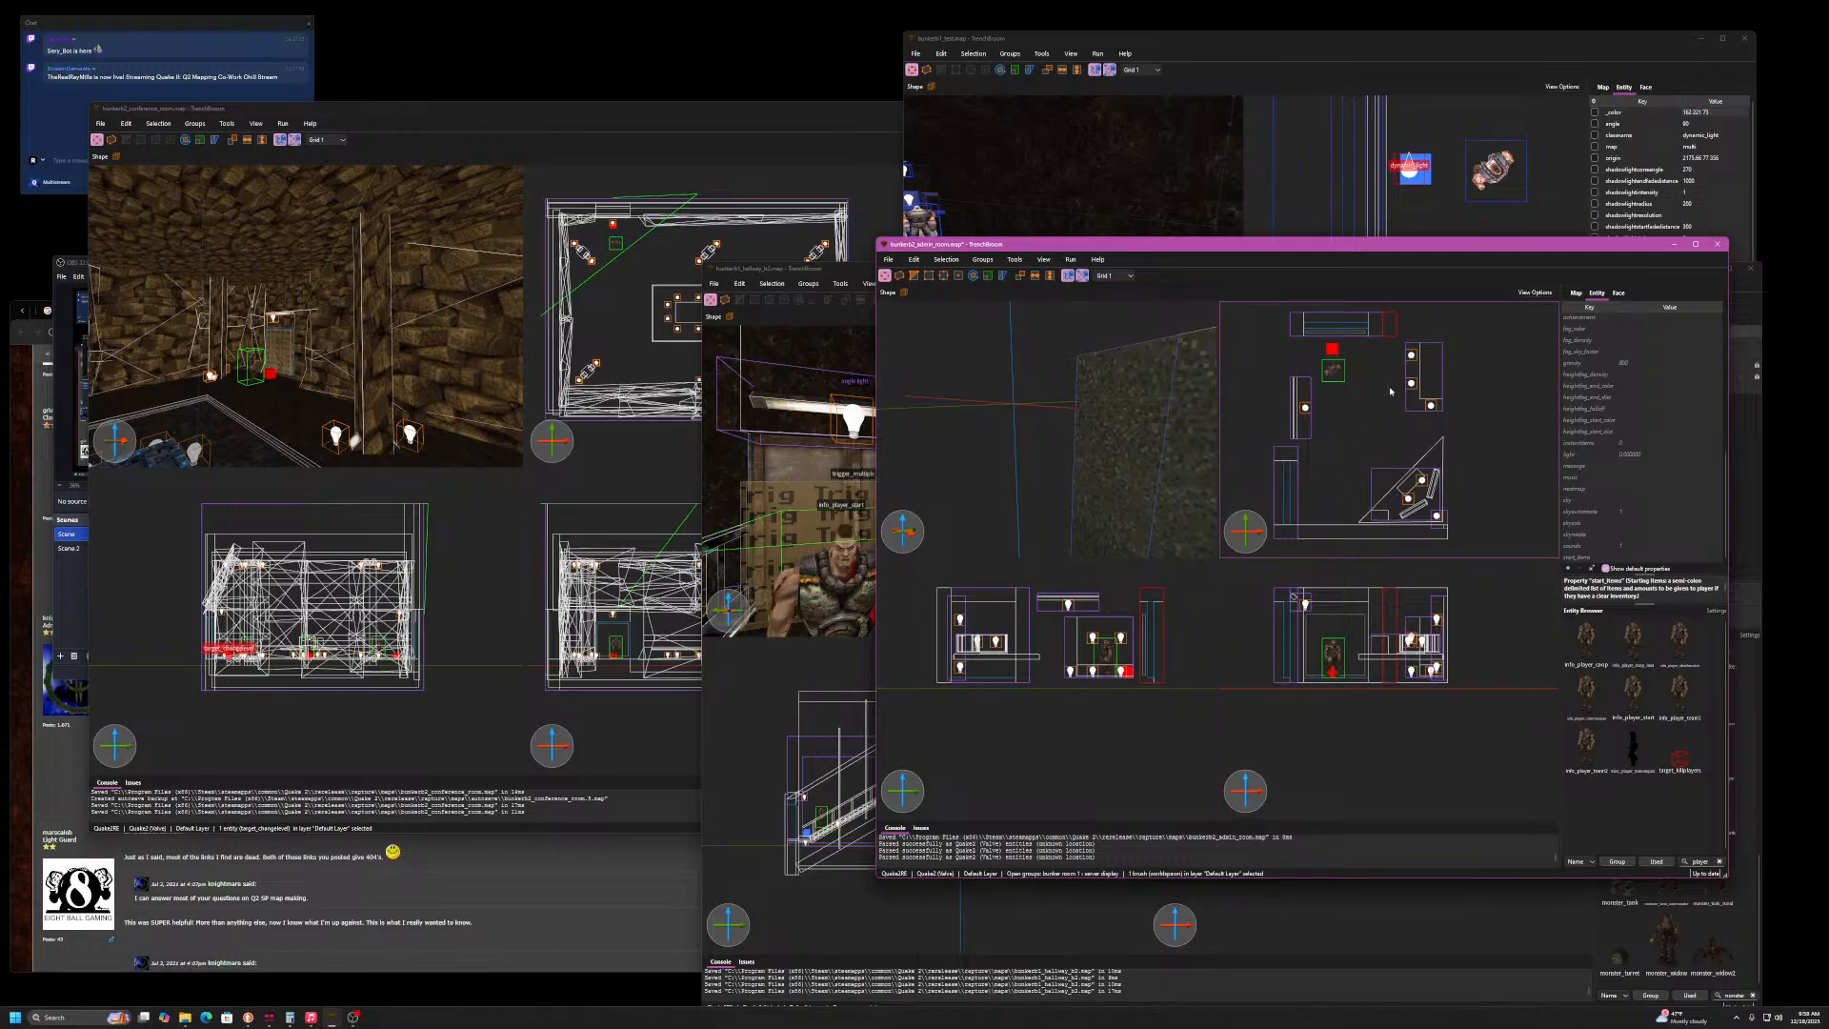
{"action": "left_click_drag", "start_coordinate": [1451, 327], "coordinate": [1462, 328]}
{"action": "right_click_drag", "start_coordinate": [1459, 442], "coordinate": [1469, 436]}
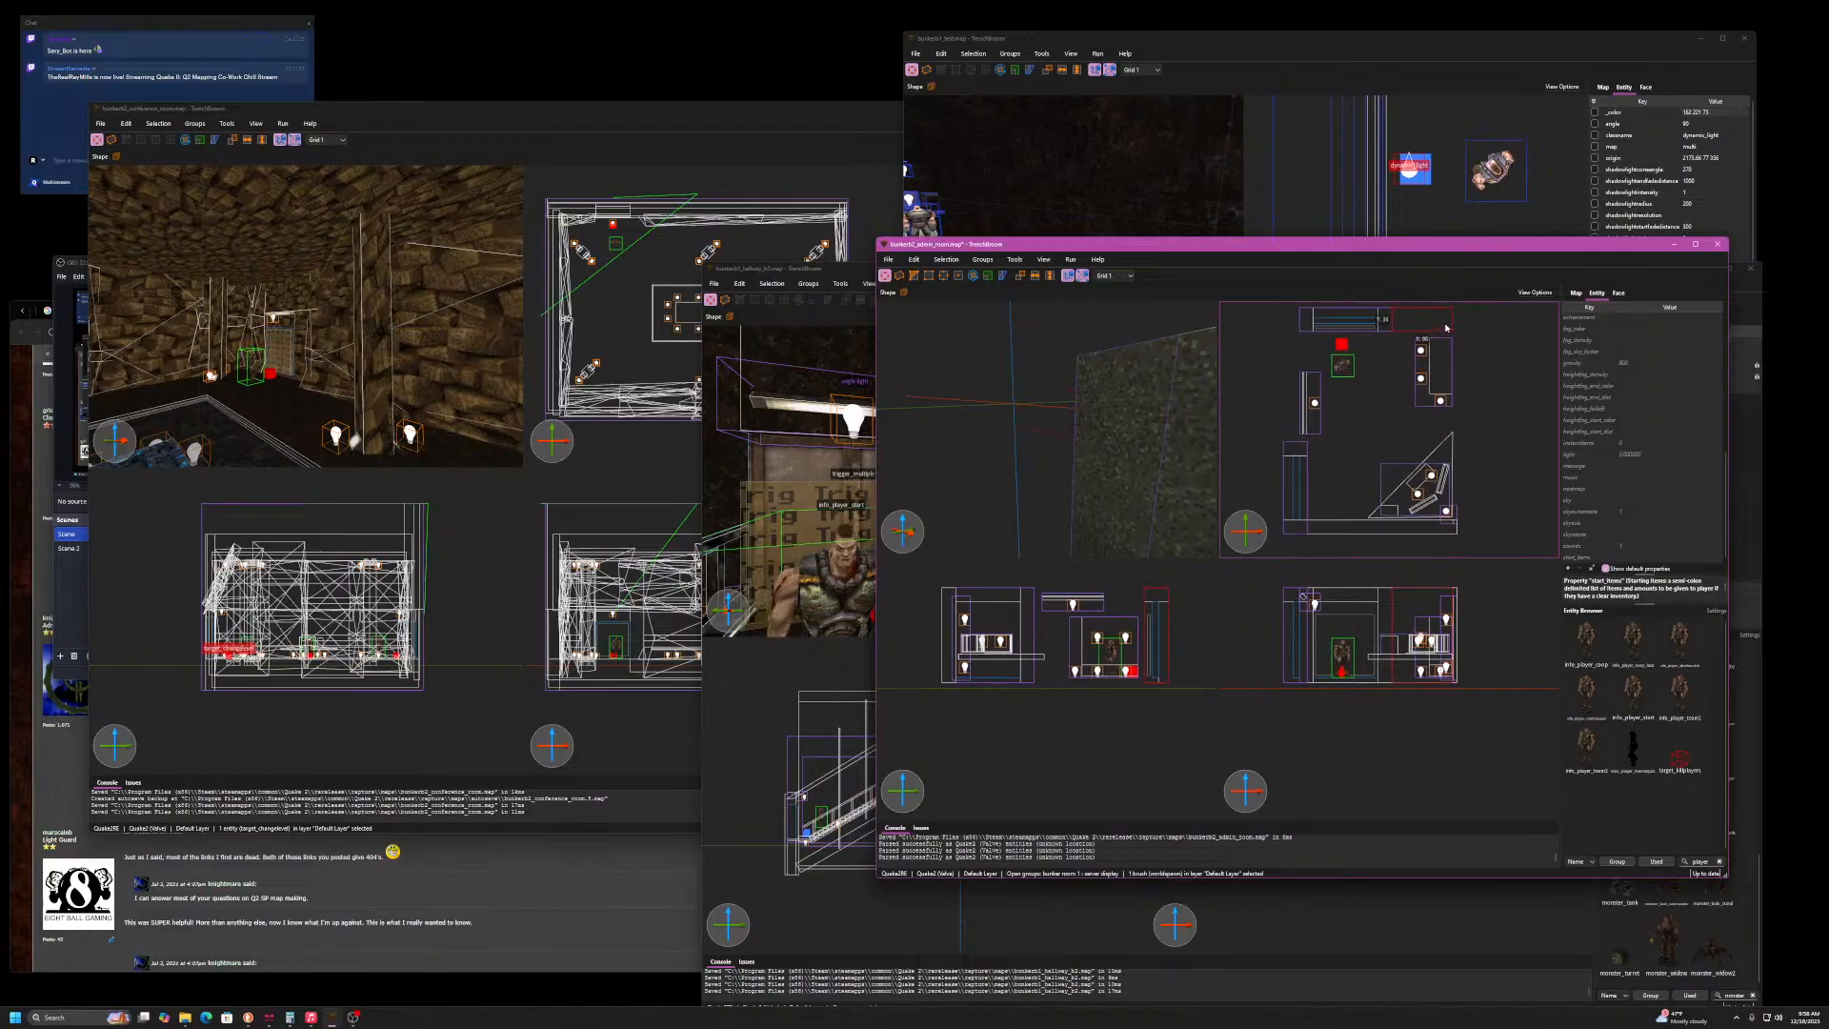
- Duplicate the new wall down to the corner computer desk and thicken the long wall there to match the copy
{"action": "mouse_move", "coordinate": [1431, 330]}
{"action": "left_mouse_down", "text": "ctrl"}
{"action": "mouse_move", "coordinate": [1441, 571]}
{"action": "mouse_move", "coordinate": [1445, 535]}
{"action": "left_mouse_up", "text": "ctrl"}
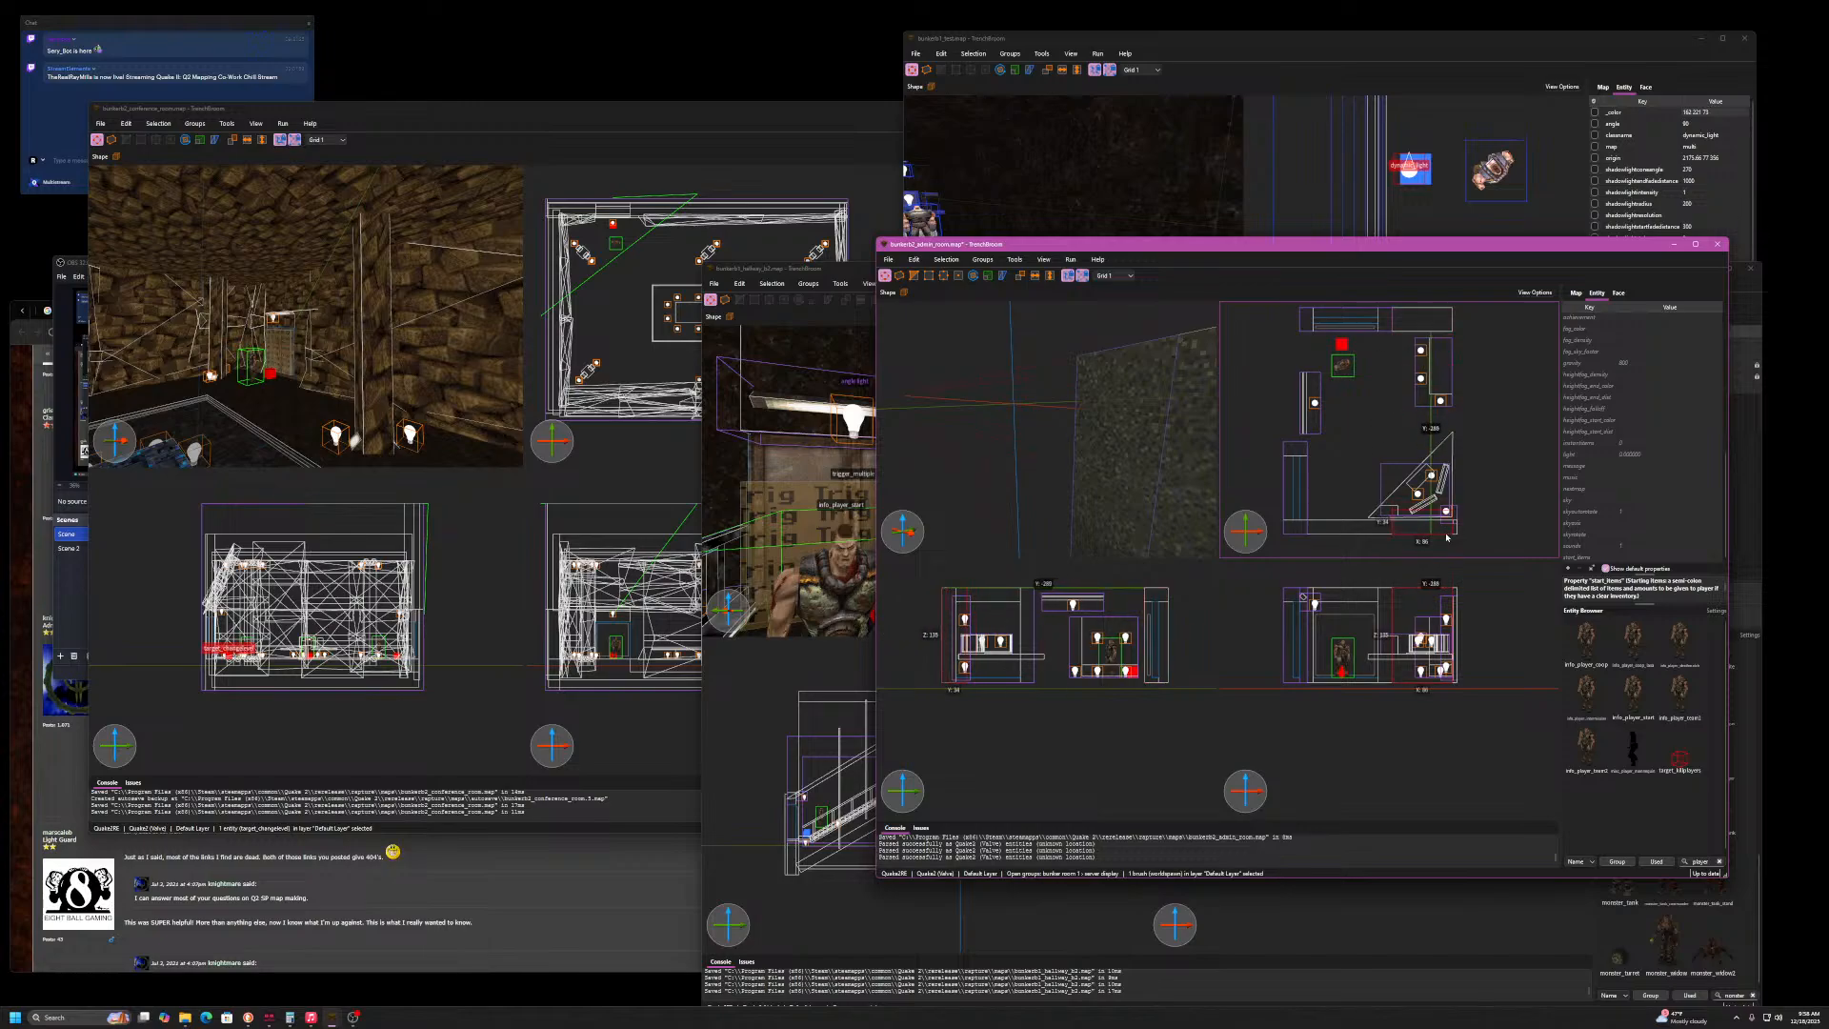
{"action": "left_click", "coordinate": [1337, 527]}
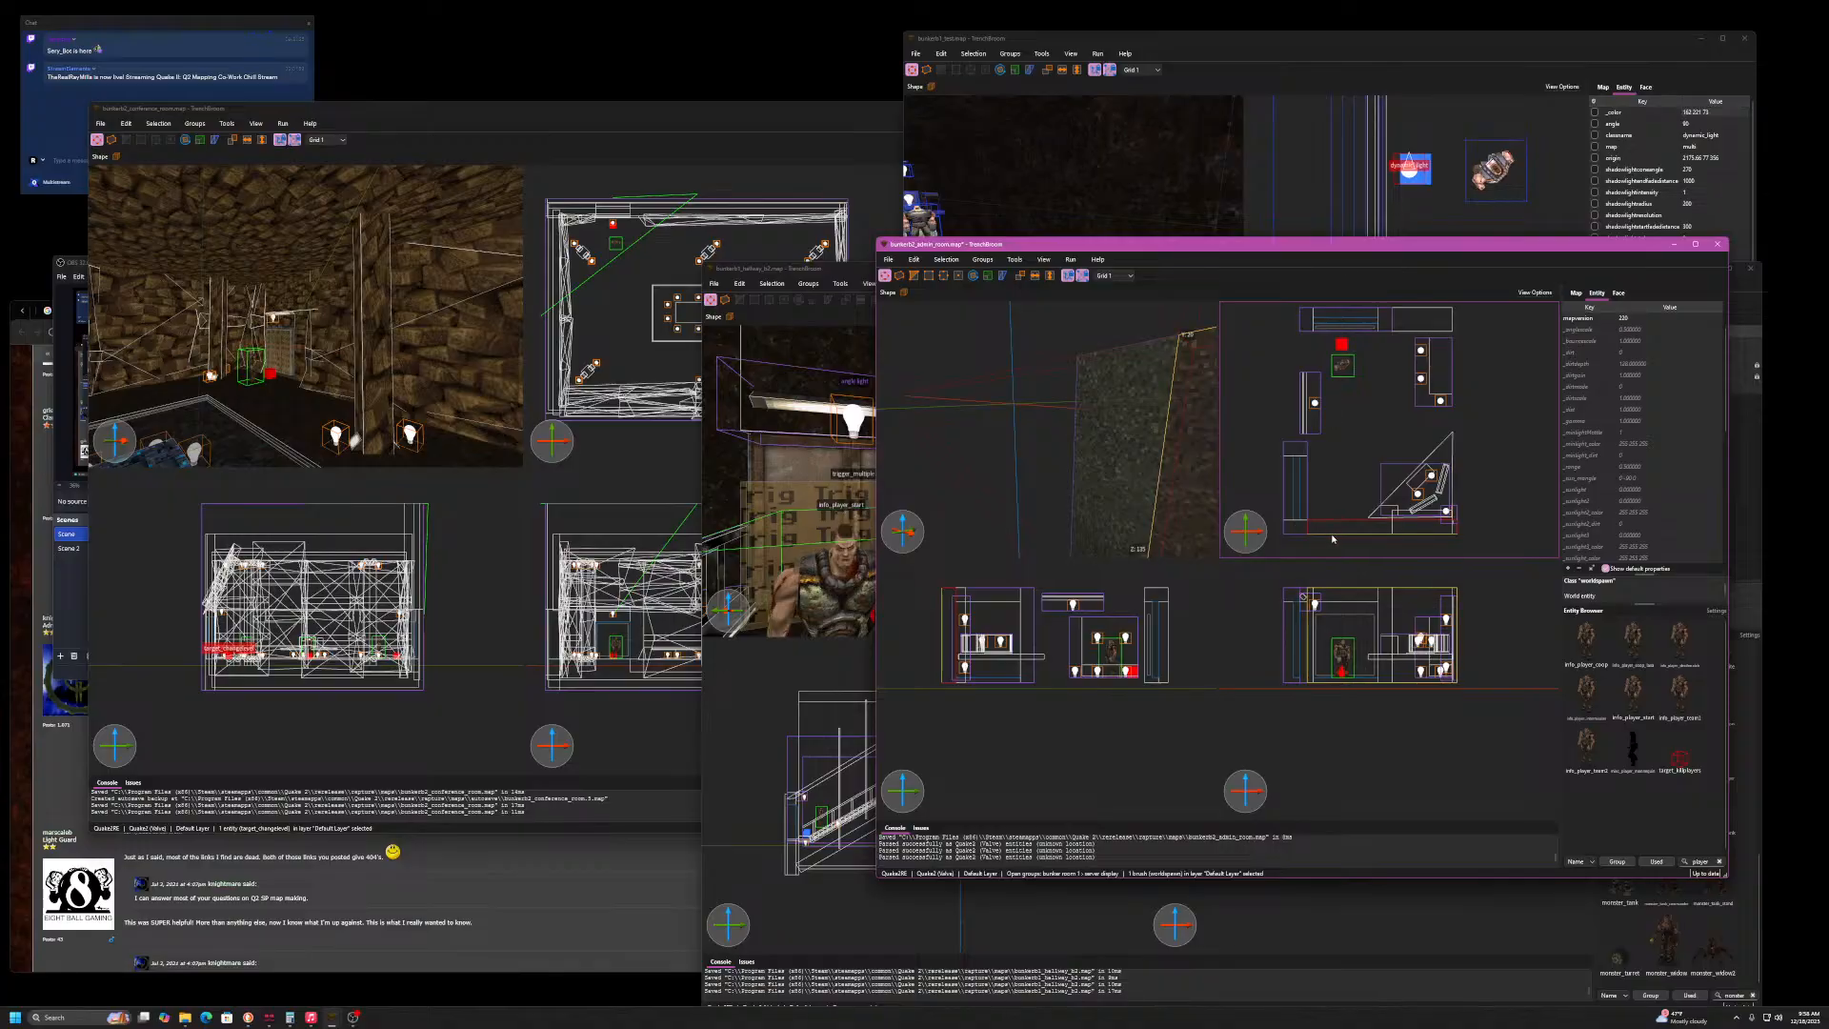
{"action": "left_click", "coordinate": [1420, 527]}
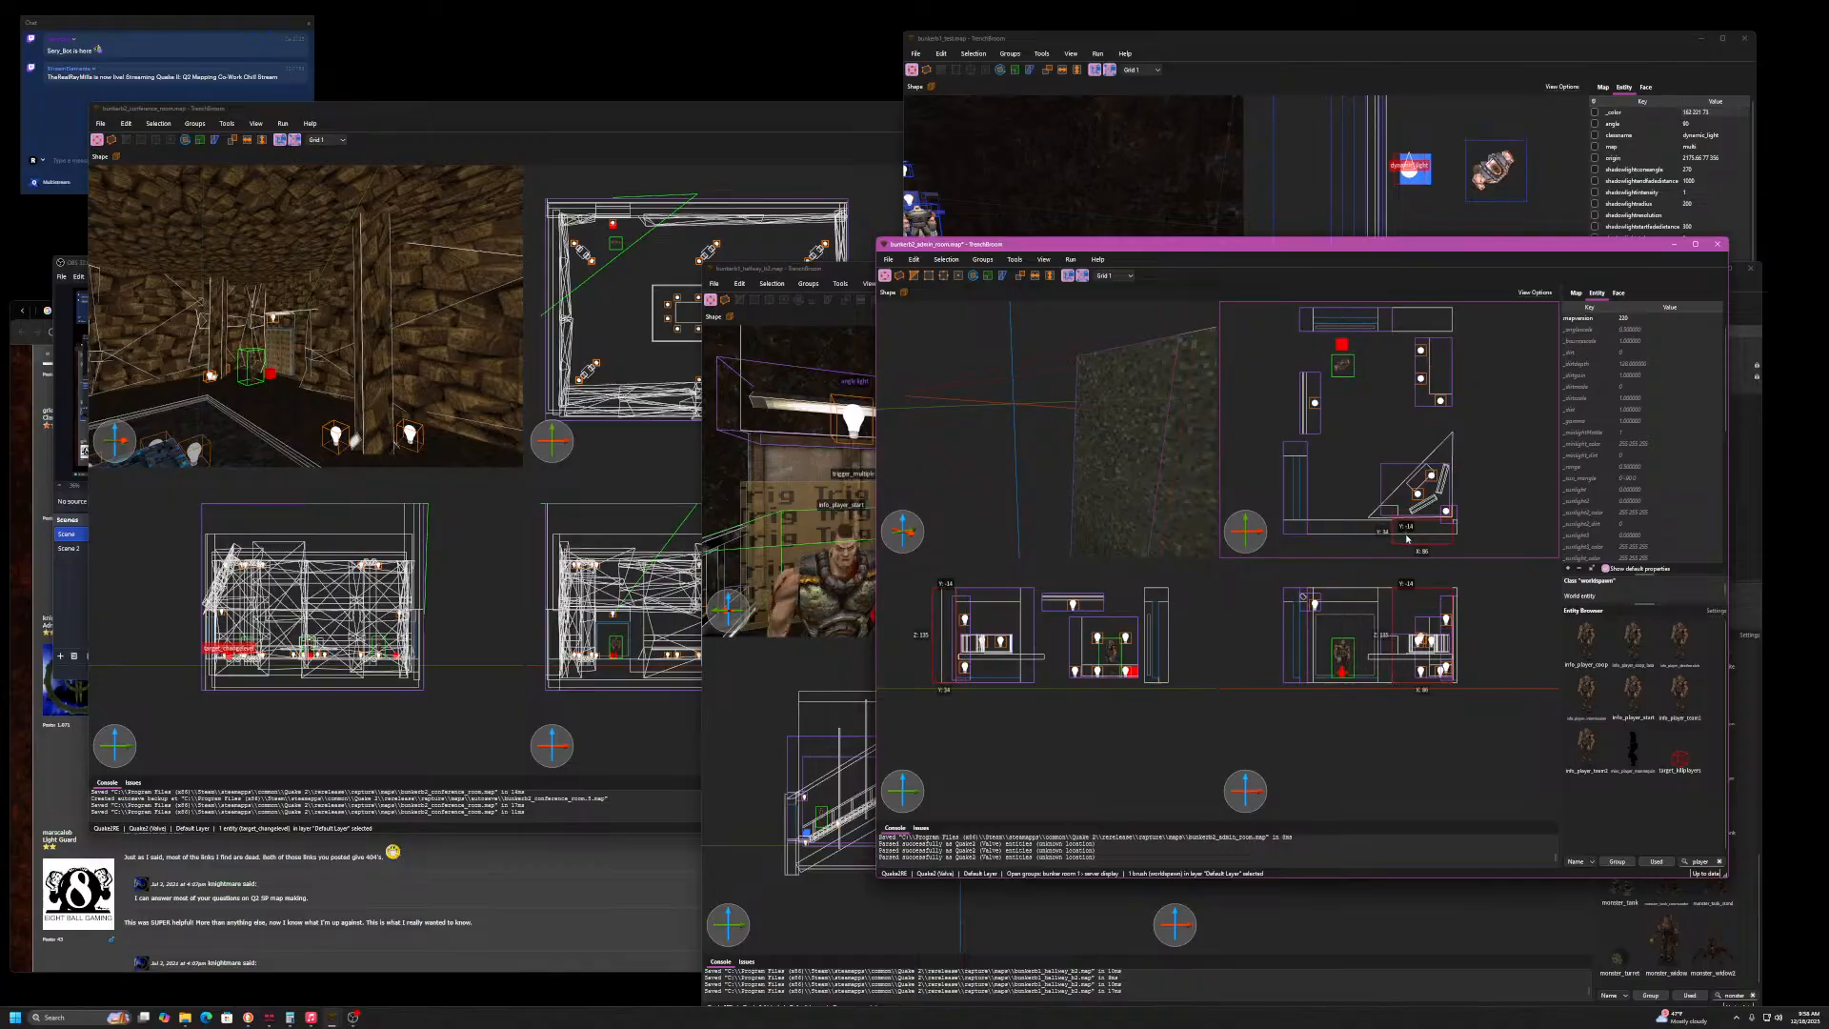
{"action": "left_click", "coordinate": [1364, 535]}
{"action": "left_click", "coordinate": [1411, 534]}
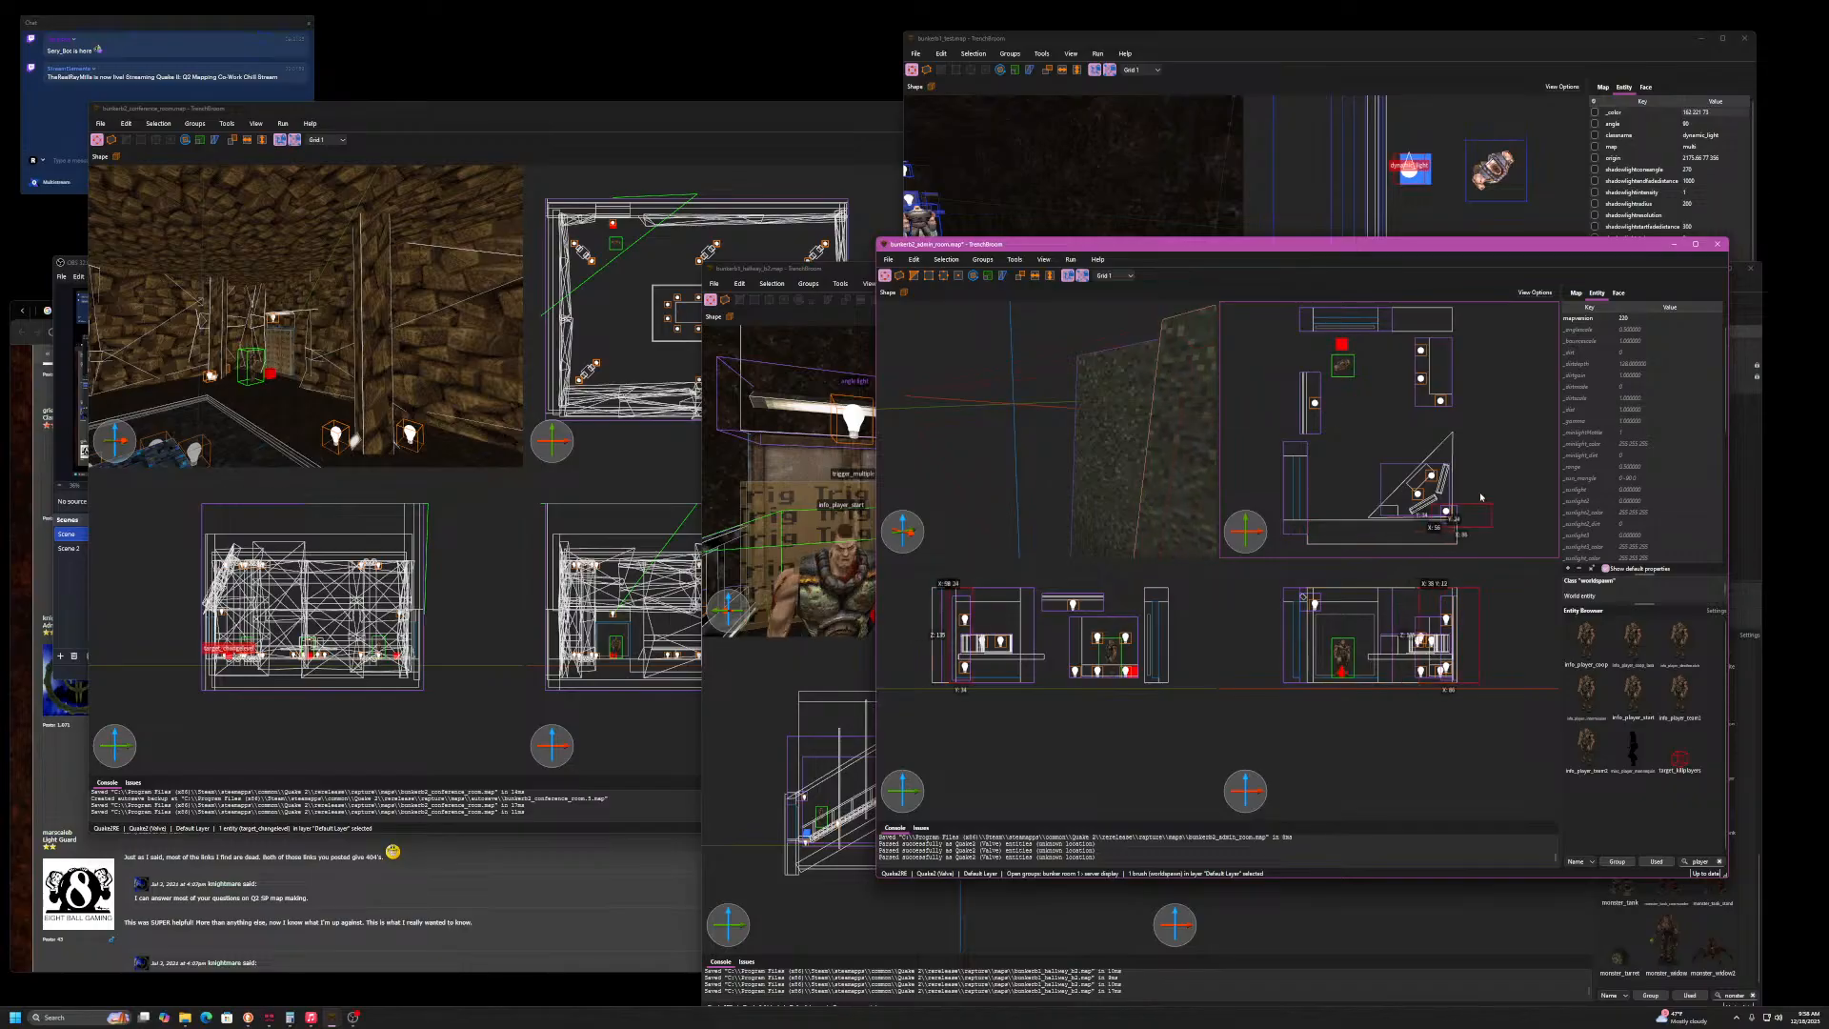
- Rotate the duplicated wall a quarter turn and stretch it along the open side behind both desks, from one end wall to the other
{"action": "key", "text": "r"}
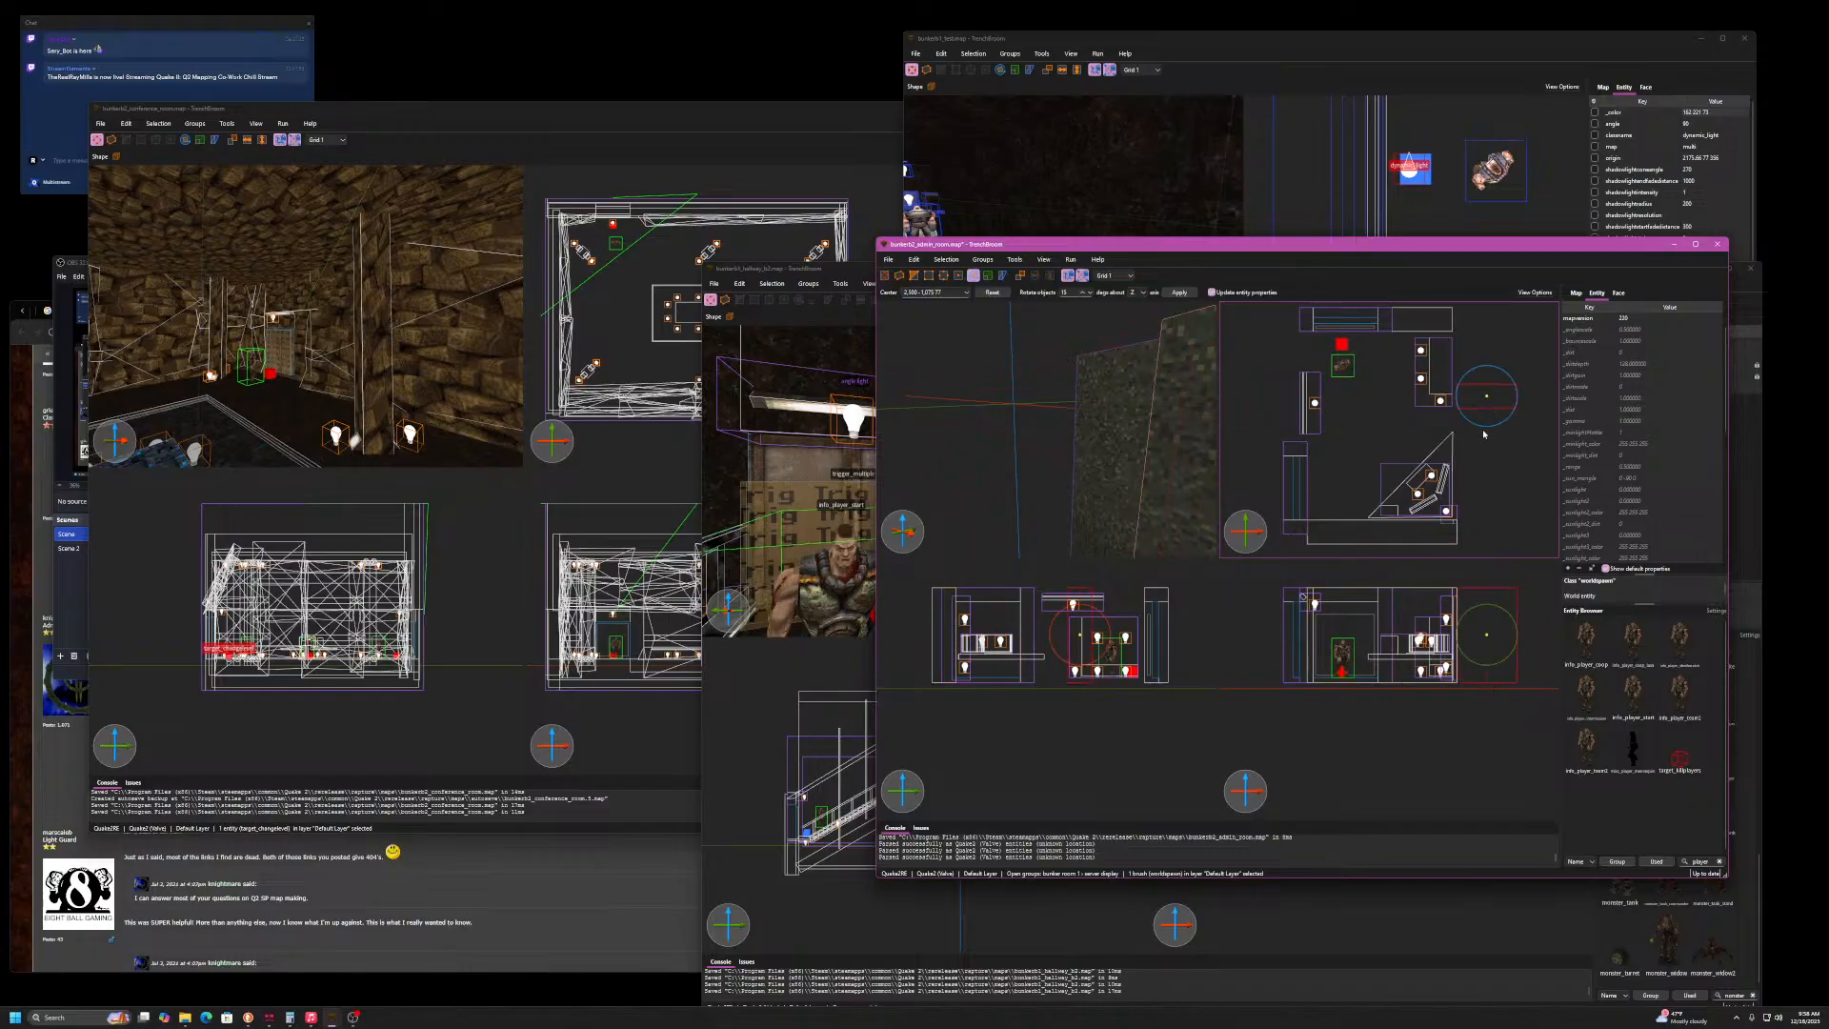
{"action": "left_click_drag", "start_coordinate": [1485, 433], "coordinate": [1521, 402]}
{"action": "key", "text": "r"}
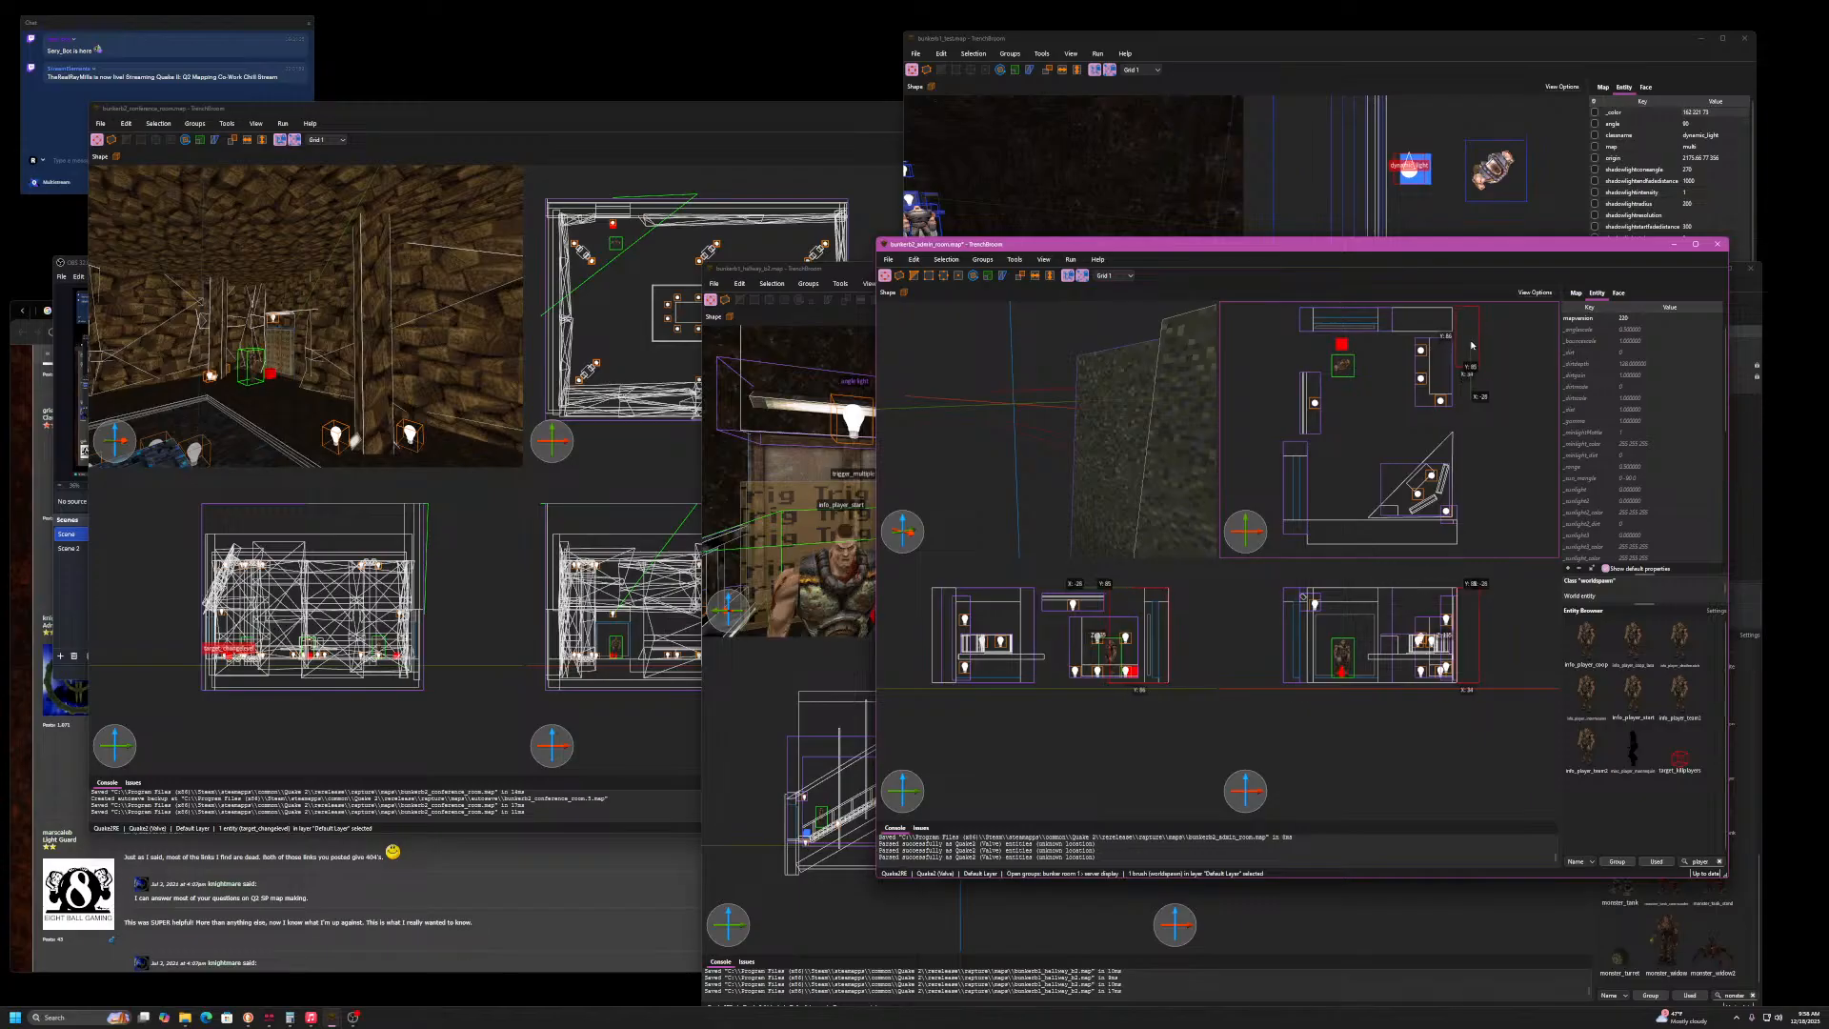
{"action": "scroll", "coordinate": [1467, 343], "scroll_direction": "up", "scroll_amount": 5}
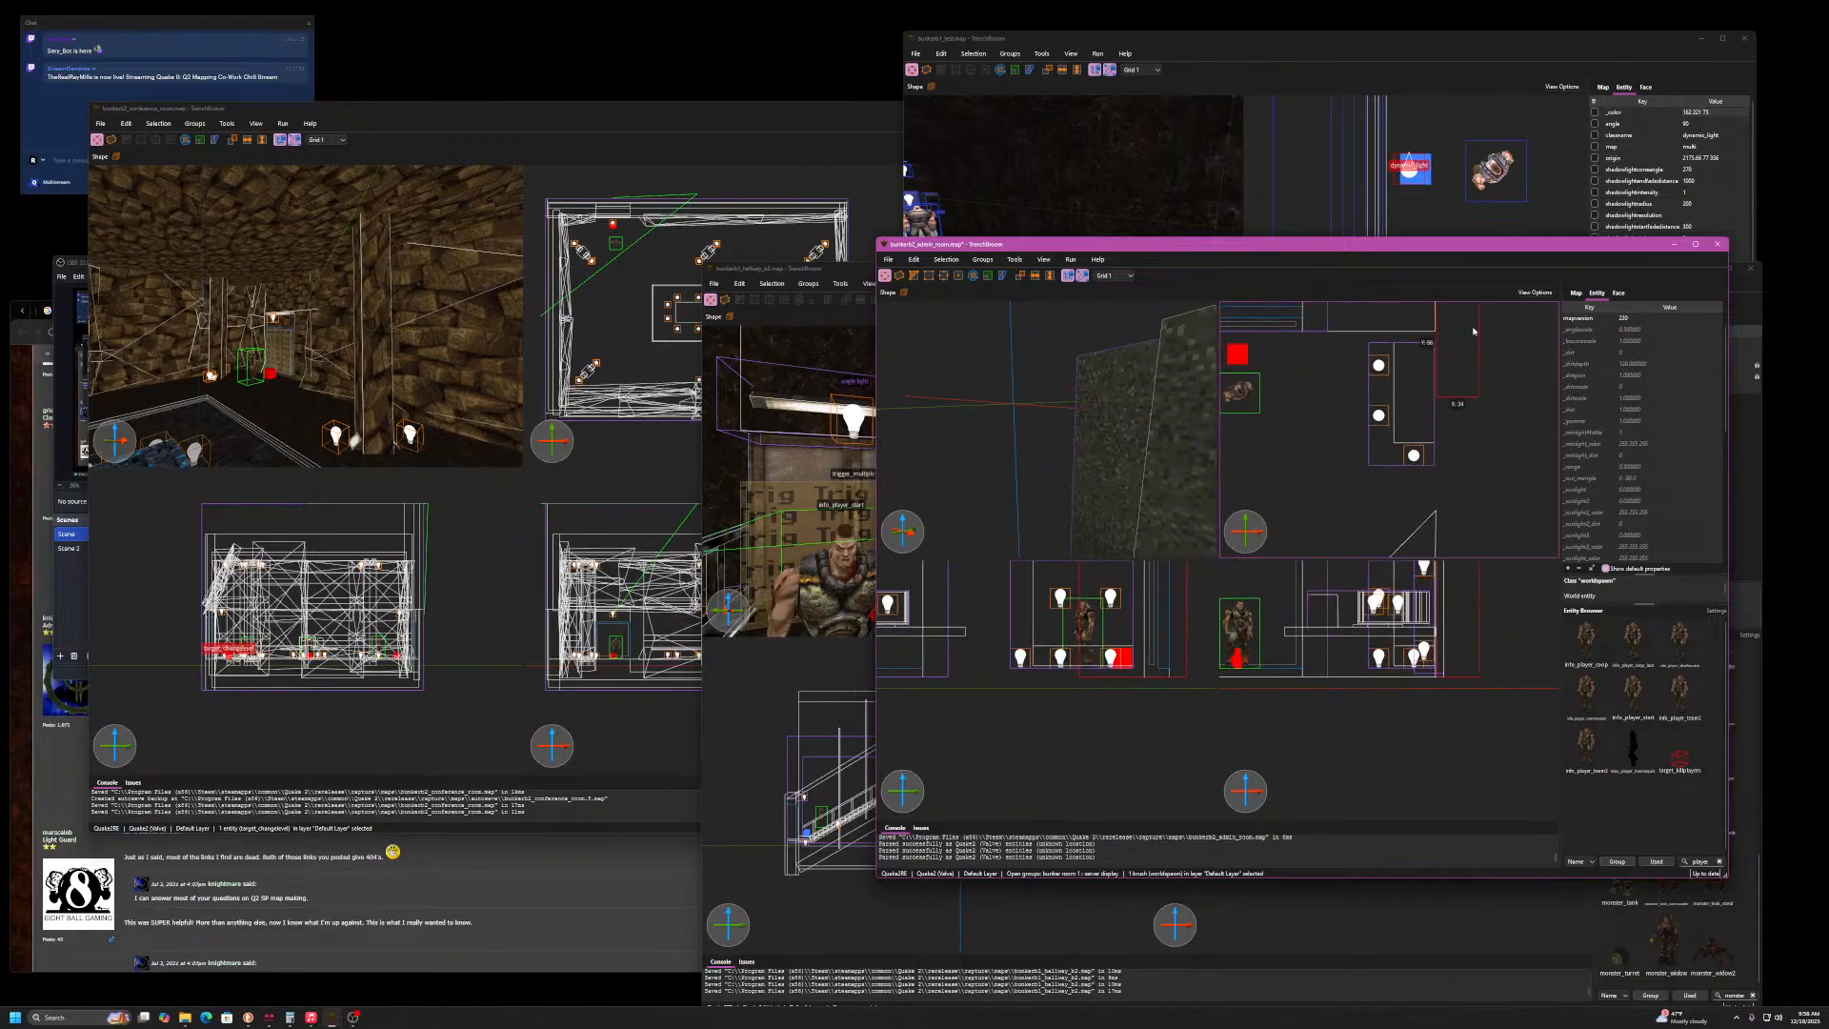
{"action": "scroll", "coordinate": [1467, 338], "scroll_direction": "down", "scroll_amount": 5}
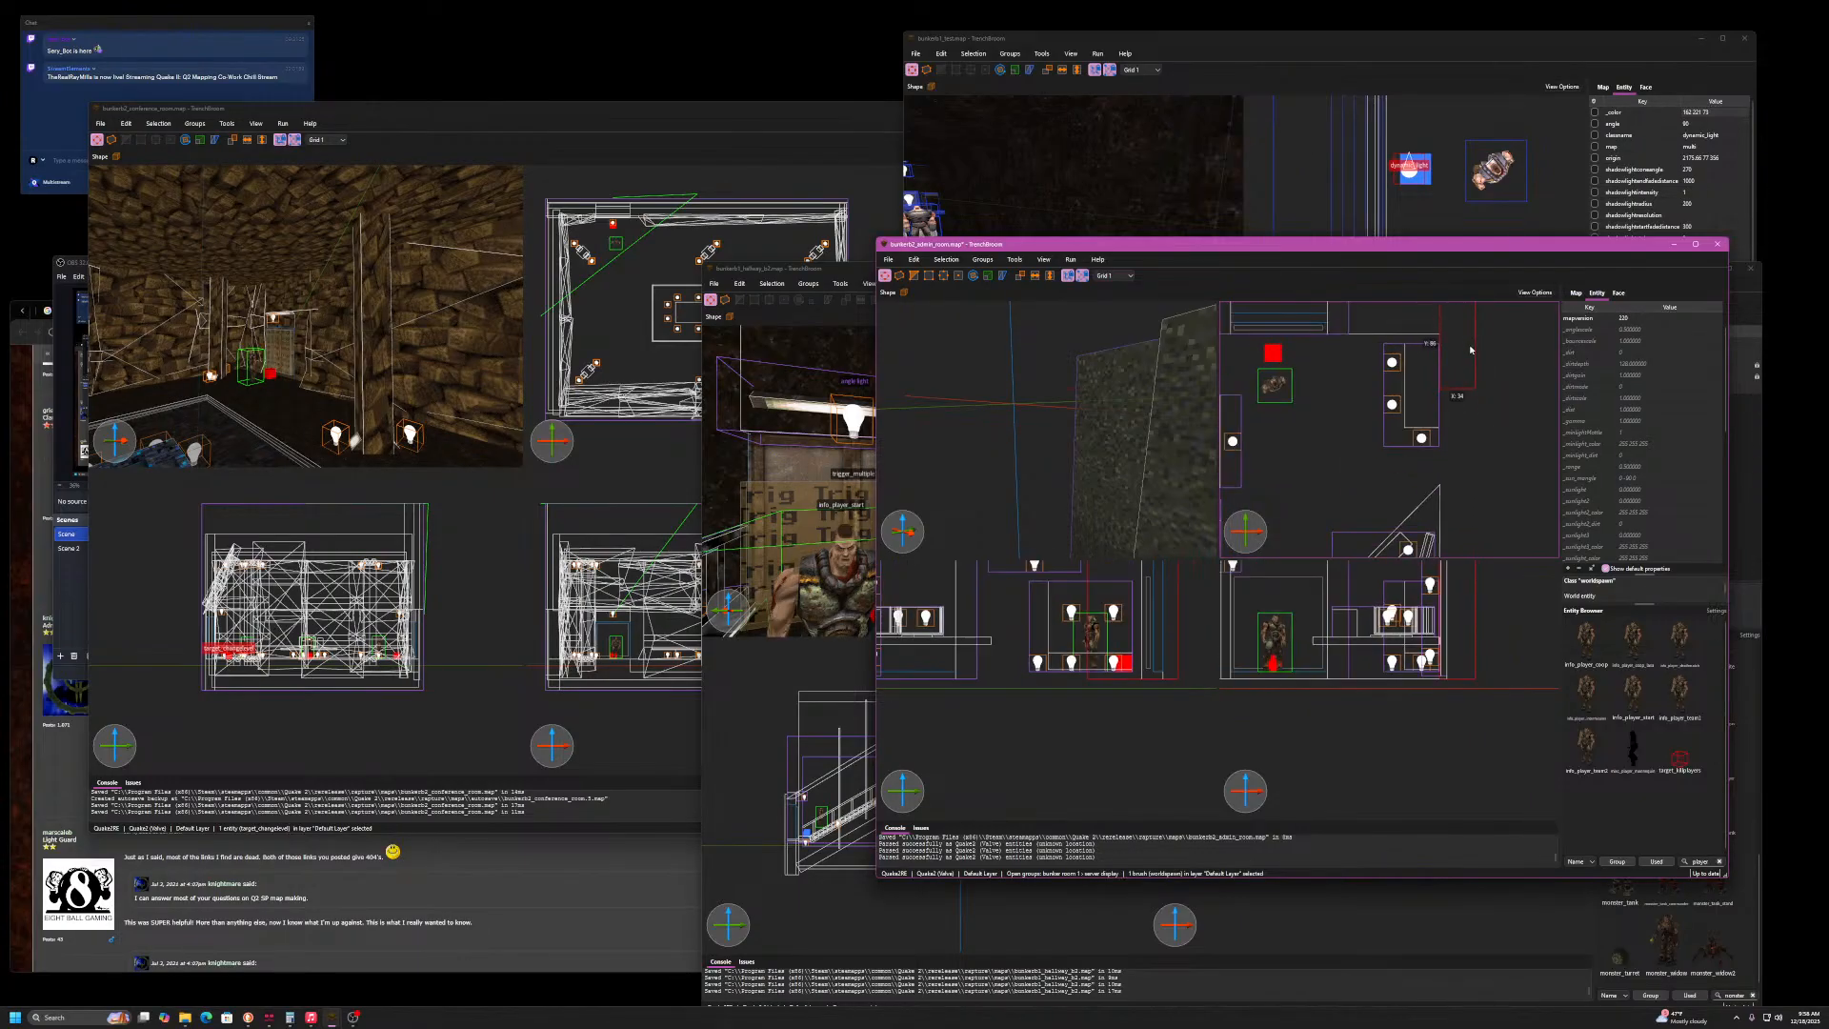
{"action": "left_click_drag", "start_coordinate": [1473, 376], "coordinate": [1473, 564]}
- Create a ceiling brush on top of the wall behind the corner computer desk and stretch it over the whole room
{"action": "key", "text": "Escape"}
{"action": "left_click", "coordinate": [1431, 551]}
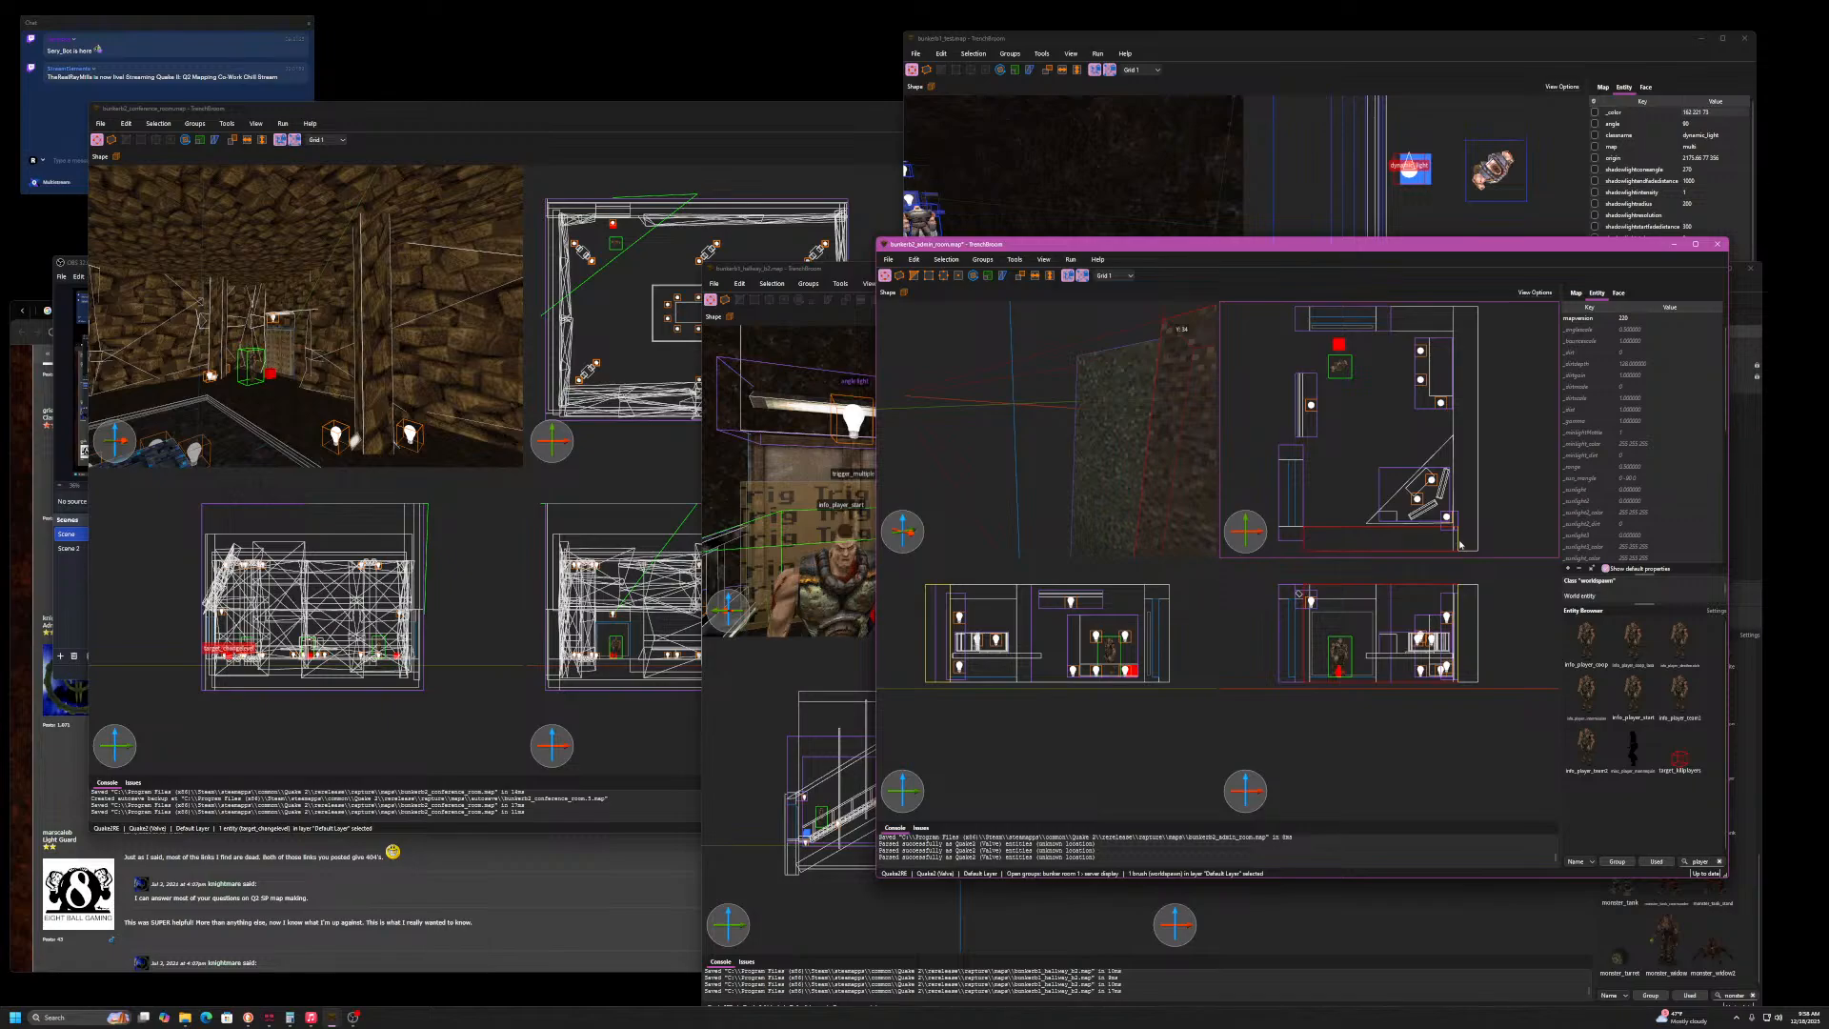
{"action": "scroll", "coordinate": [1497, 450], "scroll_direction": "down", "scroll_amount": 4}
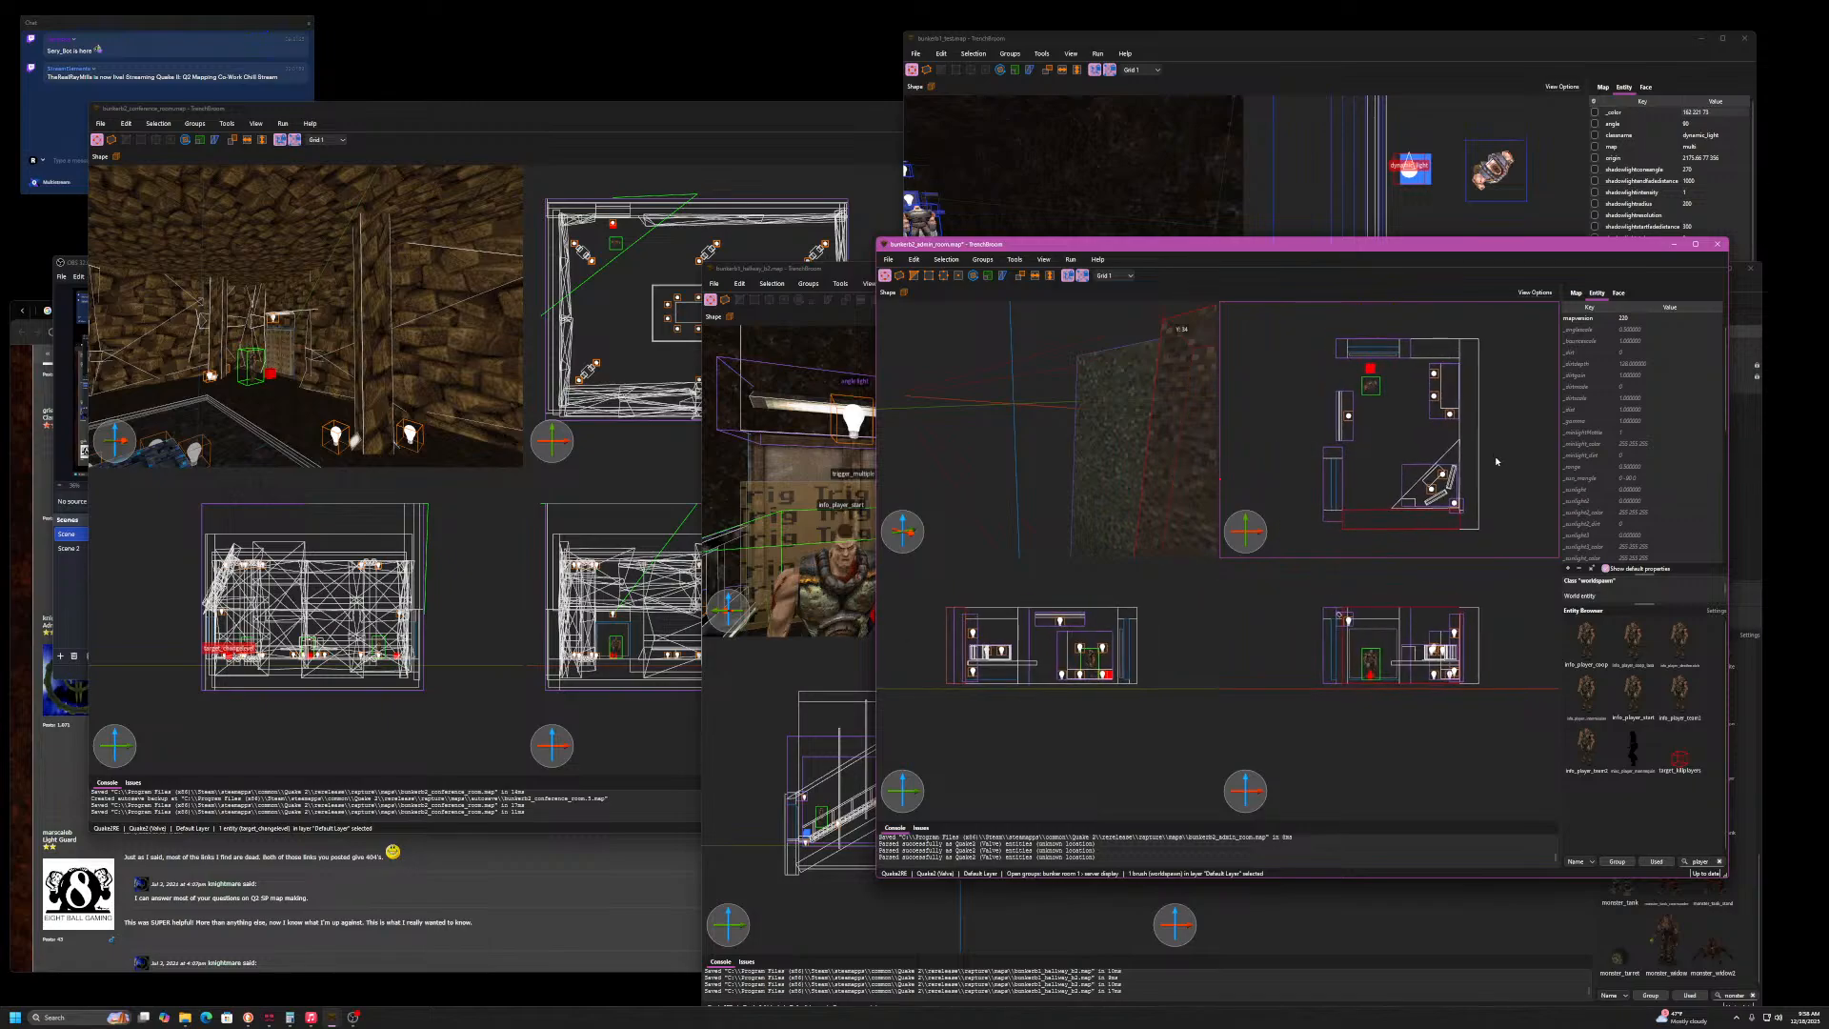
{"action": "mouse_move", "coordinate": [1139, 351]}
{"action": "right_mouse_down"}
{"action": "mouse_move", "coordinate": [1123, 345]}
{"action": "mouse_move", "coordinate": [1307, 366]}
{"action": "mouse_move", "coordinate": [1132, 363]}
{"action": "mouse_move", "coordinate": [1278, 366]}
{"action": "mouse_move", "coordinate": [1344, 391]}
{"action": "right_mouse_up"}
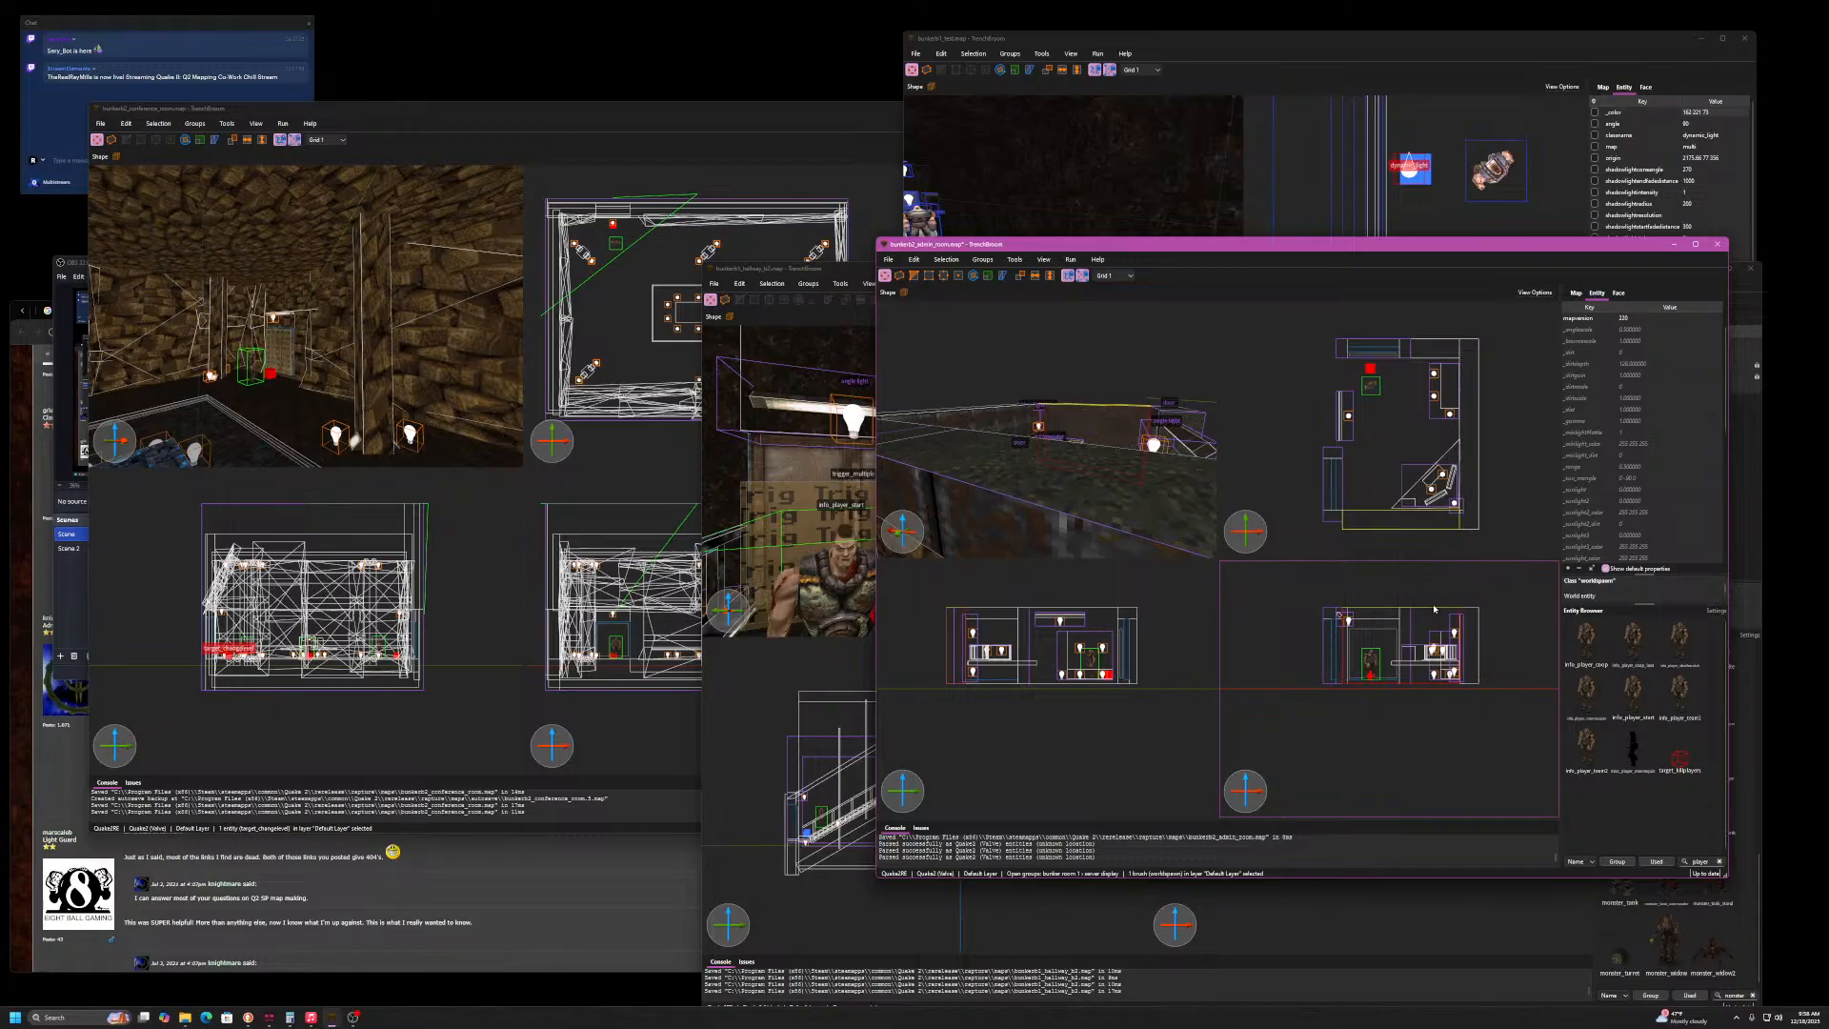
{"action": "left_click_drag", "start_coordinate": [1435, 602], "coordinate": [1437, 600]}
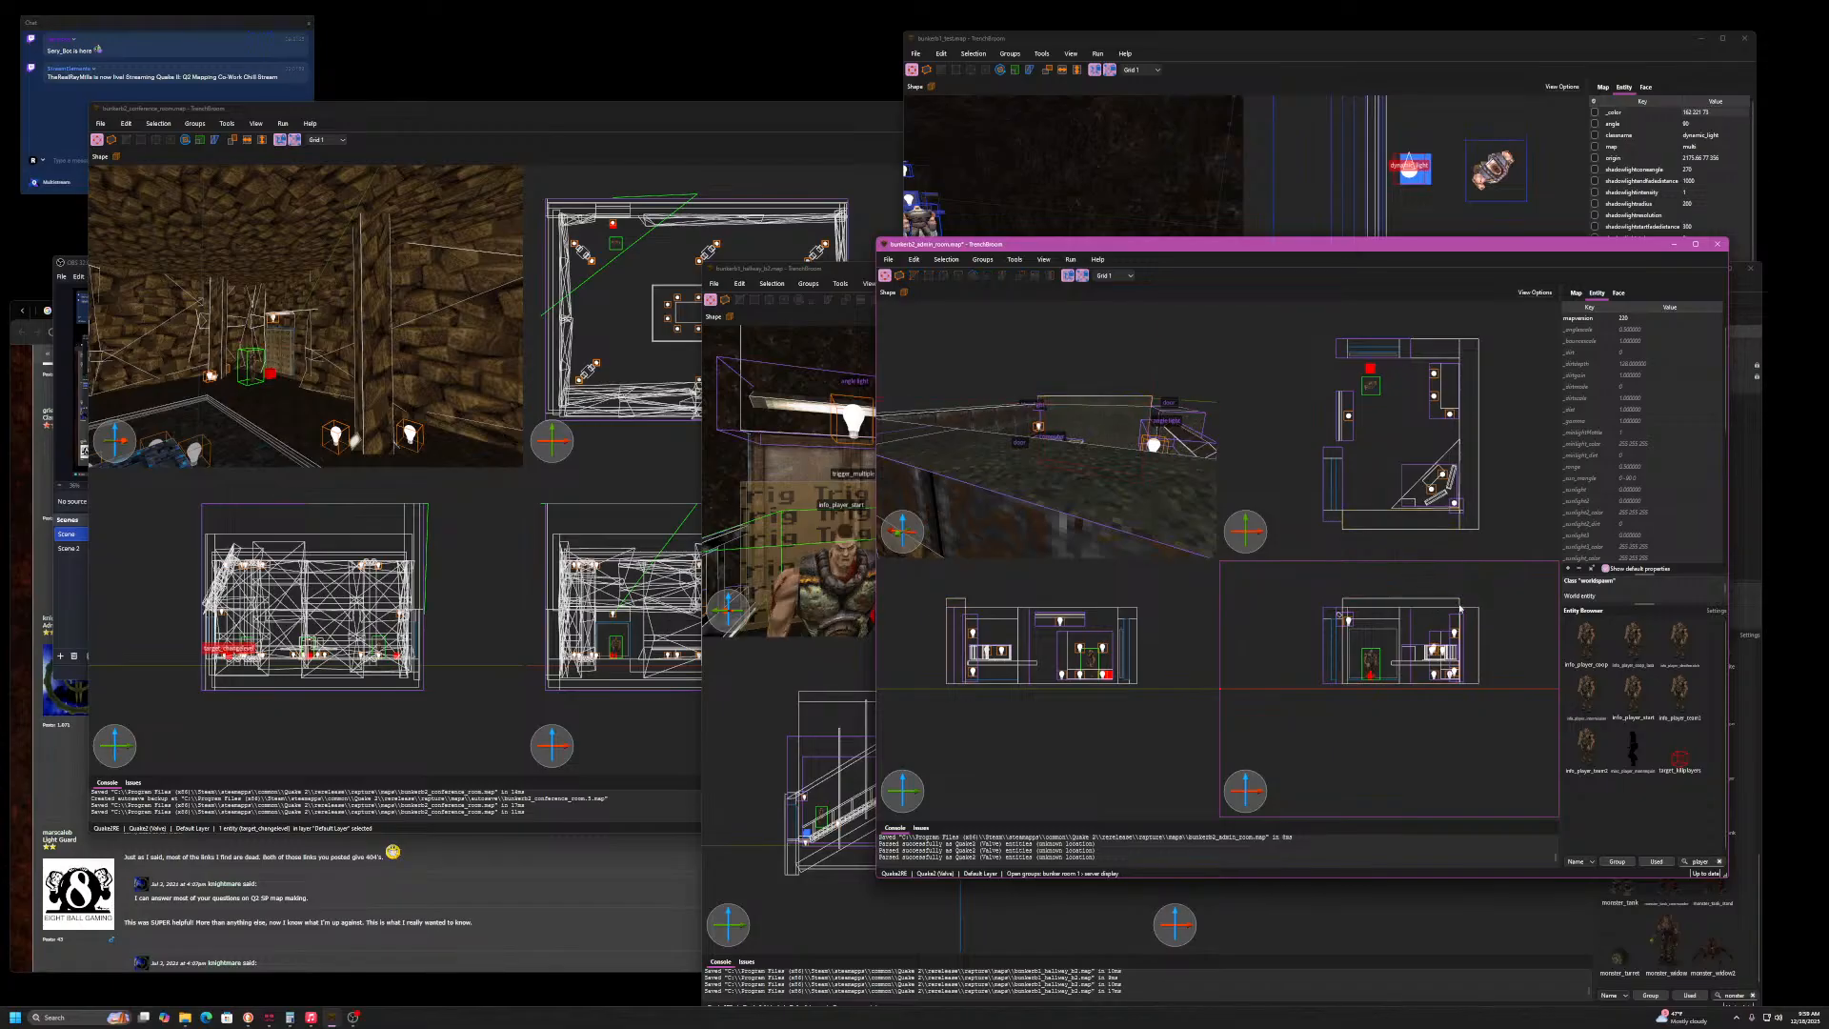
{"action": "left_click_drag", "start_coordinate": [1464, 605], "coordinate": [1486, 606]}
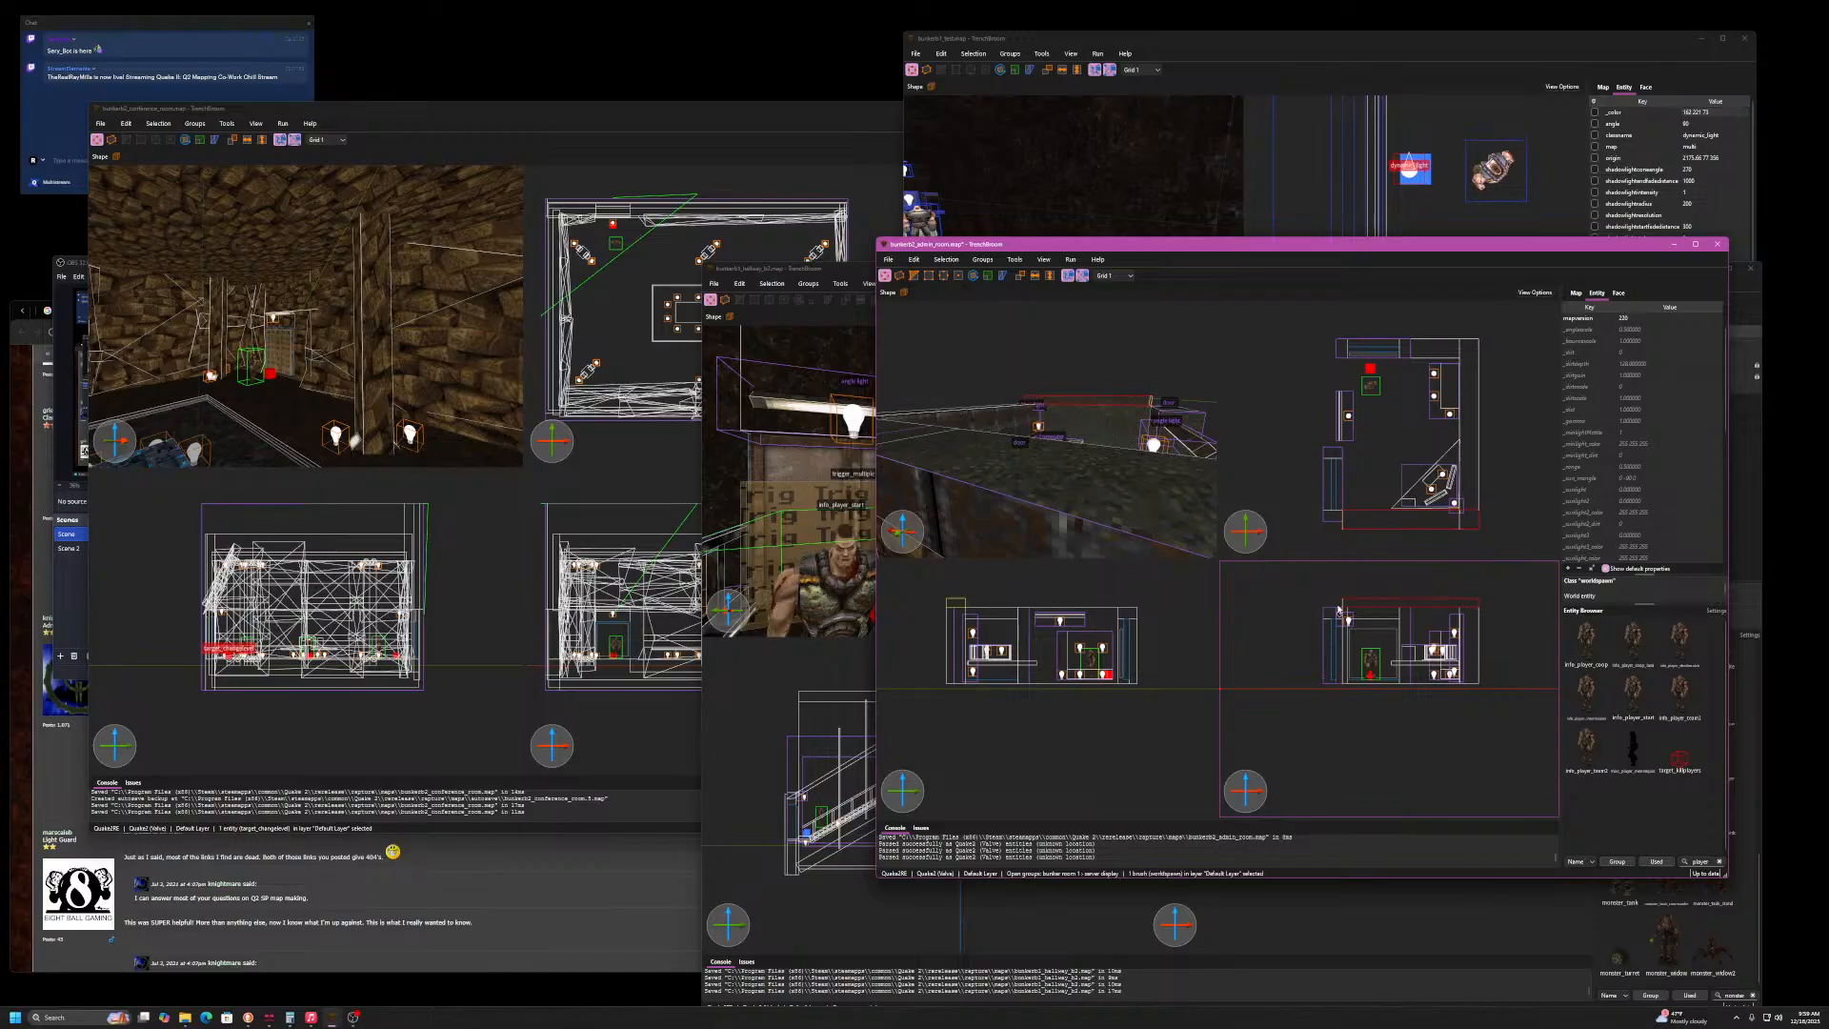
{"action": "left_click_drag", "start_coordinate": [1338, 611], "coordinate": [1326, 608]}
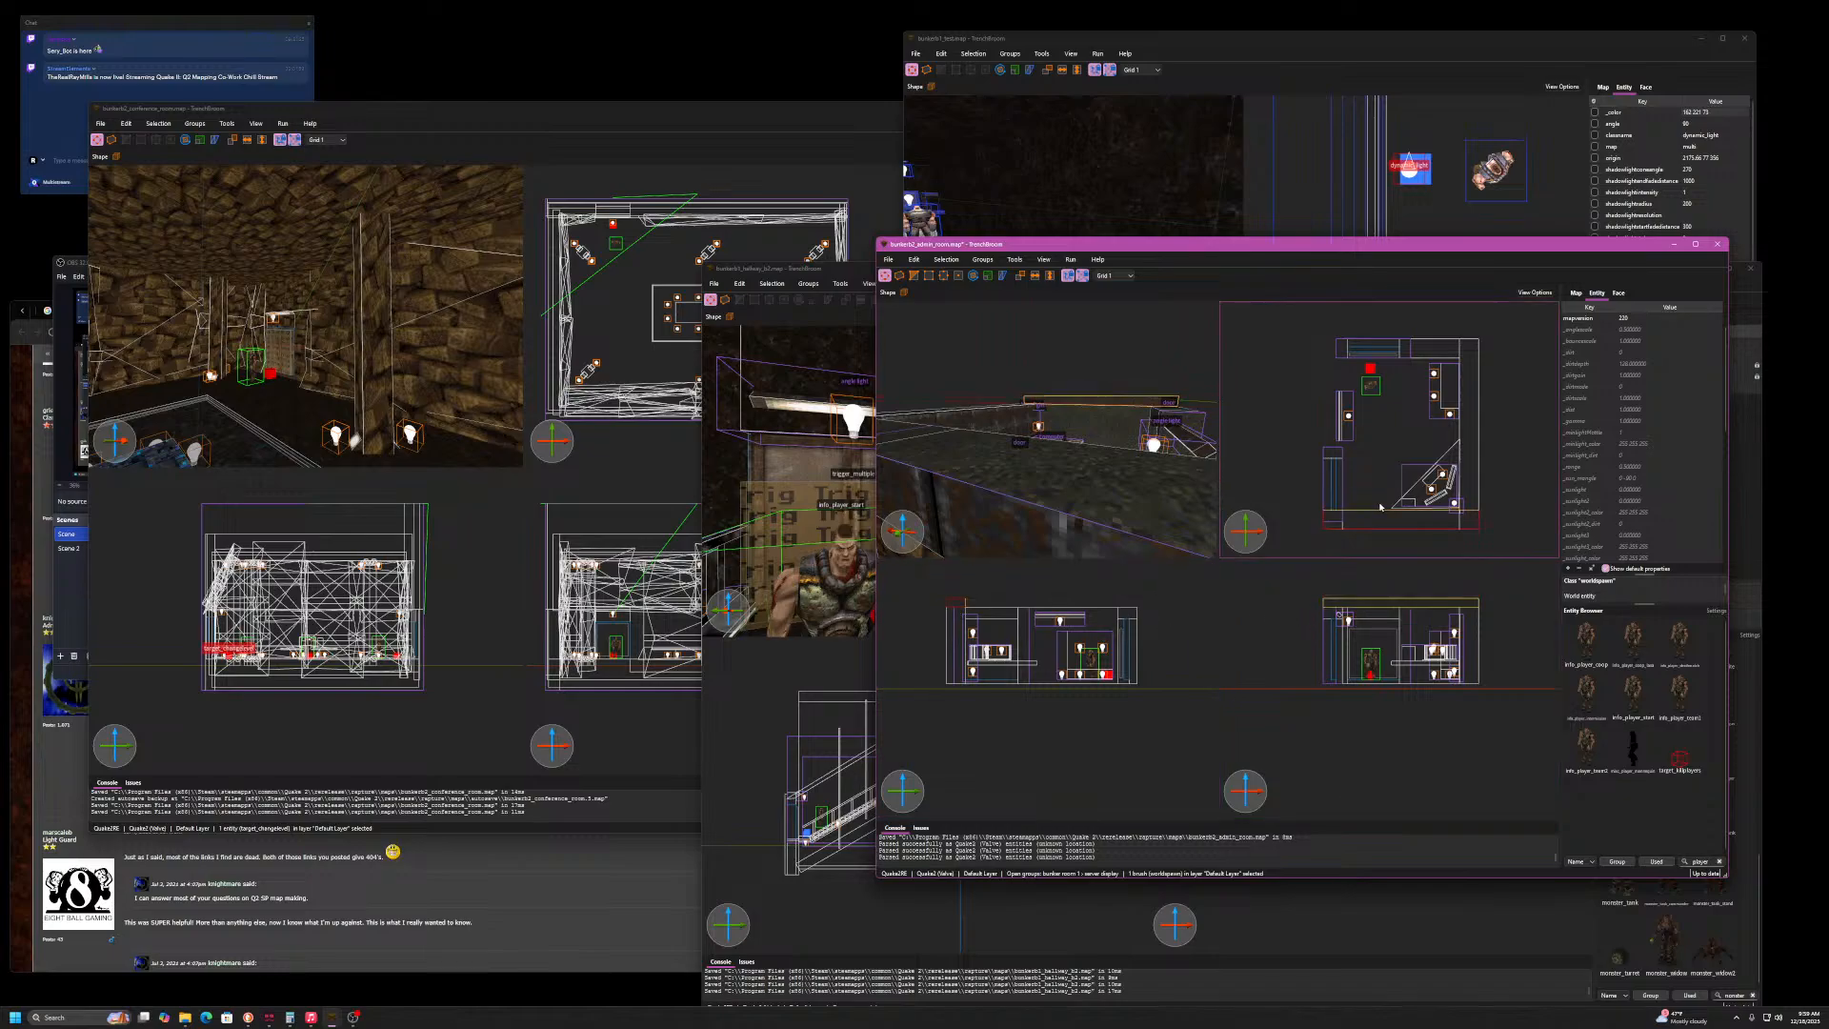
{"action": "left_click_drag", "start_coordinate": [1395, 511], "coordinate": [1412, 335]}
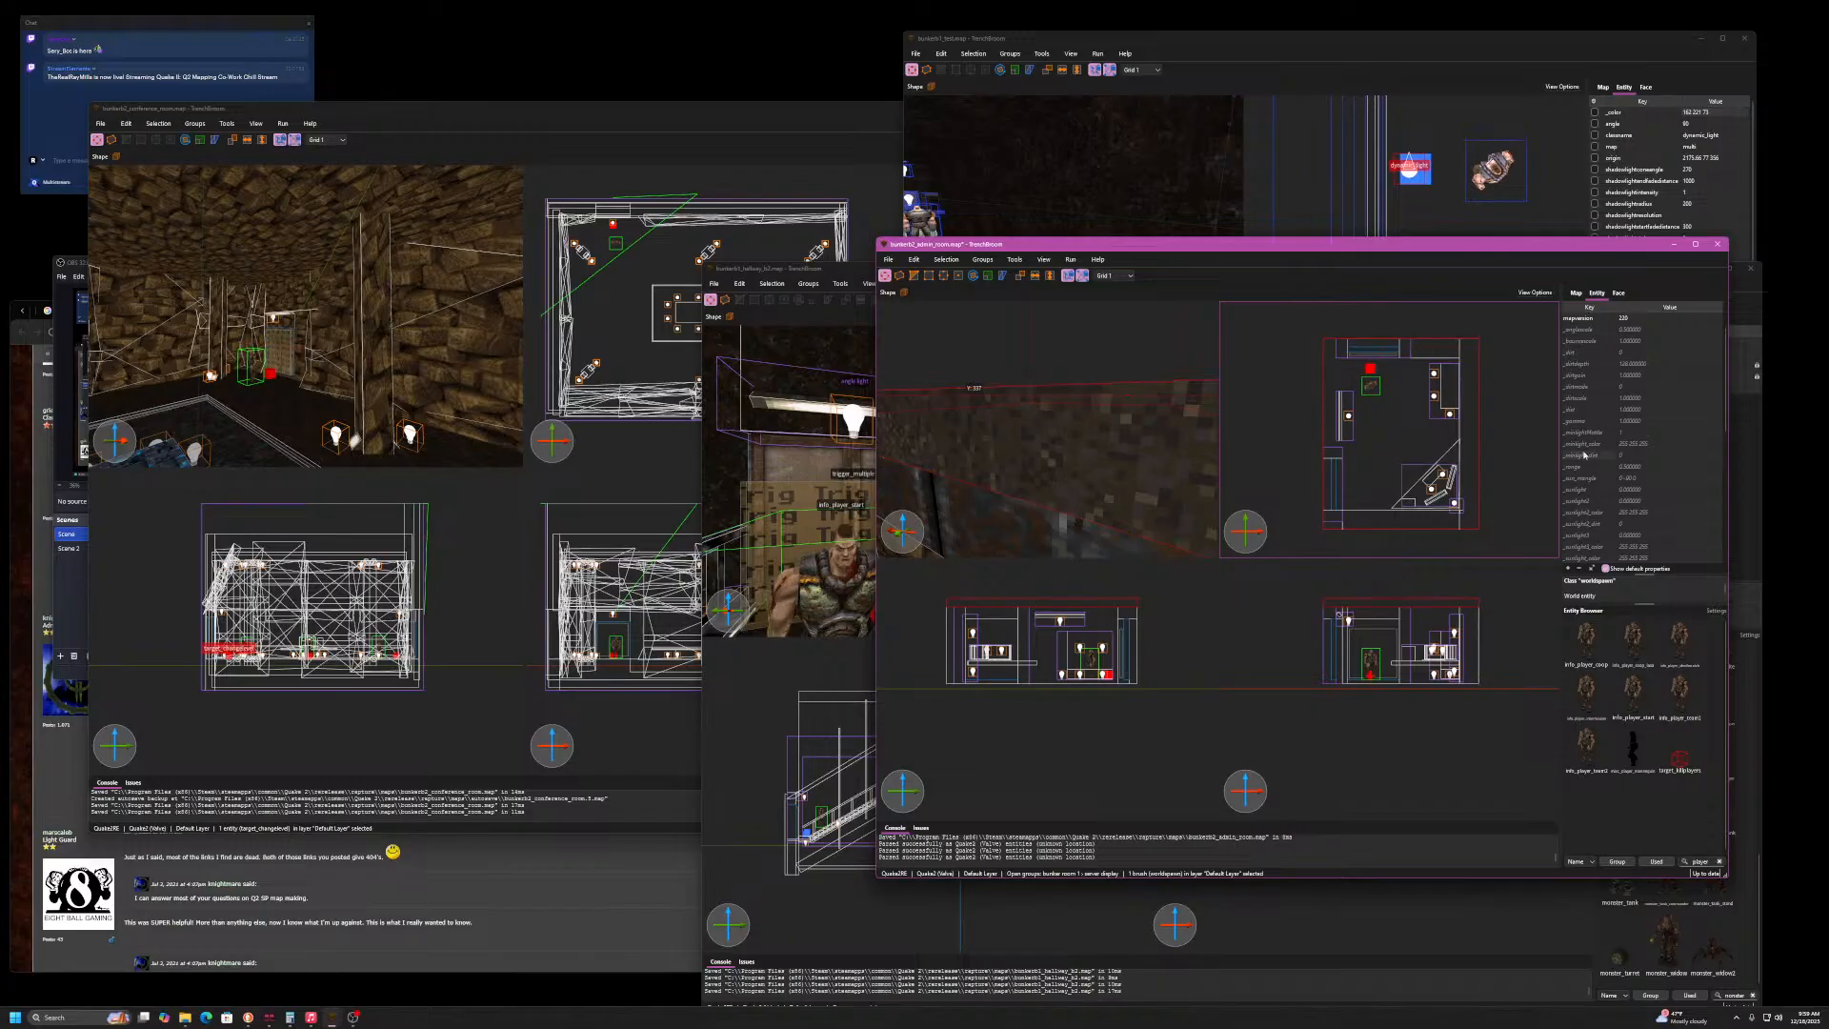
{"action": "mouse_move", "coordinate": [1106, 453]}
{"action": "right_mouse_down"}
{"action": "mouse_move", "coordinate": [1073, 366]}
{"action": "mouse_move", "coordinate": [1076, 385]}
{"action": "mouse_move", "coordinate": [1025, 355]}
{"action": "mouse_move", "coordinate": [988, 421]}
{"action": "right_mouse_up"}
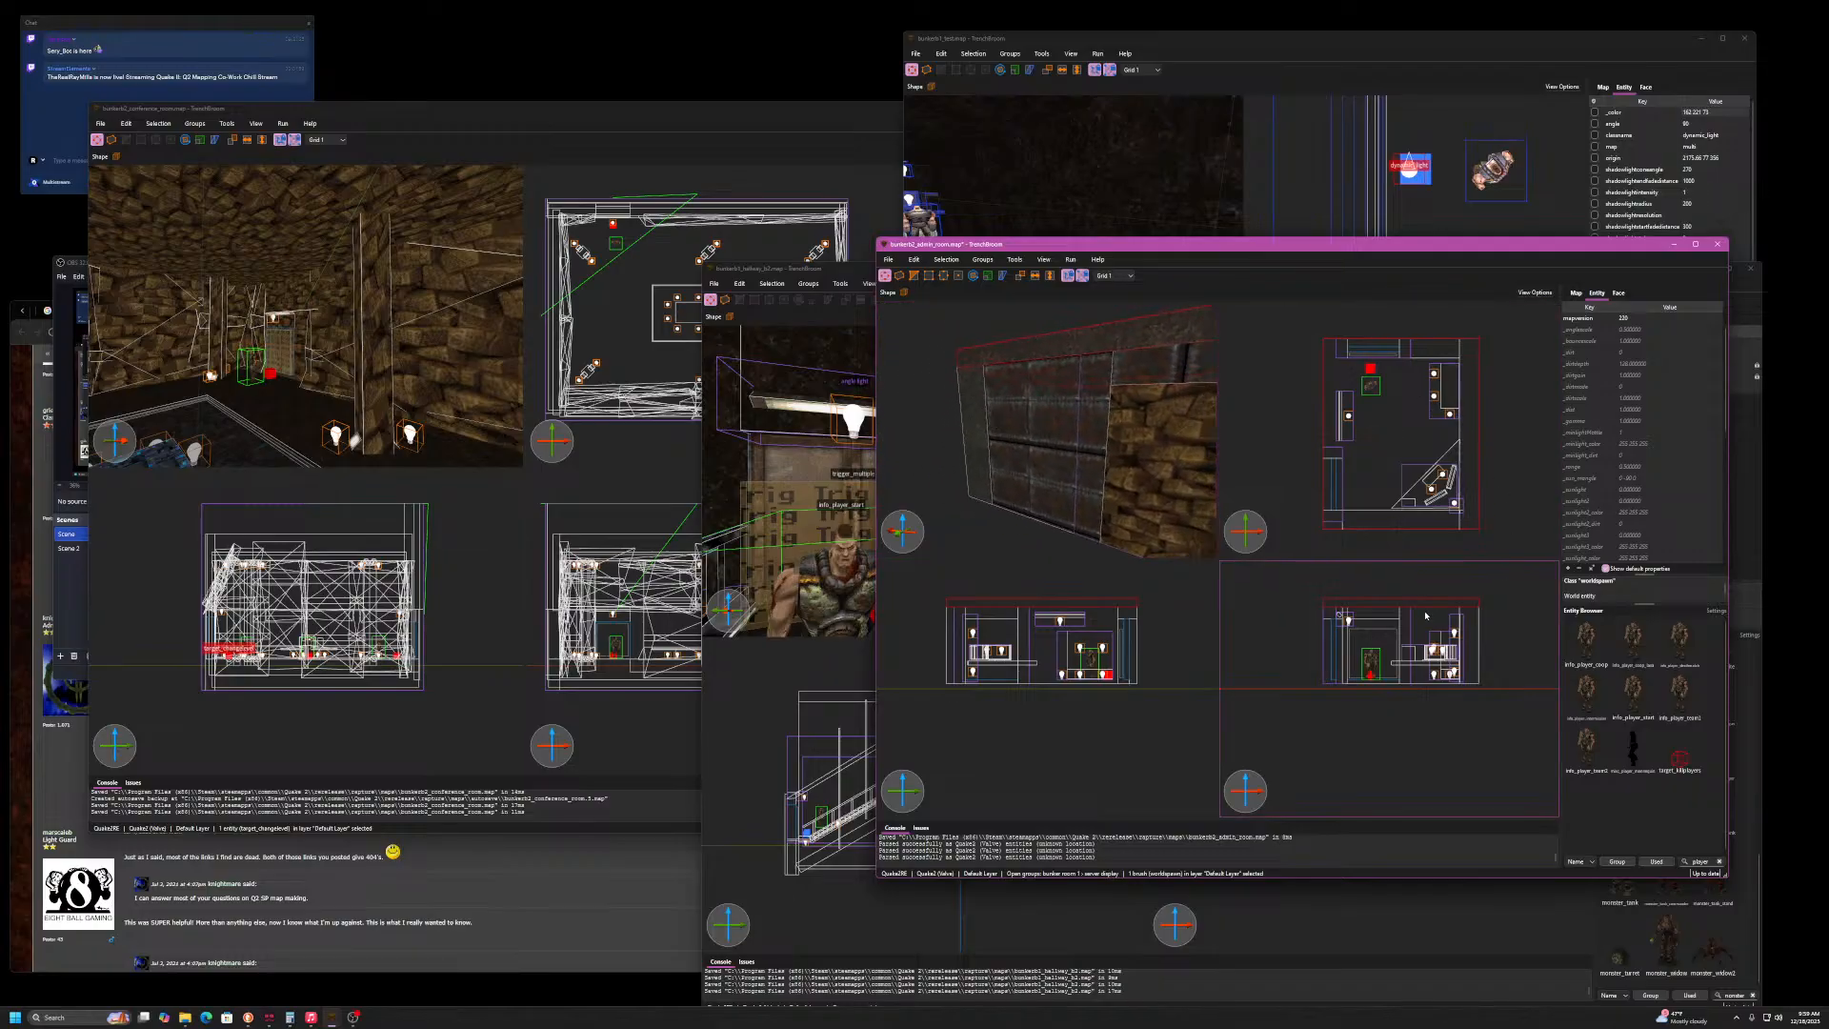
- Duplicate the ceiling brush to the bottom of the room as a floor and align it with the underside of the walls
{"action": "left_click_drag", "start_coordinate": [1423, 679], "coordinate": [1423, 689]}
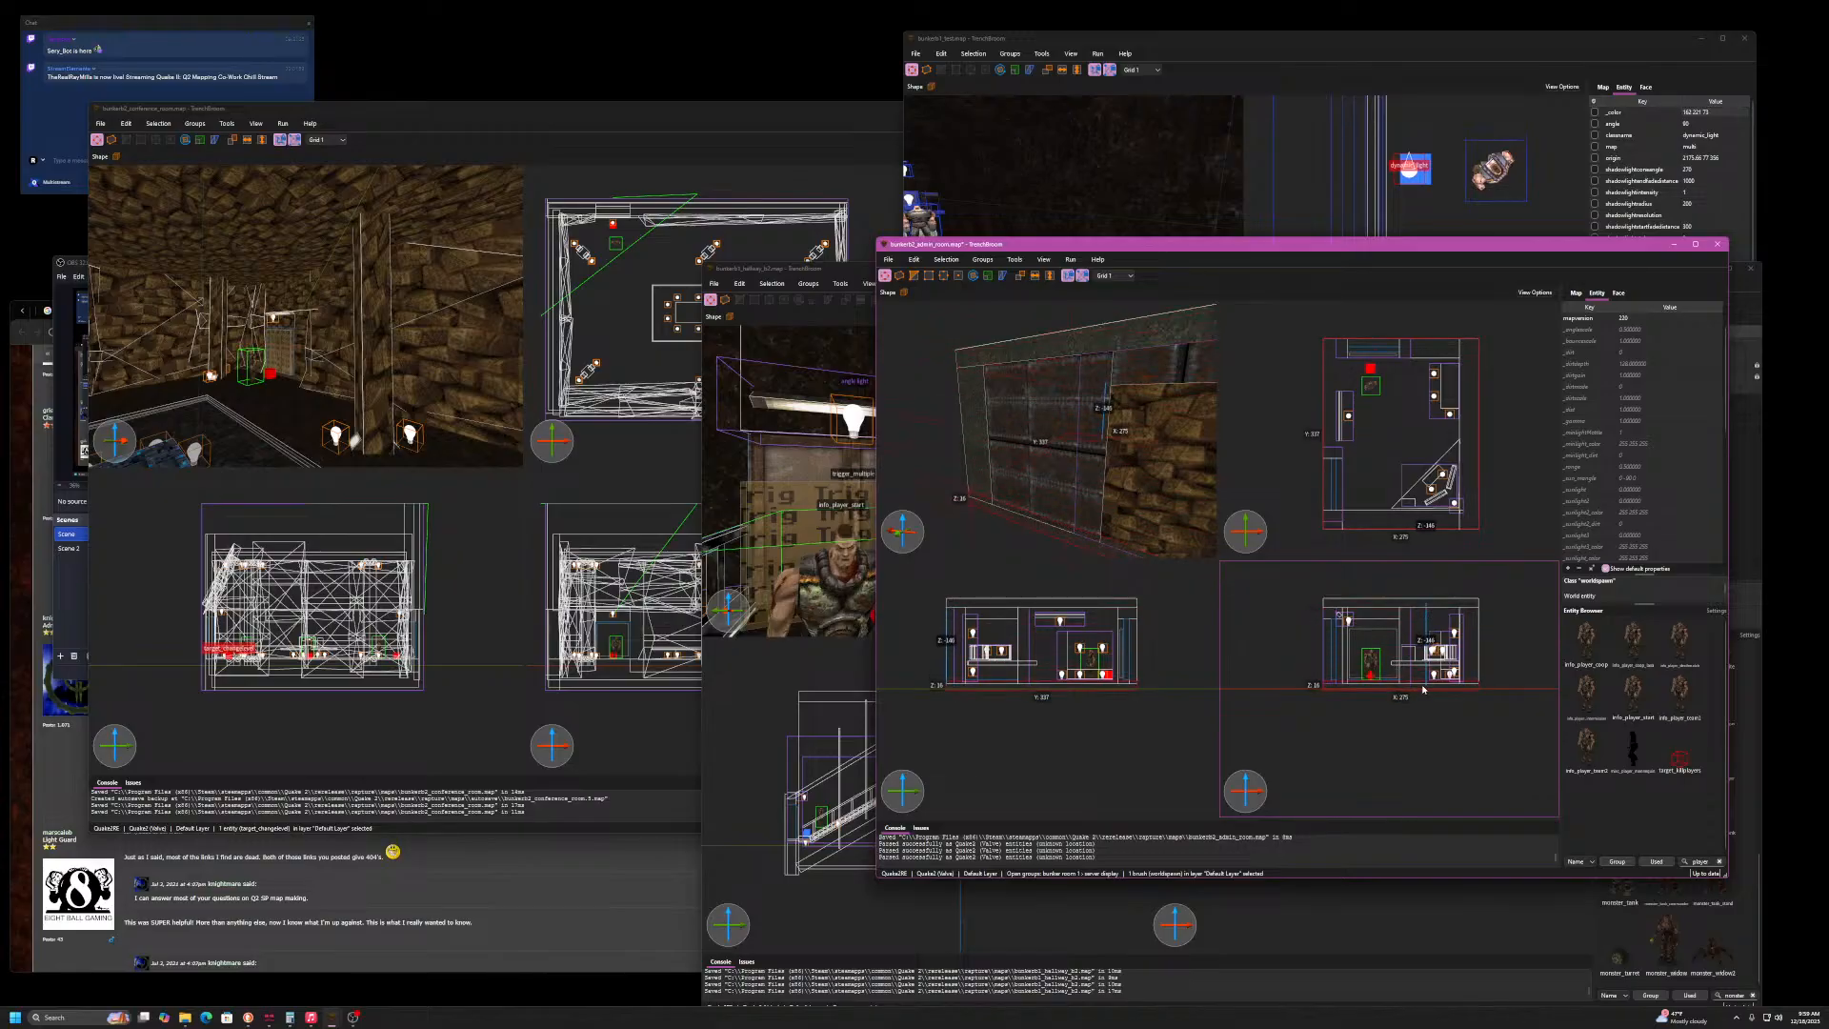
{"action": "scroll", "coordinate": [1425, 690], "scroll_direction": "up", "scroll_amount": 8}
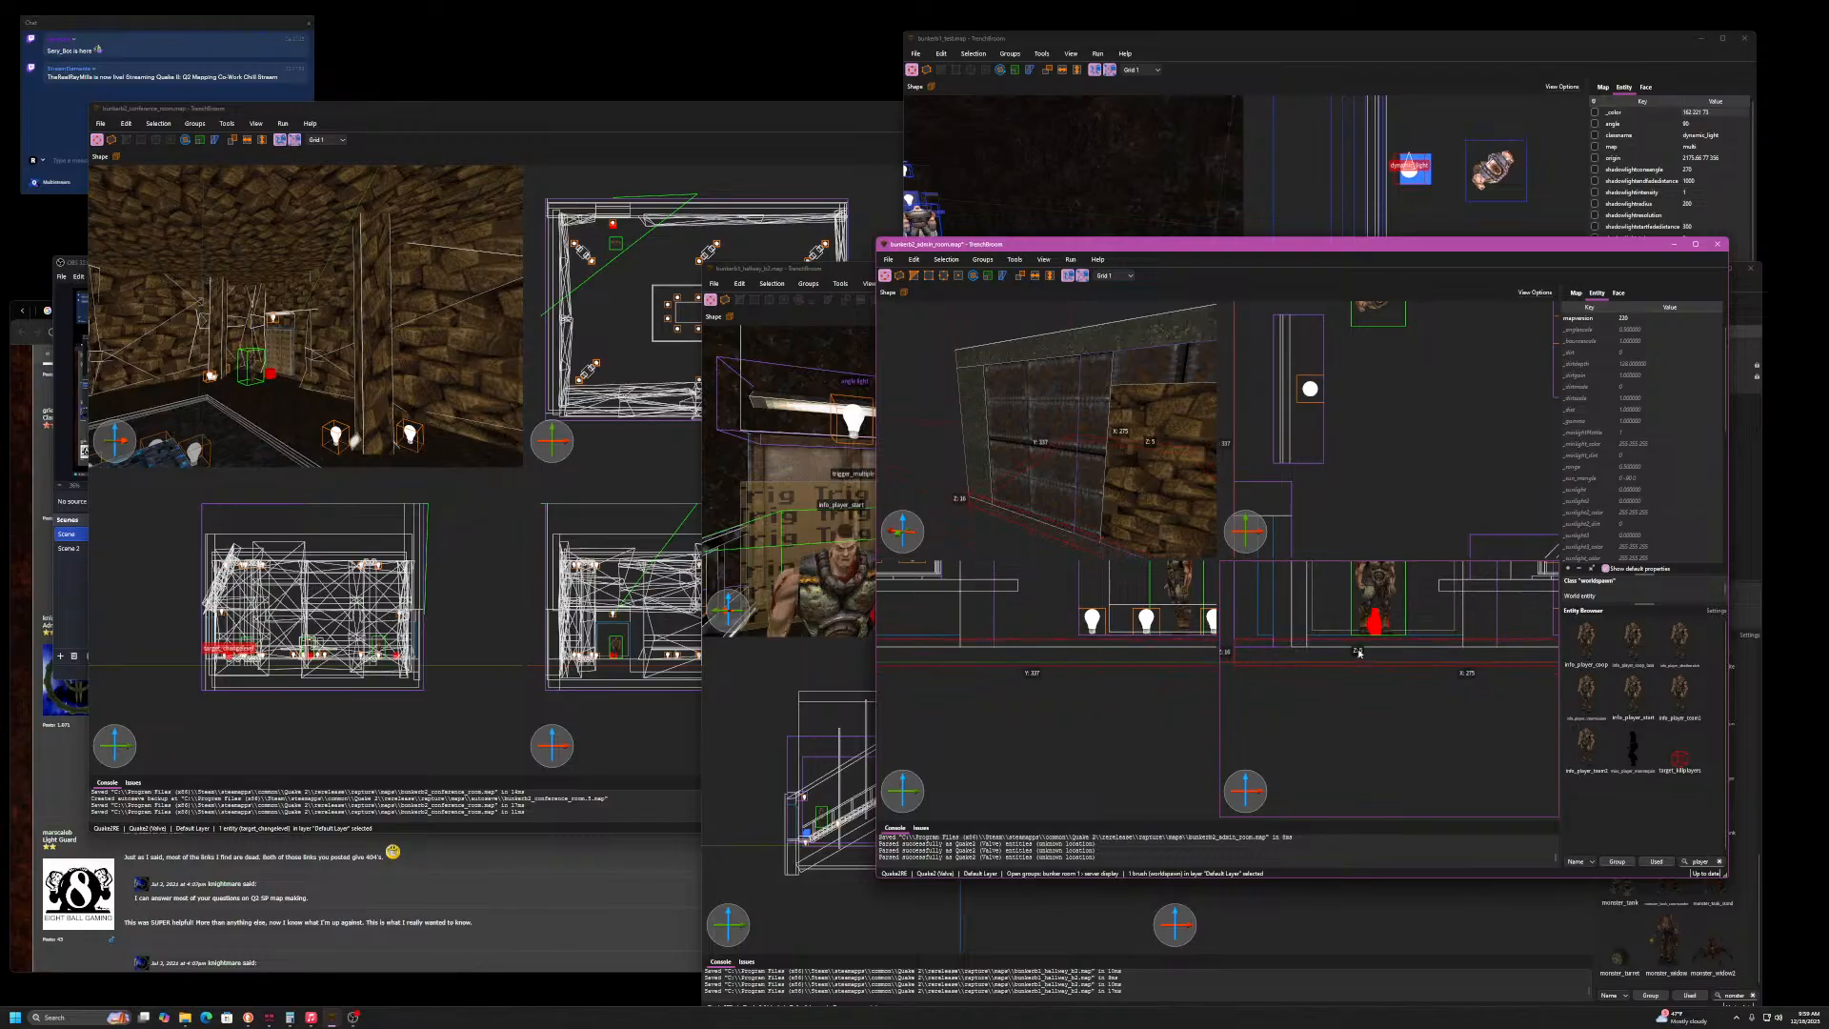
{"action": "left_click_drag", "start_coordinate": [1359, 651], "coordinate": [1359, 650]}
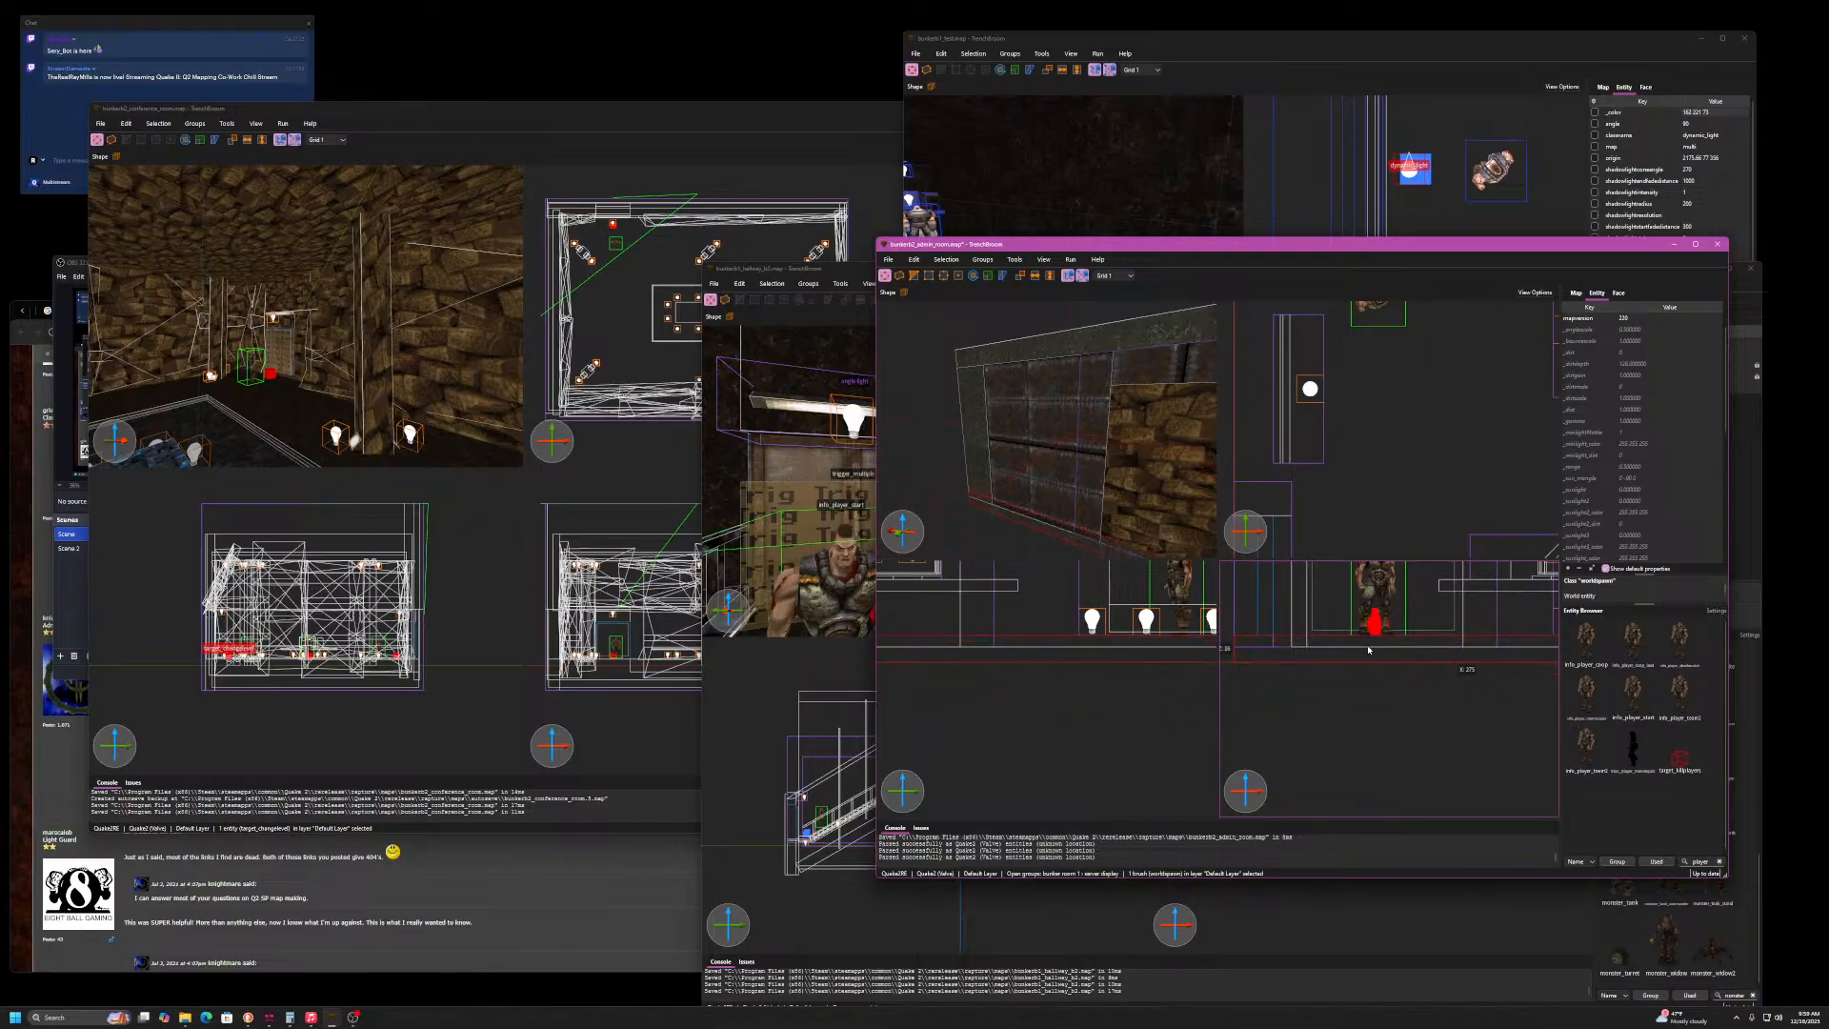
{"action": "scroll", "coordinate": [1379, 646], "scroll_direction": "down", "scroll_amount": 5}
{"action": "right_click_drag", "start_coordinate": [1048, 553], "coordinate": [1008, 547]}
{"action": "key", "text": "w"}
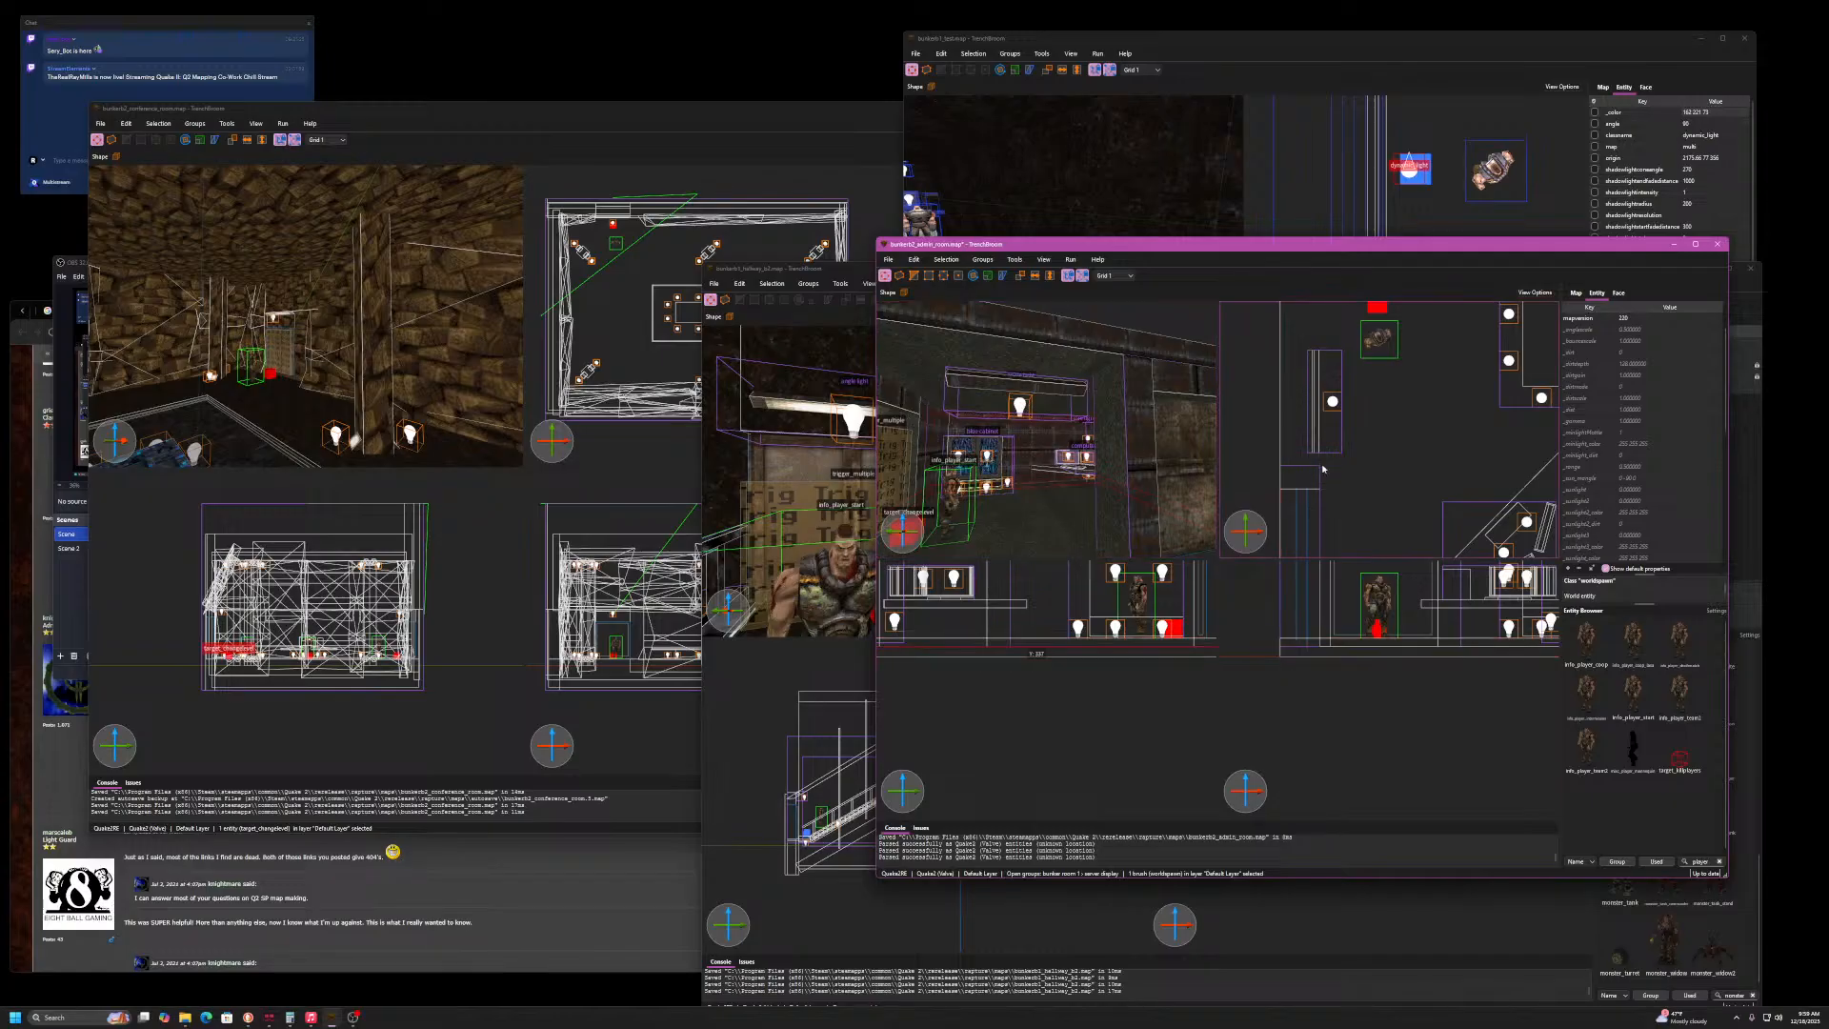
- Duplicate the long side wall onto the opposite side of the room and shorten it to end at the side door group
{"action": "scroll", "coordinate": [1372, 492], "scroll_direction": "down", "scroll_amount": 3}
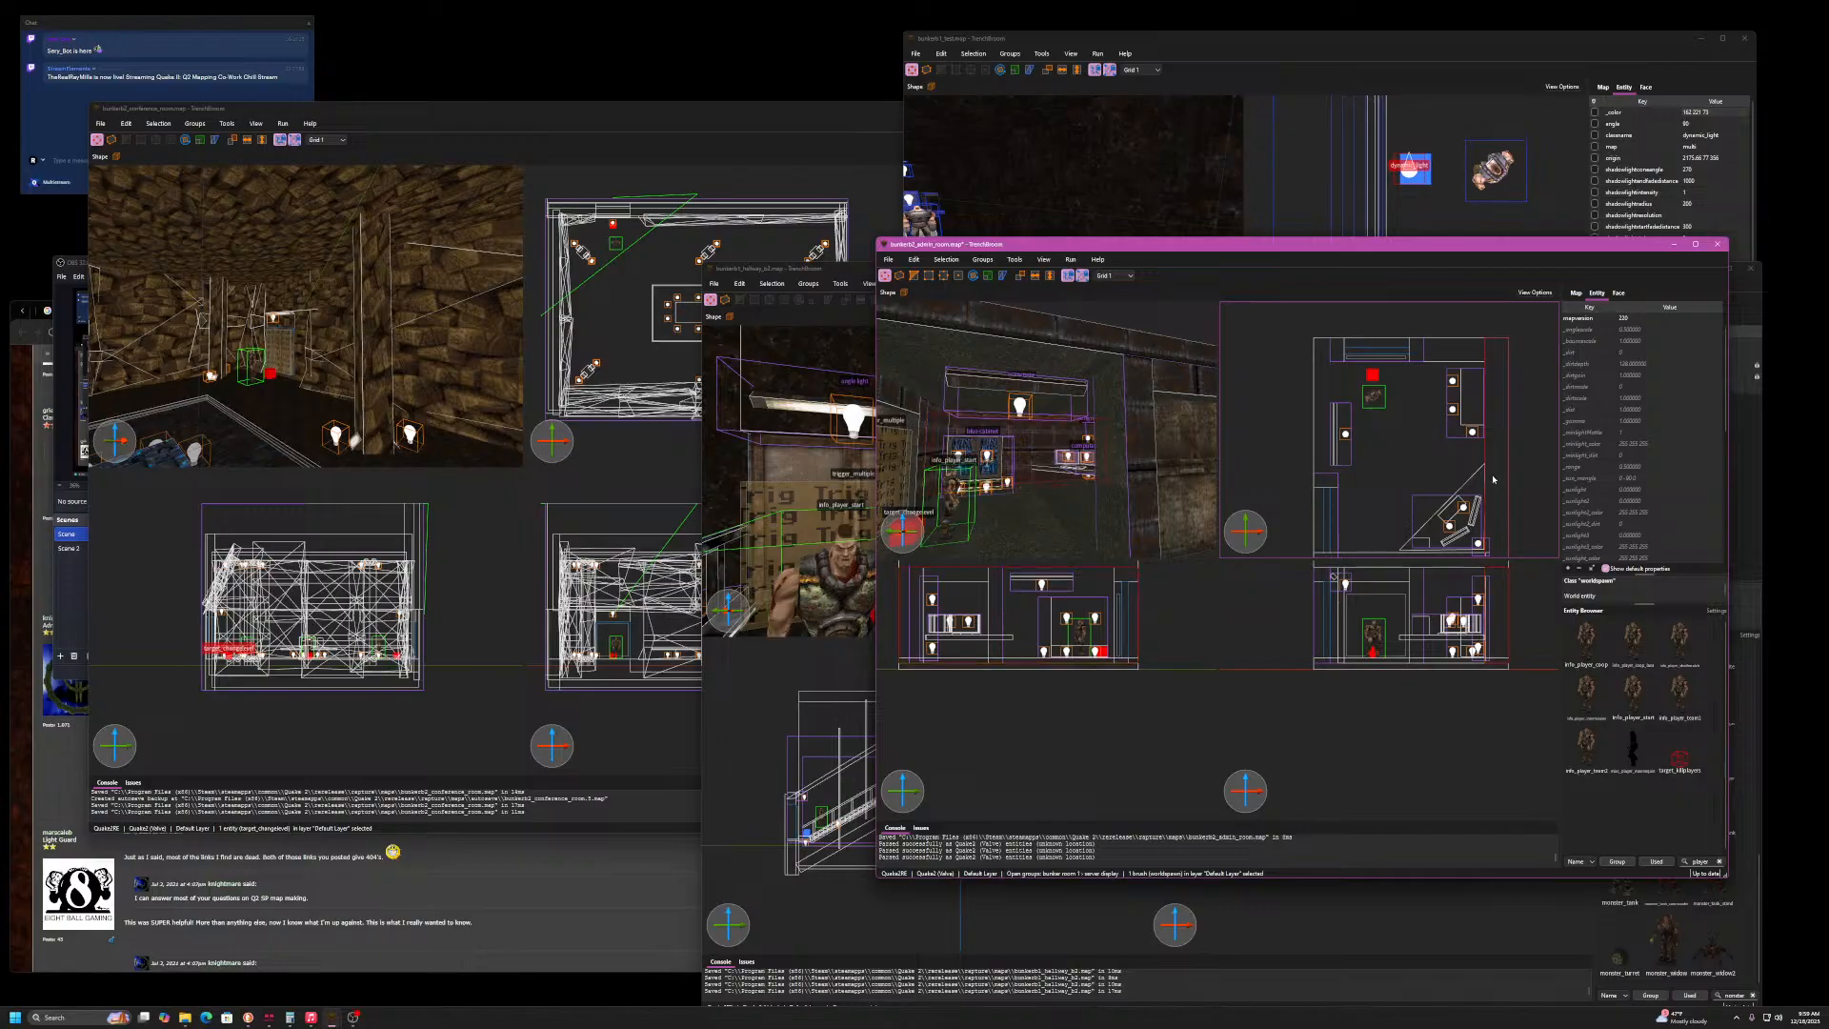
{"action": "left_click_drag", "start_coordinate": [1494, 479], "coordinate": [1325, 480]}
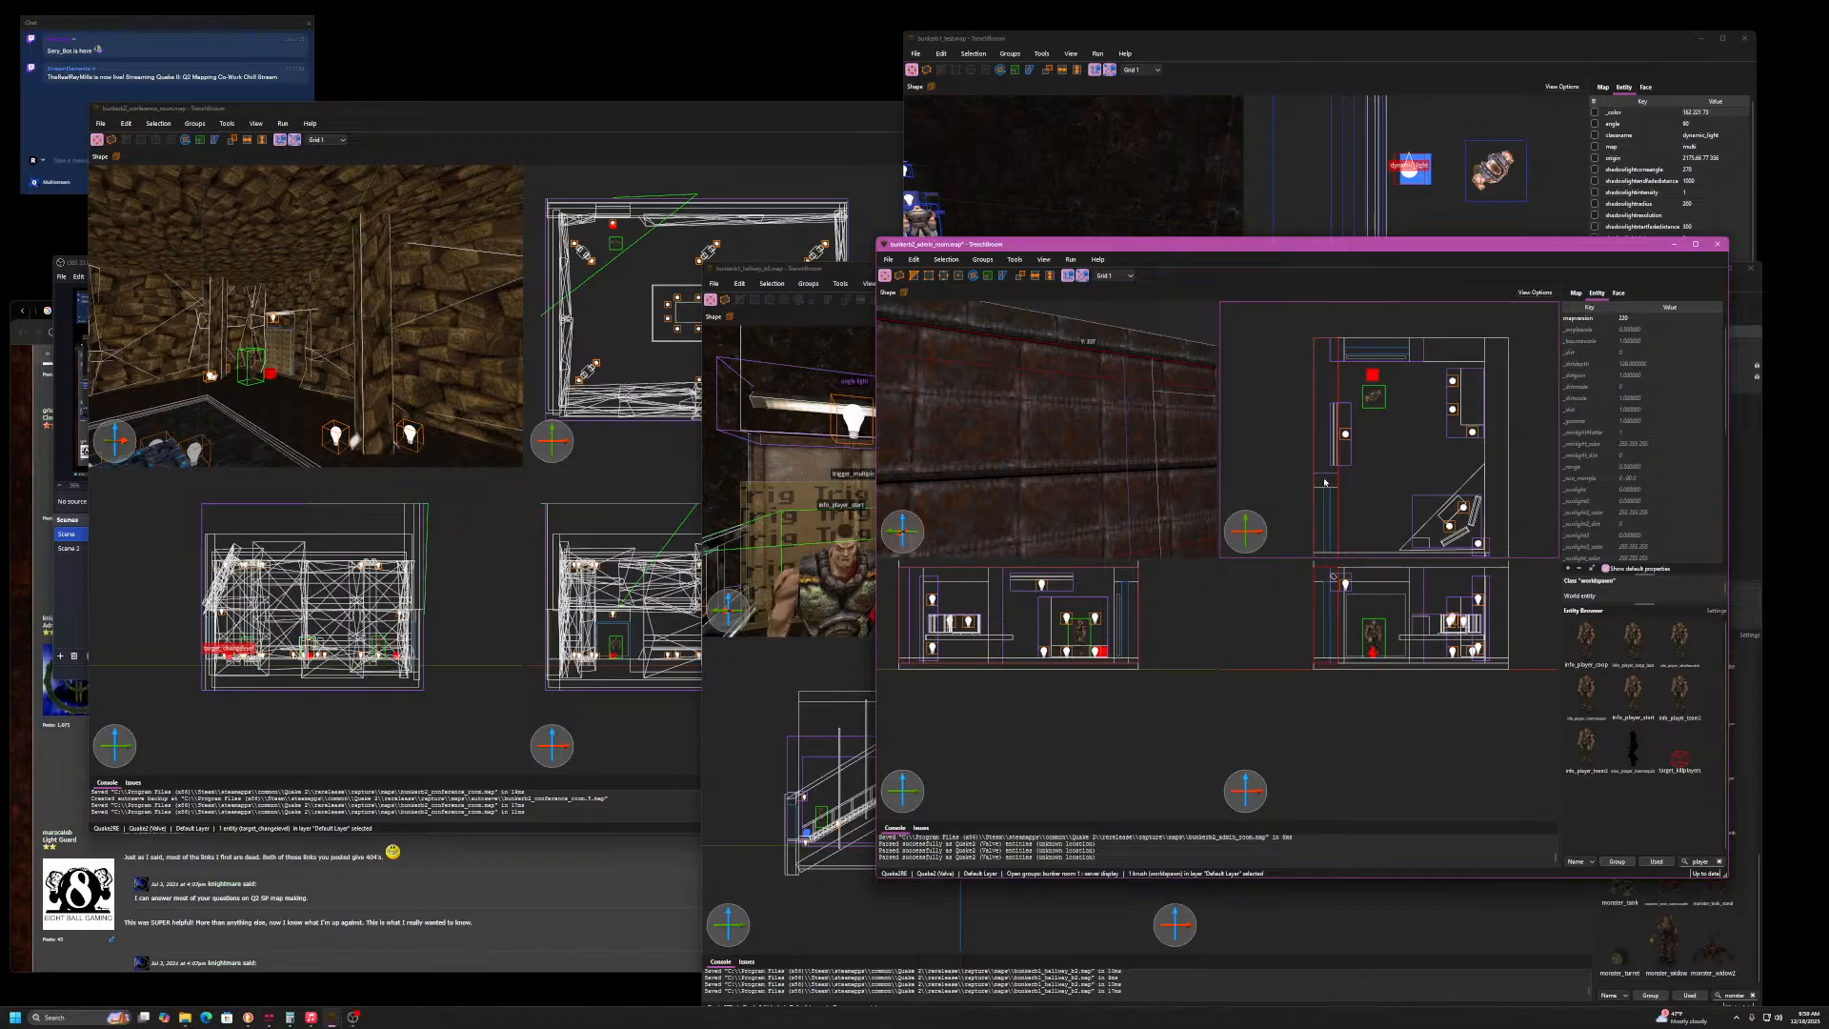
{"action": "left_click_drag", "start_coordinate": [1332, 672], "coordinate": [1361, 489], "text": "shift"}
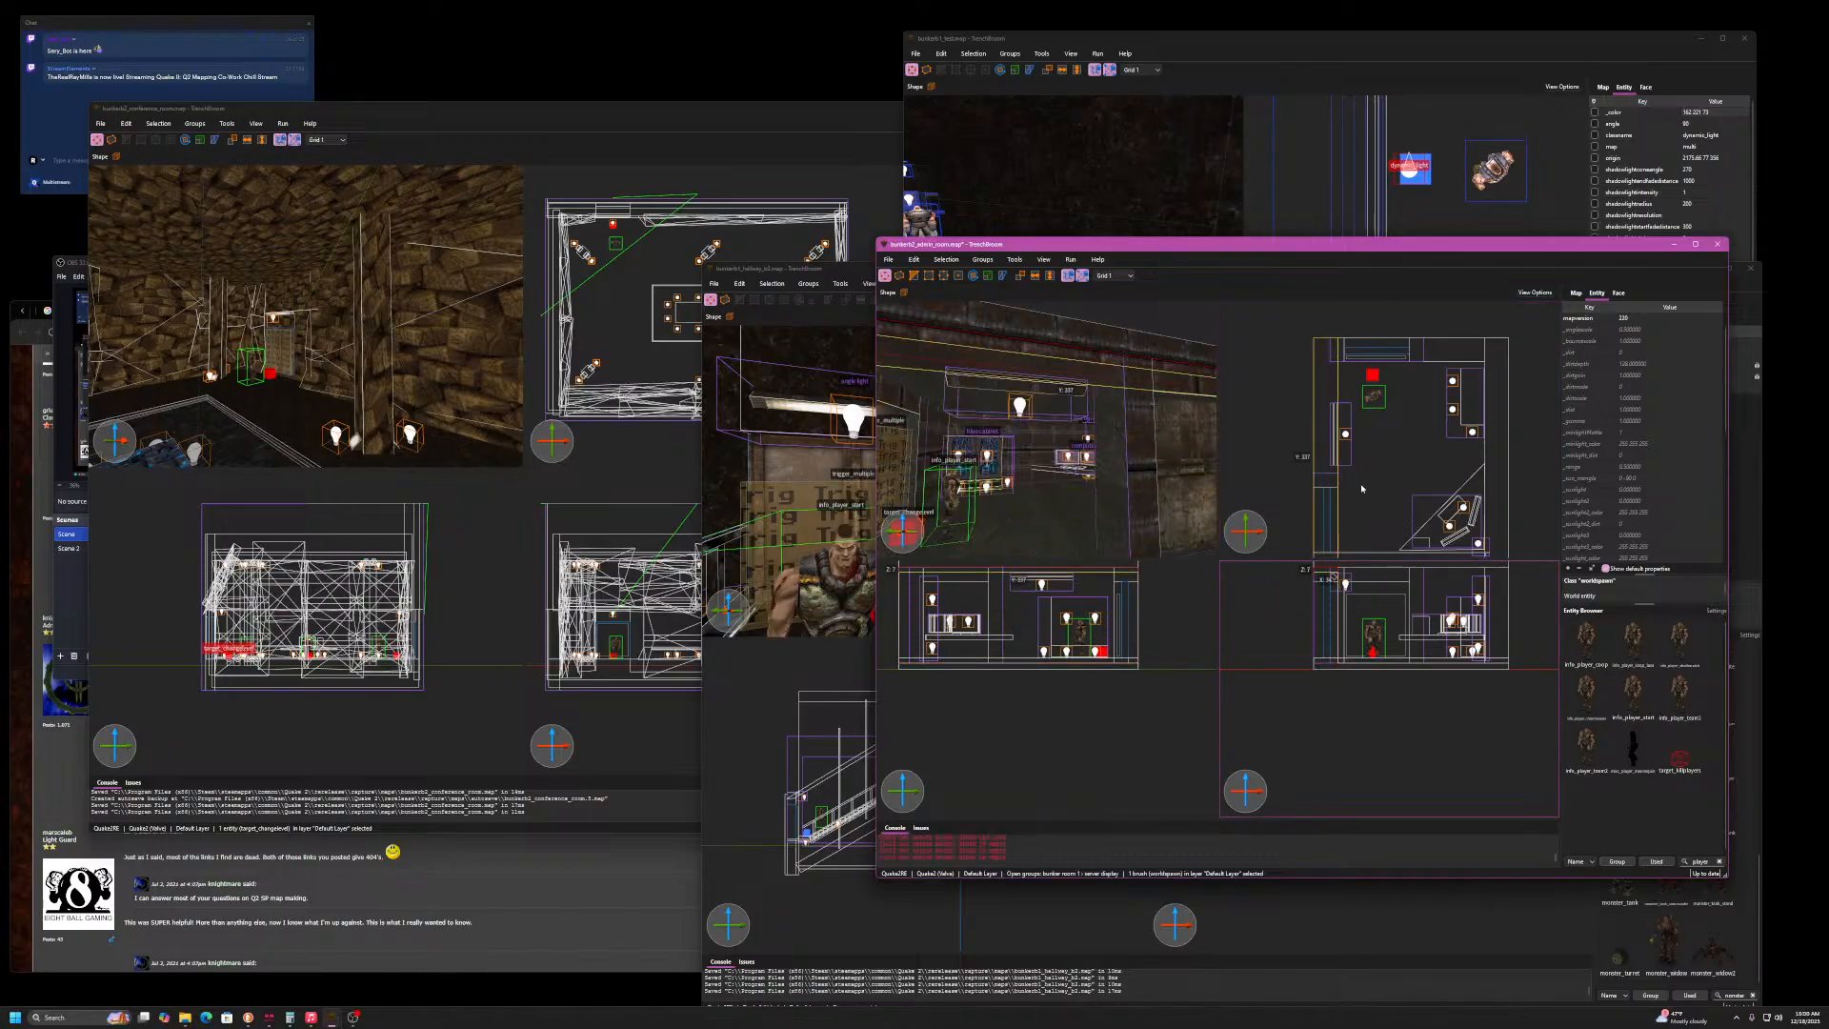
{"action": "key", "text": "ctrl+z"}
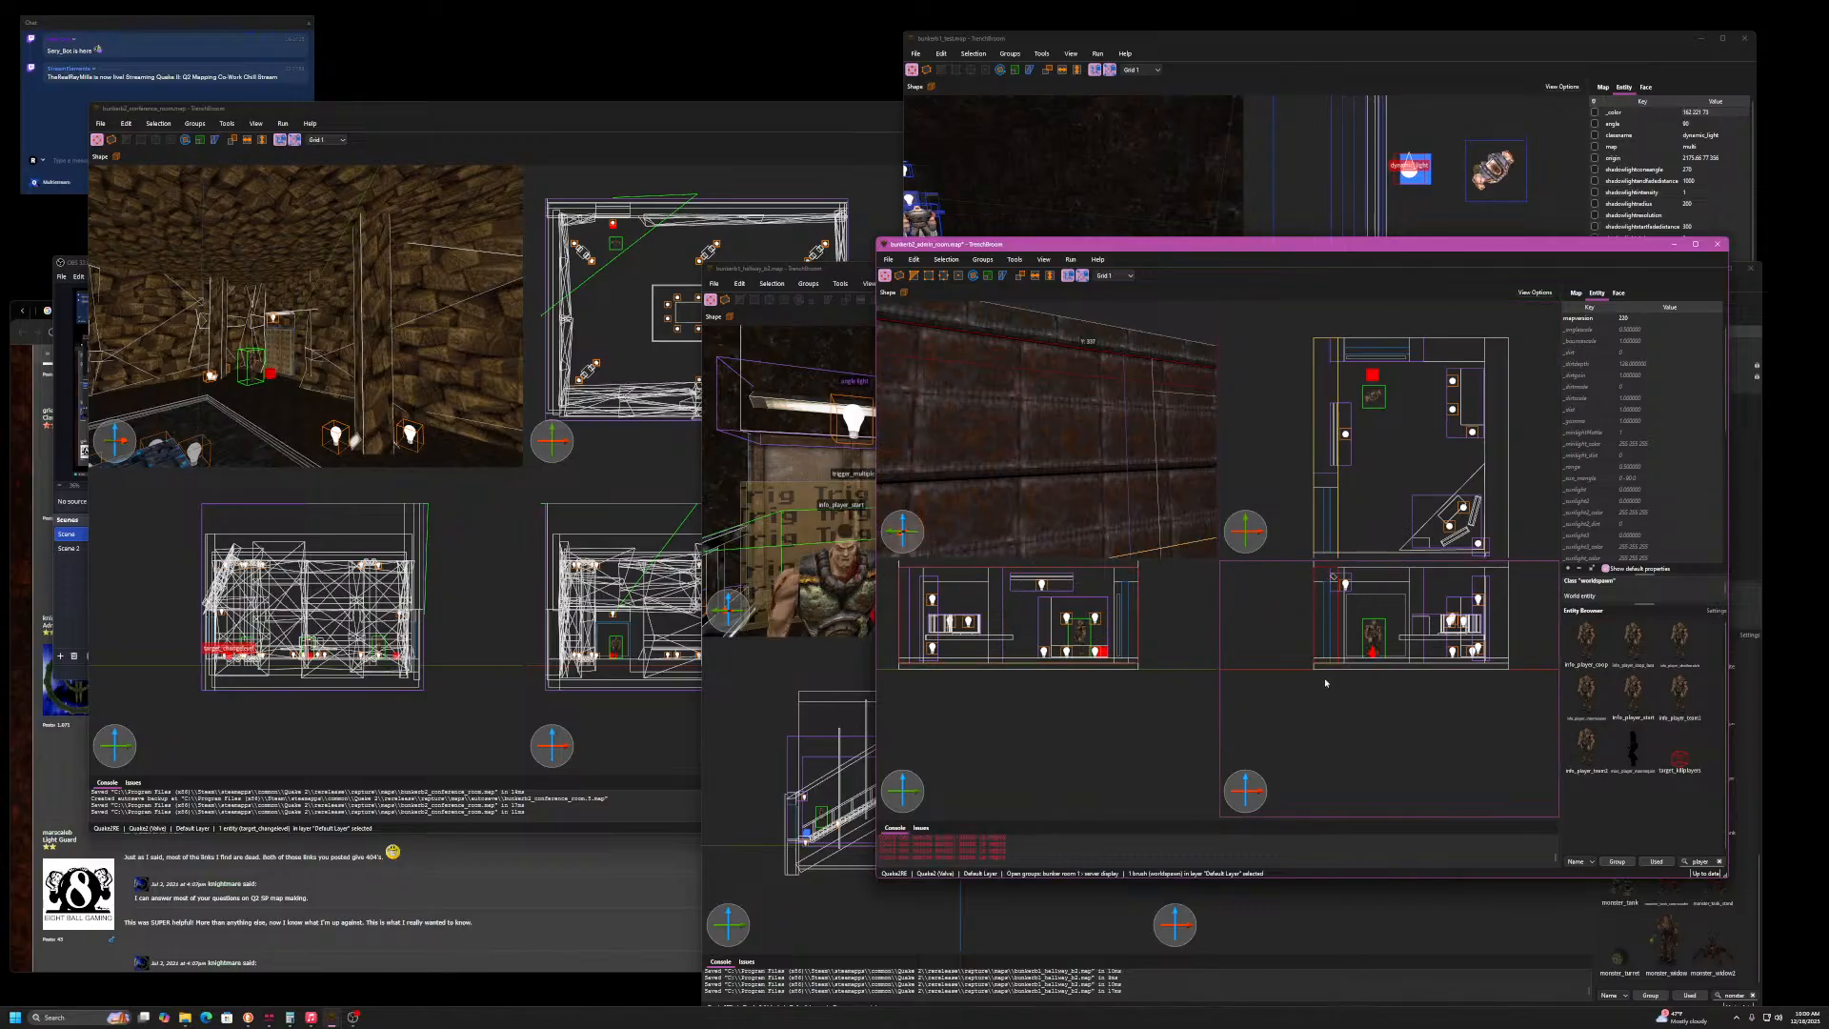
{"action": "right_click_drag", "start_coordinate": [1377, 496], "coordinate": [1392, 443]}
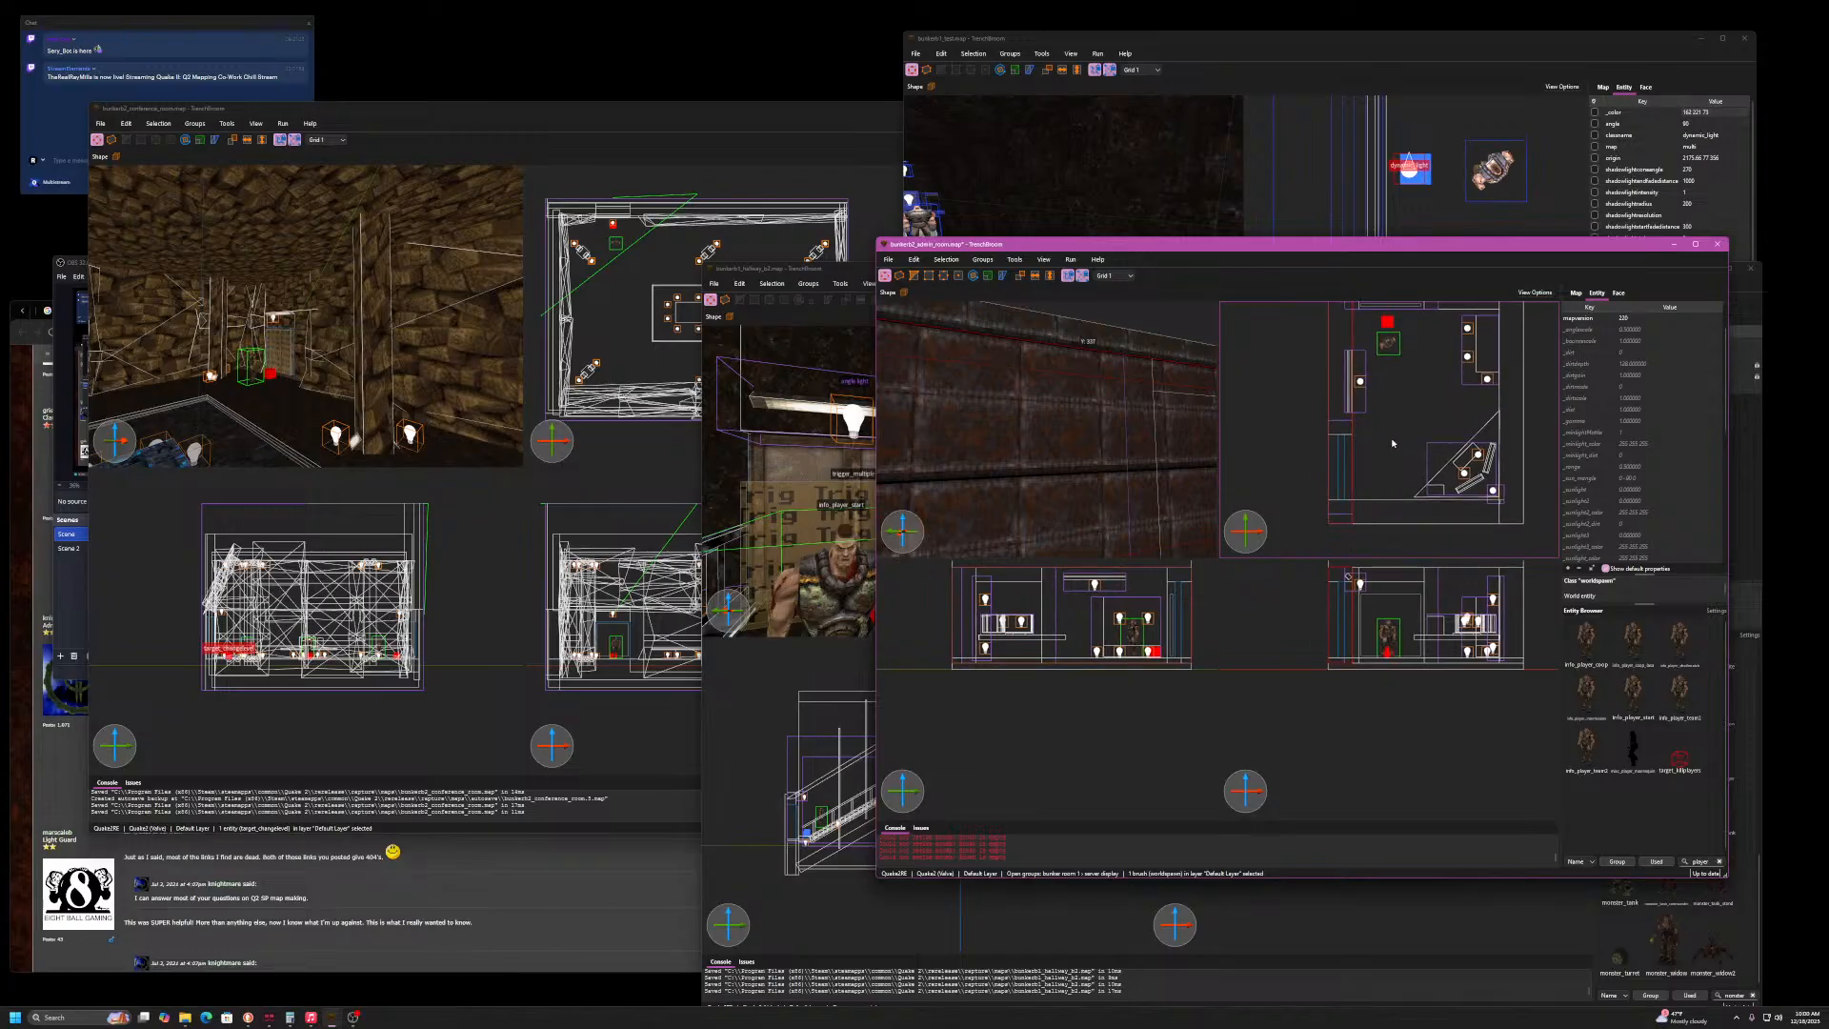
{"action": "left_click_drag", "start_coordinate": [1347, 531], "coordinate": [1372, 429], "text": "shift"}
{"action": "right_click_drag", "start_coordinate": [1241, 448], "coordinate": [1250, 488]}
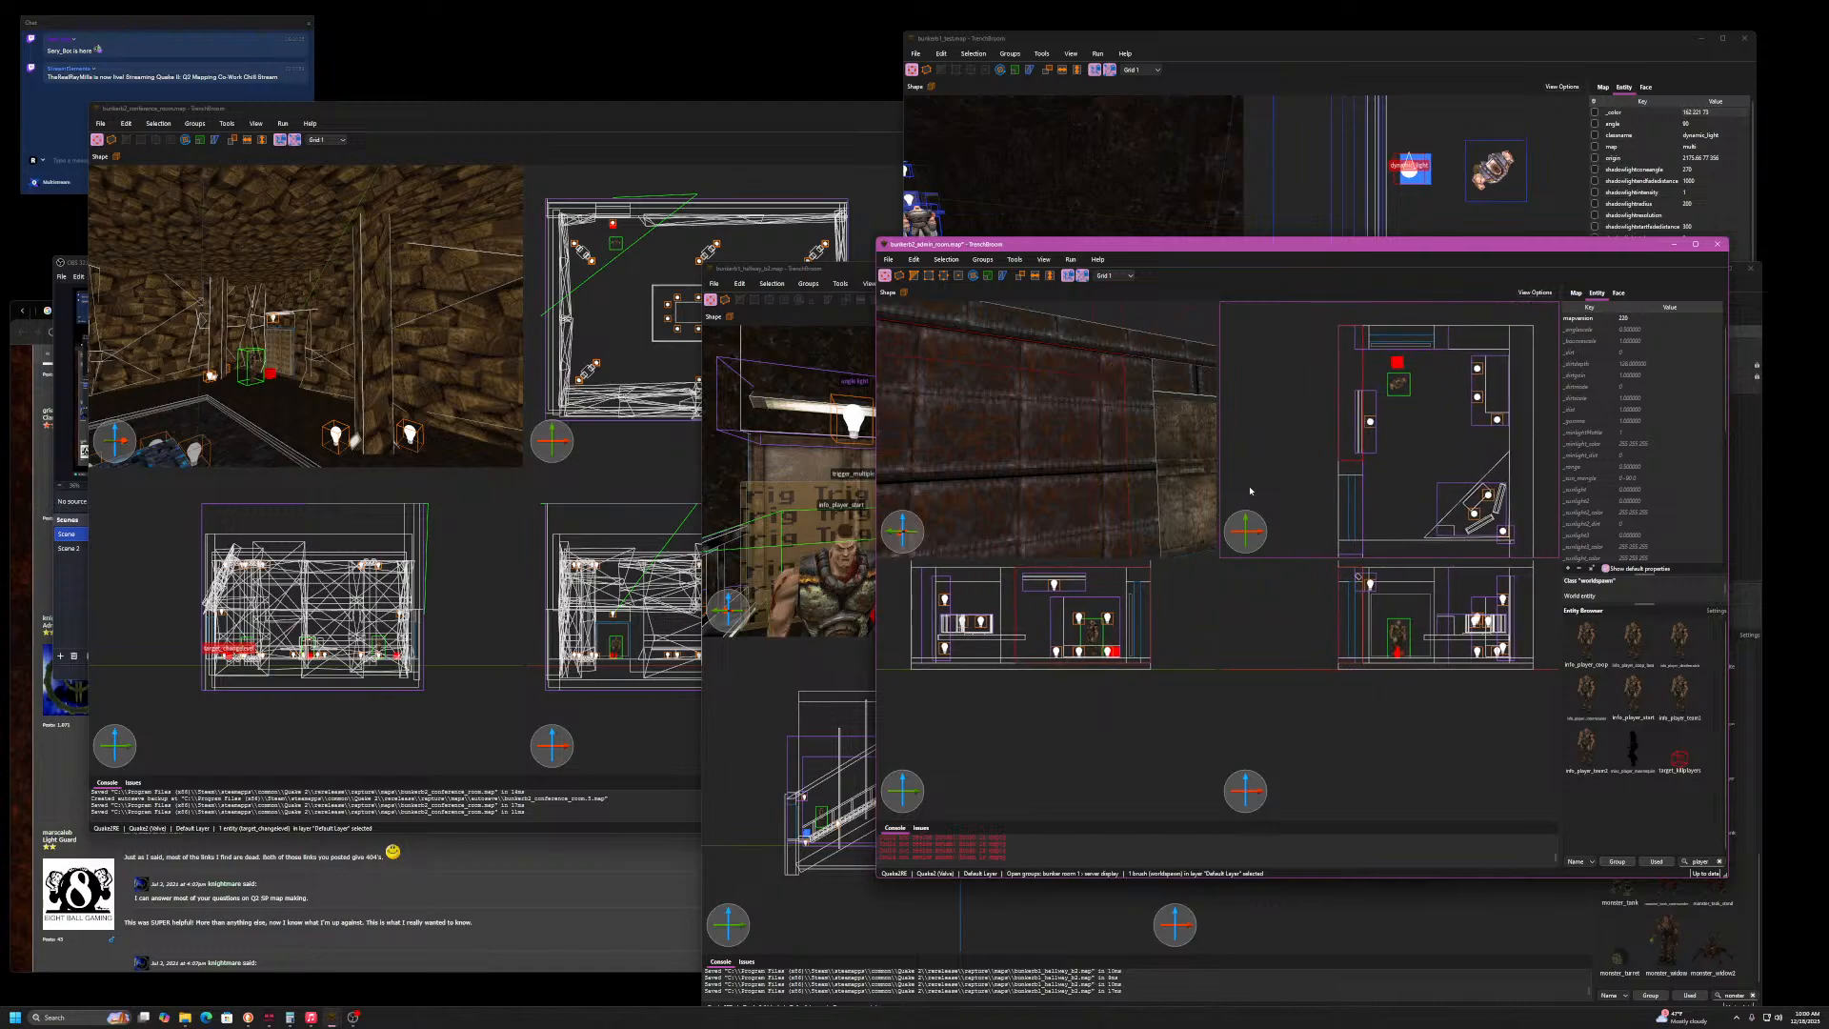
{"action": "left_click", "coordinate": [1334, 463]}
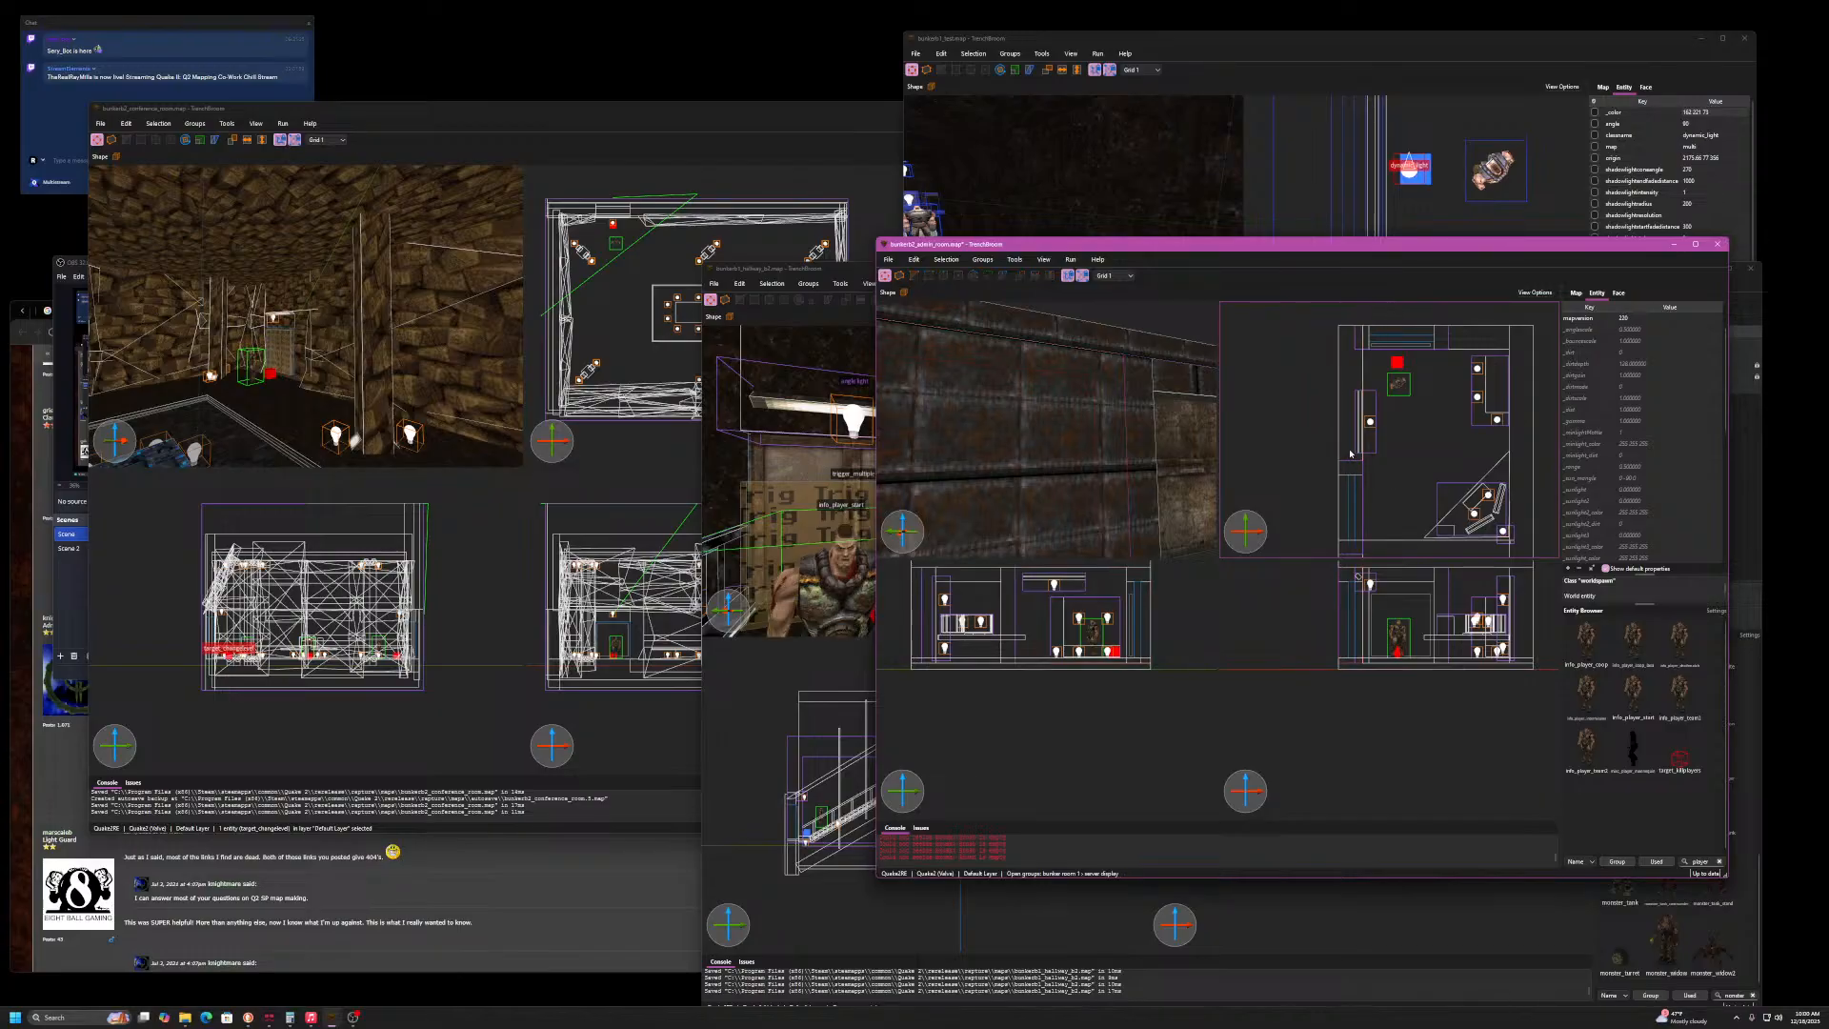
- Save the admin room map, compile it with the Full Bright (Quickest, No Lighting) profile, and launch it in Quake 2
{"action": "right_click_drag", "start_coordinate": [1058, 411], "coordinate": [1361, 446]}
{"action": "key", "text": "w"}
{"action": "right_click_drag", "start_coordinate": [1092, 440], "coordinate": [1199, 452]}
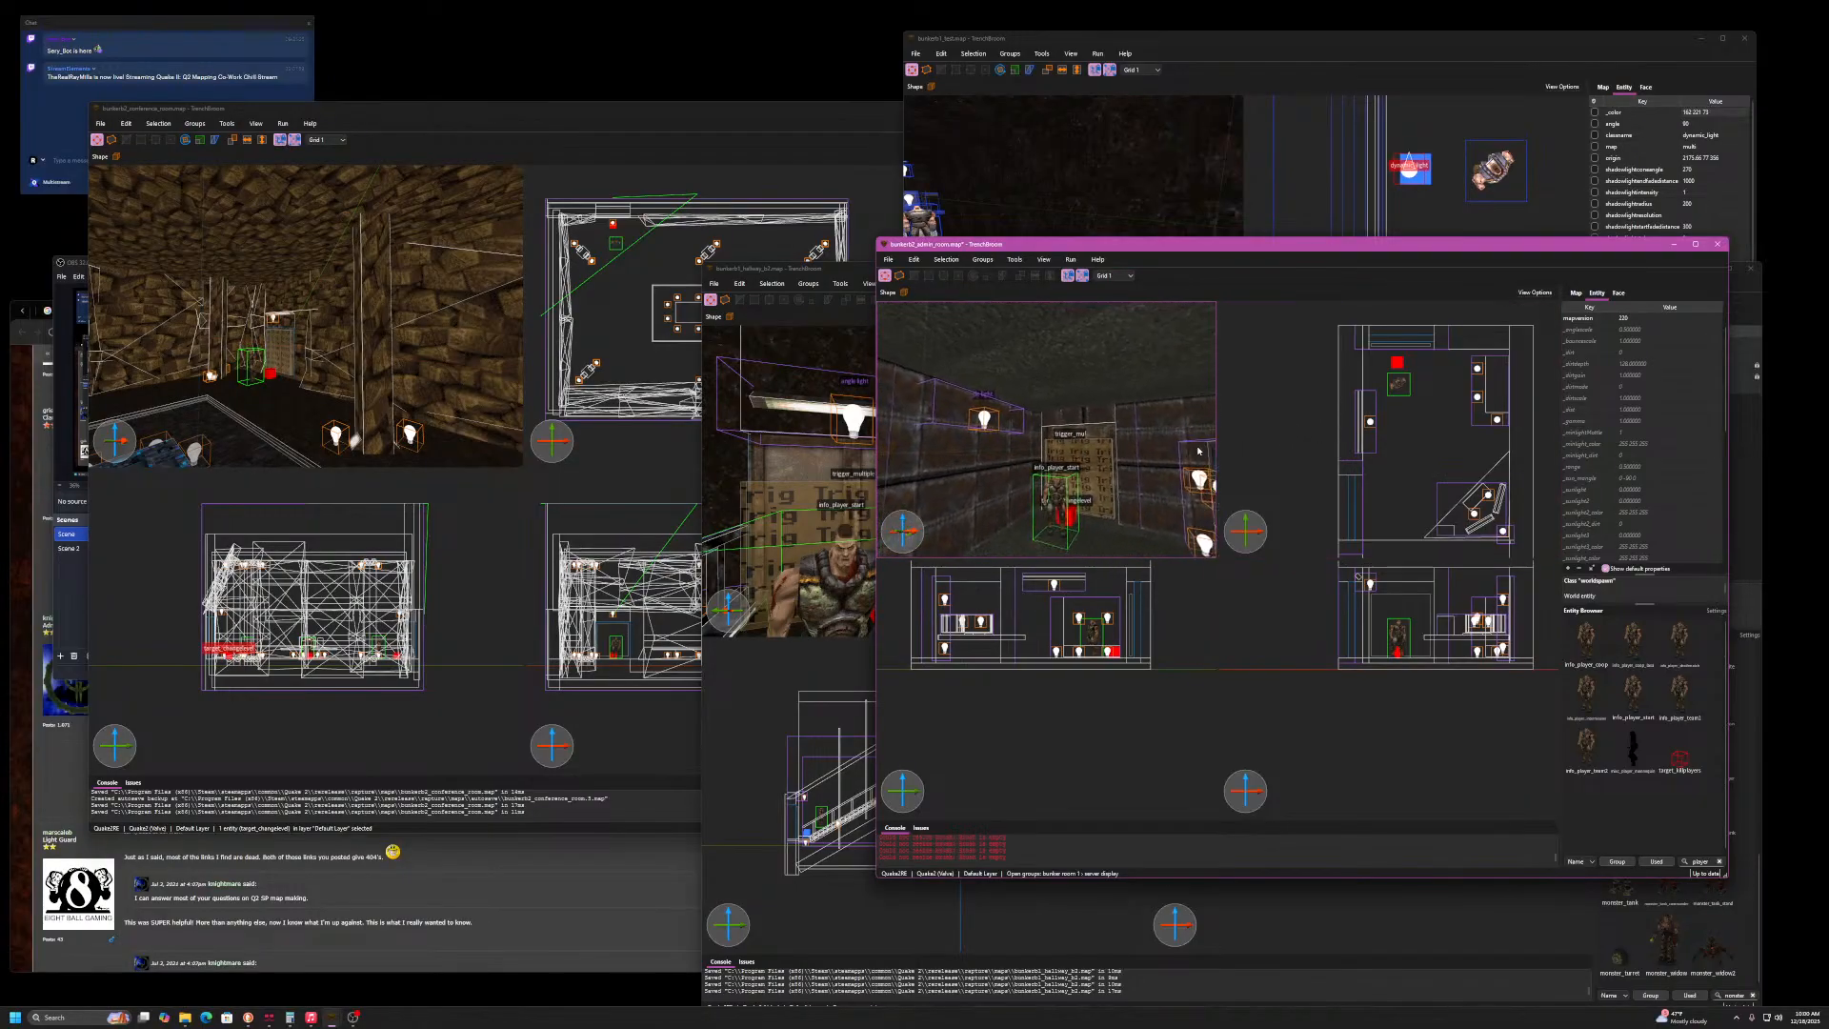
{"action": "key", "text": "w"}
{"action": "left_click", "coordinate": [1179, 454]}
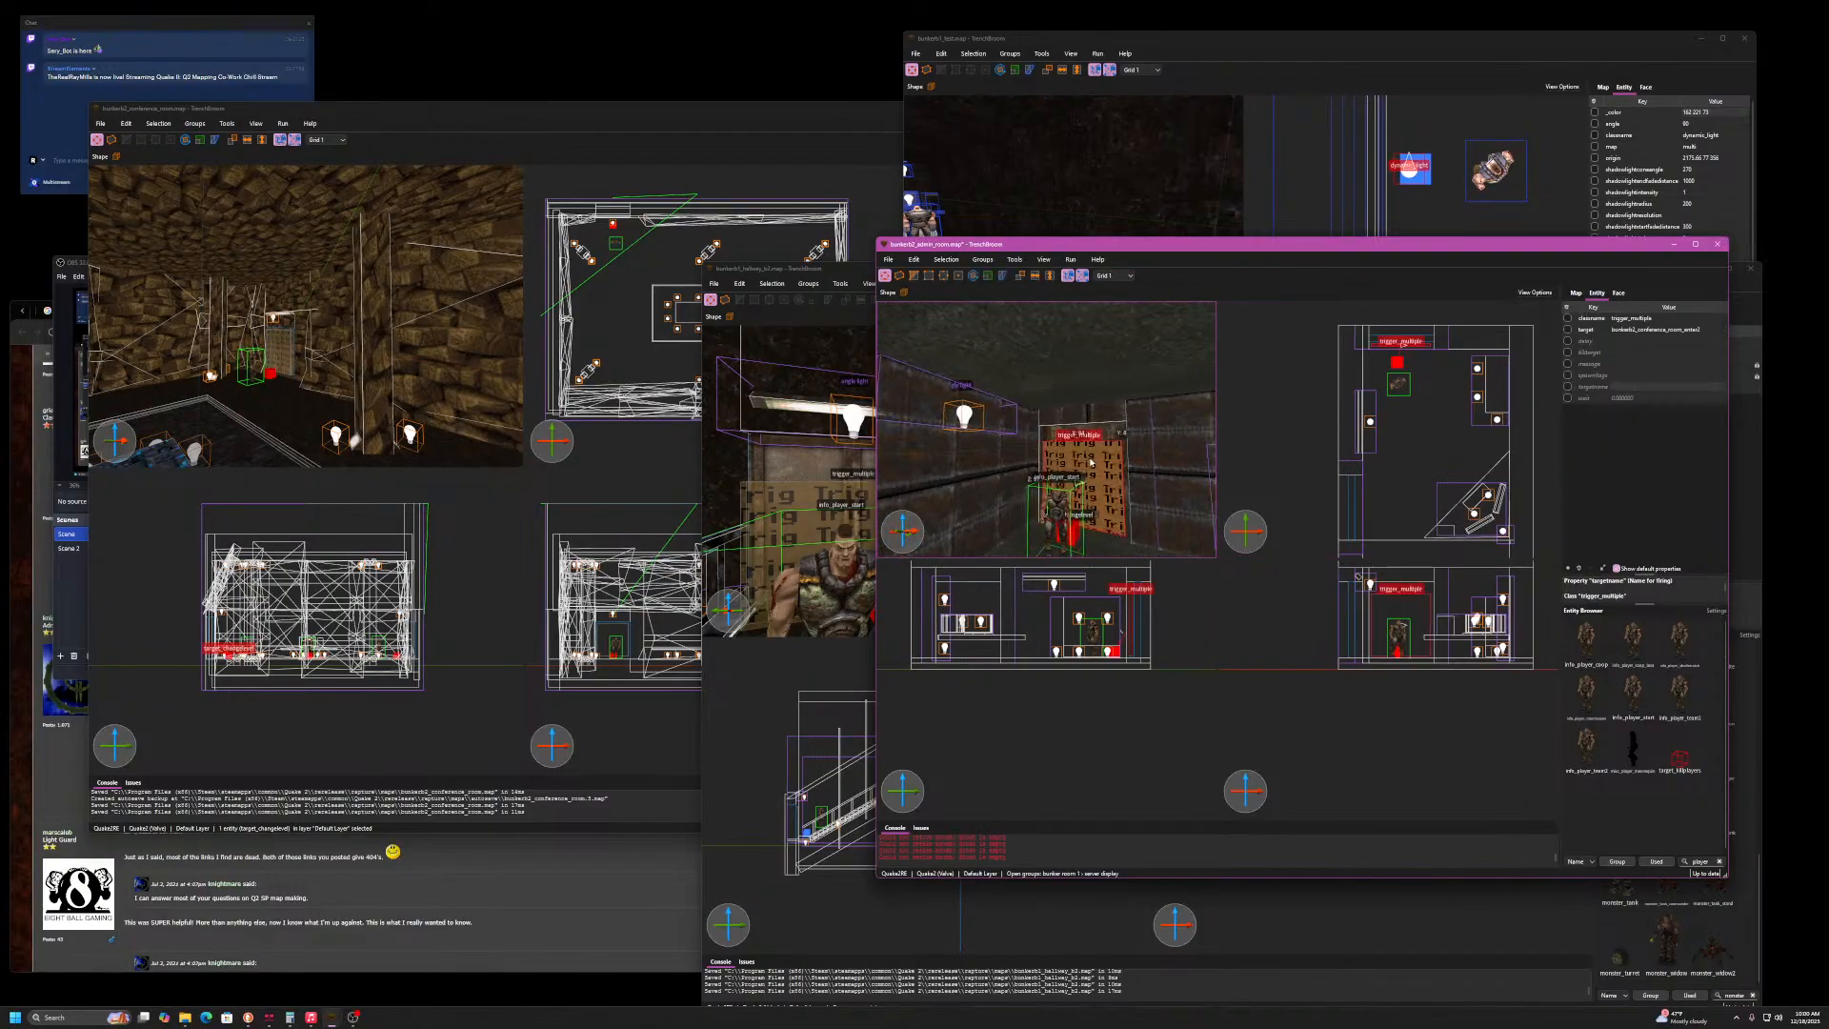
{"action": "key", "text": "ctrl+s"}
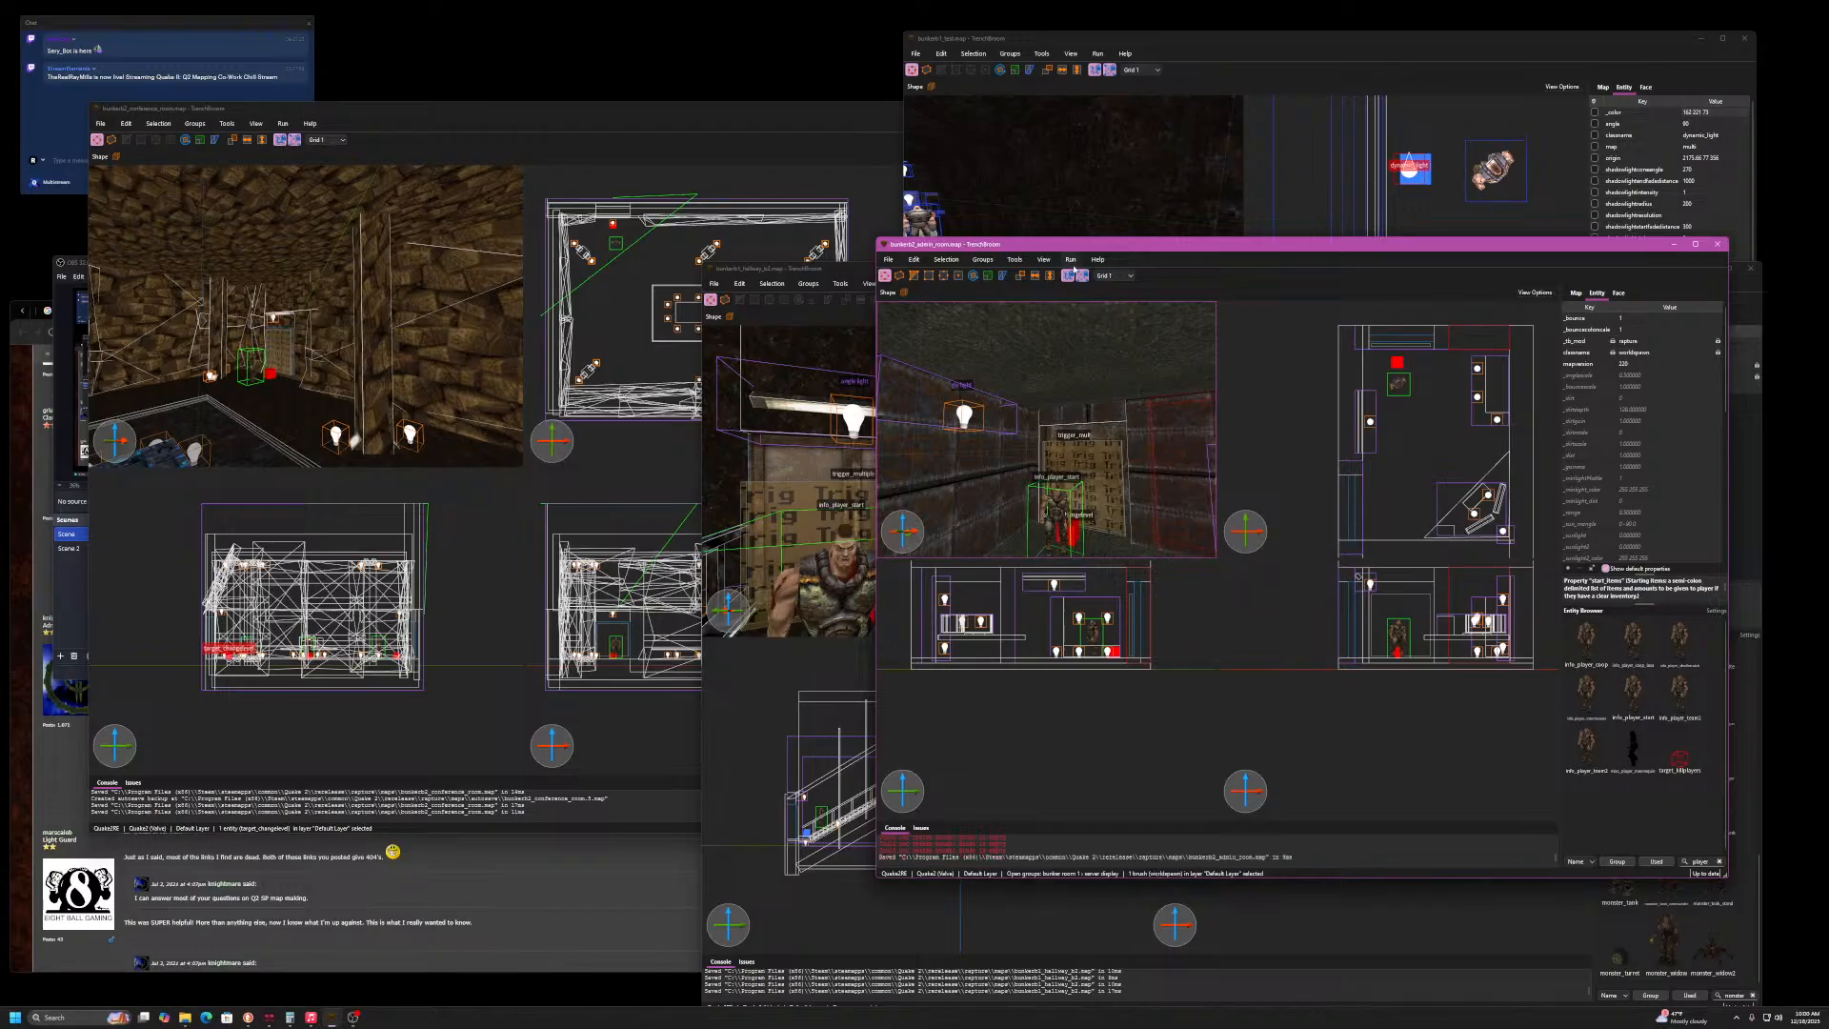
{"action": "left_click", "coordinate": [1071, 274]}
{"action": "left_click", "coordinate": [1096, 288]}
{"action": "left_click", "coordinate": [1425, 692]}
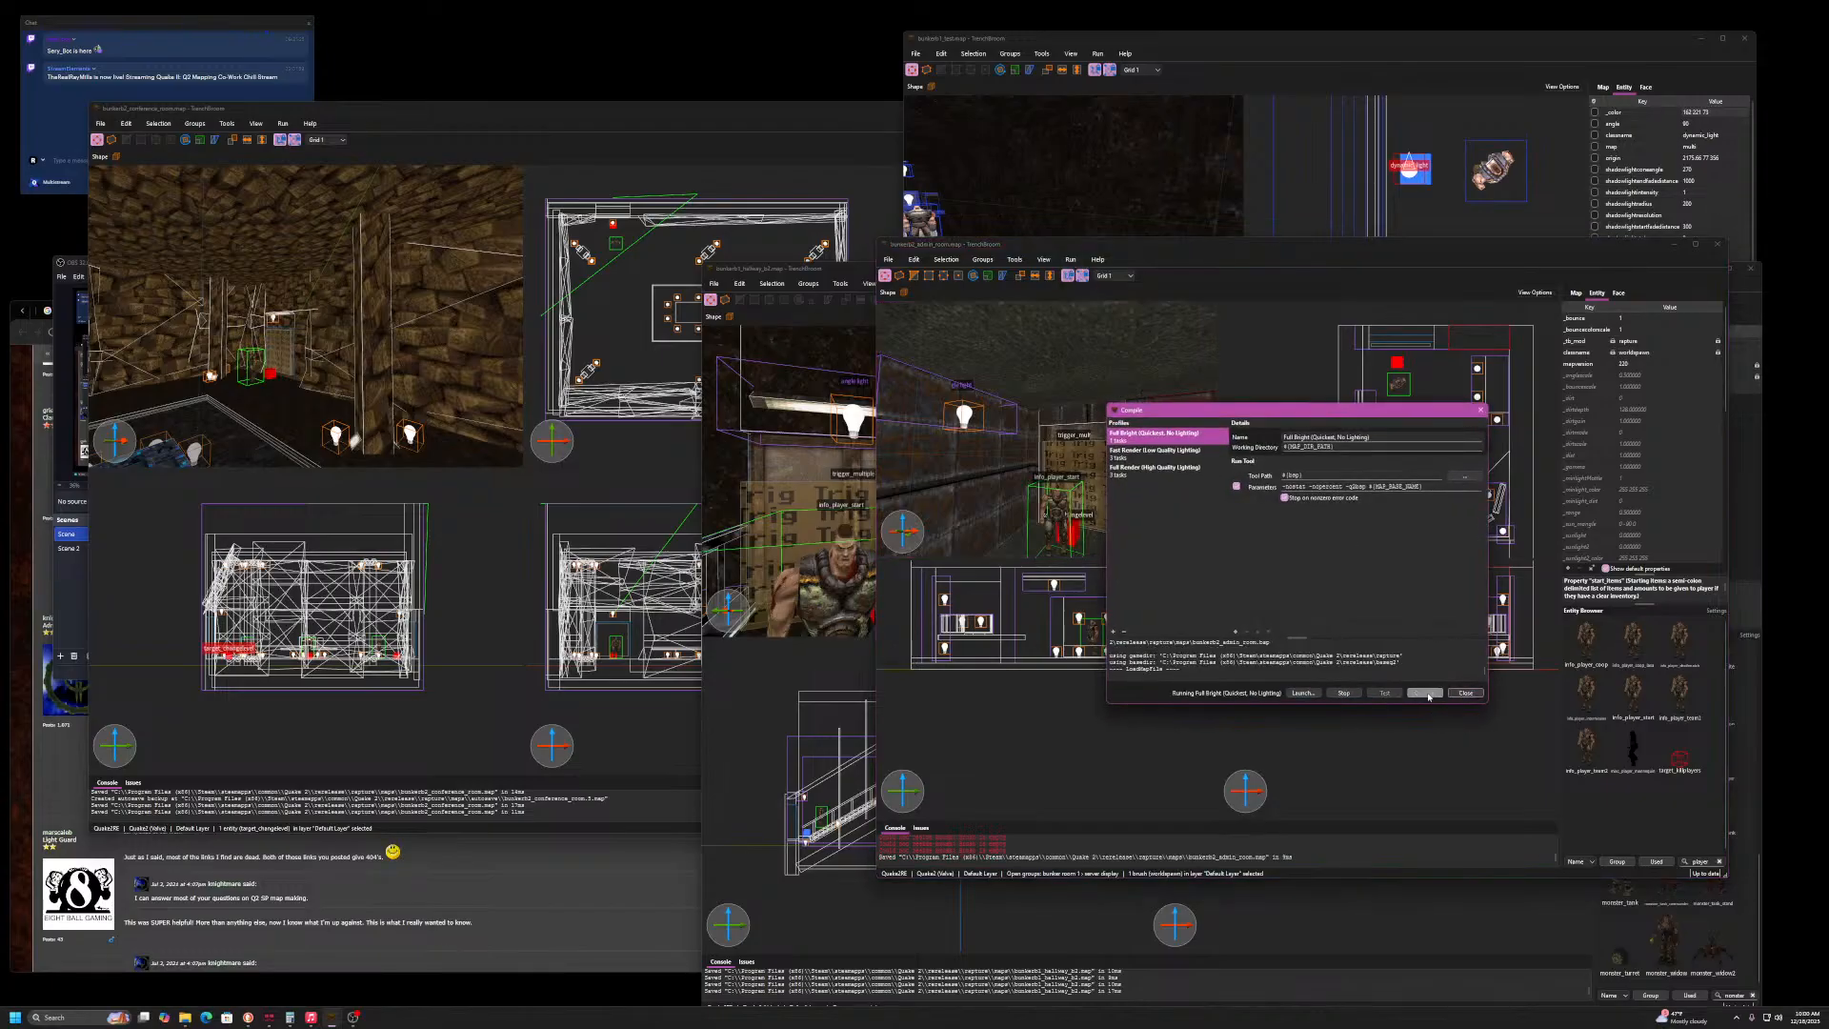
{"action": "left_click", "coordinate": [1303, 692]}
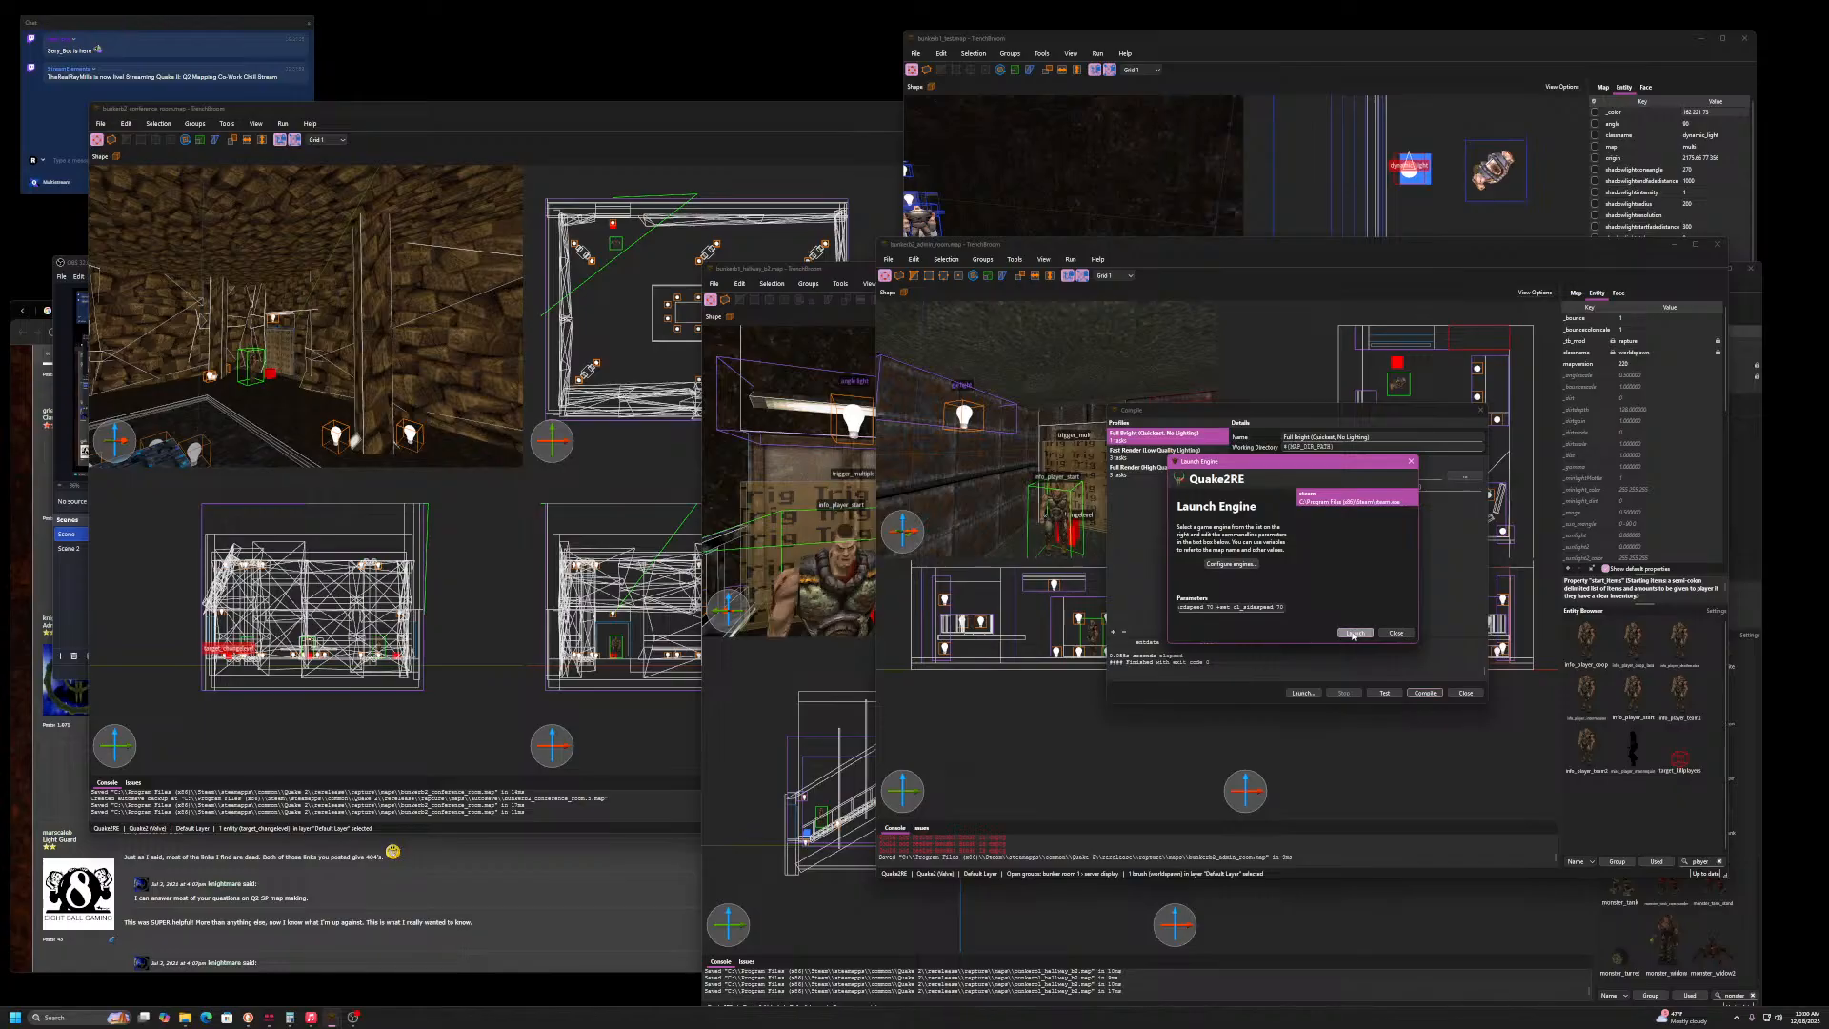
{"action": "left_click", "coordinate": [1353, 634]}
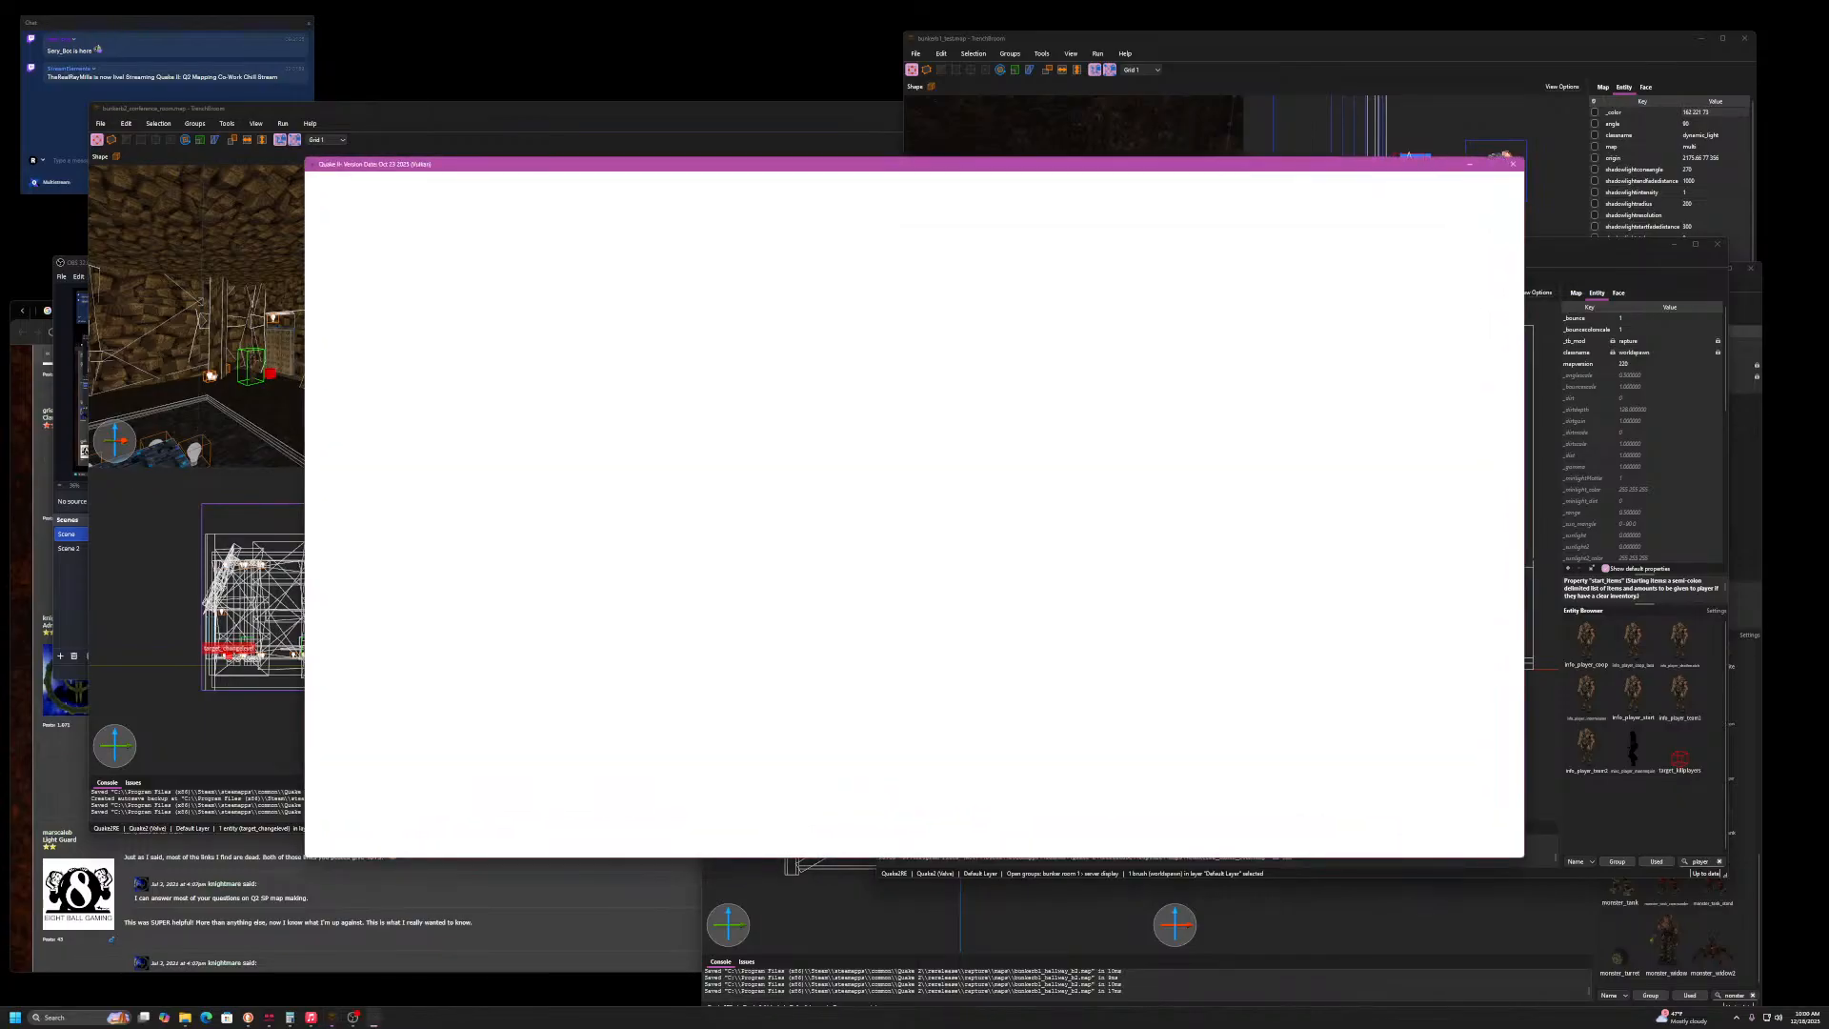